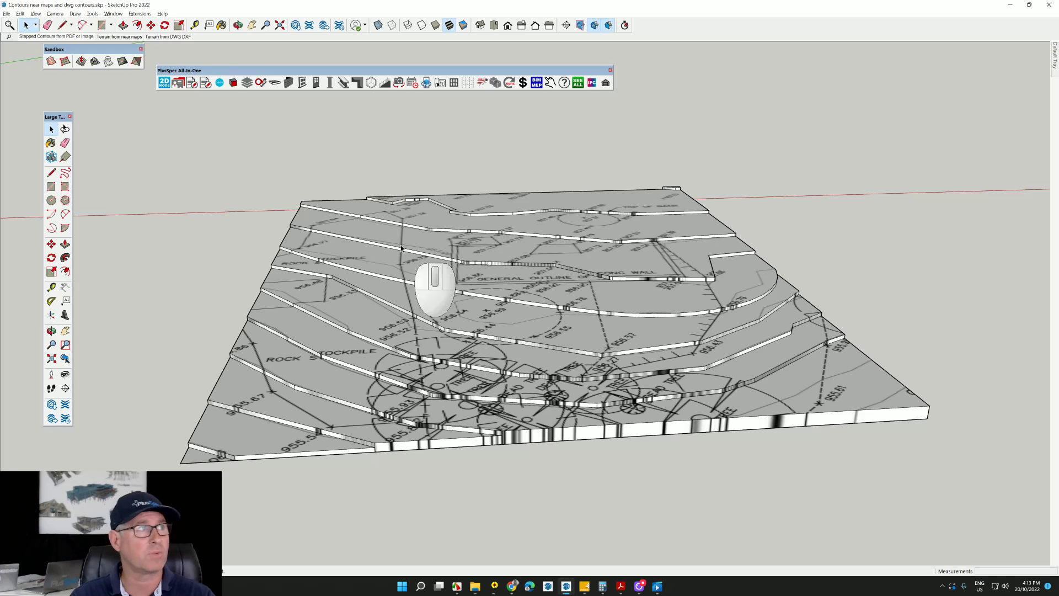
# View the terrain from near maps and the terrain from DWG DXF scenes from several angles.
pyautogui.click(120, 39)
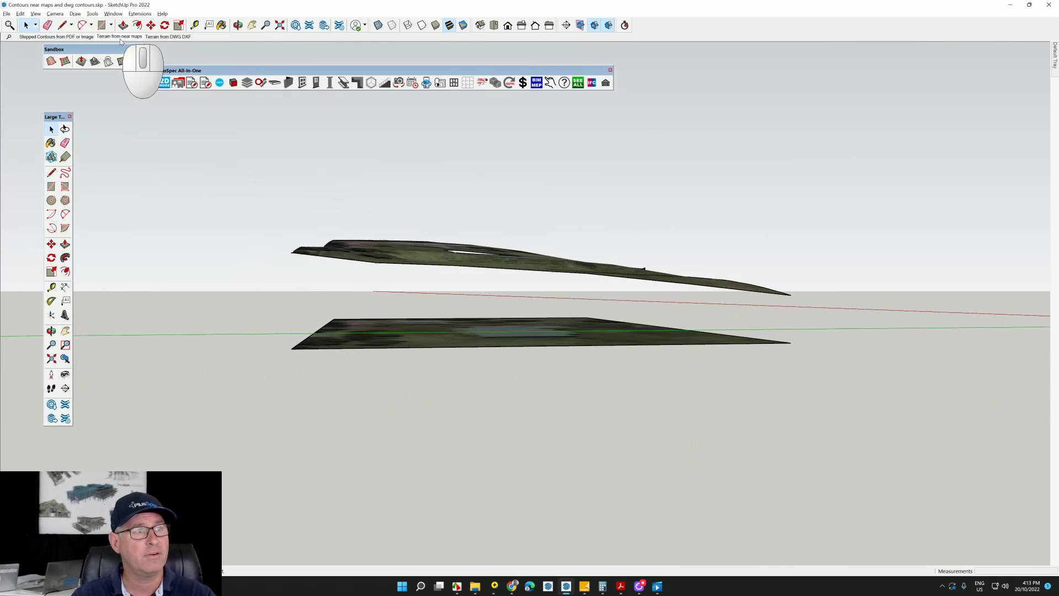
pyautogui.moveTo(469, 233); pyautogui.dragTo(263, 298, button='middle')
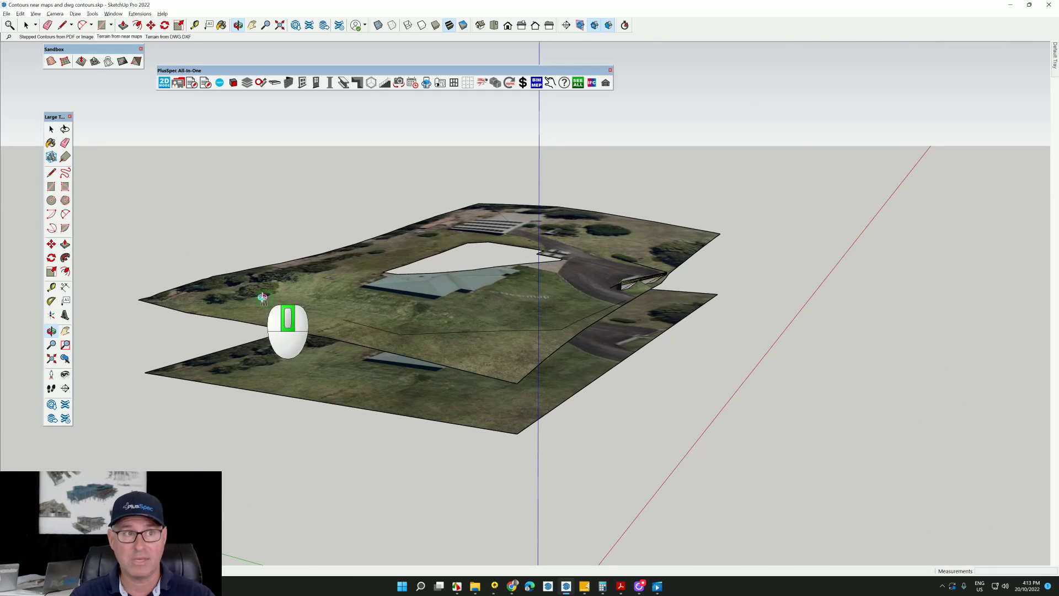
pyautogui.click(167, 37)
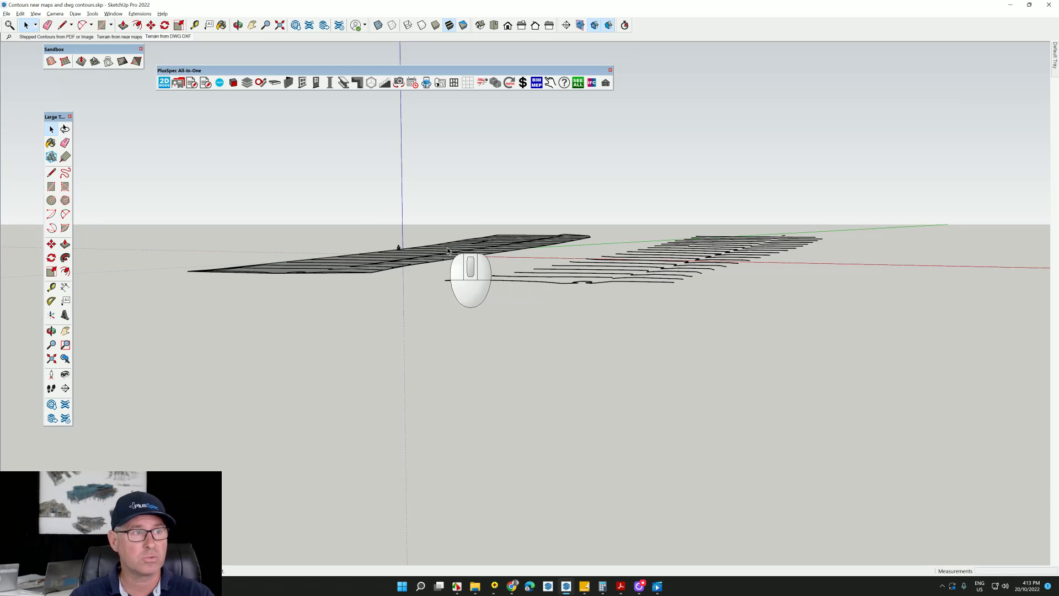
pyautogui.moveTo(444, 250); pyautogui.dragTo(569, 345, button='middle')
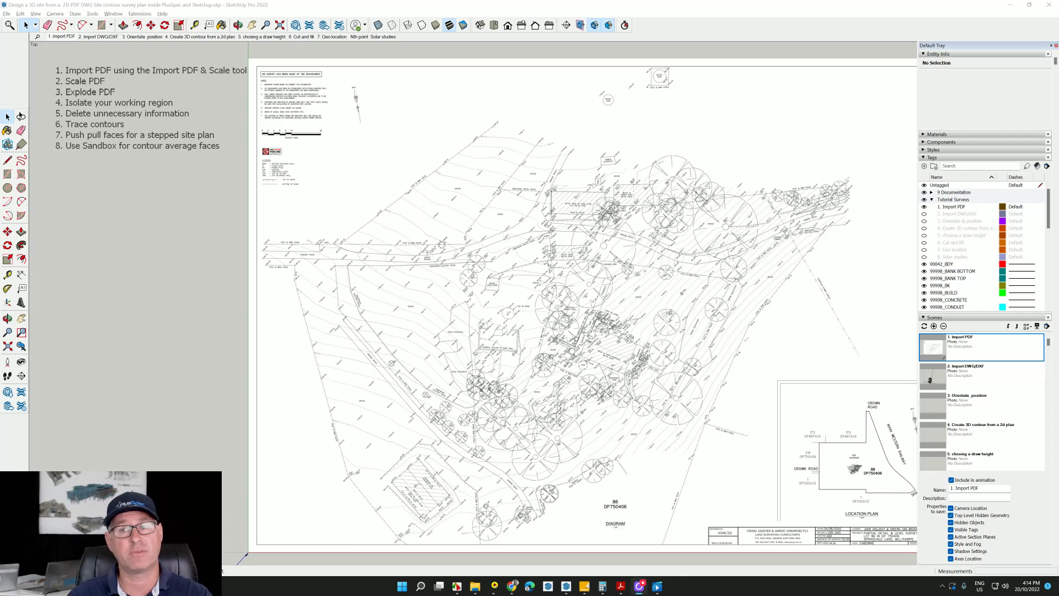
# Open the Import PDF tool, set the import quality to Good, browse for a PDF file and cancel the file selection.
pyautogui.scroll(6, 568, 309)
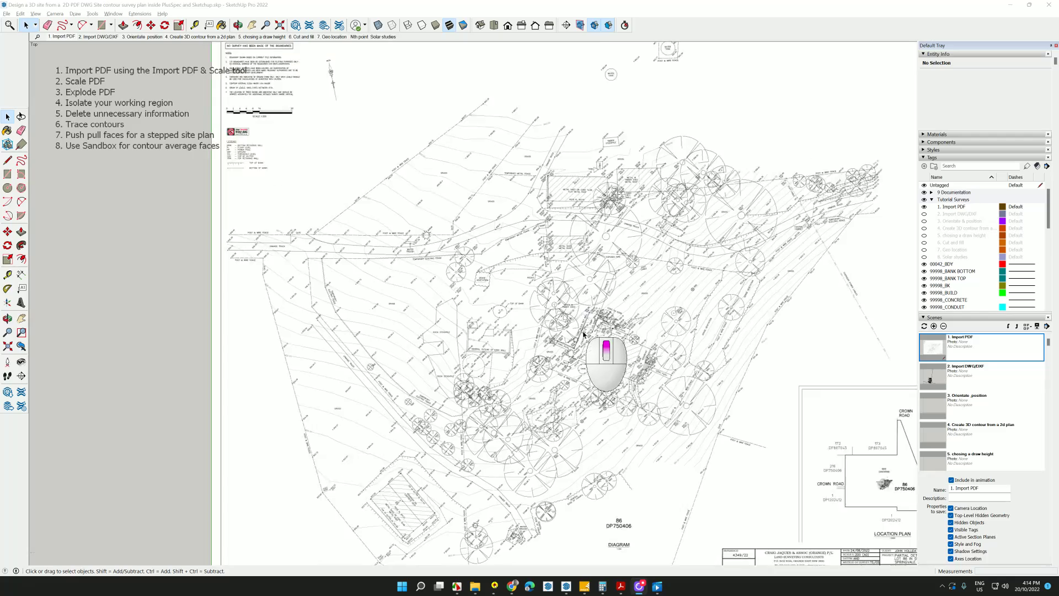
pyautogui.scroll(5, 566, 307)
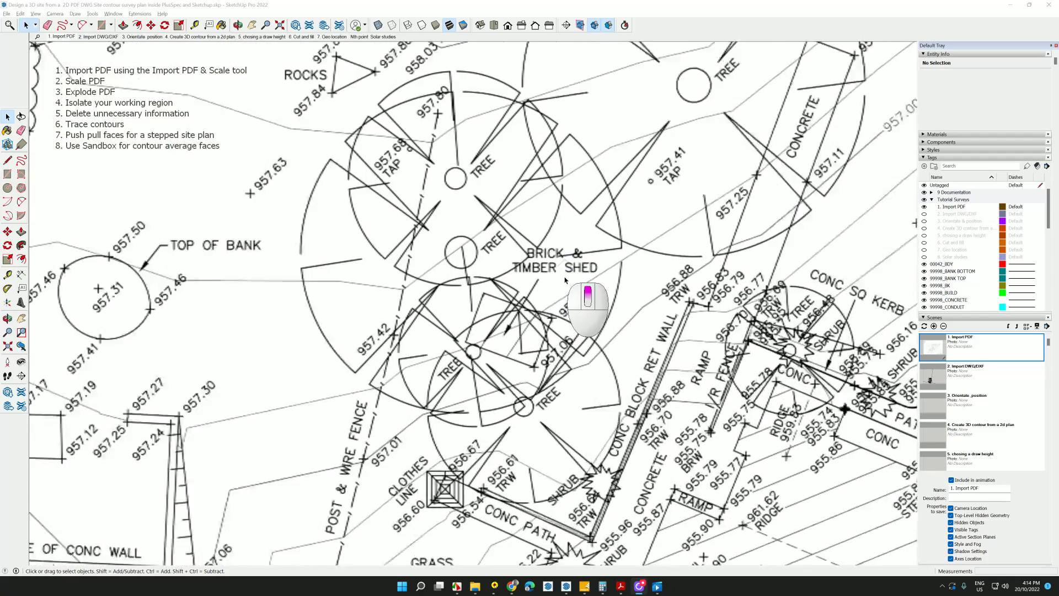
pyautogui.scroll(-10, 578, 295)
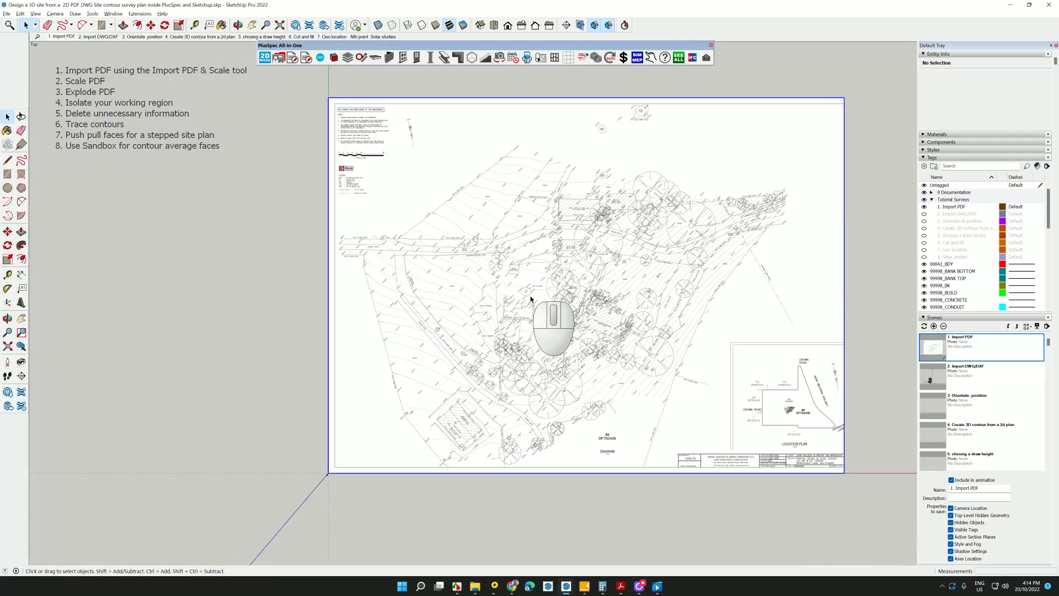
pyautogui.click(450, 130)
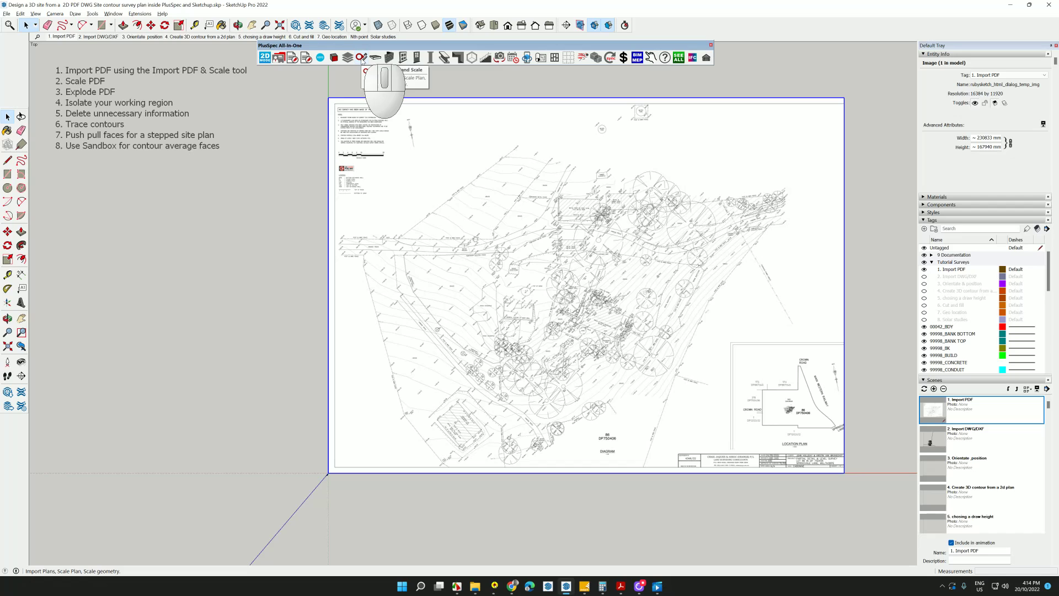
pyautogui.click(362, 58)
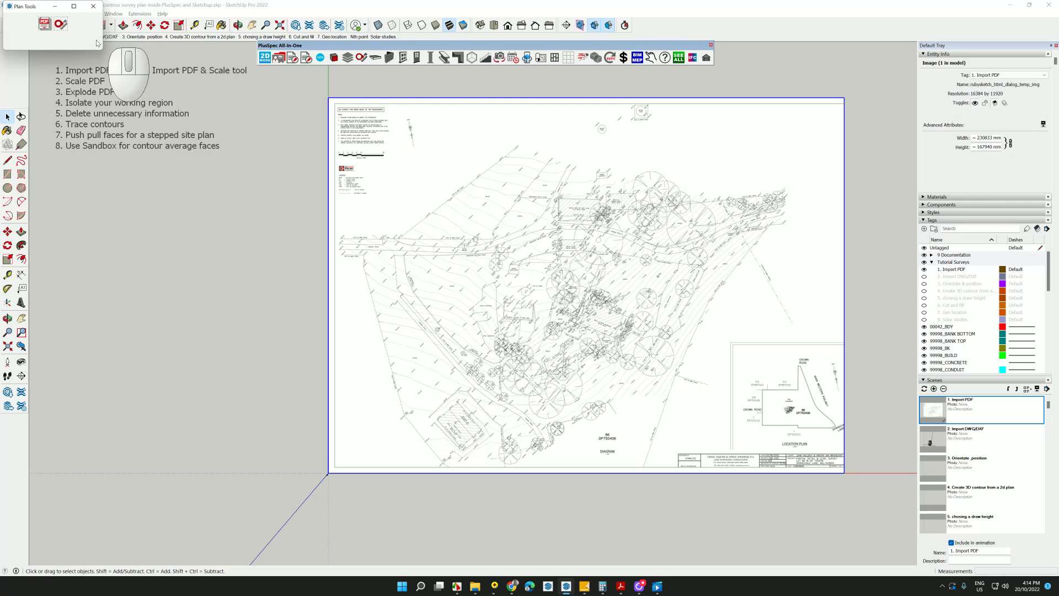
pyautogui.click(44, 25)
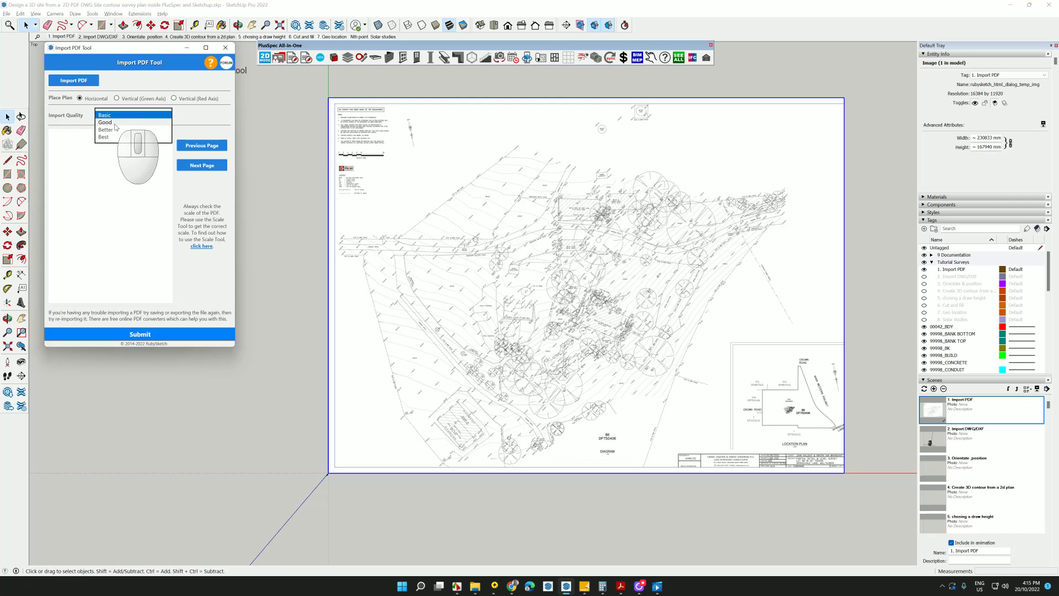
pyautogui.click(73, 80)
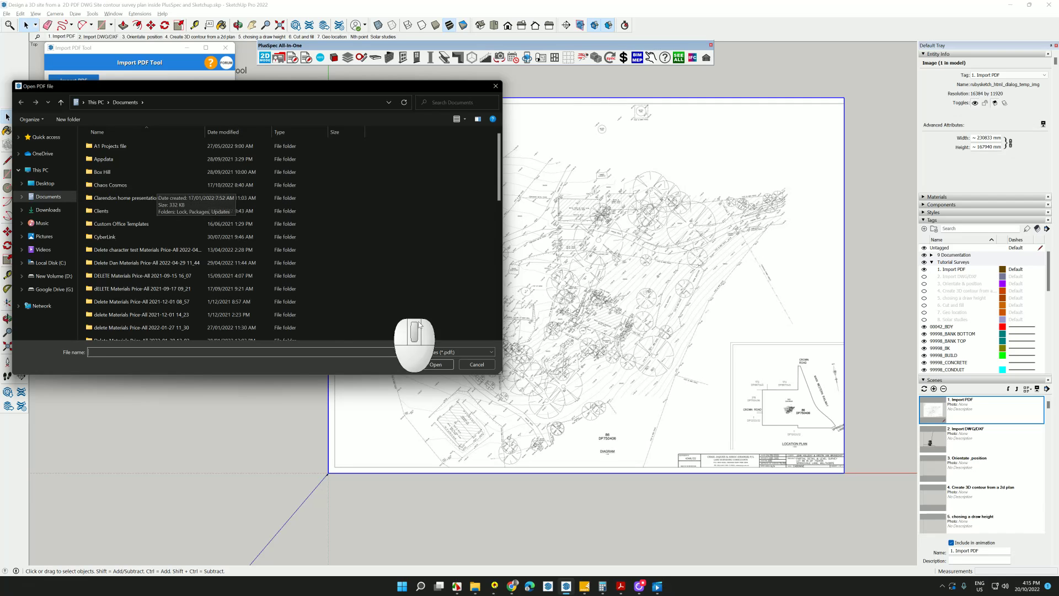
pyautogui.click(476, 364)
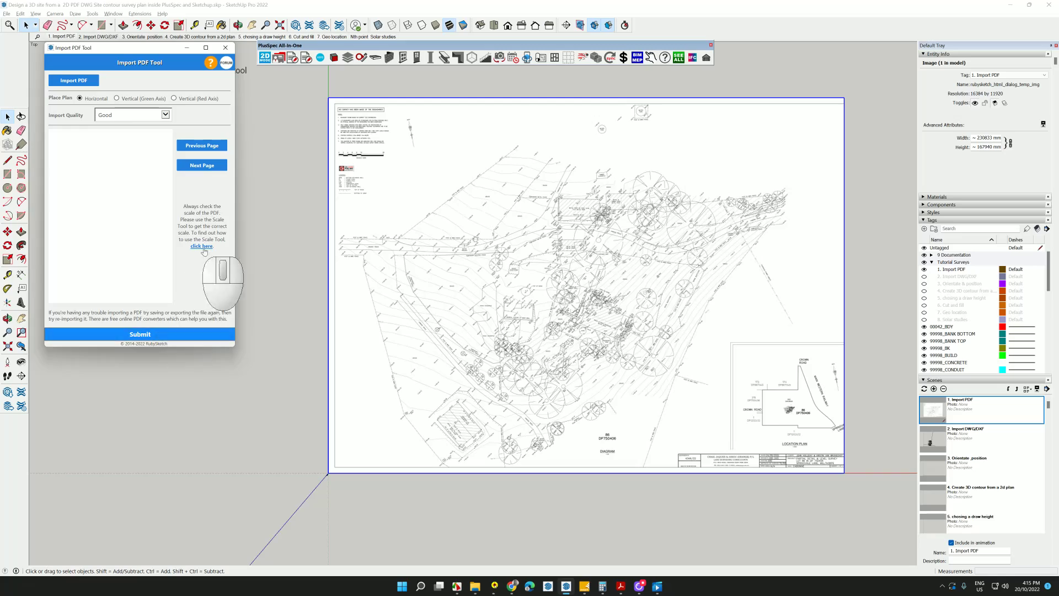
# Check the survey plan's text sharpness and the Use maximum texture size option in the OpenGL preferences.
pyautogui.scroll(3, 549, 296)
pyautogui.scroll(5, 549, 297)
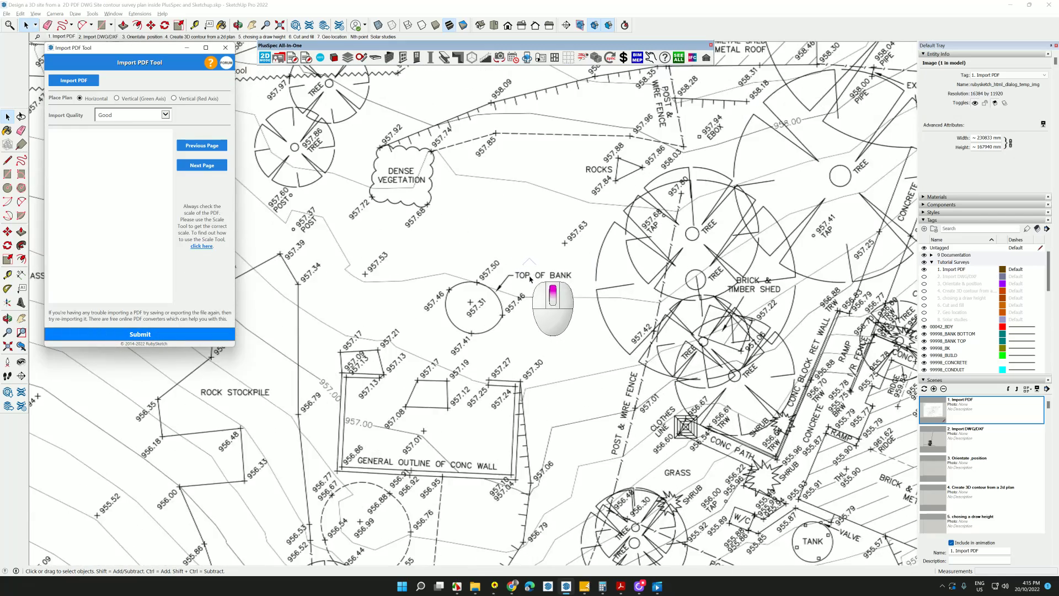
pyautogui.click(140, 14)
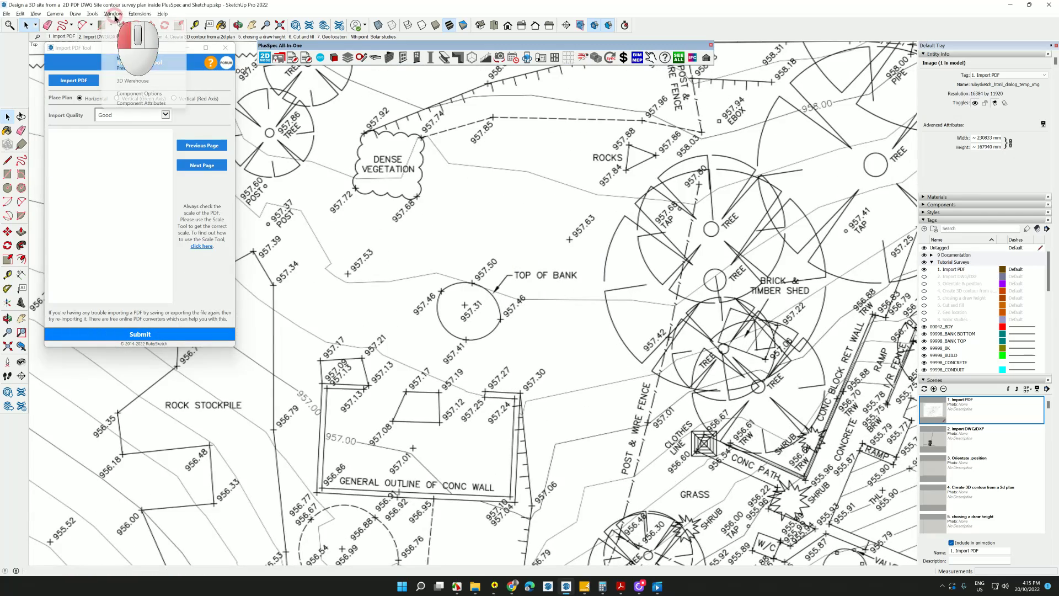
pyautogui.moveTo(121, 19)
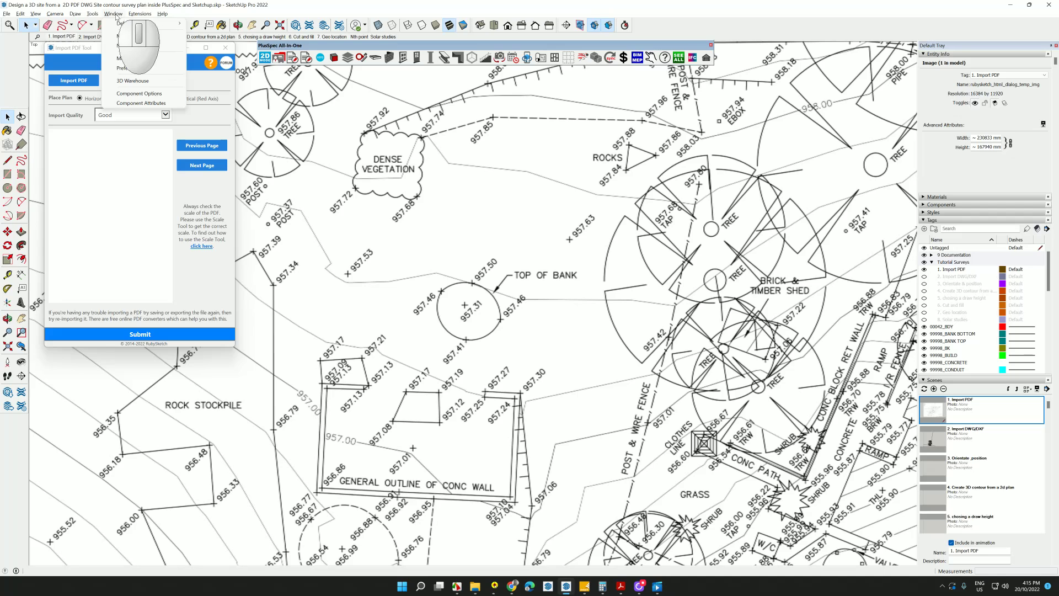
pyautogui.click(132, 68)
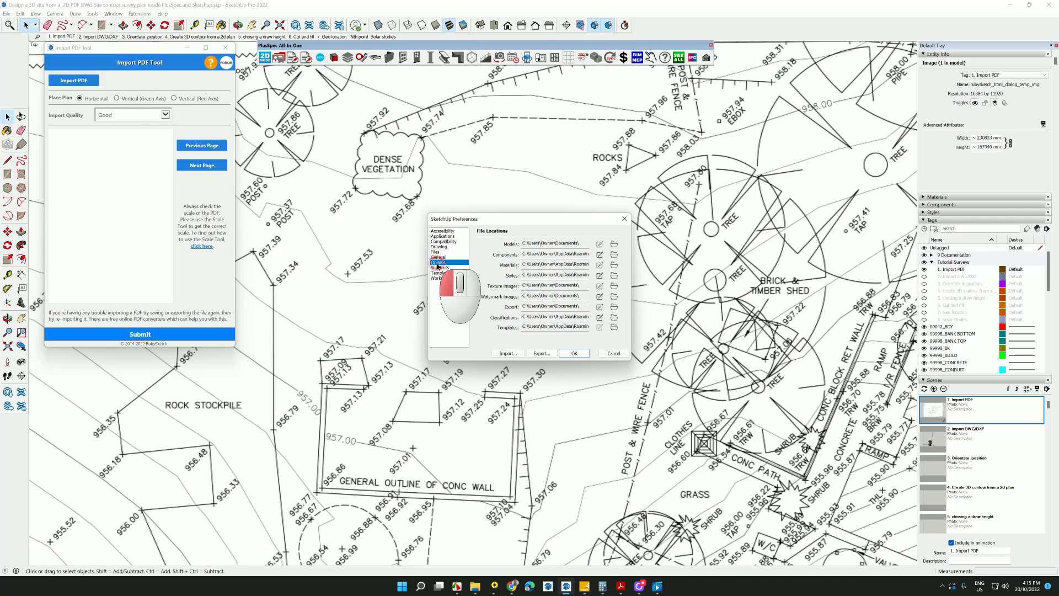
pyautogui.click(437, 262)
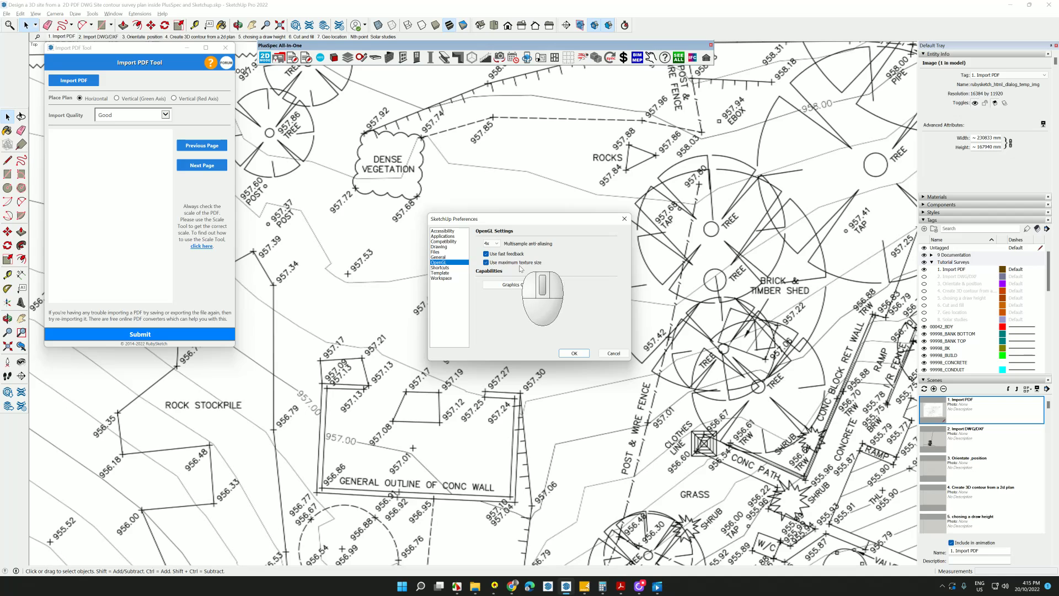
pyautogui.click(612, 353)
# Review the import quality options in the Import PDF tool and close the tool.
pyautogui.click(165, 115)
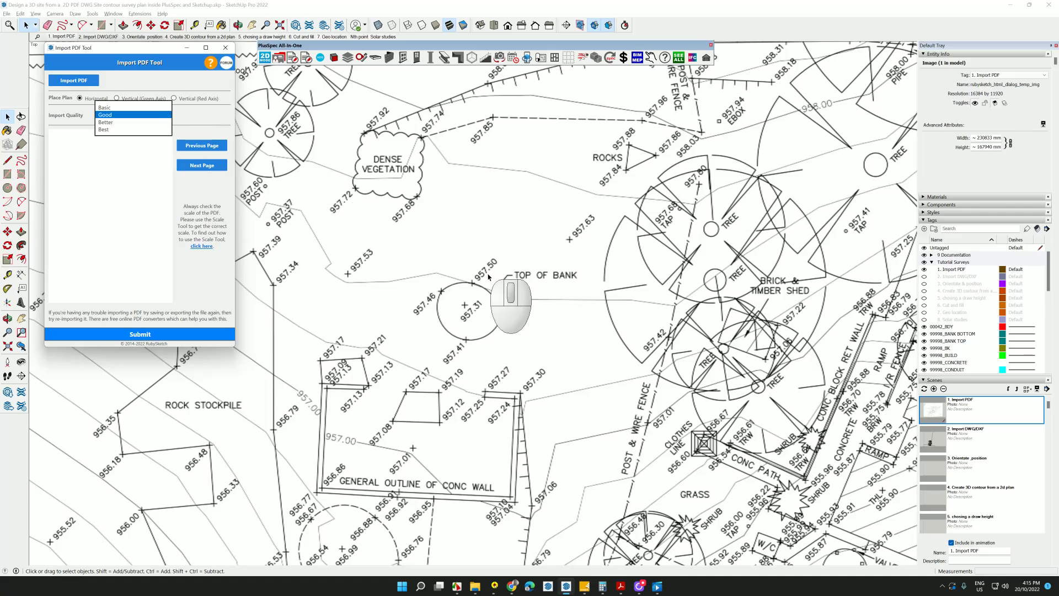
pyautogui.scroll(-5, 491, 286)
pyautogui.scroll(-3, 491, 286)
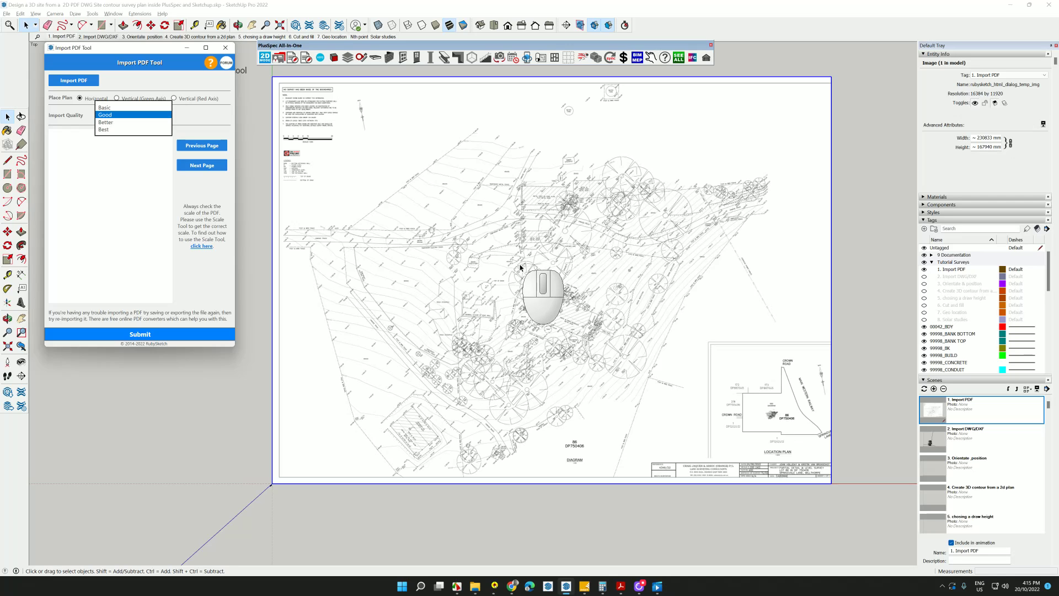
pyautogui.click(225, 47)
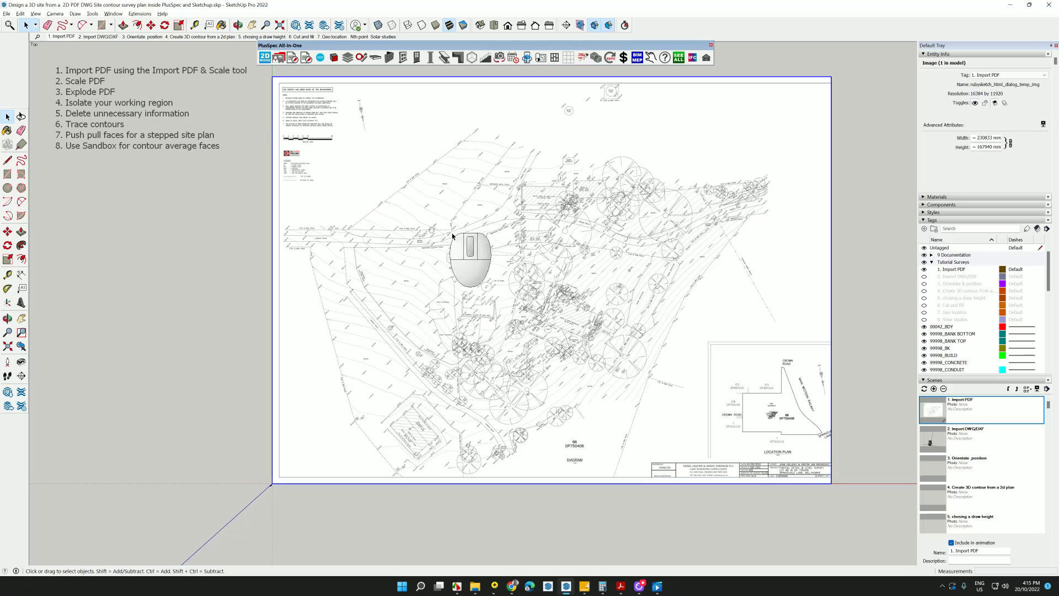
# Examine the survey plan's contours, spot levels and the 1:200 scale bar beside the notes and legend.
pyautogui.scroll(5, 486, 323)
pyautogui.scroll(3, 486, 323)
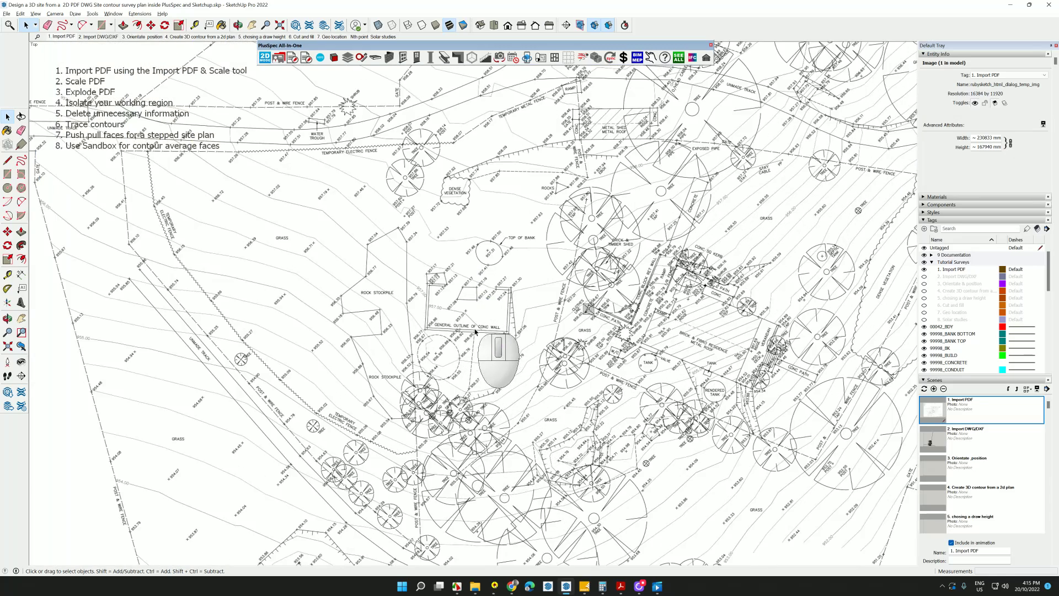
pyautogui.scroll(2, 691, 331)
pyautogui.scroll(-2, 692, 332)
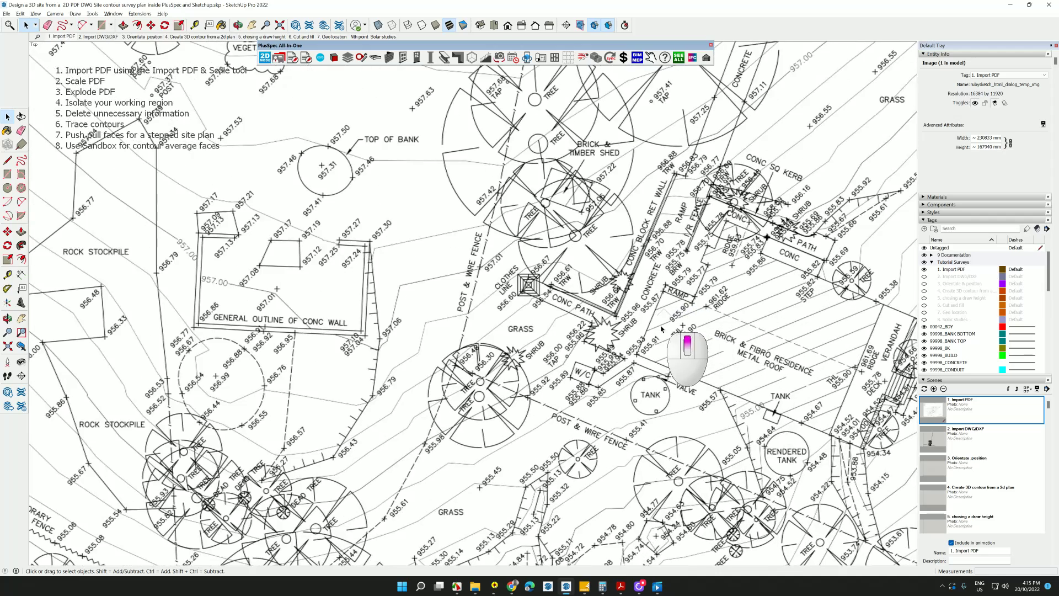
pyautogui.scroll(-5, 610, 348)
pyautogui.scroll(-1, 573, 325)
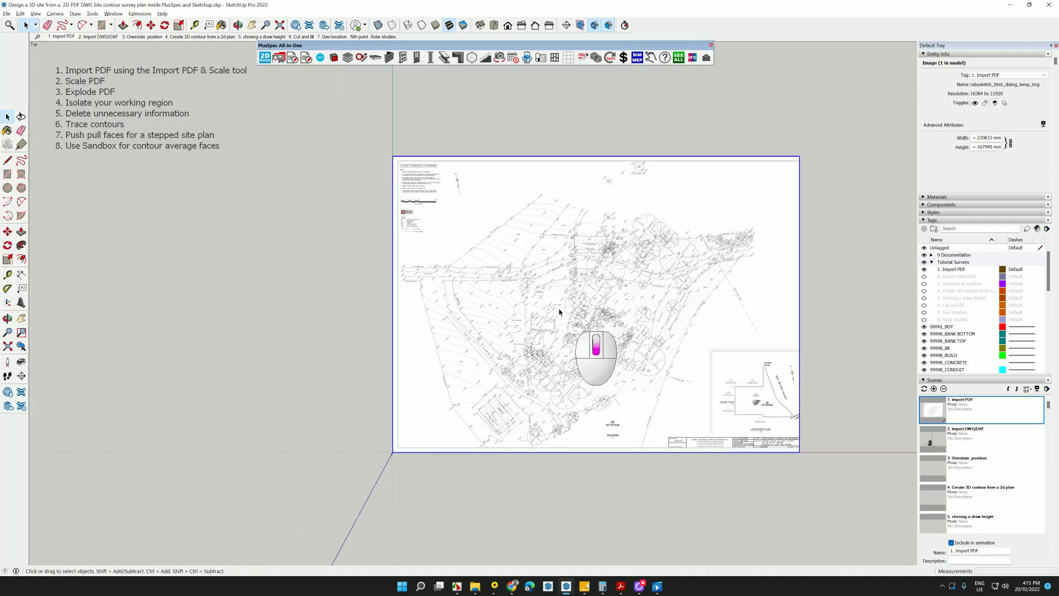
pyautogui.scroll(6, 436, 214)
pyautogui.scroll(2, 435, 214)
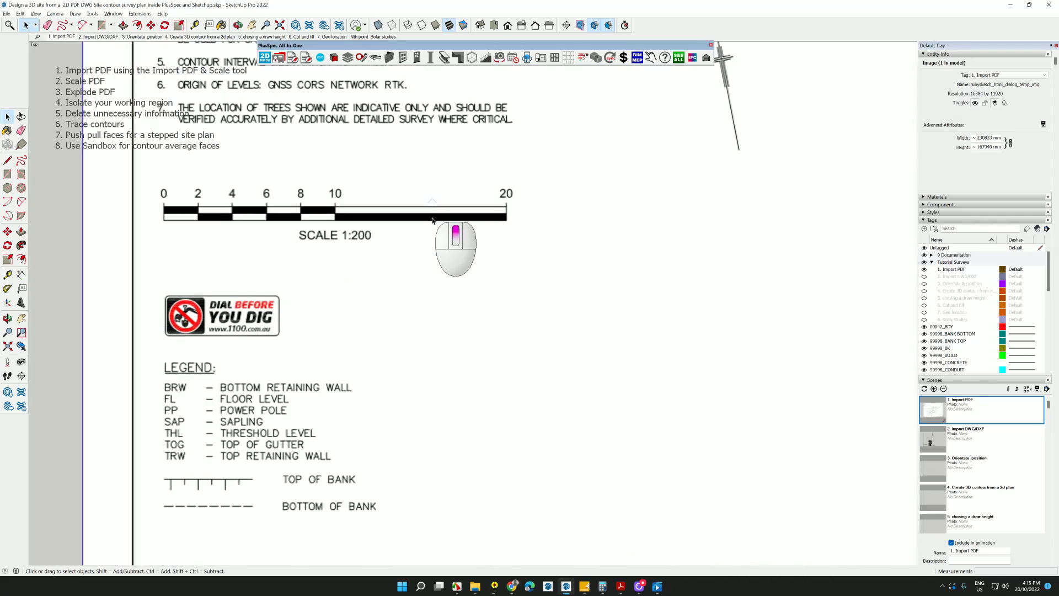
pyautogui.scroll(-4, 427, 240)
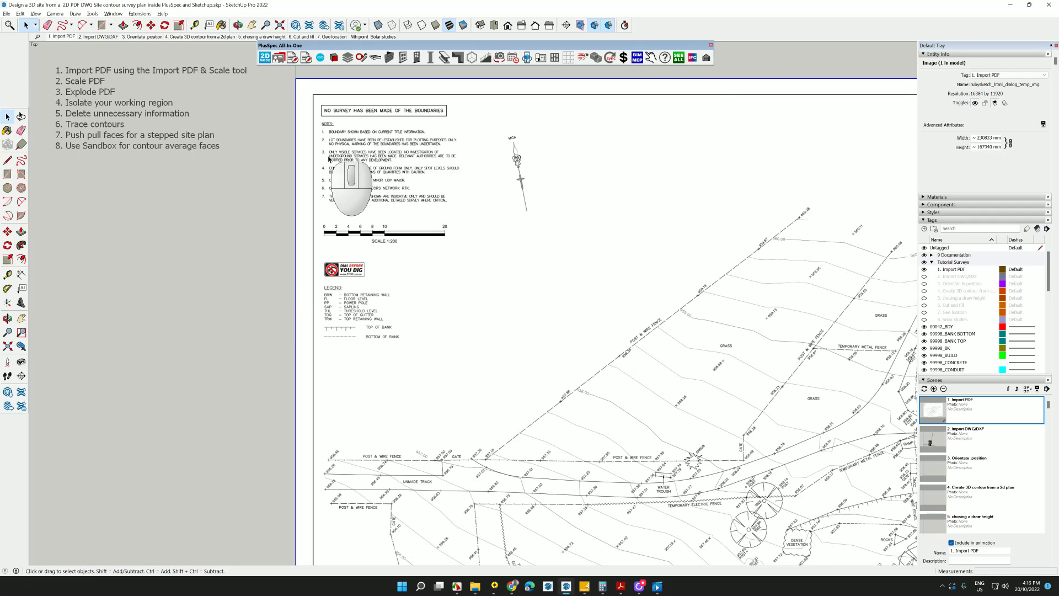
pyautogui.scroll(-2, 353, 188)
pyautogui.click(246, 199)
pyautogui.click(362, 196)
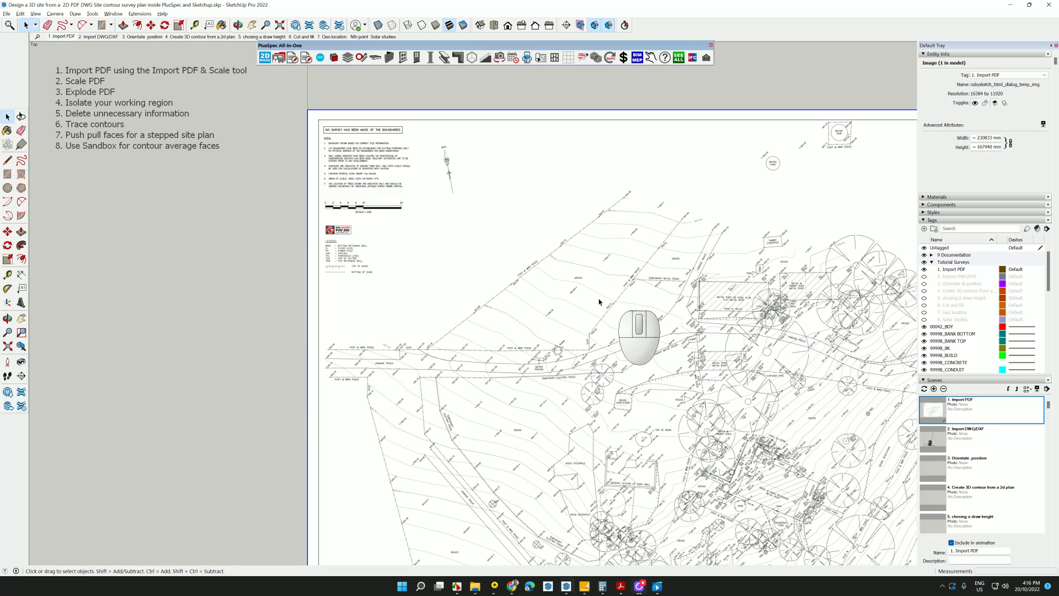
# Try to start the plan scaling tool with nothing selected.
pyautogui.scroll(2, 347, 206)
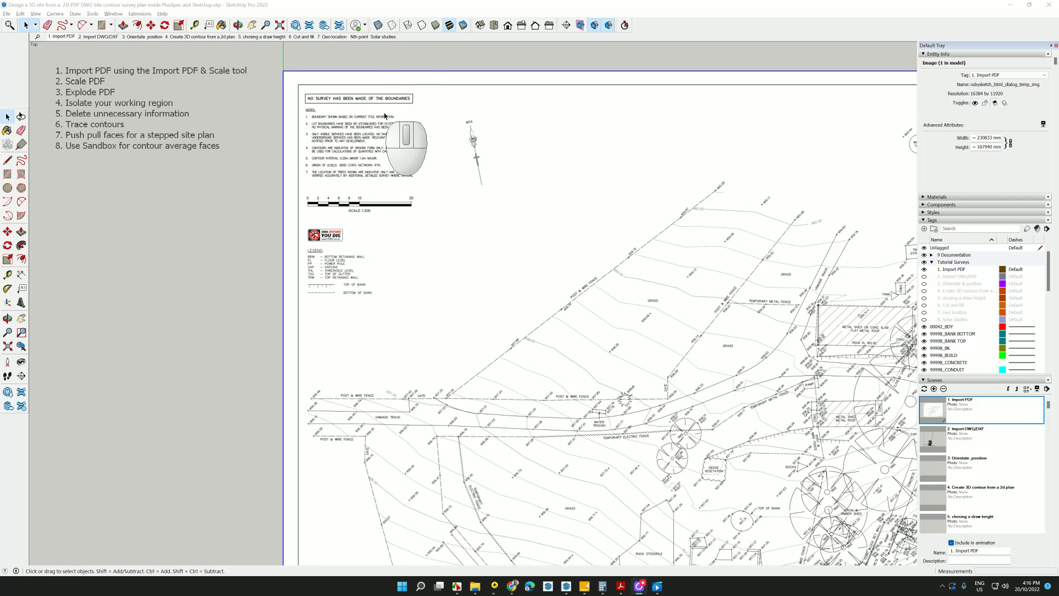
pyautogui.click(385, 65)
pyautogui.click(361, 58)
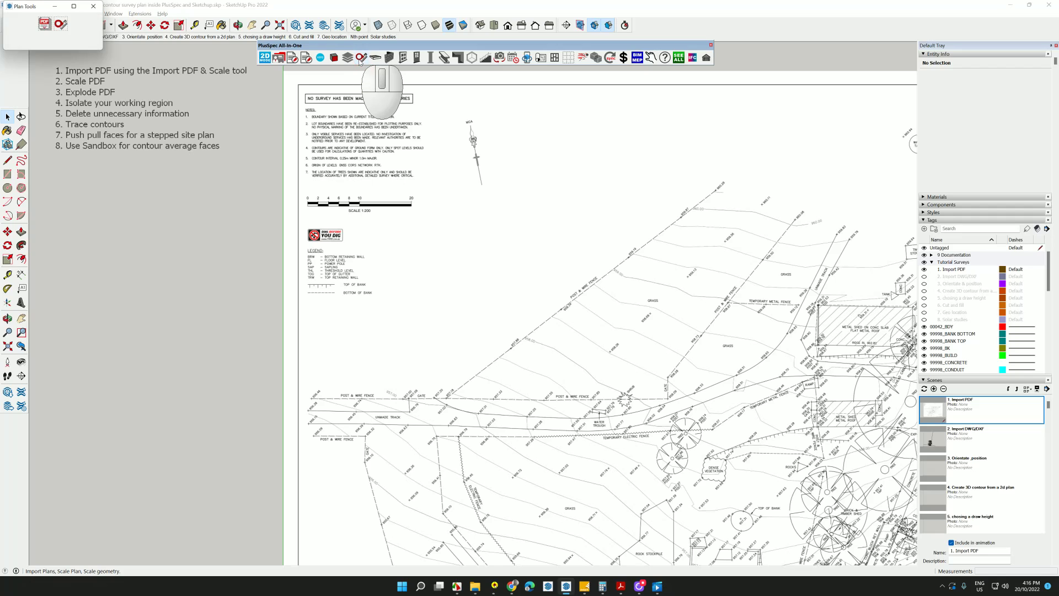
pyautogui.click(62, 24)
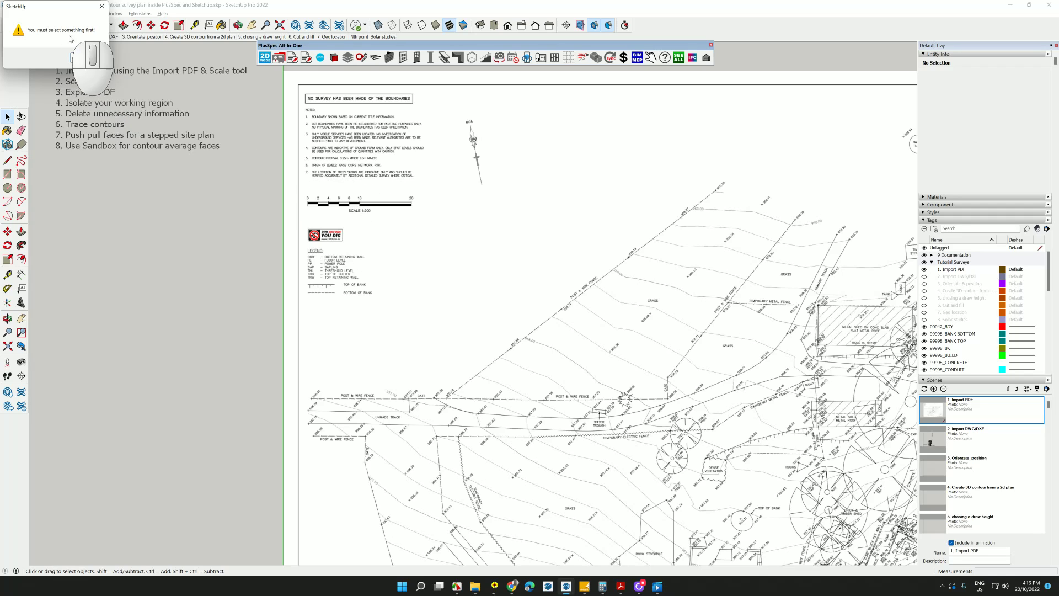
pyautogui.click(86, 57)
# Scale the survey plan image from the 0 and 20 marks of its scale bar, setting that distance to 20 m.
pyautogui.click(321, 149)
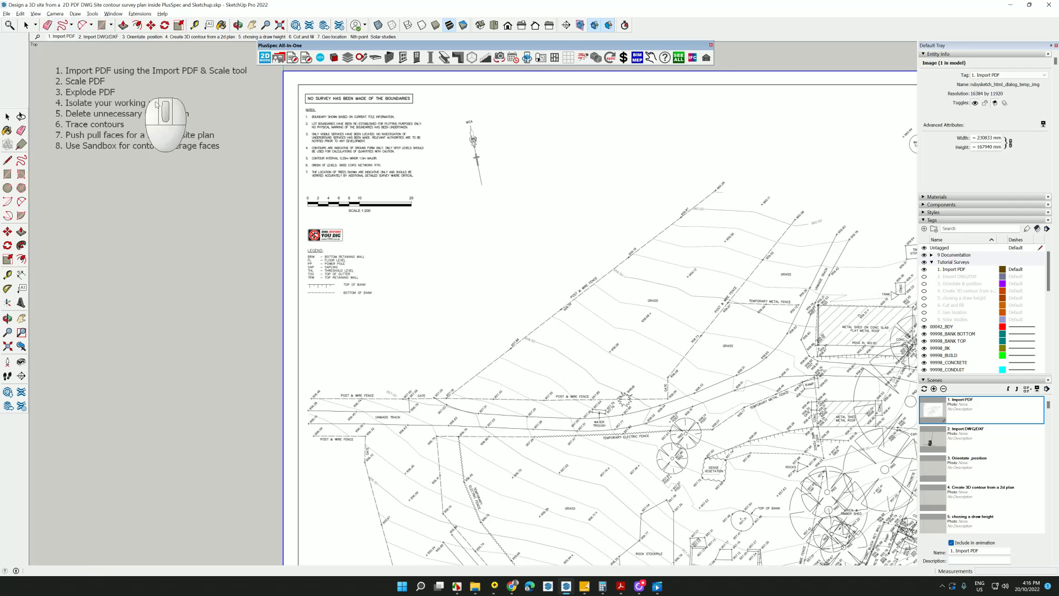
pyautogui.scroll(5, 313, 206)
pyautogui.scroll(5, 313, 205)
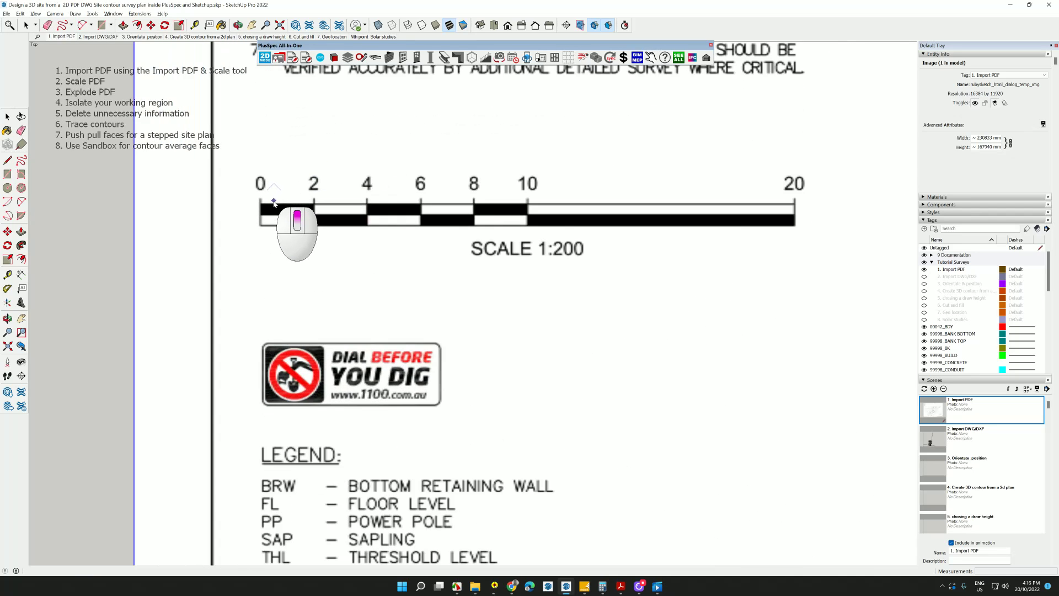
pyautogui.scroll(4, 257, 205)
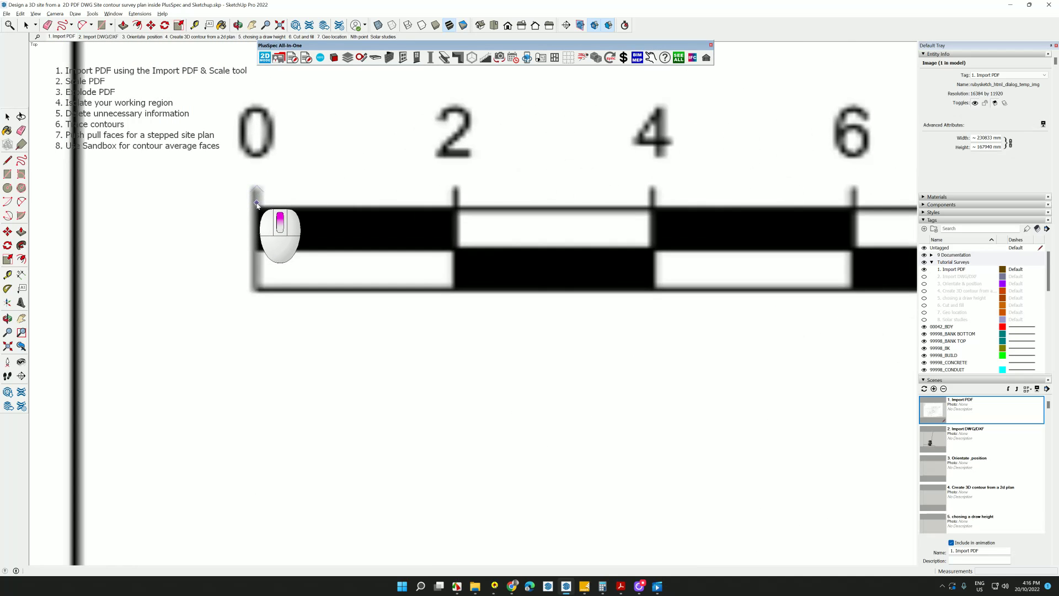
pyautogui.scroll(-8, 255, 208)
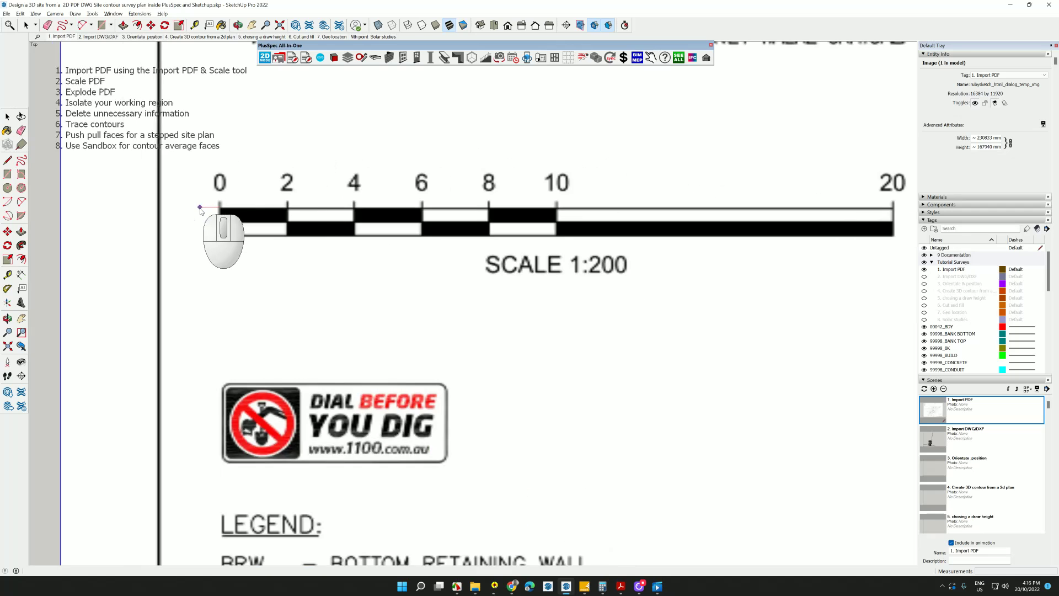
pyautogui.scroll(6, 568, 208)
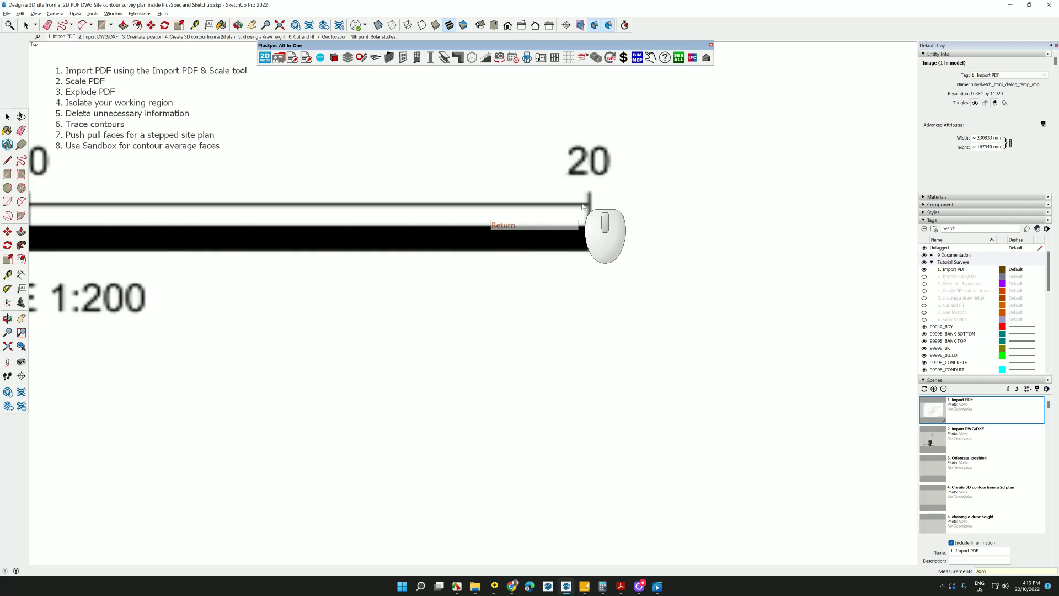
pyautogui.press('Return')
pyautogui.scroll(-7, 552, 264)
pyautogui.scroll(-6, 500, 267)
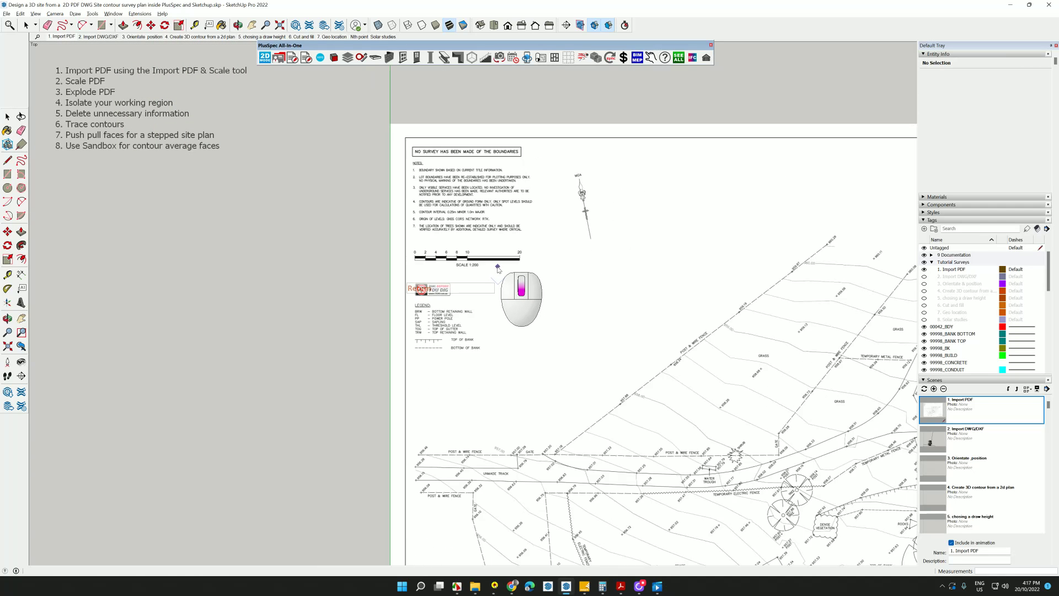
# Explode the scaled survey plan image into an editable face with edges.
pyautogui.keyDown('shift'); pyautogui.moveTo(618, 298); pyautogui.dragTo(466, 255, button='middle'); pyautogui.keyUp('shift')
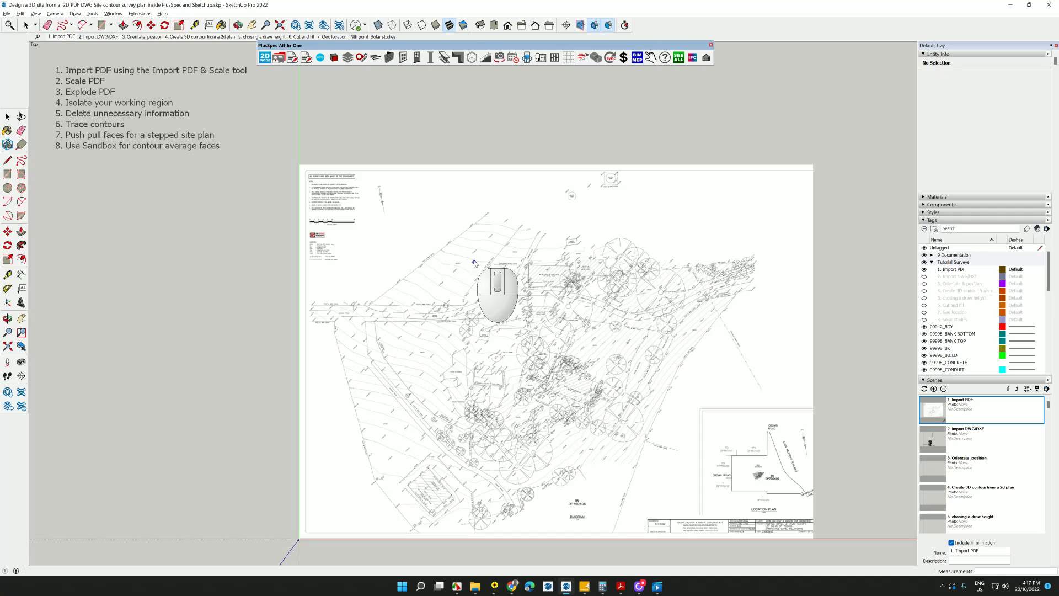
pyautogui.moveTo(458, 257); pyautogui.dragTo(426, 224, button='middle')
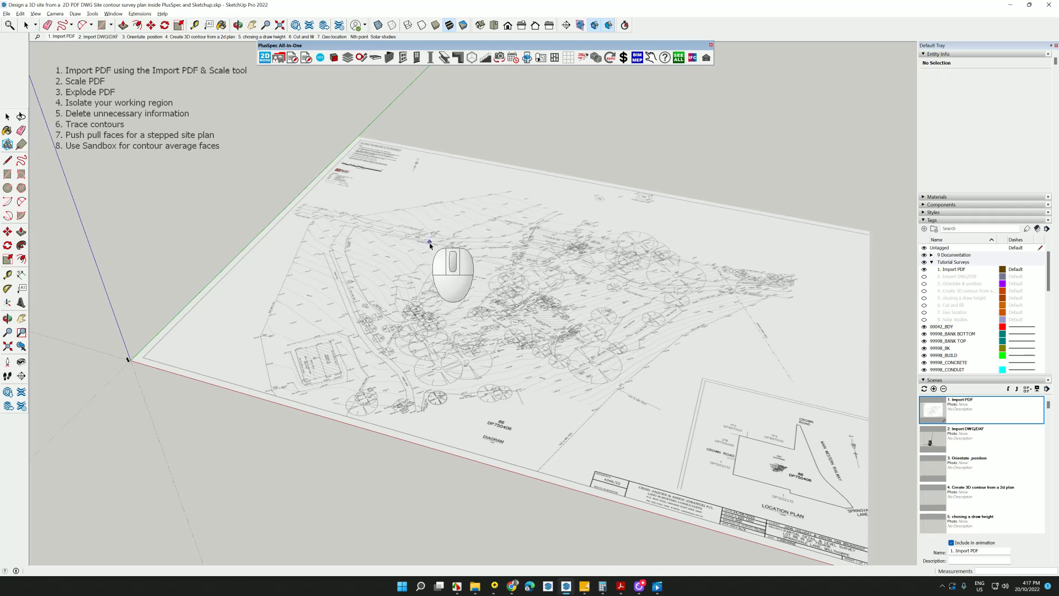
pyautogui.press('space')
pyautogui.click(429, 245)
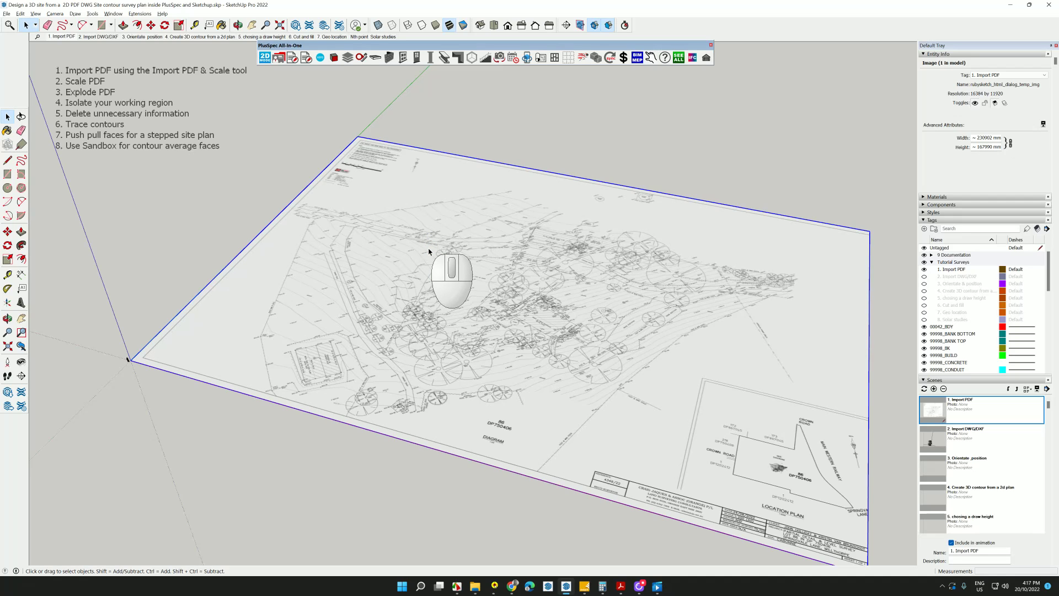
pyautogui.rightClick(429, 250)
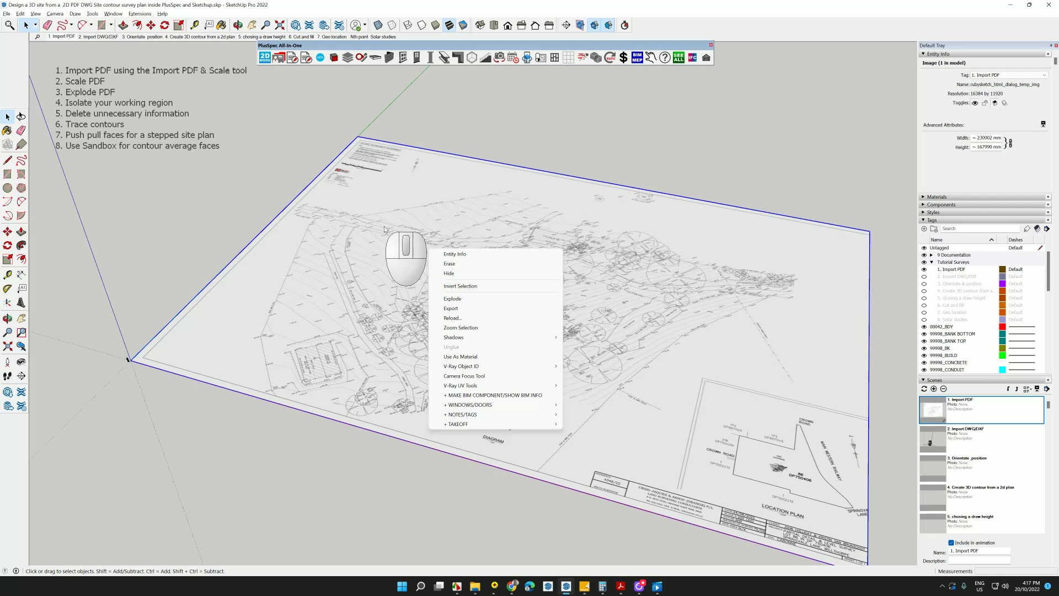
pyautogui.click(462, 299)
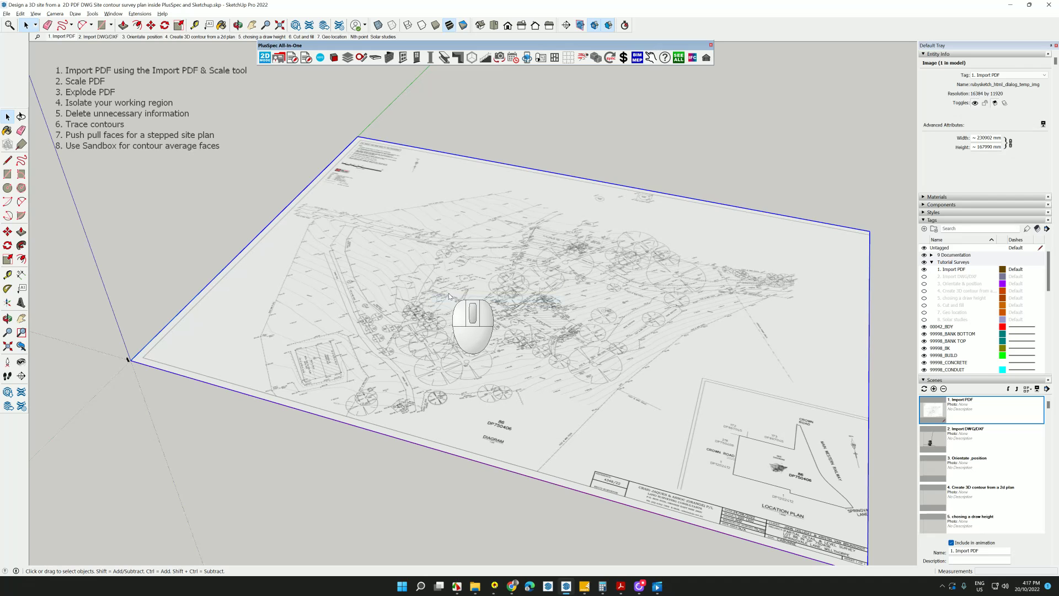
pyautogui.scroll(-2, 448, 293)
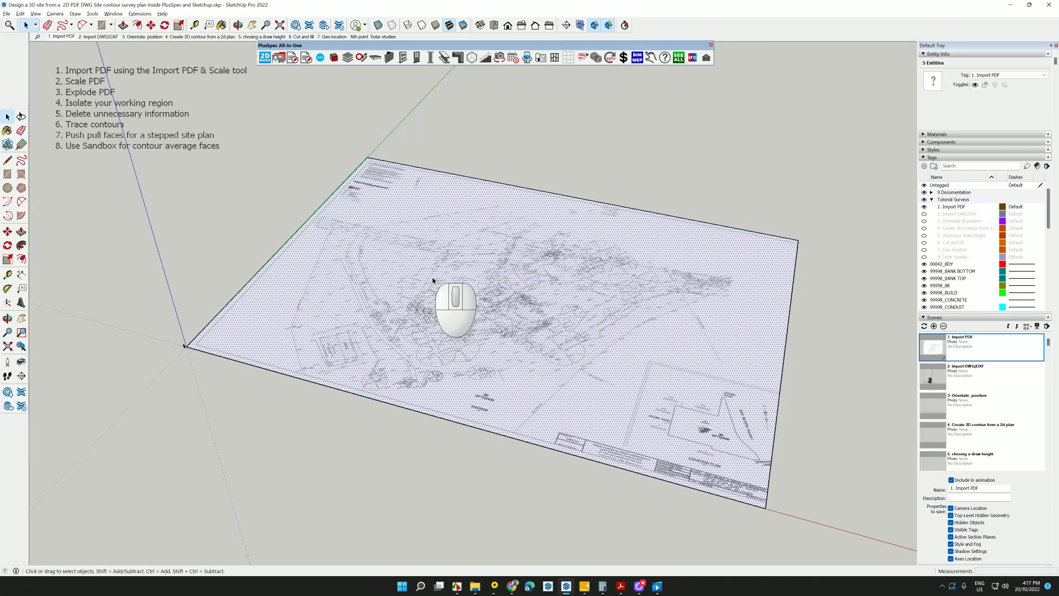
# Inspect the exploded plan's face and bounding edges, and examine the survey around the concrete wall for a working region.
pyautogui.click(333, 300)
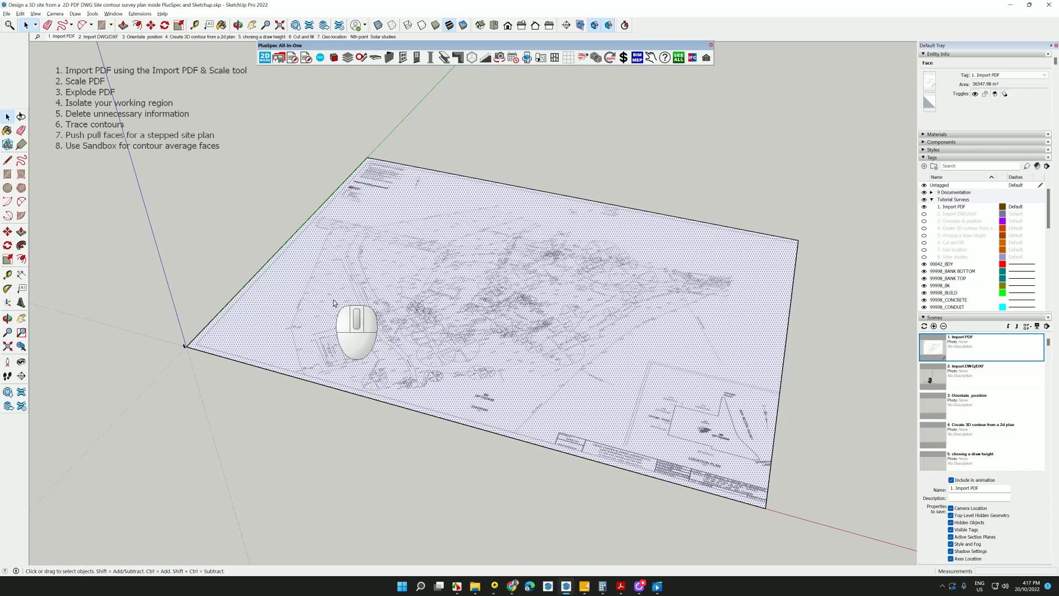
pyautogui.doubleClick(334, 303)
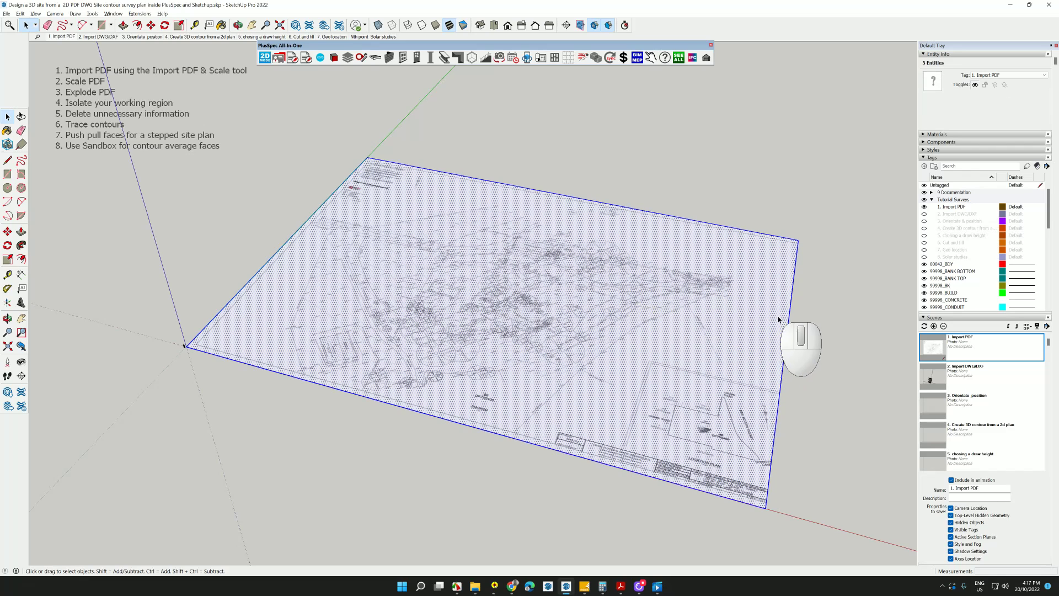
pyautogui.click(662, 343)
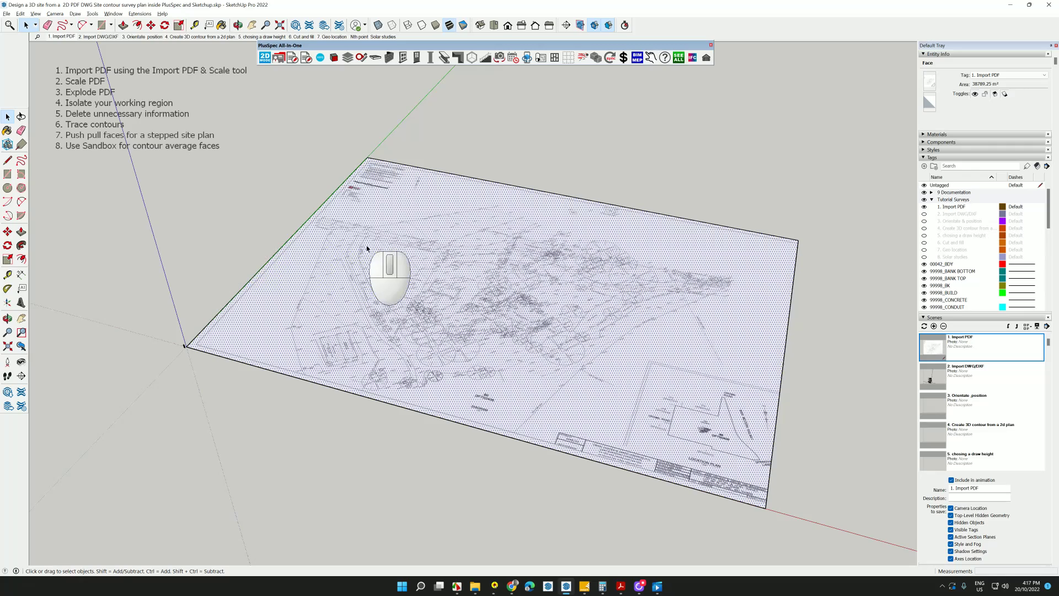
pyautogui.moveTo(358, 274); pyautogui.dragTo(417, 337, button='middle')
pyautogui.scroll(8, 416, 337)
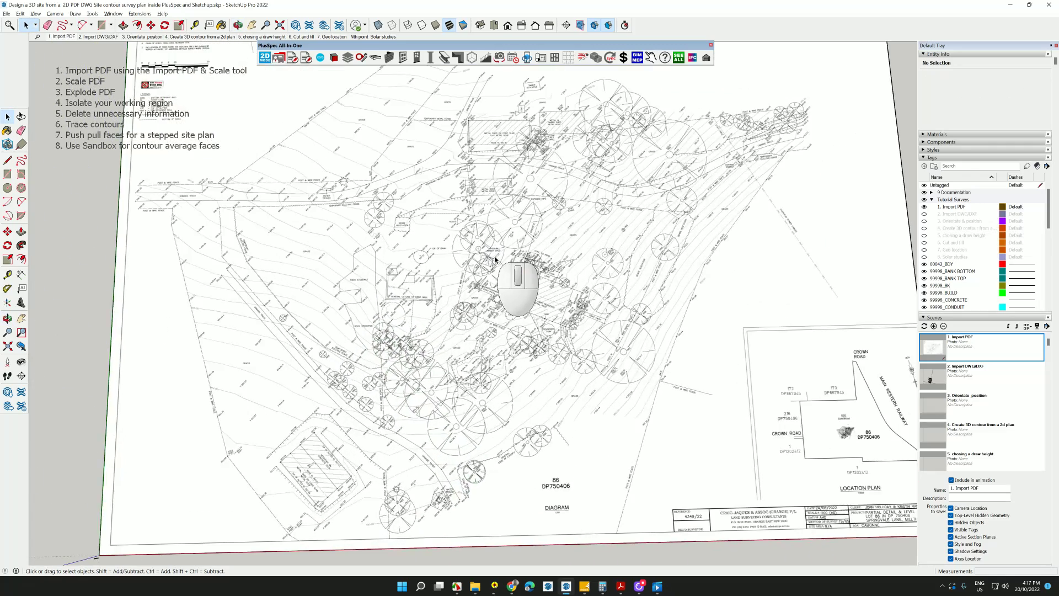
pyautogui.scroll(2, 447, 293)
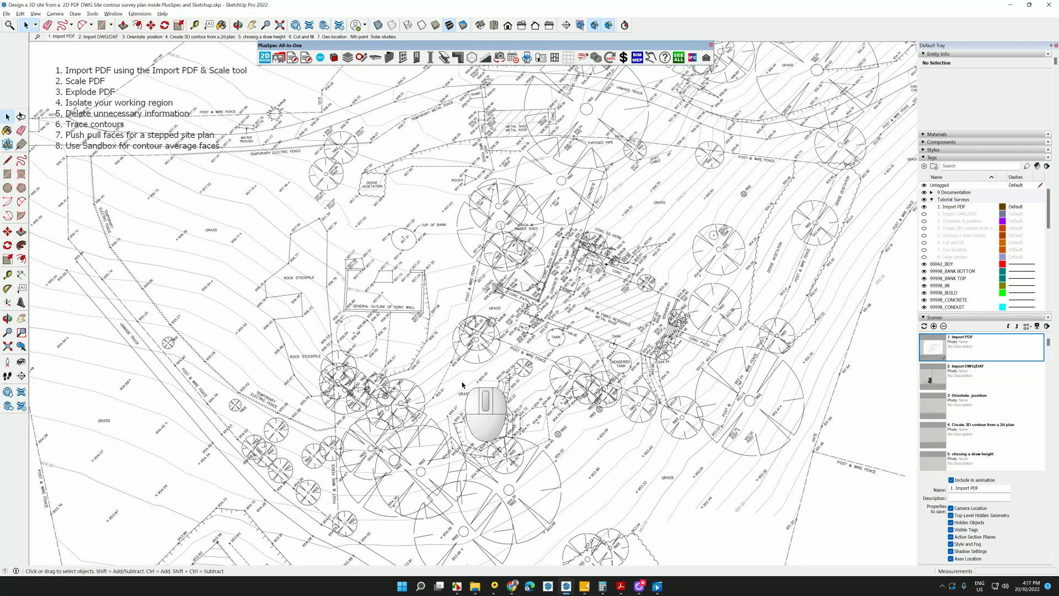
pyautogui.scroll(-5, 462, 385)
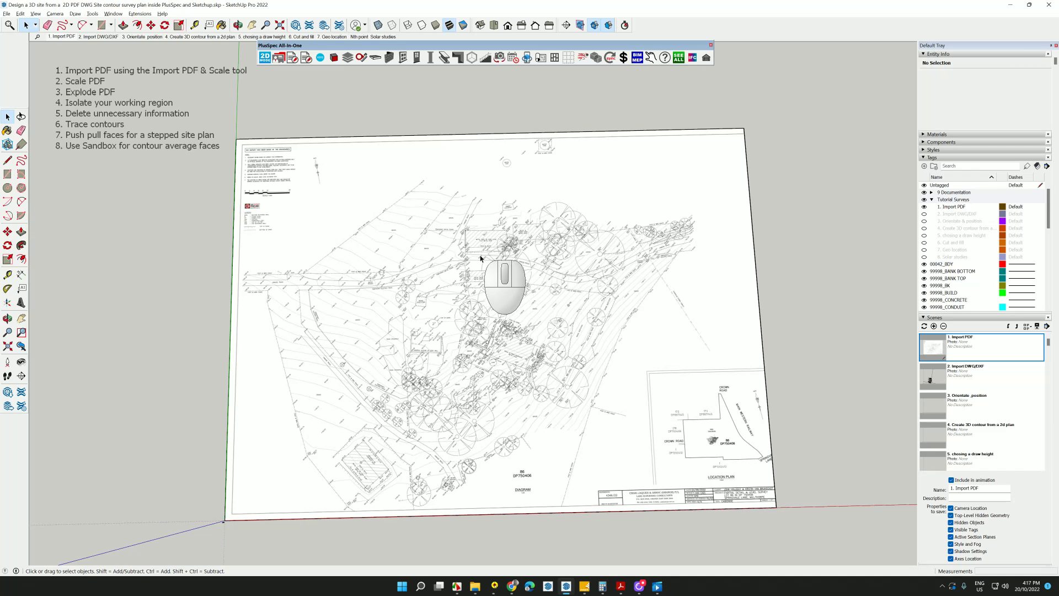
pyautogui.scroll(5, 419, 359)
pyautogui.scroll(-5, 418, 359)
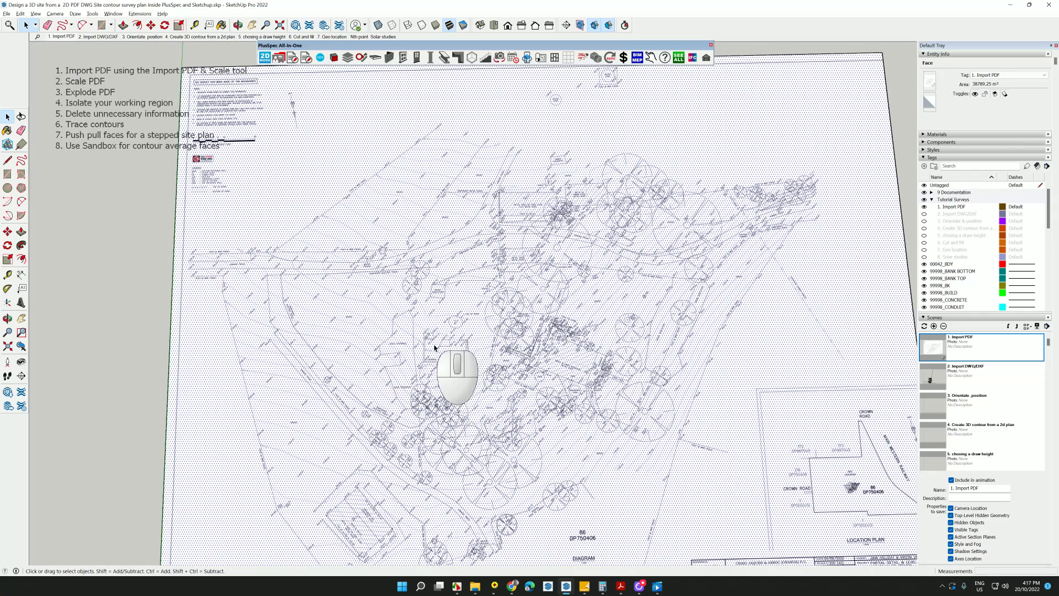
# Draw a rectangle of about 32.5 m by 22 m on the plan around the concrete wall outline.
pyautogui.click(102, 26)
pyautogui.scroll(2, 400, 335)
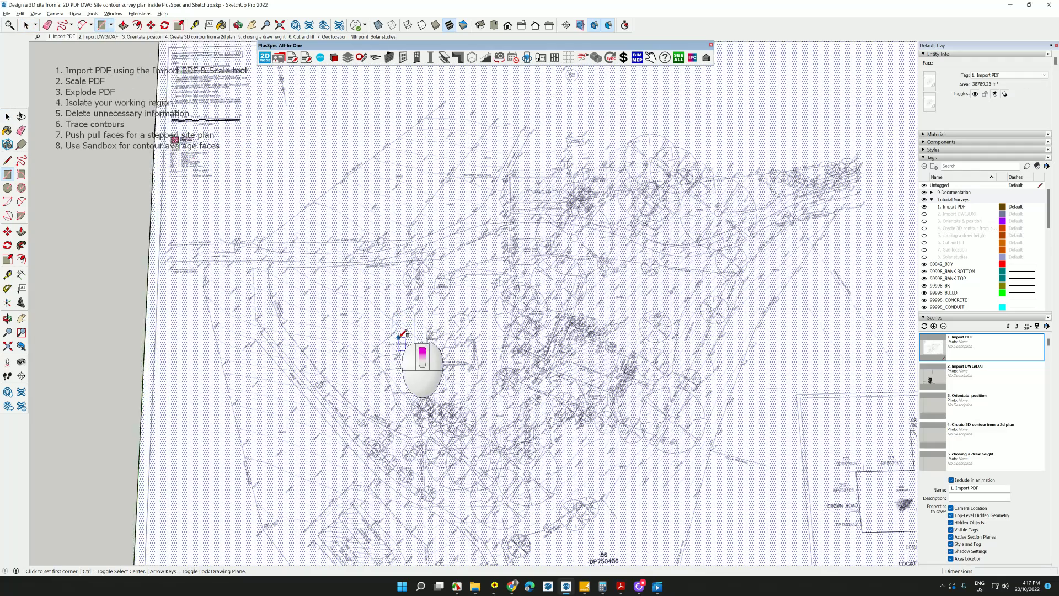
pyautogui.scroll(2, 399, 336)
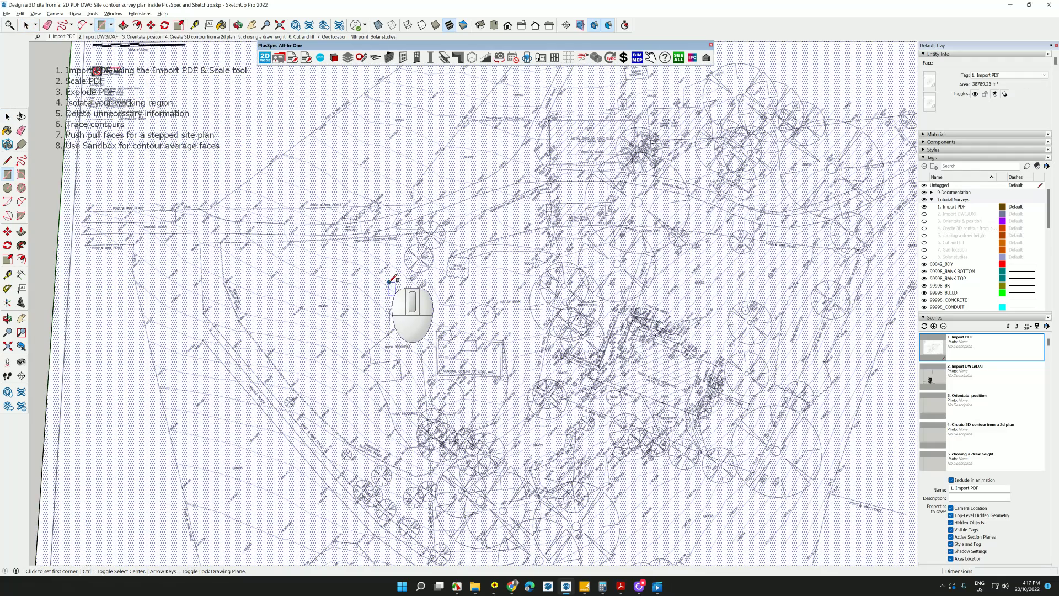
pyautogui.moveTo(399, 275); pyautogui.dragTo(509, 431)
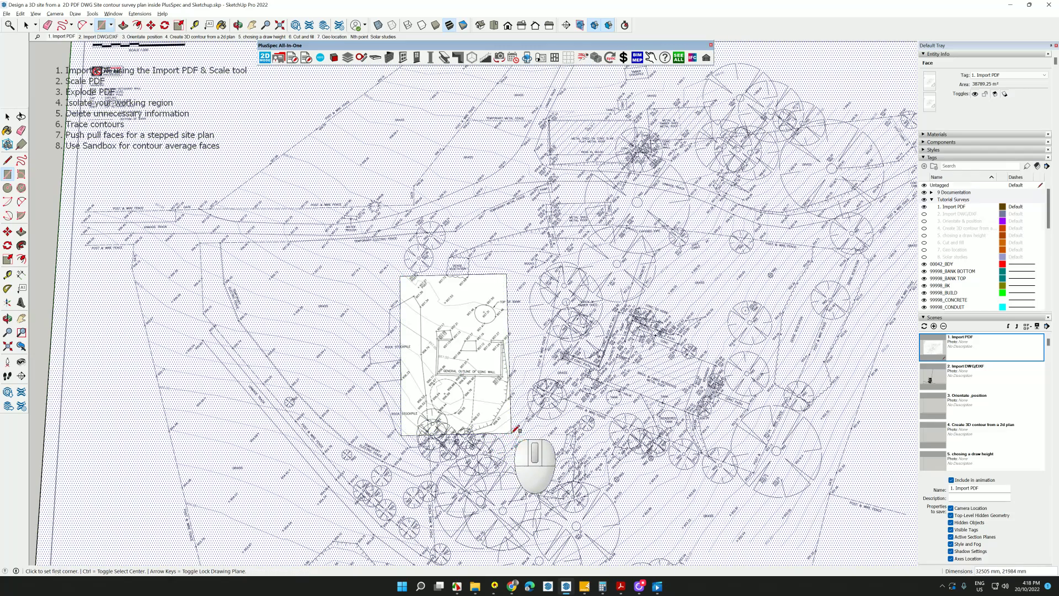
# Delete the surrounding survey face outside the rectangle to isolate the working region.
pyautogui.scroll(-1, 453, 408)
pyautogui.scroll(-1, 464, 397)
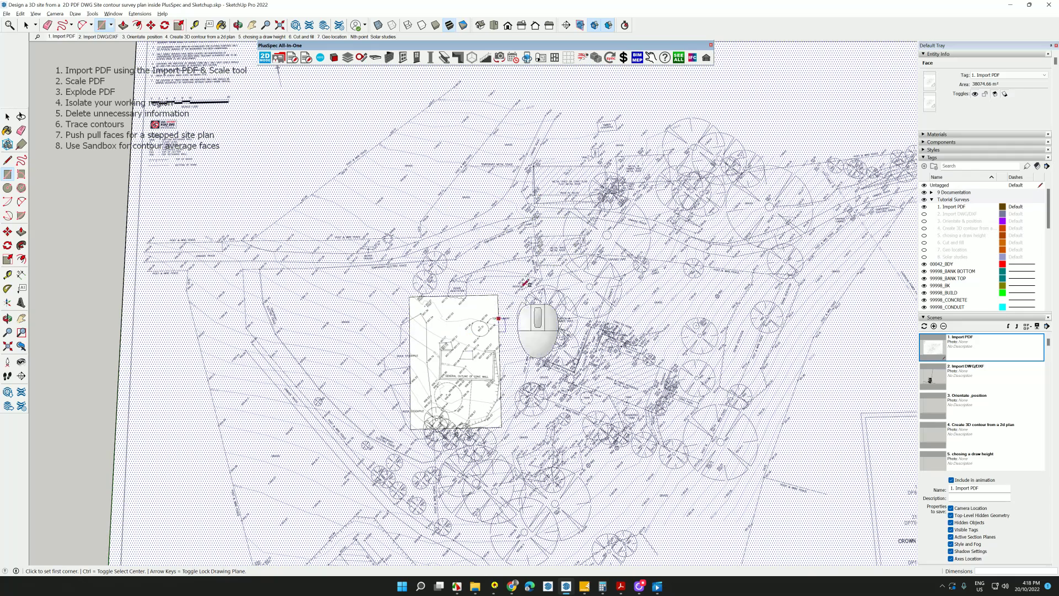
pyautogui.press('Delete')
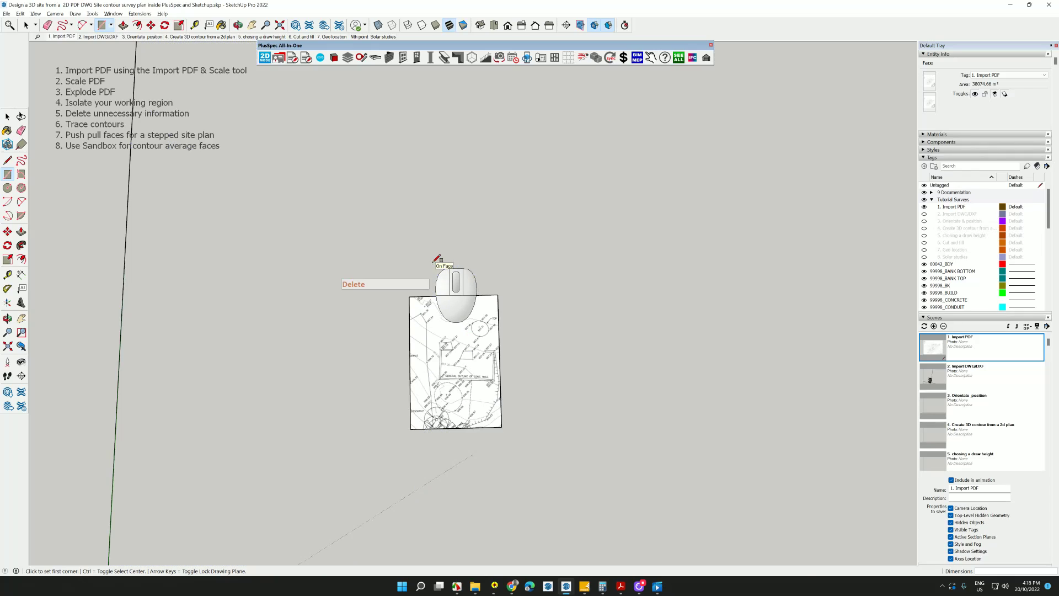
pyautogui.scroll(1, 469, 397)
pyautogui.scroll(3, 470, 397)
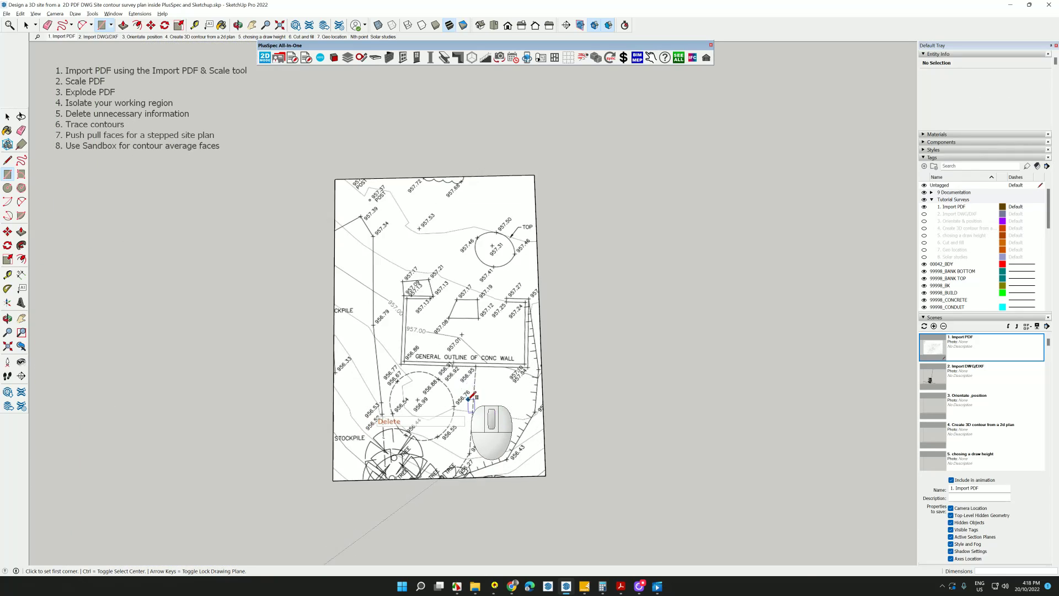
# Make a group from the cropped plan's face and its four edges.
pyautogui.moveTo(469, 389)
pyautogui.mouseDown(button='middle')
pyautogui.moveTo(460, 291)
pyautogui.moveTo(346, 231)
pyautogui.mouseUp(button='middle')
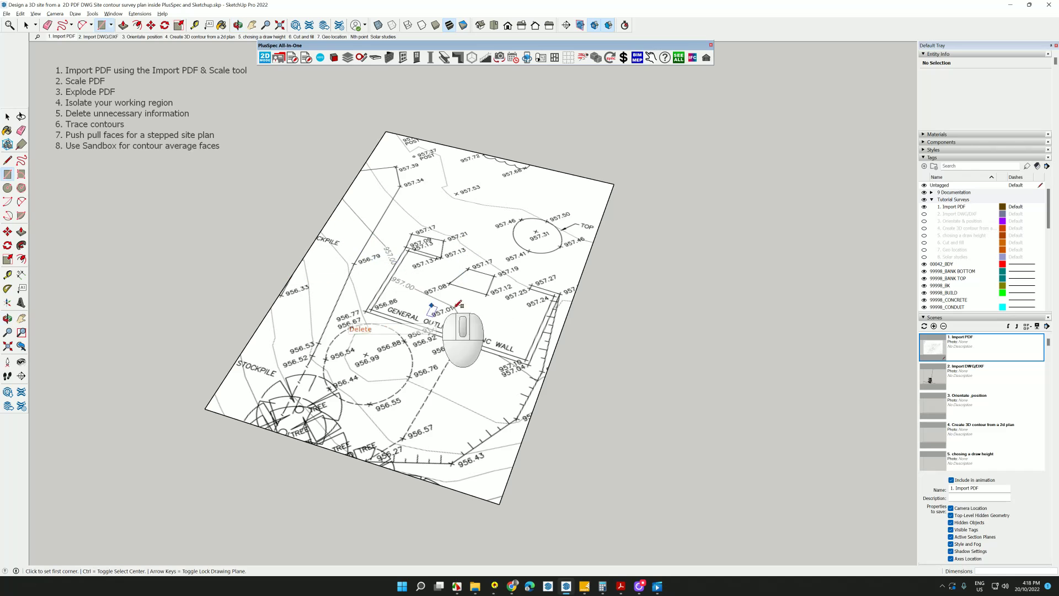
pyautogui.press('space')
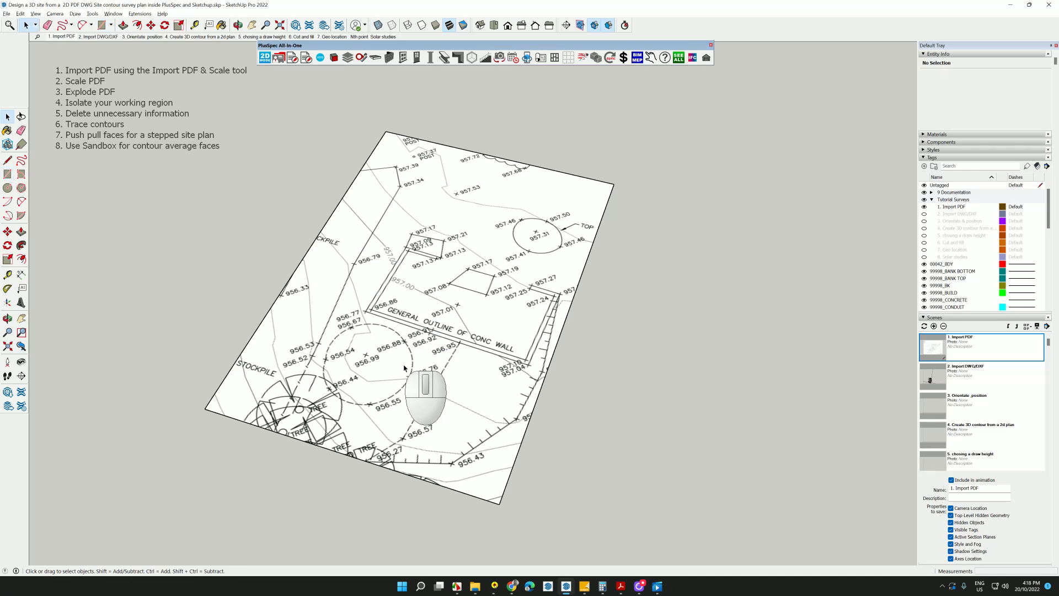
pyautogui.click(439, 354)
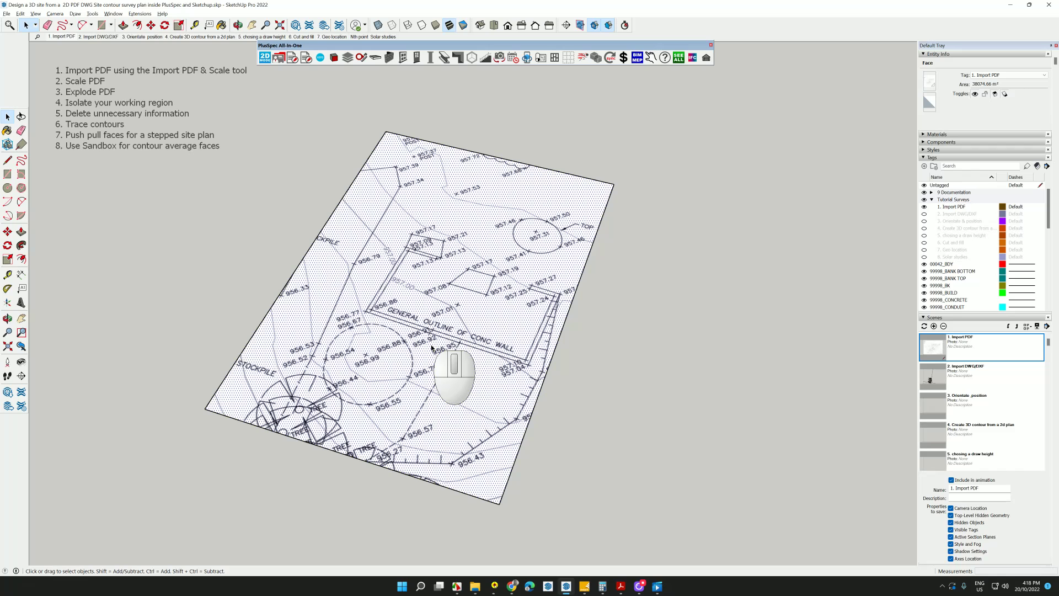
pyautogui.doubleClick(432, 347)
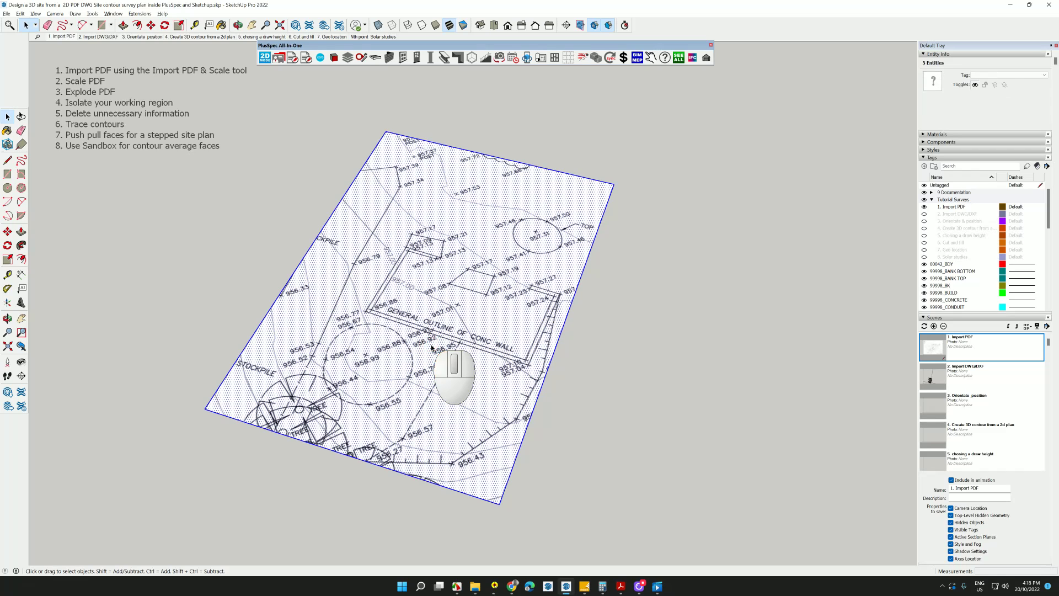
pyautogui.rightClick(432, 347)
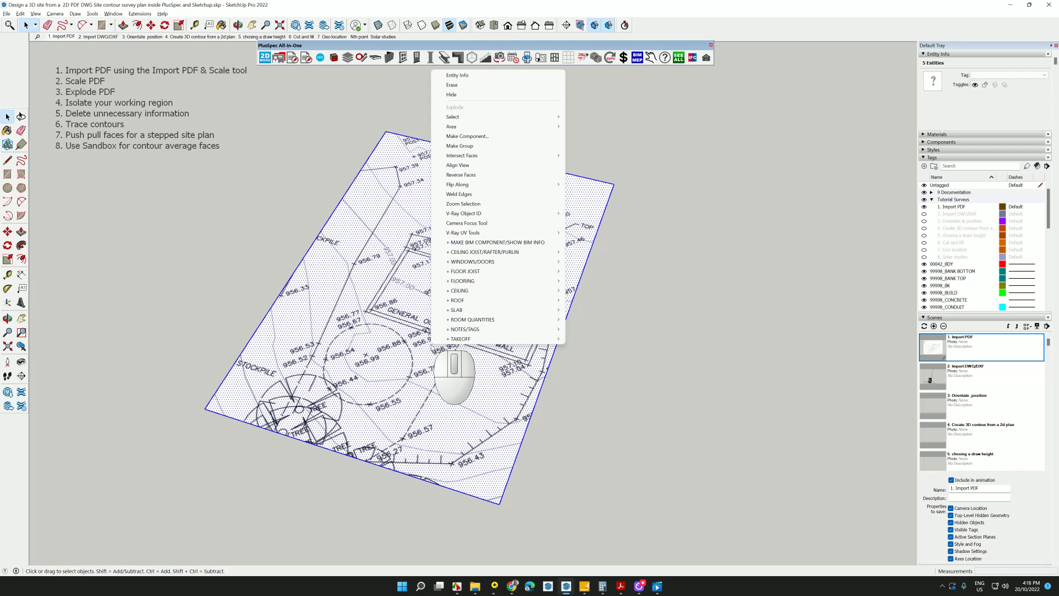
pyautogui.click(461, 146)
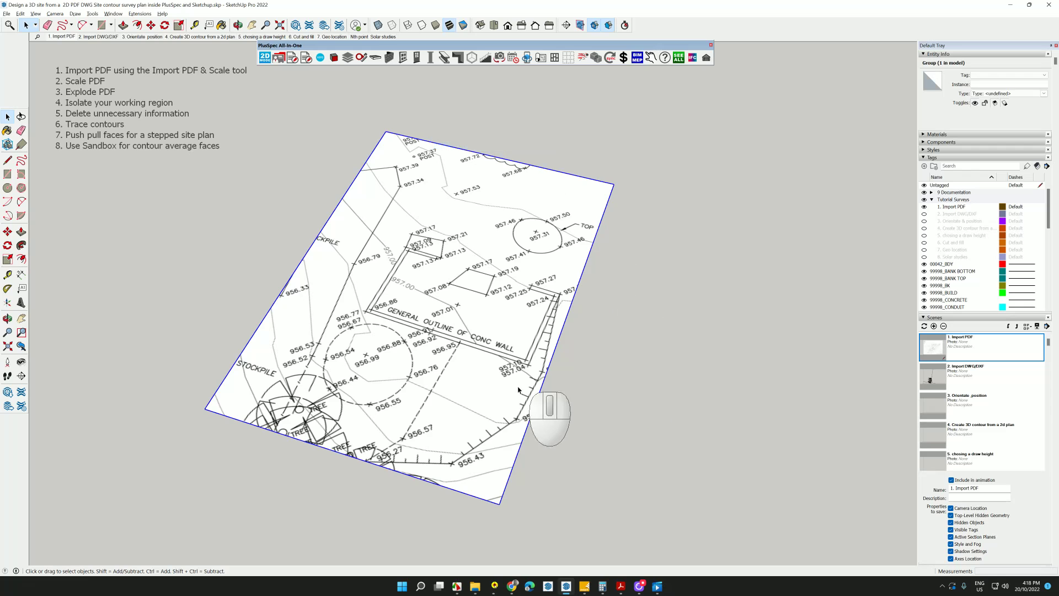
# Open the plan group for editing and trace the contour across the corner below the STOCKPILE label with a straight line.
pyautogui.moveTo(518, 389); pyautogui.dragTo(507, 347, button='middle')
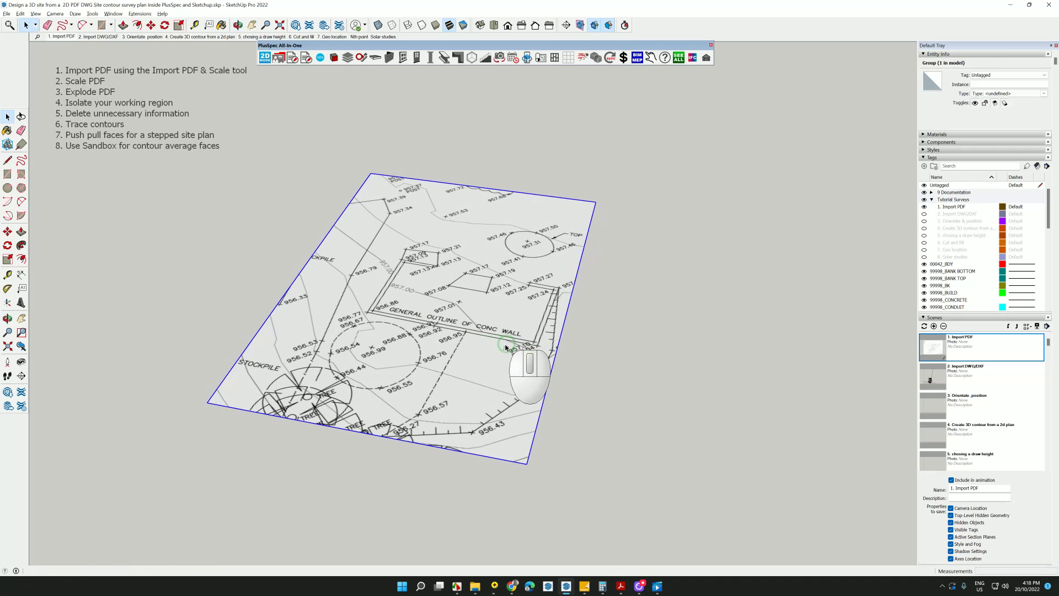
pyautogui.doubleClick(428, 368)
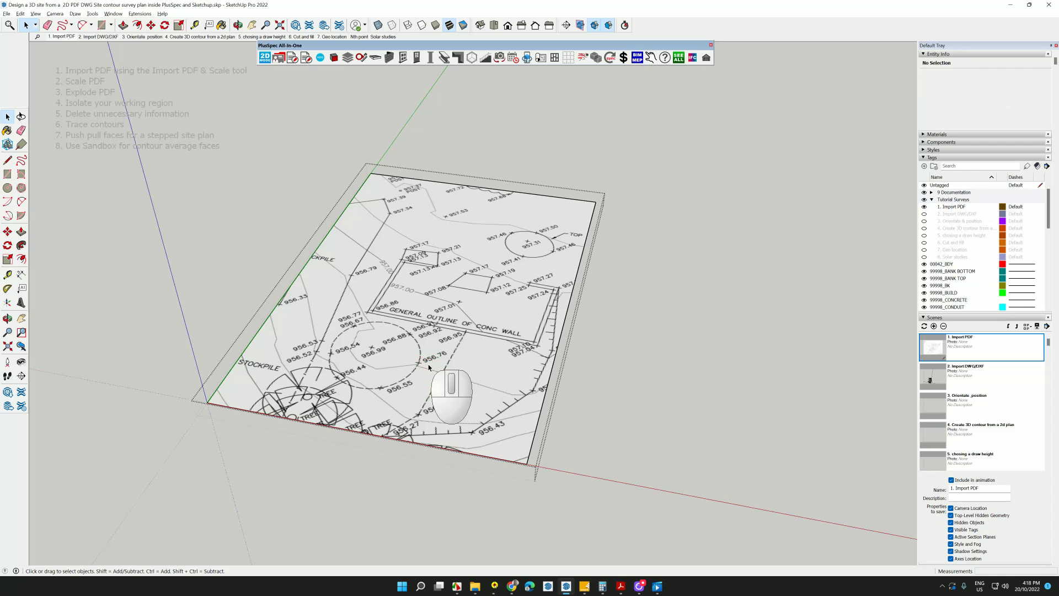
pyautogui.click(429, 366)
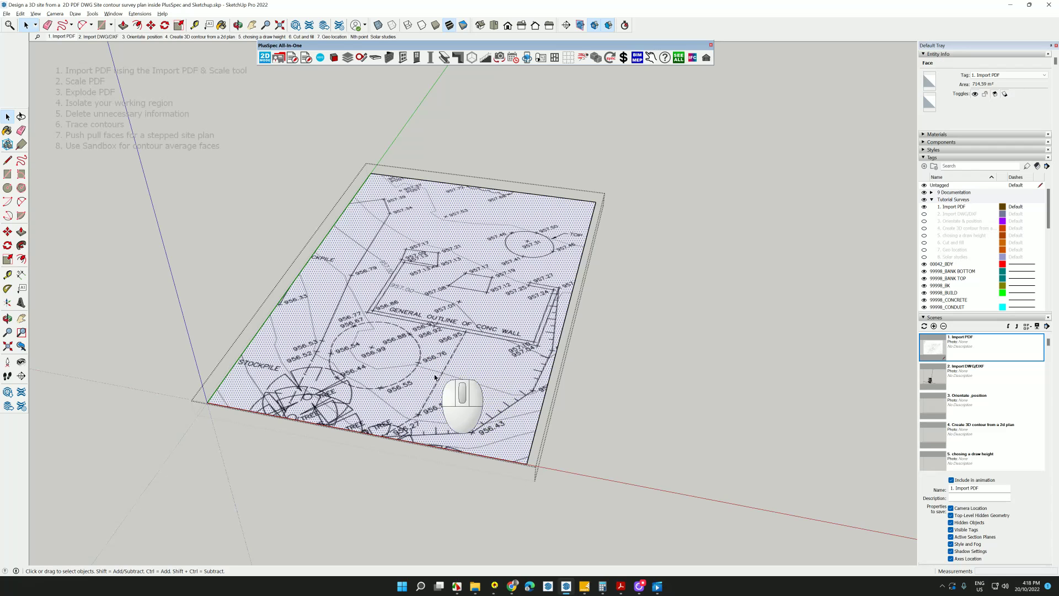
pyautogui.moveTo(422, 351); pyautogui.dragTo(459, 386, button='middle')
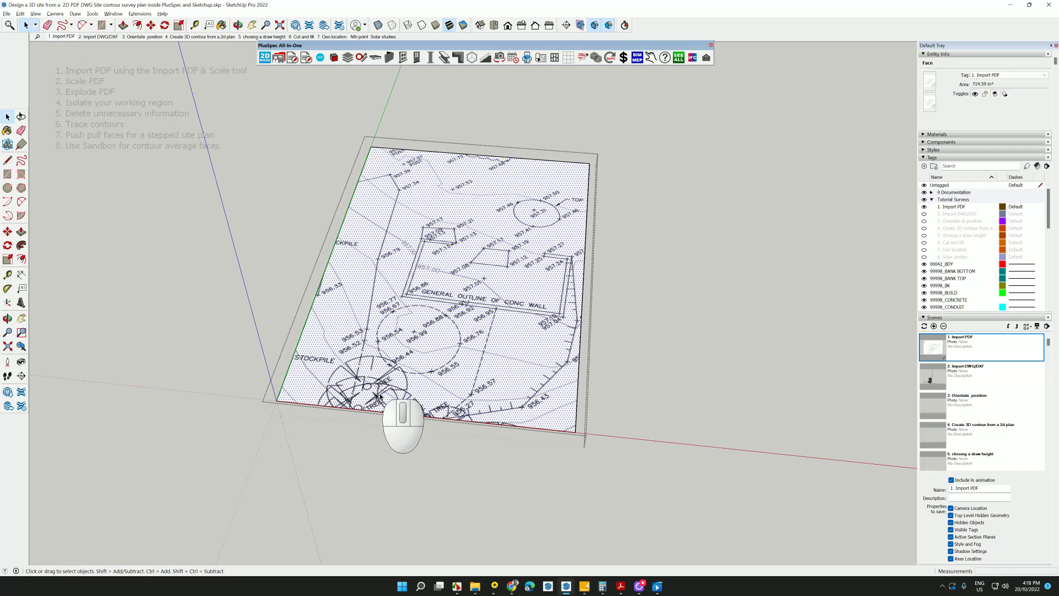
pyautogui.press('l')
pyautogui.scroll(3, 293, 396)
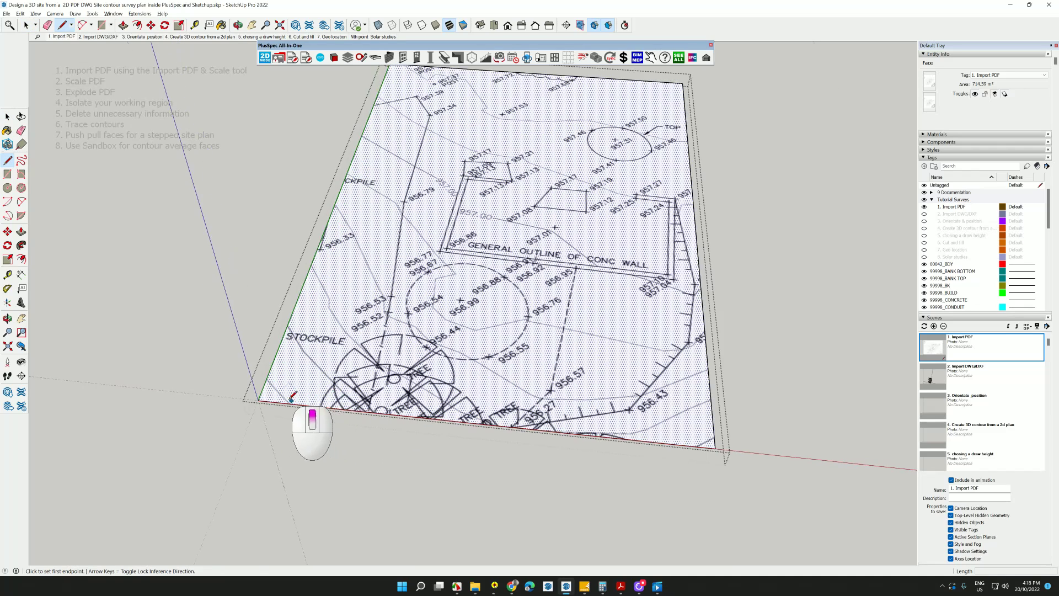
pyautogui.scroll(3, 292, 397)
pyautogui.click(242, 354)
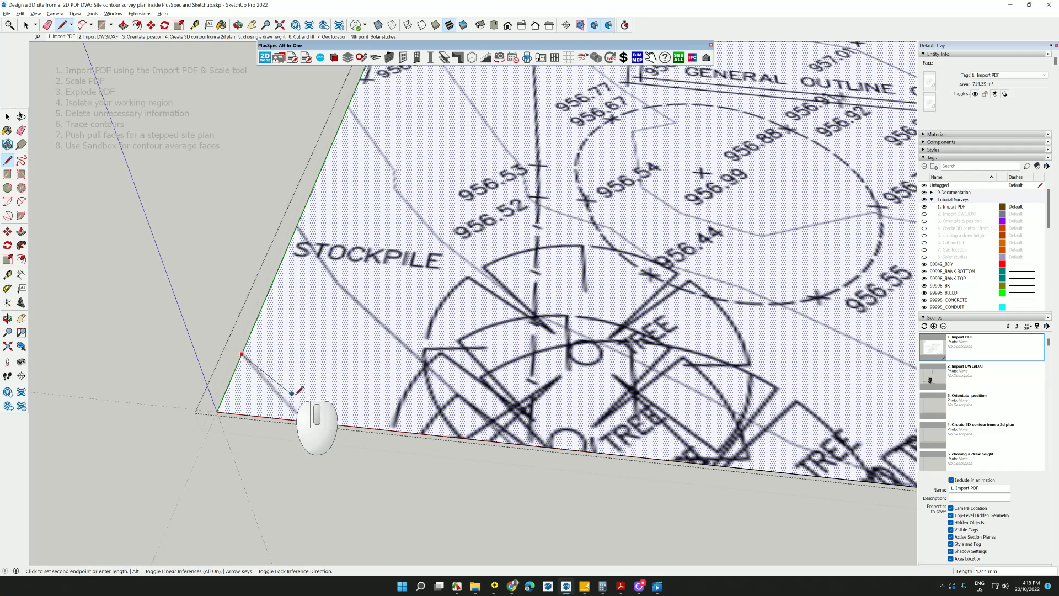
pyautogui.click(306, 421)
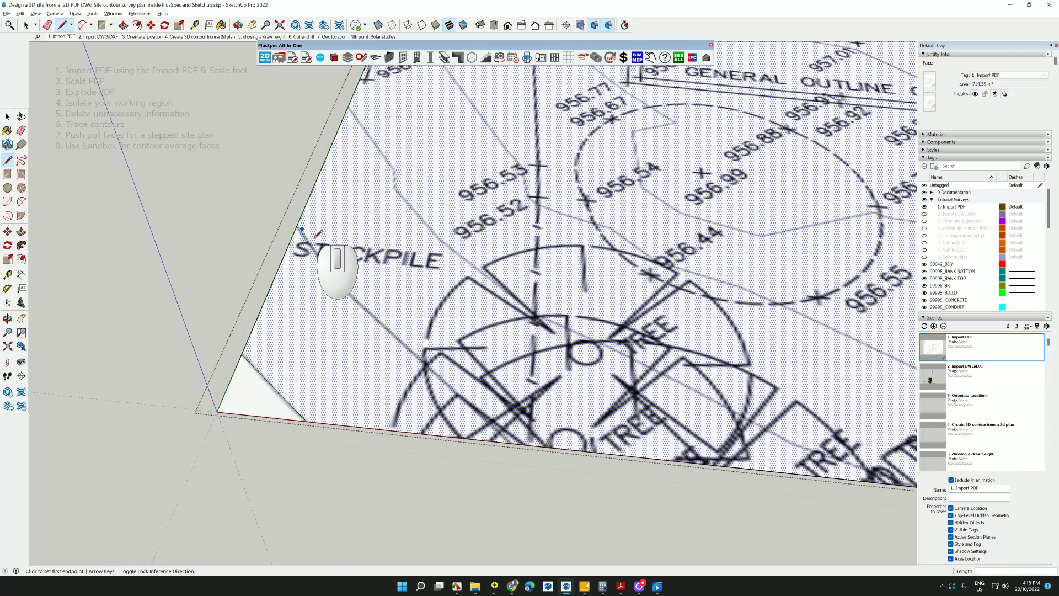
# Trace the contour beneath the STOCKPILE label with a 2-point arc between the region's two edges, bulging about 341 mm.
pyautogui.scroll(1, 331, 245)
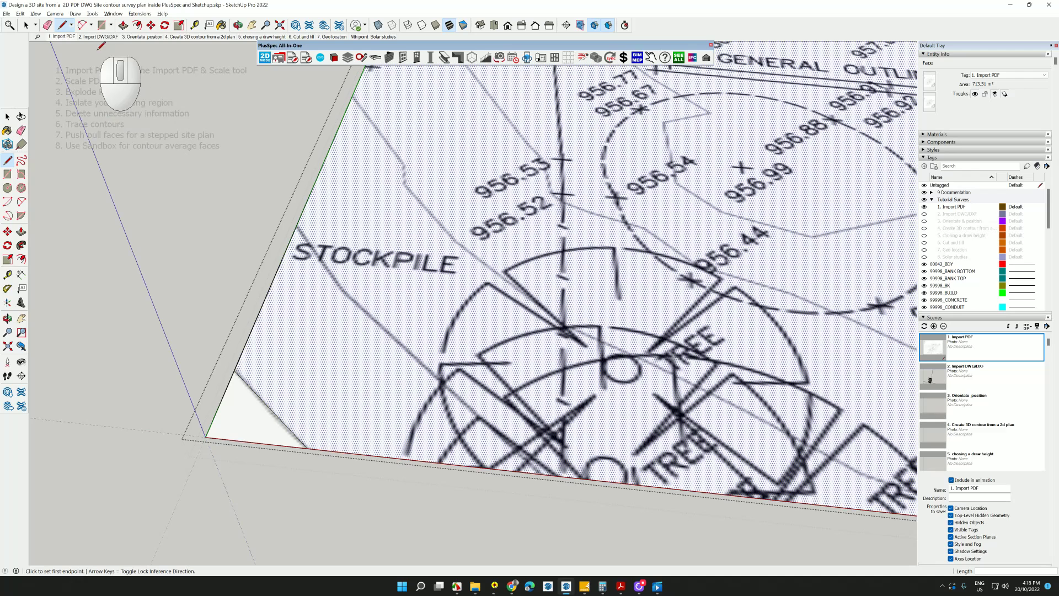
pyautogui.click(82, 26)
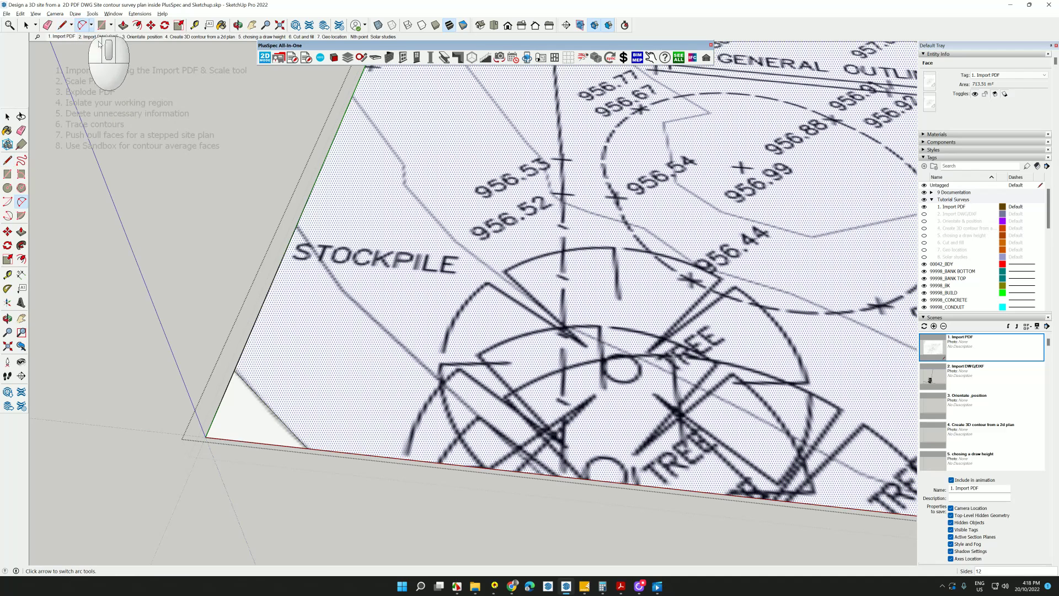
pyautogui.click(296, 226)
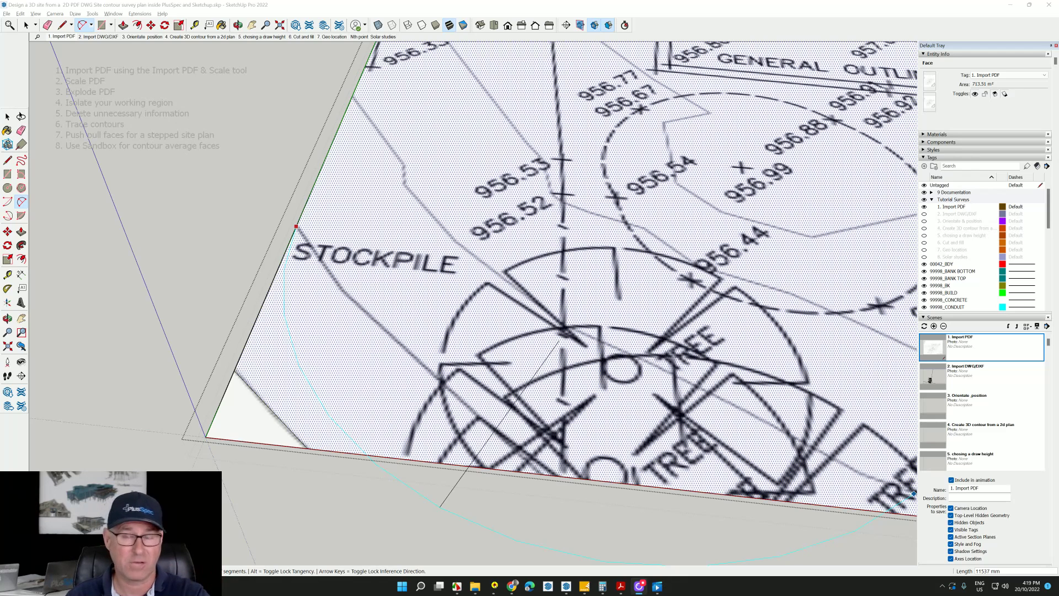
pyautogui.scroll(-3, 450, 350)
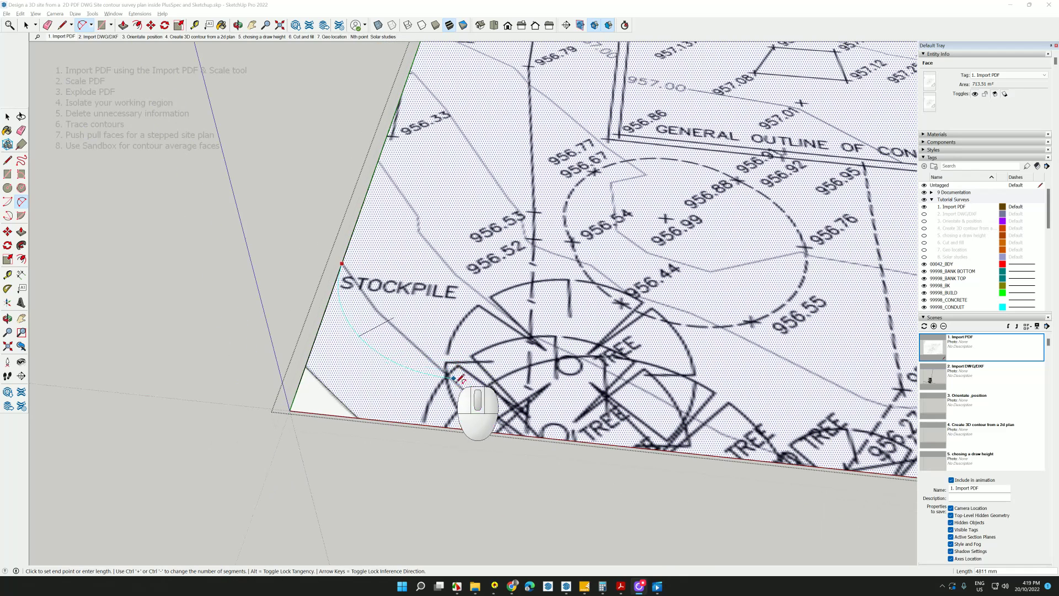
pyautogui.click(527, 435)
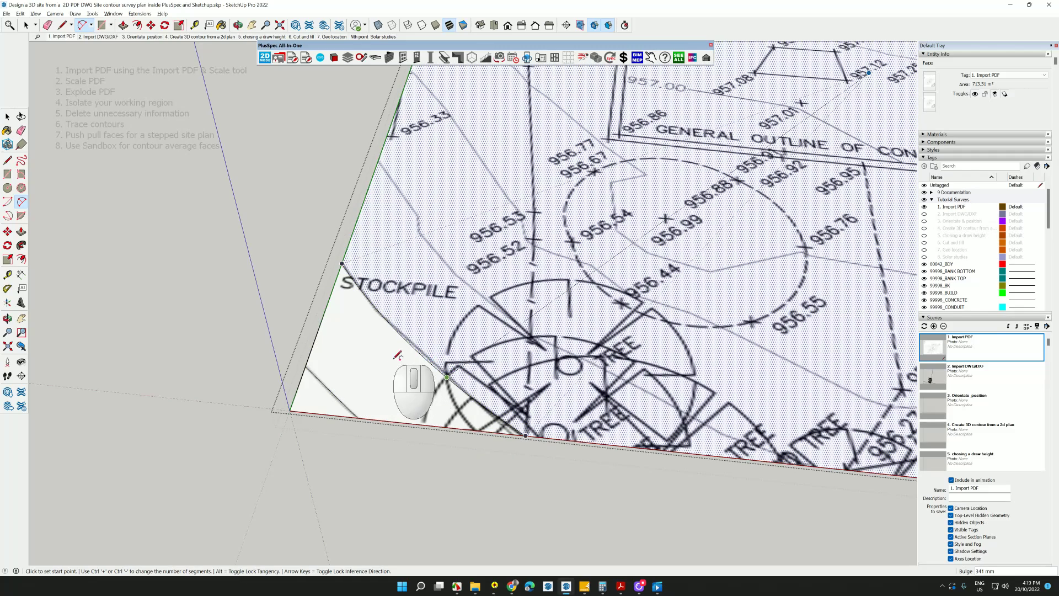
pyautogui.click(445, 351)
pyautogui.scroll(-1, 448, 350)
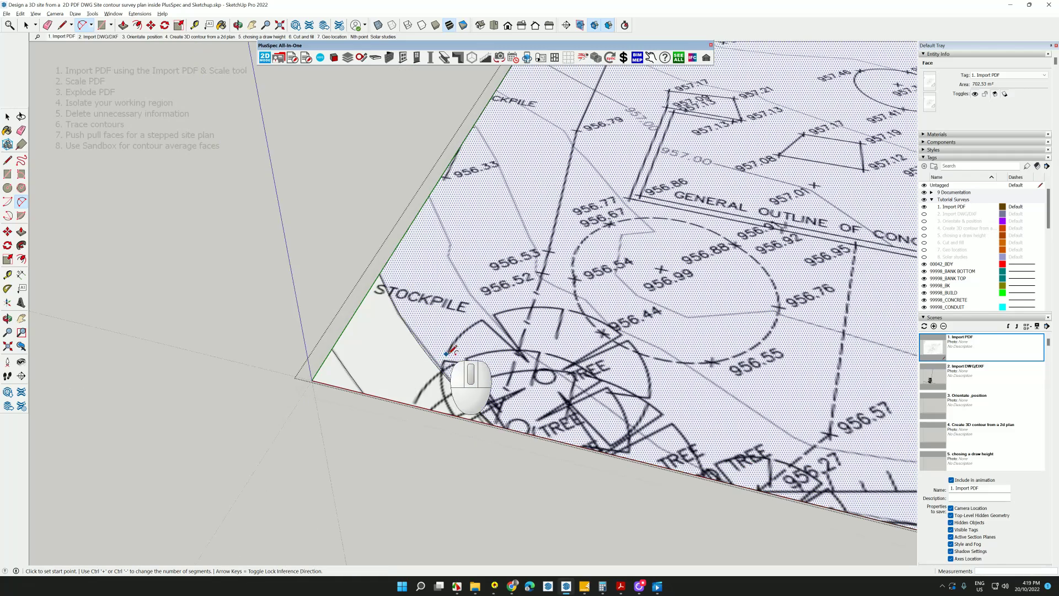
# In 2D top view, trace the contour above the STOCKPILE label with connected lines through the trees to the red-axis edge.
pyautogui.scroll(-2, 447, 351)
pyautogui.scroll(2, 331, 387)
pyautogui.press('l')
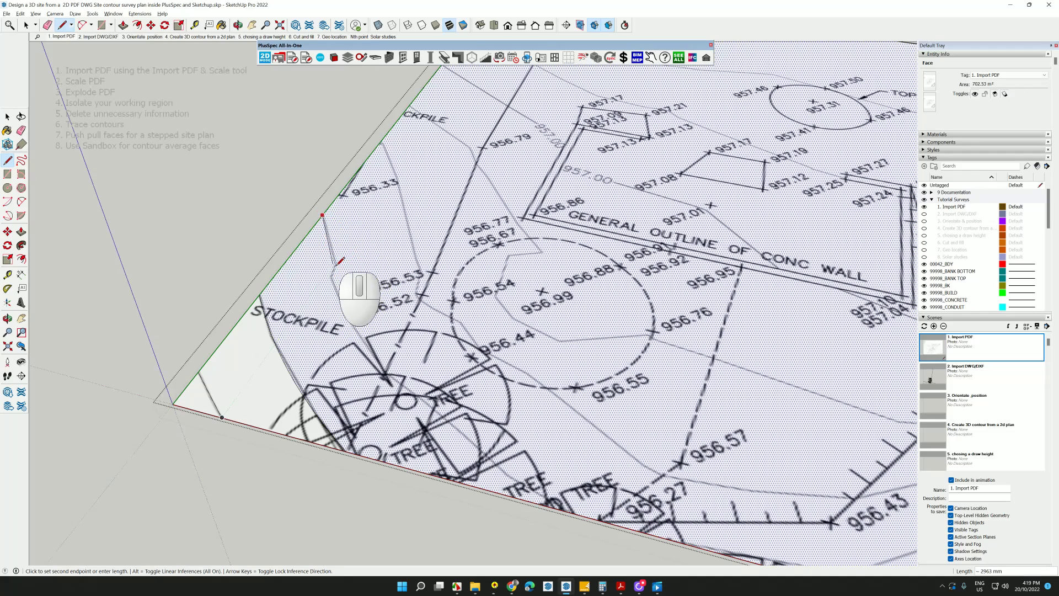
pyautogui.moveTo(341, 261); pyautogui.dragTo(563, 319, button='middle')
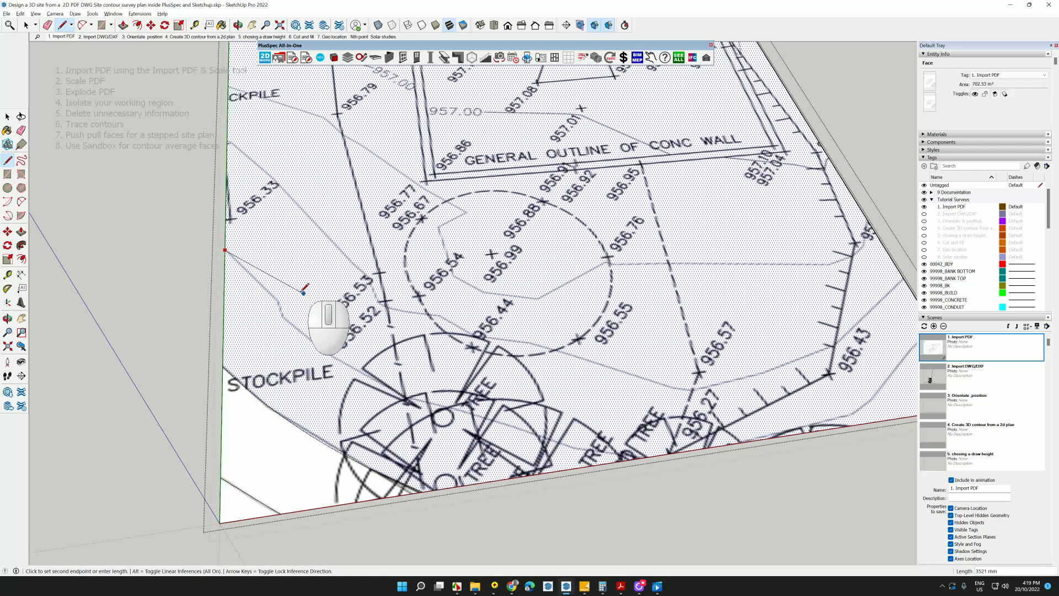
pyautogui.click(268, 62)
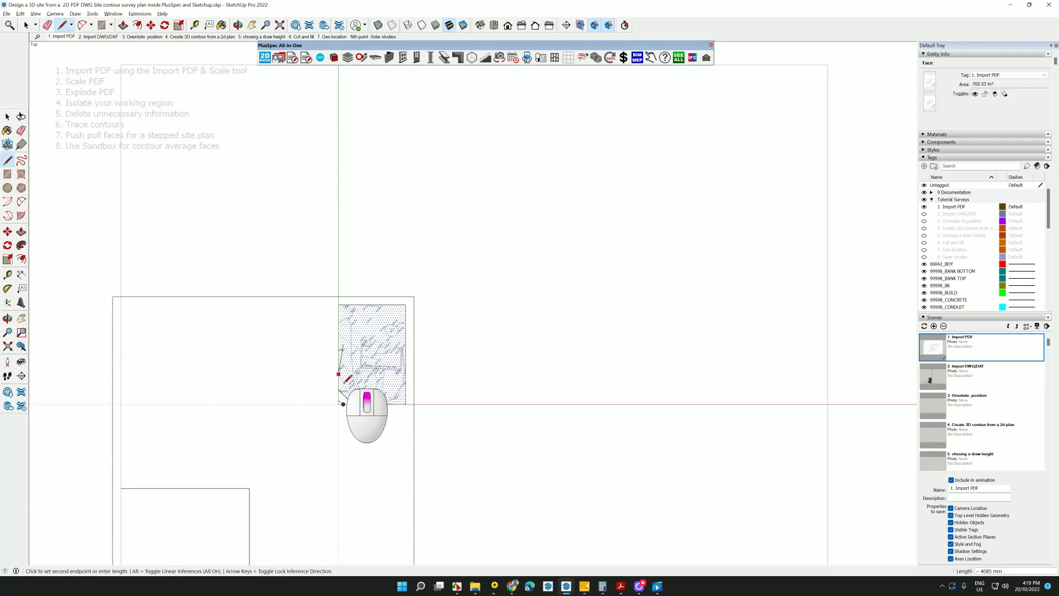
pyautogui.scroll(5, 349, 386)
pyautogui.scroll(2, 348, 390)
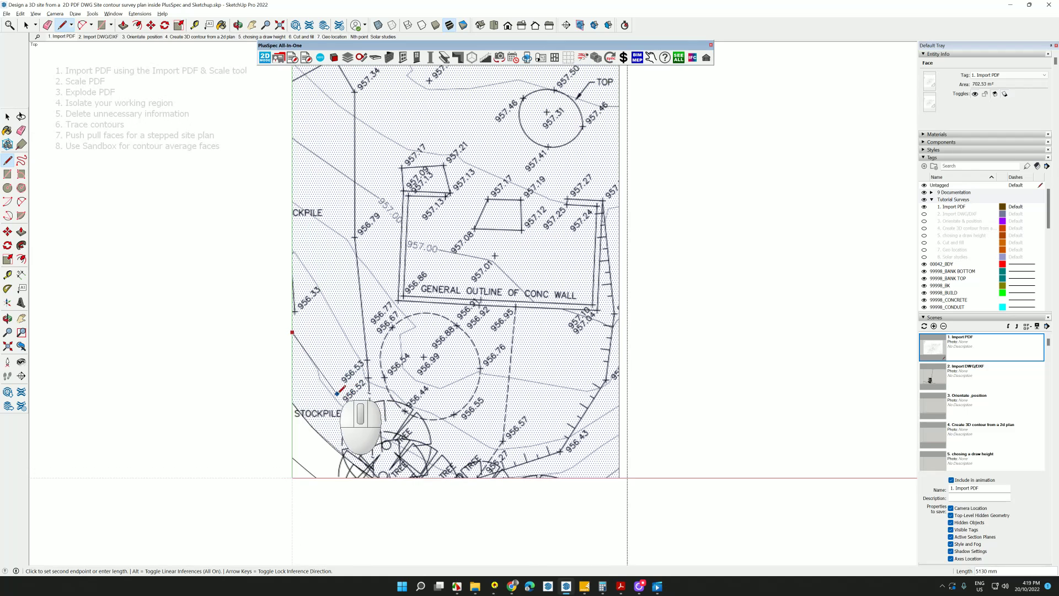
pyautogui.click(333, 396)
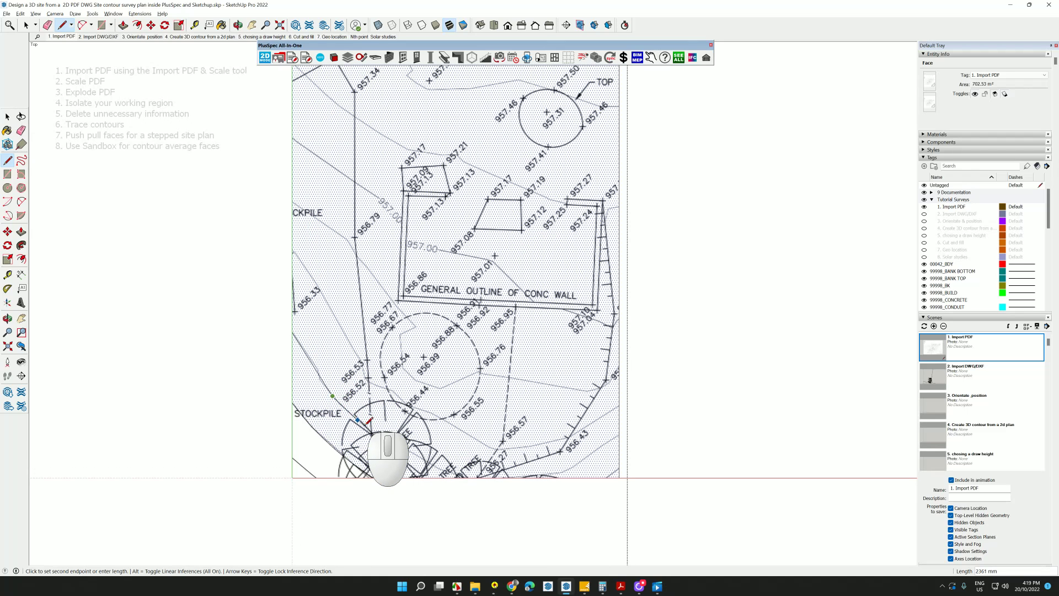
pyautogui.click(364, 425)
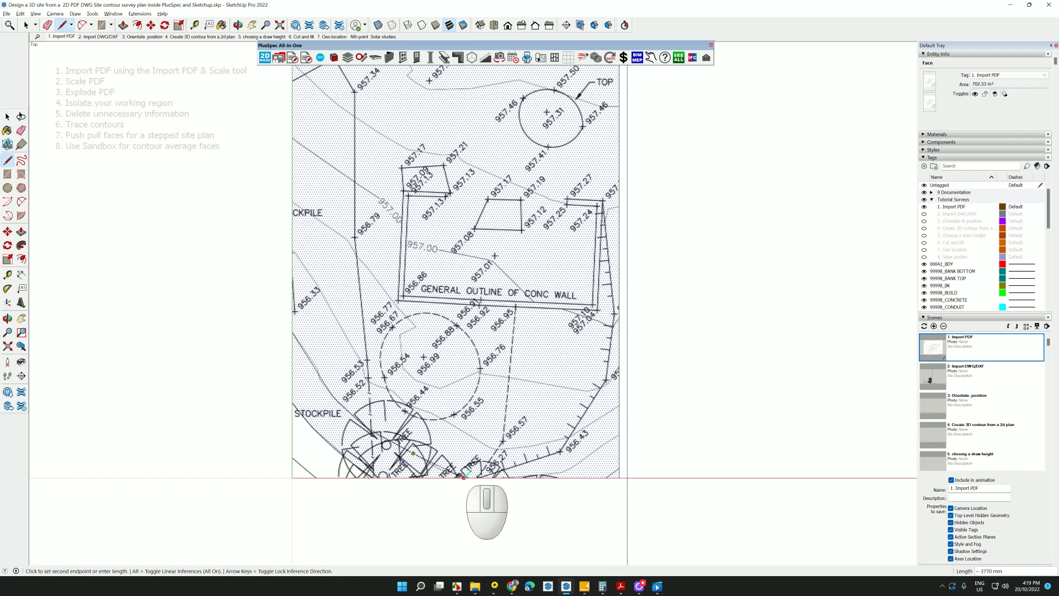
pyautogui.scroll(1, 468, 478)
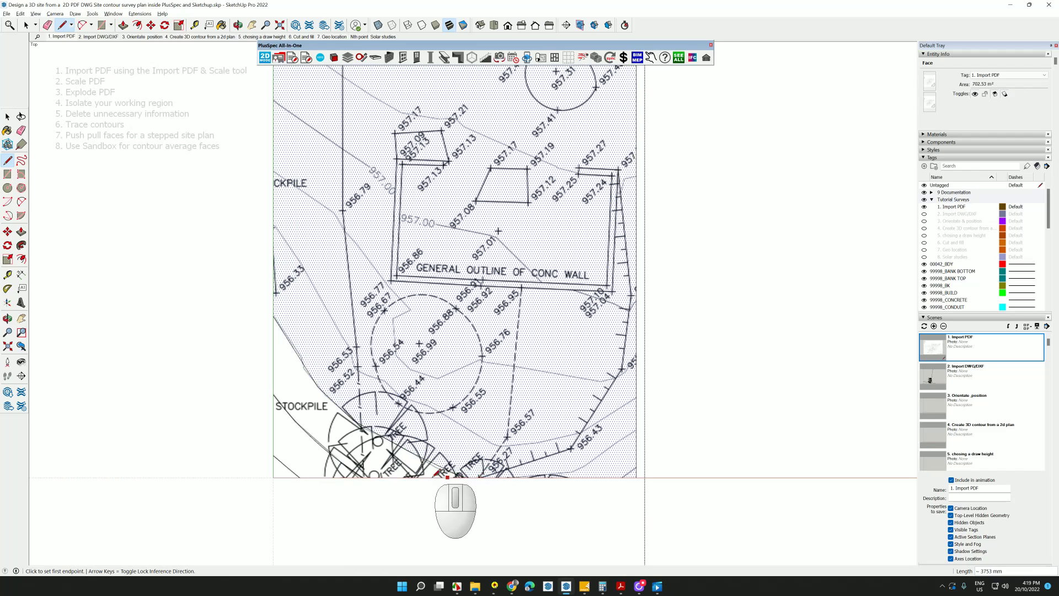
# Select the faces on either side of the traced contours one by one to check that the lines split the plan.
pyautogui.click(318, 424)
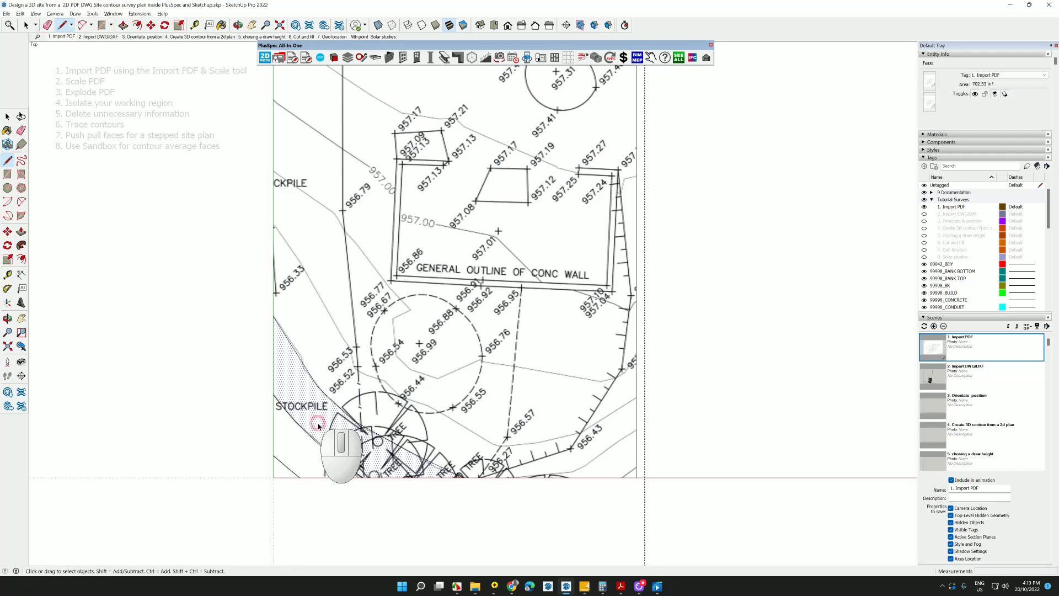
pyautogui.click(304, 459)
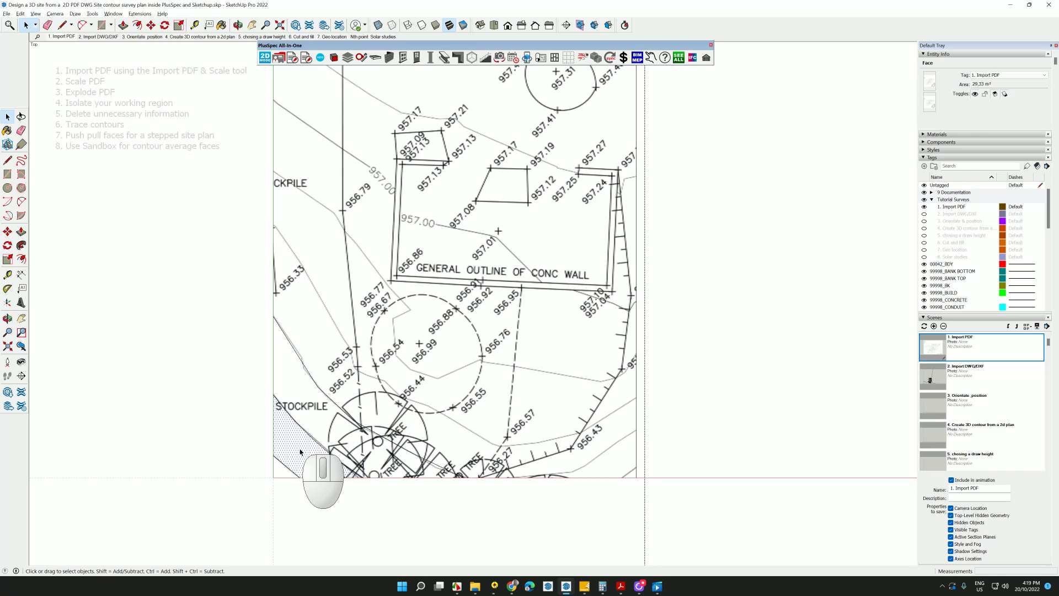
pyautogui.click(339, 386)
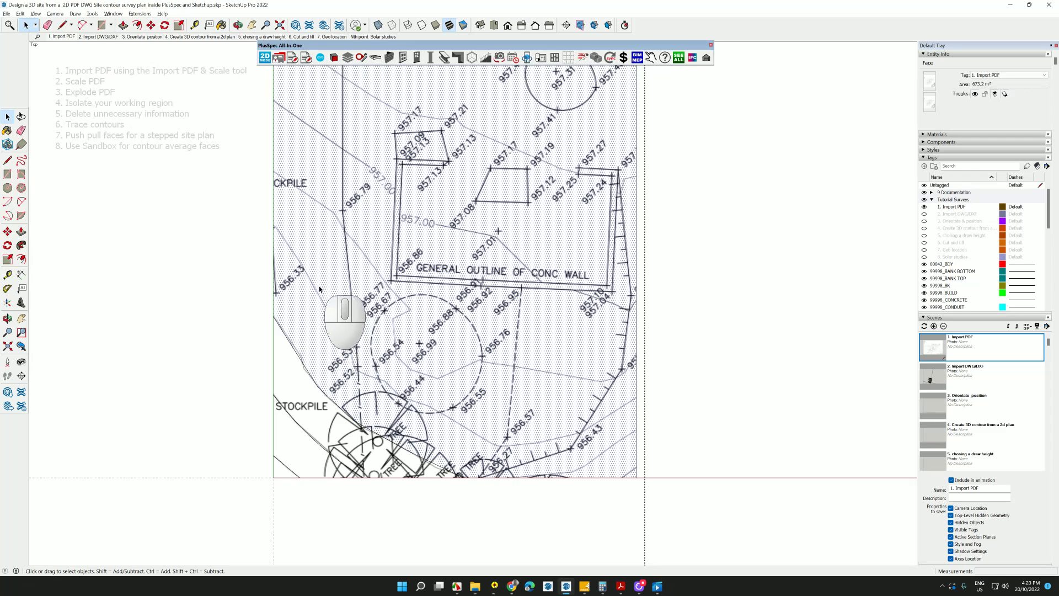
# Trace the next contour with lines from the green-axis edge above 956.33, past 956.53 and 956.52, to just before 956.44.
pyautogui.press('l')
pyautogui.click(274, 225)
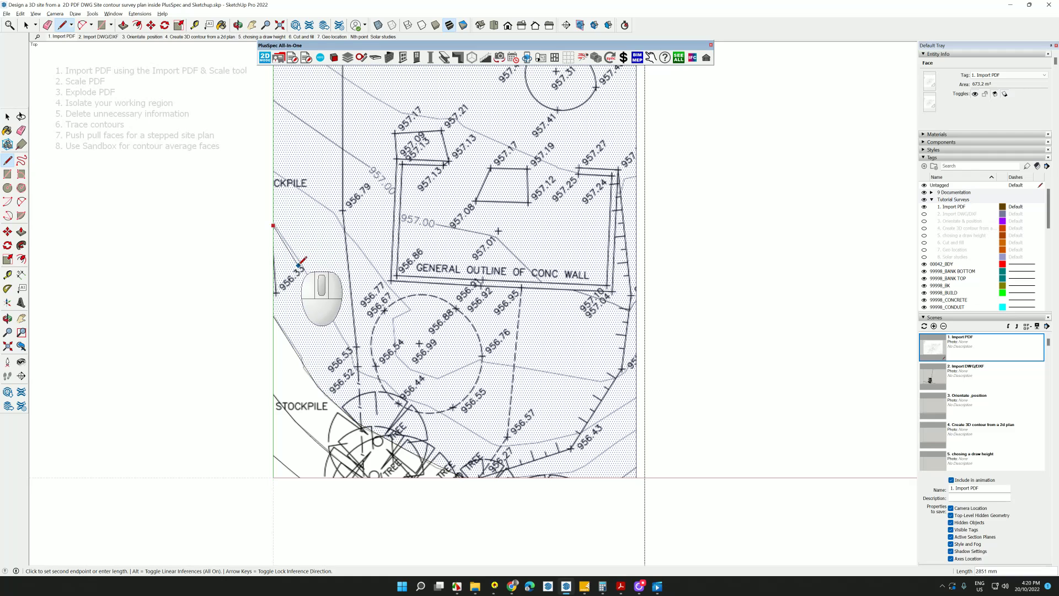
pyautogui.click(303, 270)
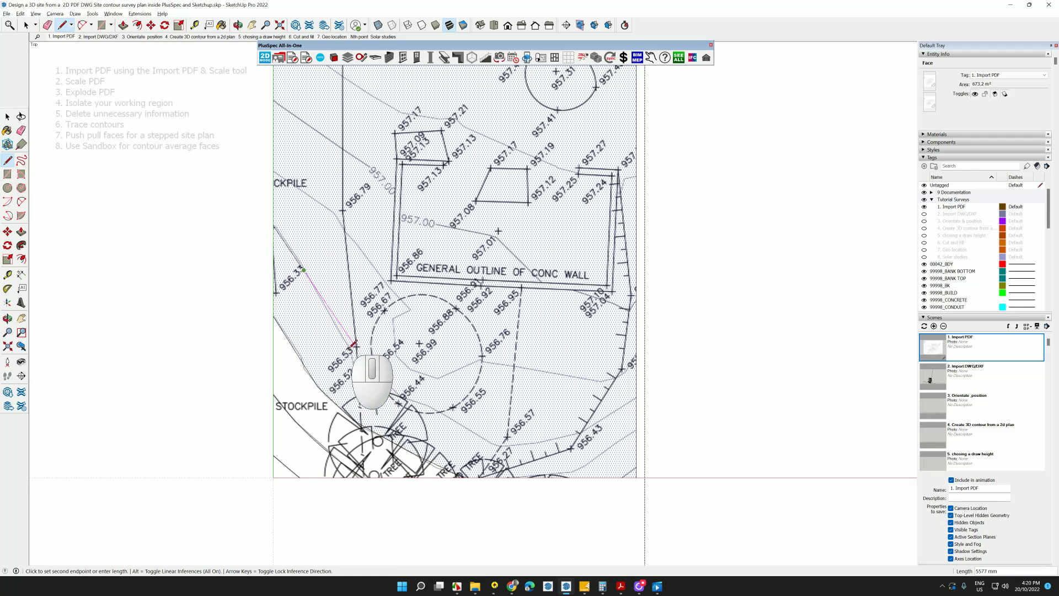
pyautogui.scroll(5, 356, 343)
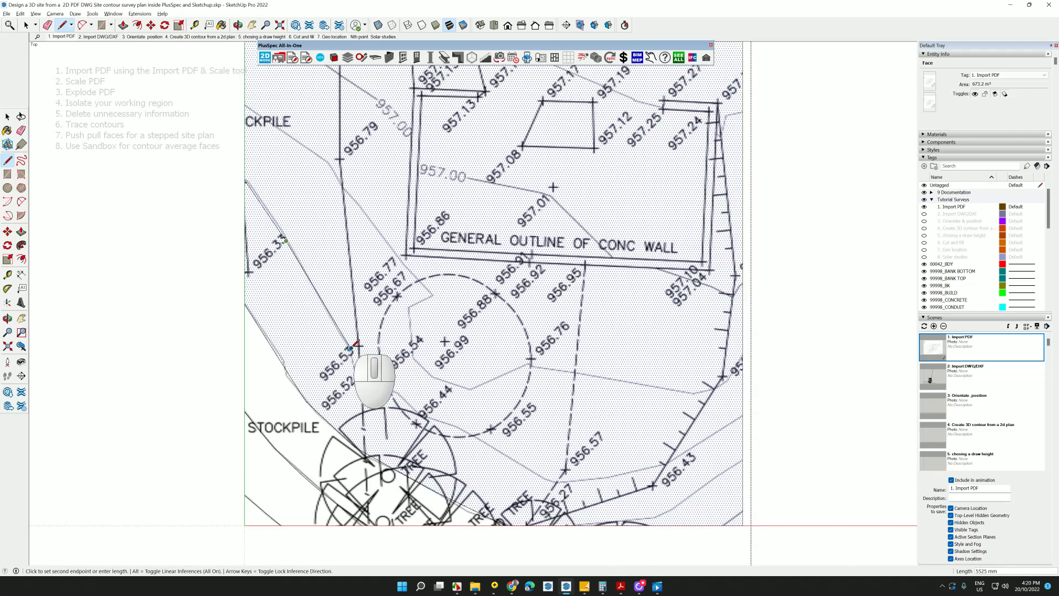
pyautogui.click(352, 346)
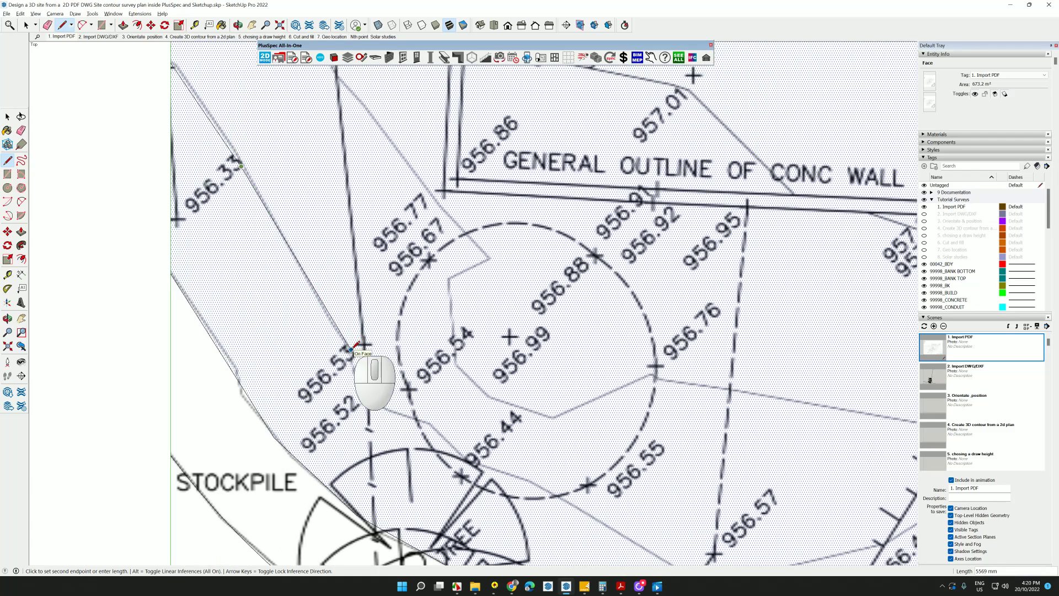
pyautogui.click(365, 395)
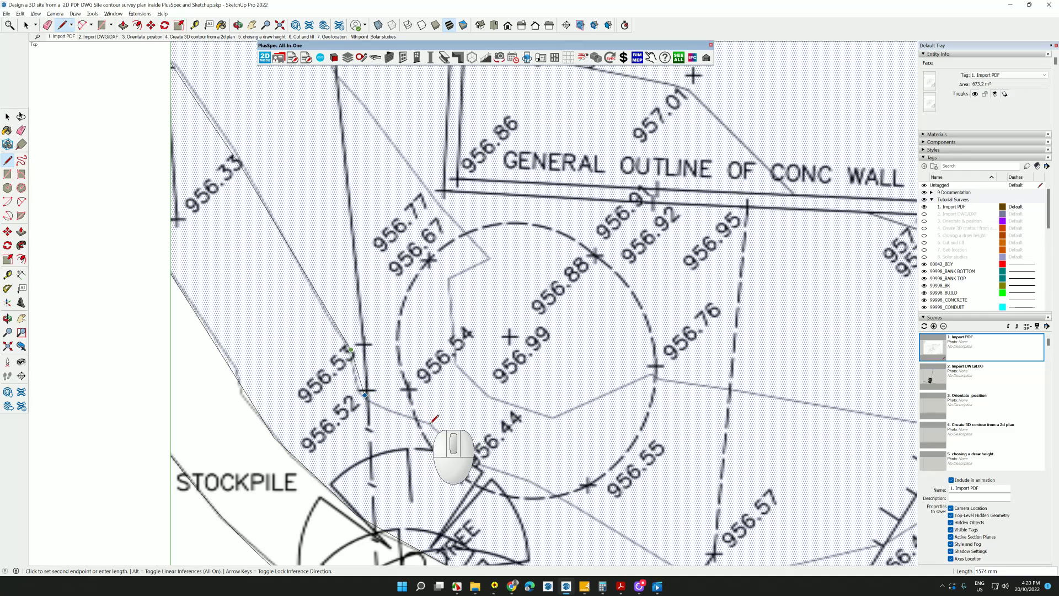
pyautogui.click(430, 423)
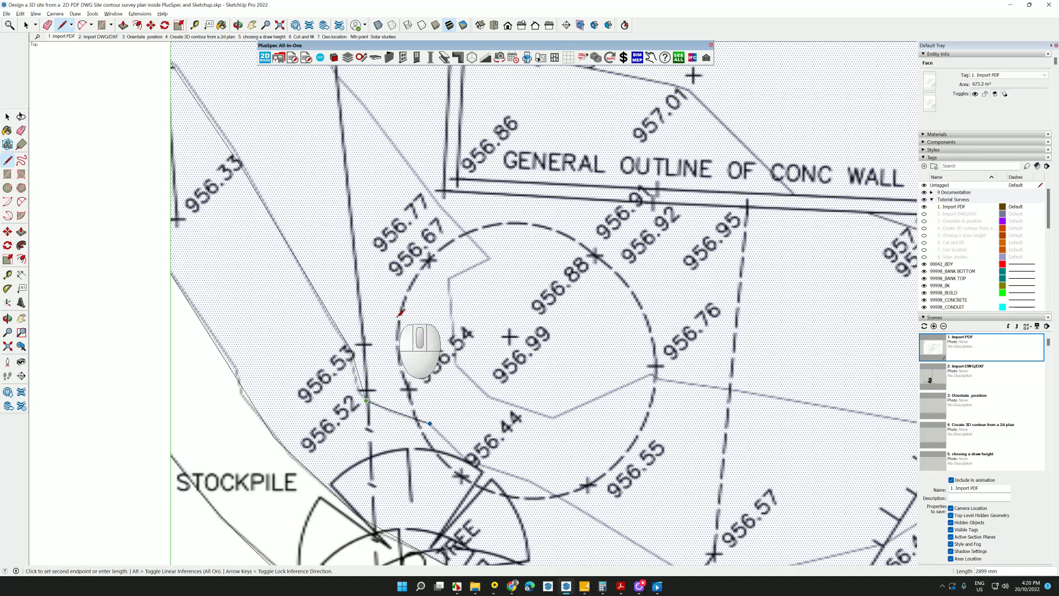
# Continue the contour with lines past 956.44, 956.55 and 956.57 to the region's opposite edge, closing off the large face.
pyautogui.scroll(-2, 401, 312)
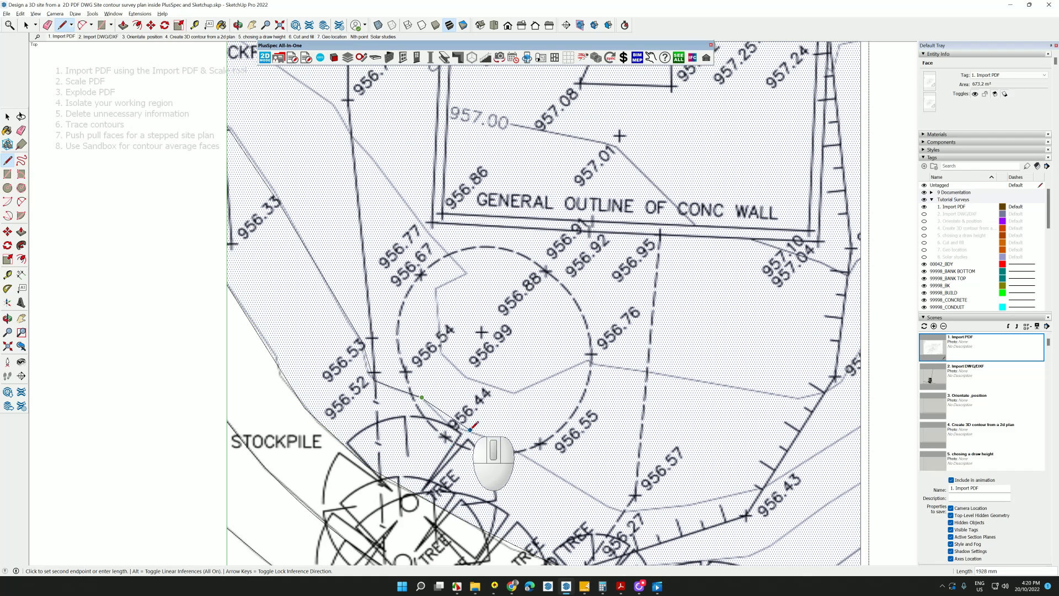
pyautogui.click(471, 433)
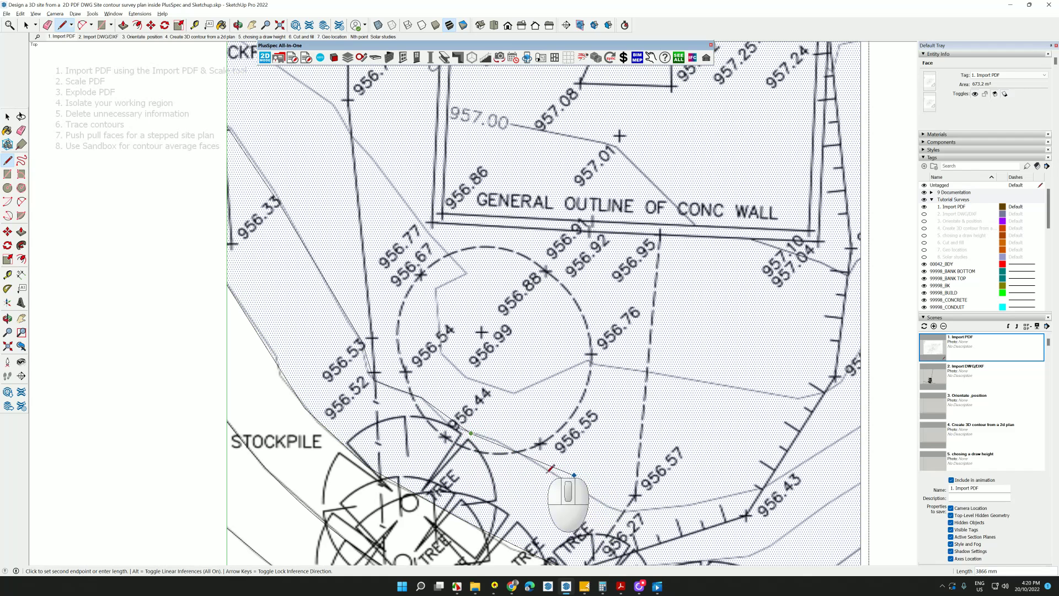
pyautogui.click(581, 490)
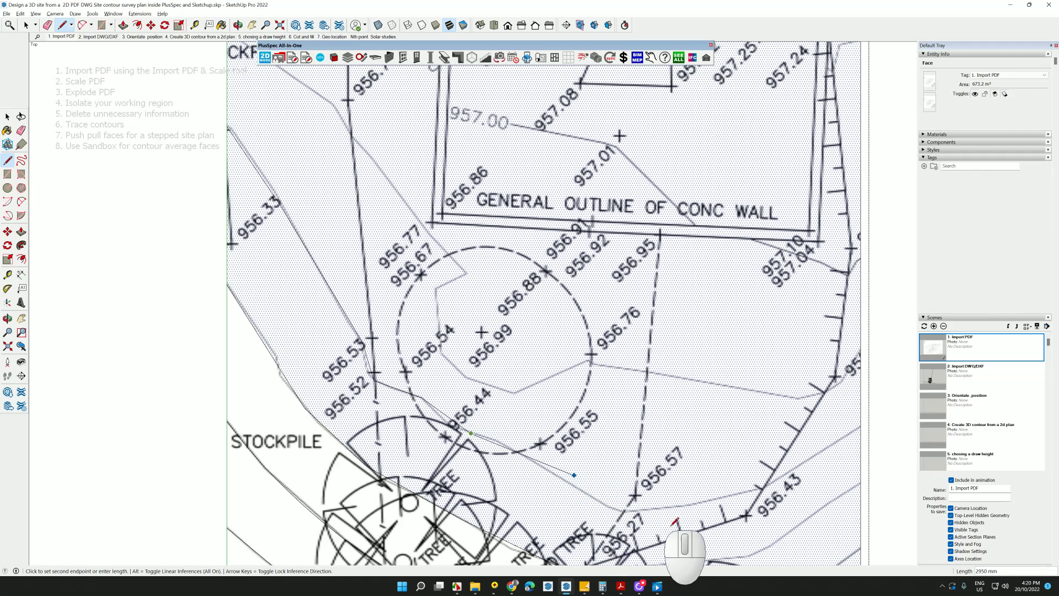
pyautogui.click(691, 507)
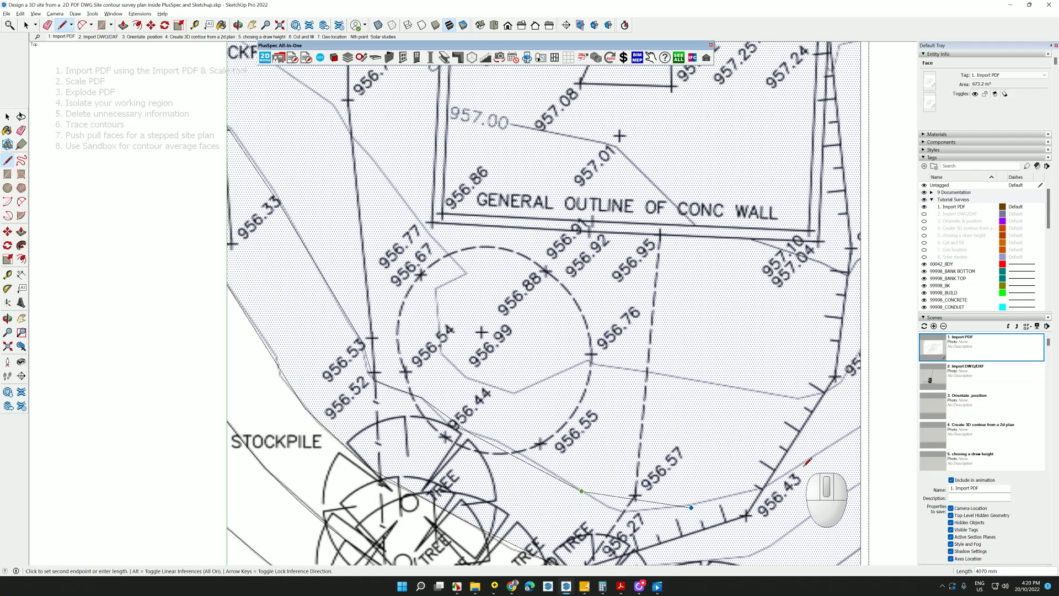
pyautogui.click(804, 463)
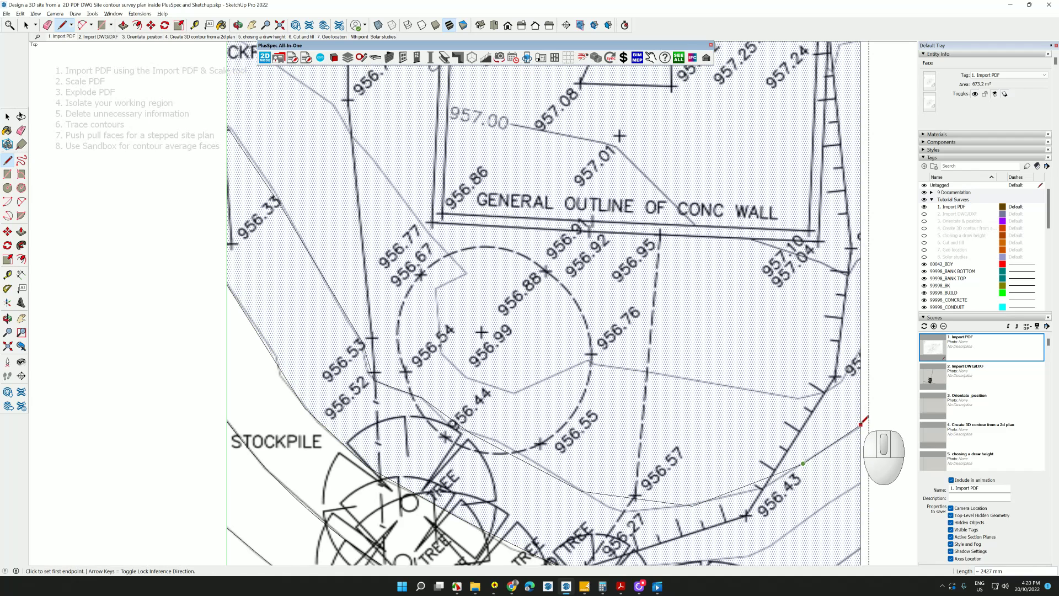
pyautogui.click(861, 424)
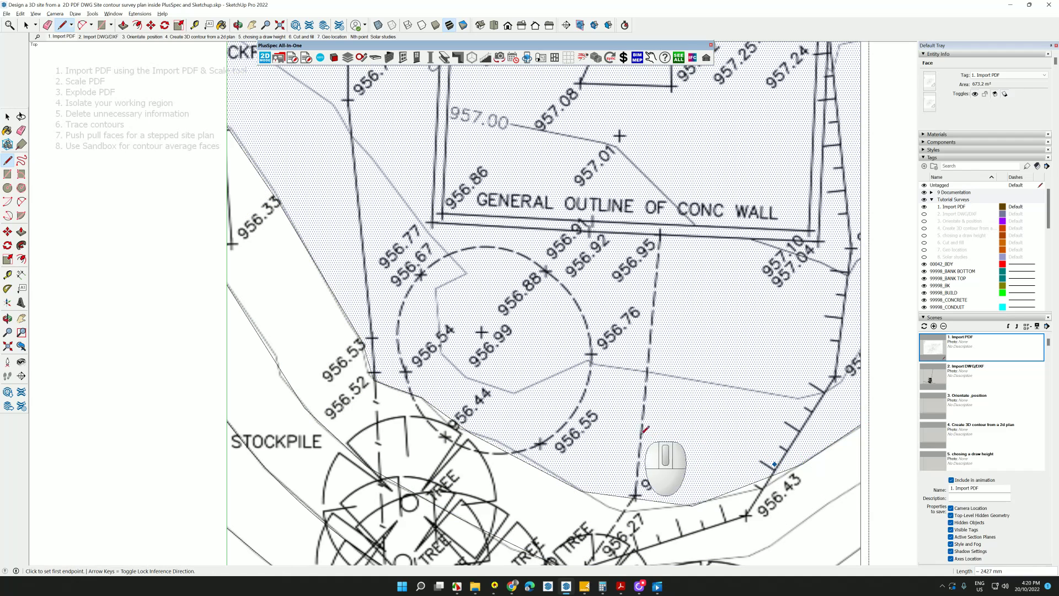
# Push/Pull the large face with the concrete wall outline upward by 200 mm from the last traced contour.
pyautogui.press('space')
pyautogui.scroll(-1, 586, 403)
pyautogui.scroll(1, 587, 402)
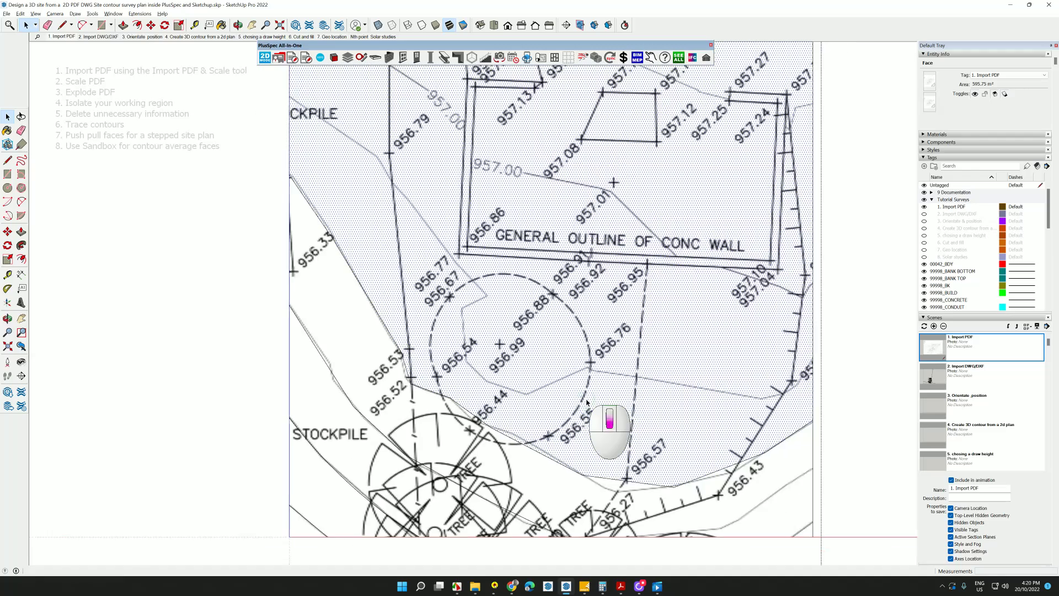
pyautogui.moveTo(587, 402); pyautogui.dragTo(386, 344, button='middle')
pyautogui.scroll(1, 414, 350)
pyautogui.scroll(-1, 414, 350)
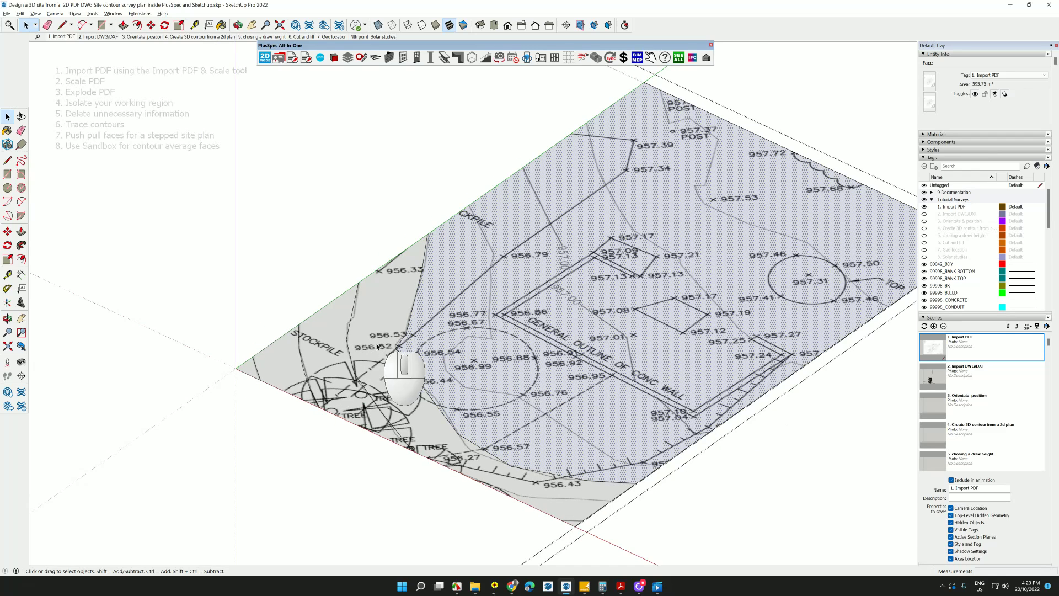
pyautogui.scroll(-1, 448, 342)
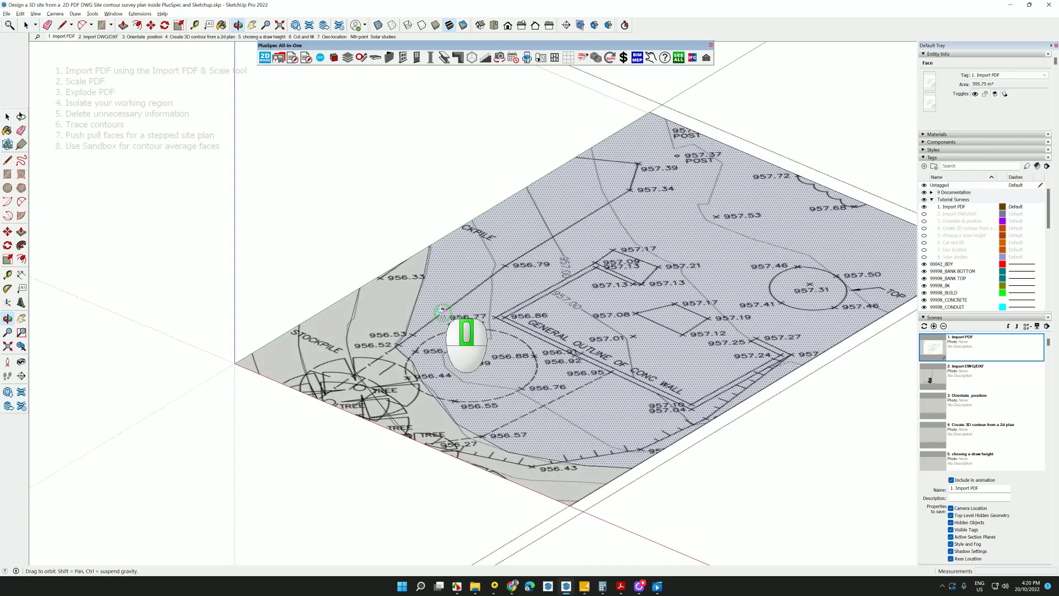
pyautogui.click(123, 25)
pyautogui.scroll(1, 355, 356)
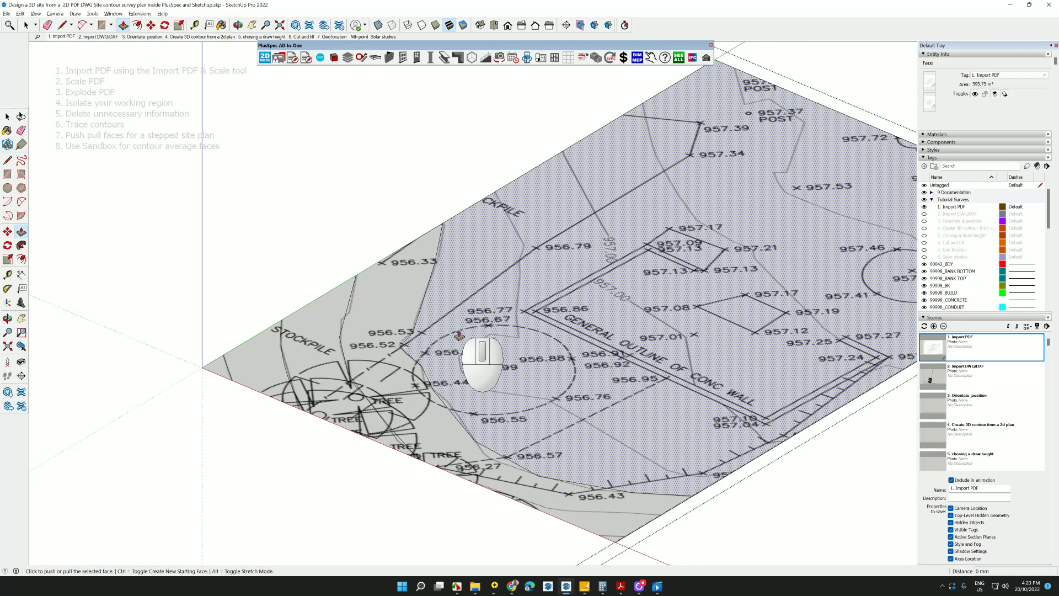
pyautogui.moveTo(458, 334); pyautogui.dragTo(459, 316)
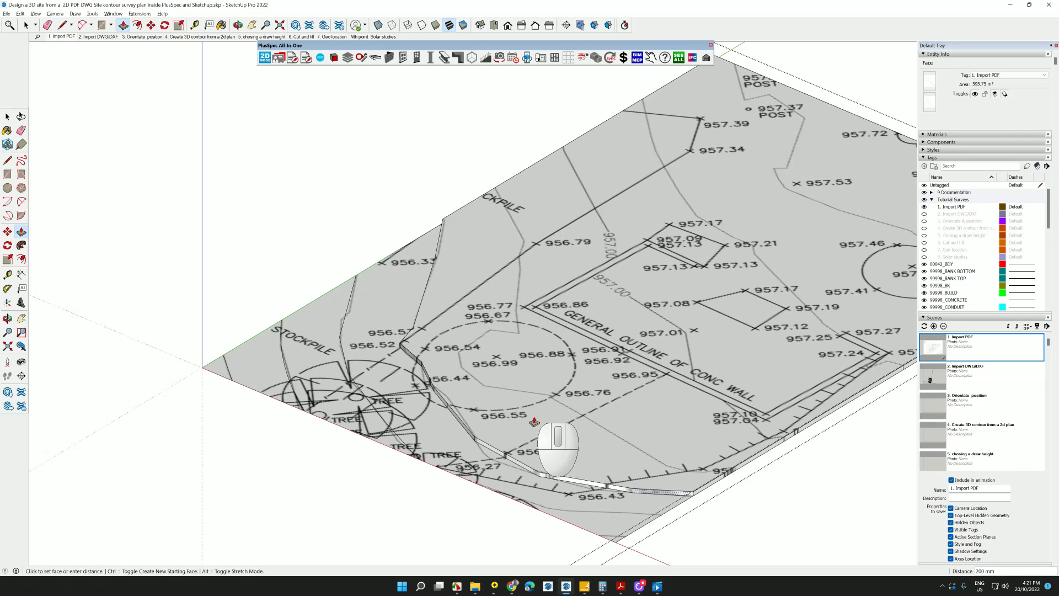
pyautogui.moveTo(464, 365); pyautogui.dragTo(461, 363, button='middle')
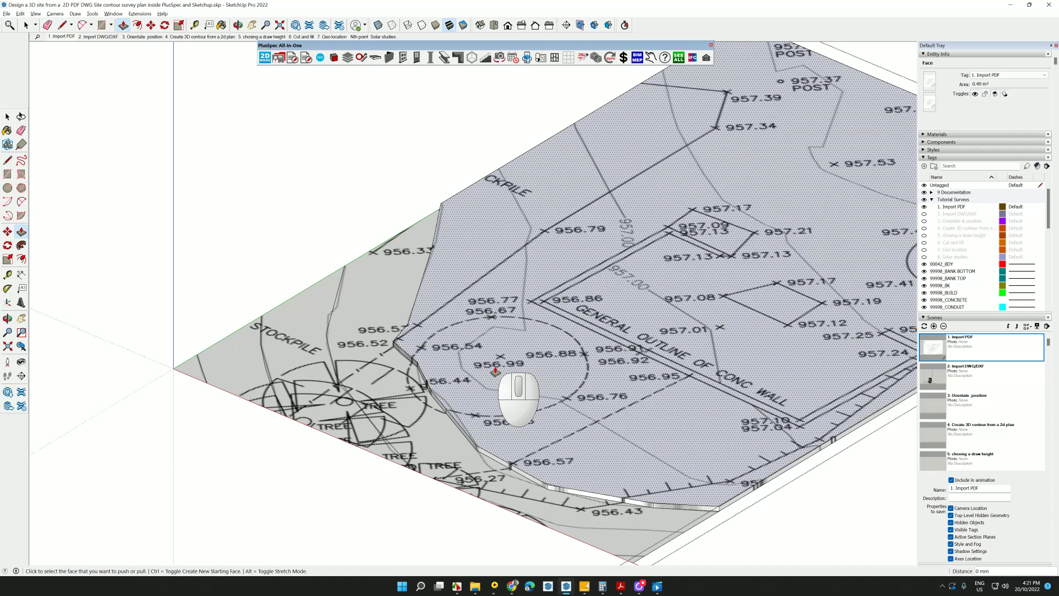
pyautogui.scroll(2, 496, 371)
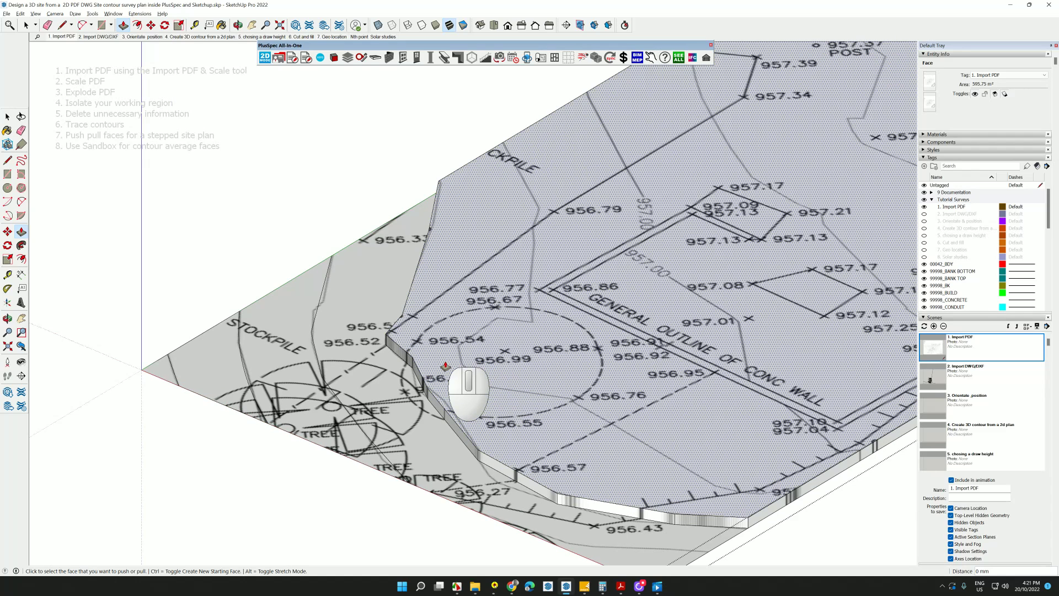
# Push/Pull the contour strip directly below the large concrete wall face upward by 600 mm.
pyautogui.moveTo(445, 366); pyautogui.dragTo(445, 365, button='middle')
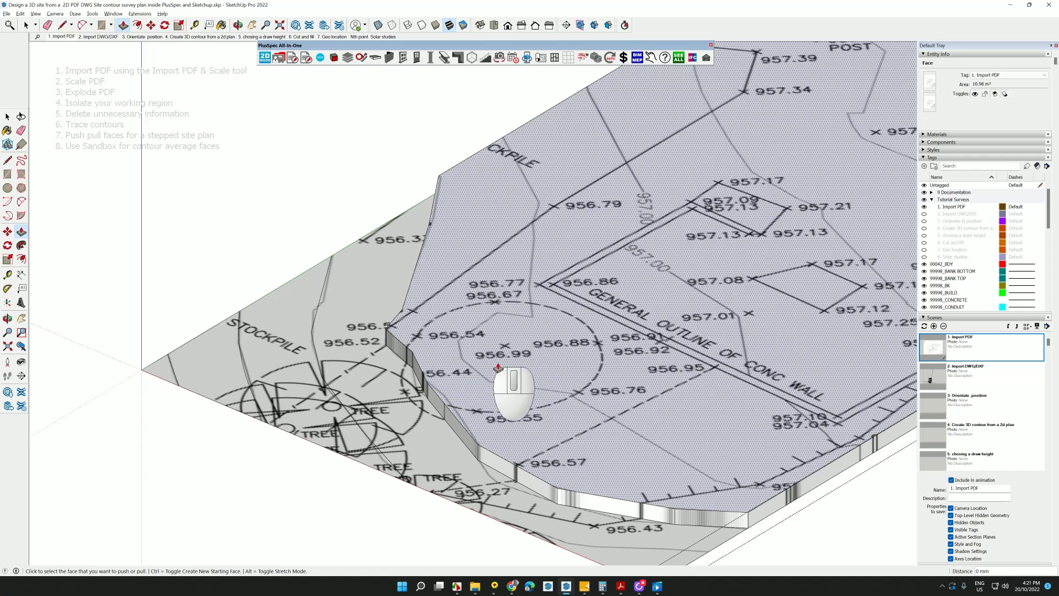
pyautogui.doubleClick(518, 377)
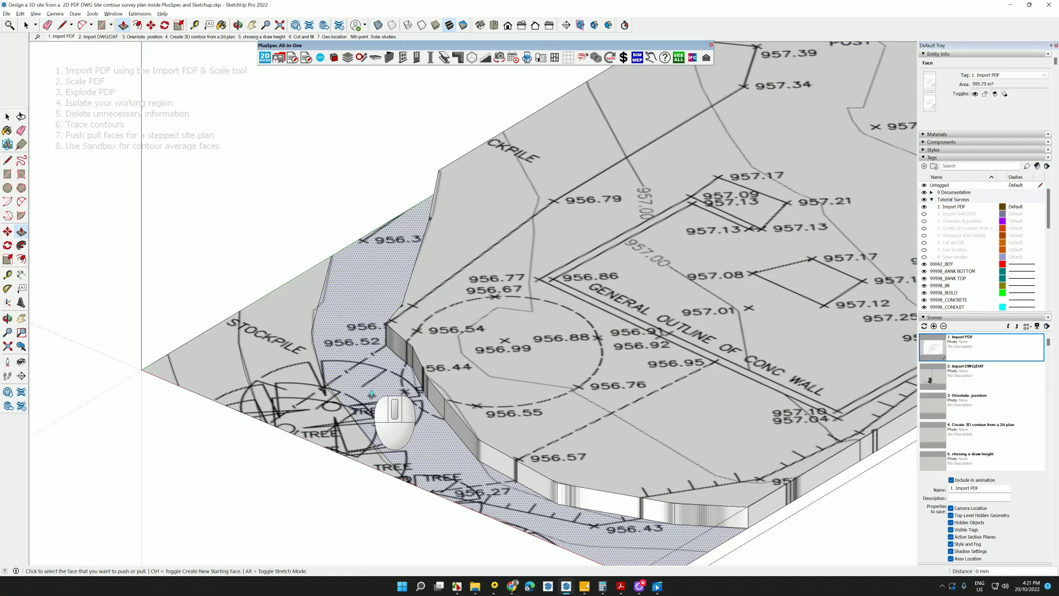
pyautogui.moveTo(371, 394); pyautogui.dragTo(382, 338)
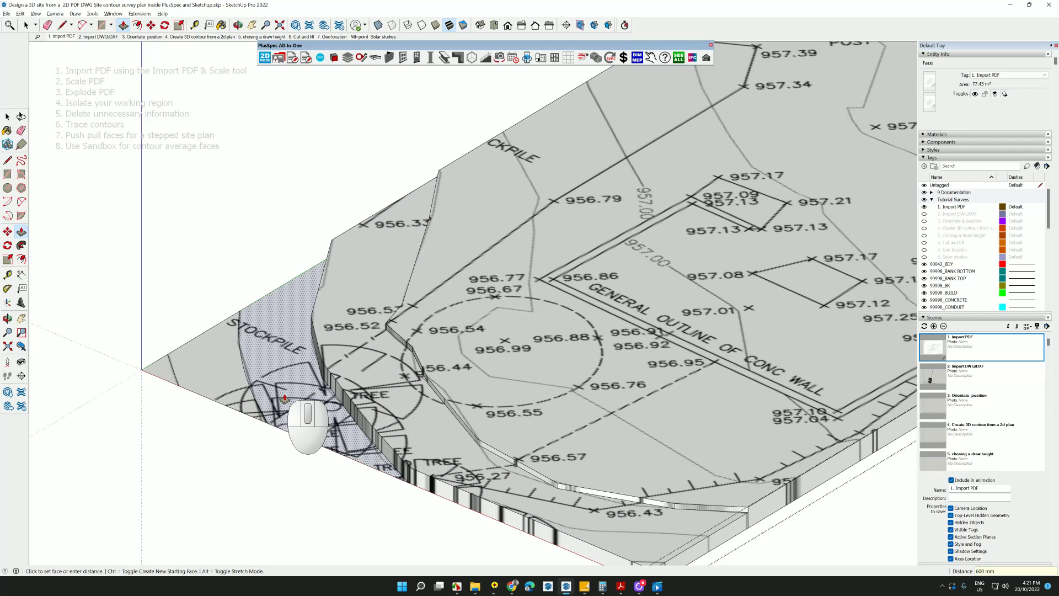
# Push/Pull the strip through the STOCKPILE label upward by 400 mm and the adjoining strip nearer the origin corner by 200 mm.
pyautogui.doubleClick(292, 368)
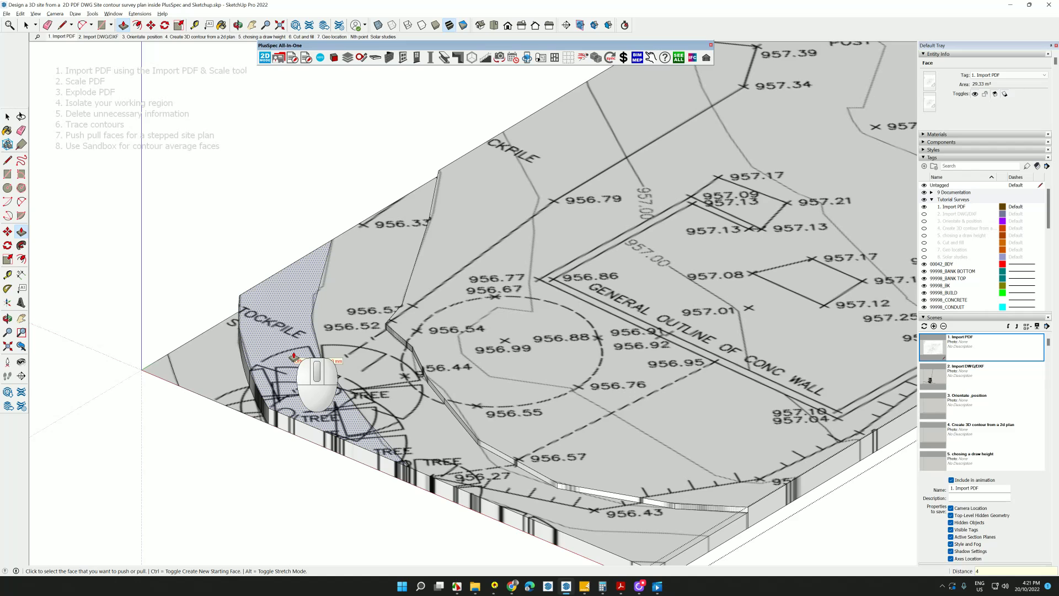
pyautogui.click(293, 357)
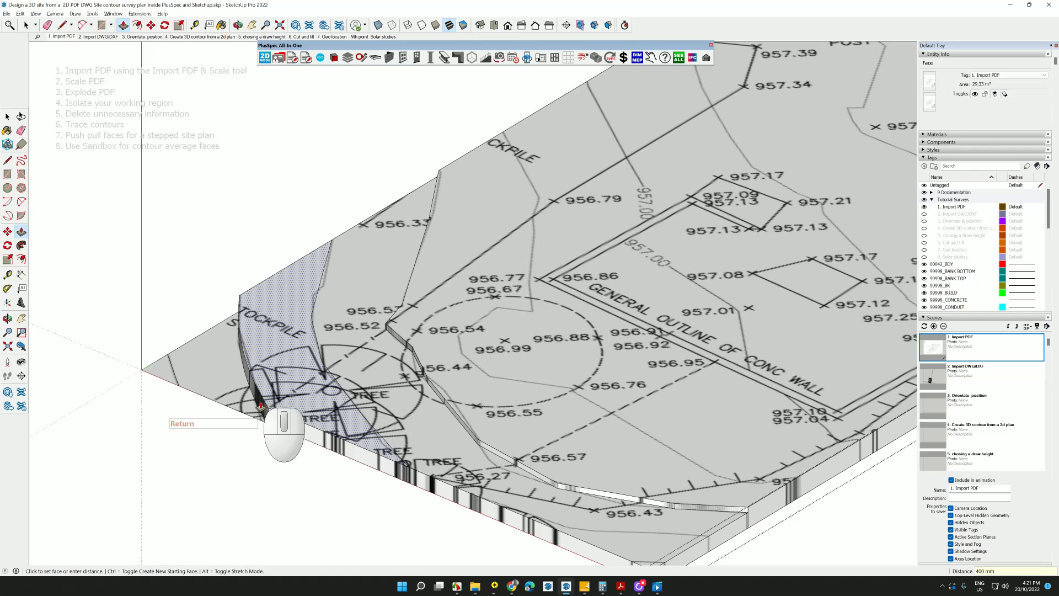
pyautogui.click(227, 404)
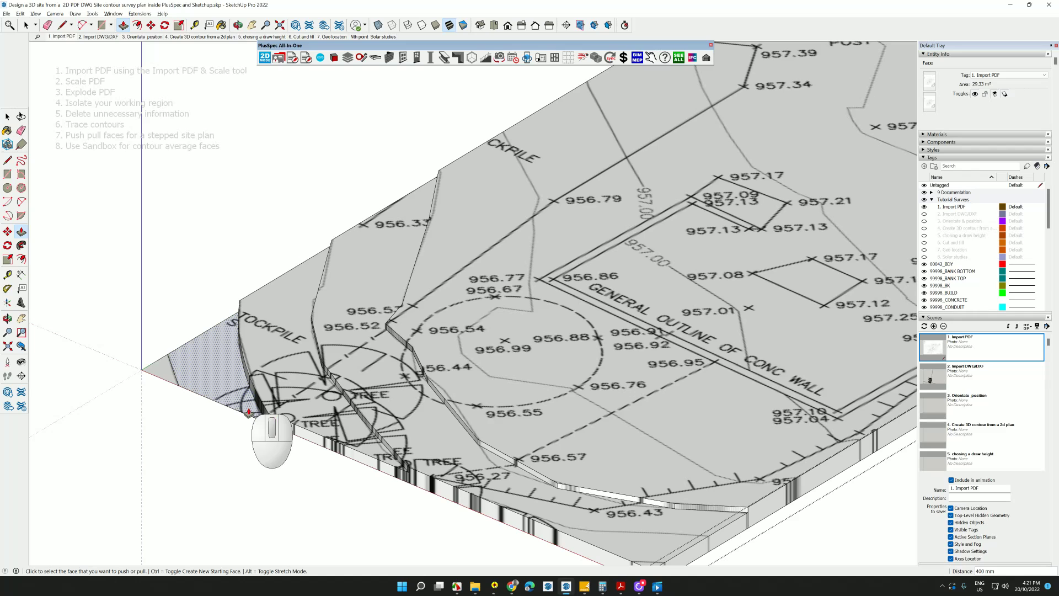
pyautogui.scroll(2, 249, 411)
pyautogui.click(272, 423)
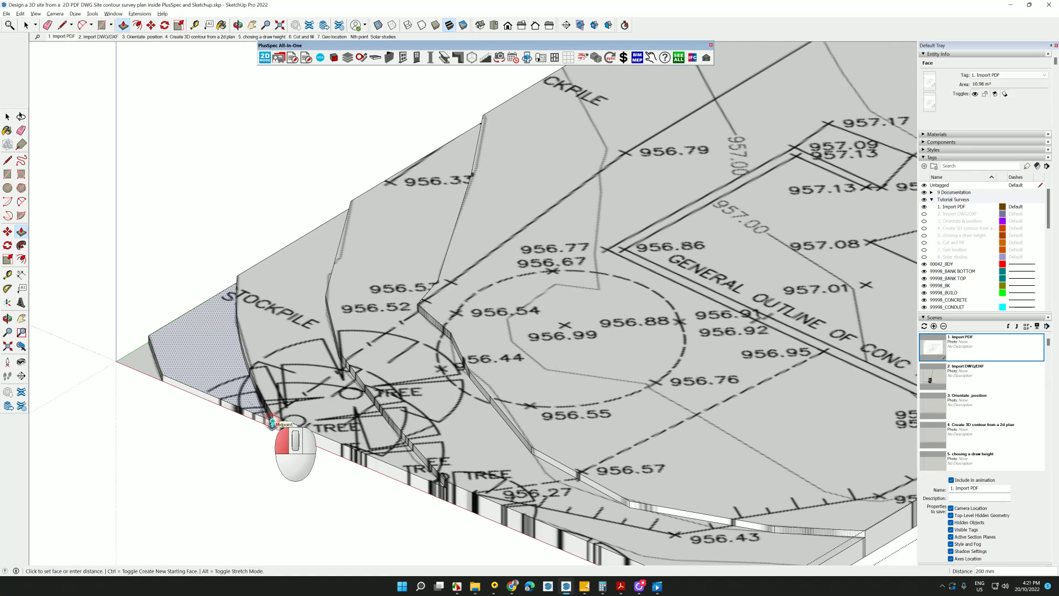
# Compare the stepped site with the finished example in Contours near maps and dwg contours.skp, viewing it from another side, and return to the survey model.
pyautogui.moveTo(276, 422); pyautogui.dragTo(499, 294, button='middle')
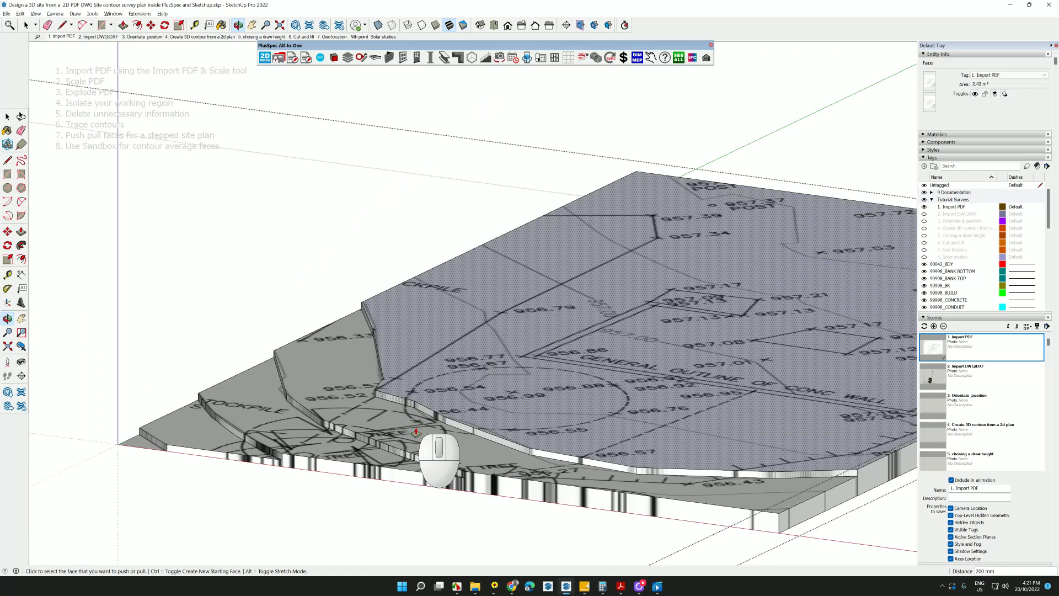
pyautogui.hotkey('alt', 'Tab')
pyautogui.hotkey('alt', 'Tab')
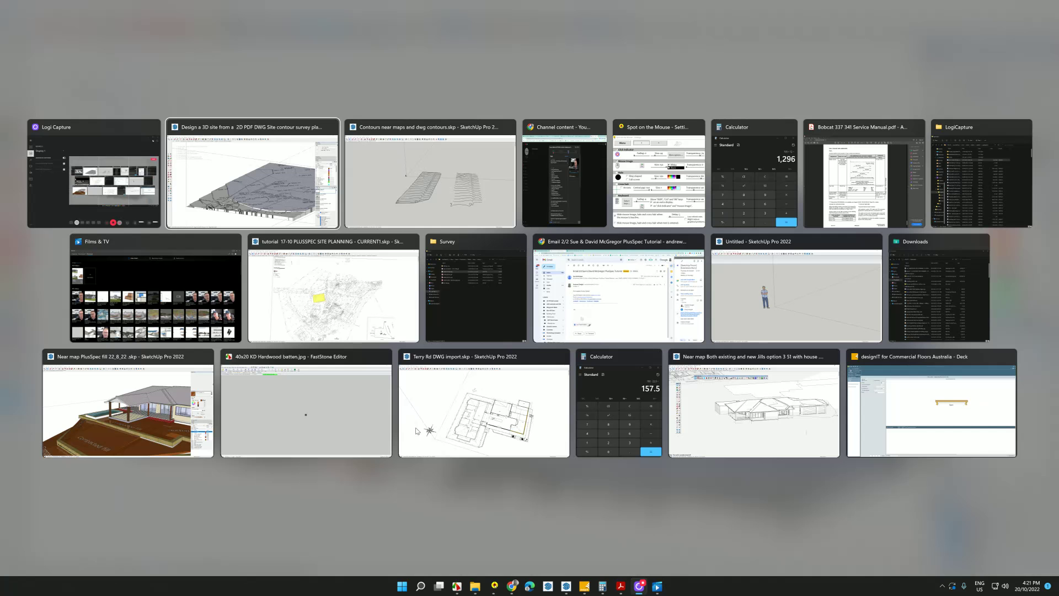
pyautogui.hotkey('alt', 'Tab')
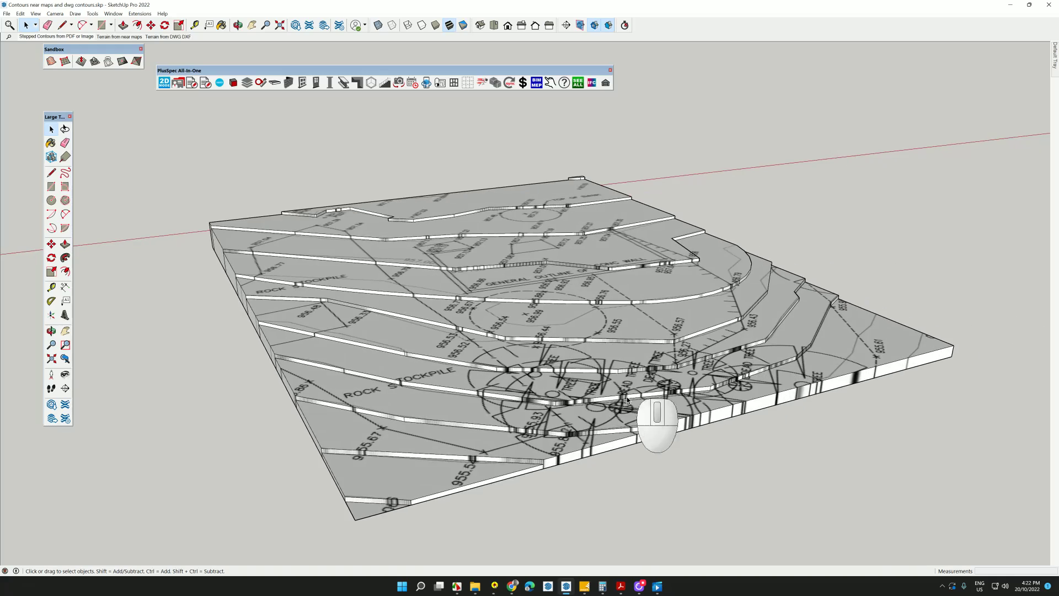
pyautogui.moveTo(692, 395); pyautogui.dragTo(455, 358, button='middle')
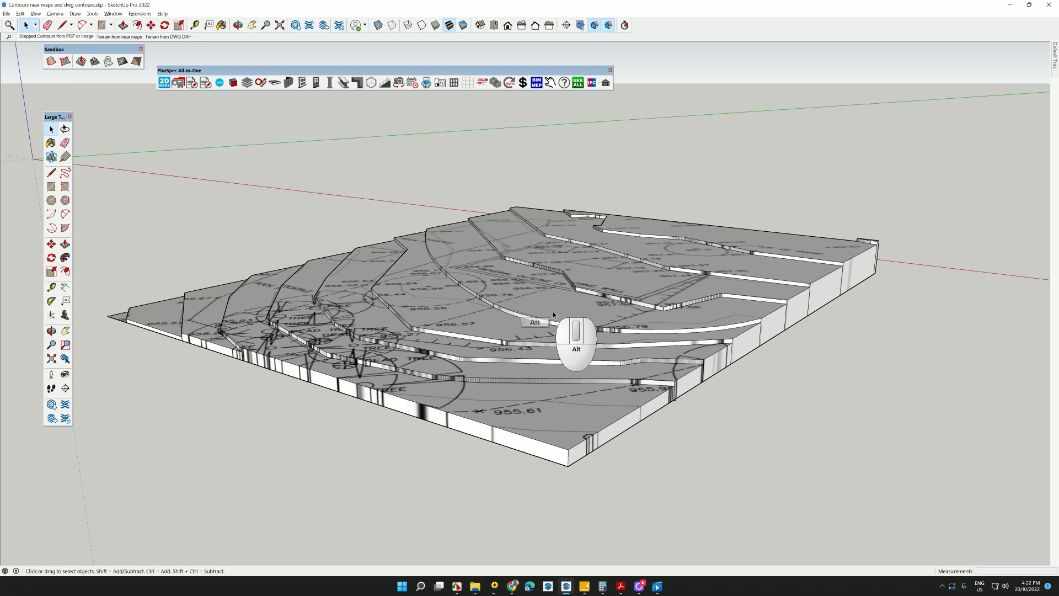
pyautogui.hotkey('alt', 'Tab')
pyautogui.hotkey('alt', 'Tab')
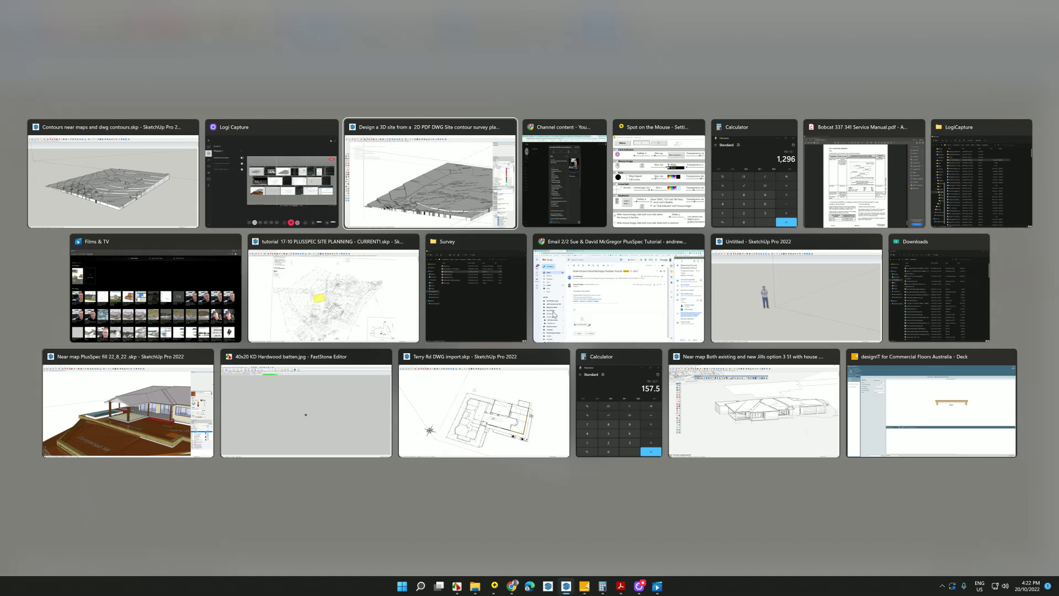
pyautogui.scroll(-1, 516, 347)
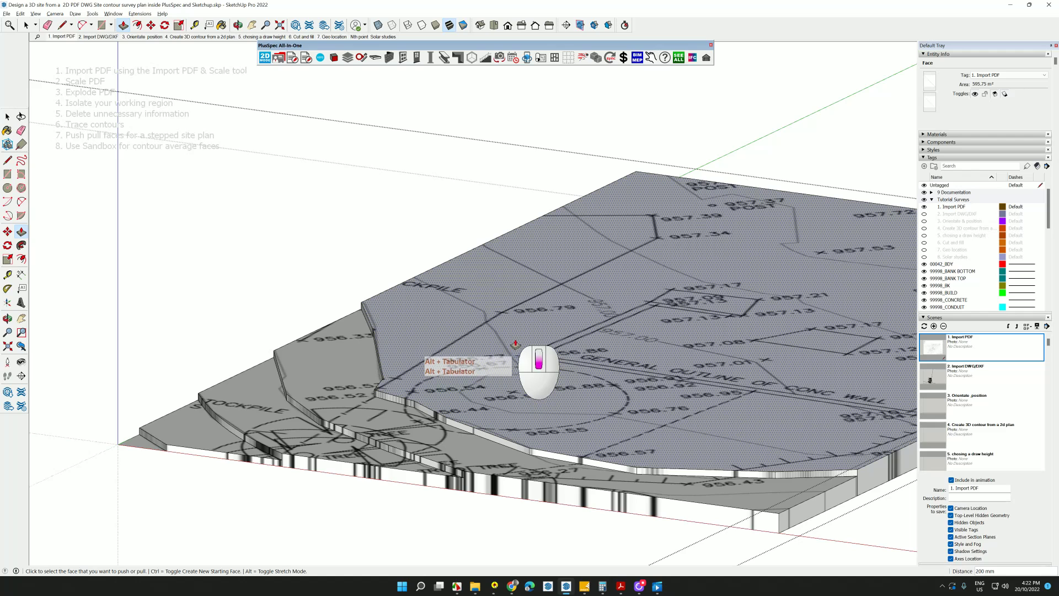
# Leave the site group and examine the steps of the raised contour model from close up and as a whole.
pyautogui.press('Escape')
pyautogui.press('Escape')
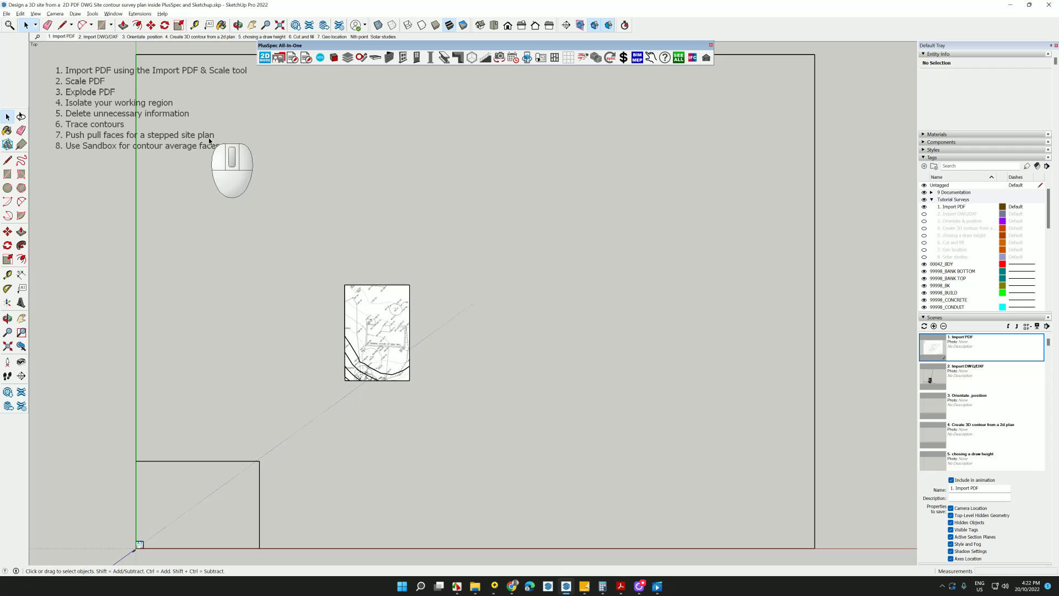
pyautogui.scroll(6, 384, 370)
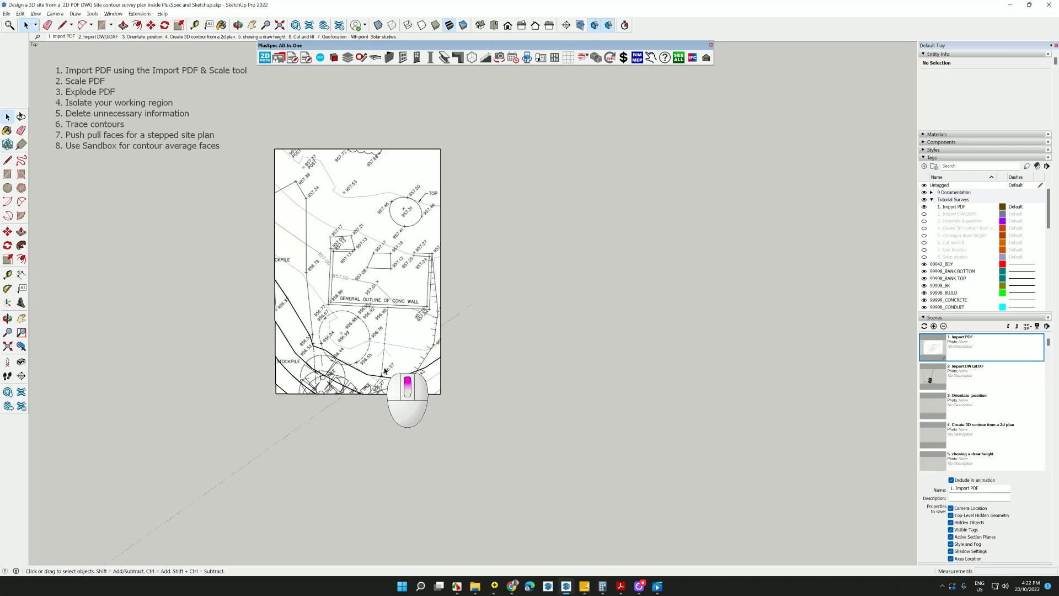
pyautogui.moveTo(385, 371); pyautogui.dragTo(299, 208, button='middle')
pyautogui.scroll(6, 299, 208)
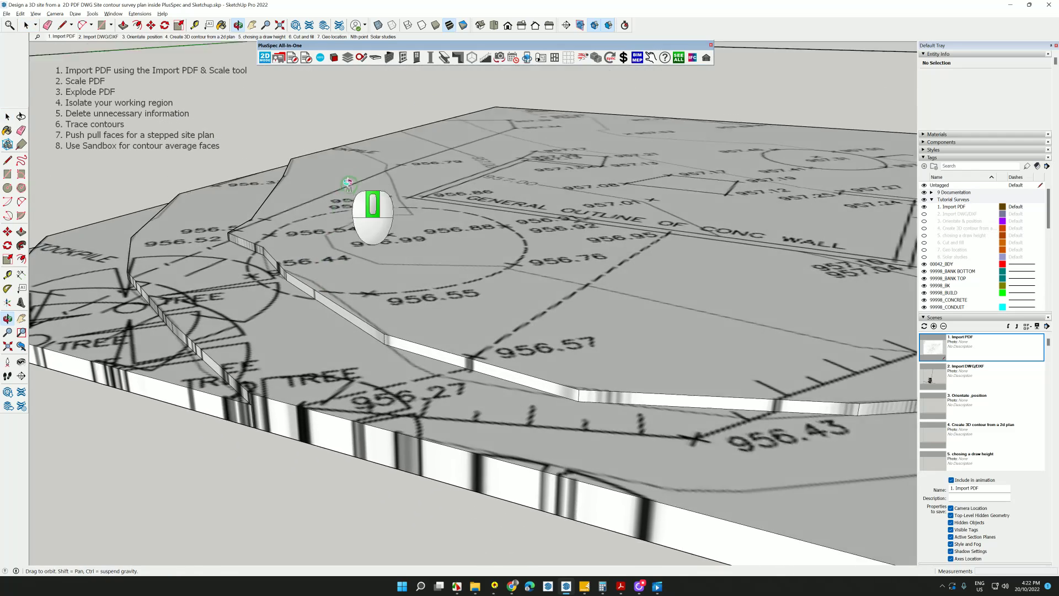
pyautogui.moveTo(348, 184); pyautogui.dragTo(459, 282, button='middle')
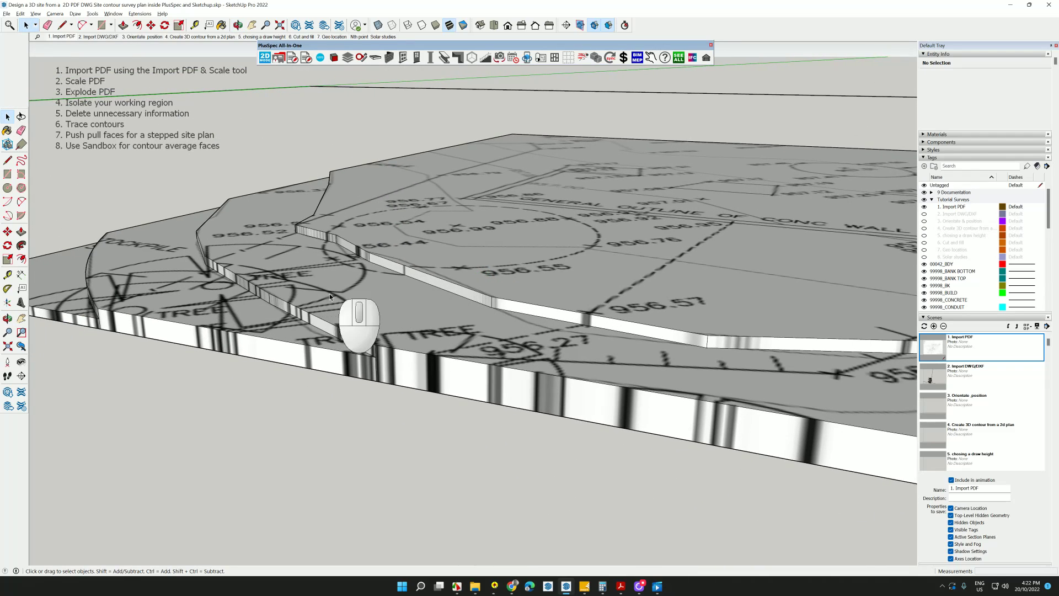
pyautogui.scroll(-8, 332, 305)
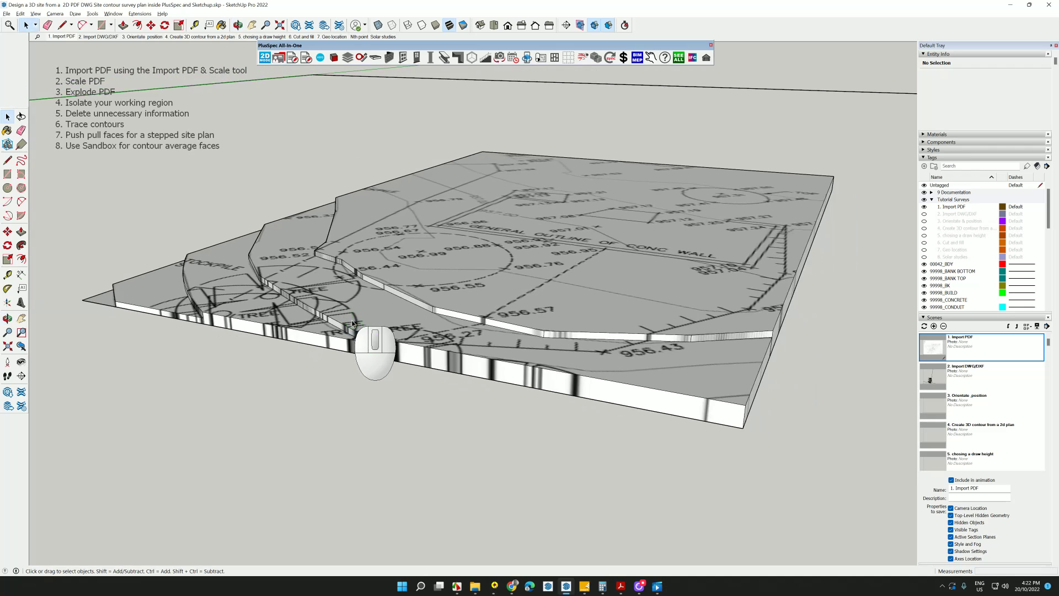
pyautogui.scroll(3, 356, 325)
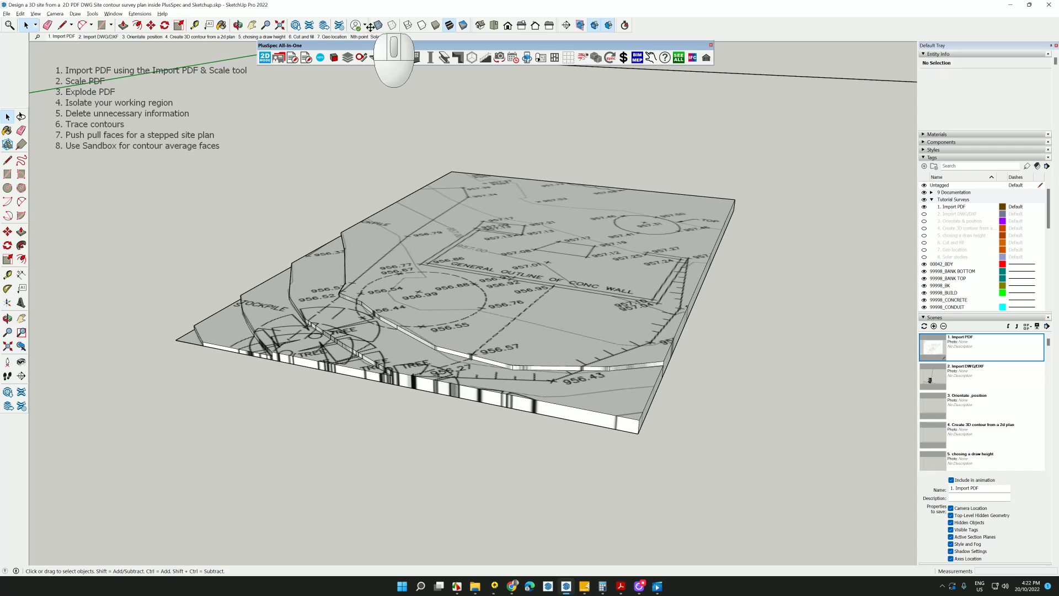
# Display the stepped site model in wireframe style, viewed from above.
pyautogui.moveTo(370, 26)
pyautogui.mouseDown()
pyautogui.moveTo(390, 103)
pyautogui.moveTo(379, 23)
pyautogui.mouseUp()
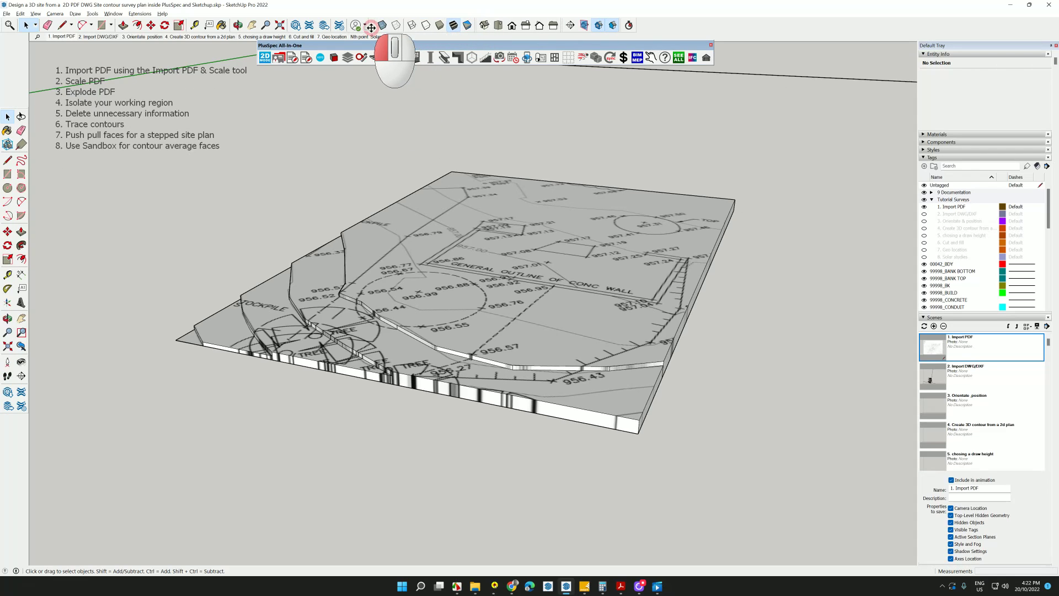
pyautogui.rightClick(695, 25)
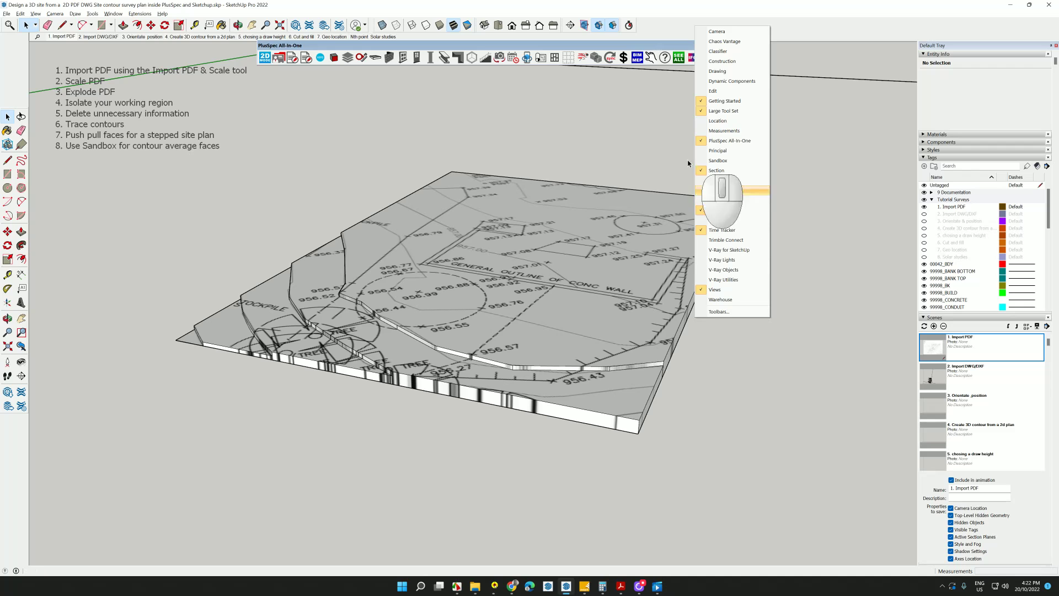
pyautogui.click(412, 28)
pyautogui.moveTo(469, 329); pyautogui.dragTo(391, 271, button='middle')
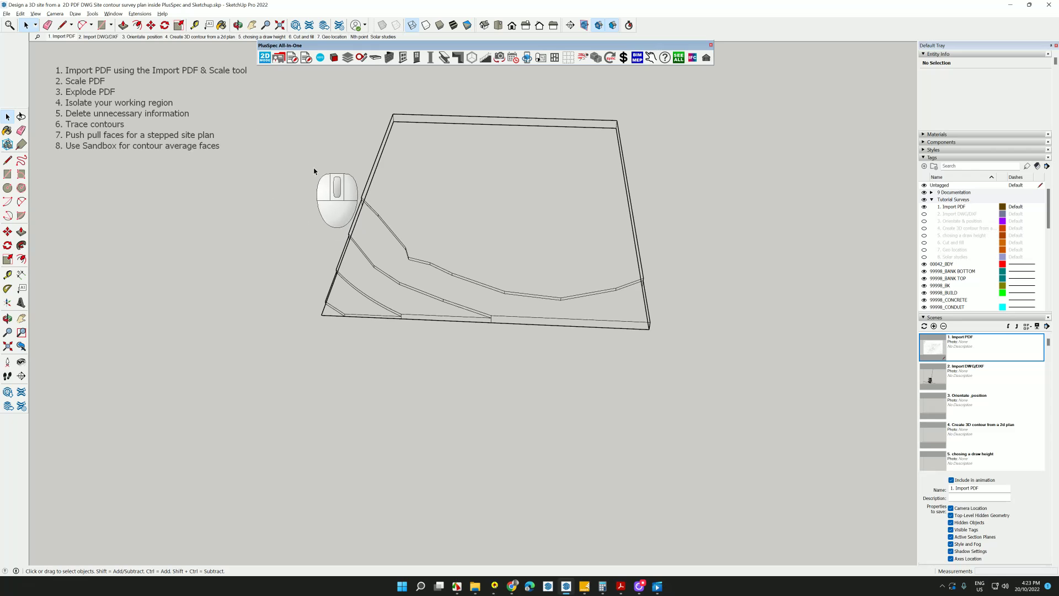
# Open the site group for editing and select the four traced contours with the boundary edges around them, leaving out the far edges.
pyautogui.moveTo(314, 169); pyautogui.dragTo(309, 197)
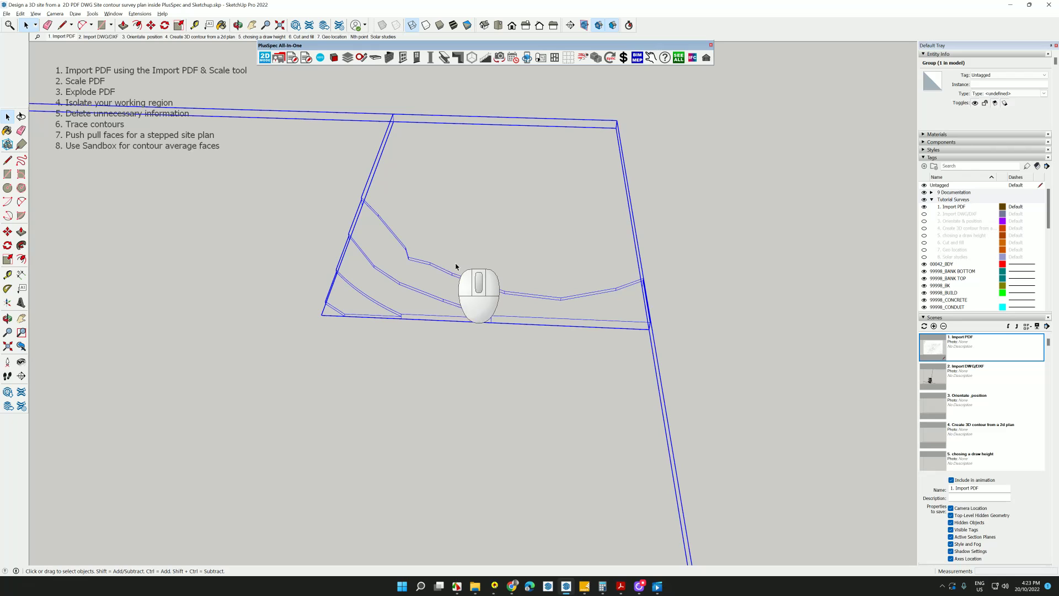
pyautogui.doubleClick(459, 278)
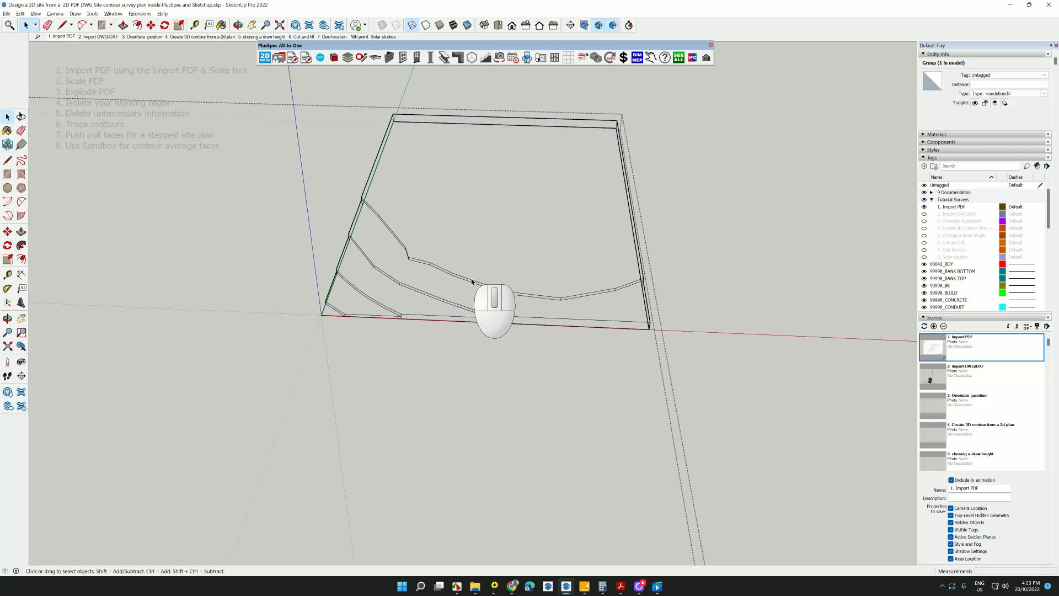
pyautogui.moveTo(695, 355); pyautogui.dragTo(662, 362)
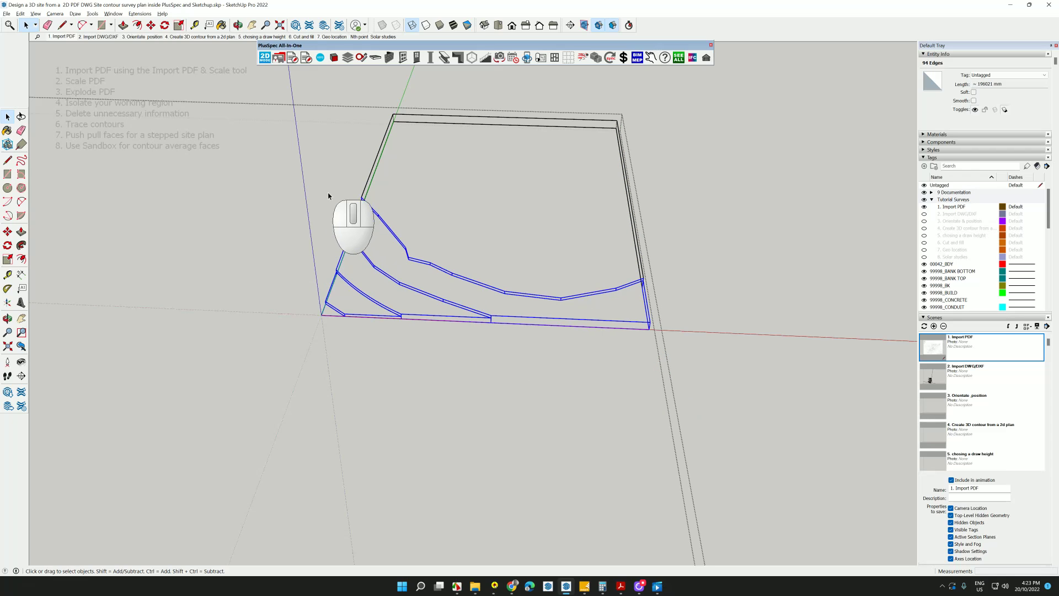
pyautogui.moveTo(303, 179); pyautogui.dragTo(311, 214)
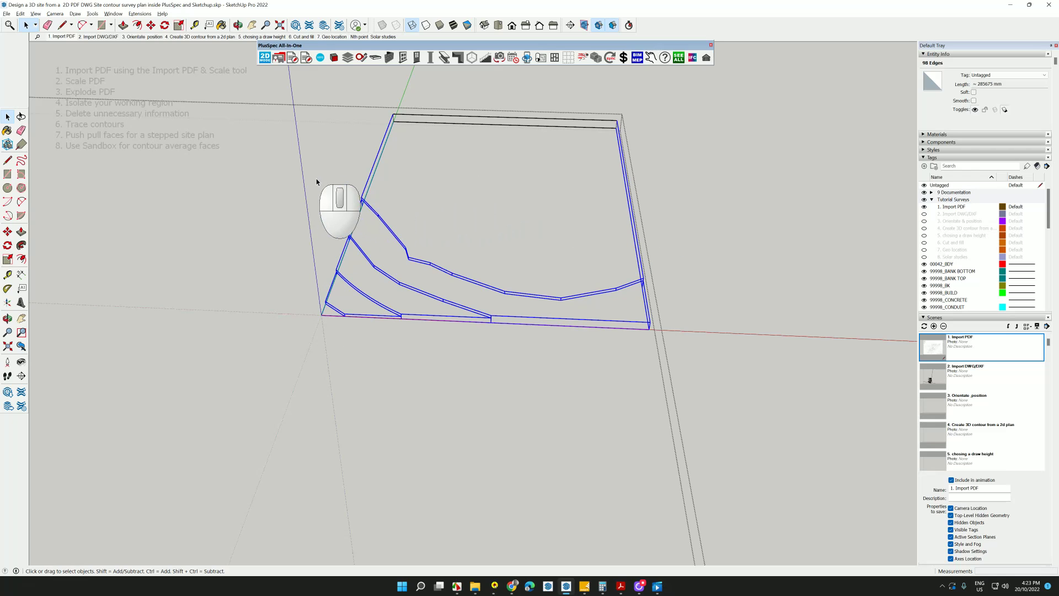
pyautogui.moveTo(316, 178); pyautogui.dragTo(666, 346)
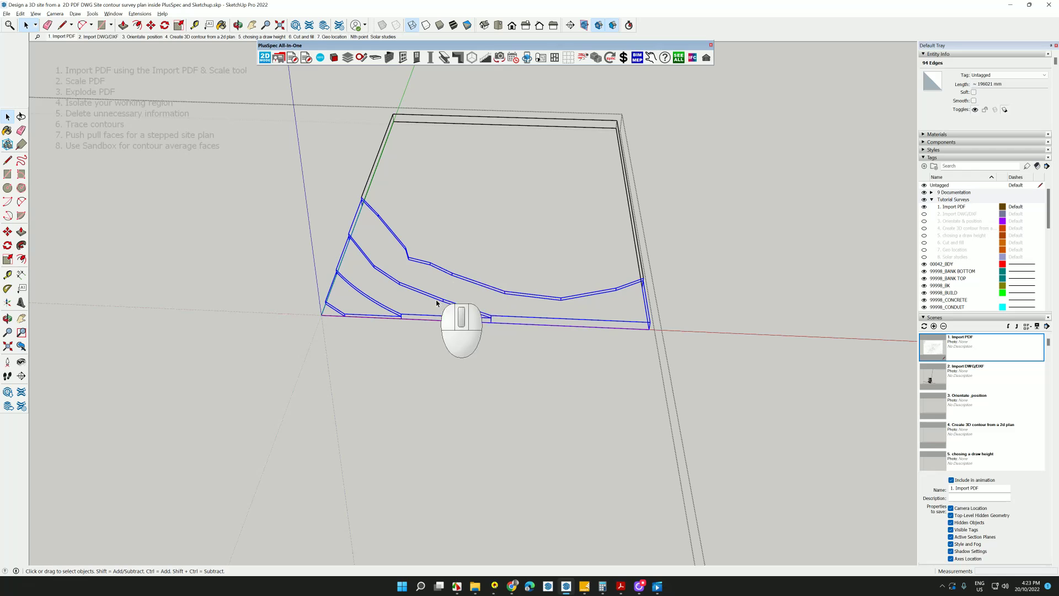
# Show the Sandbox tools and create a terrain from the selected contour edges.
pyautogui.rightClick(683, 32)
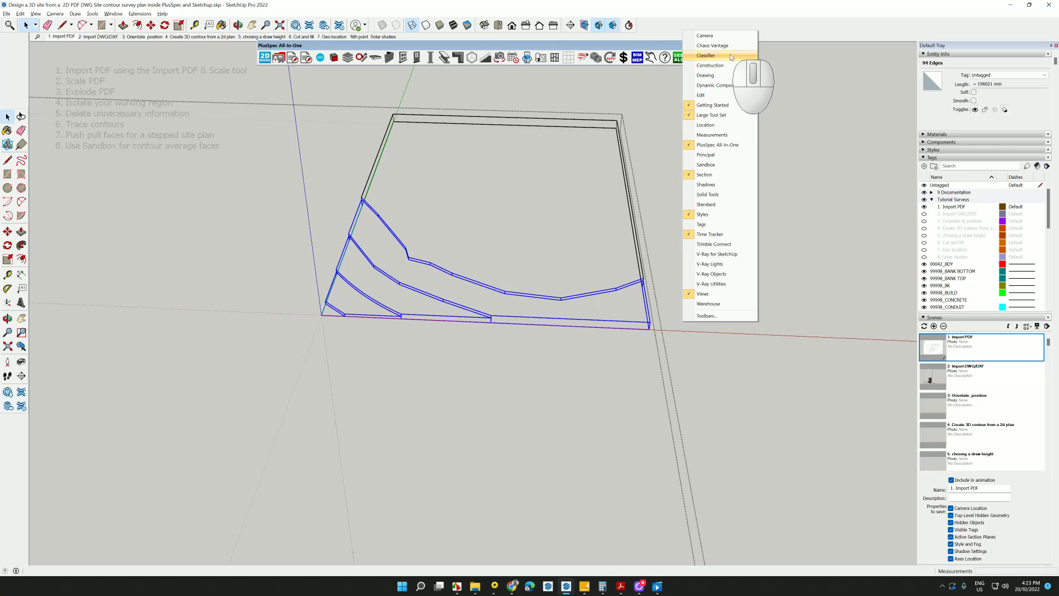
pyautogui.click(713, 166)
pyautogui.moveTo(99, 46); pyautogui.dragTo(748, 82)
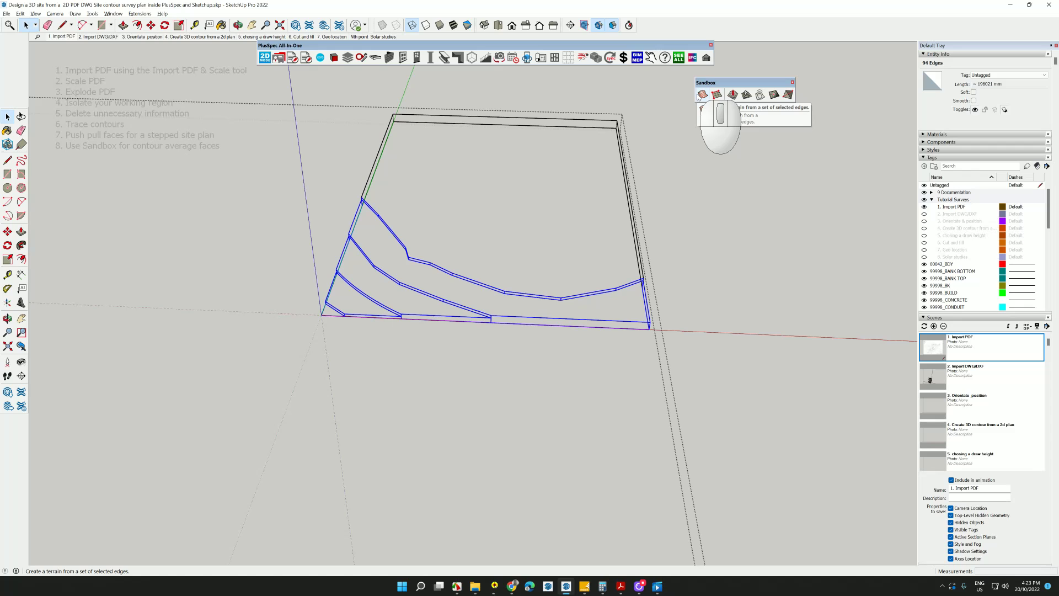
pyautogui.click(701, 95)
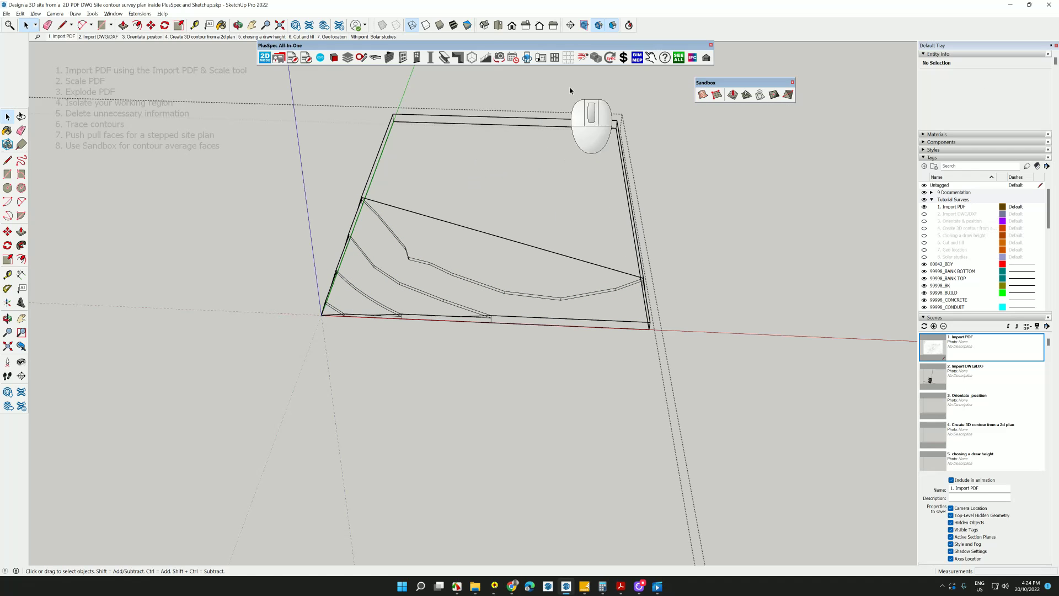
# Display the model with solid coloured faces and inspect the generated terrain slopes between the contours and along the red-axis edge.
pyautogui.click(440, 26)
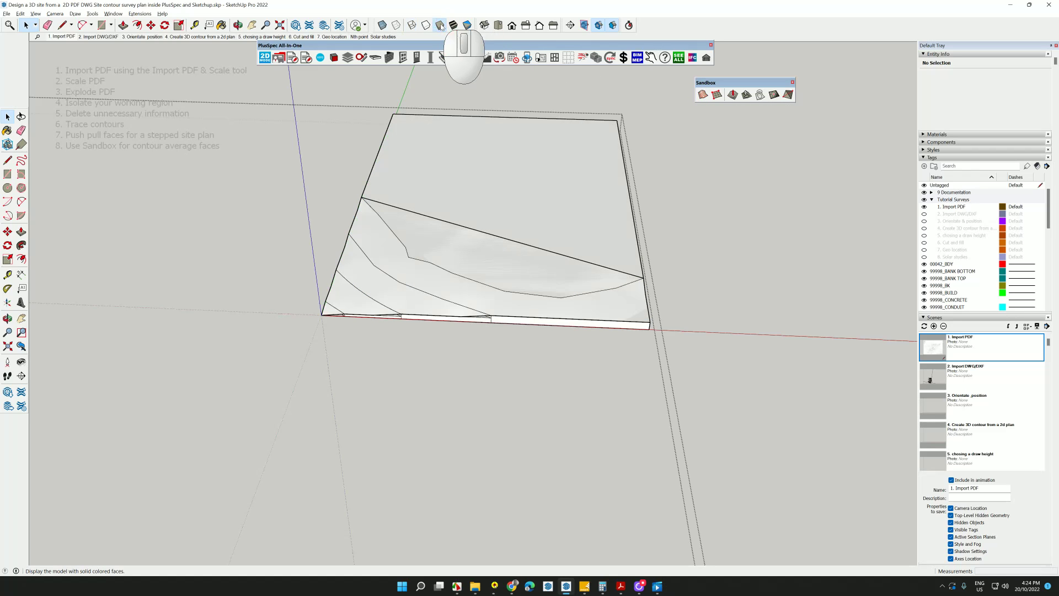
pyautogui.moveTo(644, 287)
pyautogui.mouseDown(button='middle')
pyautogui.moveTo(483, 297)
pyautogui.moveTo(405, 178)
pyautogui.moveTo(325, 178)
pyautogui.mouseUp(button='middle')
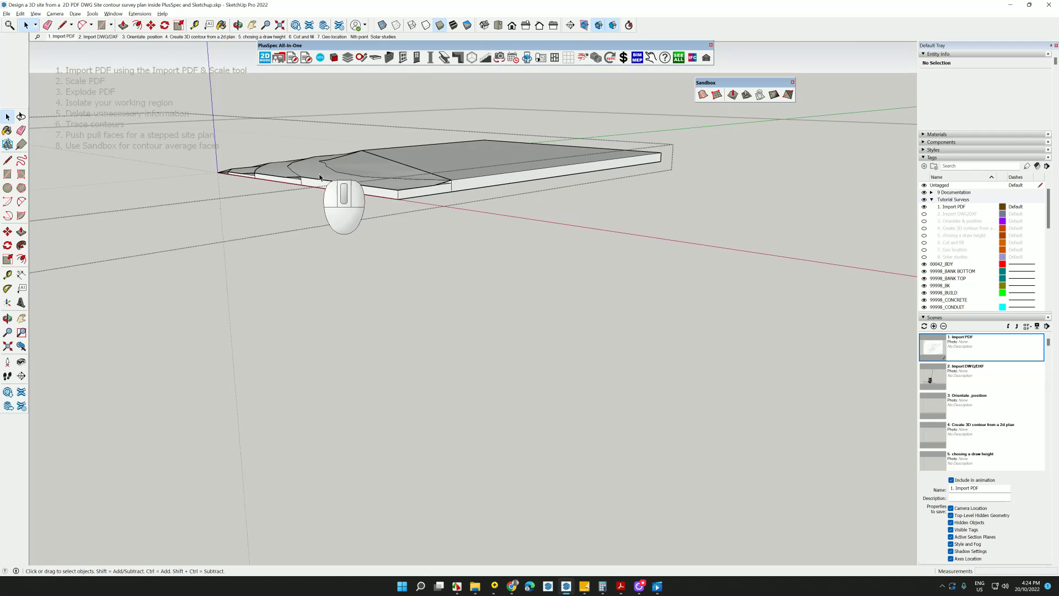
pyautogui.scroll(10, 324, 187)
pyautogui.scroll(-8, 324, 191)
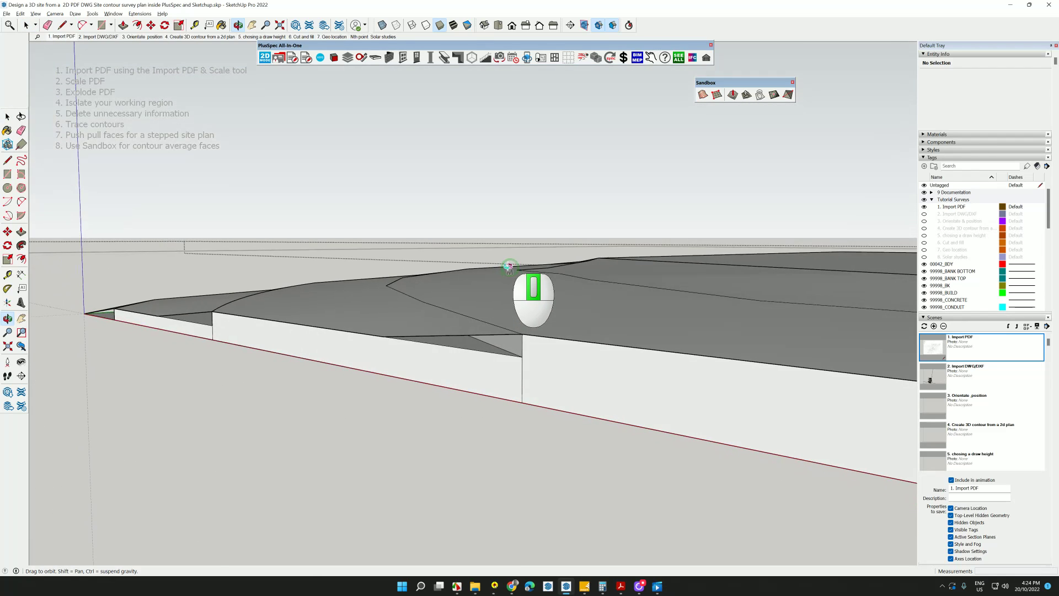
pyautogui.moveTo(508, 271); pyautogui.dragTo(499, 334, button='middle')
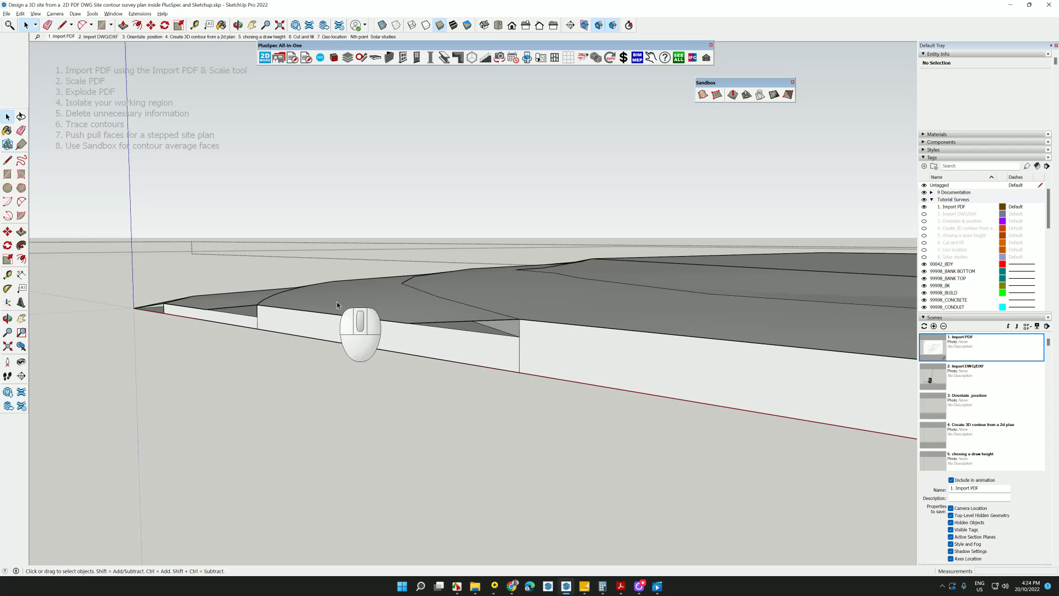
pyautogui.moveTo(532, 297); pyautogui.dragTo(660, 365, button='middle')
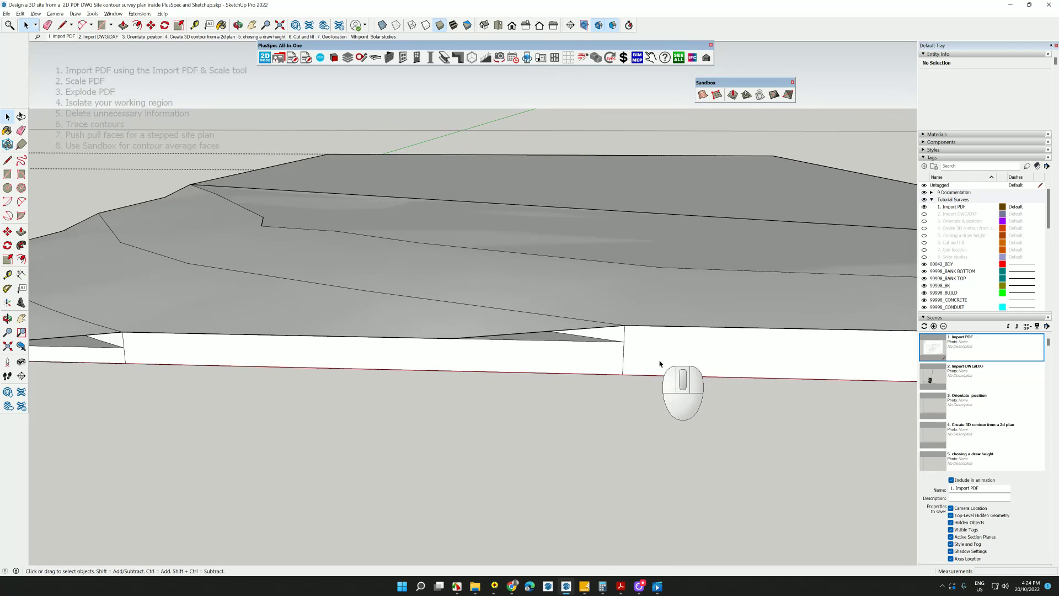
# Examine the stepped side faces, contour edges and upper faces against the generated terrain surface.
pyautogui.click(660, 364)
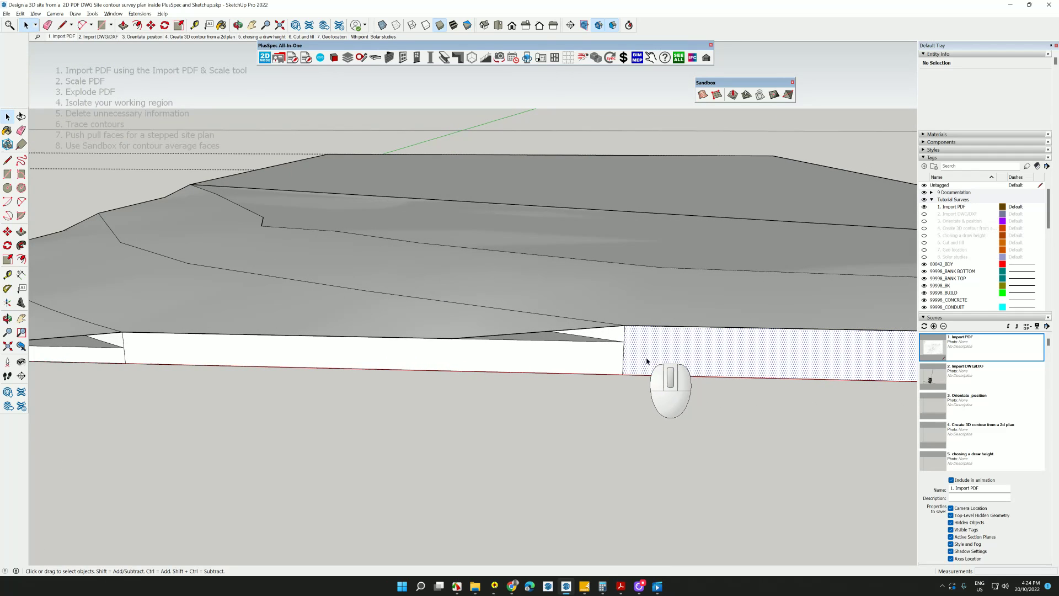
pyautogui.click(624, 340)
pyautogui.moveTo(491, 326); pyautogui.dragTo(475, 298, button='middle')
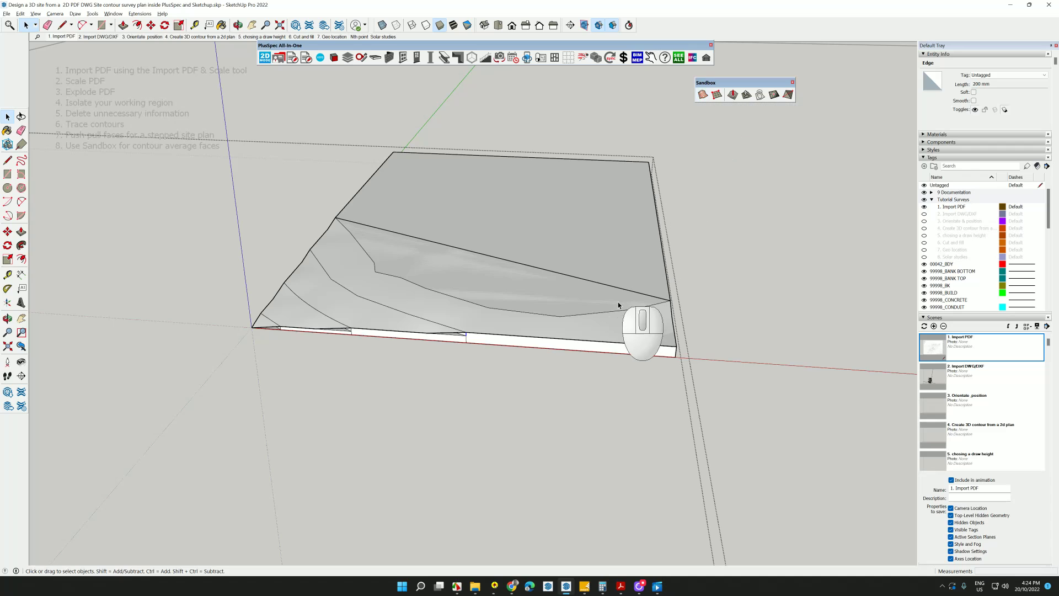
pyautogui.doubleClick(583, 315)
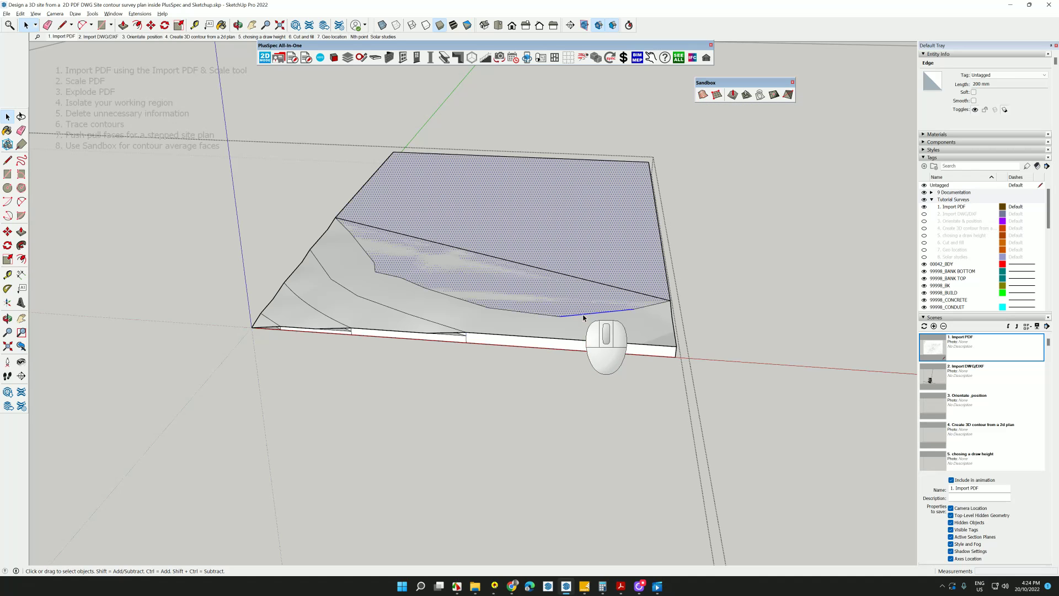
pyautogui.click(534, 315)
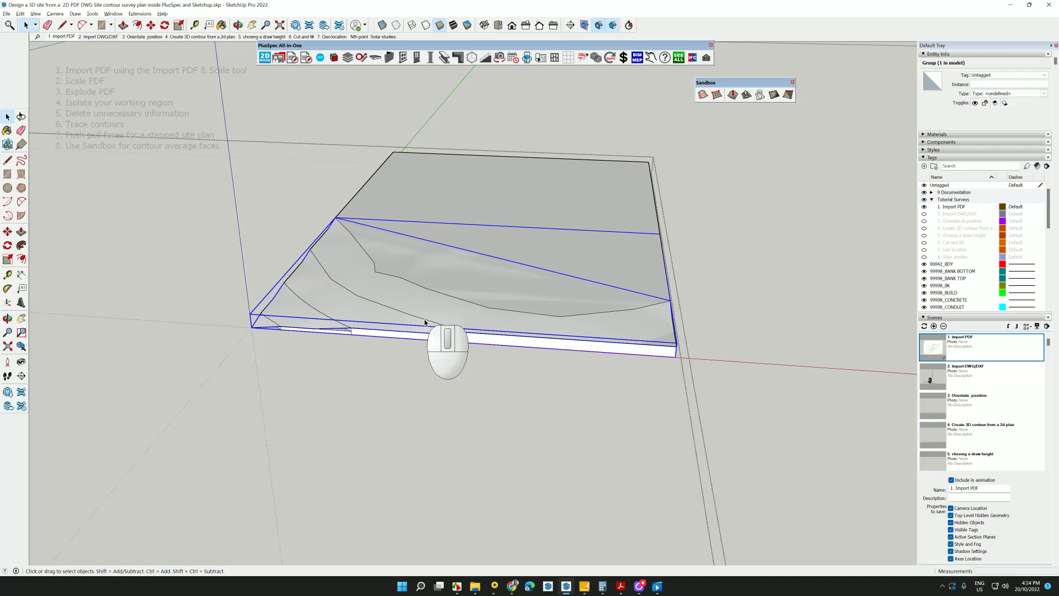
pyautogui.doubleClick(463, 330)
pyautogui.moveTo(544, 326); pyautogui.dragTo(563, 339, button='middle')
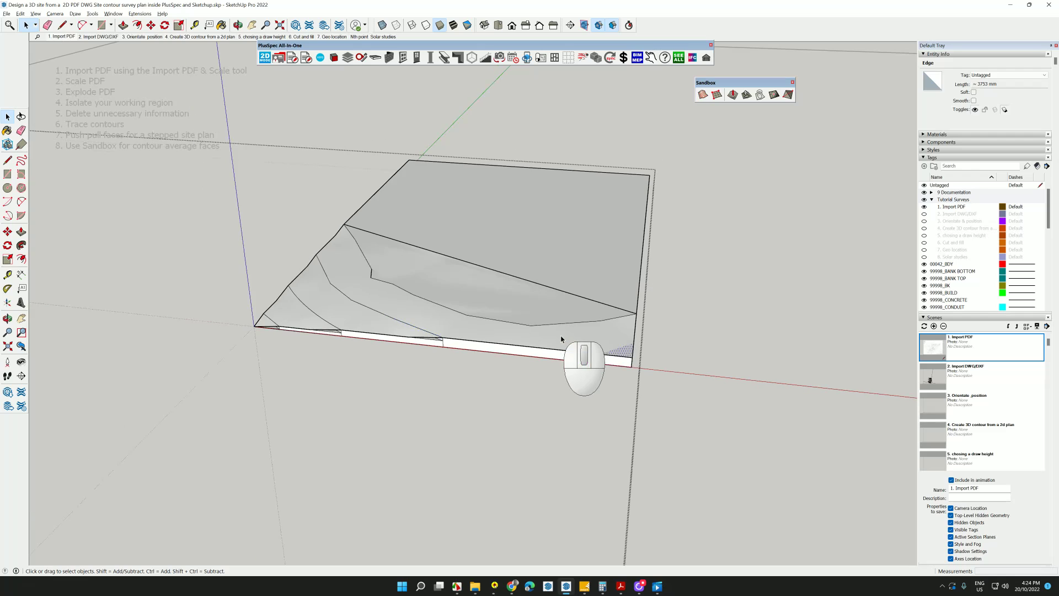
pyautogui.click(613, 331)
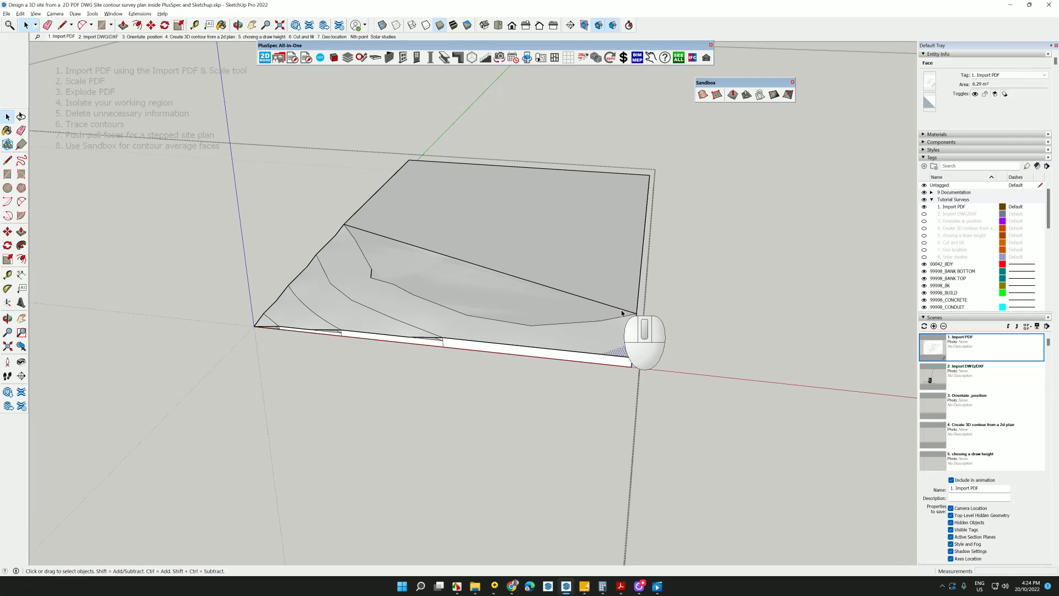
# Move the generated terrain group off the stepped site model to a spot beside its red-axis edge, and close the group being edited.
pyautogui.click(510, 320)
pyautogui.moveTo(509, 321); pyautogui.dragTo(592, 337, button='middle')
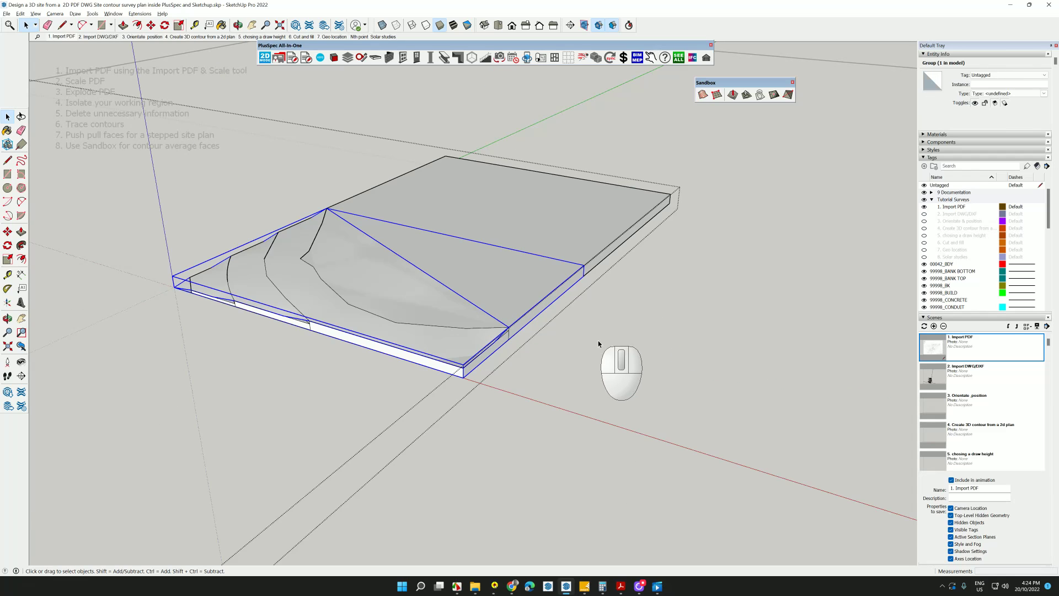
pyautogui.press('m')
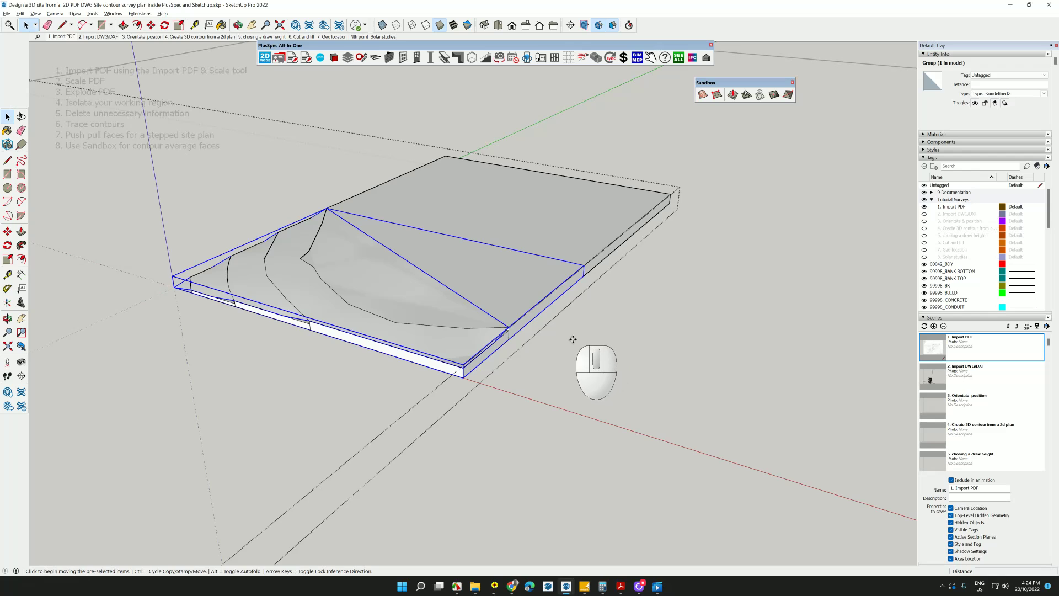
pyautogui.click(573, 340)
pyautogui.moveTo(615, 347); pyautogui.dragTo(736, 466, button='middle')
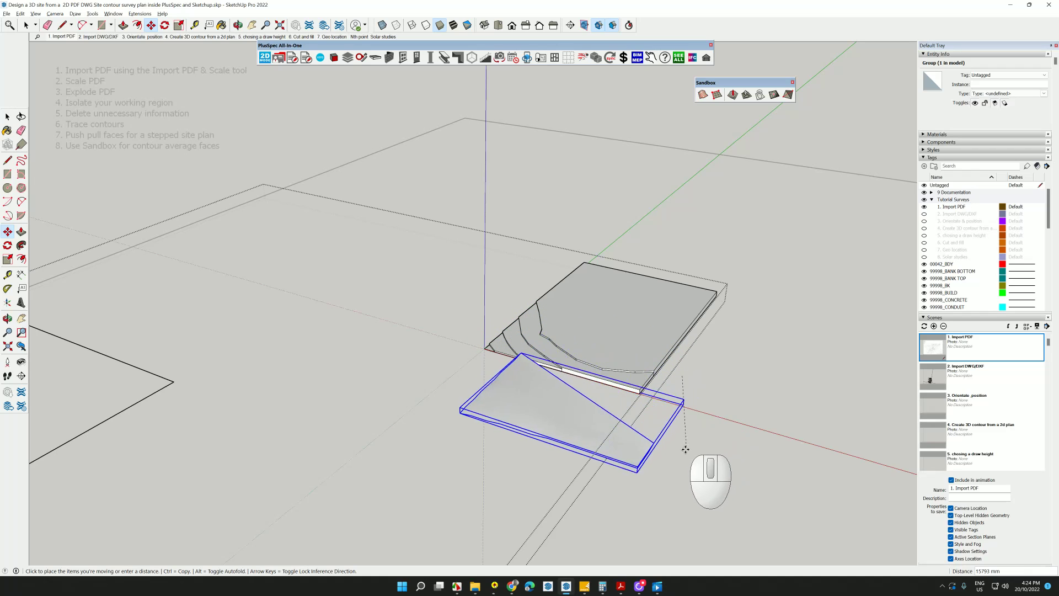
pyautogui.click(615, 445)
pyautogui.scroll(5, 574, 435)
pyautogui.moveTo(574, 433); pyautogui.dragTo(679, 404, button='middle')
pyautogui.scroll(-3, 677, 404)
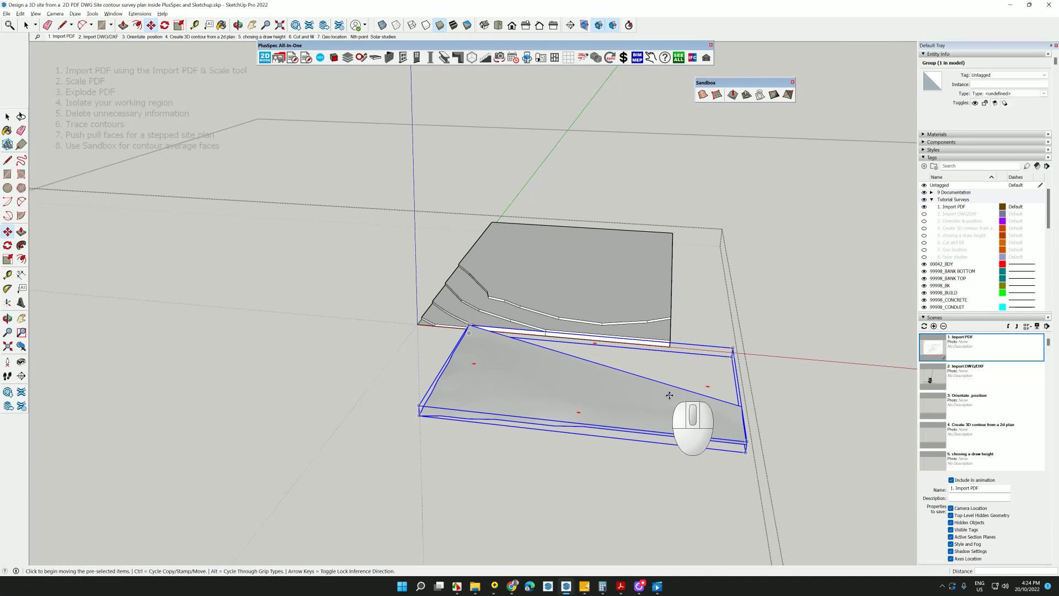
pyautogui.scroll(-6, 674, 383)
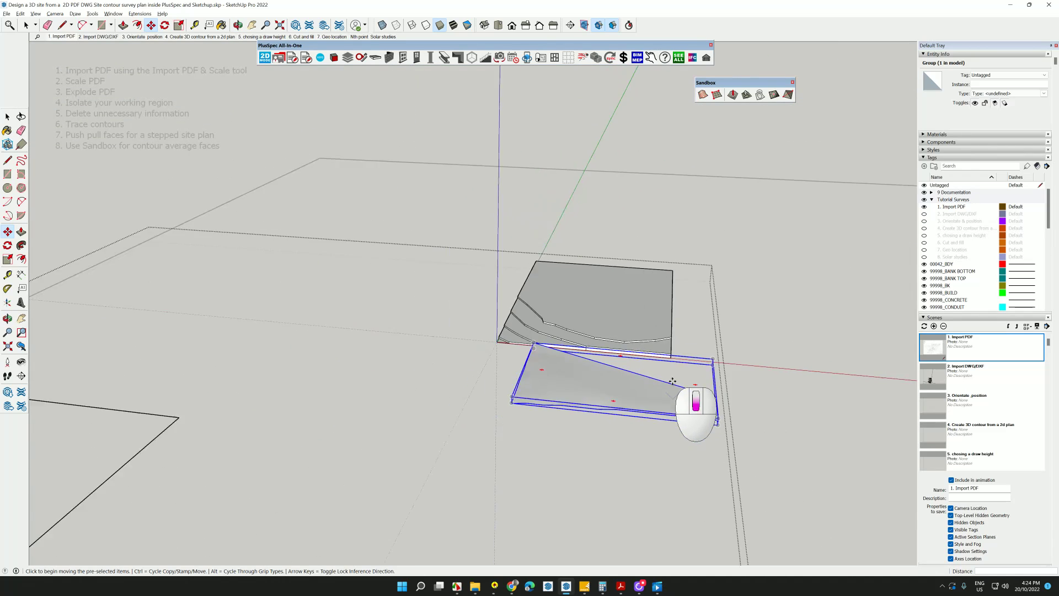
pyautogui.press('space')
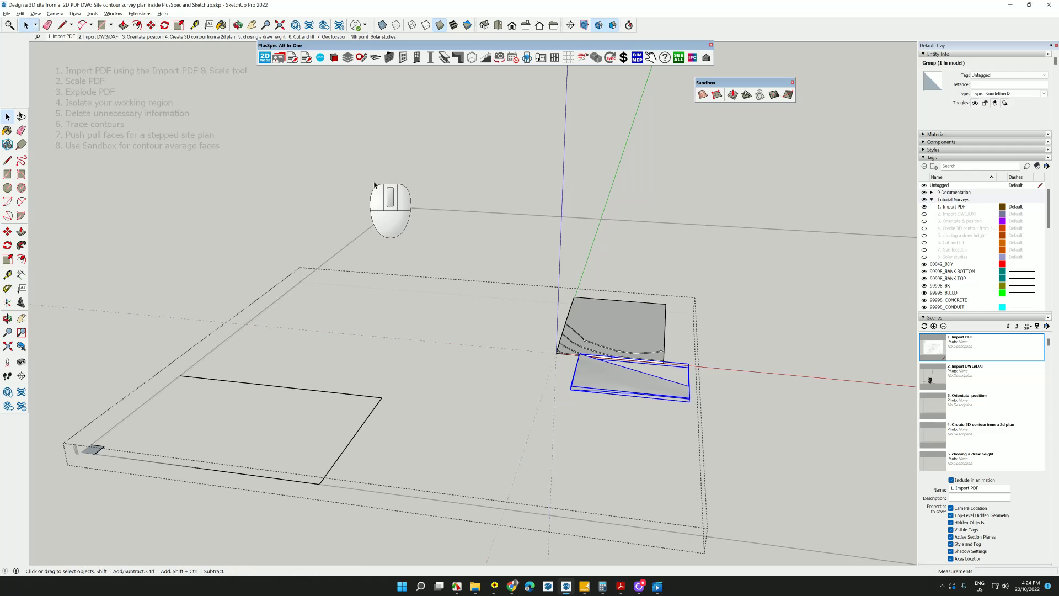
pyautogui.click(303, 177)
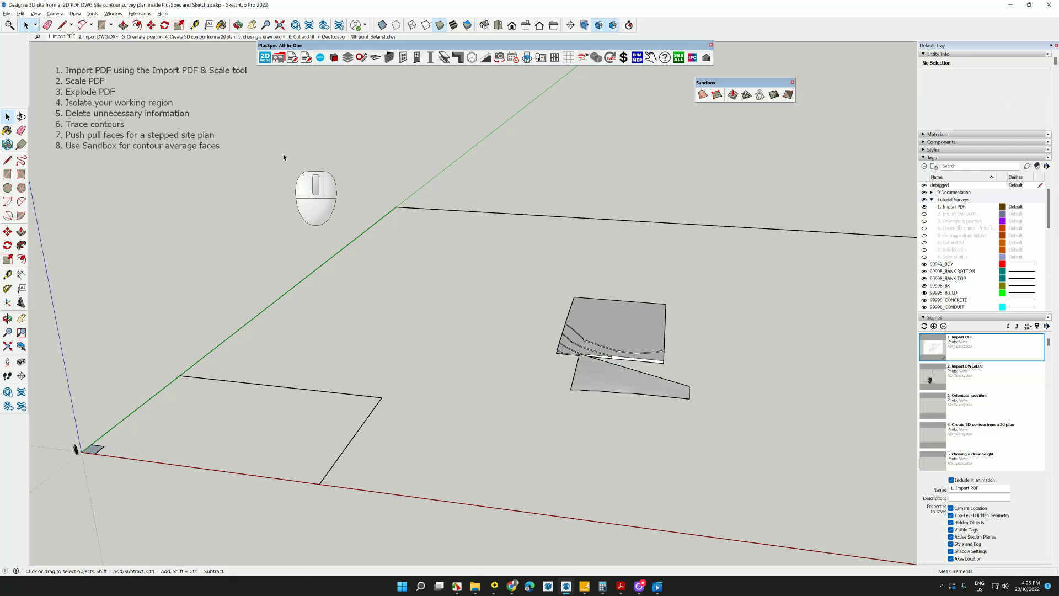
# Switch to the "2. Import DWG/DXF" scene and undo the terrain, stepped faces and traced contours back to the plain site rectangle.
pyautogui.click(107, 37)
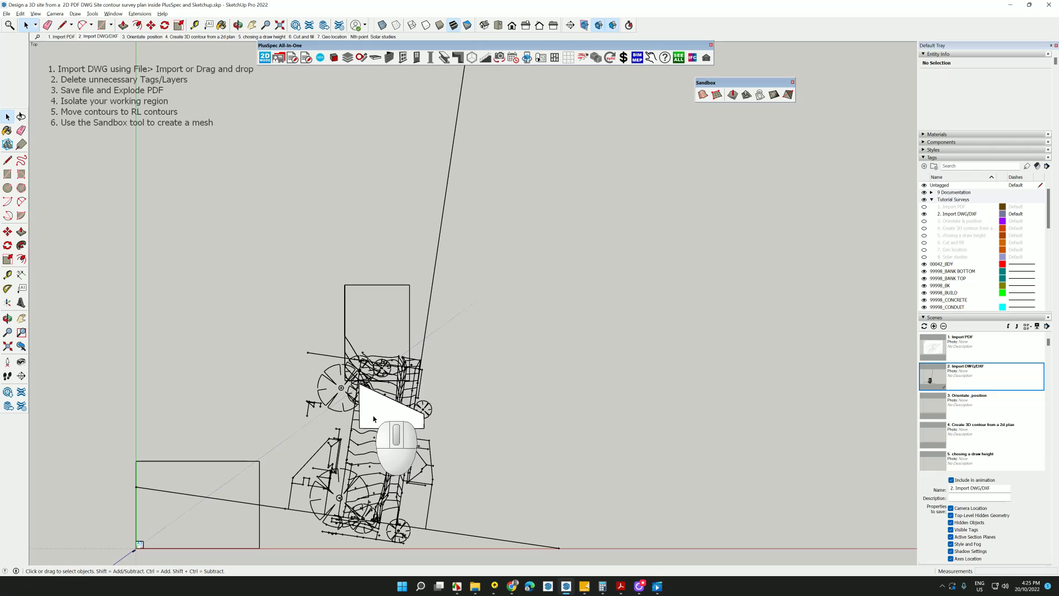
pyautogui.click(373, 415)
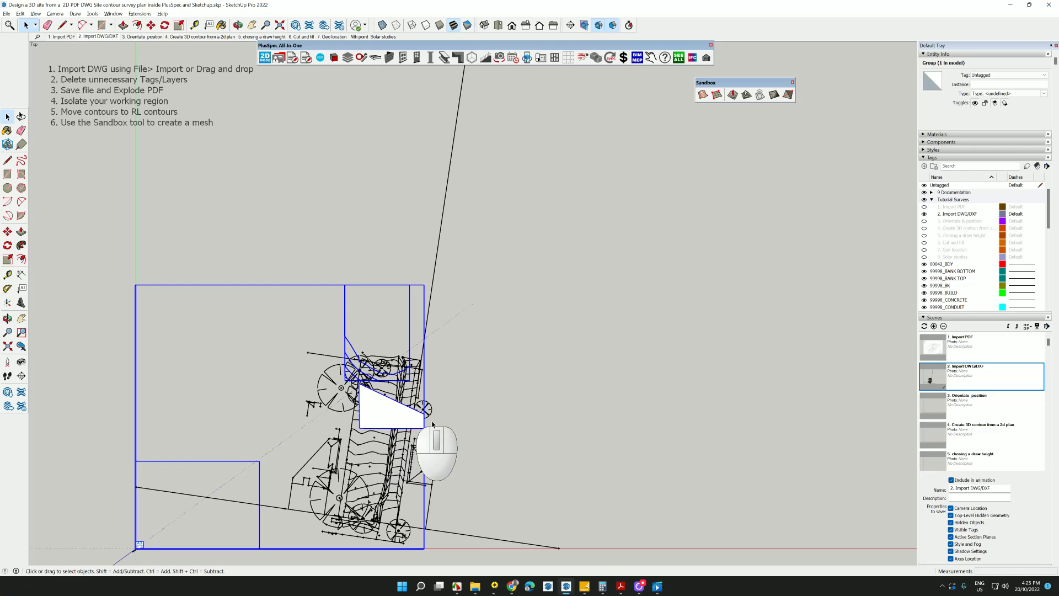
pyautogui.hotkey('ctrl', 'z')
pyautogui.hotkey('ctrl', 'z')
pyautogui.hotkey('ctrl', 'z')
pyautogui.hotkey('ctrl', 'z')
pyautogui.hotkey('ctrl', 'z')
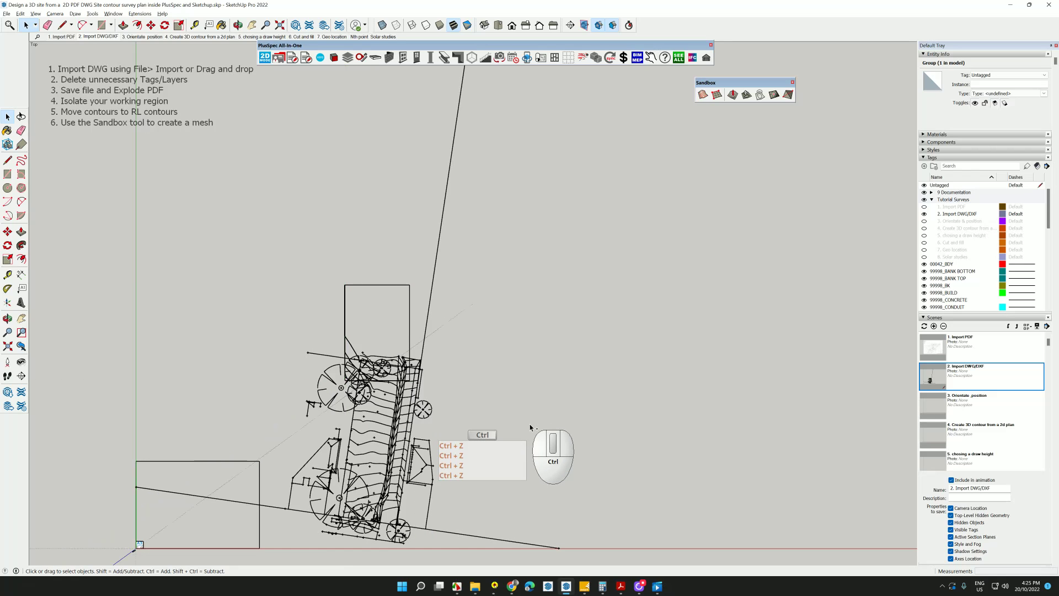
pyautogui.hotkey('ctrl', 'z')
pyautogui.hotkey('ctrl', 'z')
pyautogui.hotkey('ctrl', 'z')
pyautogui.hotkey('ctrl', 'z')
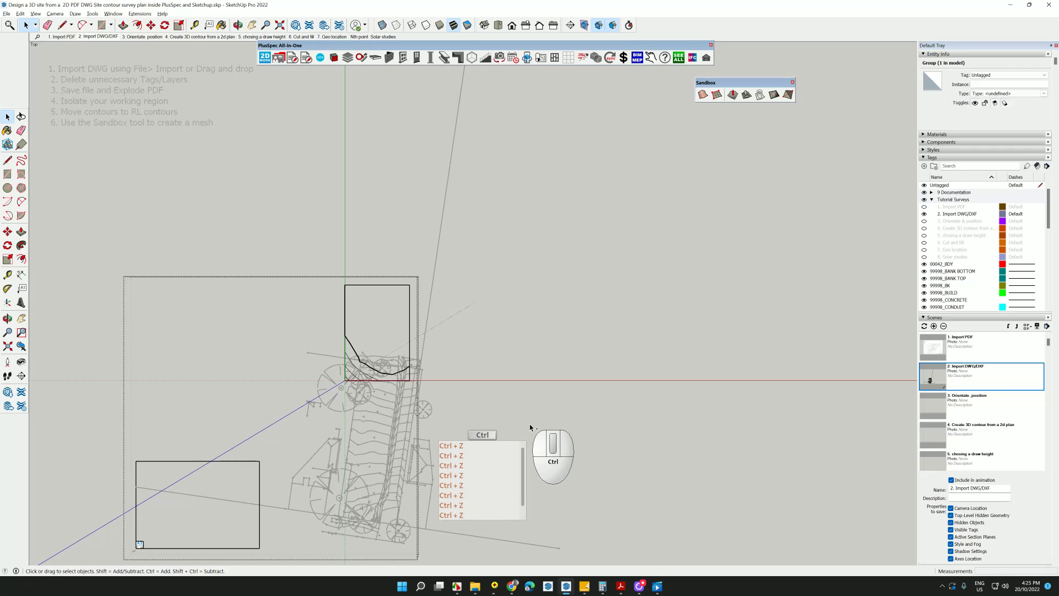
pyautogui.hotkey('ctrl', 'z')
pyautogui.hotkey('ctrl', 'z')
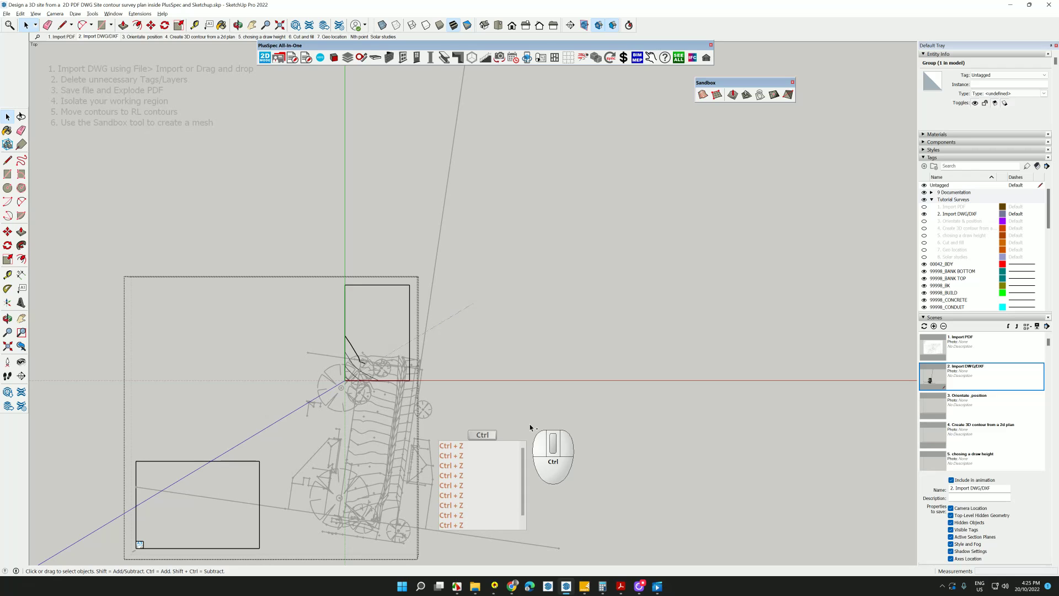
pyautogui.hotkey('ctrl', 'z')
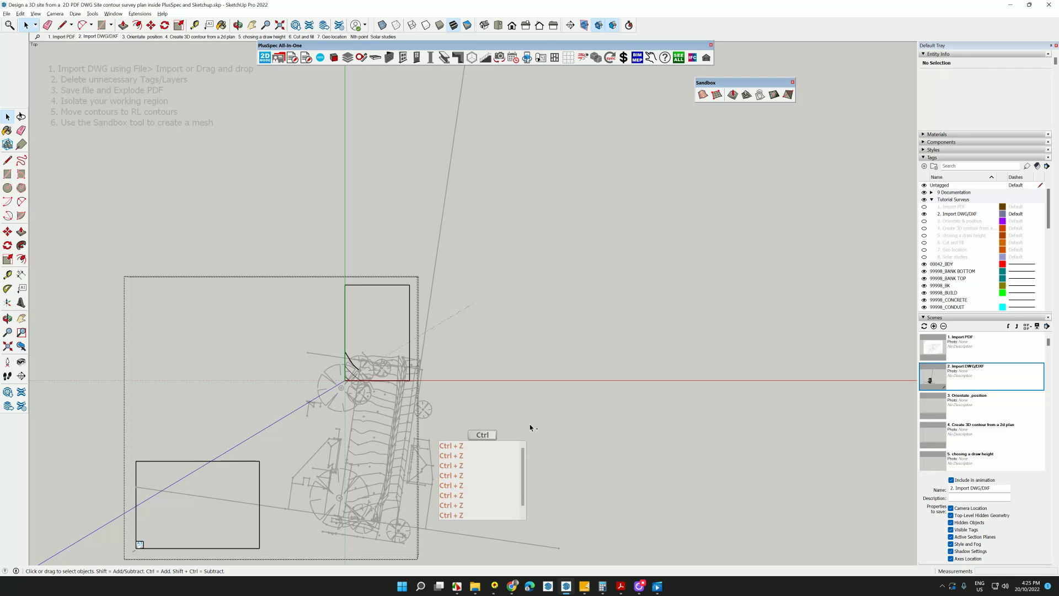
pyautogui.hotkey('ctrl', 'z')
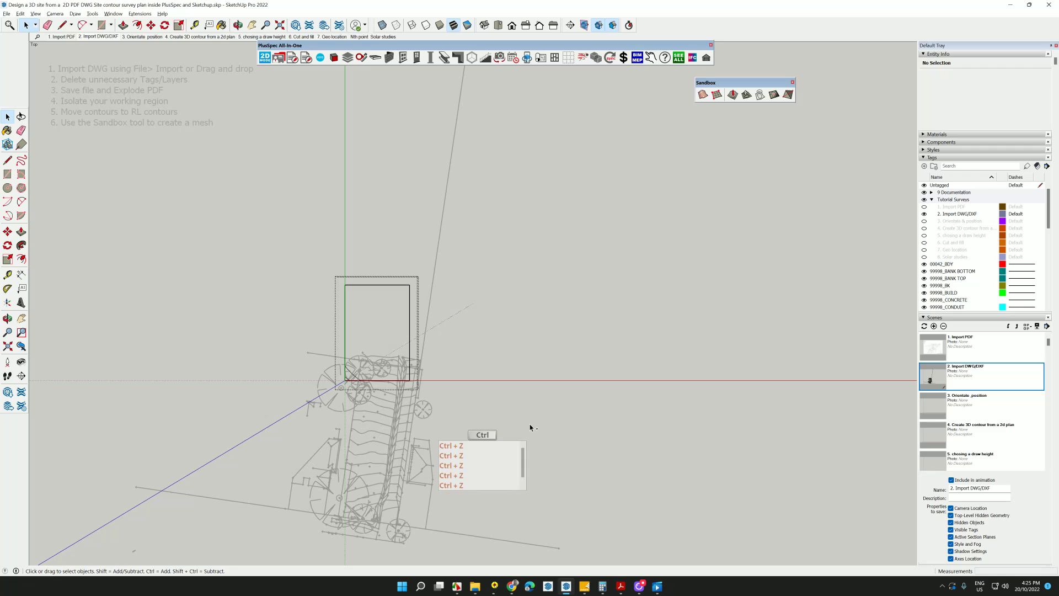
pyautogui.hotkey('ctrl', 'z')
pyautogui.hotkey('ctrl', 'z')
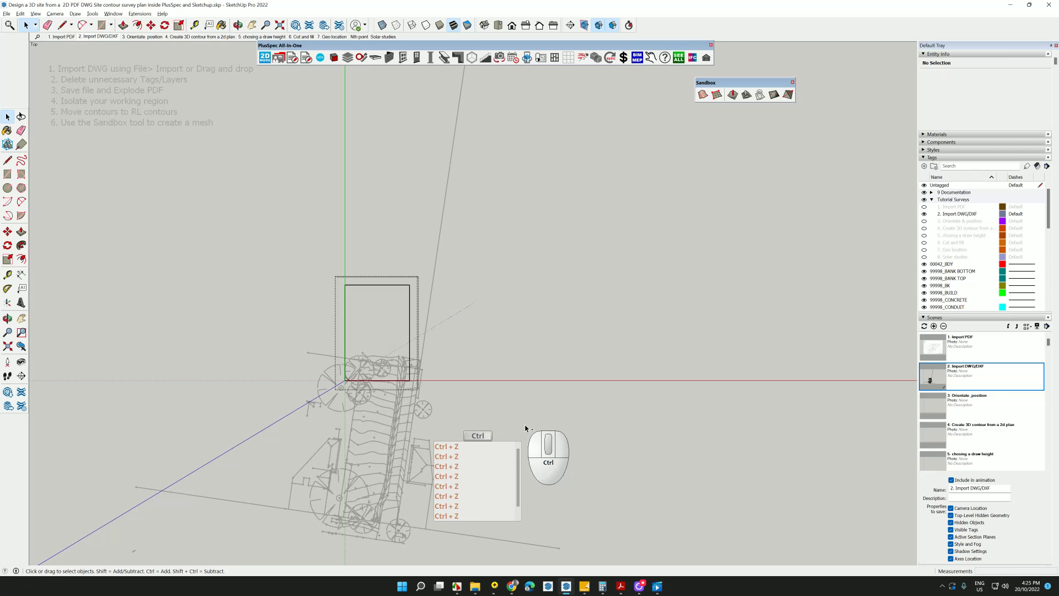
pyautogui.hotkey('ctrl', 'z')
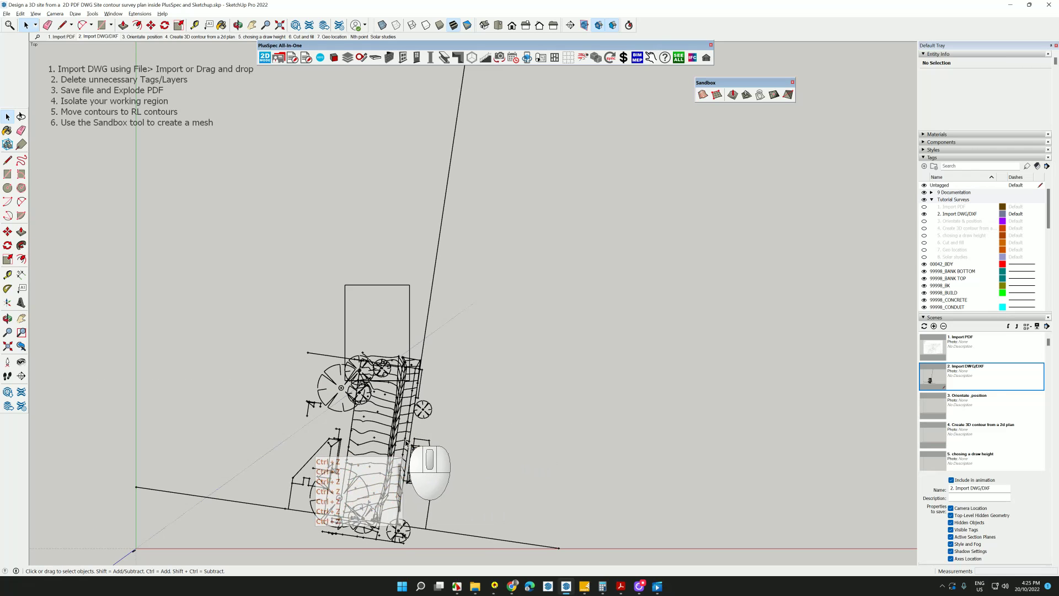
# Open the imported survey DWG component for editing and check its contour lines by selecting a full contour and a single segment.
pyautogui.scroll(3, 396, 437)
pyautogui.moveTo(396, 437); pyautogui.dragTo(488, 362, button='middle')
pyautogui.scroll(10, 488, 362)
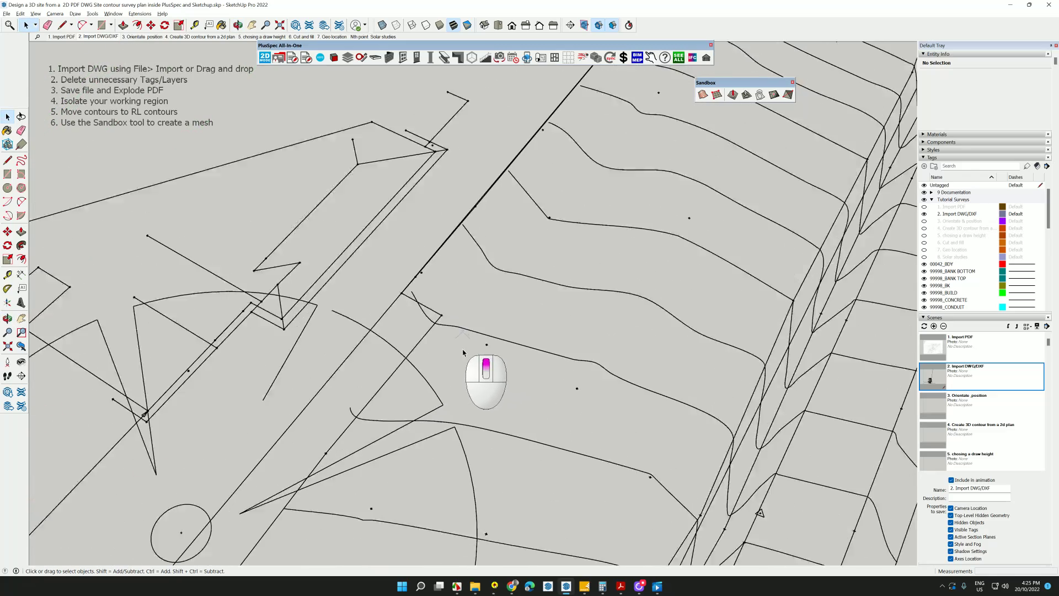
pyautogui.scroll(-10, 472, 343)
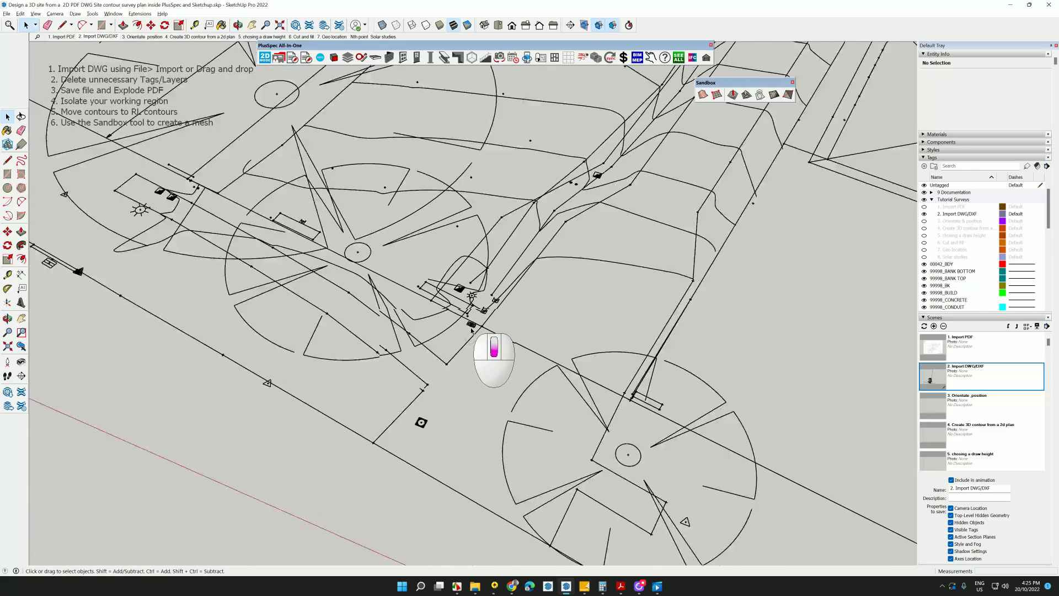
pyautogui.scroll(-3, 470, 330)
pyautogui.moveTo(455, 254); pyautogui.dragTo(459, 314, button='middle')
pyautogui.click(466, 309)
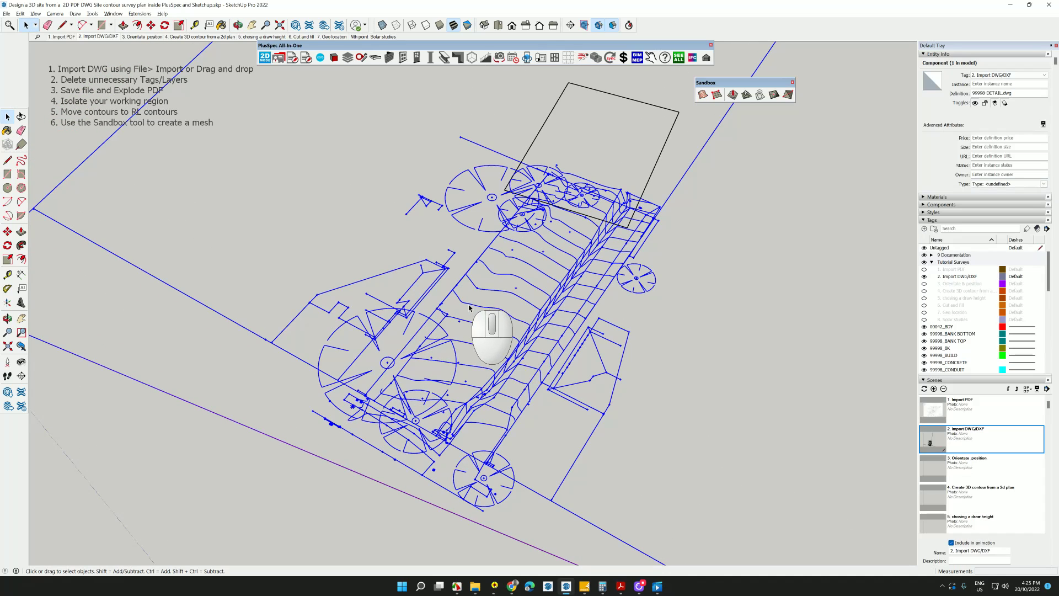
pyautogui.doubleClick(469, 307)
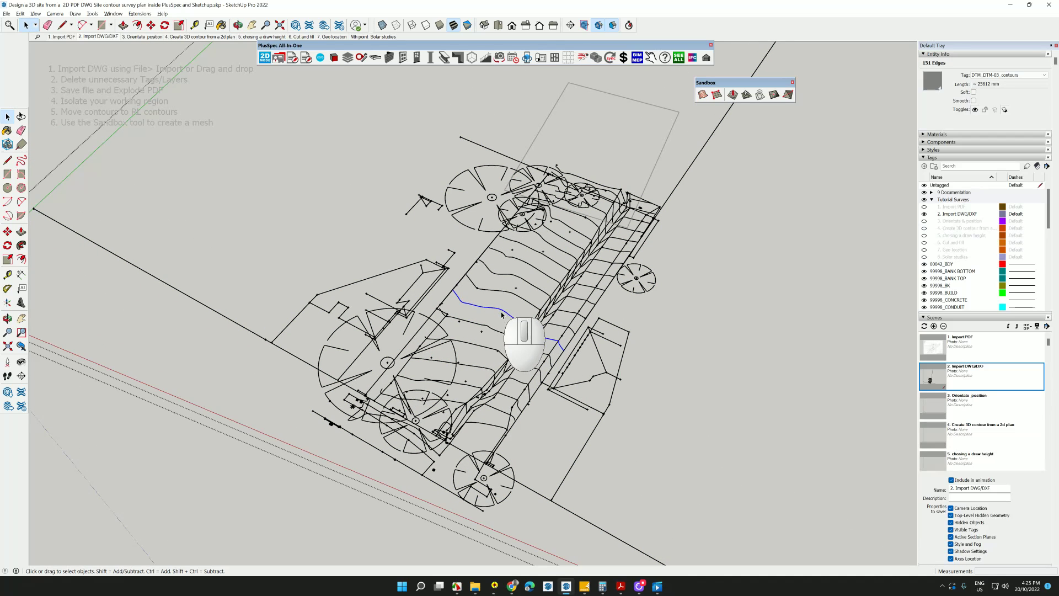
pyautogui.click(516, 298)
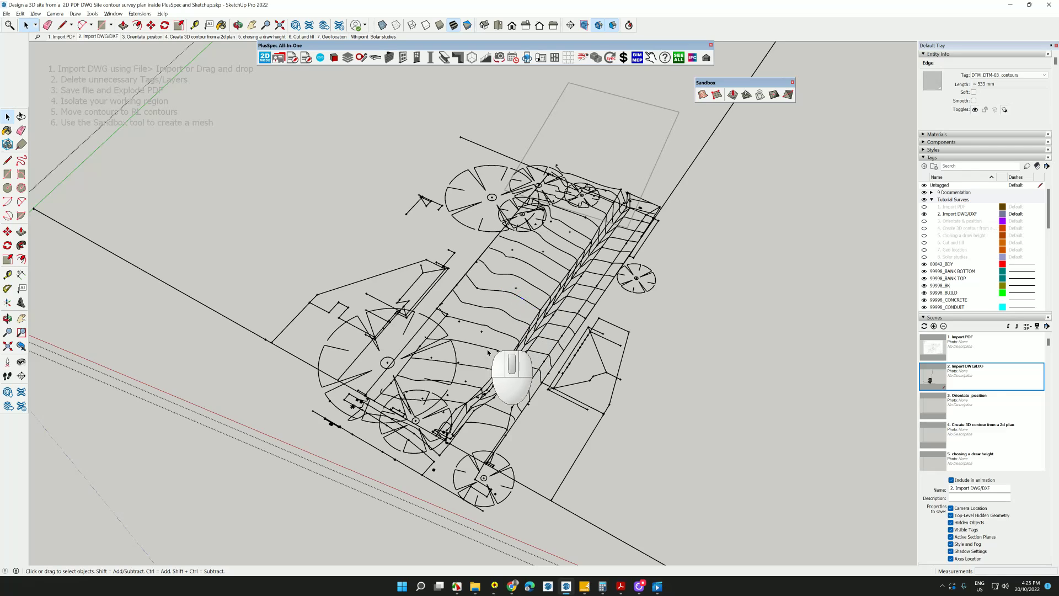
pyautogui.moveTo(496, 353)
pyautogui.mouseDown(button='middle')
pyautogui.moveTo(508, 361)
pyautogui.moveTo(516, 310)
pyautogui.moveTo(545, 287)
pyautogui.moveTo(605, 270)
pyautogui.moveTo(491, 301)
pyautogui.mouseUp(button='middle')
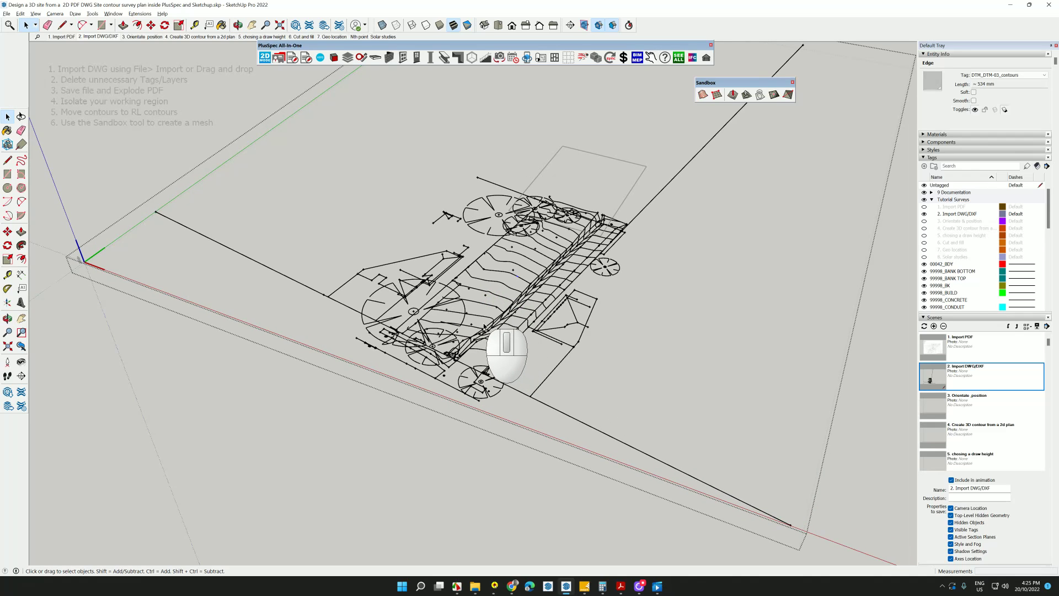
# Review the tags that came in with the survey DWG and close the component.
pyautogui.scroll(-2, 959, 271)
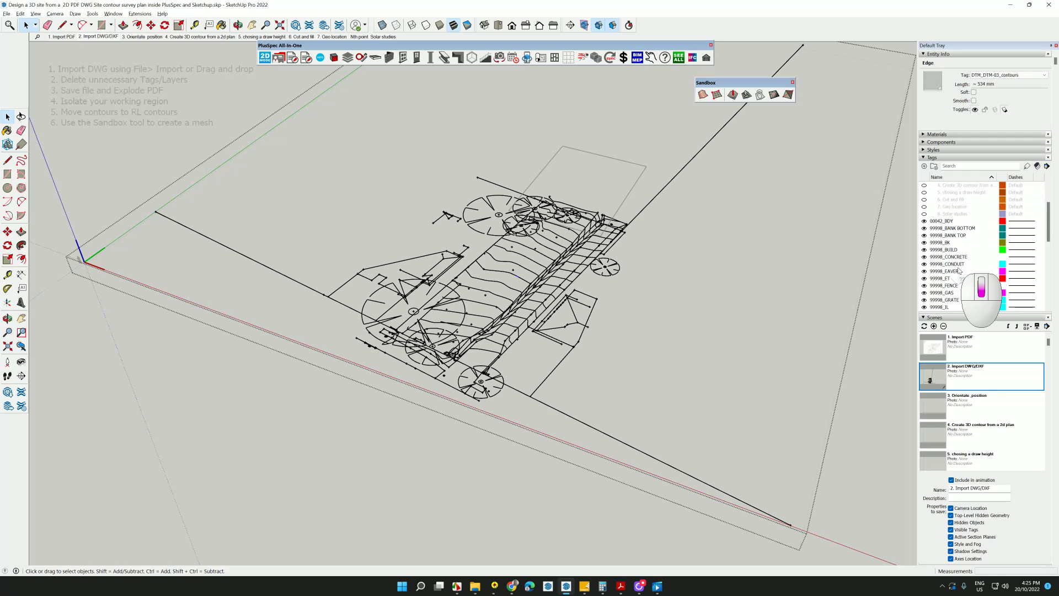
pyautogui.scroll(-2, 959, 270)
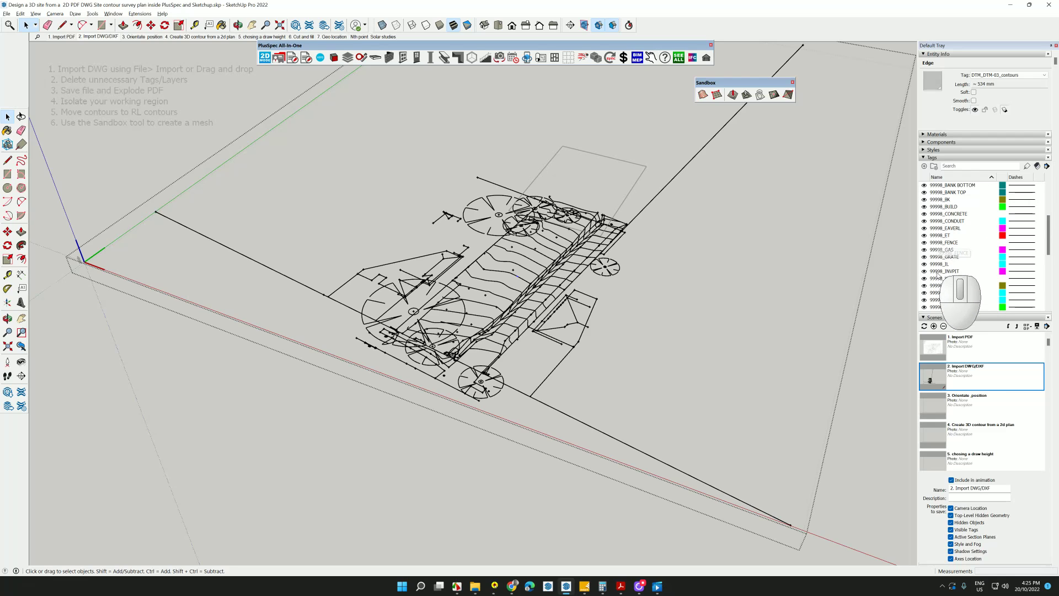
pyautogui.scroll(-2, 940, 282)
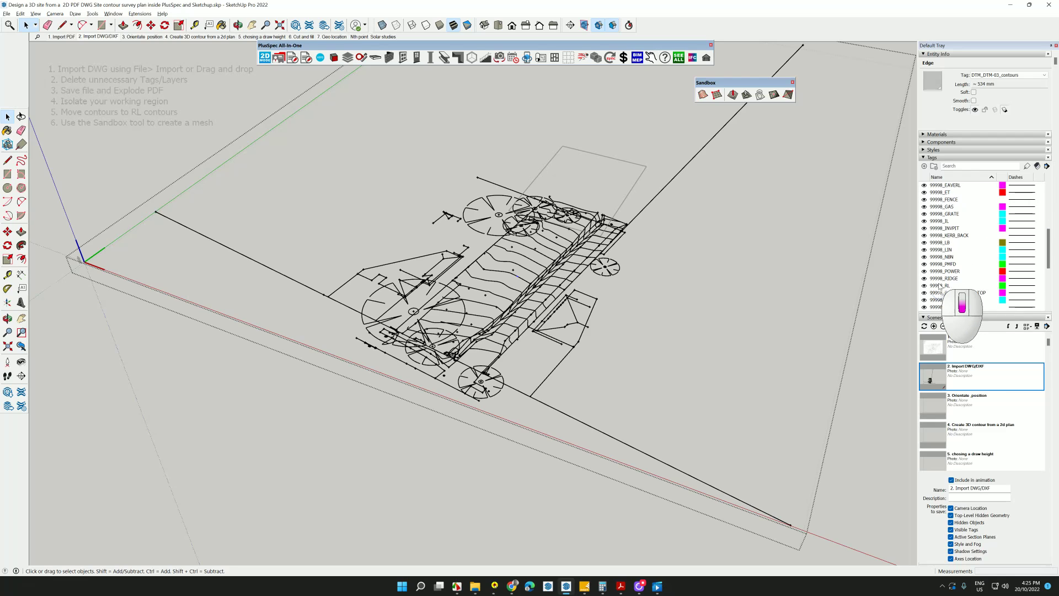
pyautogui.scroll(-6, 939, 285)
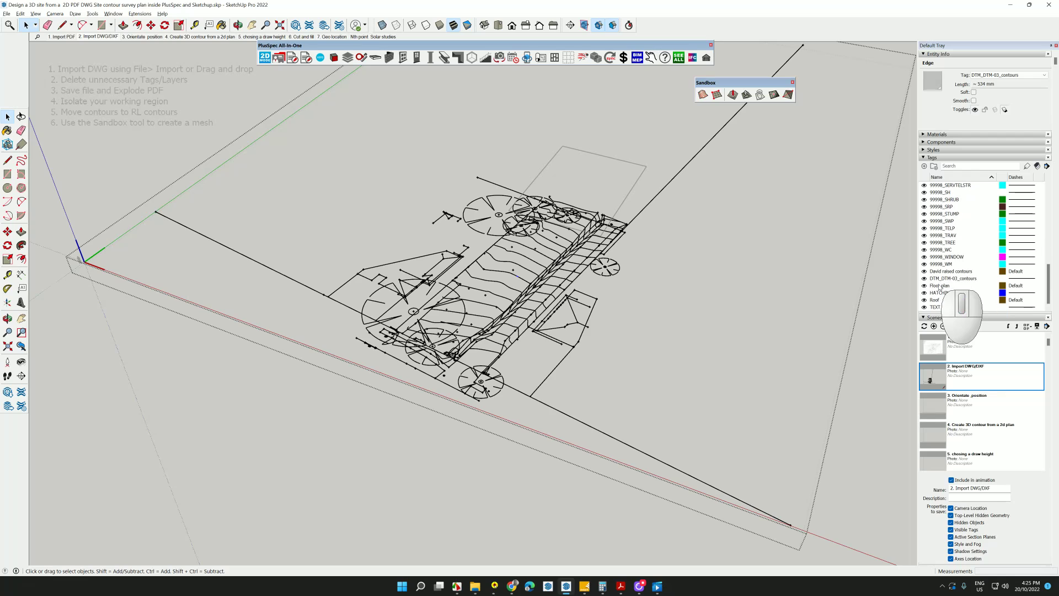
pyautogui.scroll(-1, 939, 287)
pyautogui.scroll(3, 940, 264)
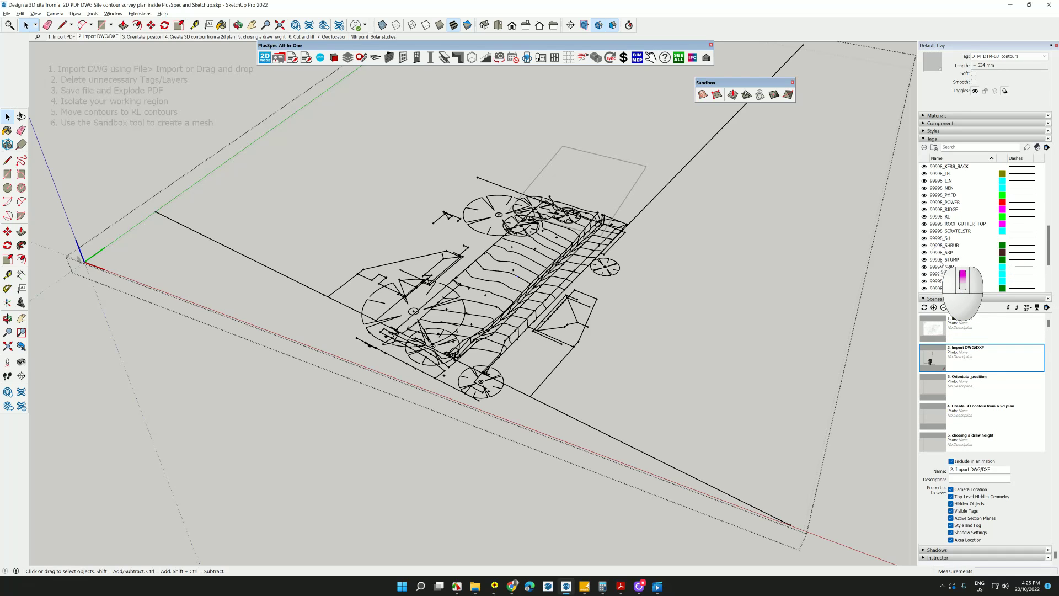
pyautogui.scroll(8, 941, 263)
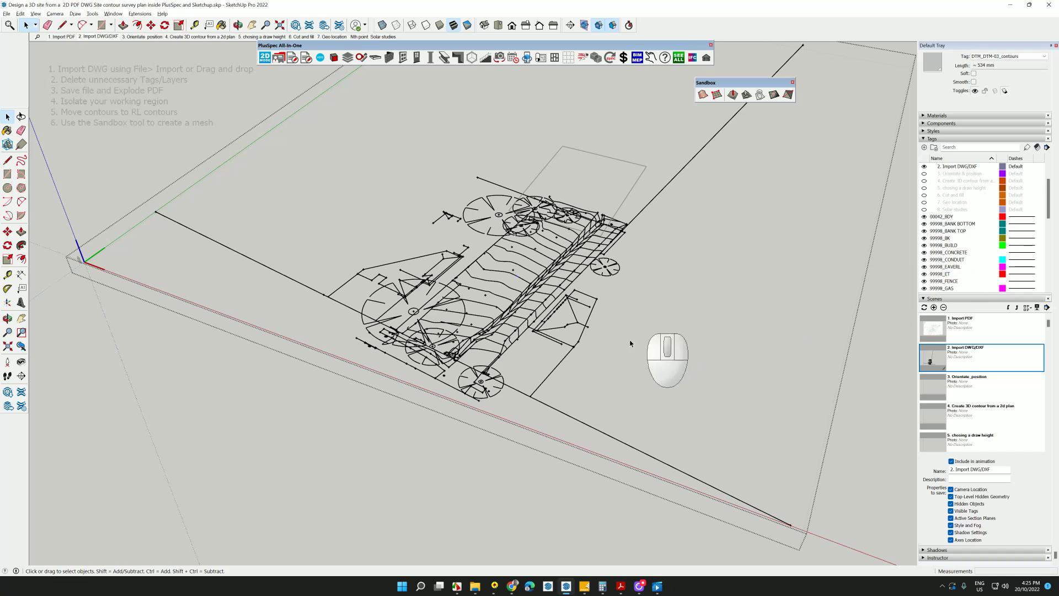
pyautogui.click(467, 455)
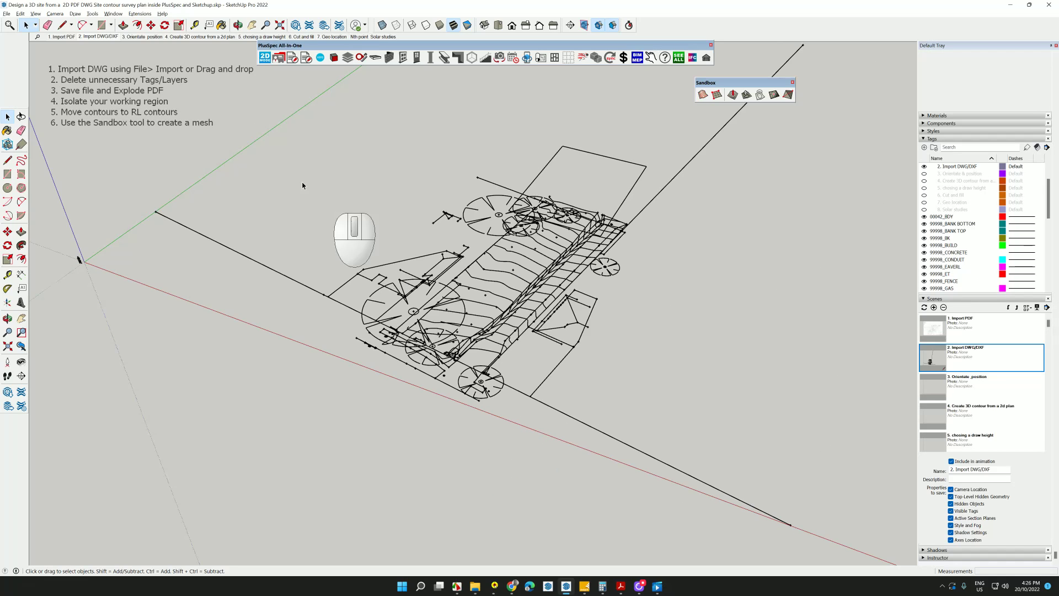
# Review the import options for AutoCAD files (*.dwg, *.dxf), including the Model Units scale setting, and close them without importing anything.
pyautogui.click(6, 13)
pyautogui.click(8, 14)
pyautogui.click(8, 14)
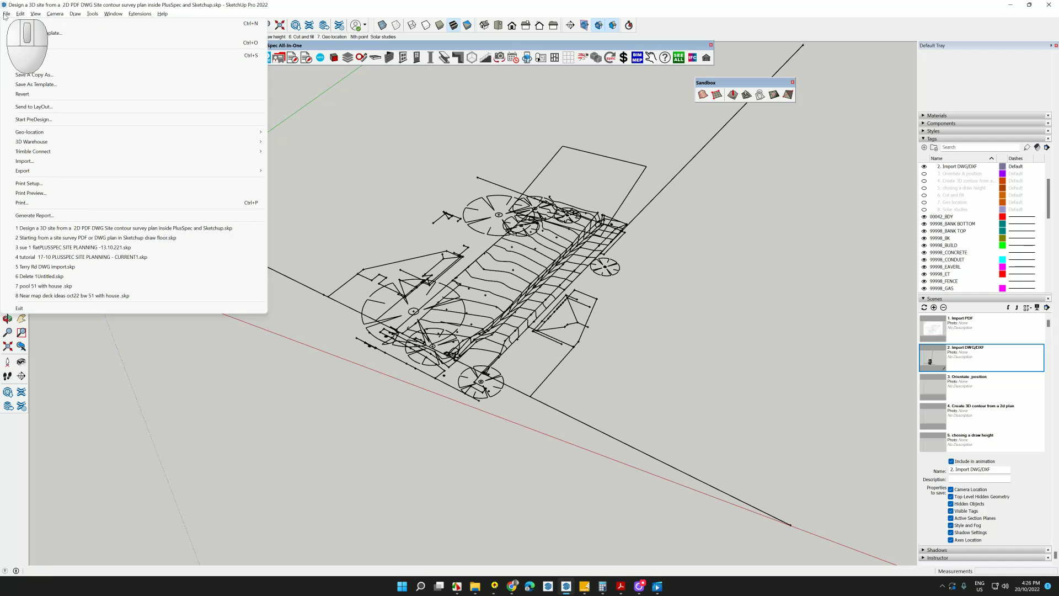
pyautogui.click(42, 161)
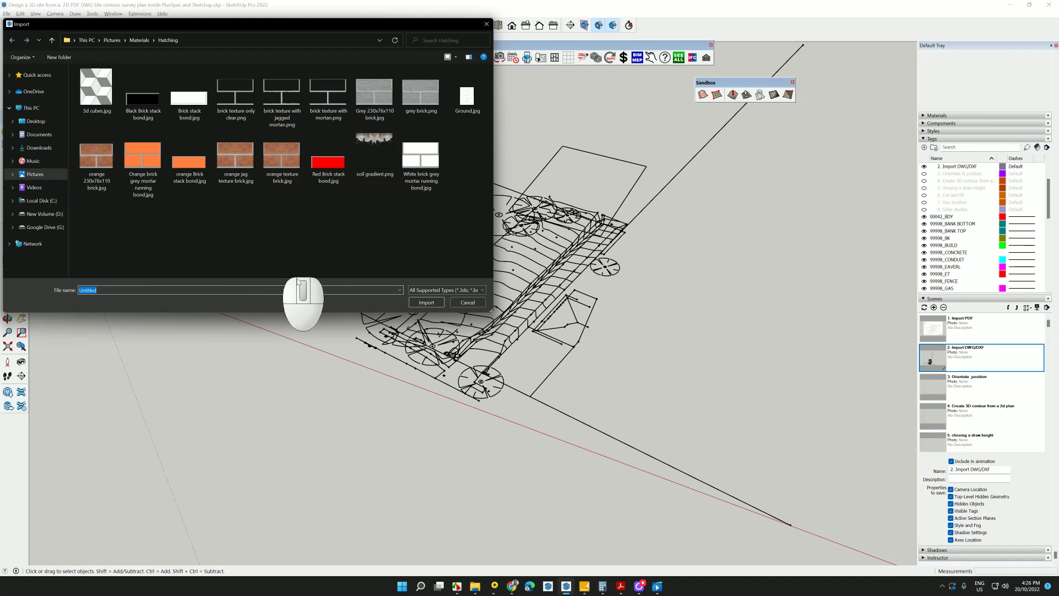
pyautogui.click(482, 290)
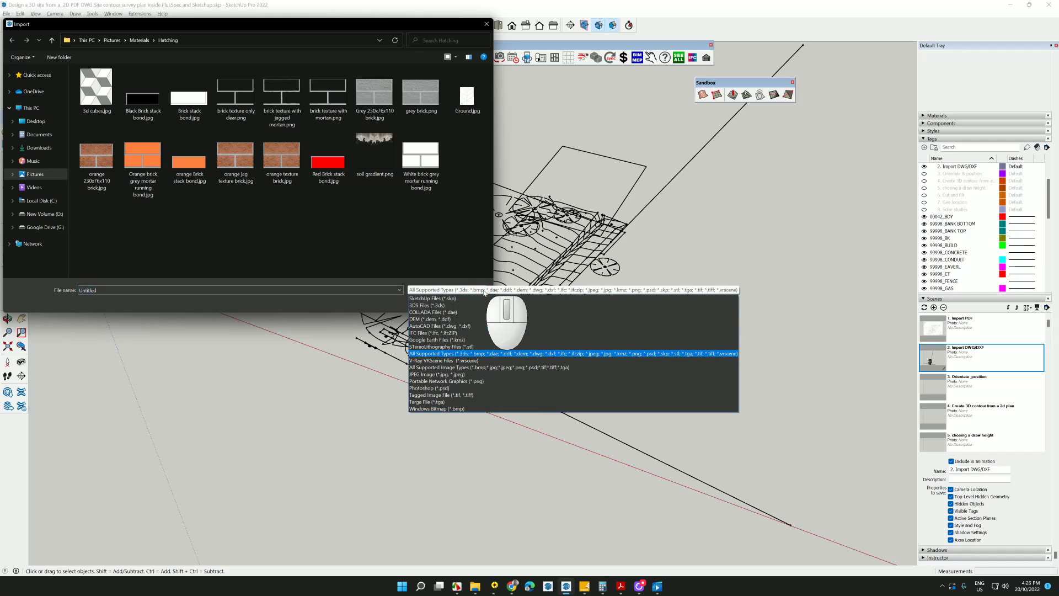
pyautogui.click(463, 326)
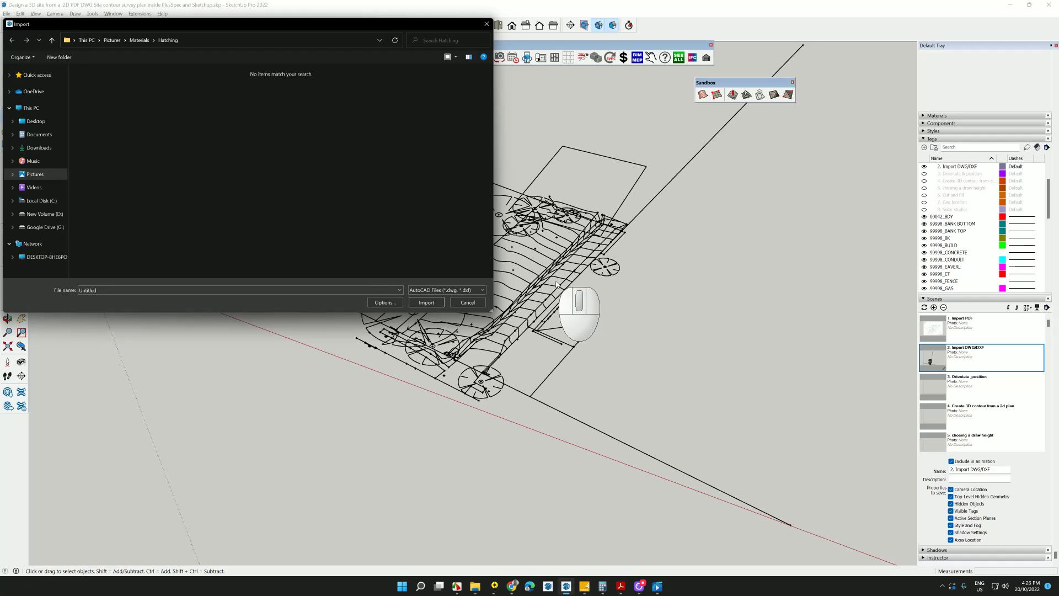
pyautogui.click(385, 302)
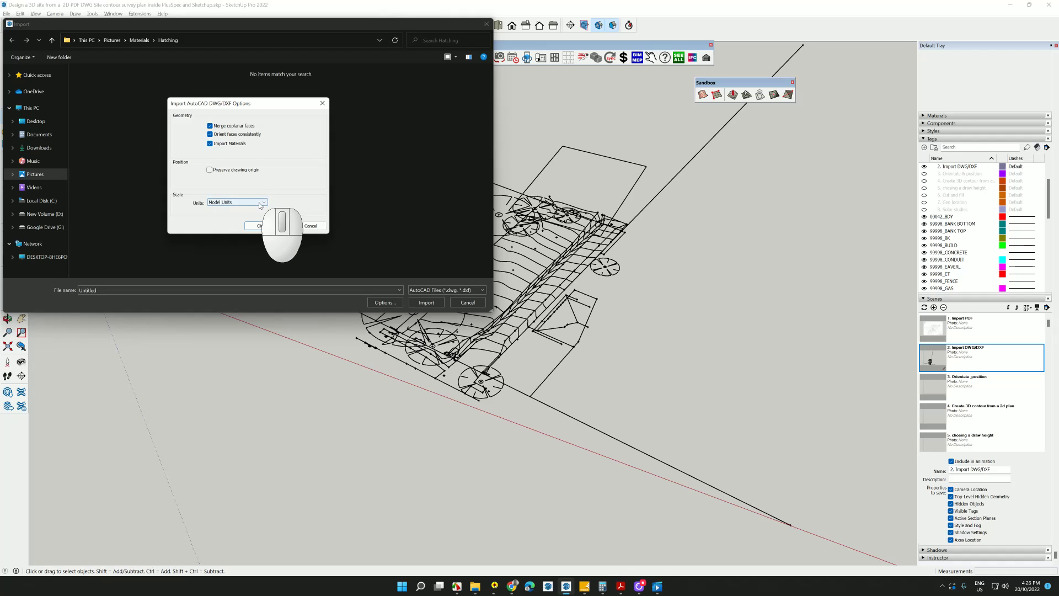
pyautogui.click(313, 226)
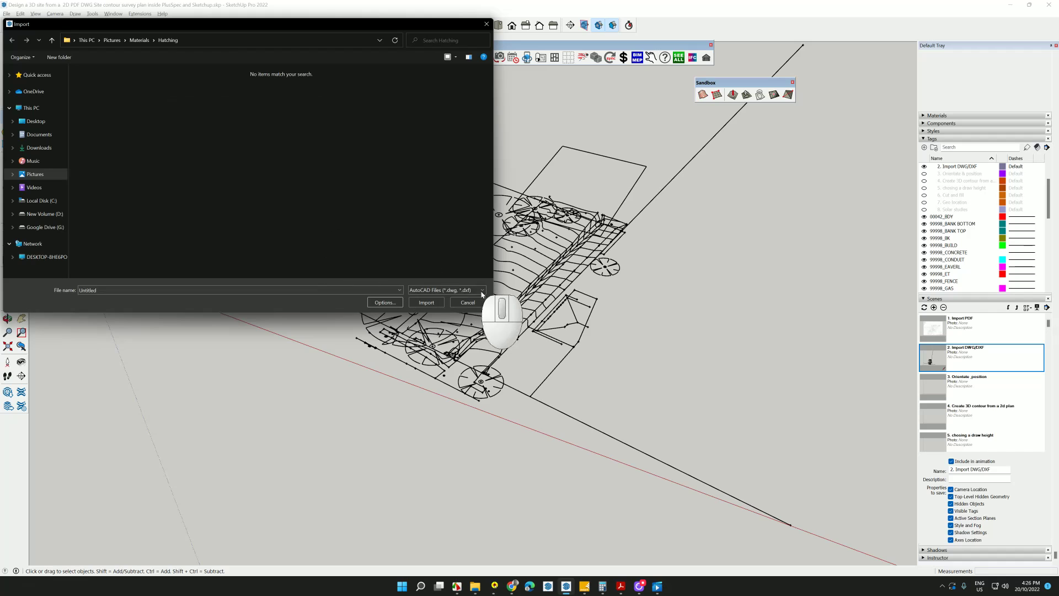
pyautogui.click(469, 303)
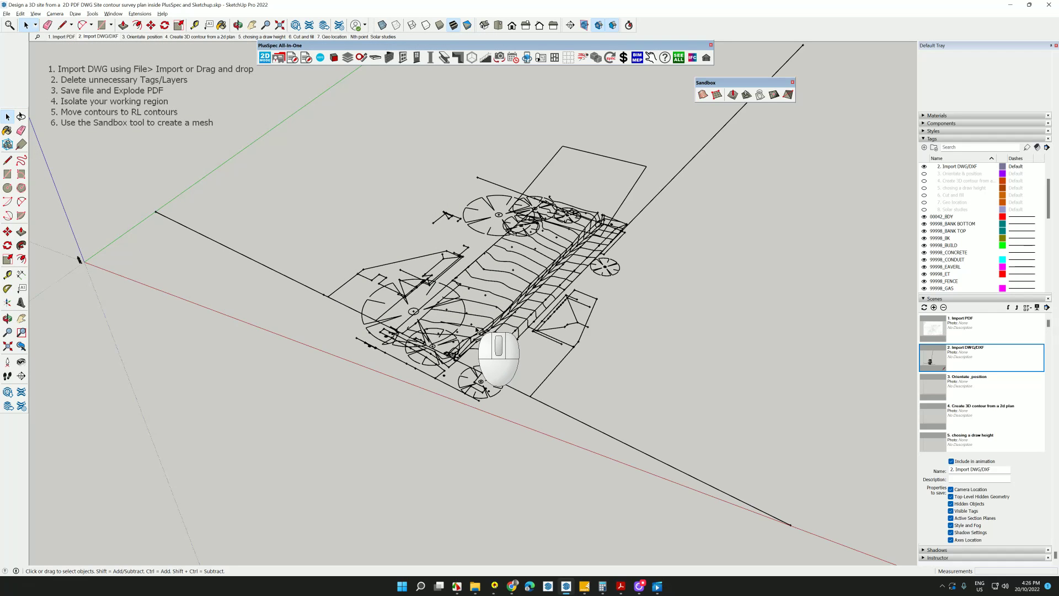
# Import 99998-DETAIL.dwg from the Survey folder into the model with the import options left as they are, and dismiss the results.
pyautogui.click(476, 588)
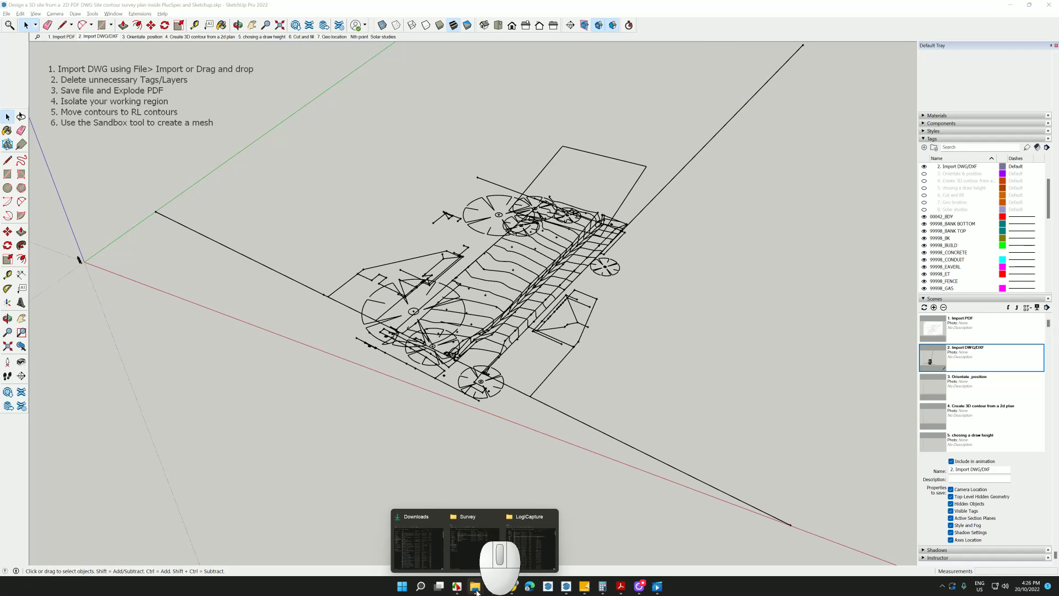
pyautogui.click(474, 546)
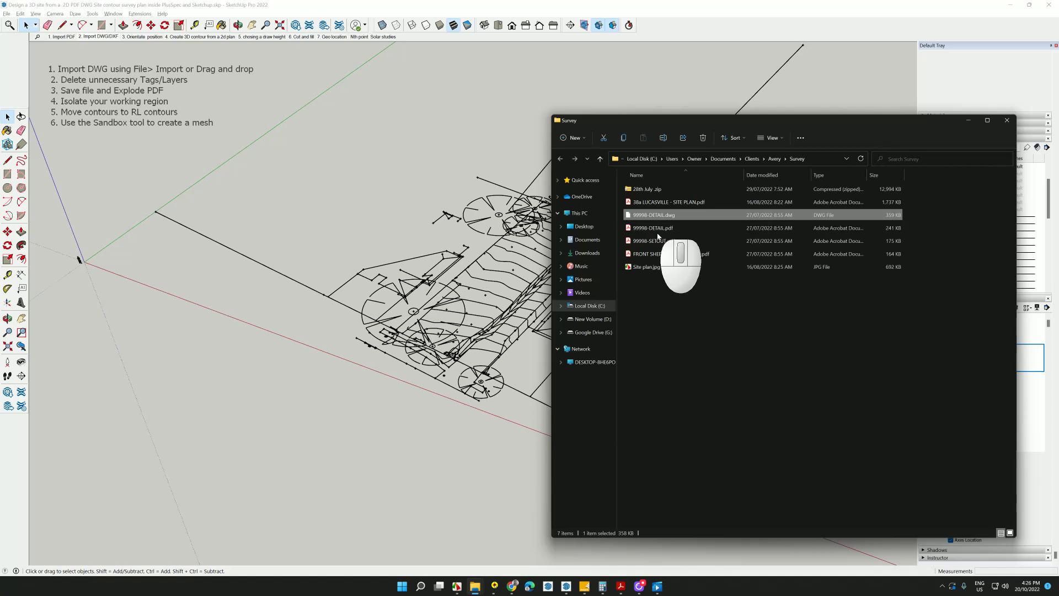
pyautogui.click(662, 216)
pyautogui.moveTo(662, 218)
pyautogui.mouseDown()
pyautogui.moveTo(603, 206)
pyautogui.moveTo(449, 271)
pyautogui.mouseUp()
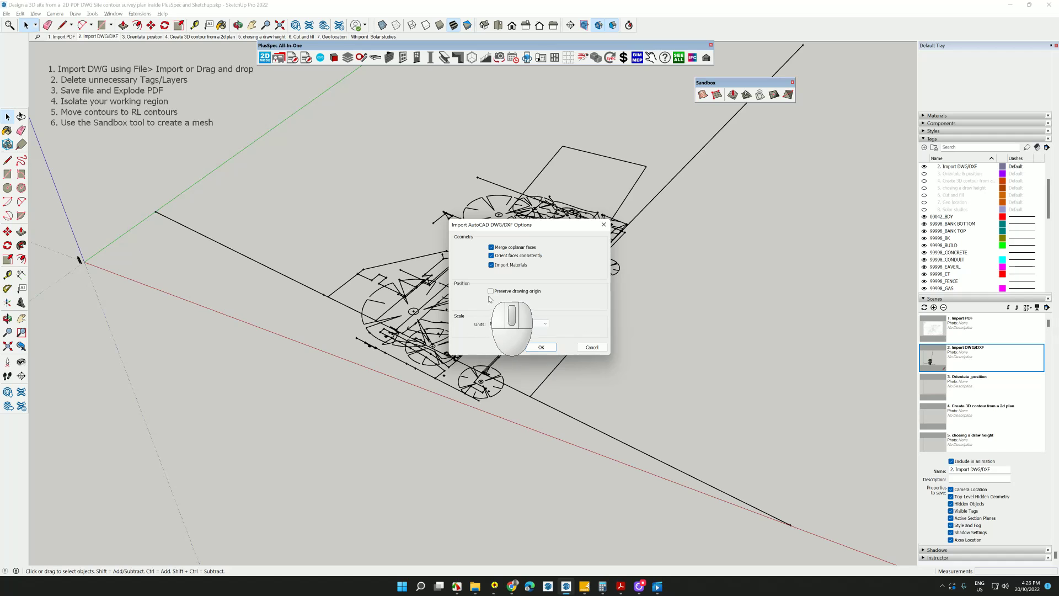
pyautogui.click(546, 349)
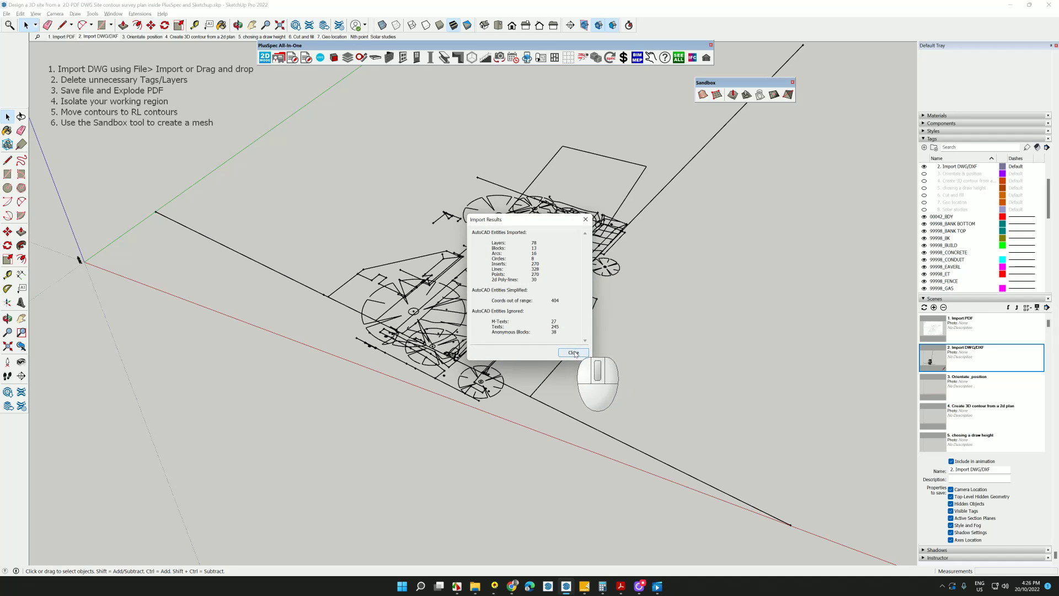
pyautogui.click(573, 353)
# Undo the repeated import of the survey DWG and close the component being edited.
pyautogui.moveTo(529, 325); pyautogui.dragTo(488, 303, button='middle')
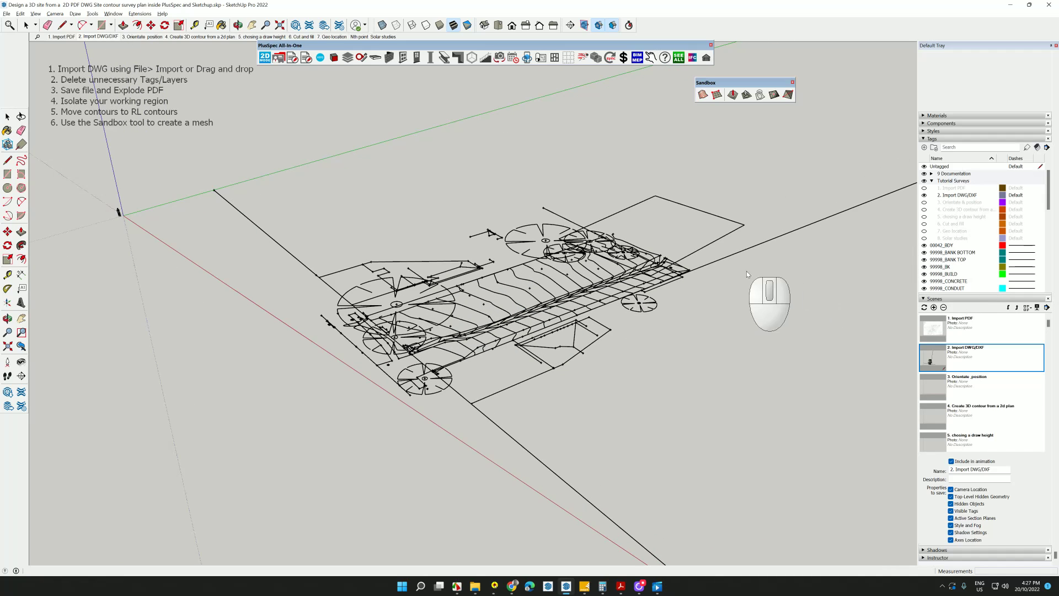
pyautogui.moveTo(596, 287); pyautogui.dragTo(526, 254, button='middle')
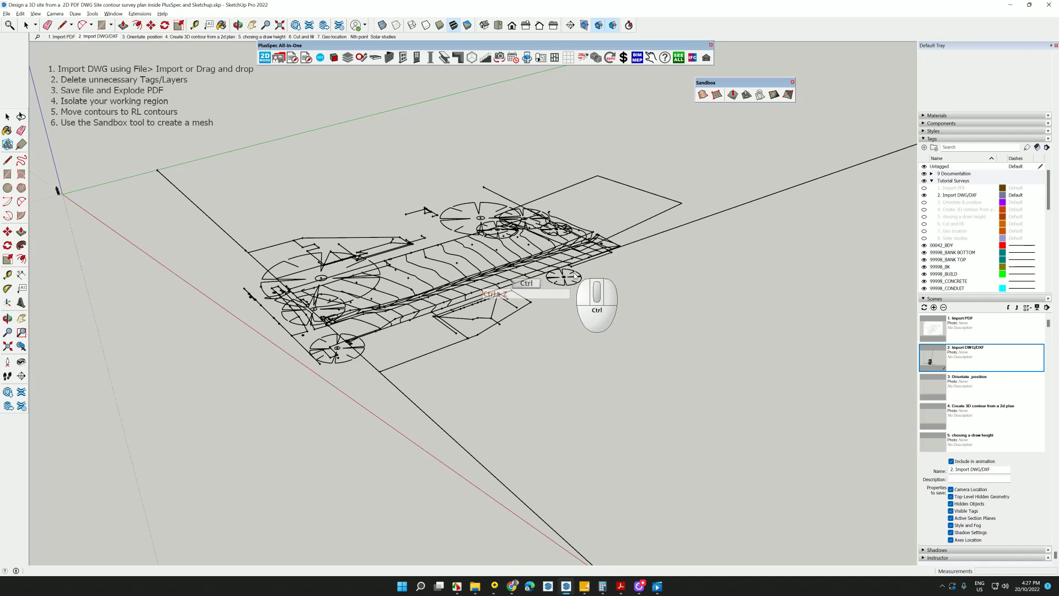
pyautogui.hotkey('ctrl', 'z')
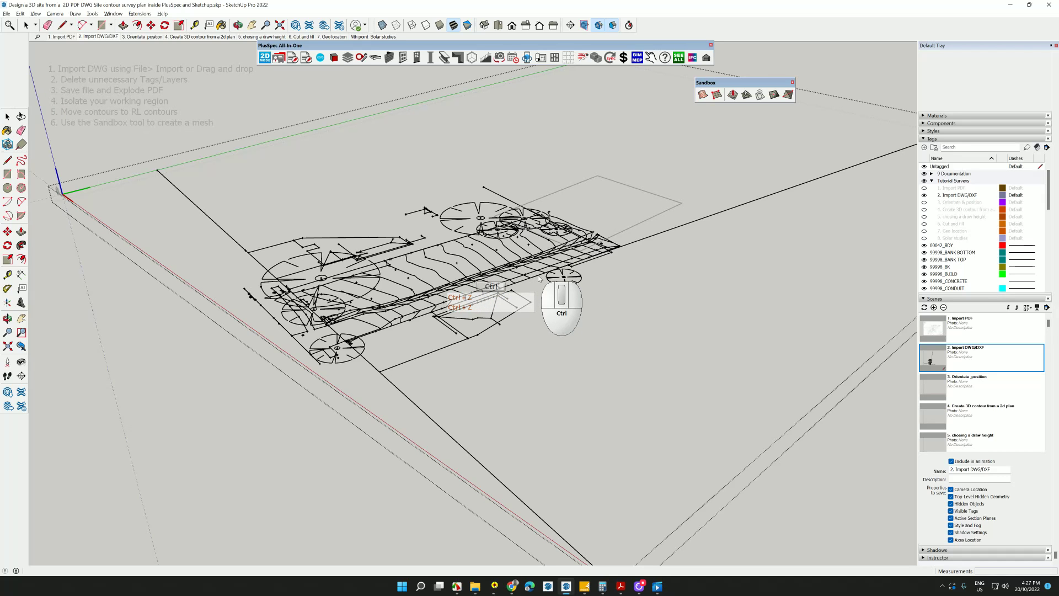
pyautogui.press('Escape')
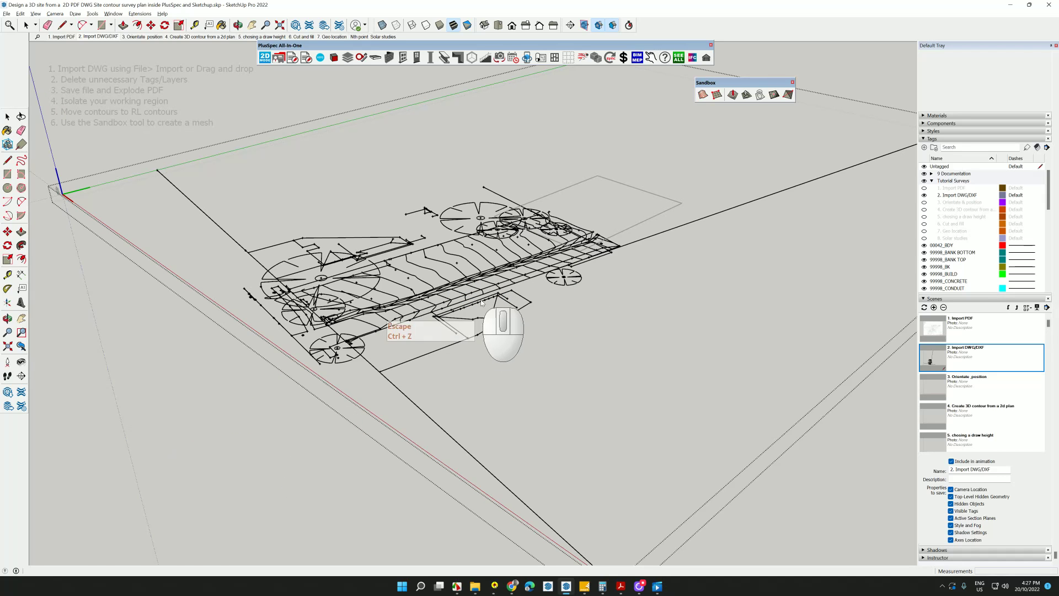
# Select the existing 99998-DETAIL.dwg component, open it for editing, and select a contour segment to check its tag.
pyautogui.moveTo(480, 266); pyautogui.dragTo(333, 459, button='middle')
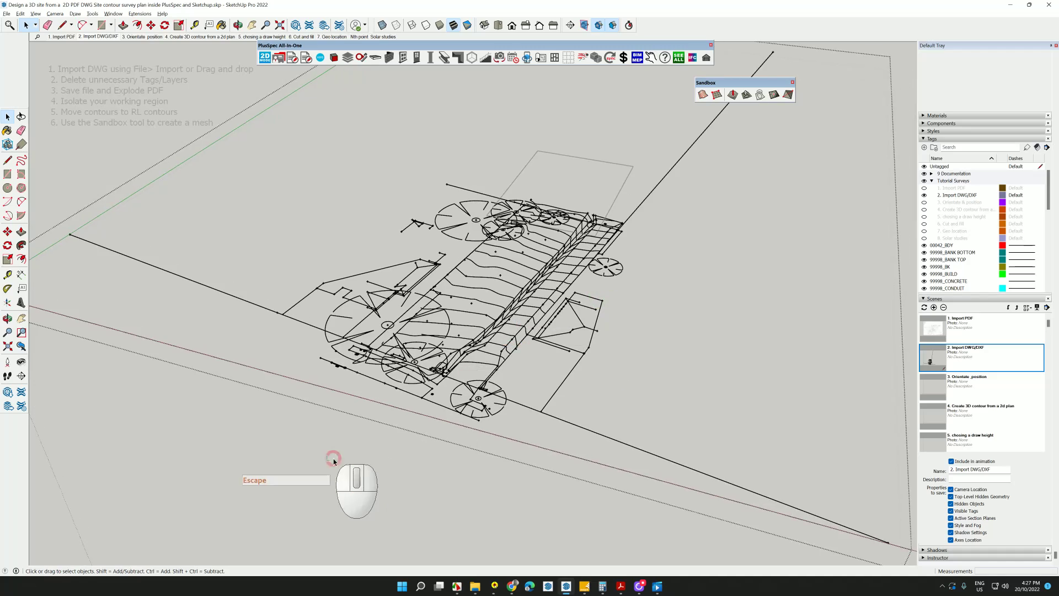
pyautogui.scroll(5, 502, 345)
pyautogui.click(493, 303)
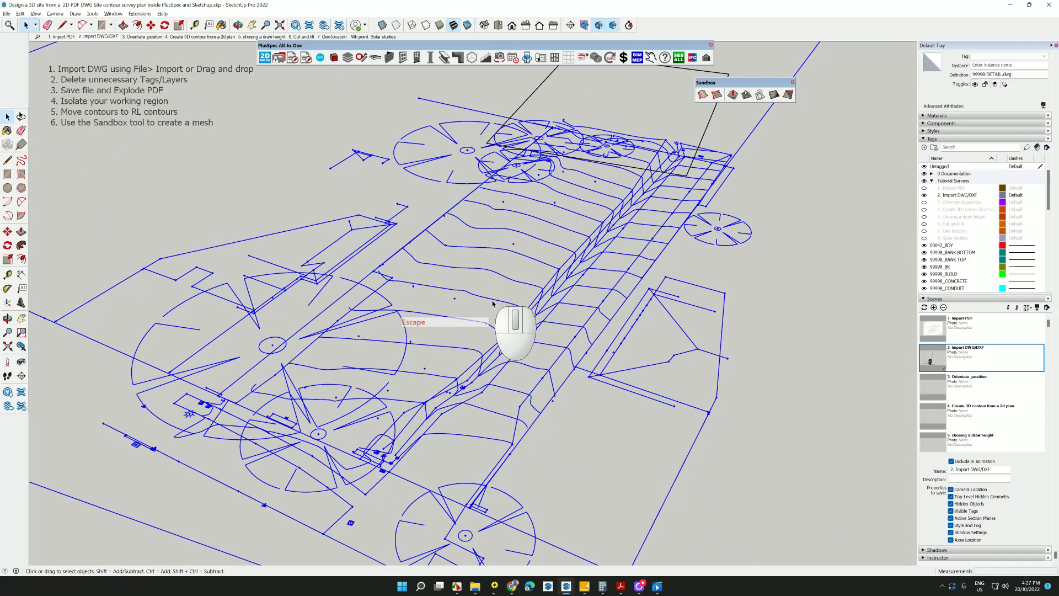
pyautogui.scroll(-3, 493, 302)
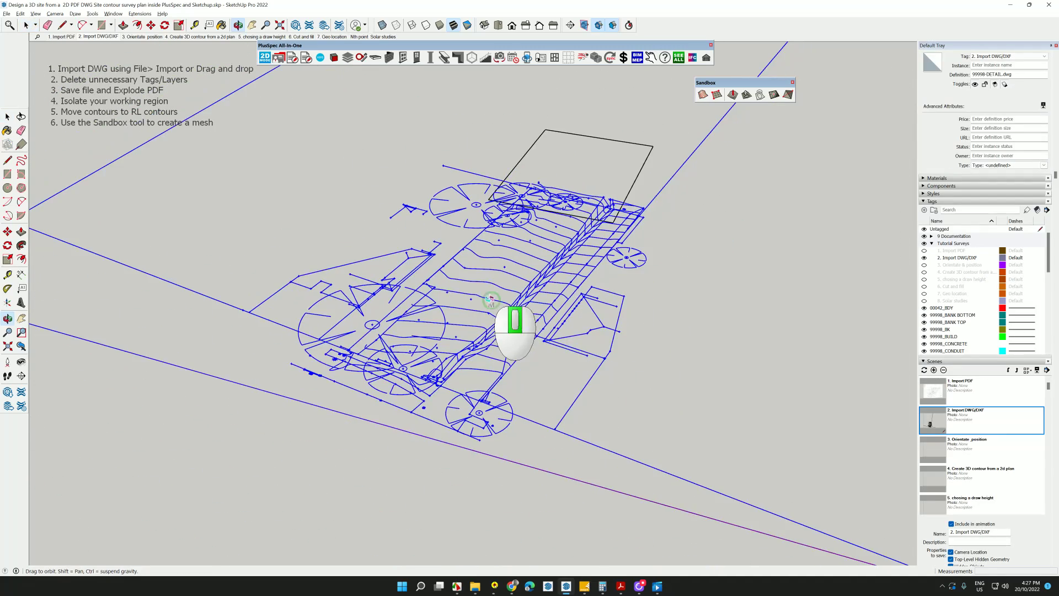
pyautogui.moveTo(492, 302); pyautogui.dragTo(524, 346, button='middle')
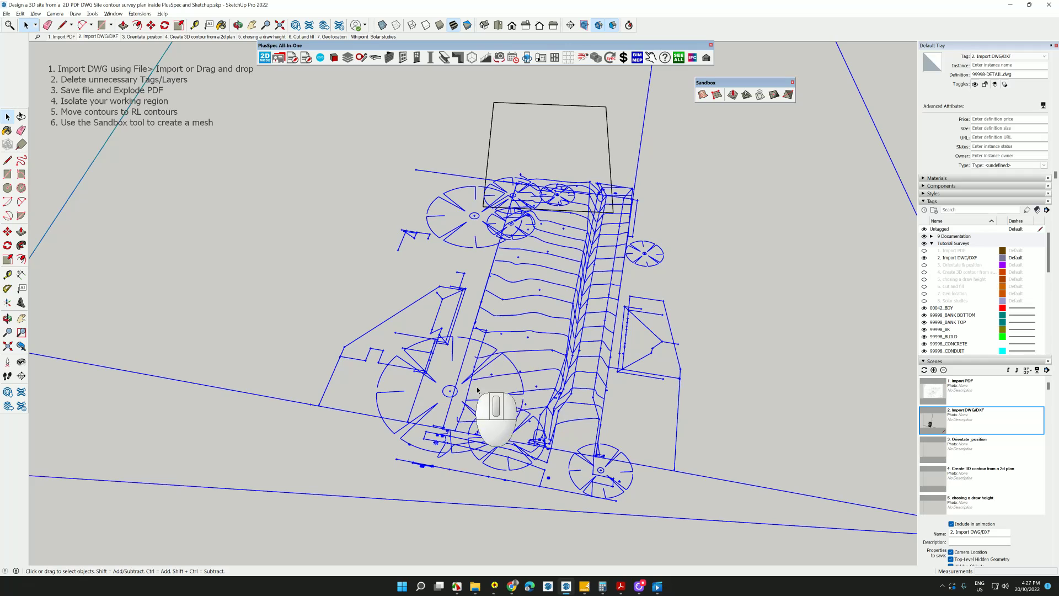
pyautogui.doubleClick(511, 302)
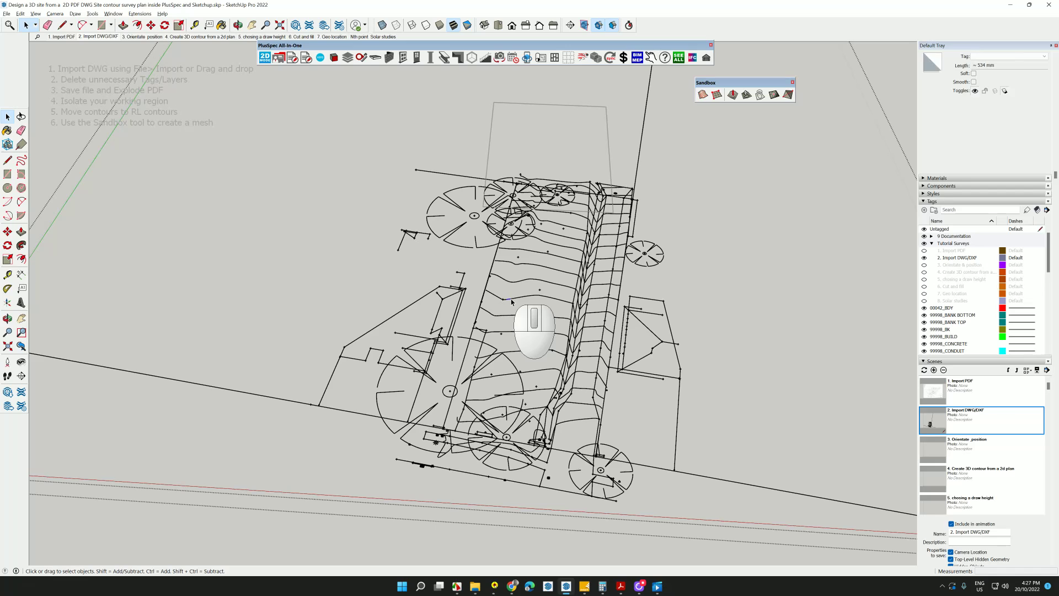
pyautogui.click(625, 247)
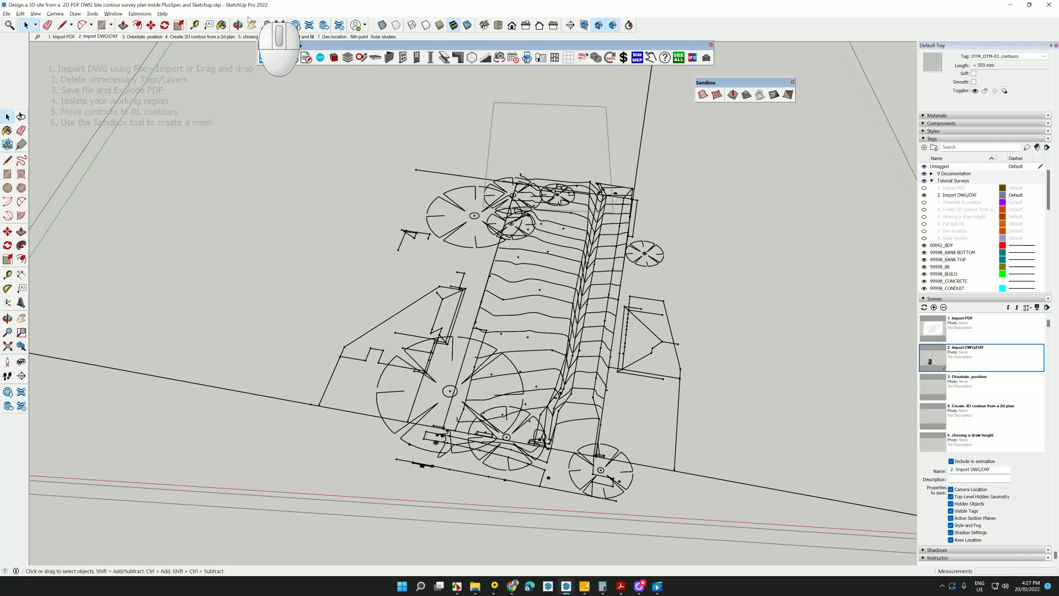
# Check which sections are enabled in the Default Tray and turn off Instructor.
pyautogui.click(114, 14)
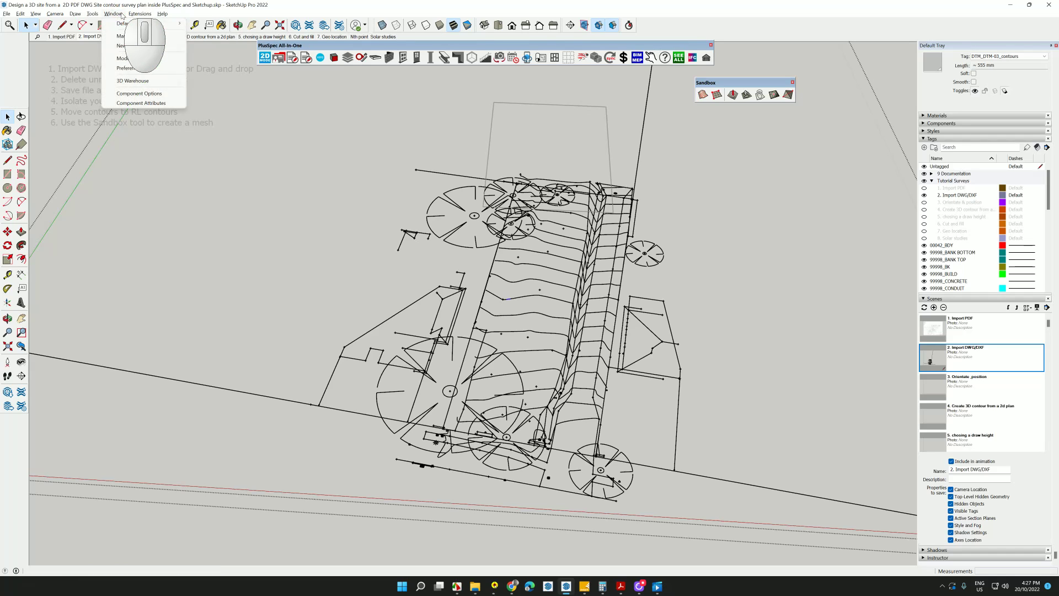
pyautogui.moveTo(128, 23)
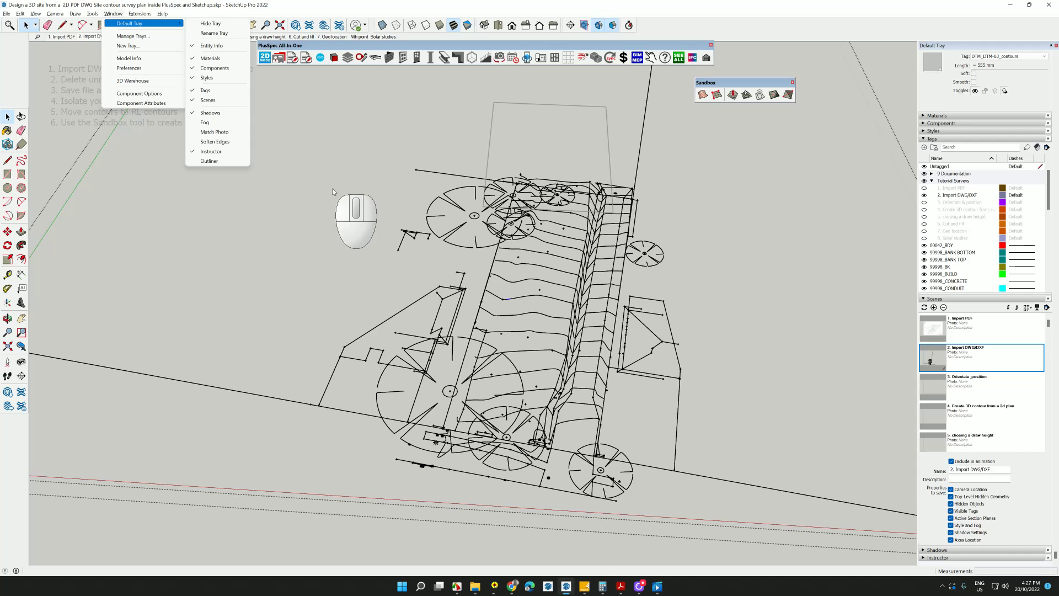
pyautogui.click(211, 151)
pyautogui.click(676, 247)
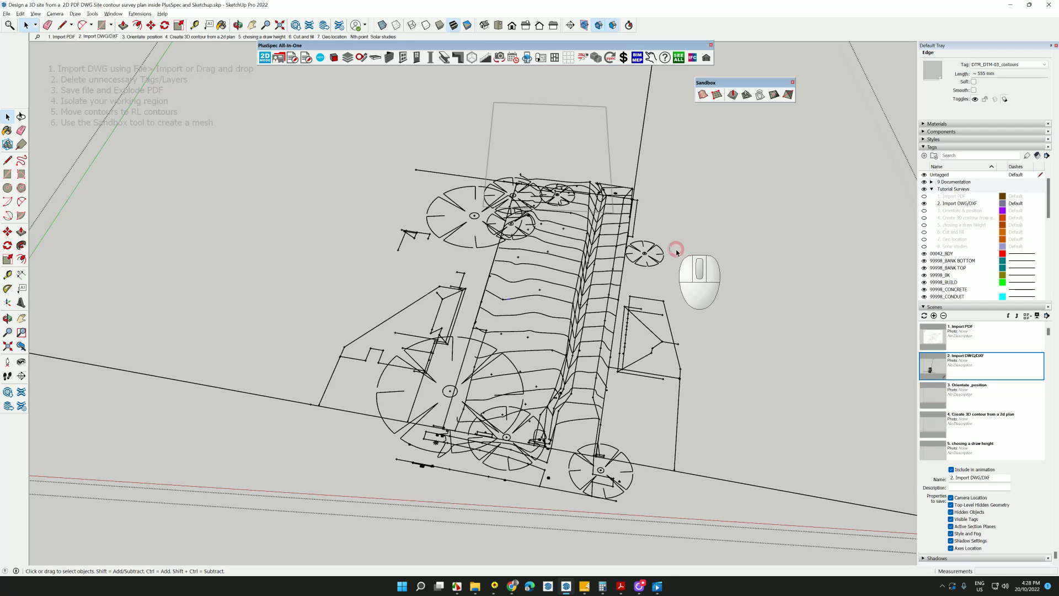
# Filter the tags by "dtm", toggle DTM_DTM-03_contours to check which lines it controls, leave it hidden, and clear the filter.
pyautogui.click(563, 249)
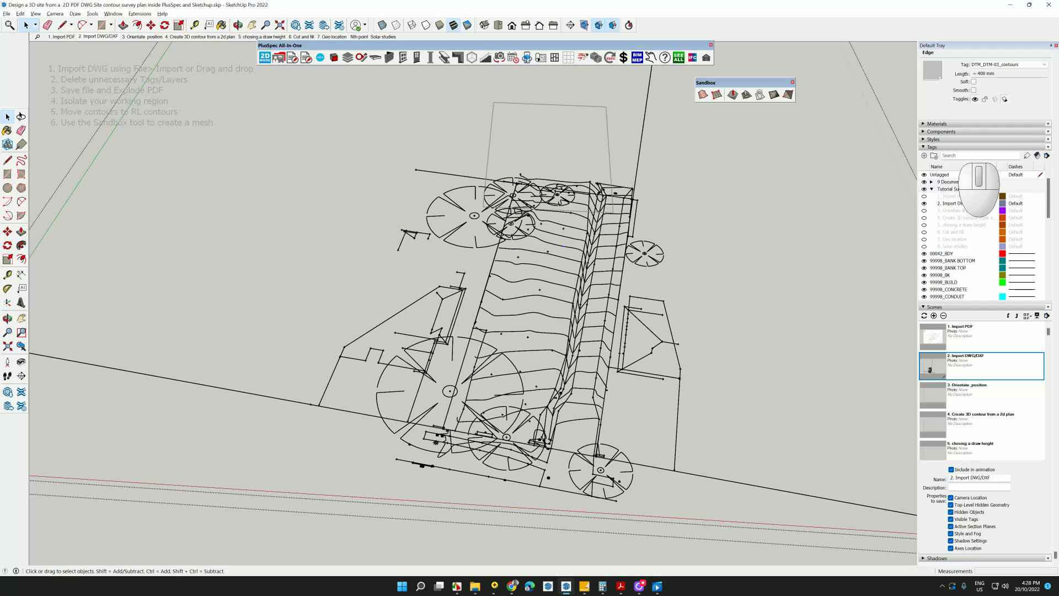
pyautogui.click(955, 157)
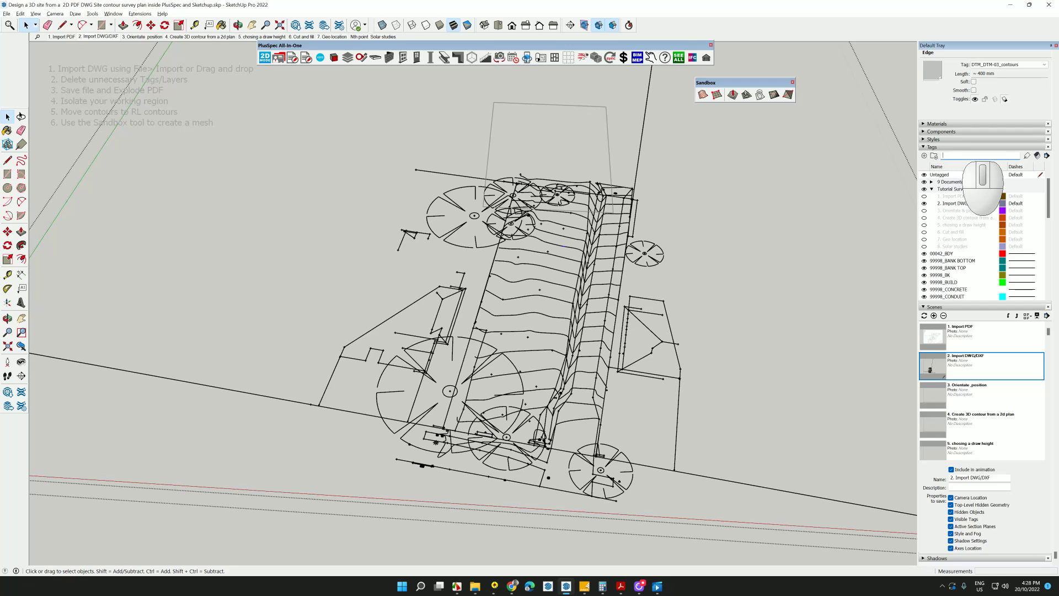
pyautogui.write('dtm')
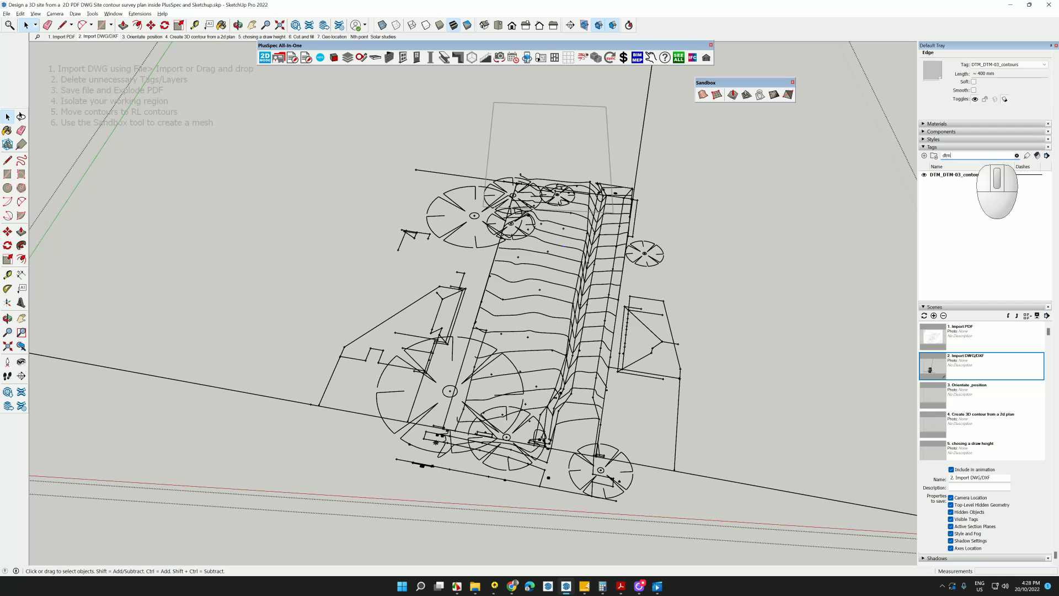
pyautogui.click(924, 175)
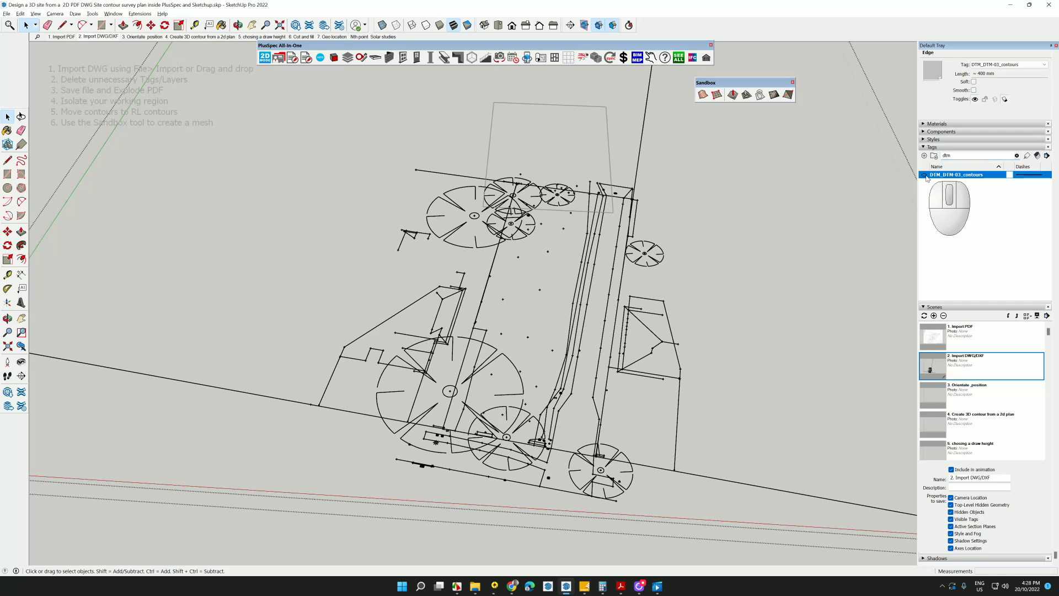
pyautogui.click(925, 175)
pyautogui.click(925, 175)
pyautogui.click(926, 175)
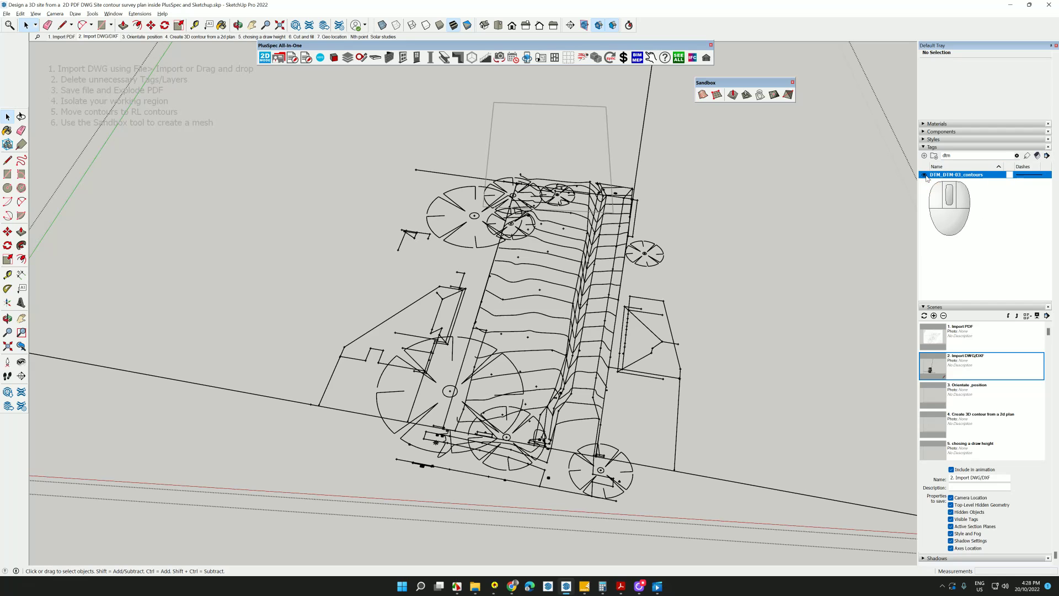
pyautogui.click(925, 175)
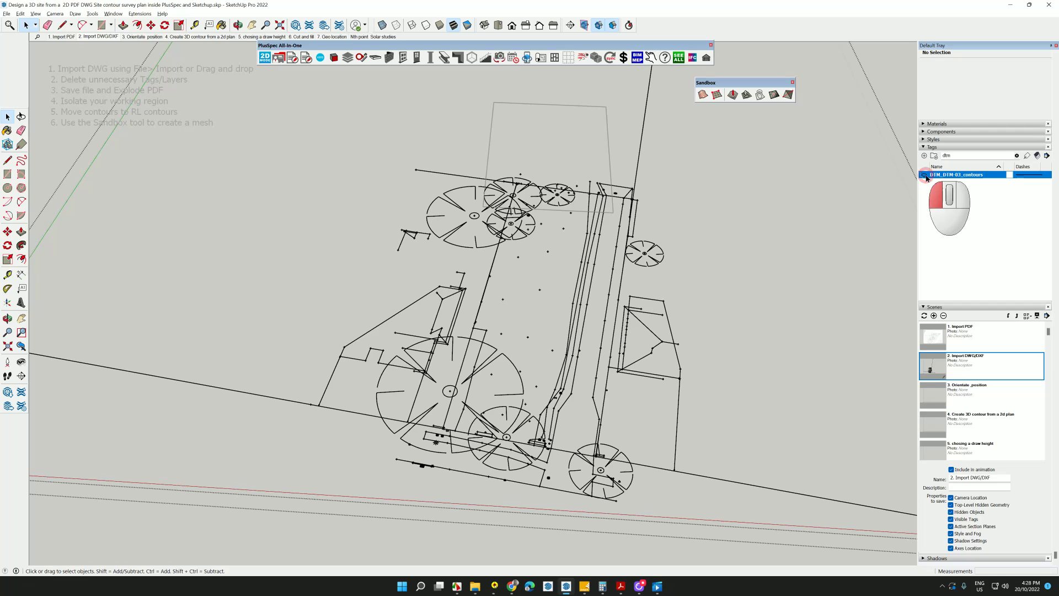
pyautogui.click(925, 175)
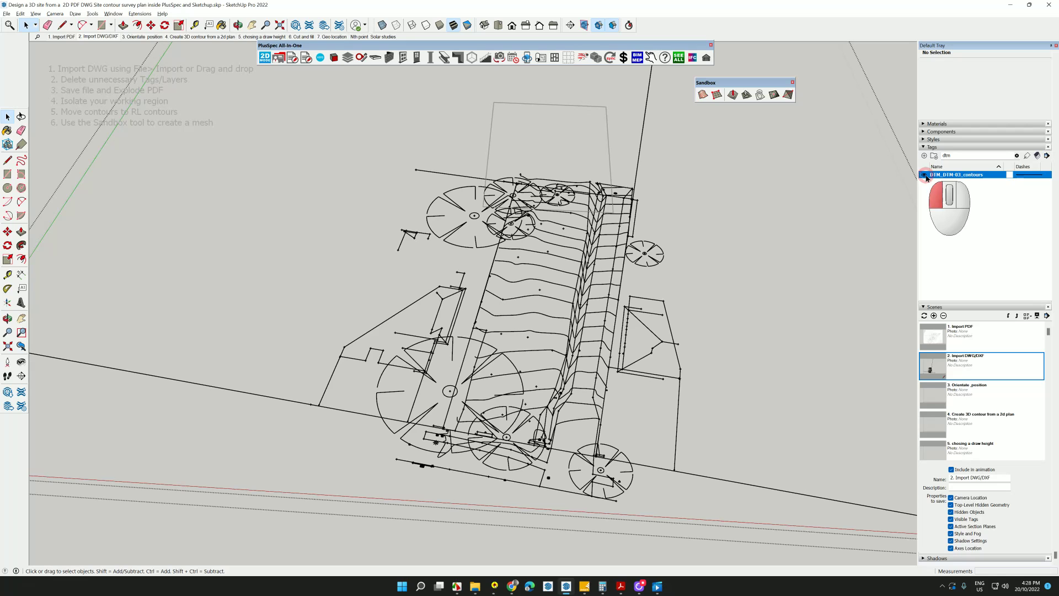
pyautogui.click(925, 175)
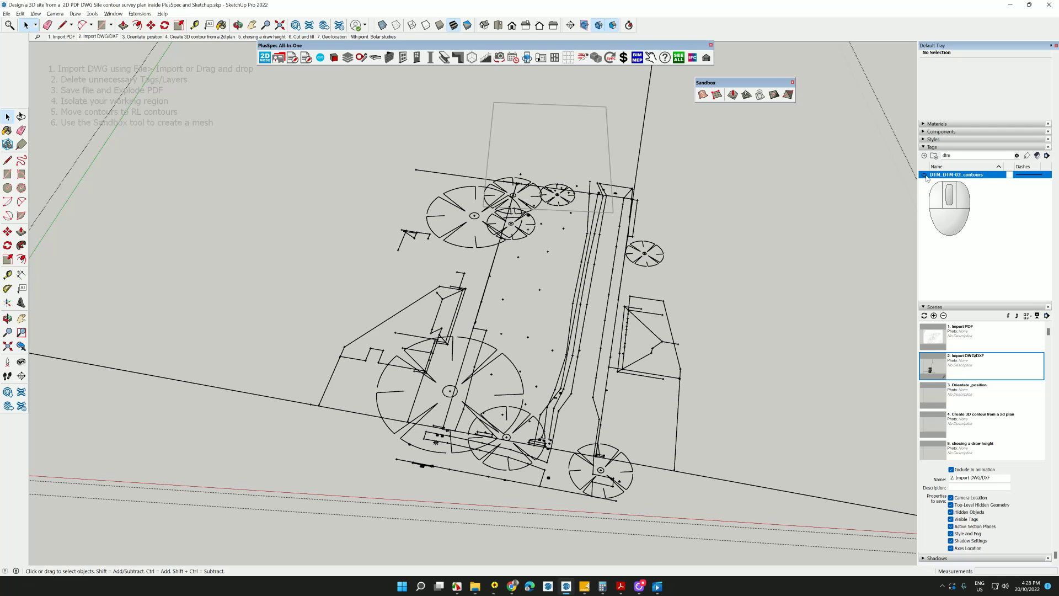
pyautogui.click(1017, 155)
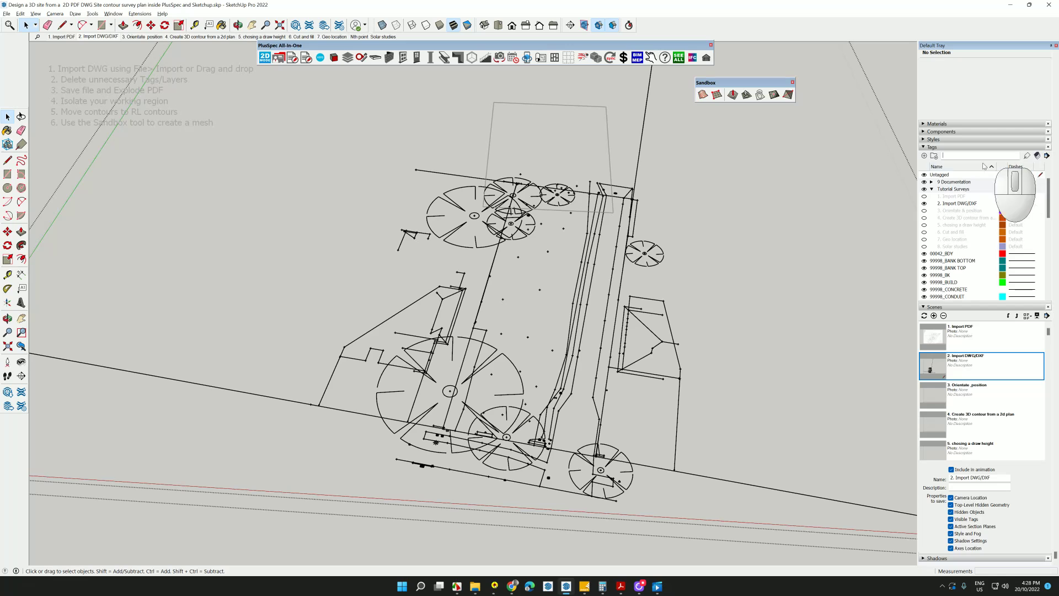
# Select a site boundary line to identify its tag and hide the 00042_BDY tag.
pyautogui.click(493, 258)
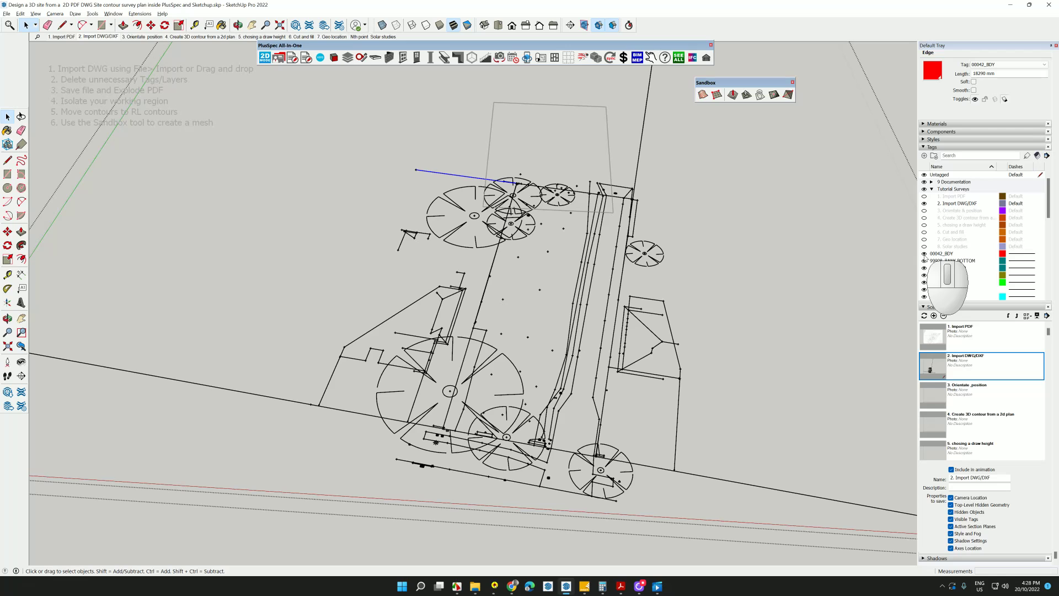
pyautogui.click(925, 254)
pyautogui.scroll(-2, 980, 258)
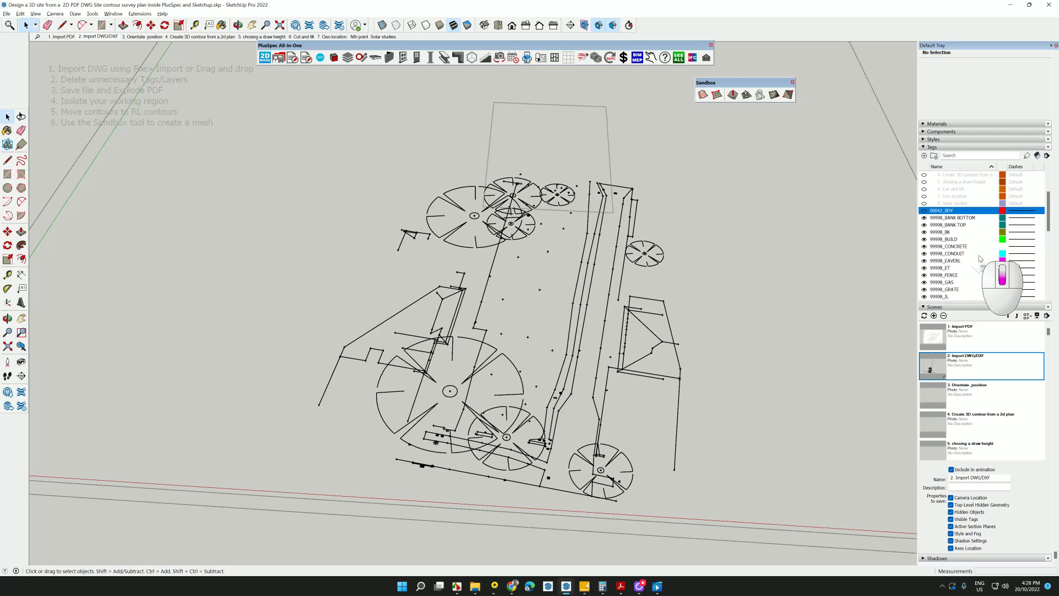
# Delete the tags from 99998_BANK BOTTOM through Roof, except DTM_DTM-03_contours, together with the entities they contain.
pyautogui.scroll(-3, 980, 258)
pyautogui.scroll(1, 978, 258)
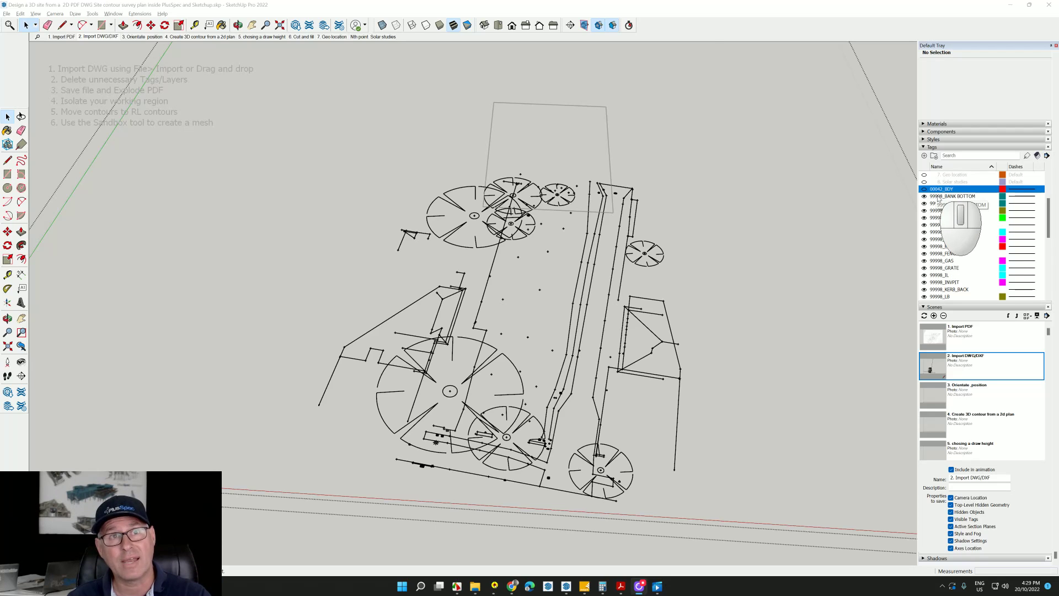
pyautogui.click(955, 198)
pyautogui.scroll(-1, 957, 212)
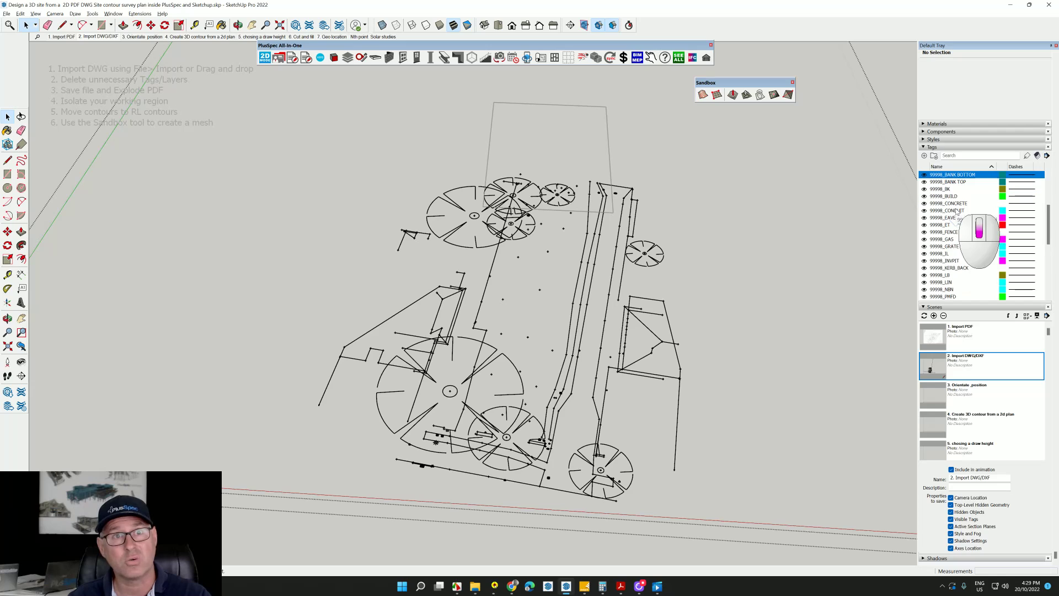
pyautogui.scroll(-1, 958, 211)
pyautogui.scroll(2, 957, 211)
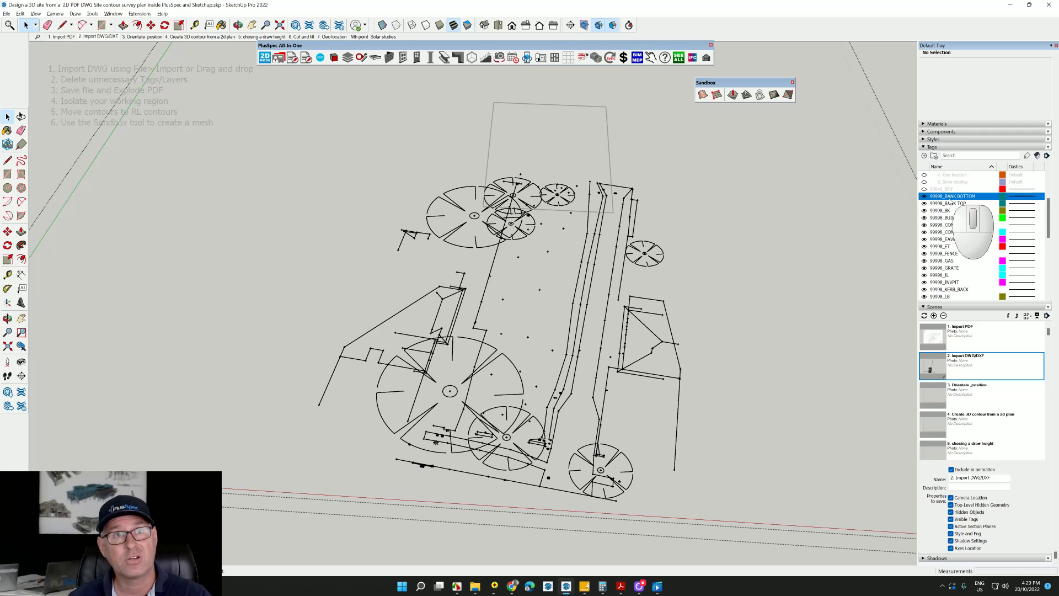
pyautogui.scroll(-8, 948, 198)
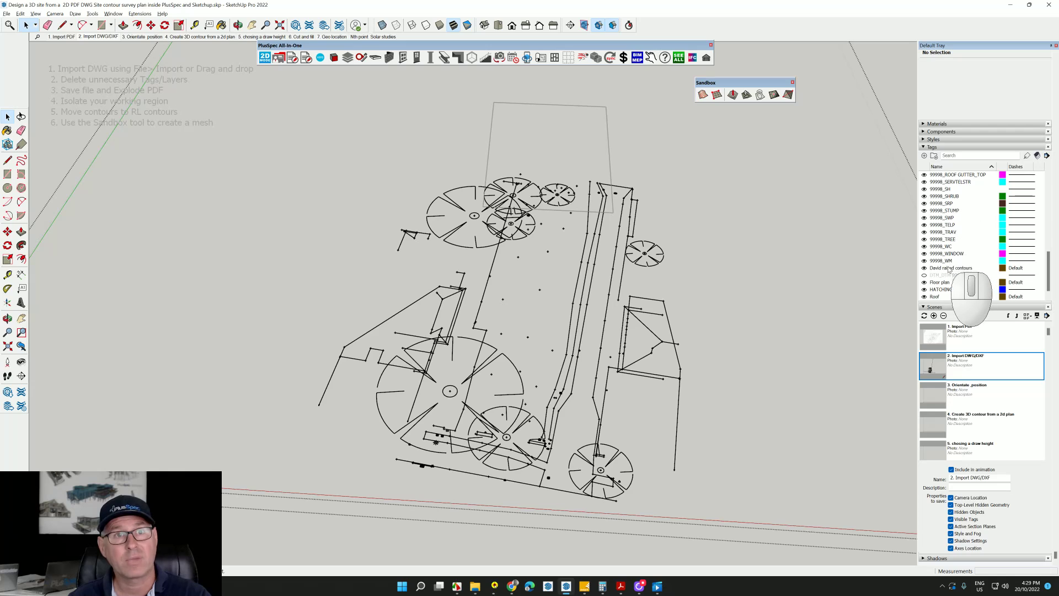
pyautogui.keyDown('shift'); pyautogui.click(944, 268); pyautogui.keyUp('shift')
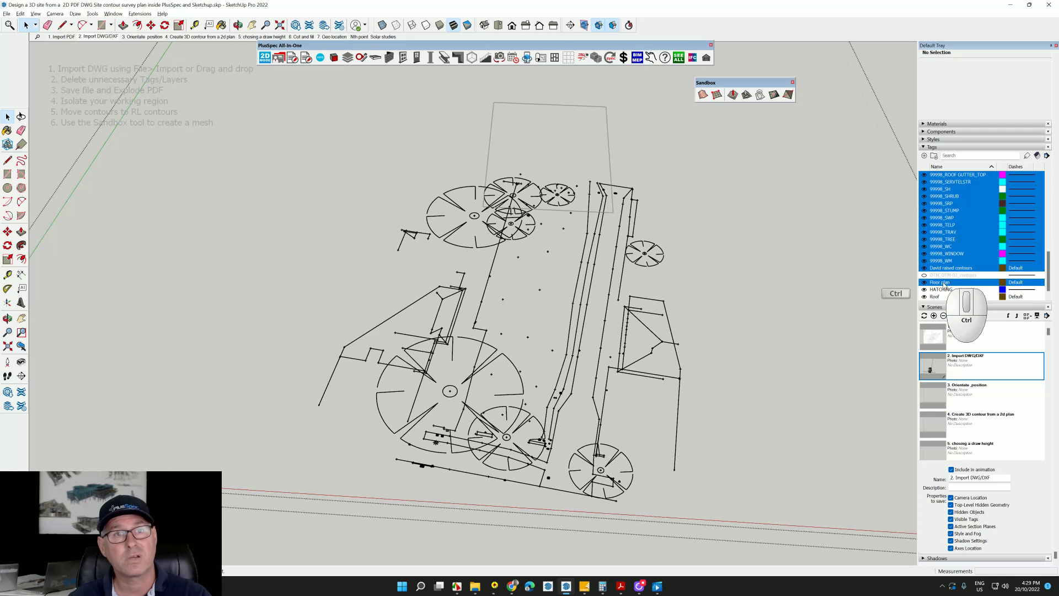
pyautogui.keyDown('ctrl'); pyautogui.click(941, 290); pyautogui.keyUp('ctrl')
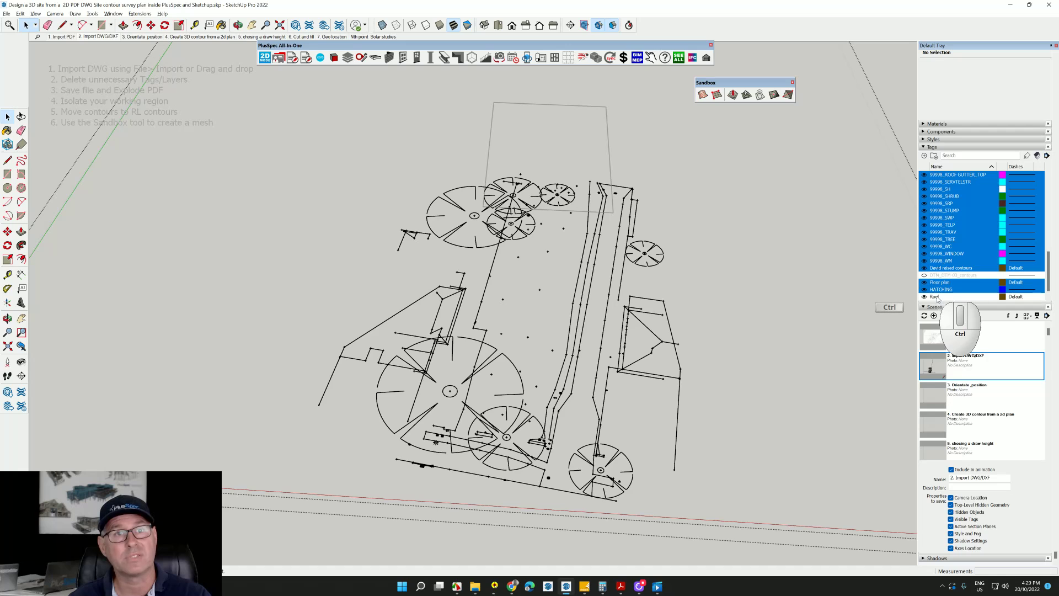
pyautogui.keyDown('ctrl'); pyautogui.click(938, 296); pyautogui.keyUp('ctrl')
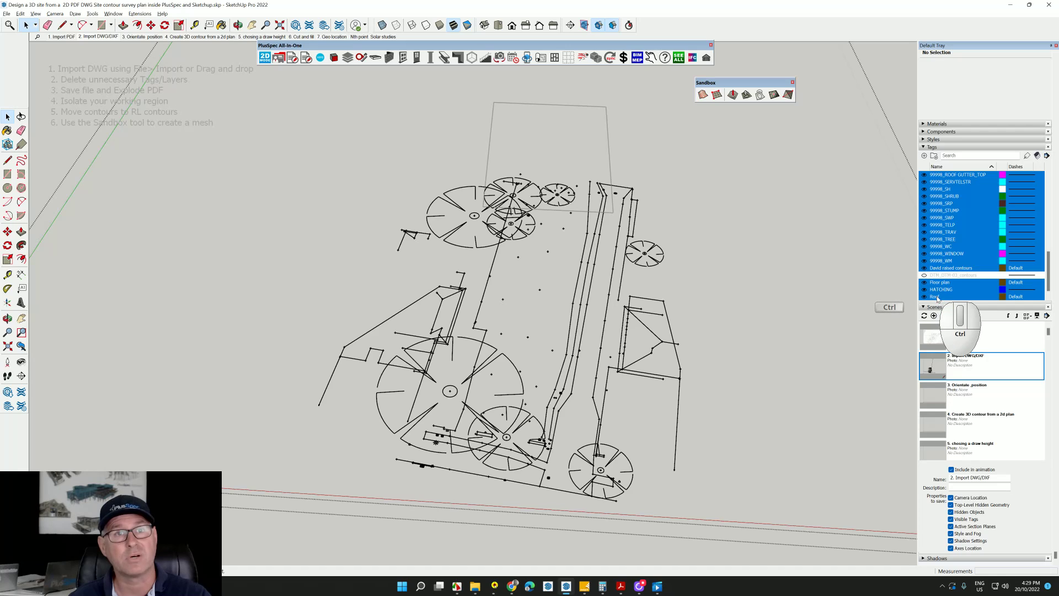
pyautogui.rightClick(948, 235)
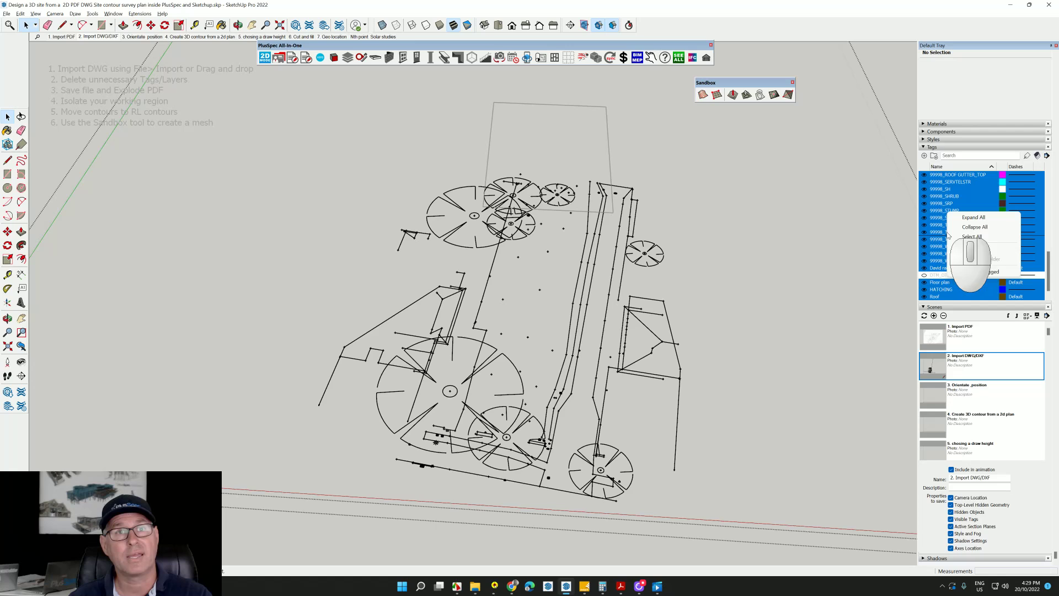
pyautogui.click(993, 251)
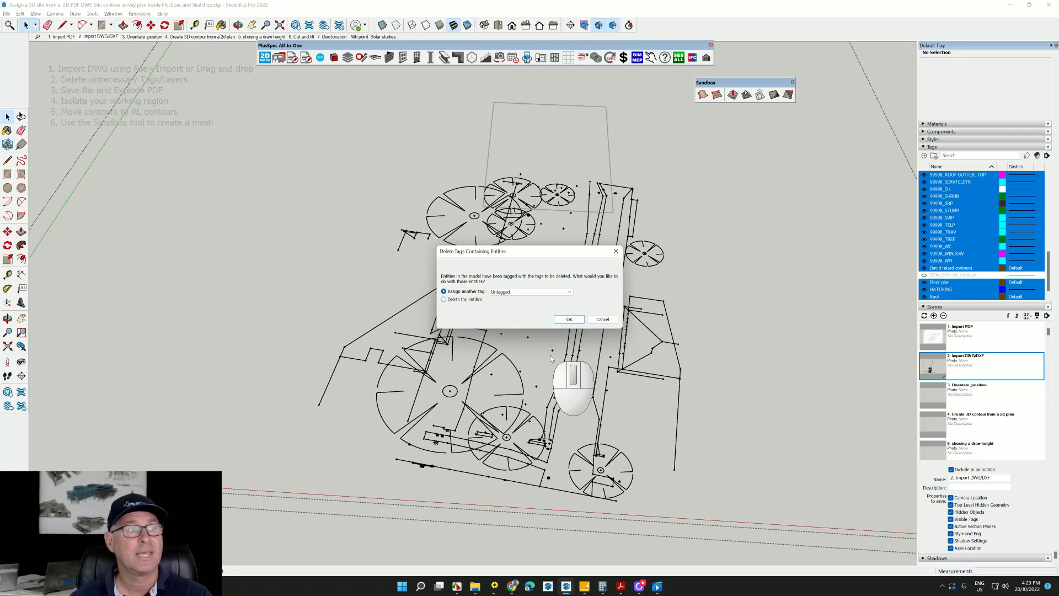
pyautogui.click(444, 299)
pyautogui.click(569, 319)
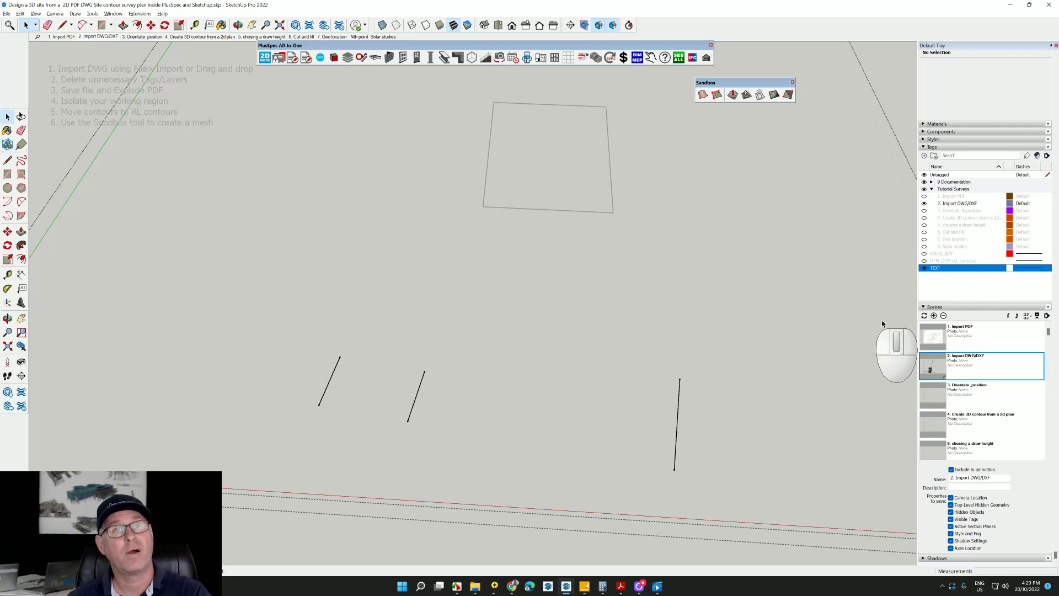
# Clear the tag selection and make the 00042_BDY and DTM_DTM-03_contours tags visible.
pyautogui.click(941, 288)
pyautogui.press('Escape')
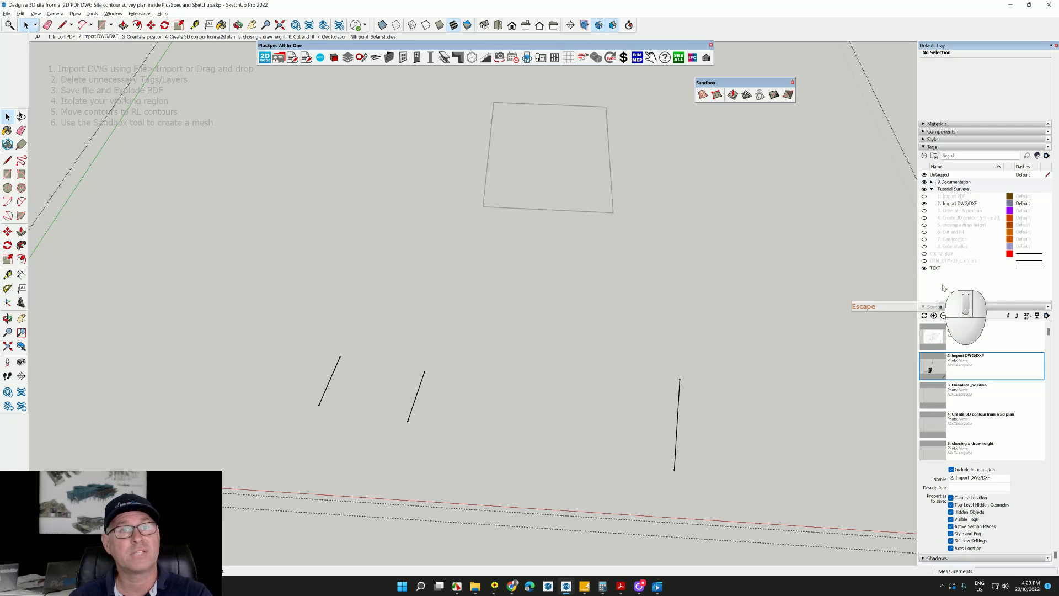
pyautogui.click(924, 254)
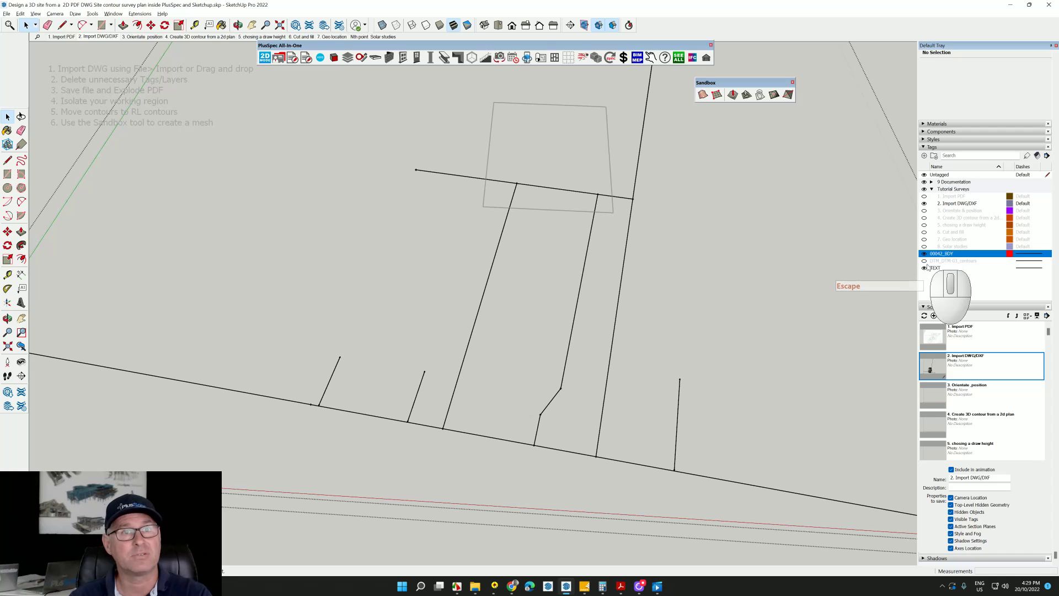
pyautogui.click(924, 261)
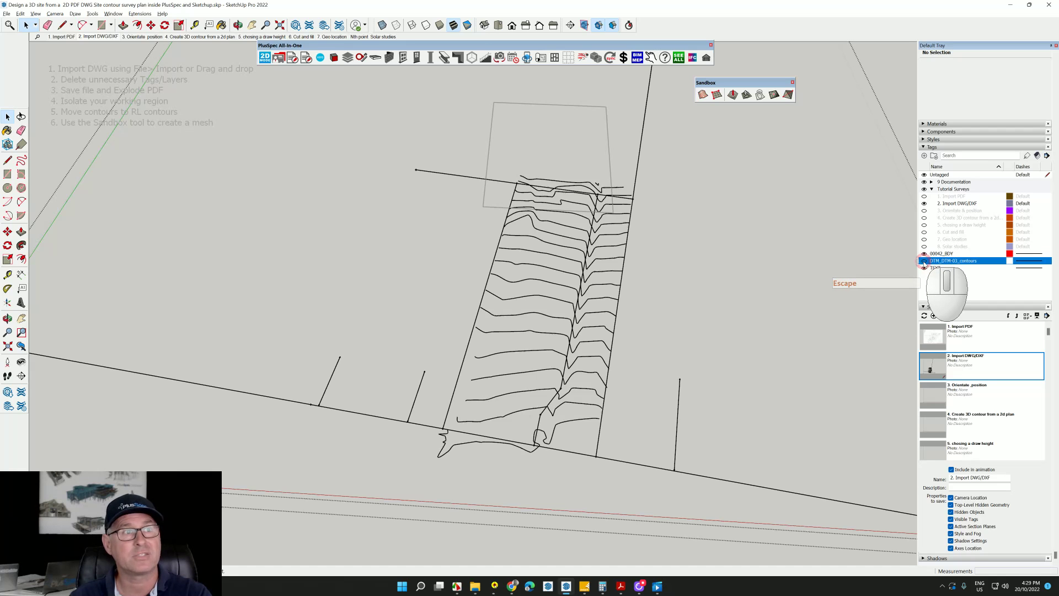
# Select a segment of a contour near the front boundary and its whole connected line to inspect them.
pyautogui.moveTo(552, 292); pyautogui.dragTo(577, 280, button='middle')
pyautogui.scroll(2, 579, 287)
pyautogui.scroll(1, 582, 292)
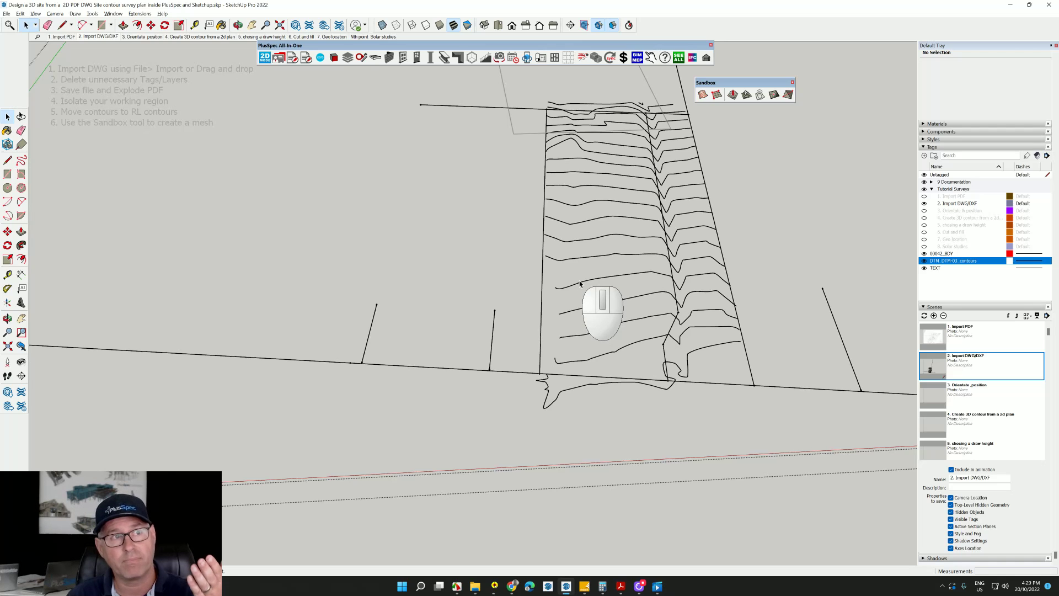
pyautogui.click(587, 285)
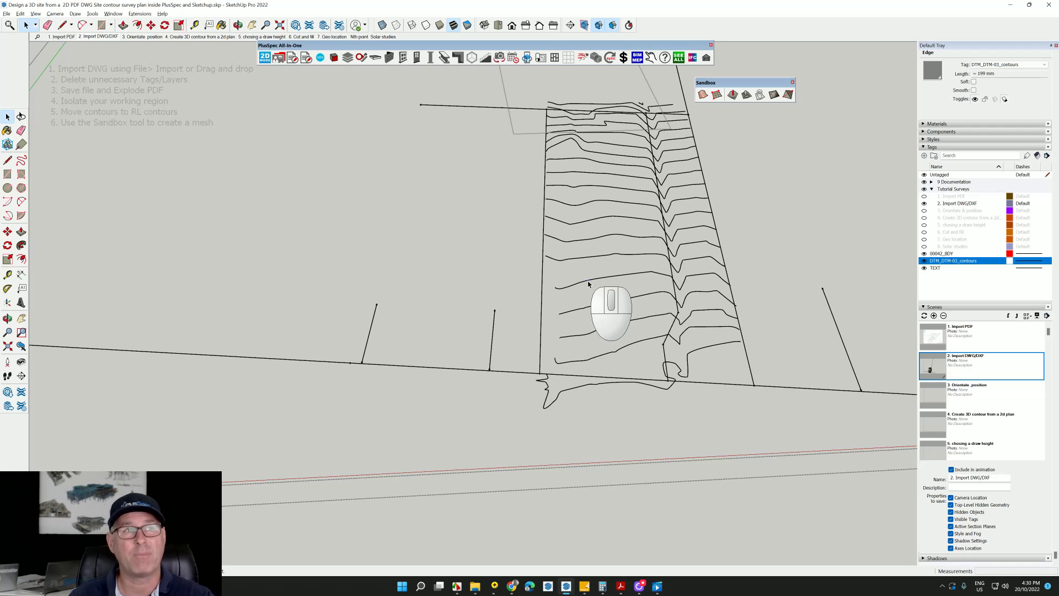
pyautogui.moveTo(588, 284); pyautogui.dragTo(395, 246, button='middle')
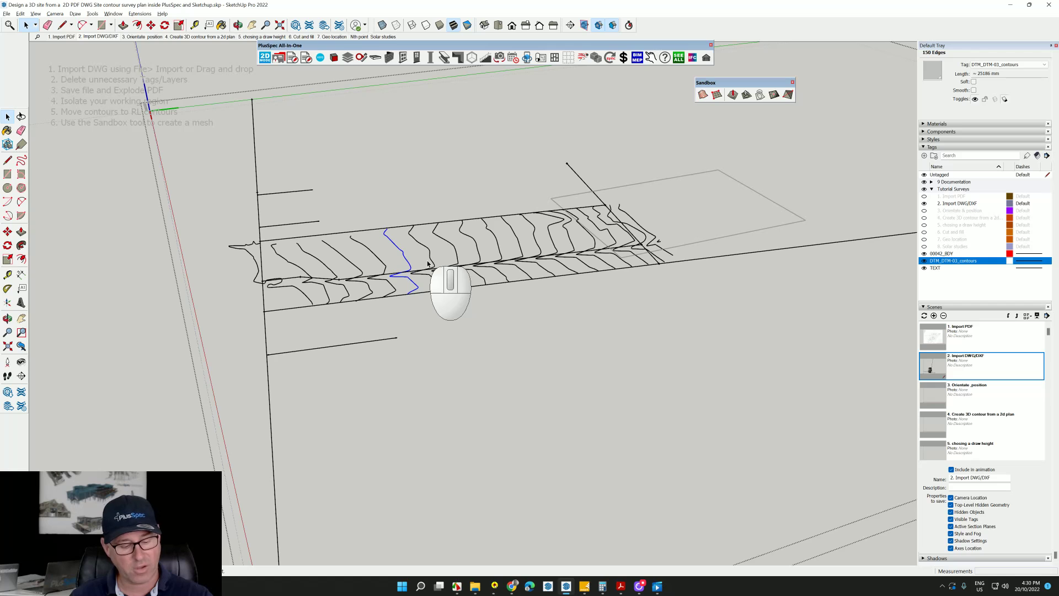
# Copy all the linework inside the component, close the component, and paste the copy in place outside it.
pyautogui.hotkey('ctrl', 'a')
pyautogui.scroll(-5, 447, 264)
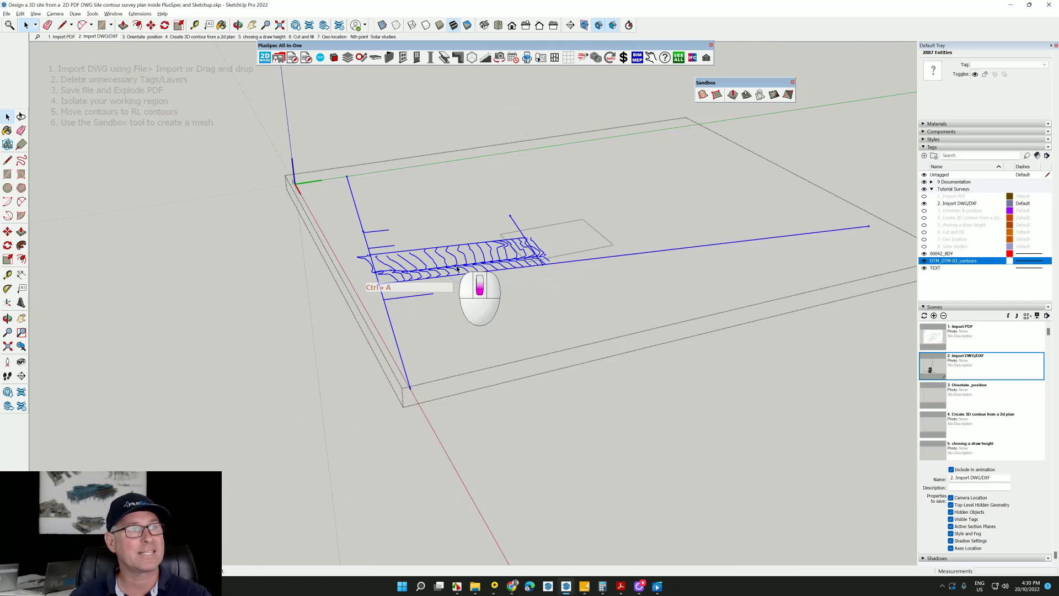
pyautogui.moveTo(457, 263); pyautogui.dragTo(581, 239, button='middle')
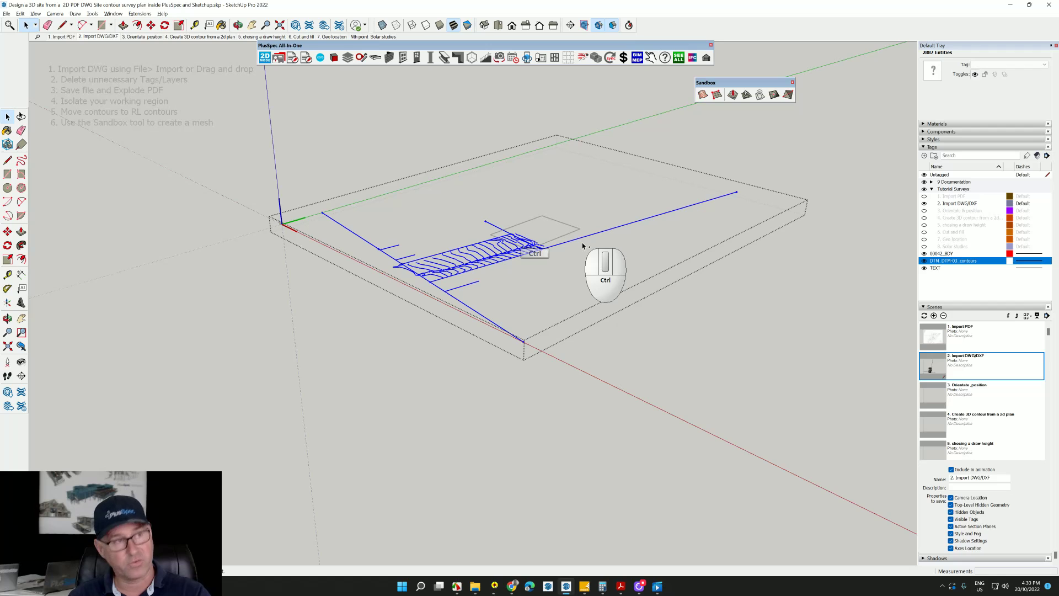
pyautogui.hotkey('ctrl', 'c')
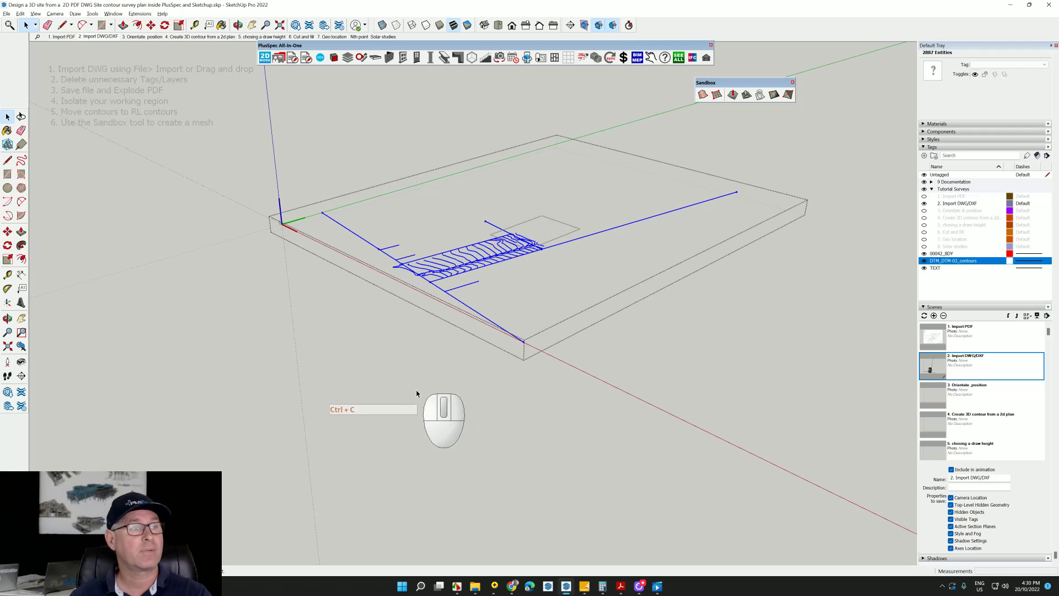
pyautogui.click(365, 410)
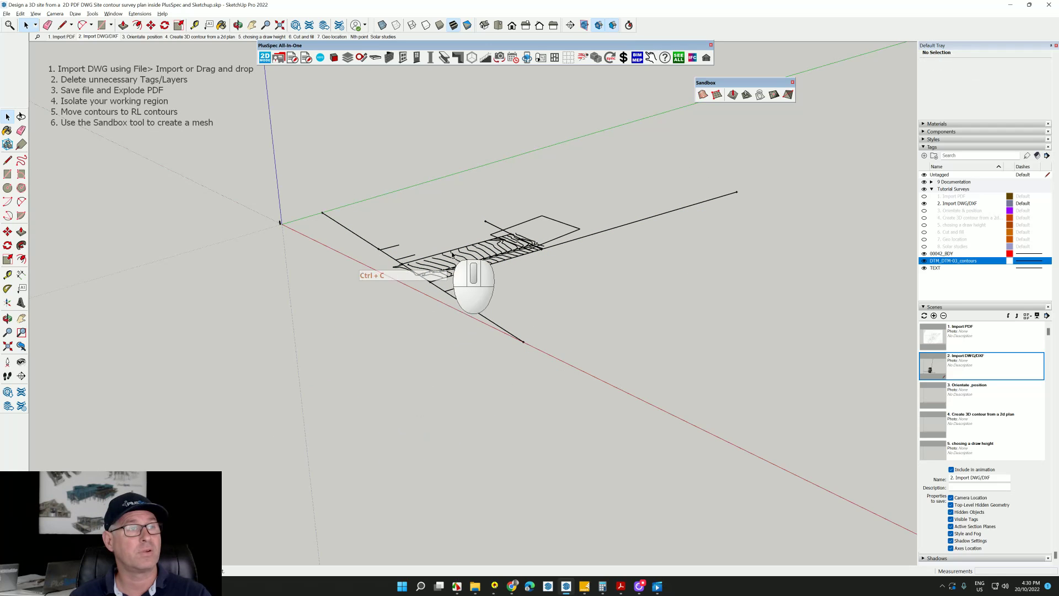
pyautogui.click(341, 331)
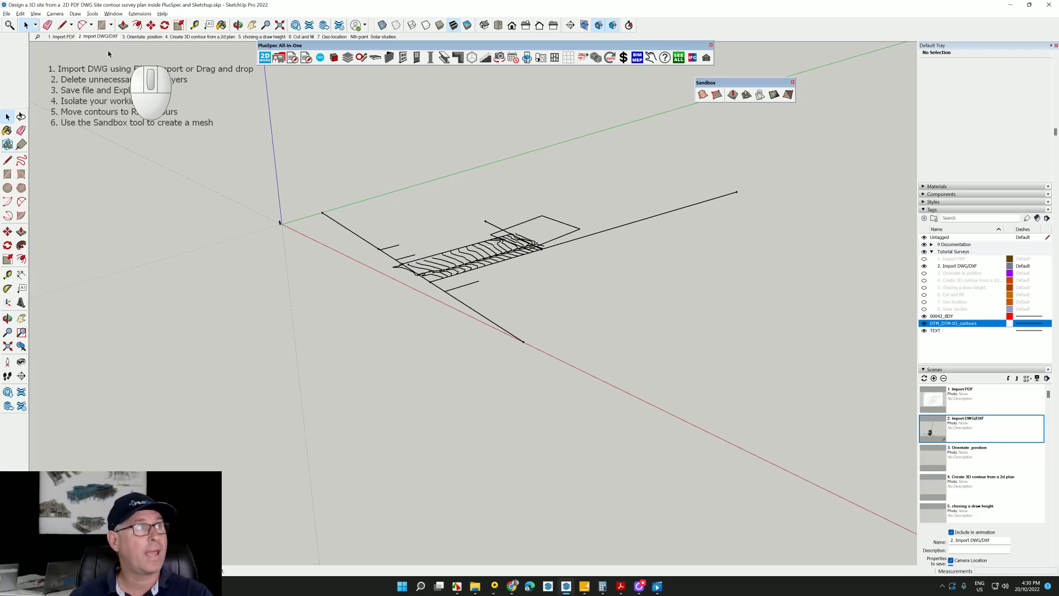
pyautogui.click(21, 14)
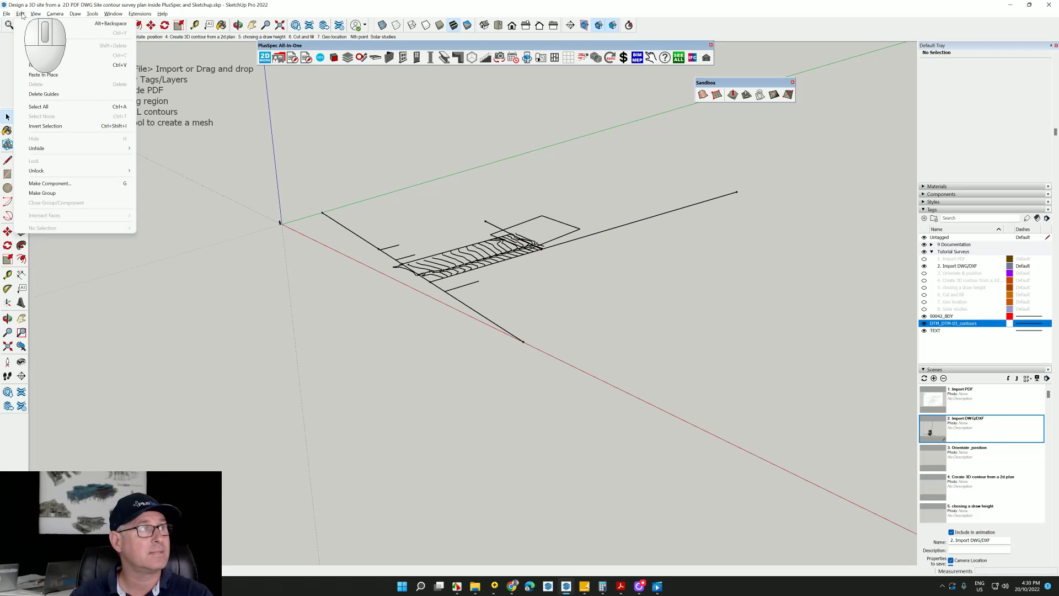
pyautogui.click(43, 74)
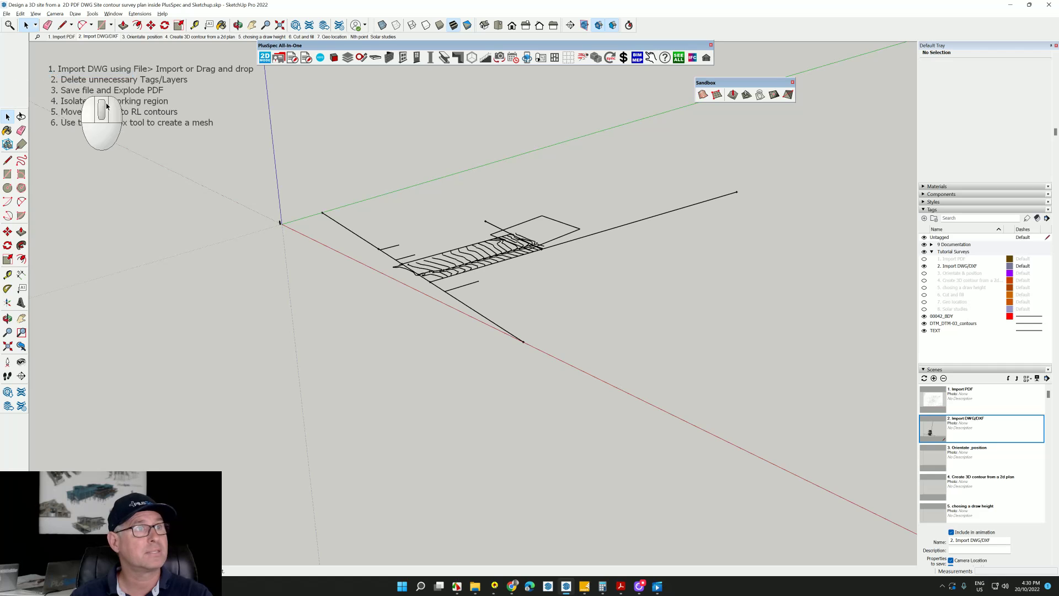
# Make the pasted linework a group and hide that group.
pyautogui.hotkey('ctrl', 'a')
pyautogui.scroll(5, 518, 276)
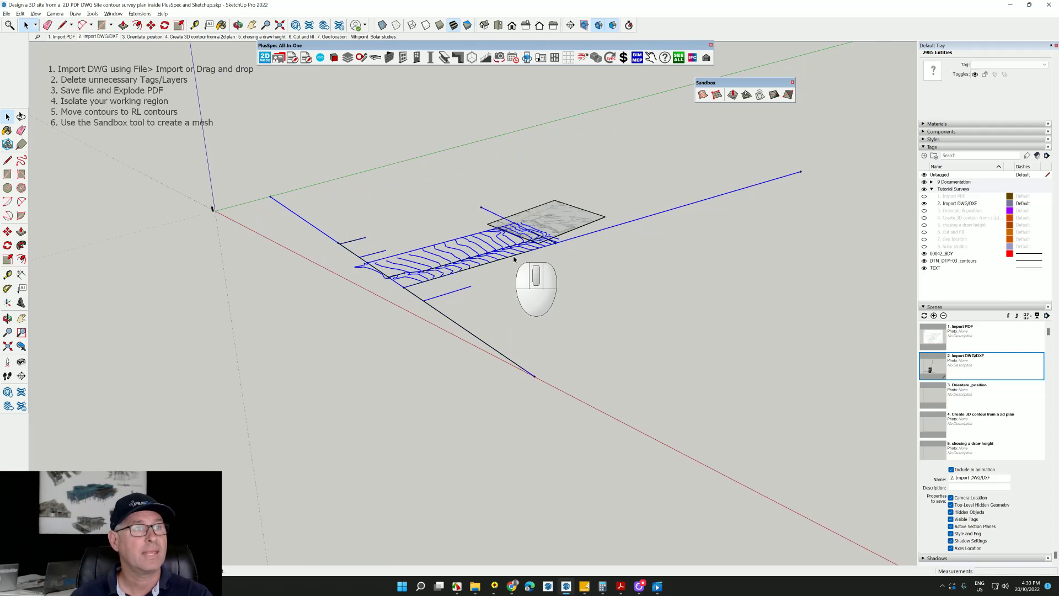
pyautogui.scroll(8, 535, 243)
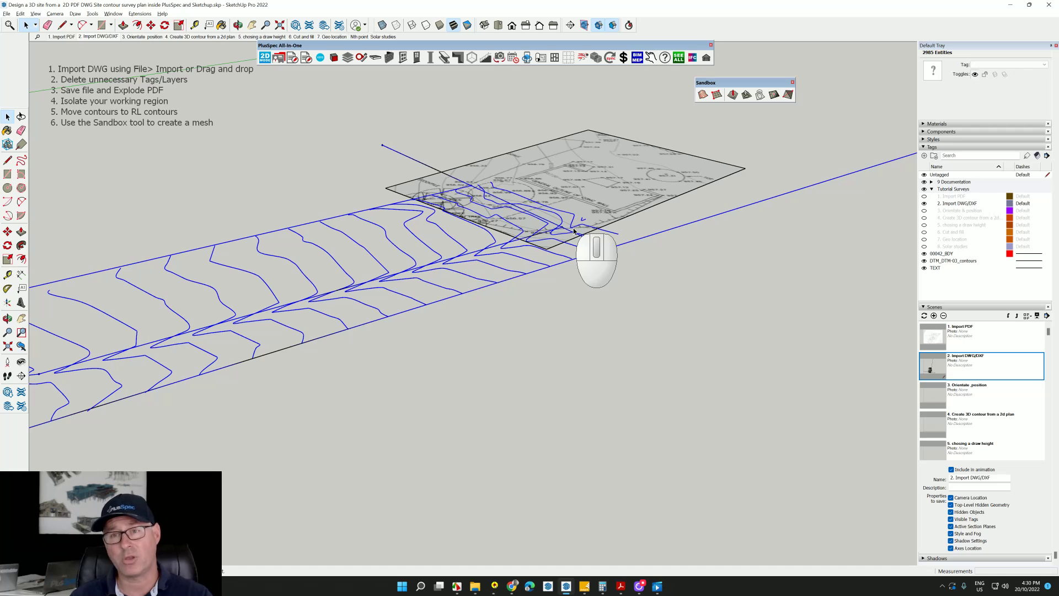
pyautogui.rightClick(610, 236)
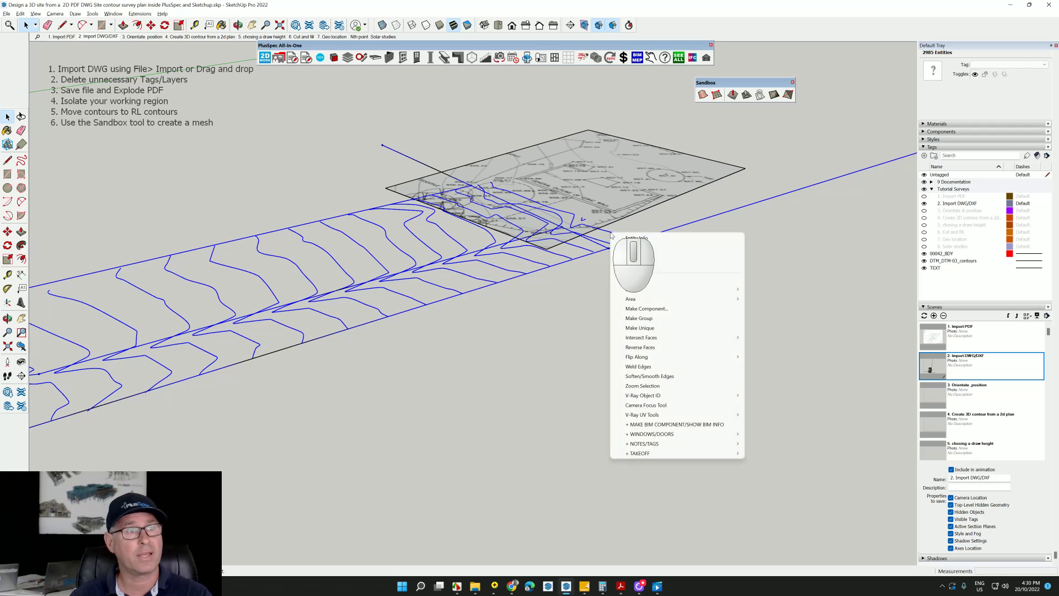
pyautogui.click(657, 318)
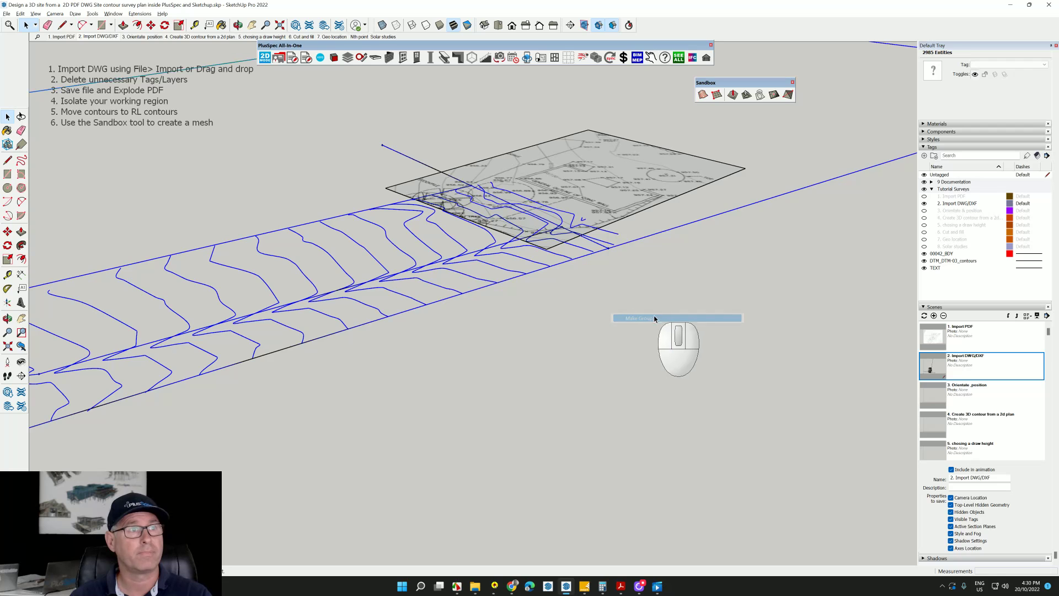
pyautogui.scroll(-5, 607, 291)
pyautogui.moveTo(594, 290); pyautogui.dragTo(674, 282, button='middle')
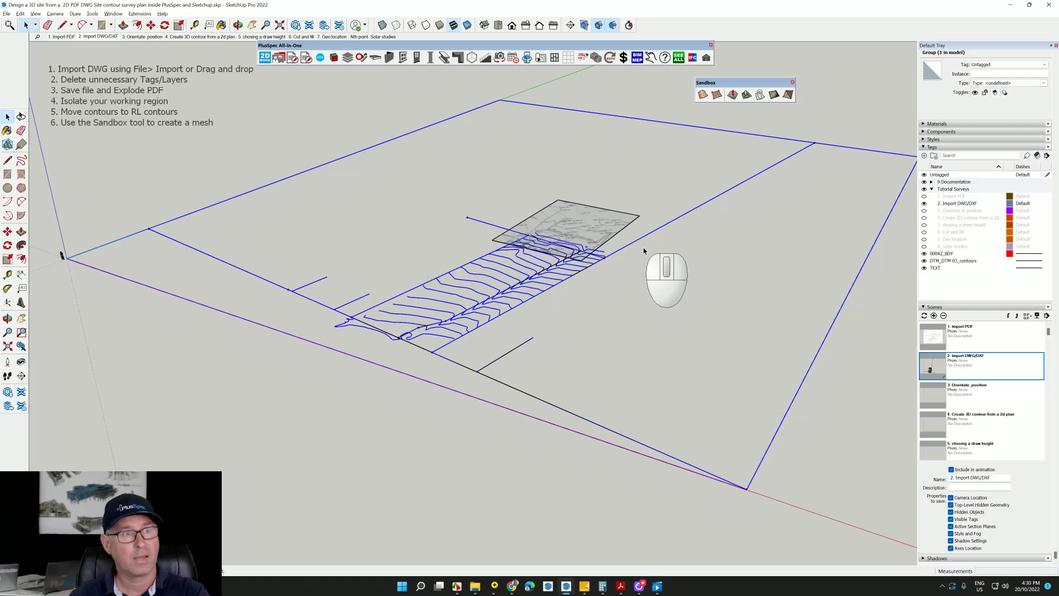
pyautogui.rightClick(607, 259)
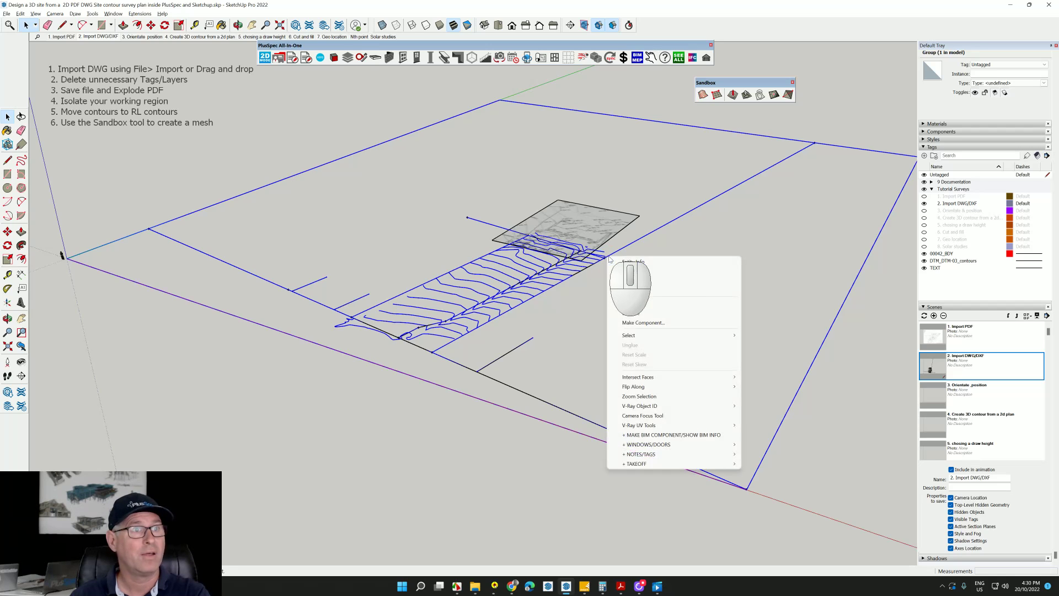
pyautogui.click(655, 282)
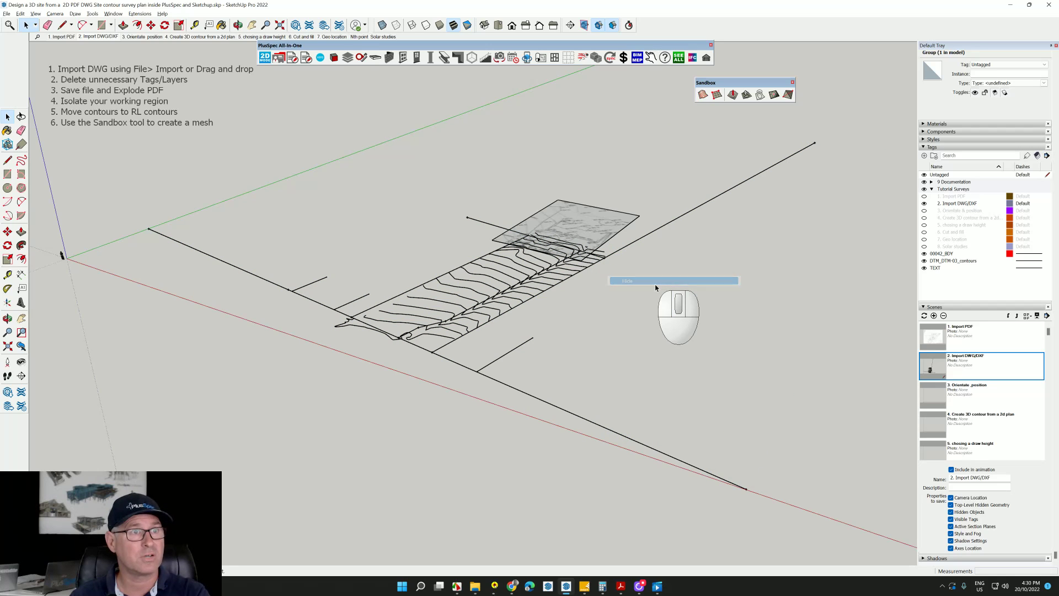
# Inside the 99998-DETAIL.dwg component, delete the boundary line running through the contours and hide the 00042_BDY tag.
pyautogui.click(575, 278)
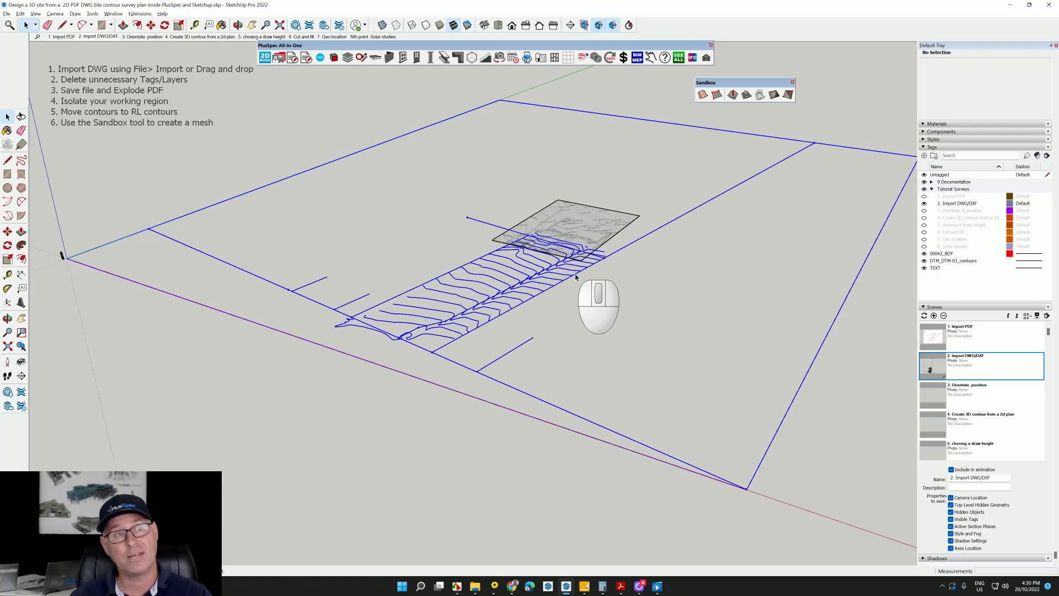
pyautogui.scroll(3, 527, 304)
pyautogui.moveTo(479, 323); pyautogui.dragTo(538, 319, button='middle')
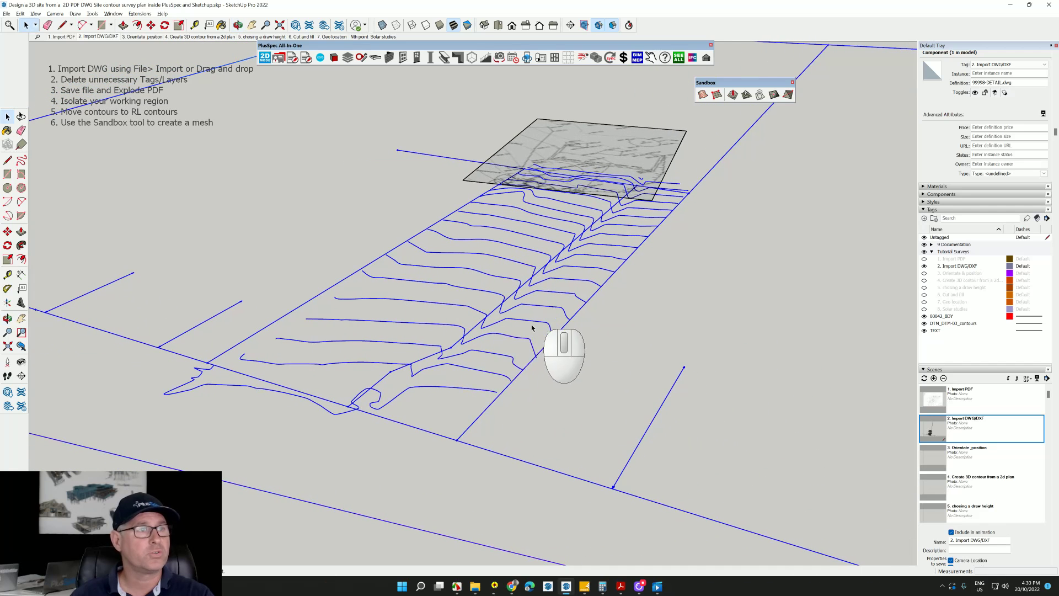
pyautogui.doubleClick(429, 358)
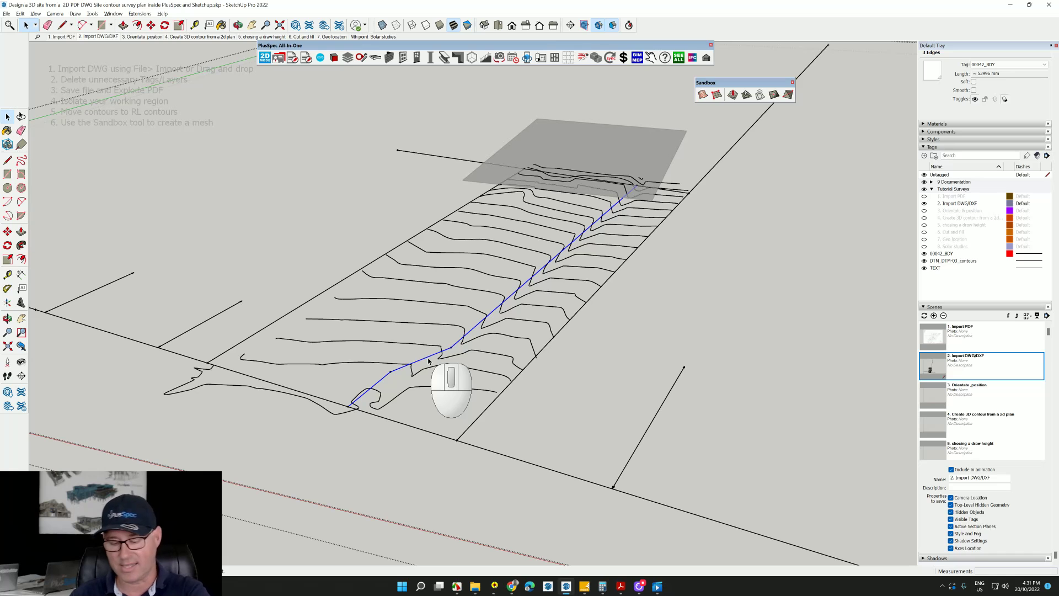
pyautogui.moveTo(449, 373); pyautogui.dragTo(485, 358, button='middle')
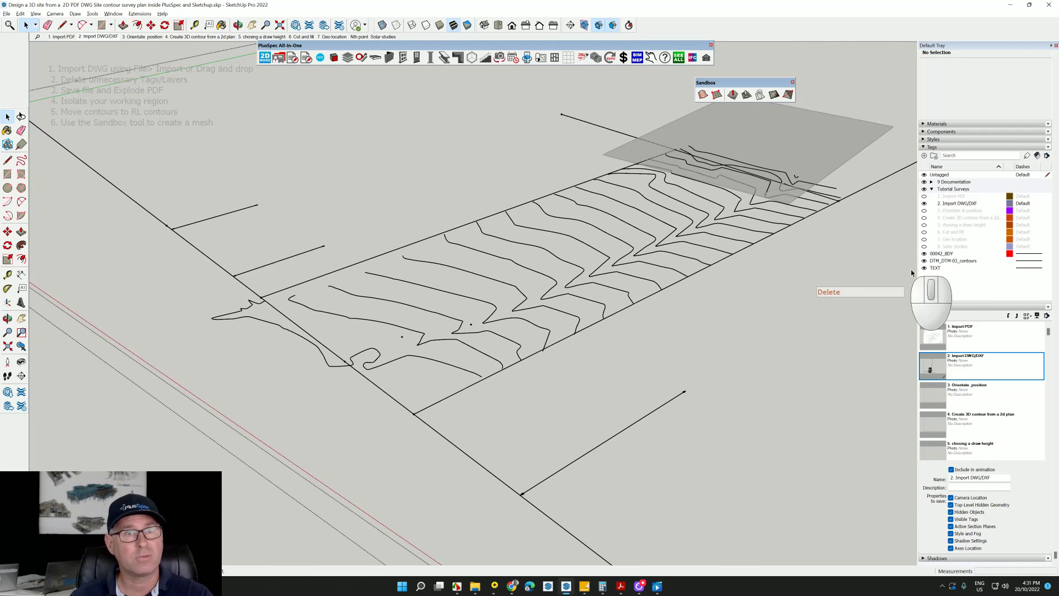
pyautogui.click(924, 255)
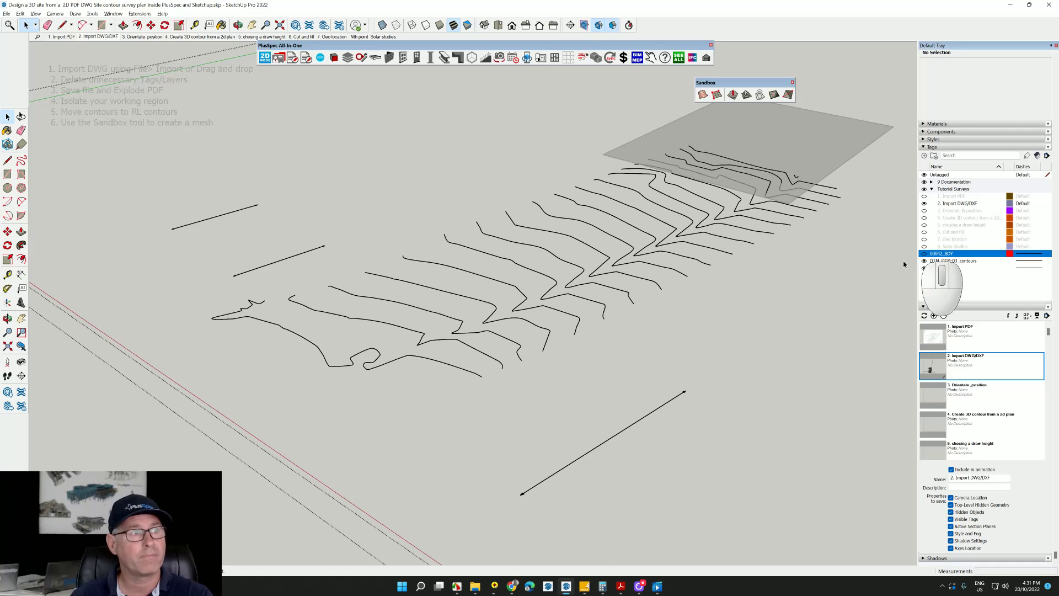
# Delete the two short stray lines behind the contours with their end marks, and the long straight line in front.
pyautogui.moveTo(656, 364); pyautogui.dragTo(409, 362, button='middle')
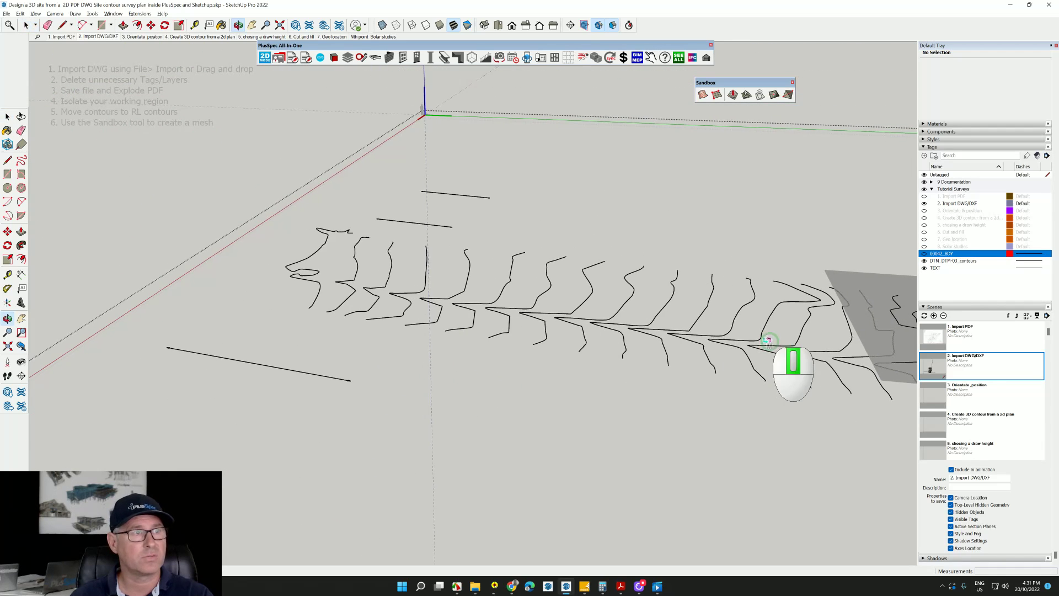
pyautogui.moveTo(785, 338); pyautogui.dragTo(686, 339, button='middle')
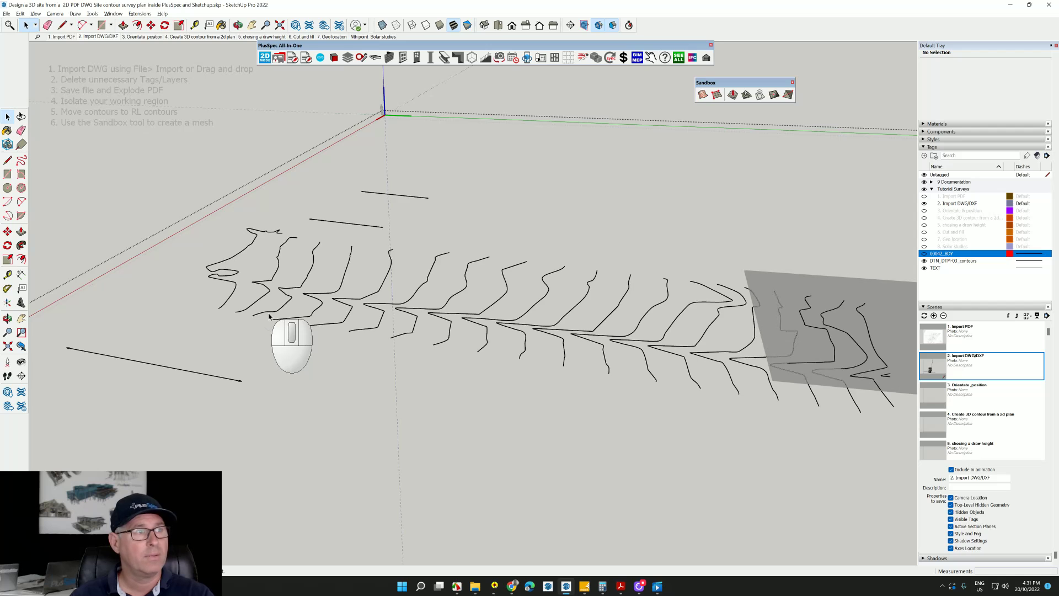
pyautogui.moveTo(269, 316); pyautogui.dragTo(267, 318, button='middle')
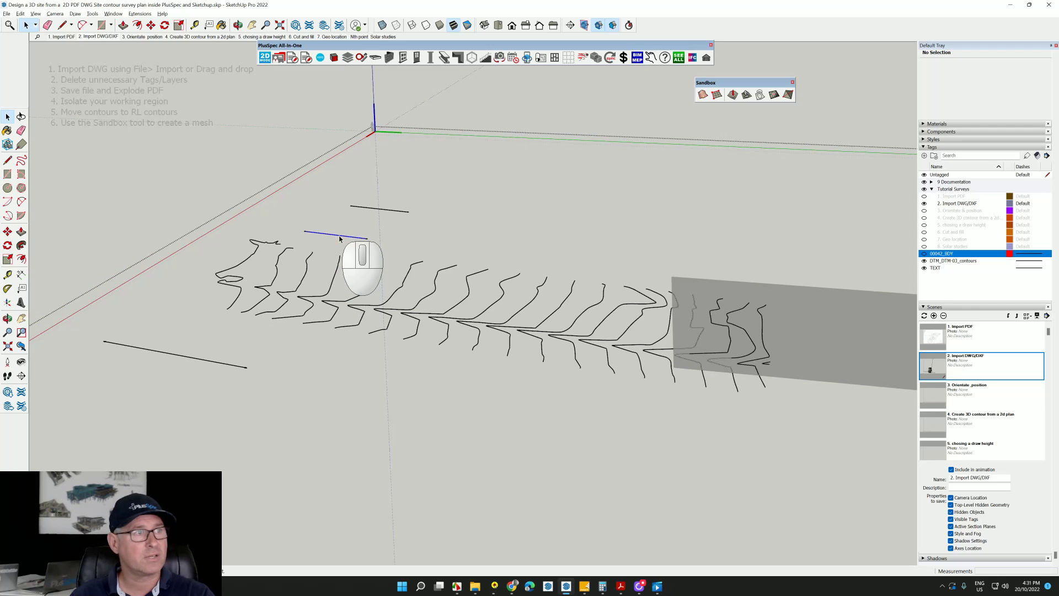
pyautogui.press('Delete')
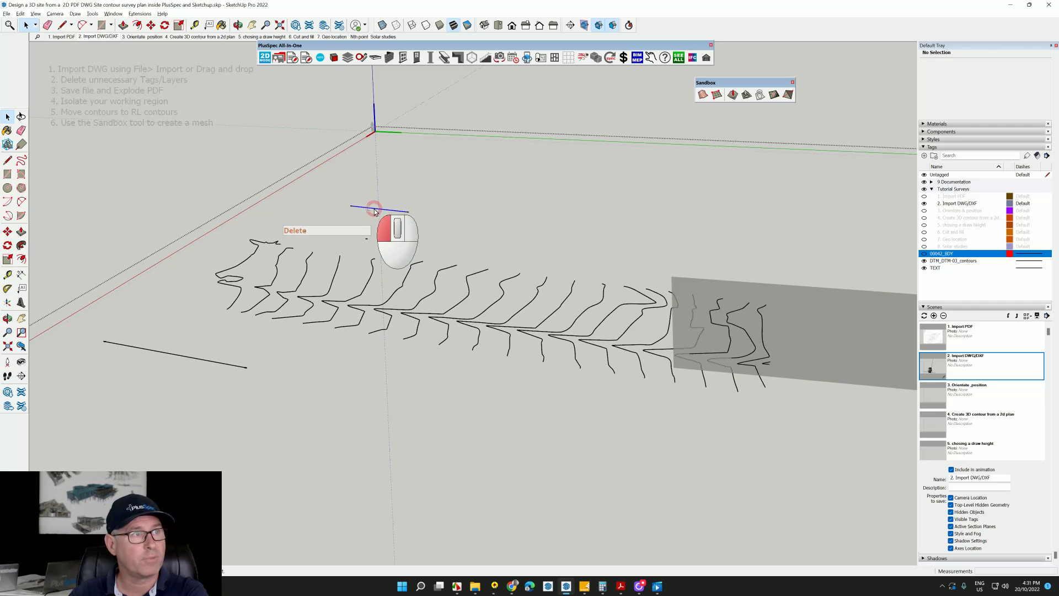
pyautogui.press('Delete')
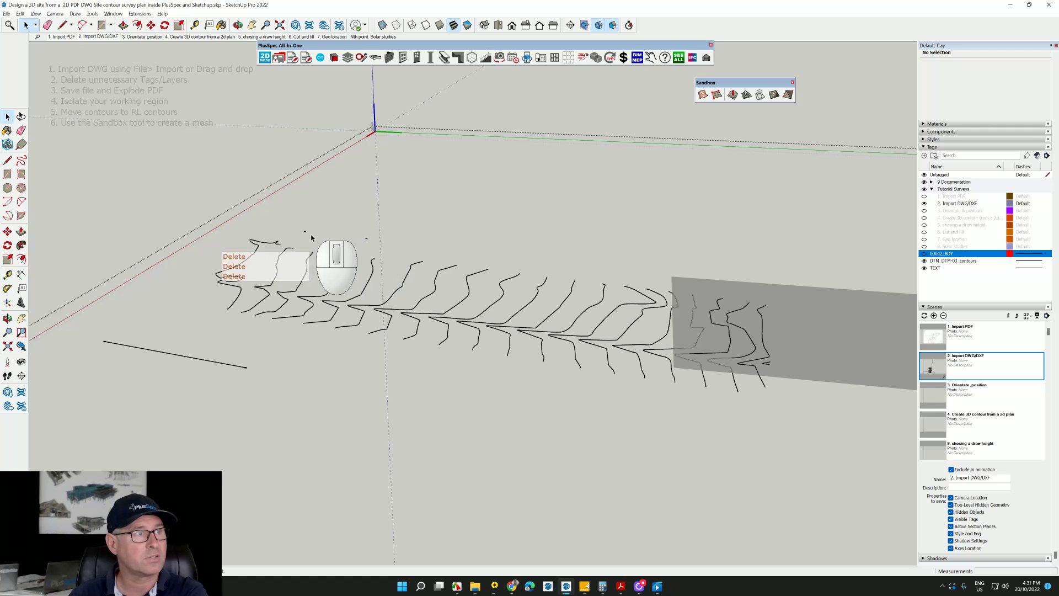
pyautogui.moveTo(373, 242)
pyautogui.mouseDown()
pyautogui.moveTo(297, 224)
pyautogui.moveTo(383, 249)
pyautogui.mouseUp()
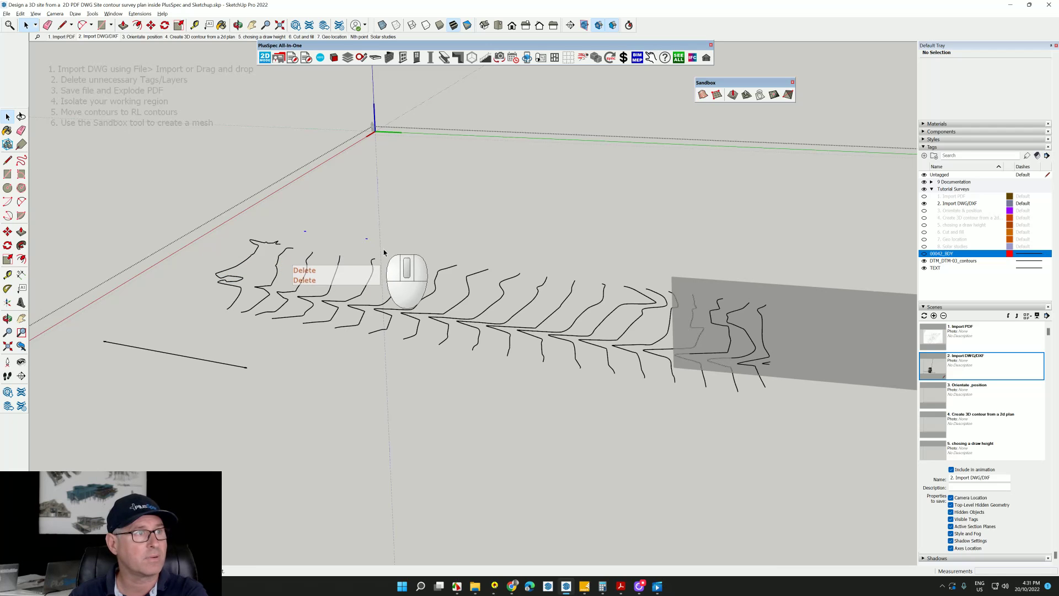
pyautogui.press('Delete')
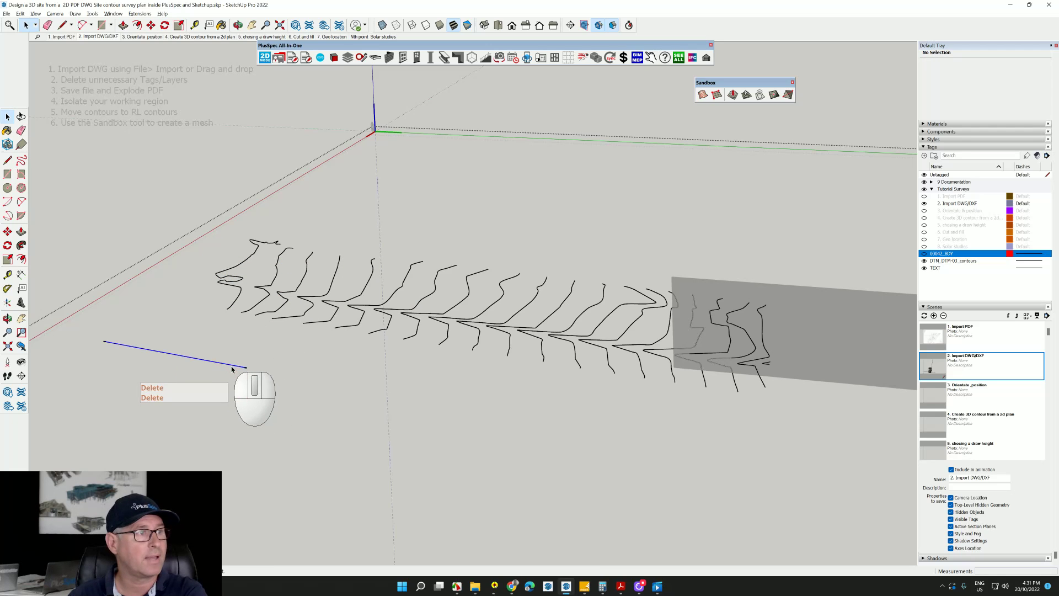
pyautogui.click(232, 370)
pyautogui.press('Delete')
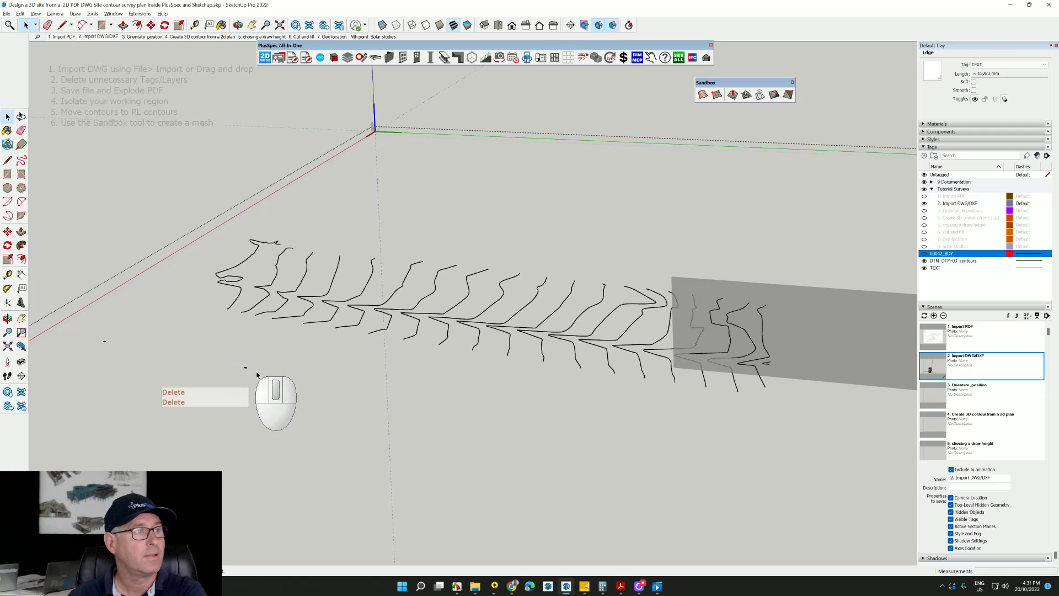
# Select all the contours except the first one at the low end and move them up along the blue axis.
pyautogui.moveTo(307, 364); pyautogui.dragTo(236, 324, button='middle')
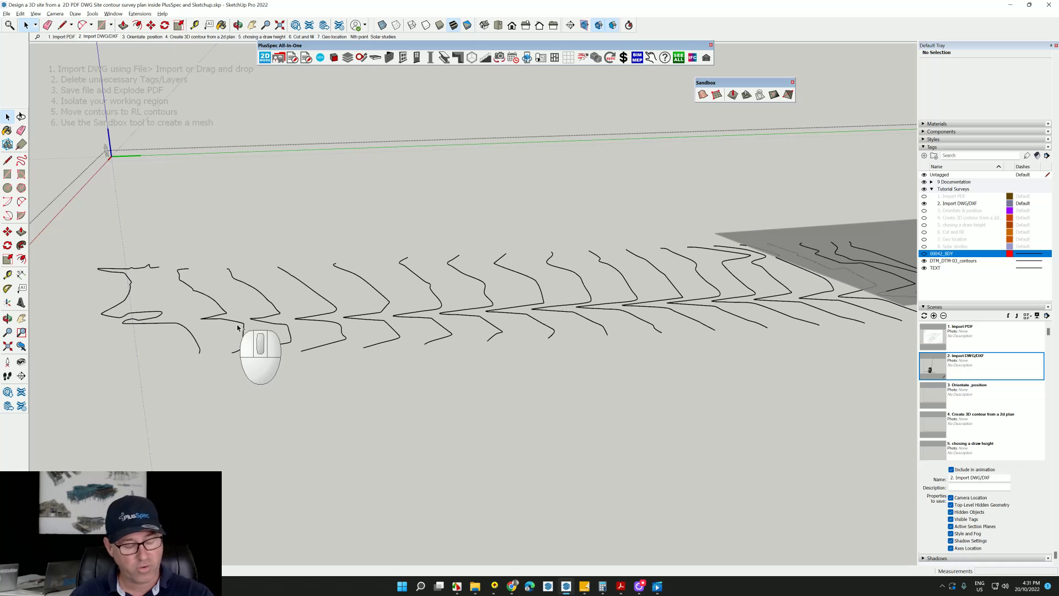
pyautogui.hotkey('ctrl', 'a')
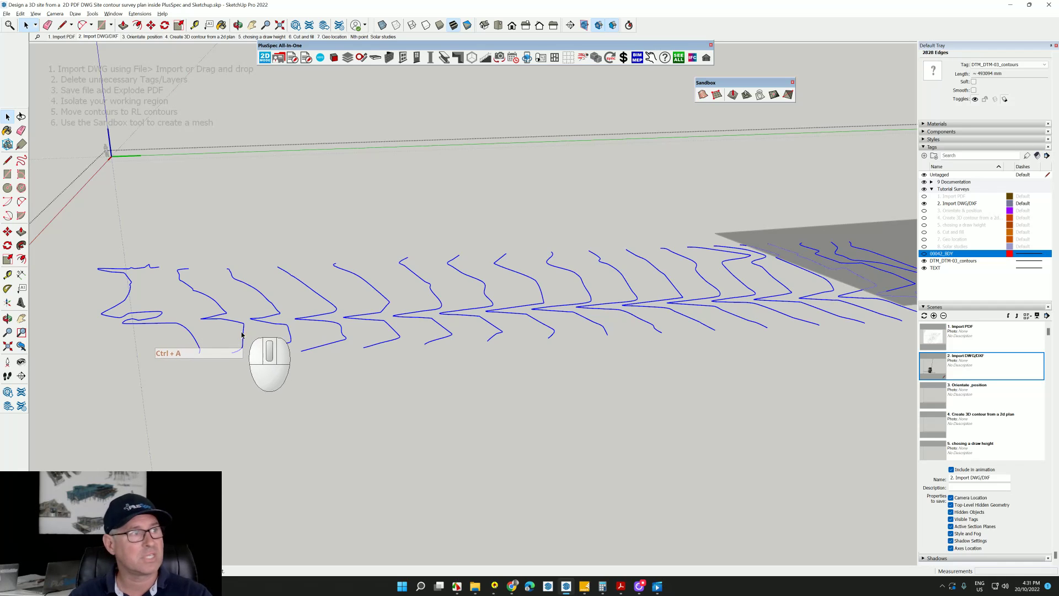
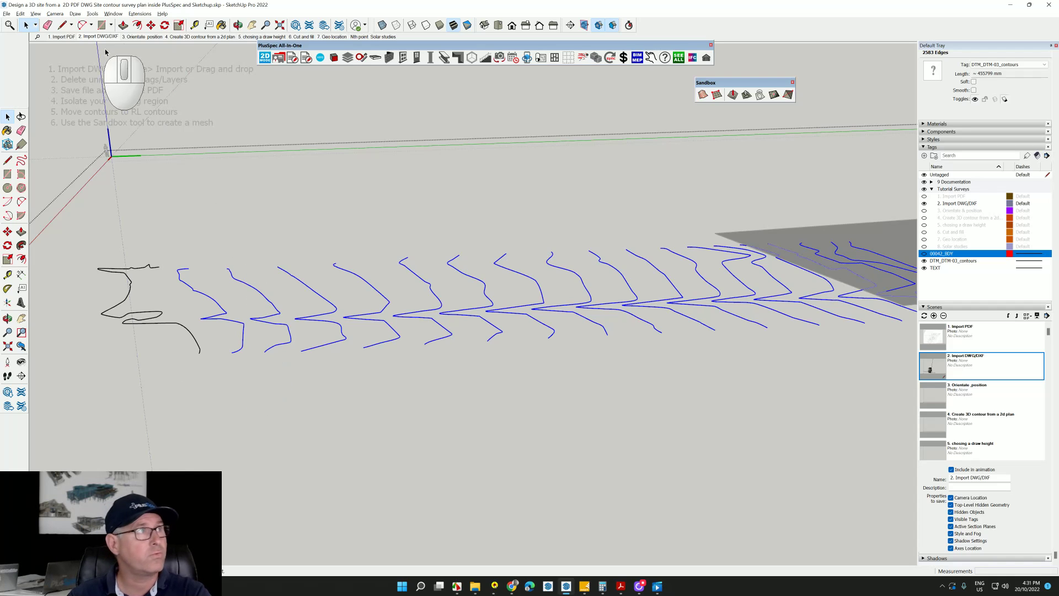
pyautogui.click(150, 26)
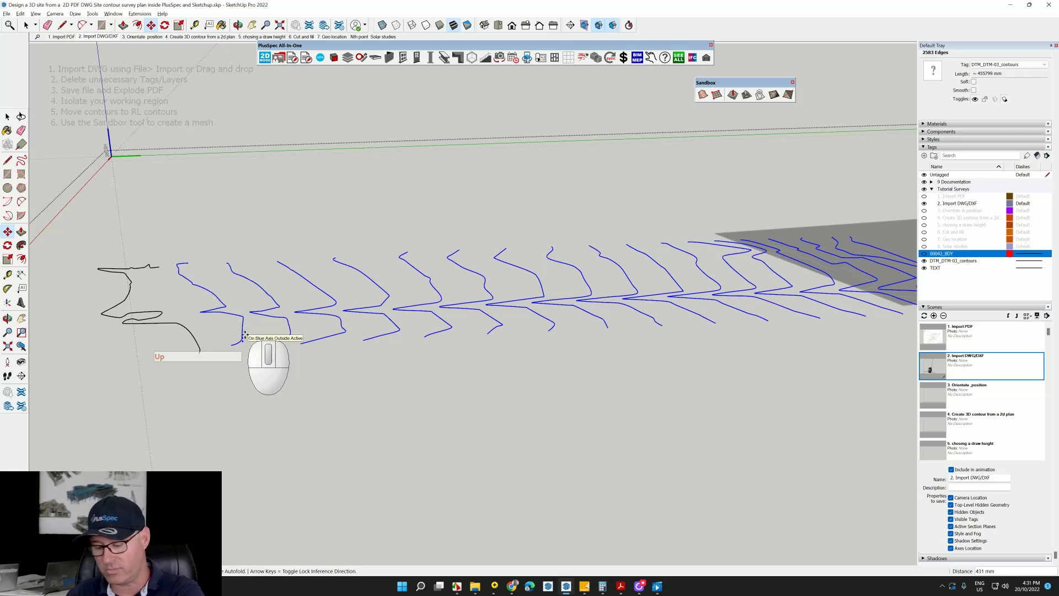
pyautogui.press('Return')
# Remove the second contour from the selection and raise the remaining contours 200 mm along the blue axis.
pyautogui.moveTo(276, 347); pyautogui.dragTo(251, 351, button='middle')
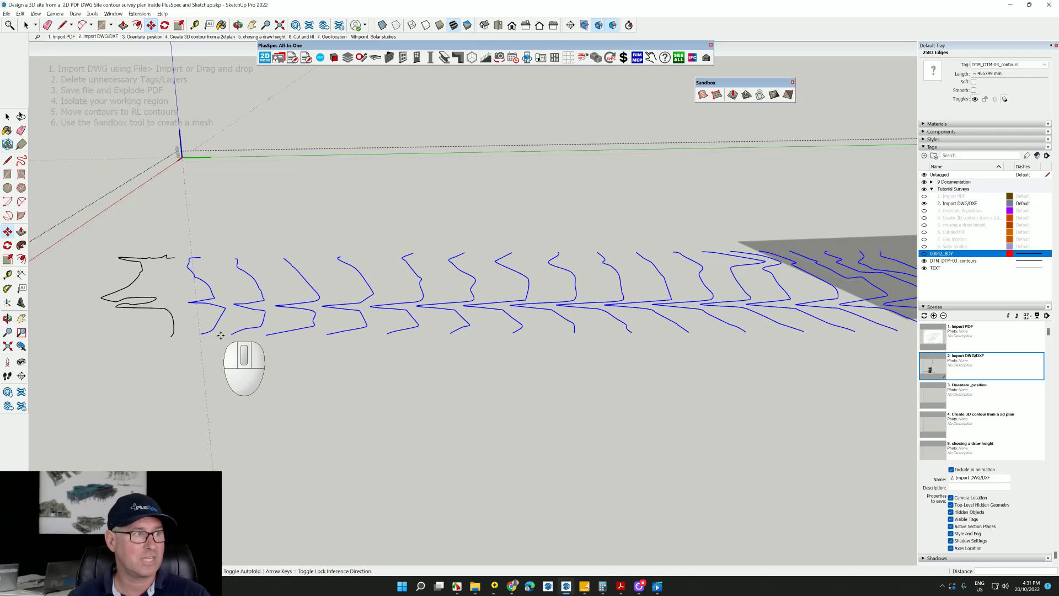
pyautogui.press('space')
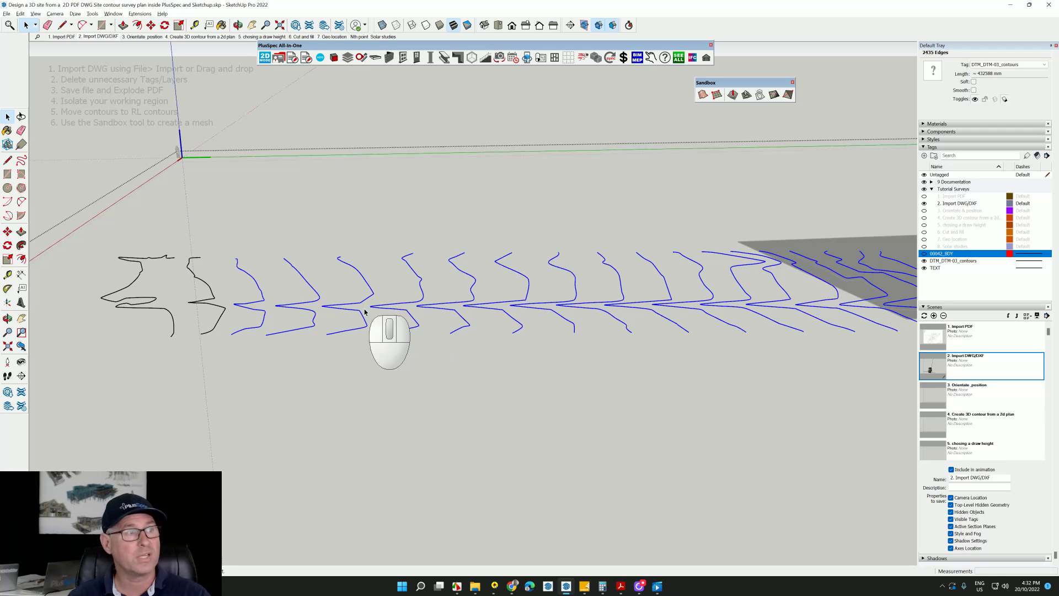
pyautogui.press('m')
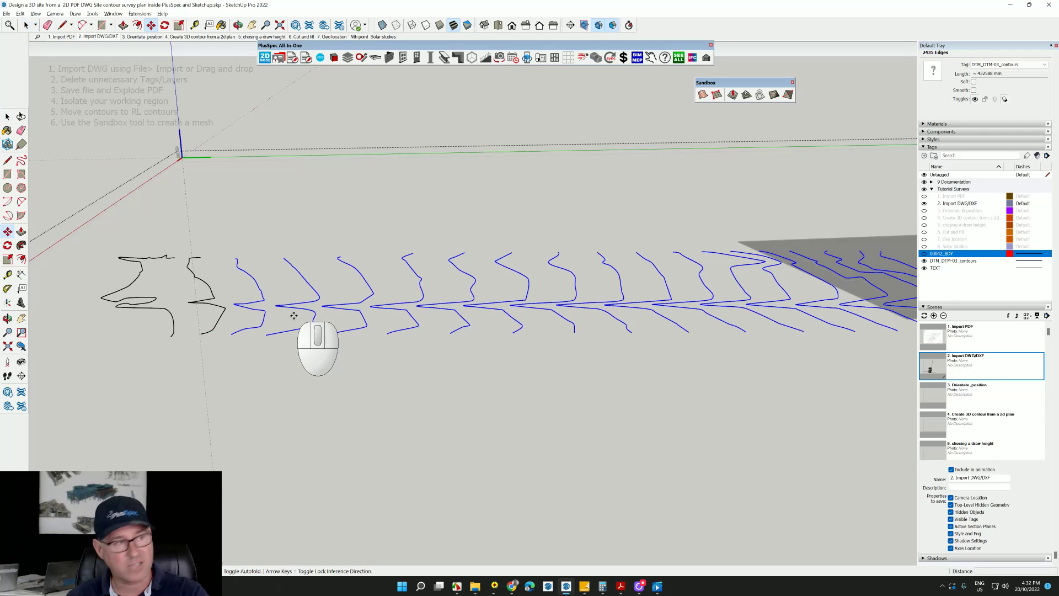
pyautogui.click(233, 334)
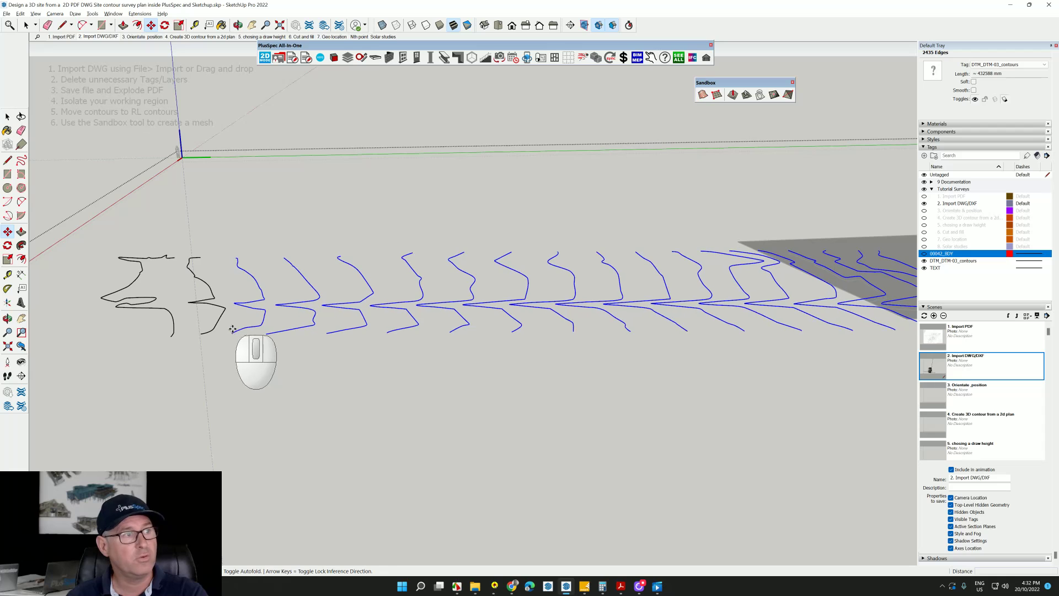
pyautogui.press('Up')
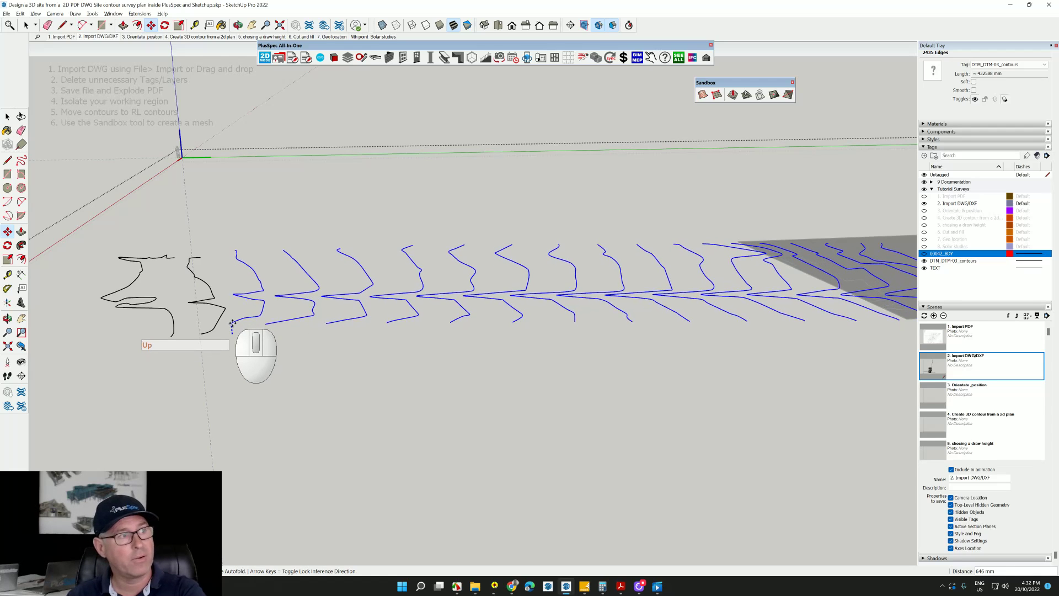
pyautogui.write('200')
pyautogui.press('Return')
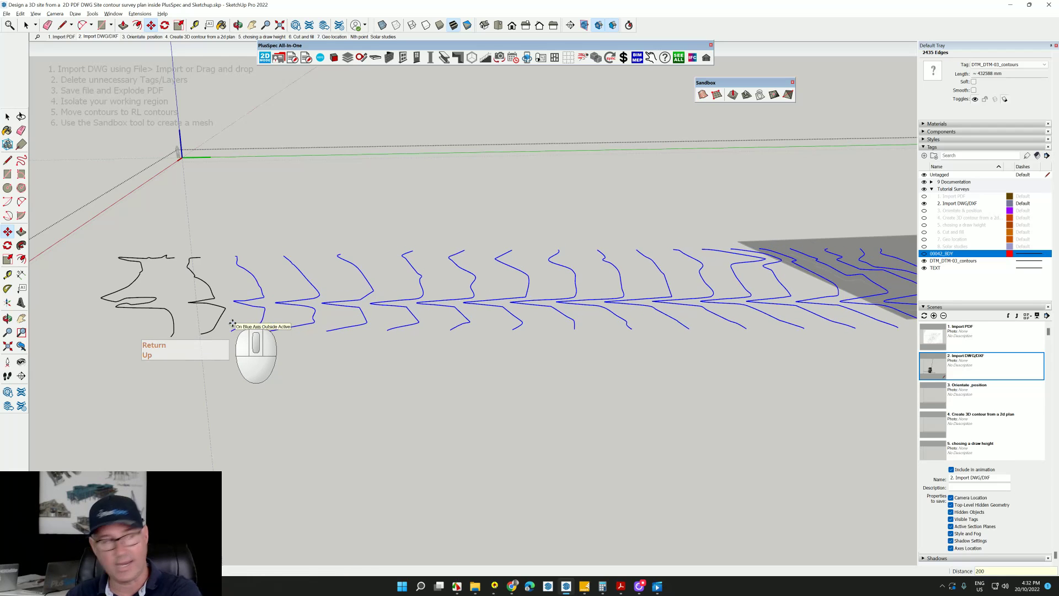
# Remove the third contour from the selection and raise all the contours beyond it another 200 mm along the blue axis.
pyautogui.press('space')
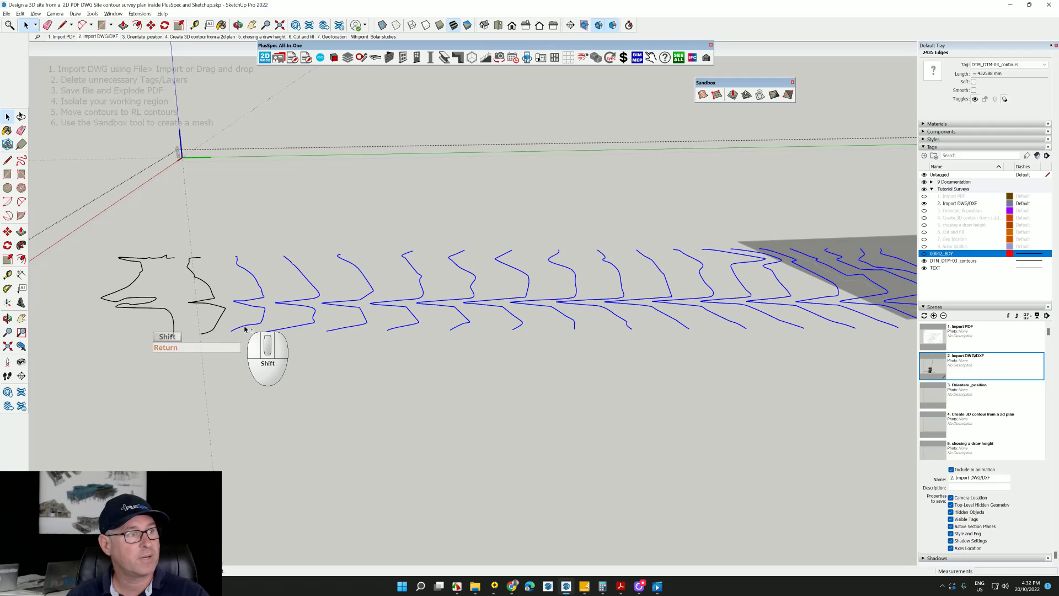
pyautogui.keyDown('shift'); pyautogui.click(244, 329); pyautogui.keyUp('shift')
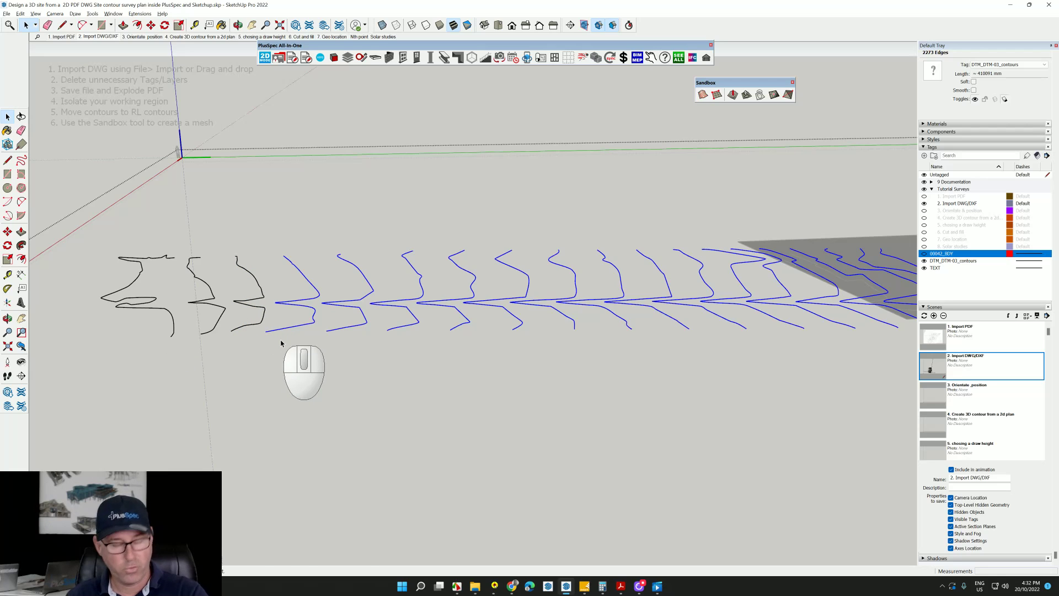
pyautogui.press('m')
pyautogui.click(267, 331)
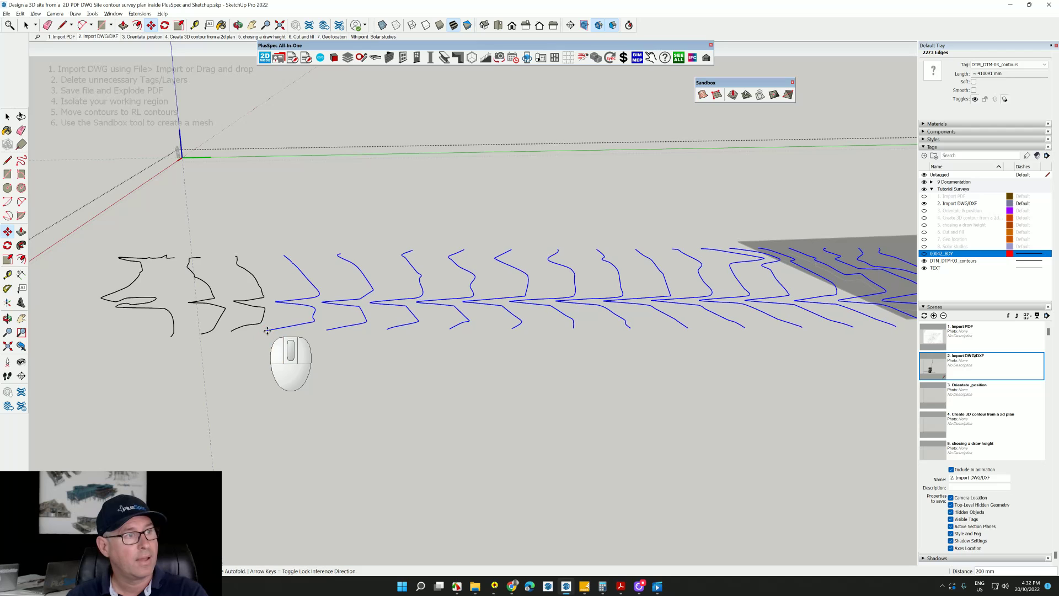
pyautogui.press('Up')
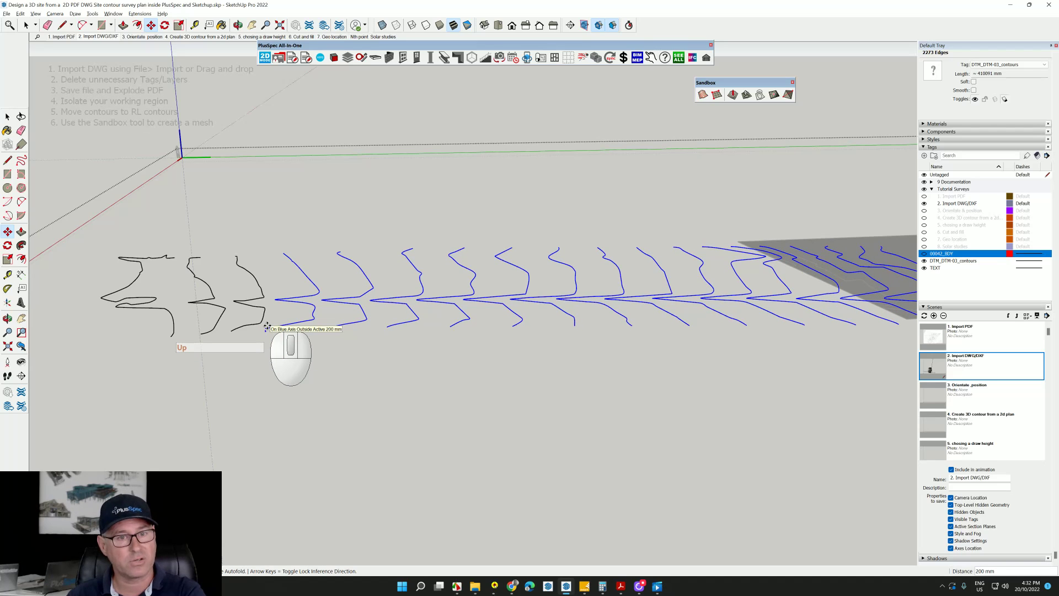
pyautogui.click(267, 326)
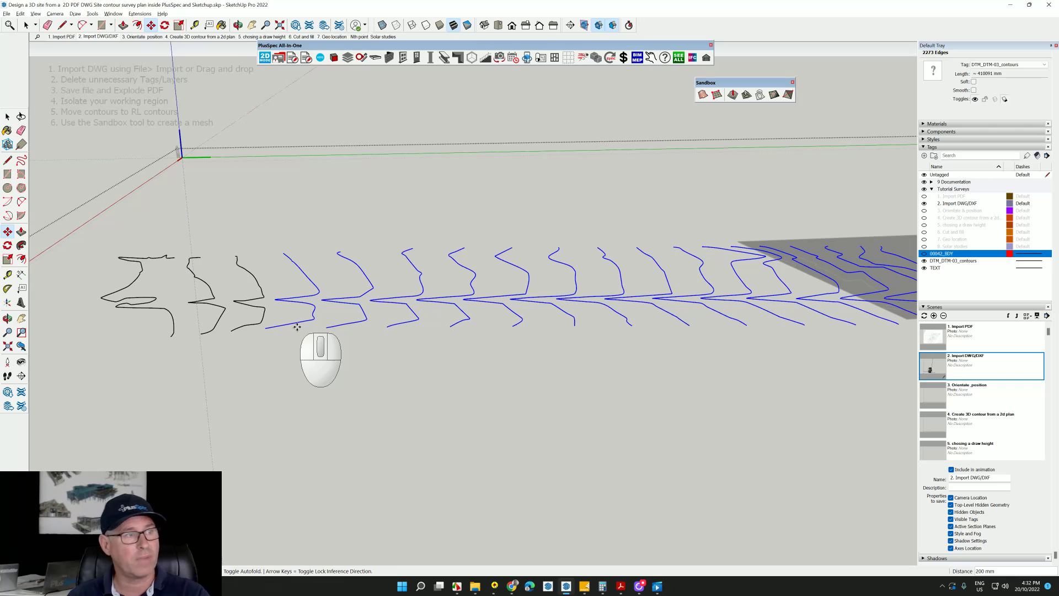
# Remove the fourth contour from the selection, and select only the separate pieces of the fifth contour.
pyautogui.press('space')
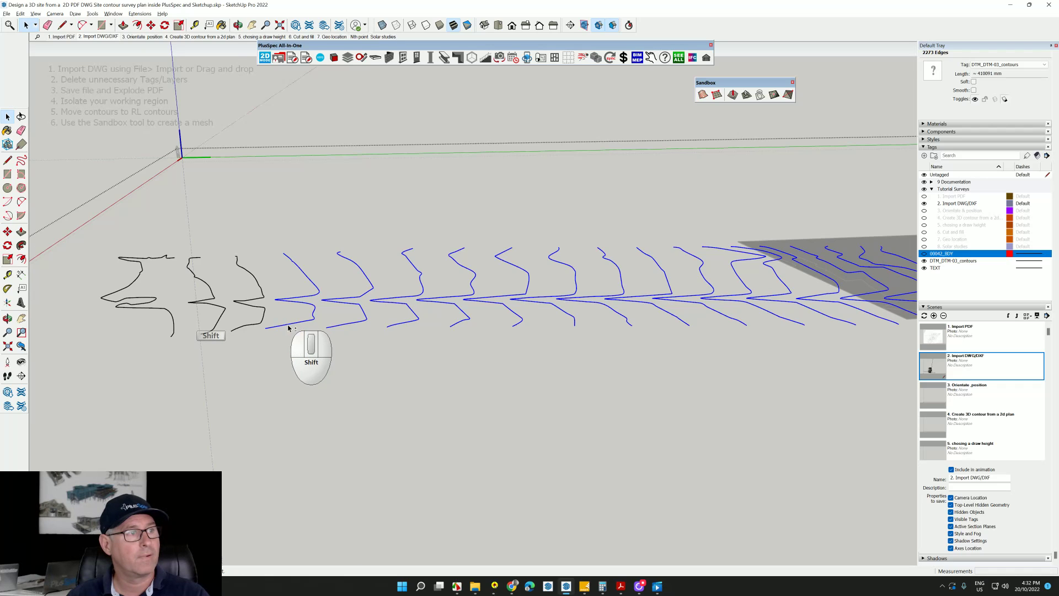
pyautogui.keyDown('shift'); pyautogui.click(288, 328); pyautogui.keyUp('shift')
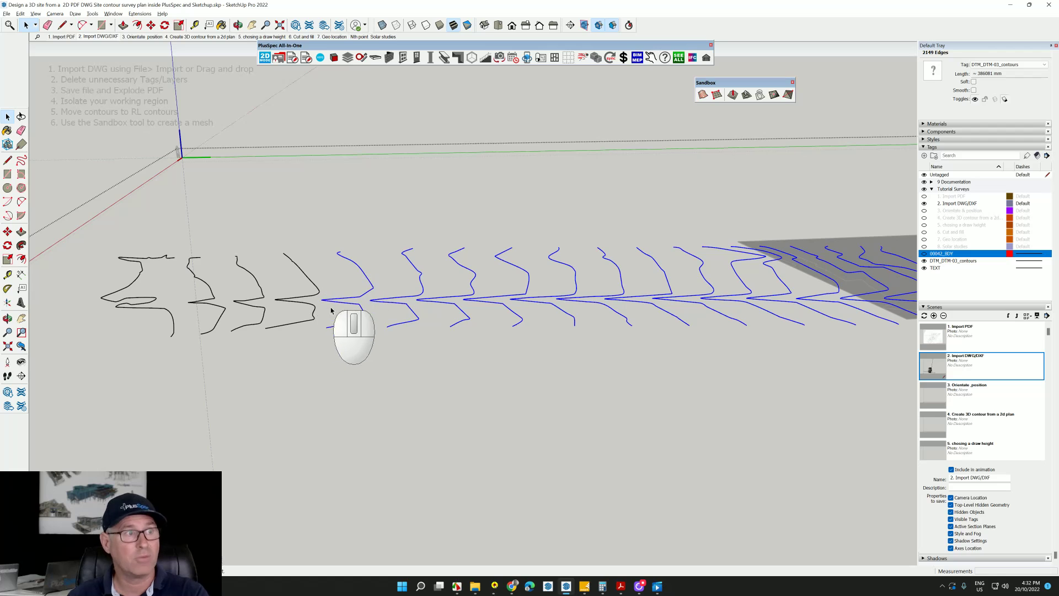
pyautogui.click(350, 325)
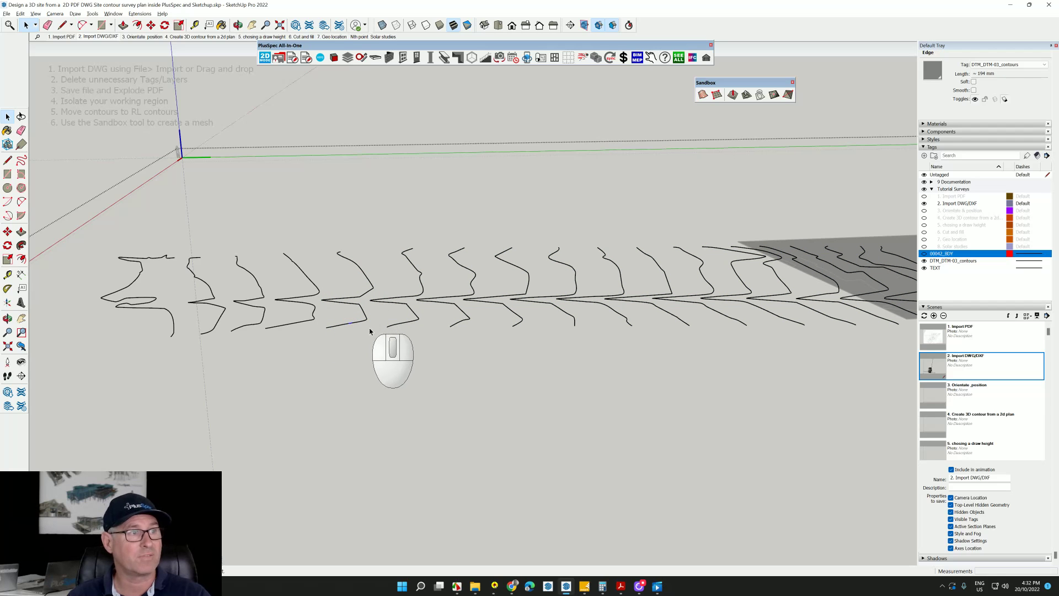
pyautogui.keyDown('shift'); pyautogui.click(354, 297); pyautogui.keyUp('shift')
pyautogui.keyDown('shift'); pyautogui.click(350, 257); pyautogui.keyUp('shift')
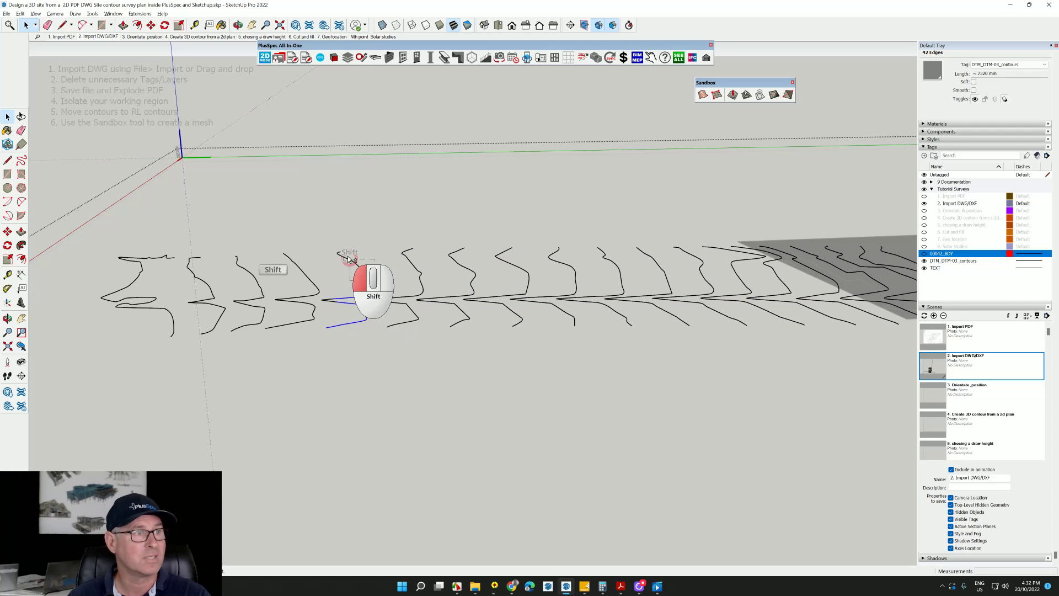
# Examine the stepped heights of the raised contours and close the component.
pyautogui.moveTo(359, 300); pyautogui.dragTo(263, 267, button='middle')
pyautogui.scroll(-5, 263, 267)
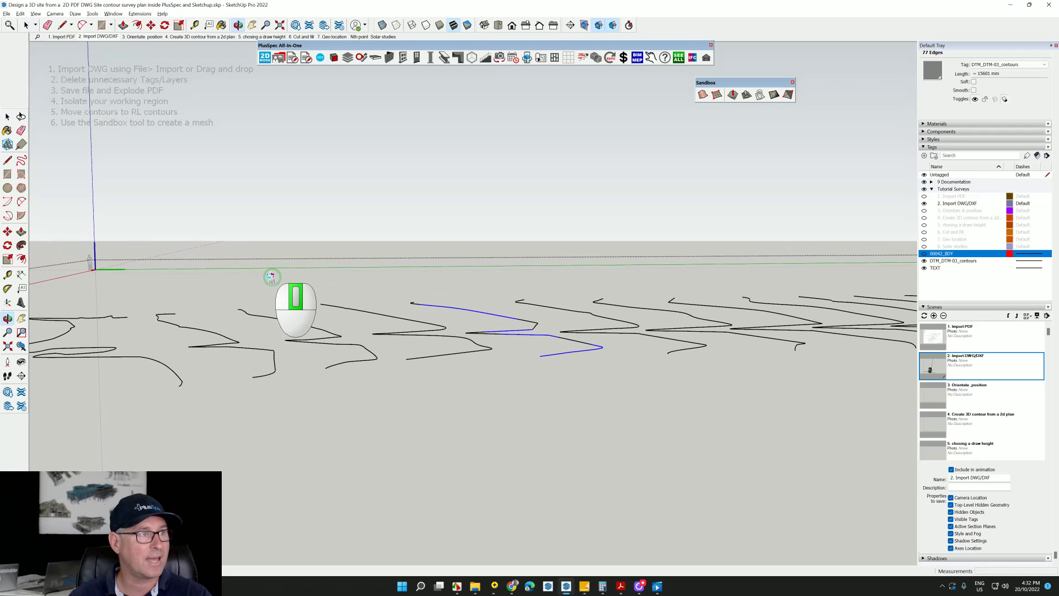
pyautogui.moveTo(319, 349)
pyautogui.mouseDown(button='middle')
pyautogui.moveTo(403, 335)
pyautogui.moveTo(369, 349)
pyautogui.moveTo(427, 344)
pyautogui.moveTo(311, 349)
pyautogui.moveTo(284, 405)
pyautogui.mouseUp(button='middle')
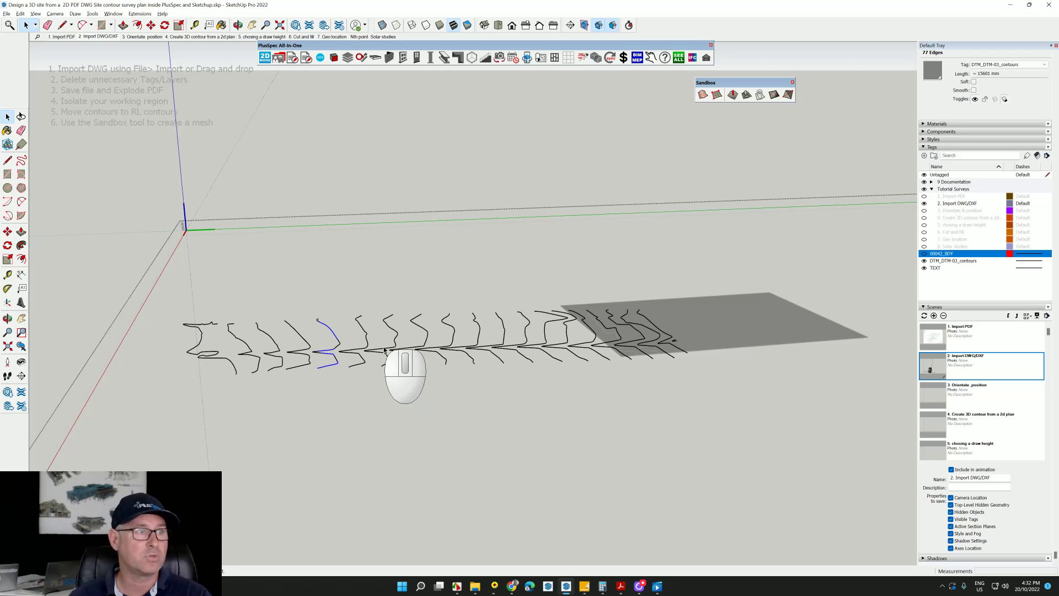
pyautogui.moveTo(466, 347); pyautogui.dragTo(491, 323, button='middle')
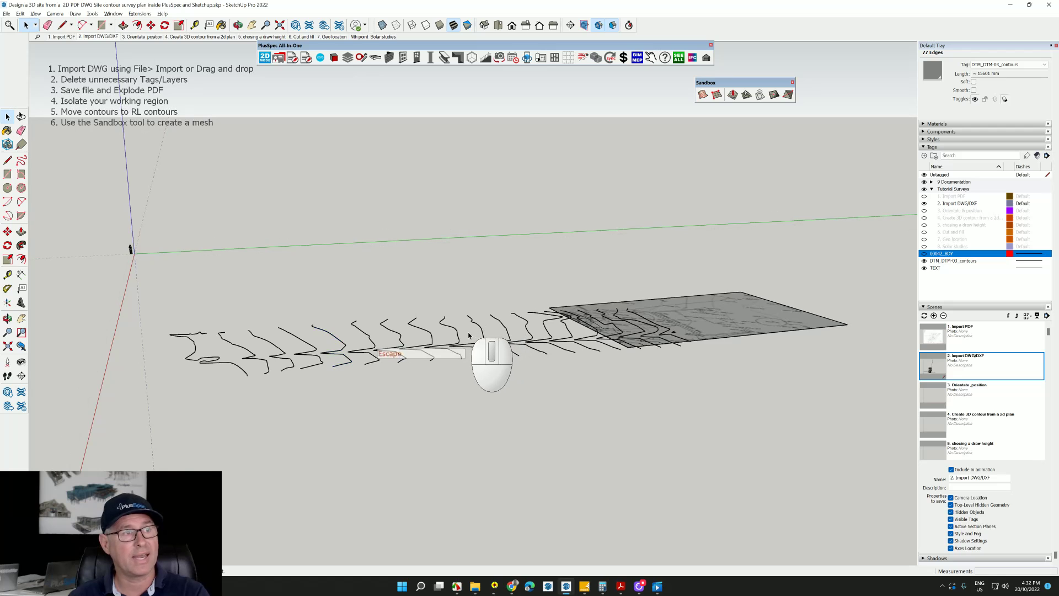
pyautogui.press('Escape')
# Switch to the model Contours near maps and dwg contours.skp and show its Terrain from DWG DXF scene.
pyautogui.hotkey('alt', 'Tab')
pyautogui.hotkey('alt', 'Tab')
pyautogui.hotkey('alt', 'Tab')
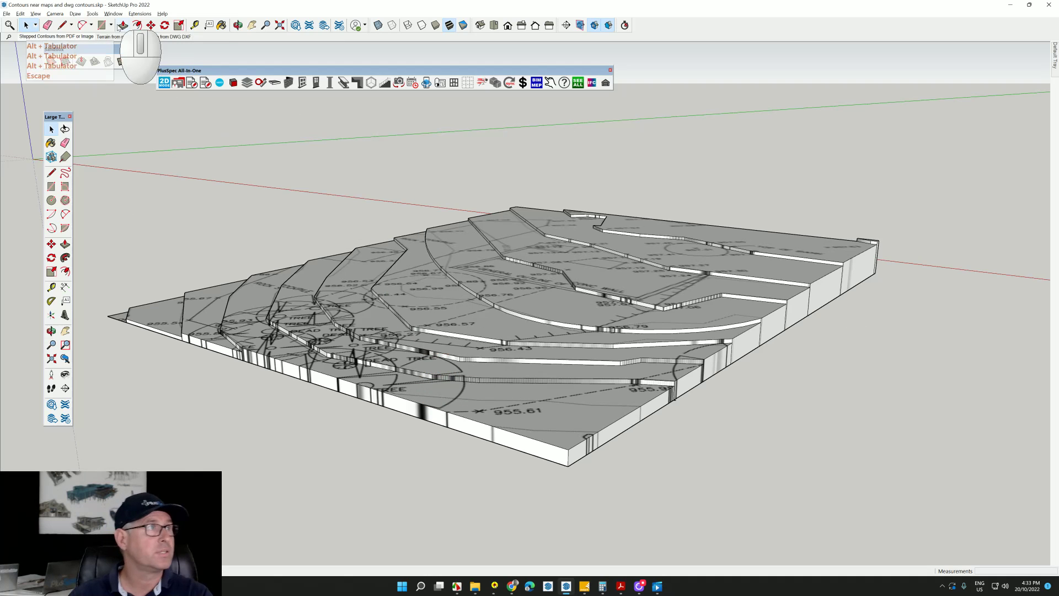
pyautogui.click(165, 38)
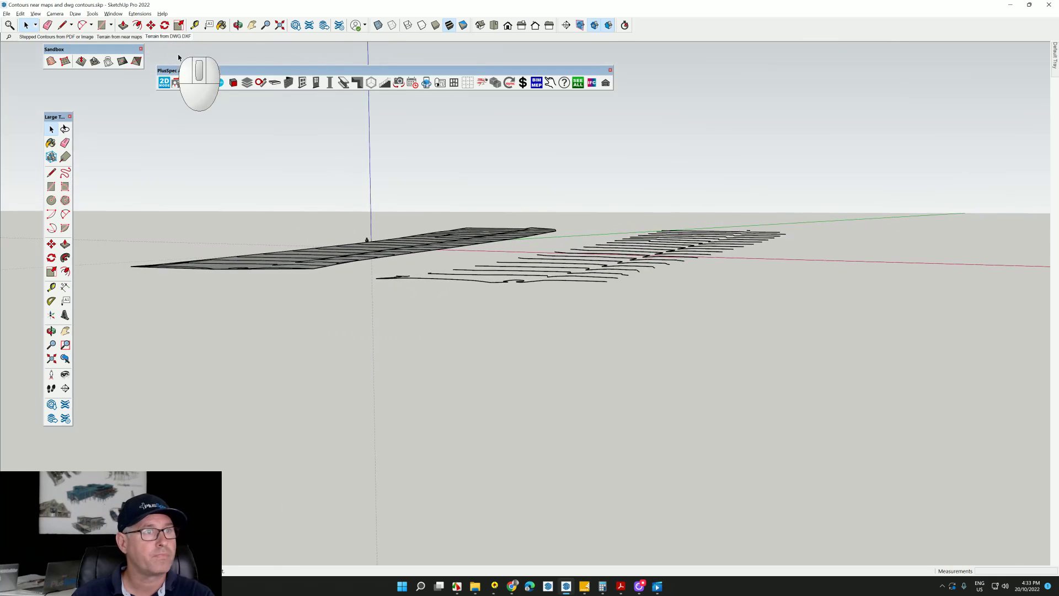
# Open the outer group containing the finished terrain mesh beside the loose contours for editing.
pyautogui.scroll(3, 568, 306)
pyautogui.moveTo(562, 310); pyautogui.dragTo(686, 332, button='middle')
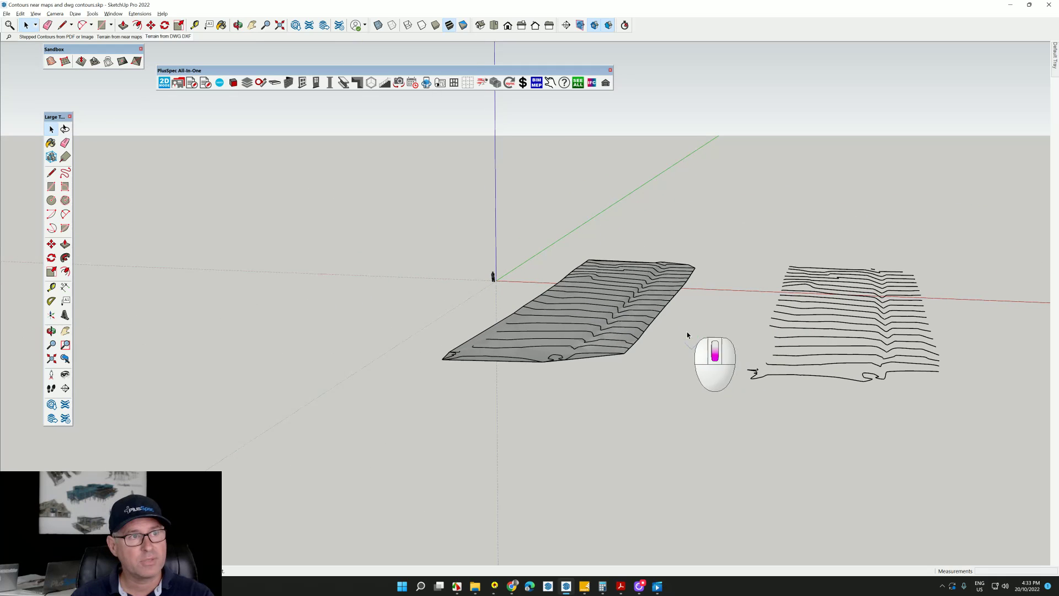
pyautogui.click(584, 309)
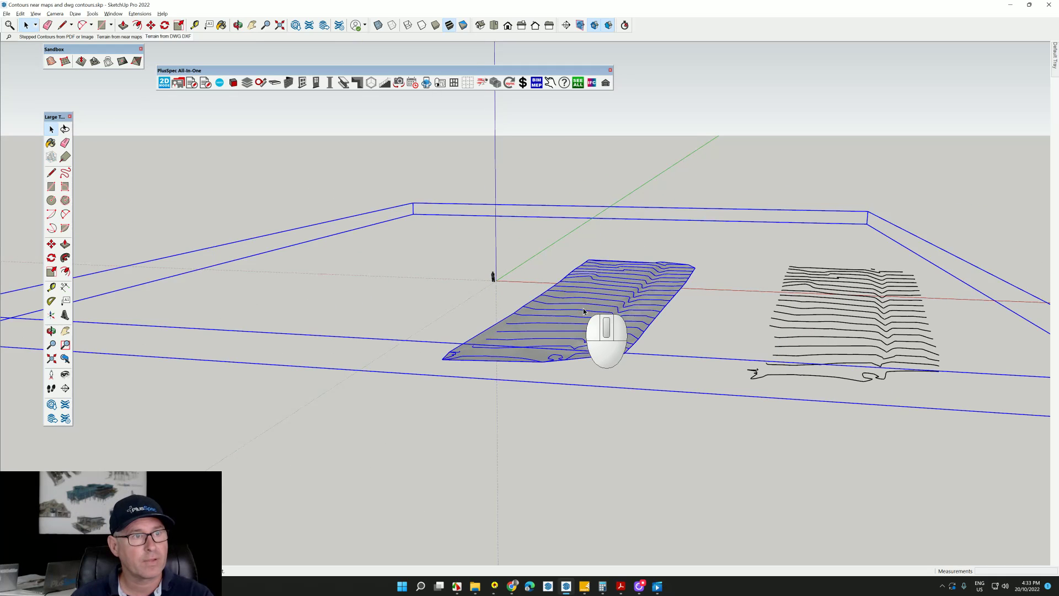
pyautogui.doubleClick(583, 311)
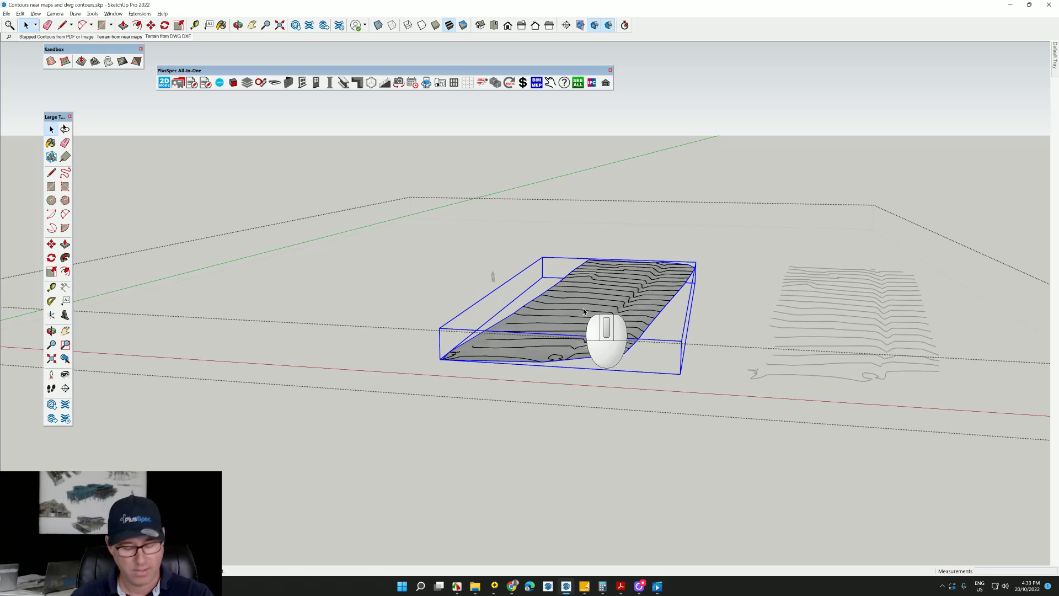
# Move the finished terrain mesh off the contours along the red axis, away from the original flat contours.
pyautogui.press('m')
pyautogui.click(584, 310)
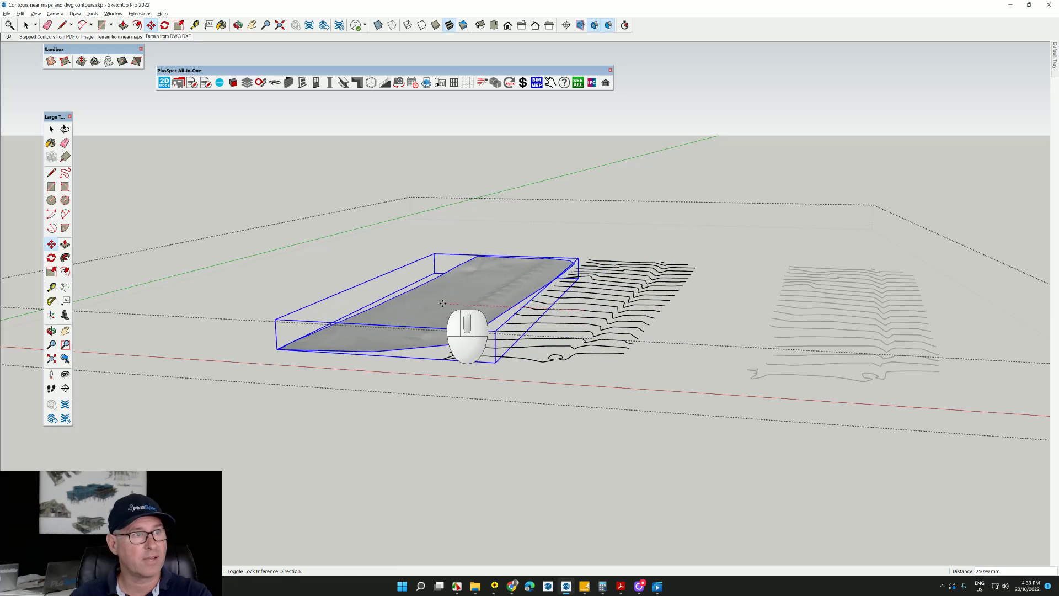
pyautogui.click(429, 307)
pyautogui.scroll(4, 453, 309)
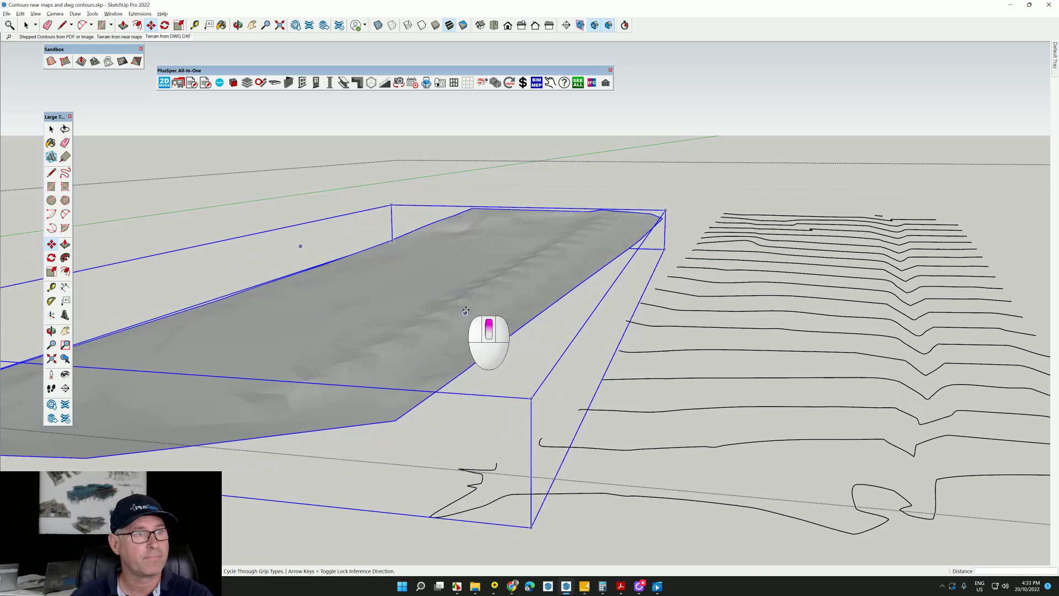
pyautogui.moveTo(465, 310); pyautogui.dragTo(518, 308, button='middle')
pyautogui.scroll(-6, 381, 325)
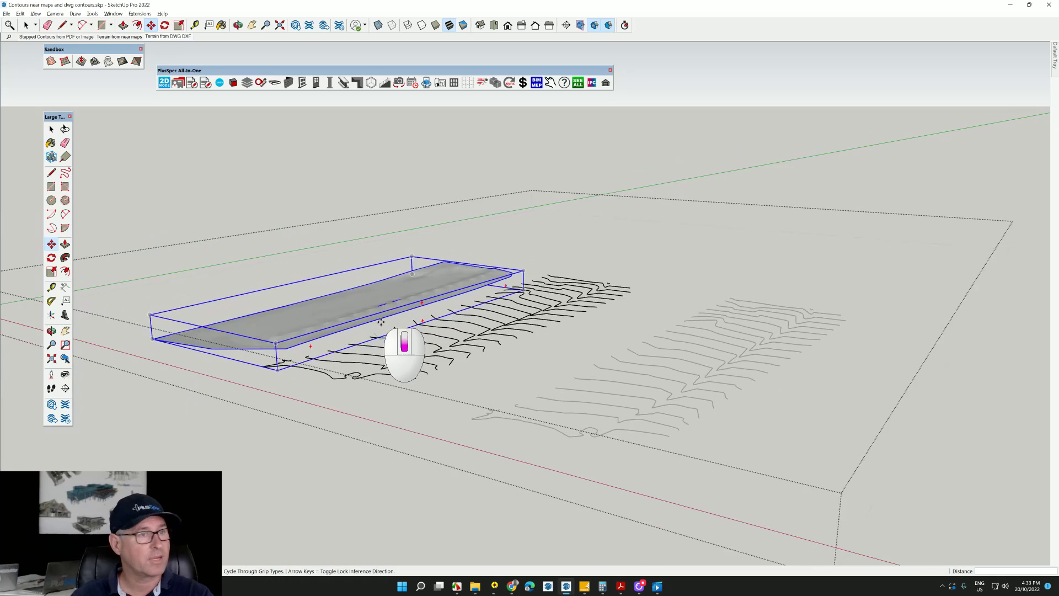
pyautogui.scroll(-2, 381, 321)
# Move the terrain mesh further along the red axis so a clear gap separates it from the raised contours.
pyautogui.press('space')
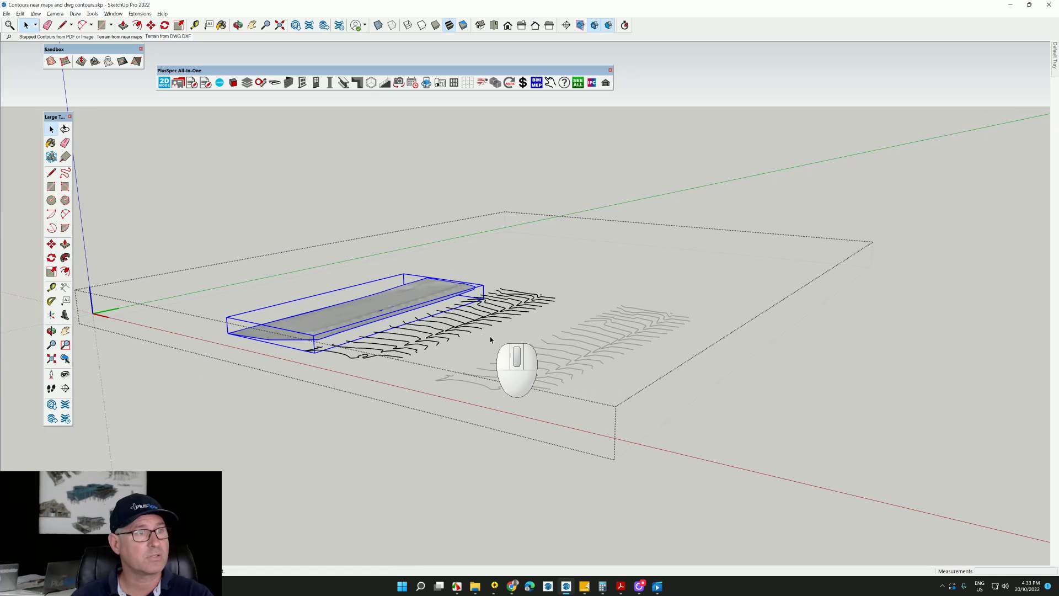
pyautogui.moveTo(477, 327); pyautogui.dragTo(604, 328, button='middle')
pyautogui.press('m')
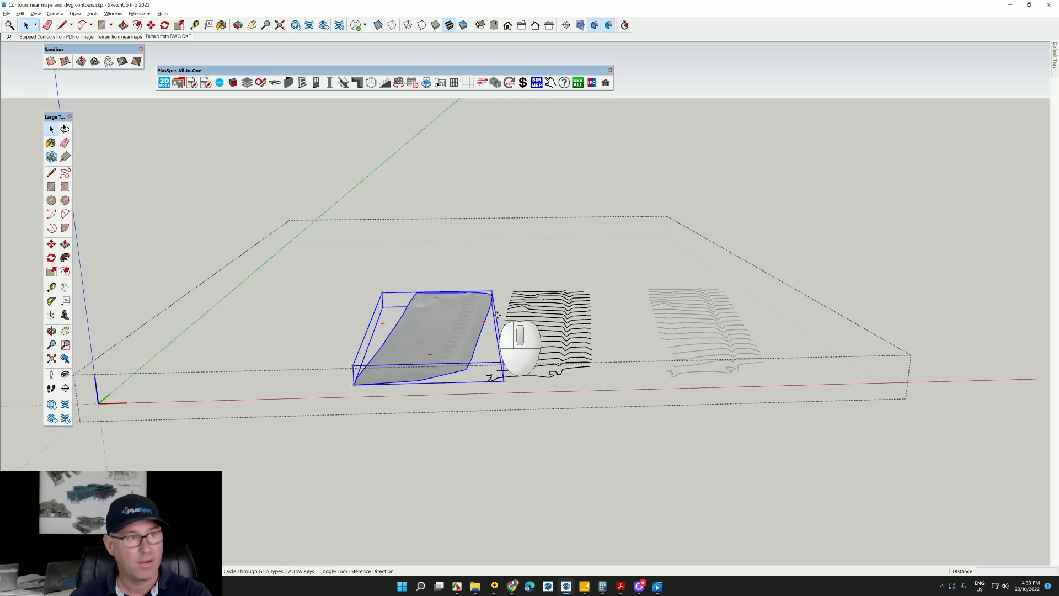
pyautogui.click(492, 371)
pyautogui.click(456, 289)
pyautogui.press('space')
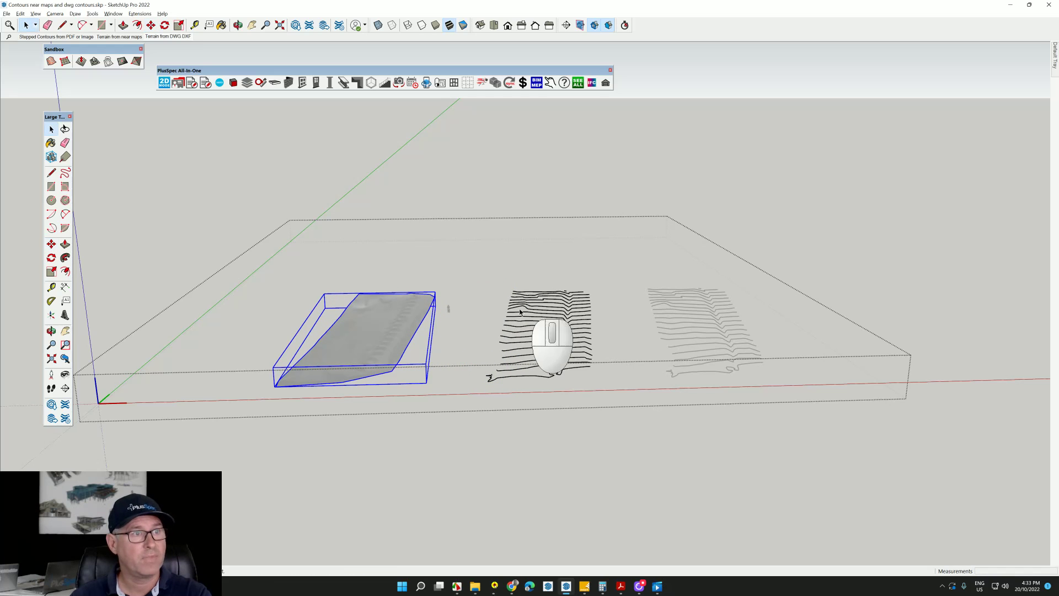
# Select all the raised contours and generate a Sandbox terrain from them.
pyautogui.moveTo(466, 269); pyautogui.dragTo(619, 399)
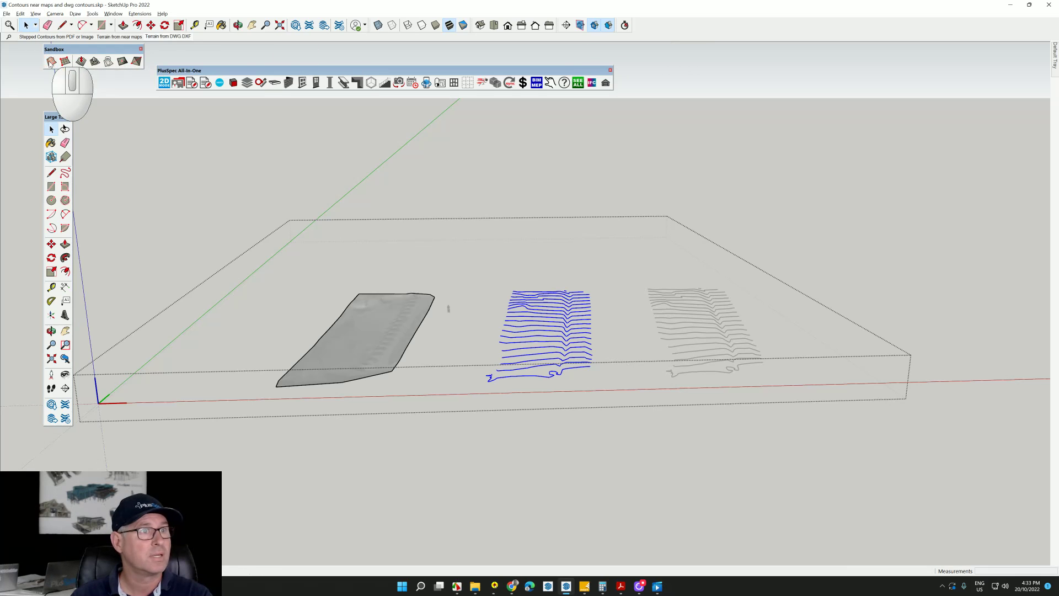
pyautogui.click(51, 61)
pyautogui.scroll(2, 556, 365)
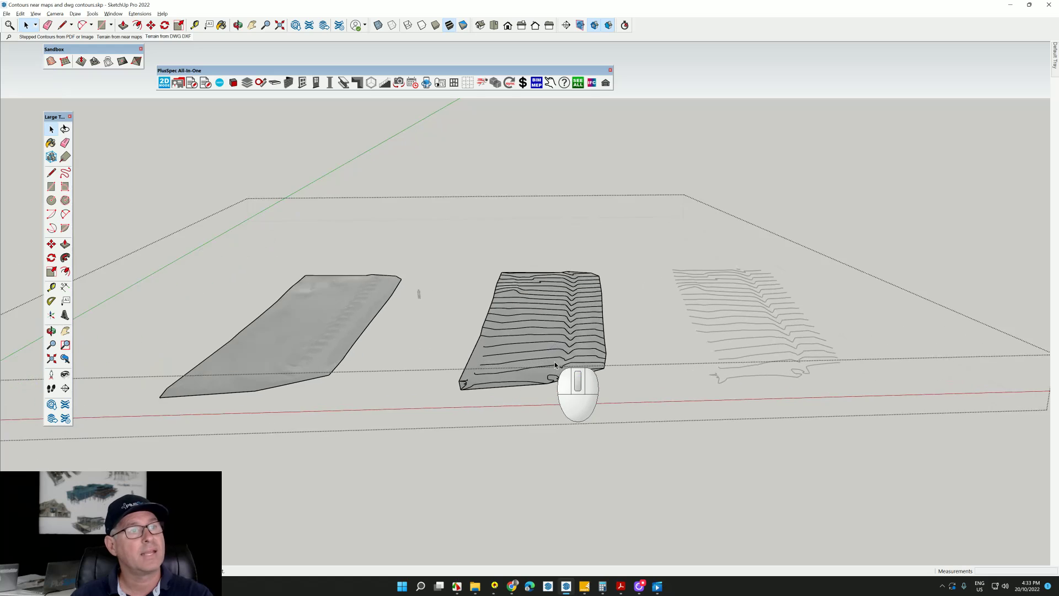
pyautogui.scroll(1, 554, 368)
pyautogui.moveTo(554, 368); pyautogui.dragTo(454, 329, button='middle')
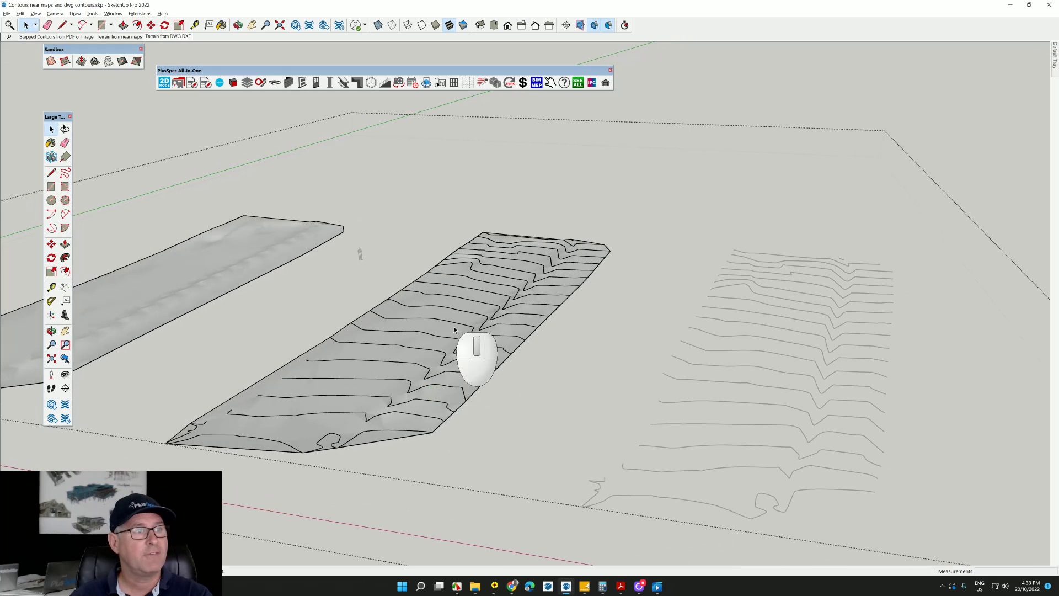
pyautogui.scroll(1, 422, 351)
pyautogui.scroll(-2, 426, 351)
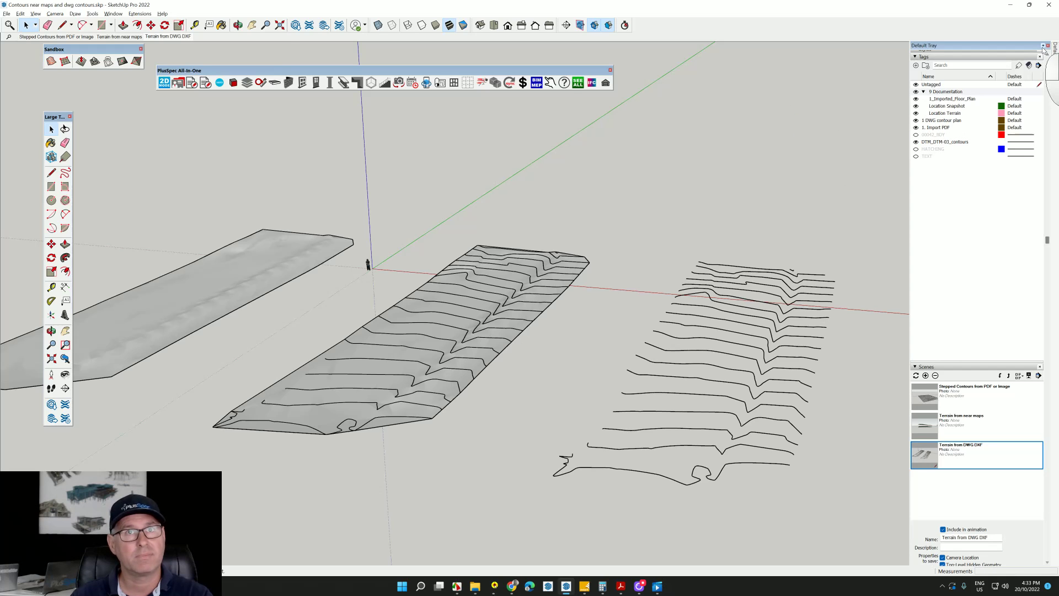
# Keep the tray displayed and open the edge settings of the Architectural Design Style for editing.
pyautogui.click(1043, 47)
pyautogui.scroll(2, 934, 360)
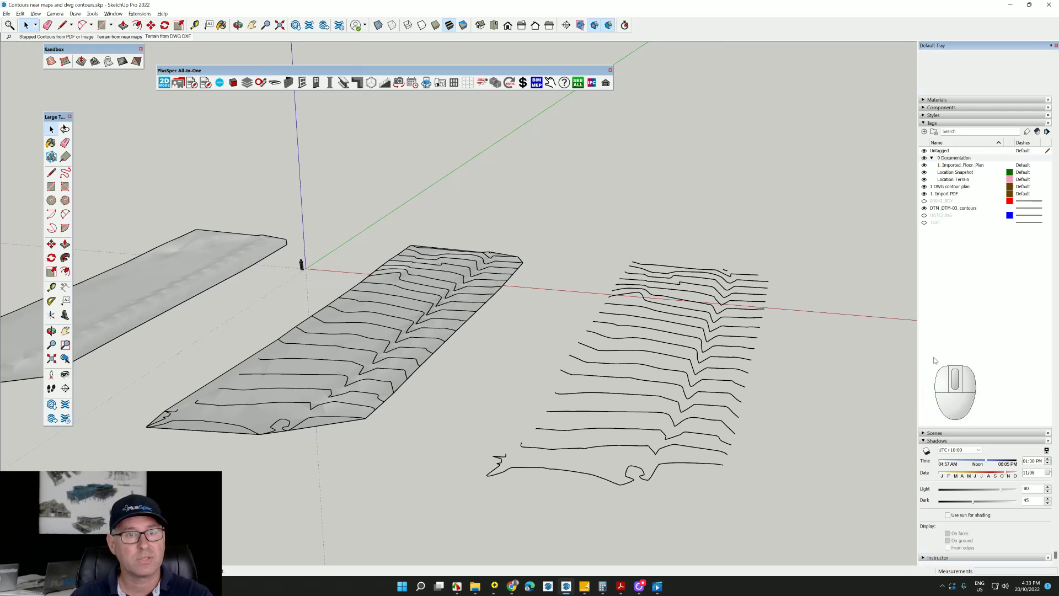
pyautogui.click(940, 124)
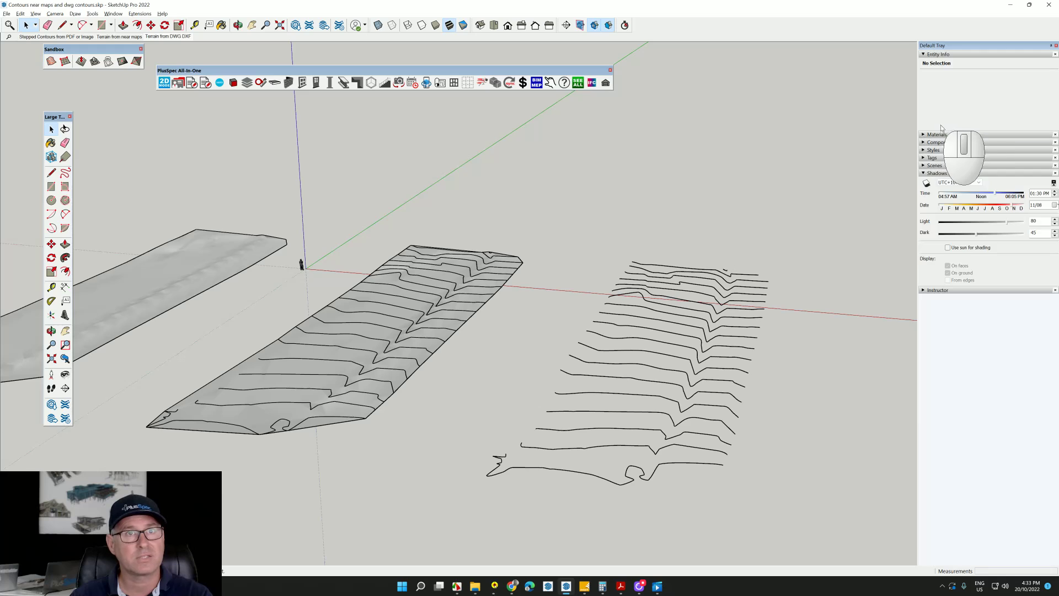
pyautogui.click(926, 153)
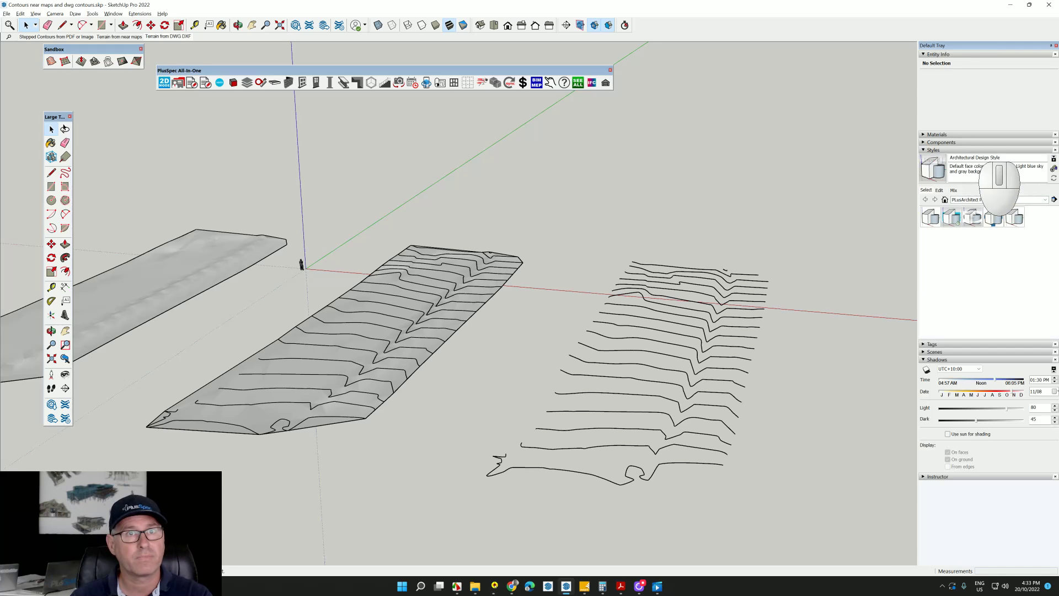
pyautogui.click(939, 190)
pyautogui.click(925, 200)
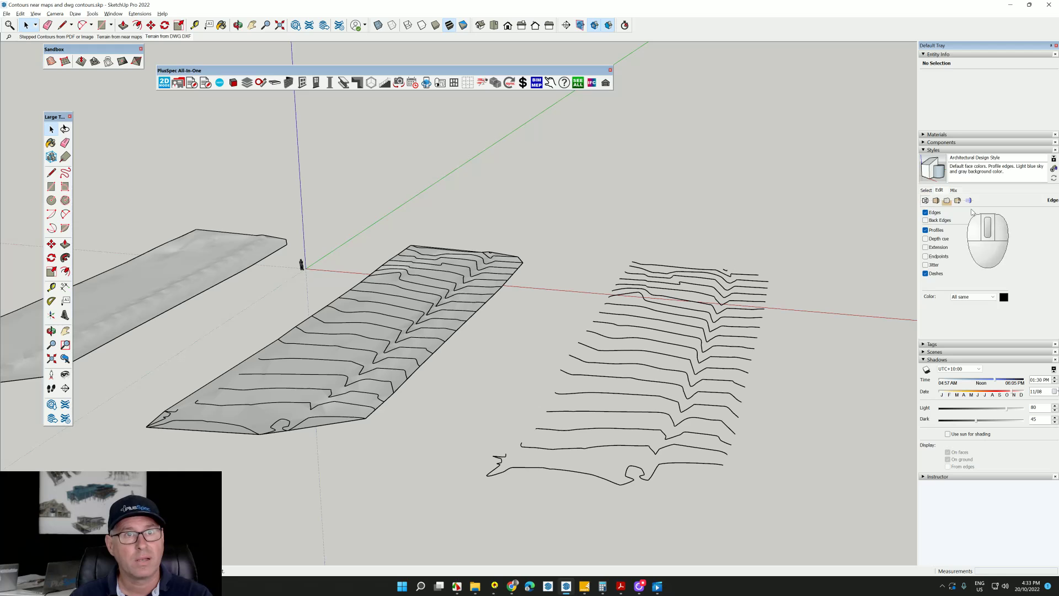
# Turn off Profiles and Edges in the style, and examine the bare surface of the new terrain.
pyautogui.click(926, 230)
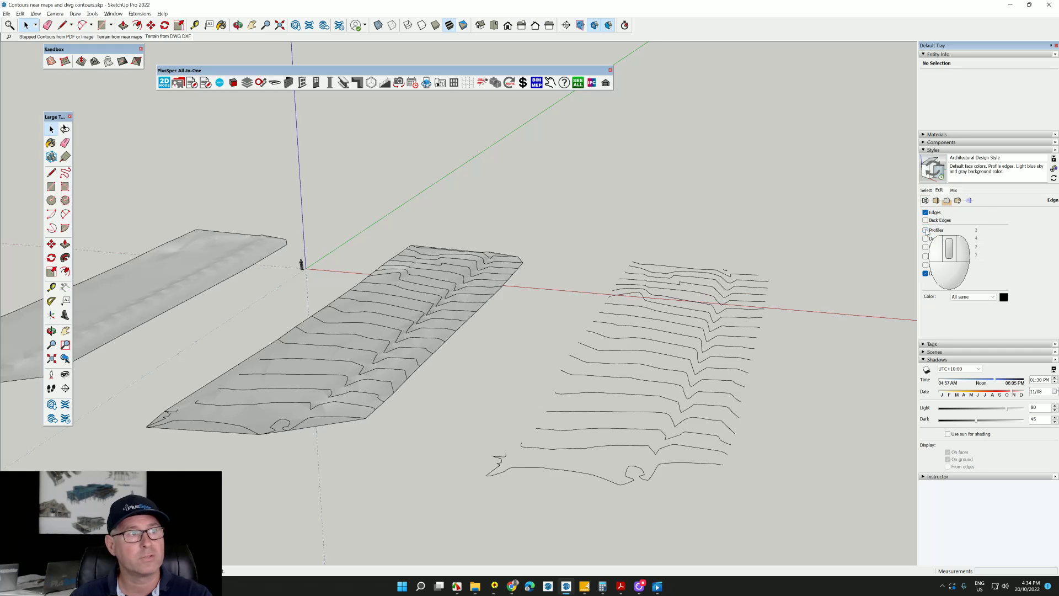
pyautogui.click(925, 212)
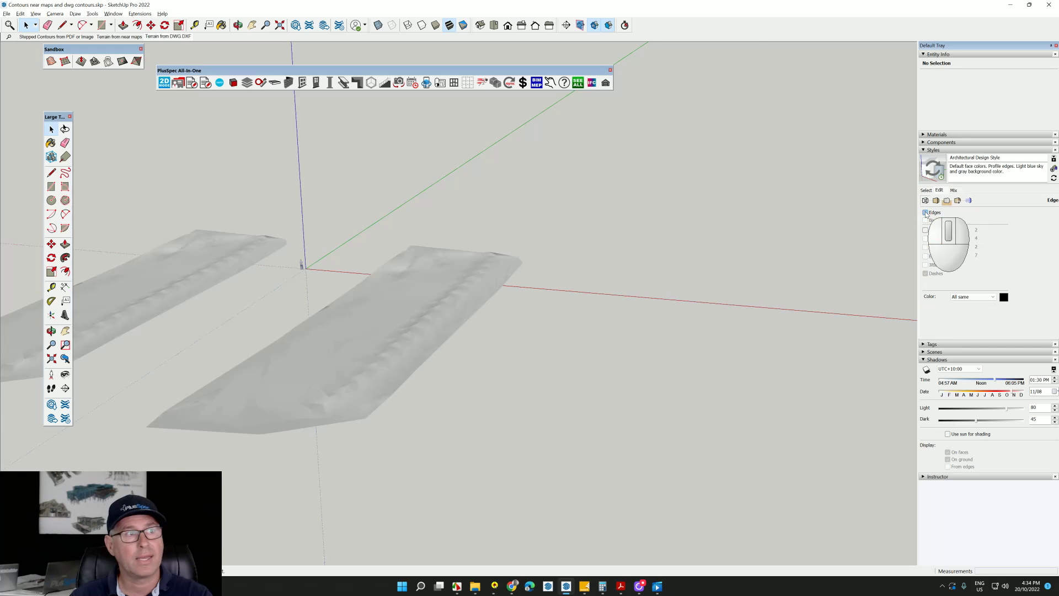
pyautogui.scroll(3, 409, 338)
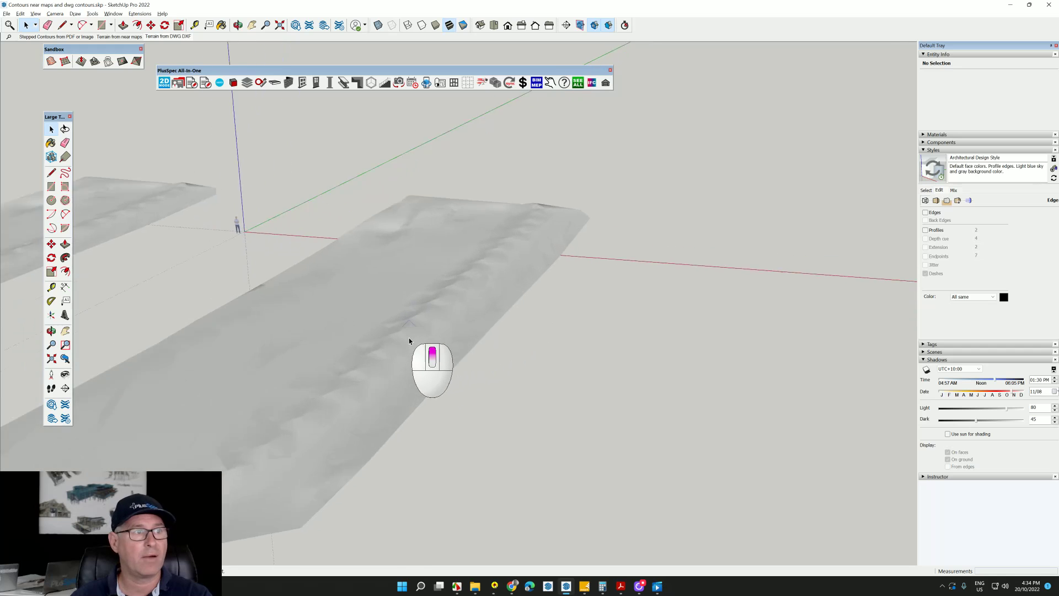
pyautogui.moveTo(409, 337); pyautogui.dragTo(560, 268, button='middle')
# Turn Profiles and Edges back on in the style.
pyautogui.click(926, 230)
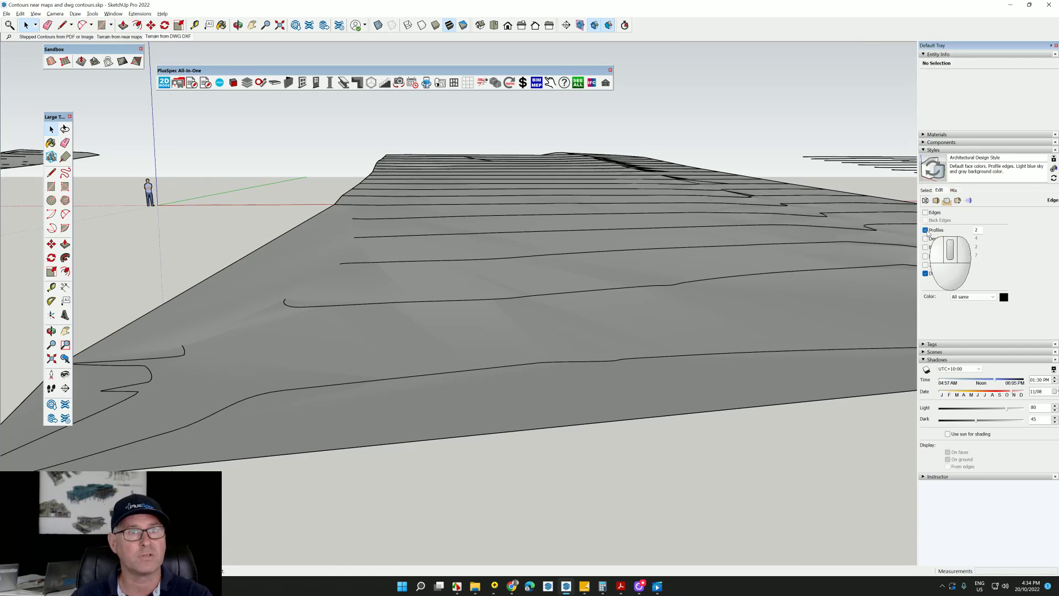
pyautogui.moveTo(925, 214); pyautogui.dragTo(727, 294, button='middle')
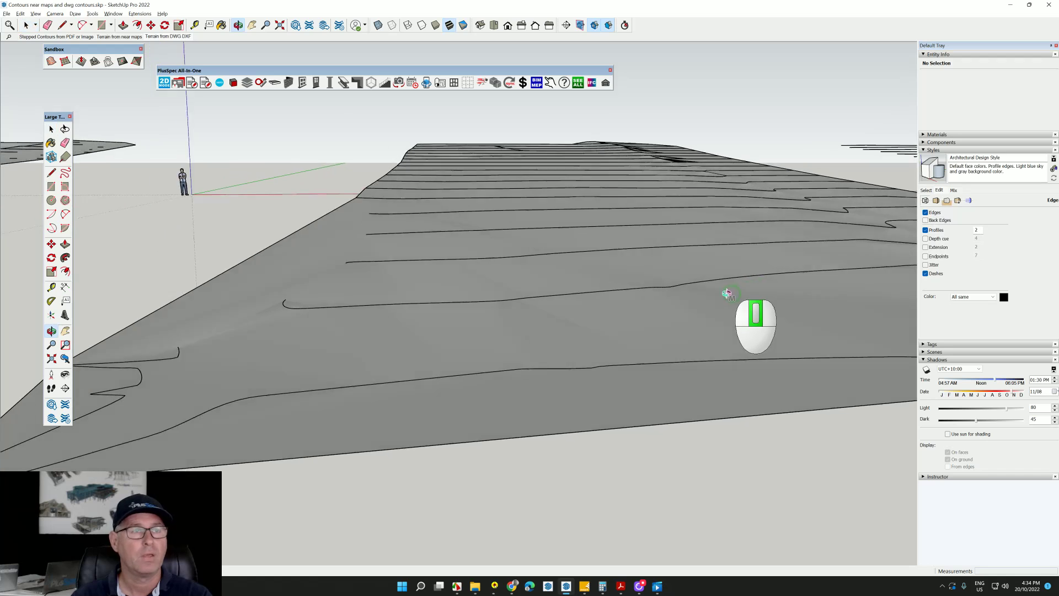
pyautogui.scroll(-5, 617, 369)
pyautogui.moveTo(678, 337); pyautogui.dragTo(549, 338, button='middle')
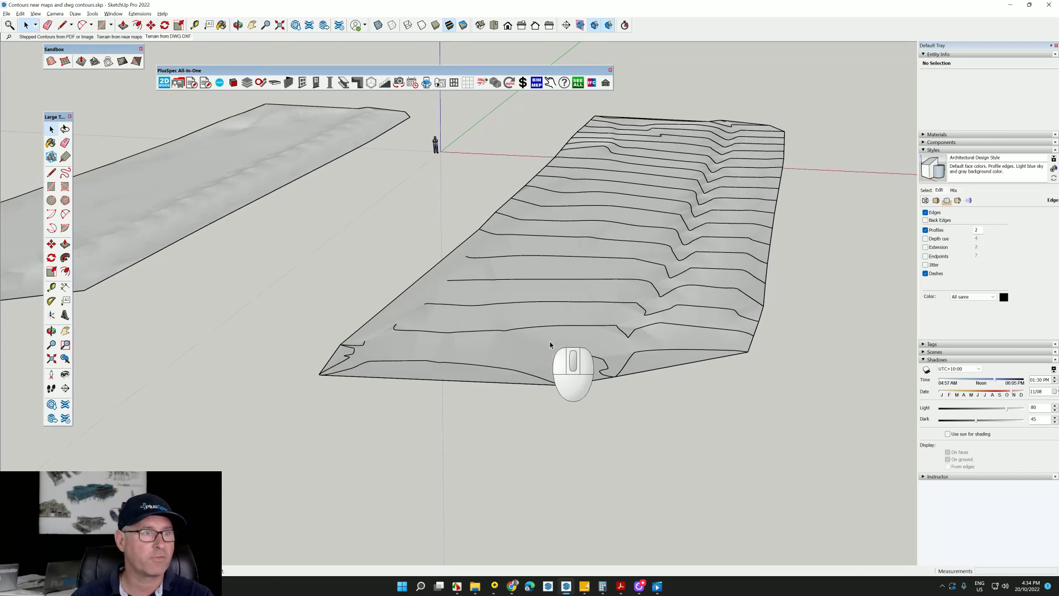
# Select the whole second contour from the low end of the new terrain, and hide several stretches of it with the Eraser.
pyautogui.click(549, 337)
pyautogui.click(550, 337)
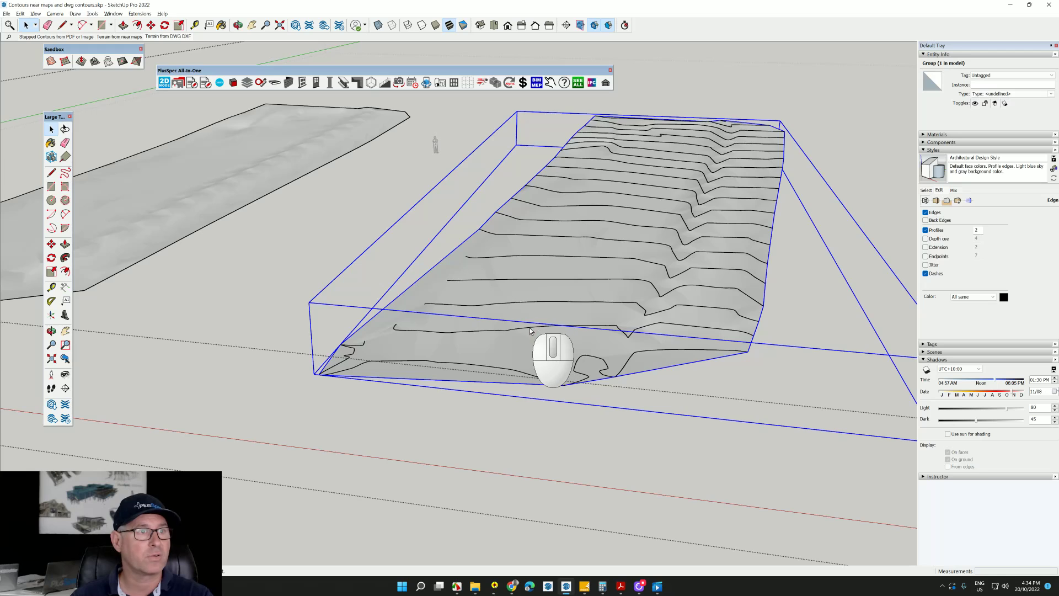
pyautogui.doubleClick(530, 327)
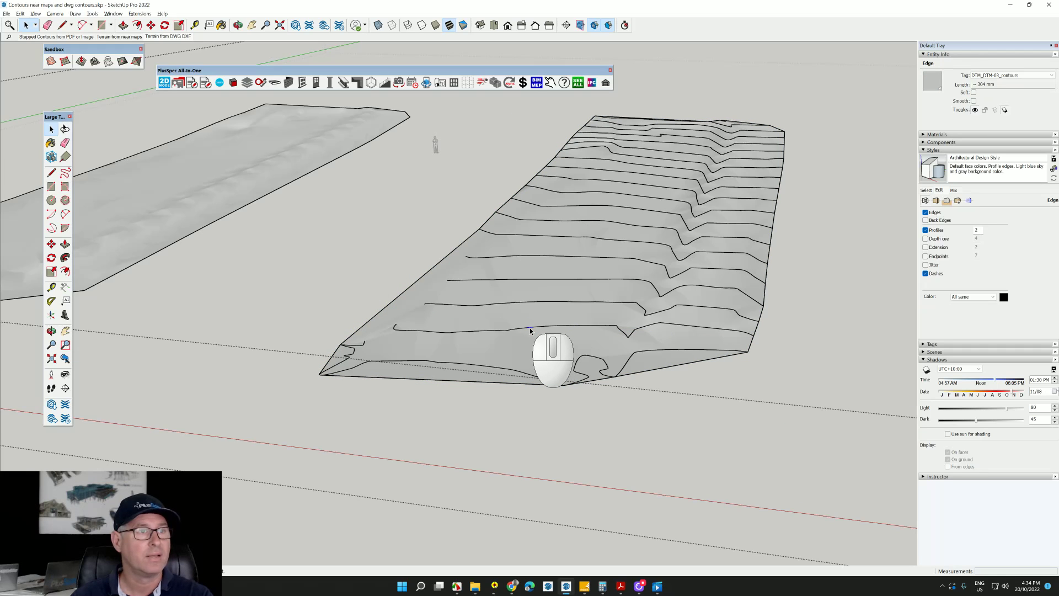
pyautogui.tripleClick(529, 327)
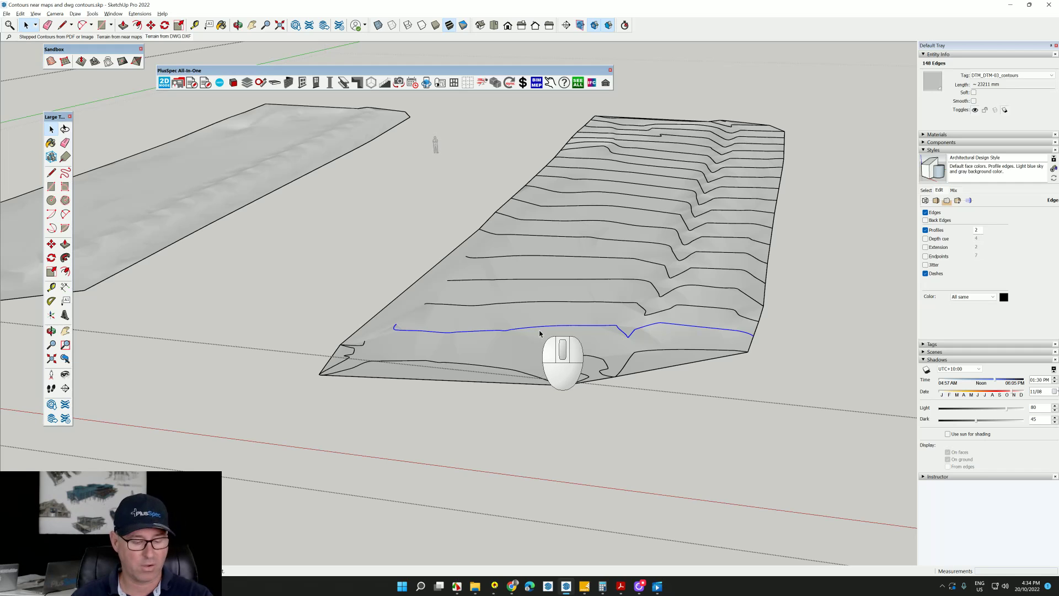
pyautogui.click(47, 25)
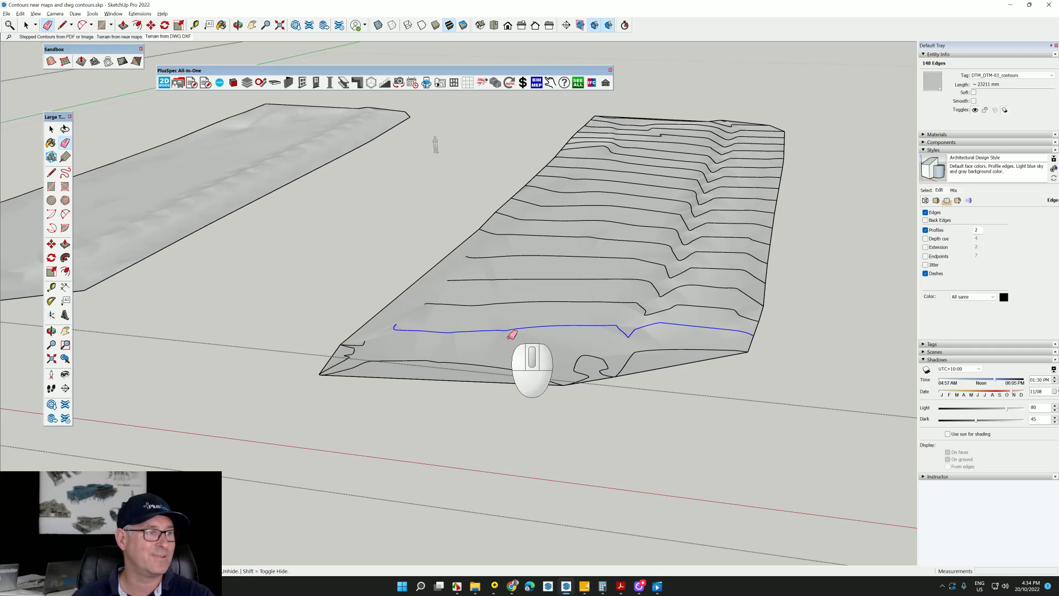
pyautogui.moveTo(509, 334)
pyautogui.keyDown('shift'); pyautogui.mouseDown()
pyautogui.moveTo(583, 324)
pyautogui.moveTo(555, 321)
pyautogui.moveTo(527, 325)
pyautogui.moveTo(686, 328)
pyautogui.mouseUp(); pyautogui.keyUp('shift')
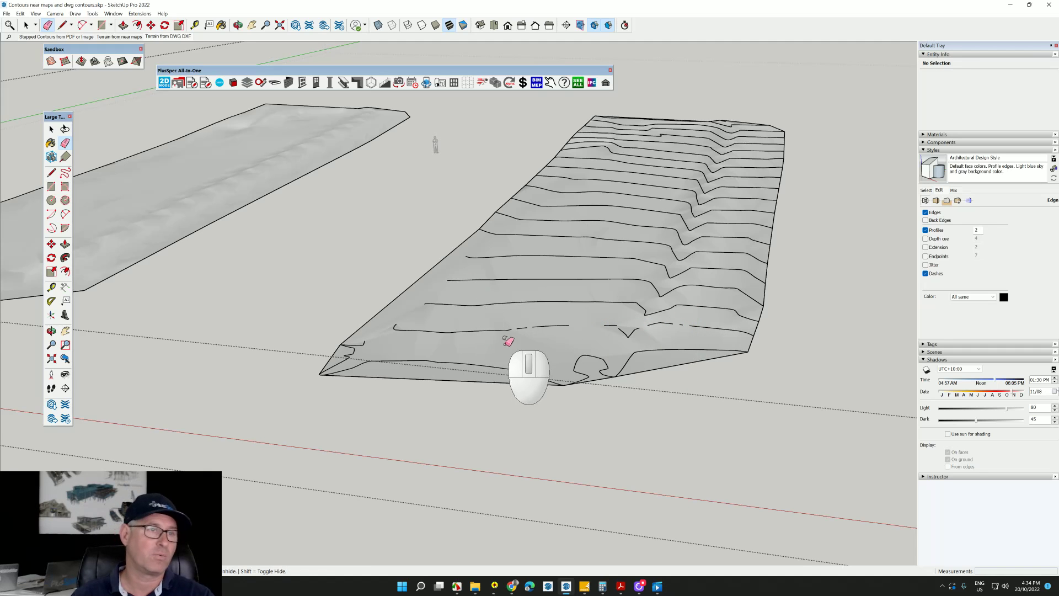
pyautogui.moveTo(508, 343); pyautogui.dragTo(321, 367, button='middle')
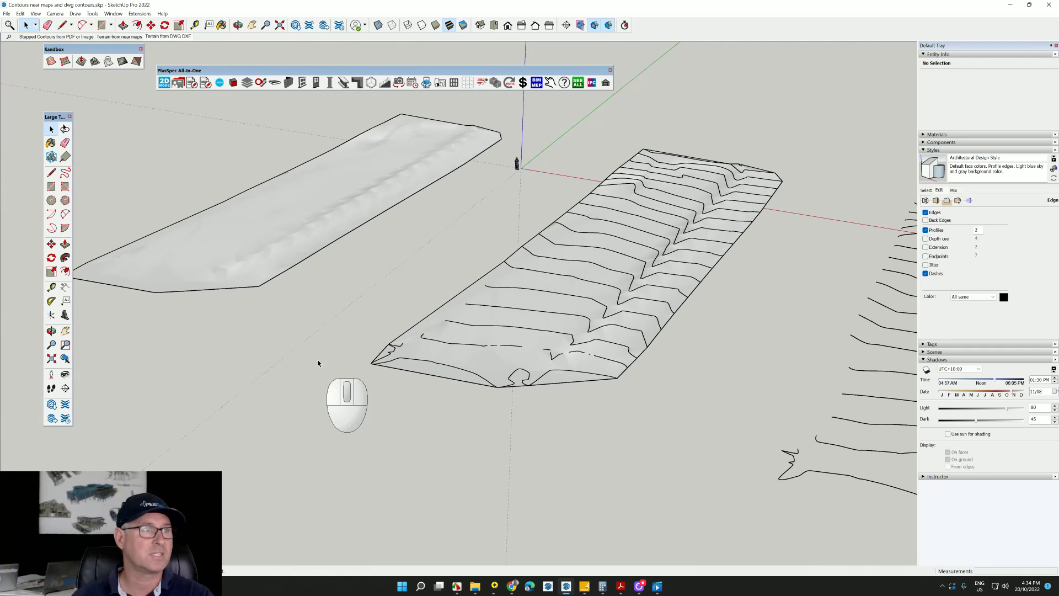
# Display the hidden geometry and examine the triangulation between the contours of the new terrain.
pyautogui.click(35, 14)
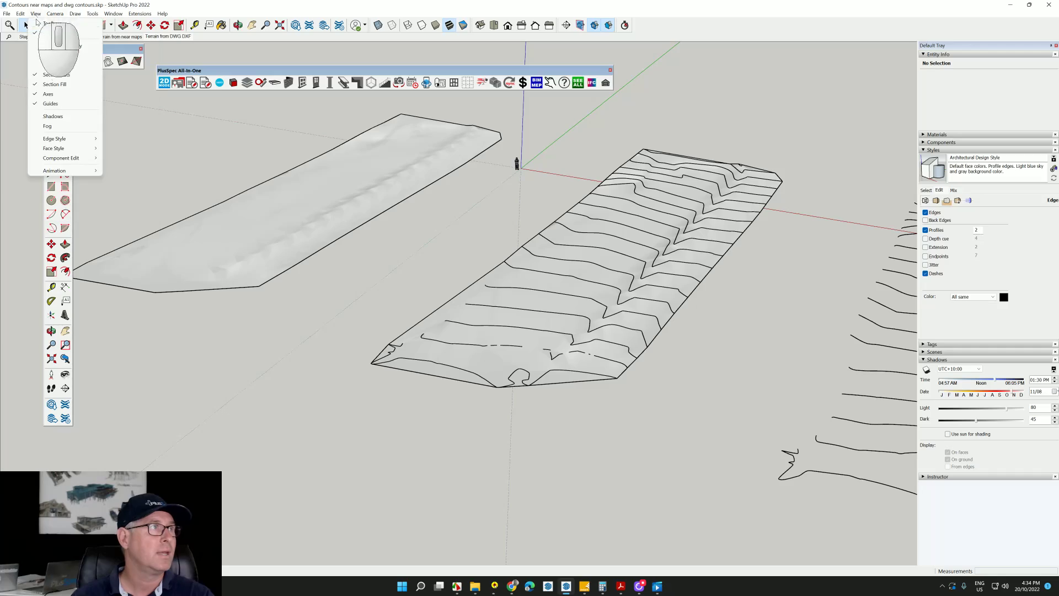
pyautogui.click(65, 47)
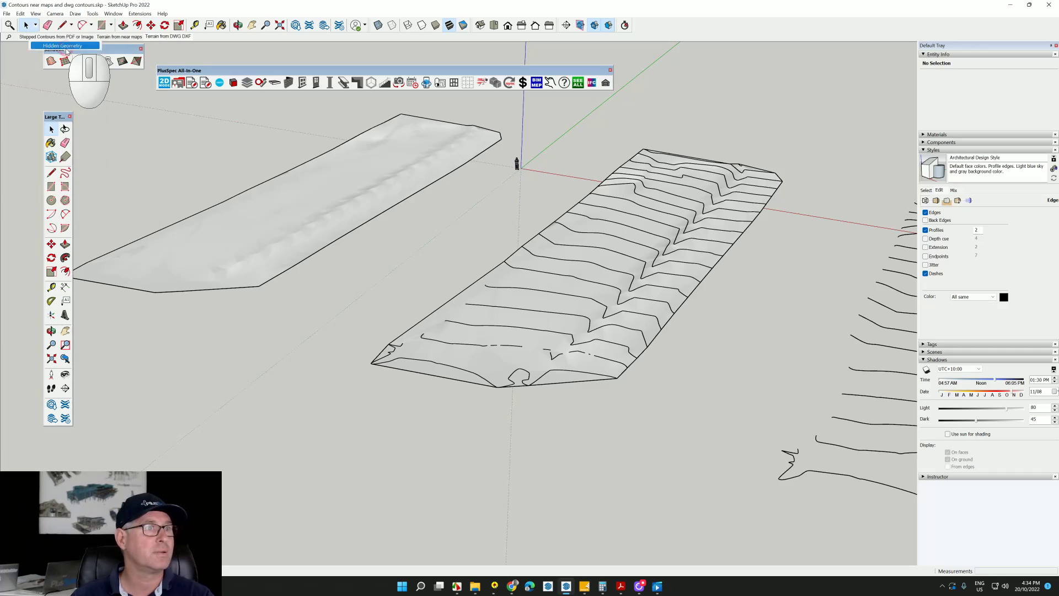
pyautogui.scroll(8, 545, 313)
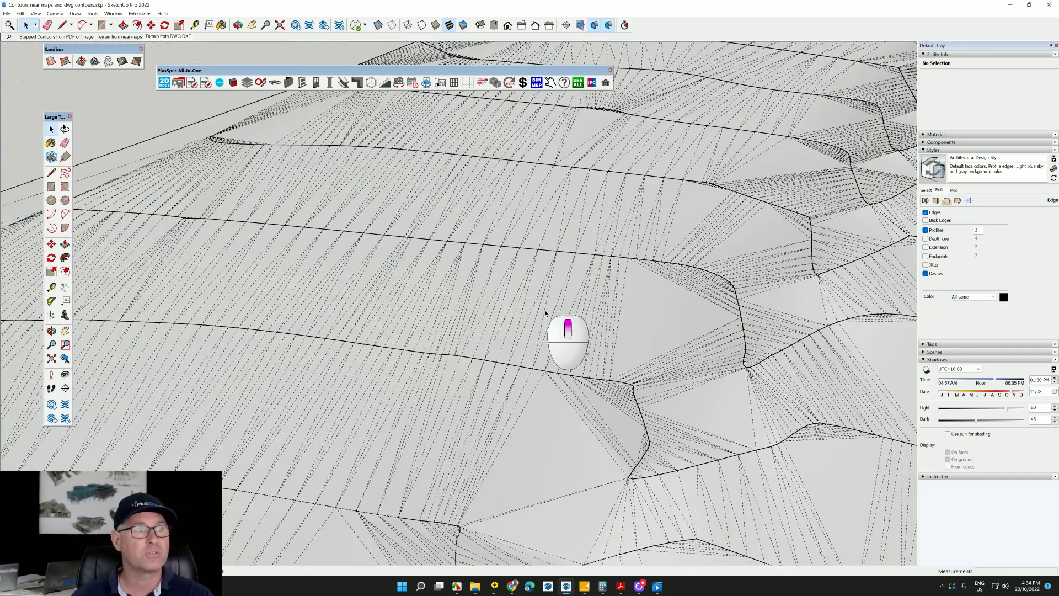
pyautogui.moveTo(545, 312); pyautogui.dragTo(405, 305, button='middle')
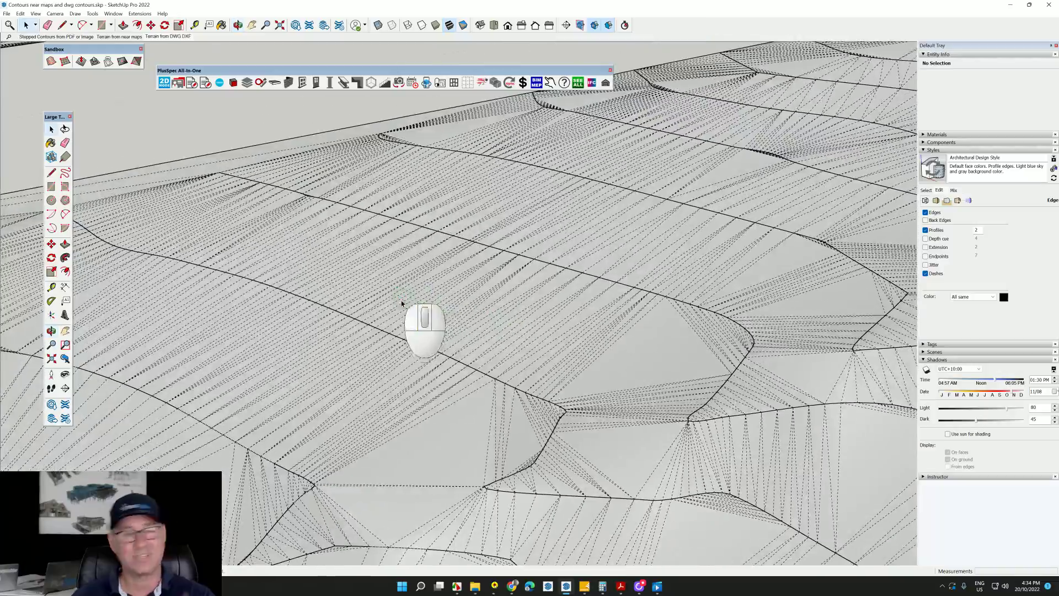
pyautogui.moveTo(491, 312); pyautogui.dragTo(402, 303, button='middle')
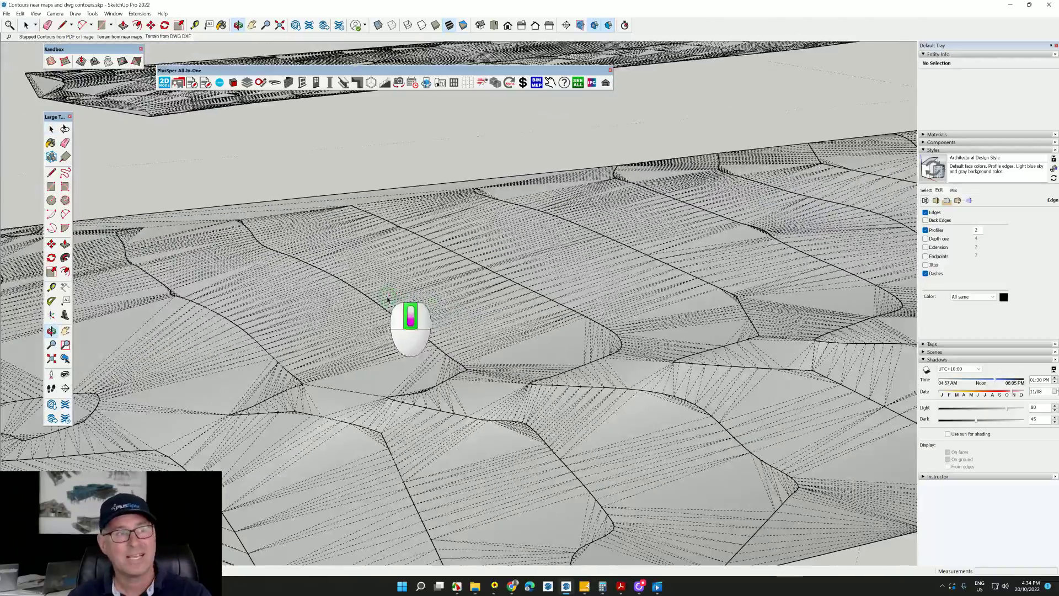
# Draw a straight line about 3.9 m long across the terrain's triangles, between two neighbouring contours.
pyautogui.scroll(3, 538, 306)
pyautogui.scroll(3, 538, 307)
pyautogui.moveTo(538, 306); pyautogui.dragTo(612, 359, button='middle')
pyautogui.click(568, 360)
pyautogui.click(569, 359)
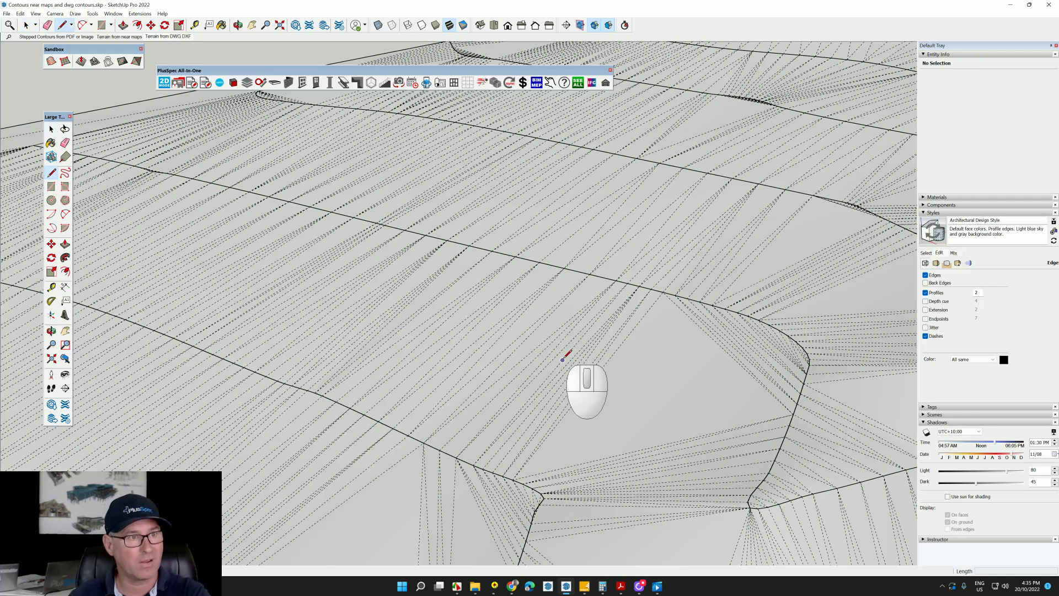
pyautogui.click(563, 359)
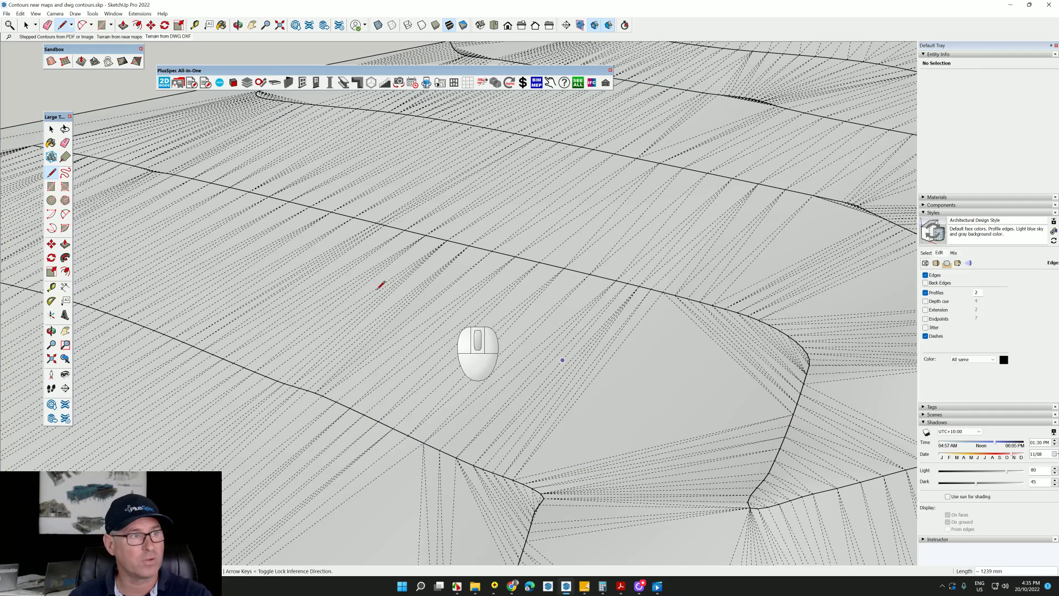
pyautogui.click(287, 274)
# Select the newly drawn line, and remove the piece of the neighbouring contour from the selection.
pyautogui.press('space')
pyautogui.moveTo(244, 254)
pyautogui.mouseDown()
pyautogui.moveTo(565, 364)
pyautogui.moveTo(588, 378)
pyautogui.moveTo(580, 383)
pyautogui.mouseUp()
pyautogui.moveTo(579, 383); pyautogui.dragTo(549, 300, button='middle')
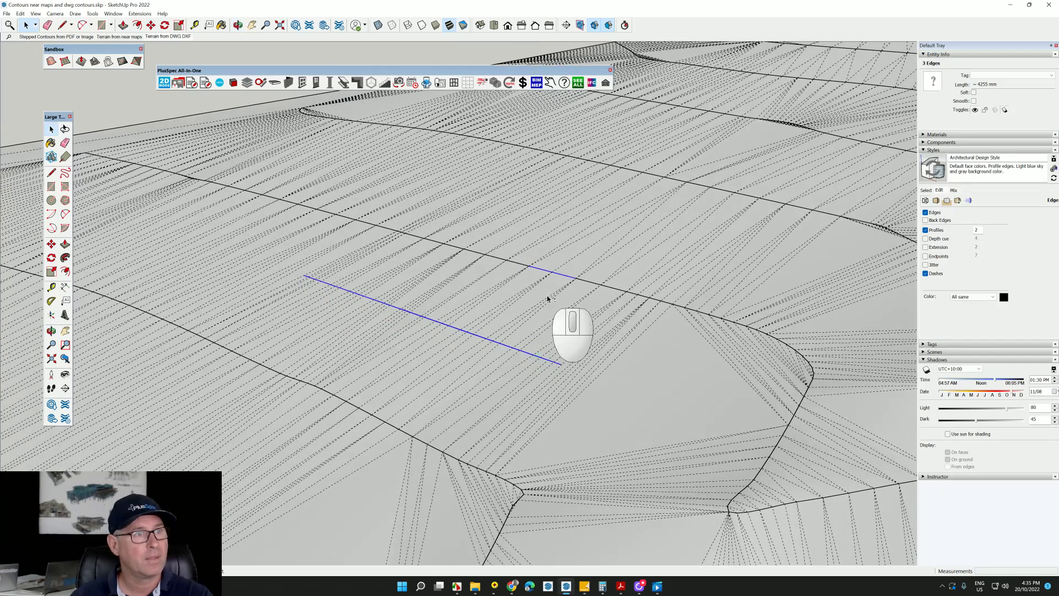
pyautogui.keyDown('shift'); pyautogui.click(536, 271); pyautogui.keyUp('shift')
pyautogui.keyDown('shift'); pyautogui.click(552, 272); pyautogui.keyUp('shift')
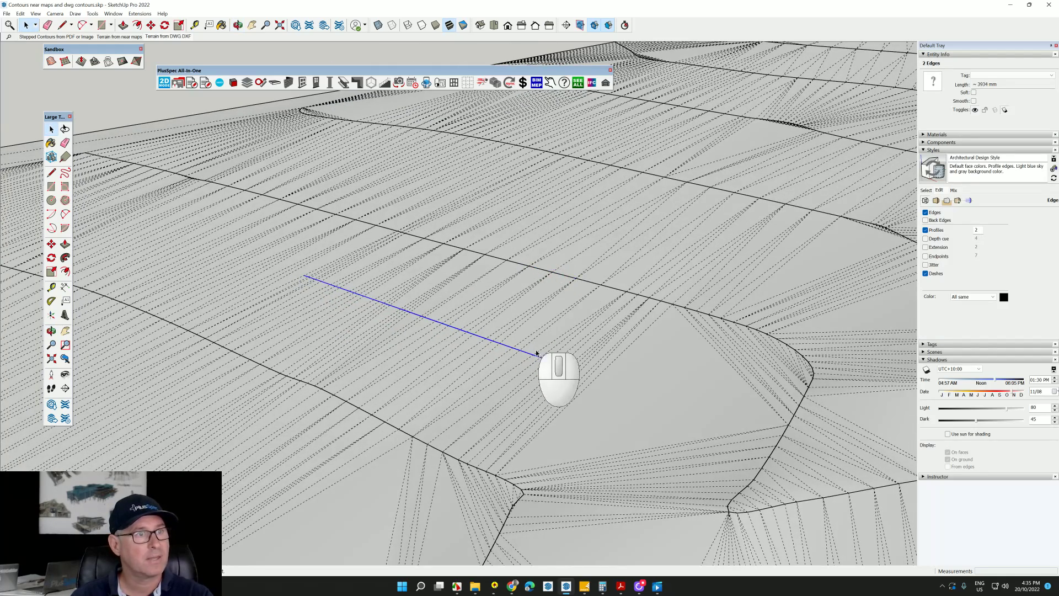
pyautogui.click(151, 26)
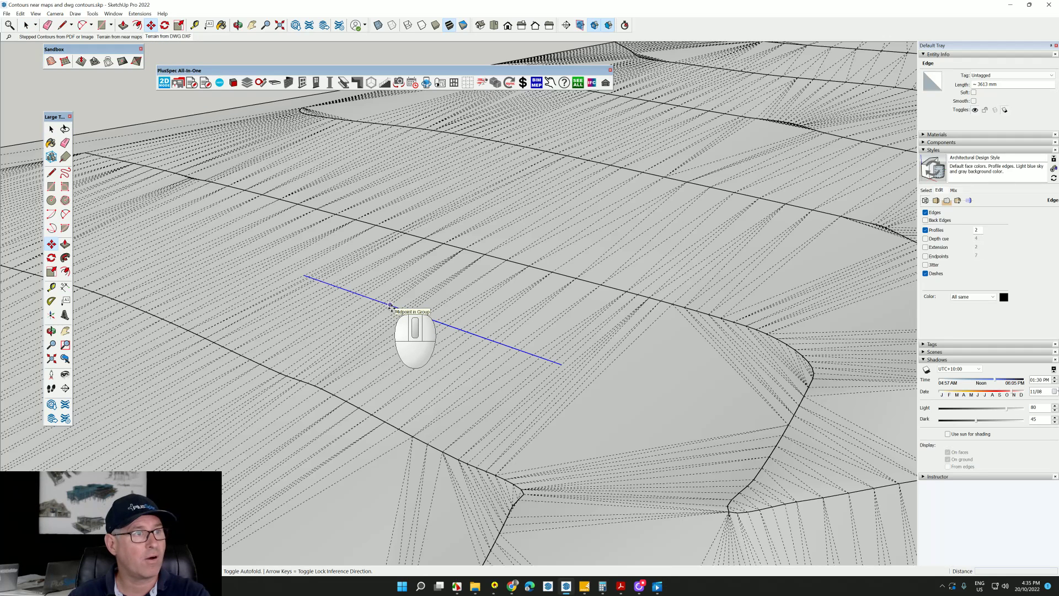
pyautogui.click(391, 305)
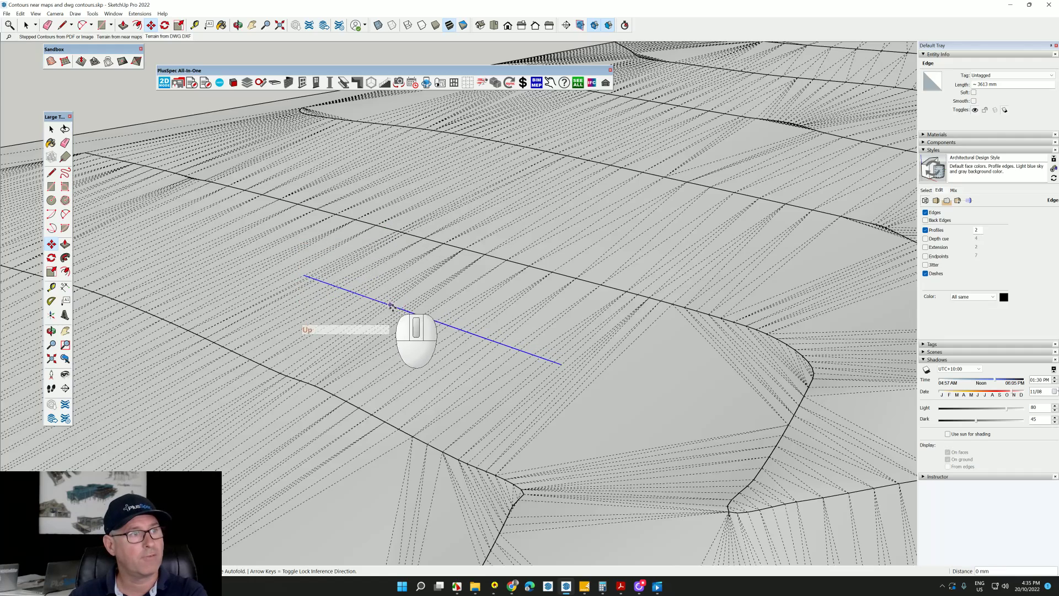
pyautogui.press('space')
# Examine the terrain mesh and its contour lines around the selected edge, both close up and as a whole.
pyautogui.moveTo(442, 324); pyautogui.dragTo(657, 371, button='middle')
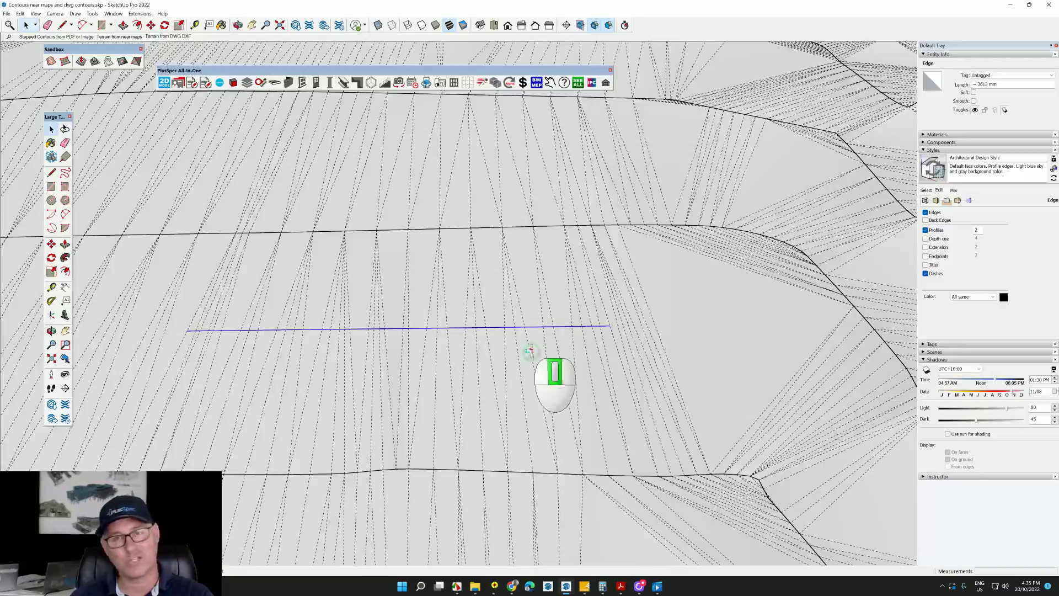
pyautogui.moveTo(529, 351); pyautogui.dragTo(287, 321, button='middle')
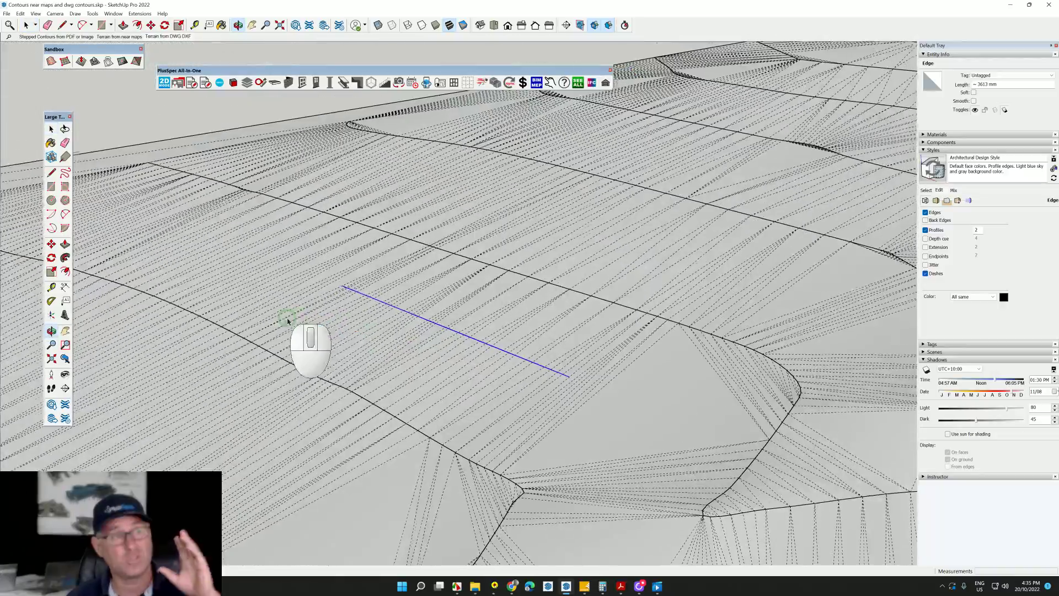
pyautogui.moveTo(417, 335); pyautogui.dragTo(381, 329, button='middle')
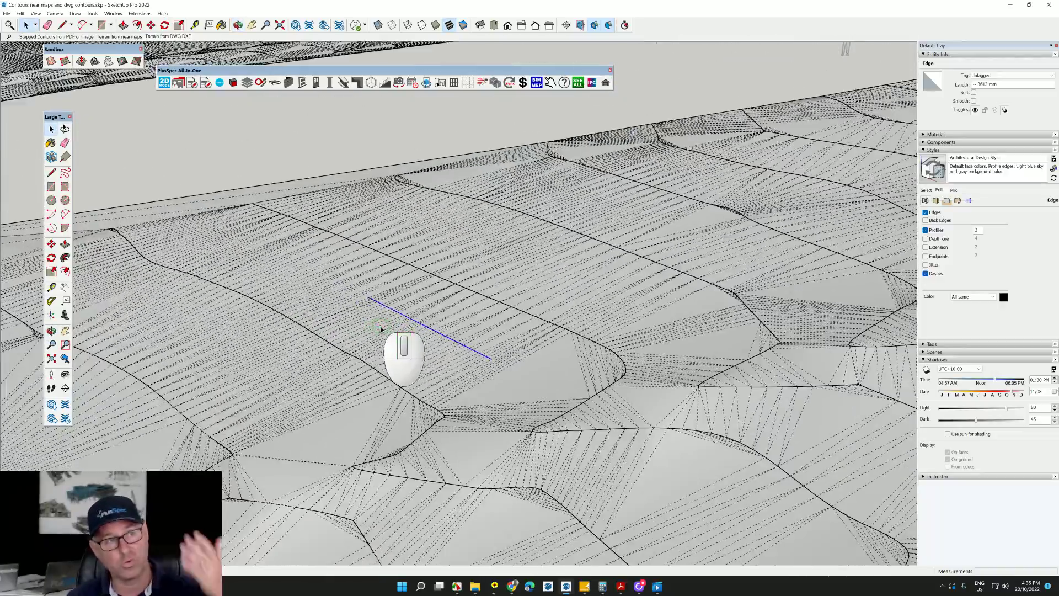
pyautogui.scroll(-10, 381, 329)
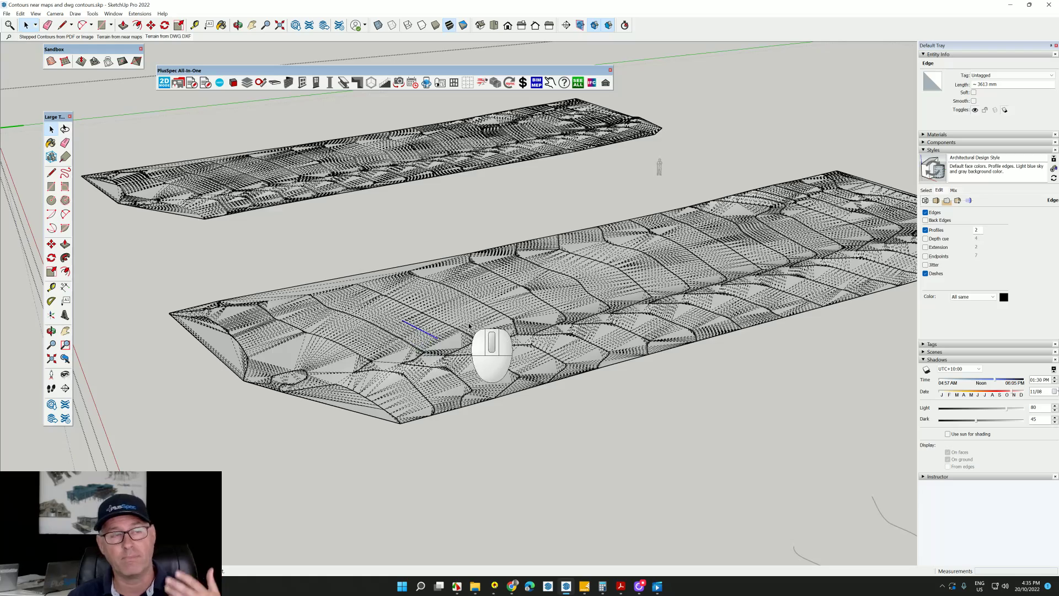
pyautogui.moveTo(469, 326); pyautogui.dragTo(413, 343, button='middle')
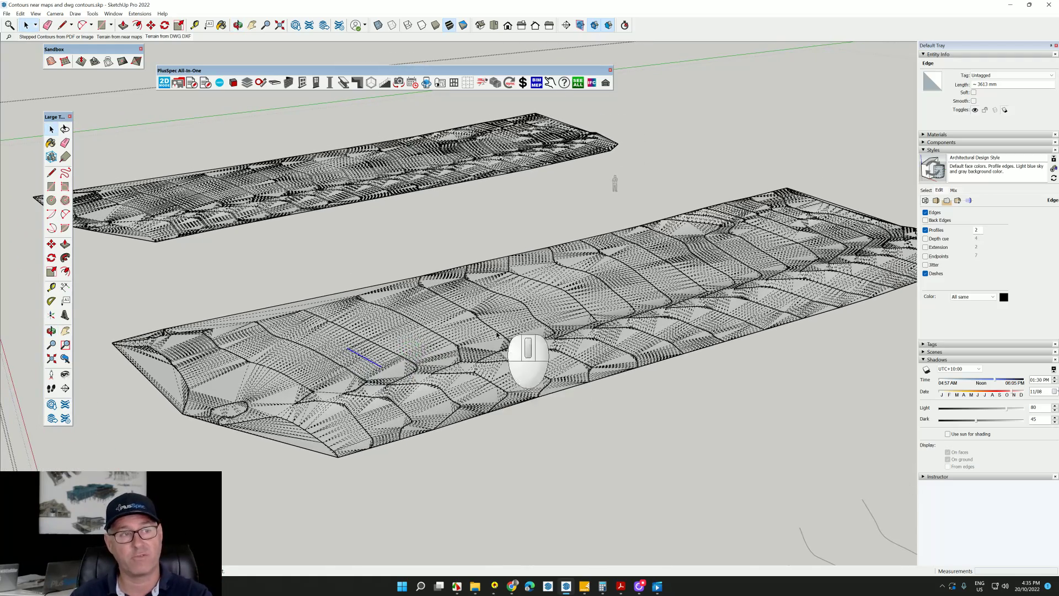
pyautogui.moveTo(490, 301); pyautogui.dragTo(556, 391, button='middle')
pyautogui.scroll(3, 512, 389)
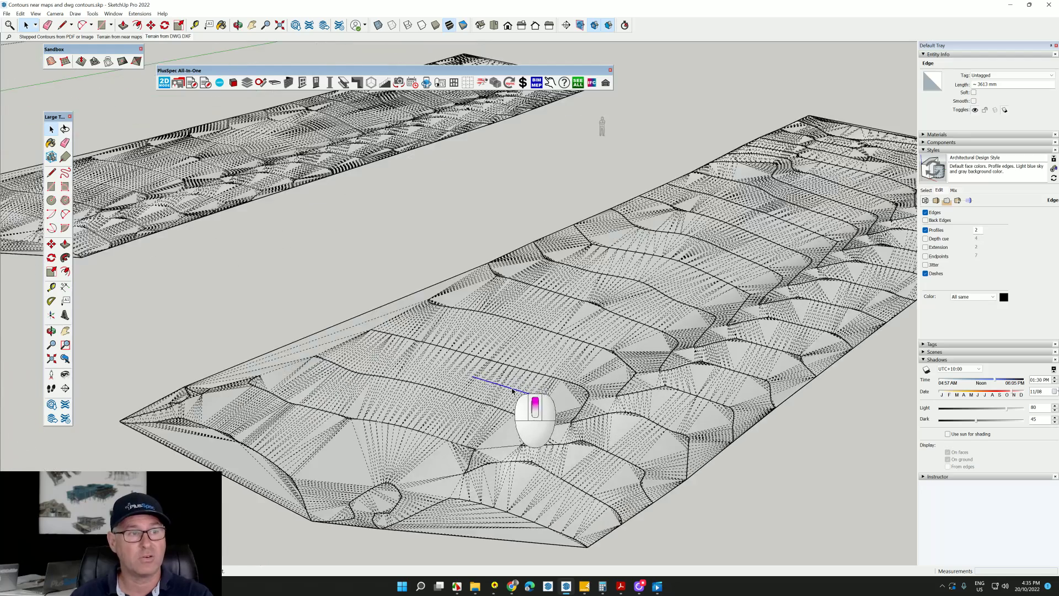
pyautogui.scroll(5, 512, 390)
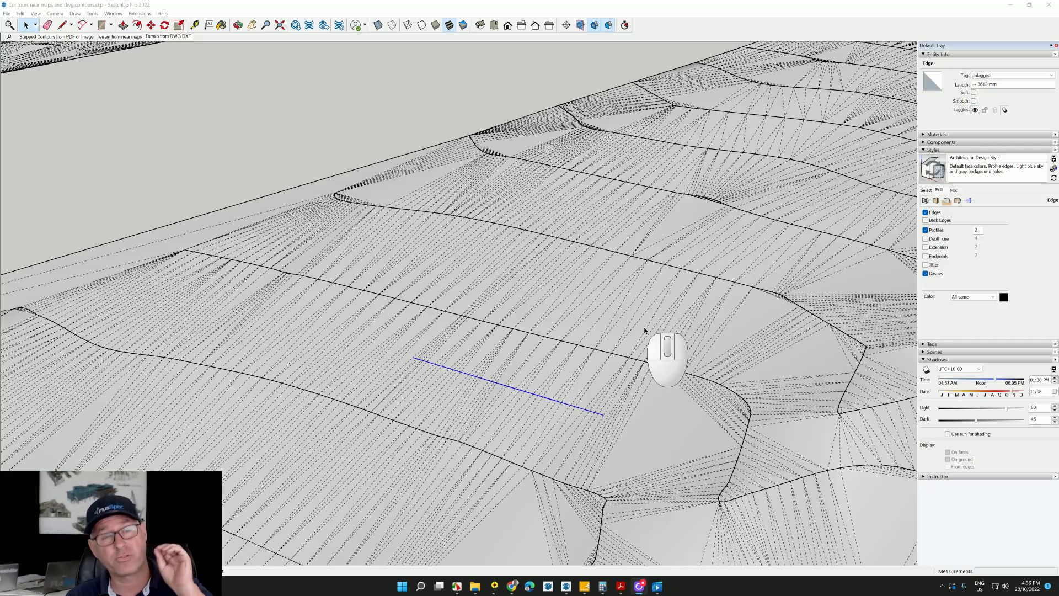
pyautogui.scroll(-5, 644, 328)
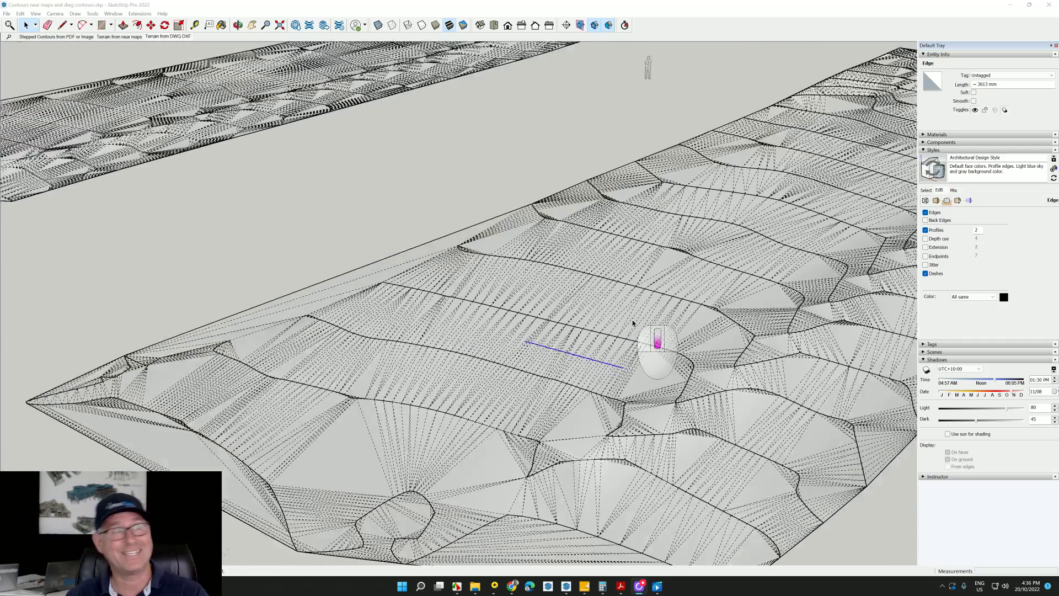
# Switch to the SketchUp model of the 3D site from a 2D PDF/DWG survey and show the "3. Orientate & position" scene.
pyautogui.press('alt')
pyautogui.hotkey('alt', 'Tab')
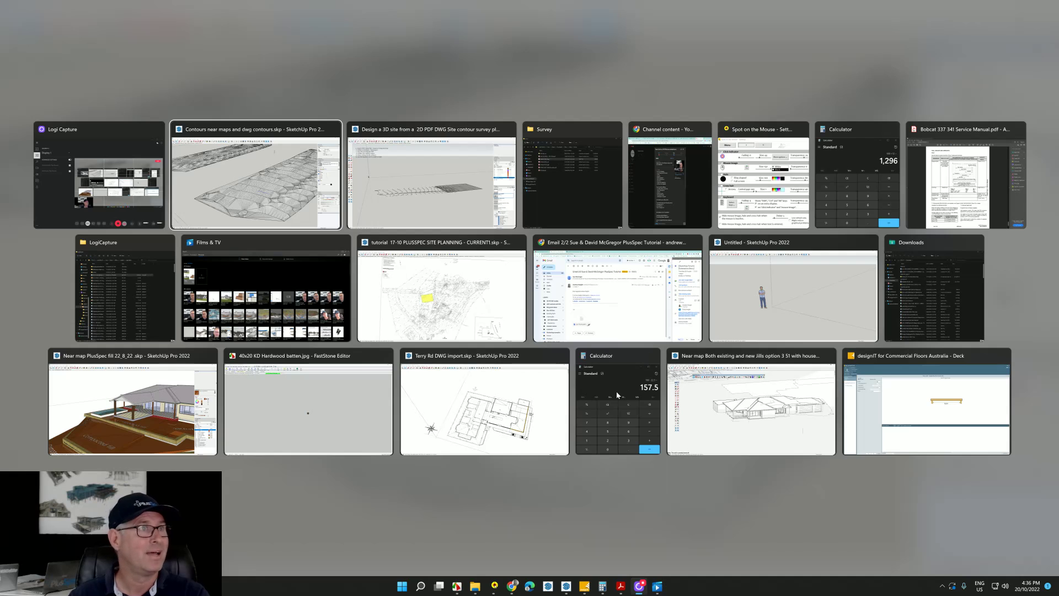
pyautogui.hotkey('alt', 'Tab')
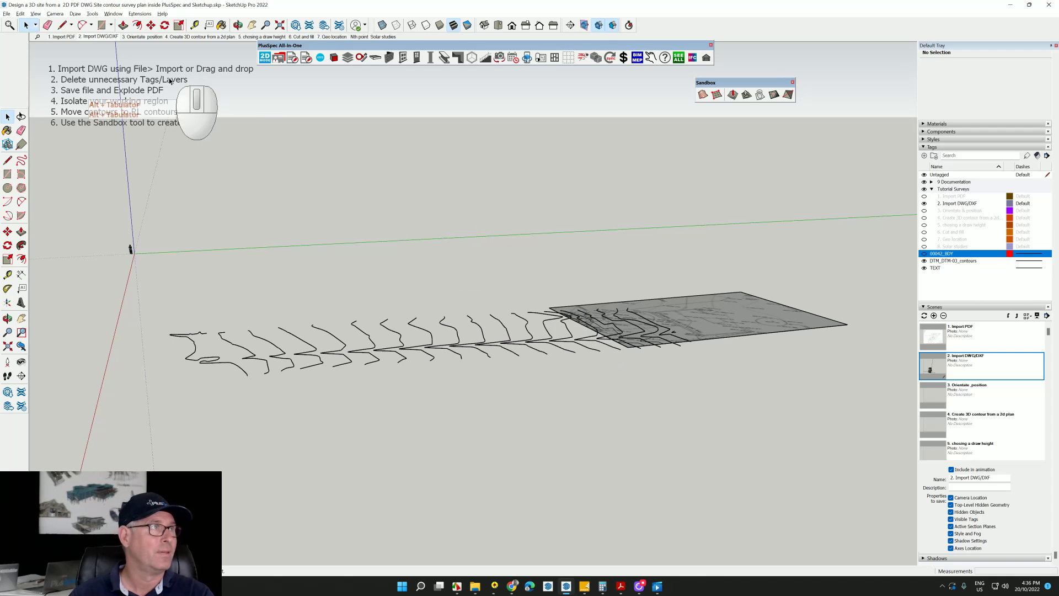
pyautogui.click(151, 37)
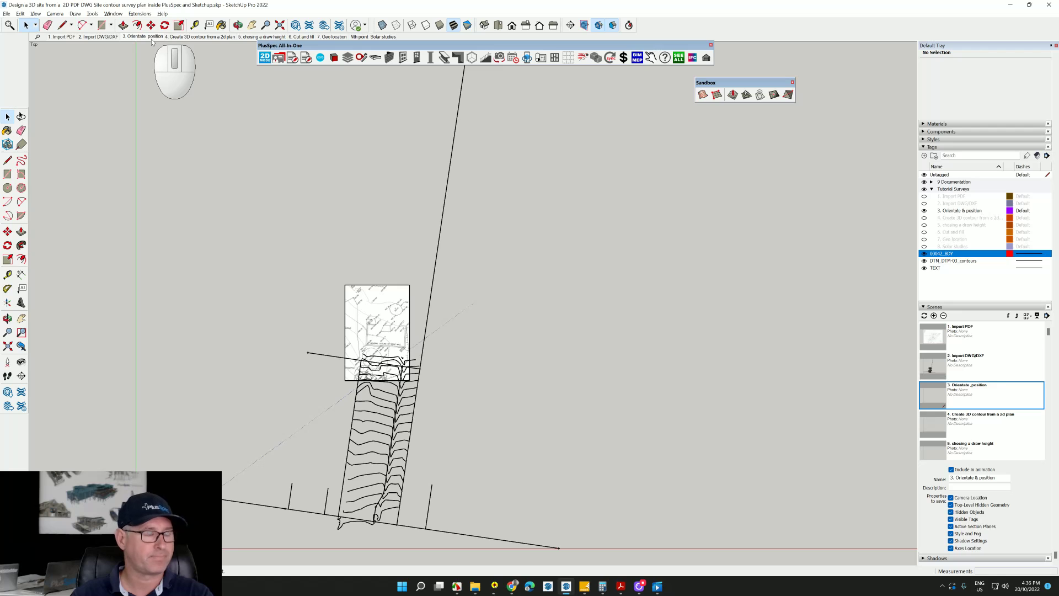
# Examine how the survey plan, its spot levels and the concrete wall outline sit relative to the imported contours and boundaries.
pyautogui.scroll(5, 377, 464)
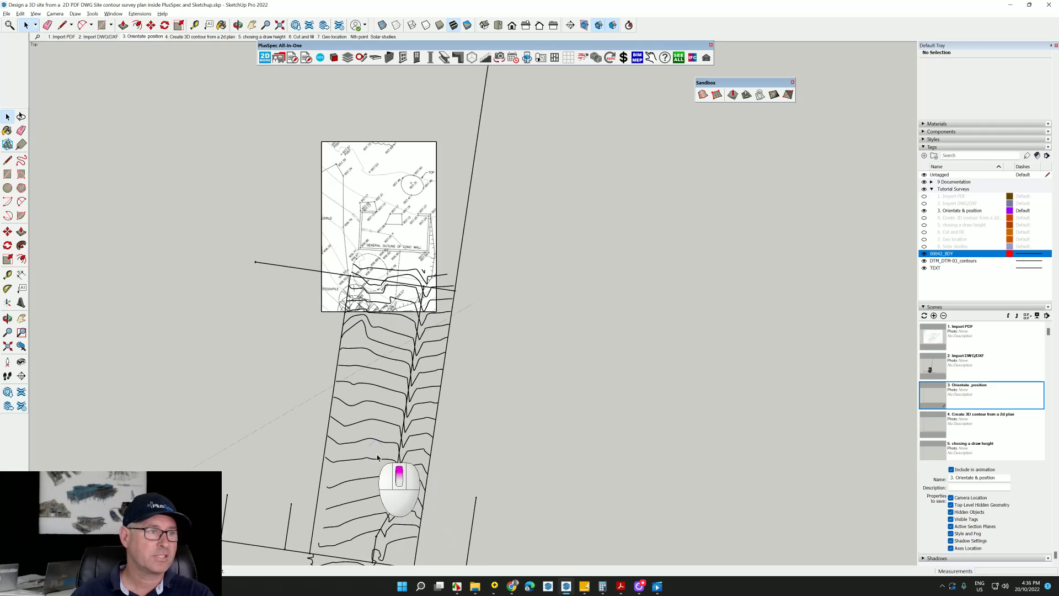
pyautogui.scroll(-5, 393, 352)
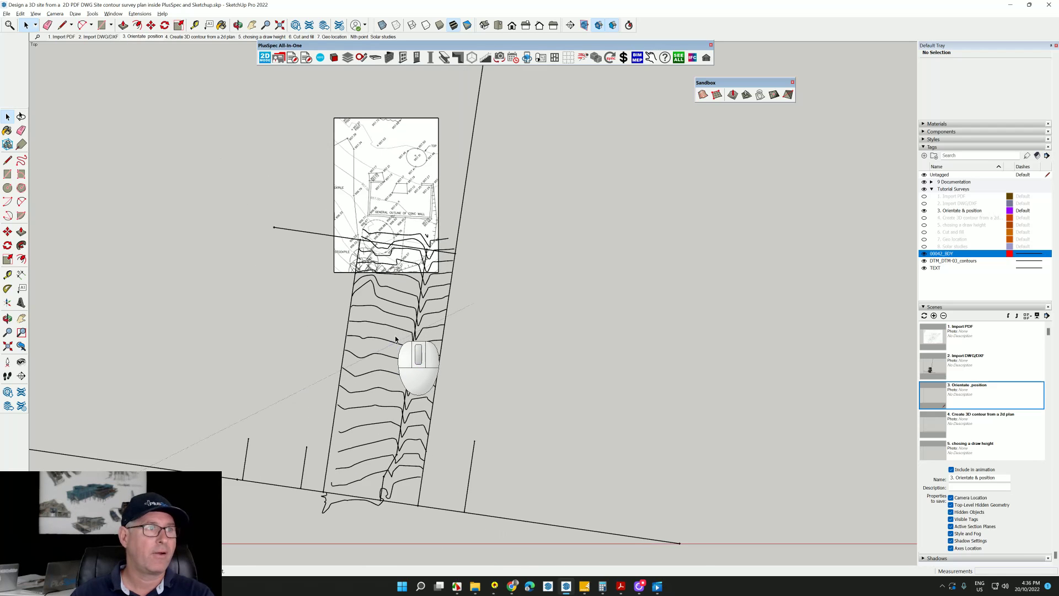
pyautogui.scroll(-3, 393, 352)
pyautogui.scroll(5, 384, 364)
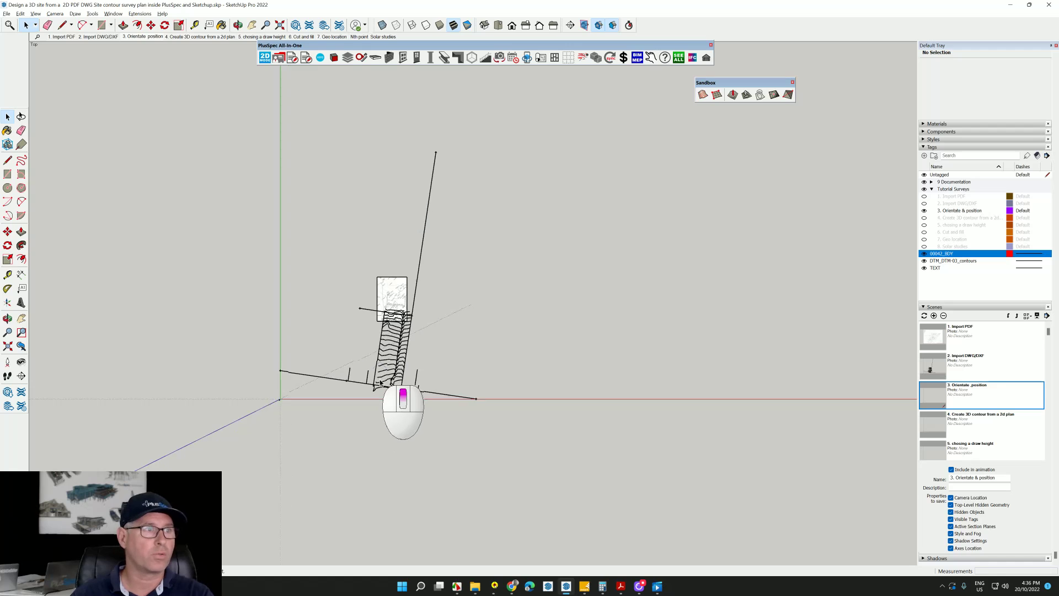
pyautogui.scroll(3, 385, 347)
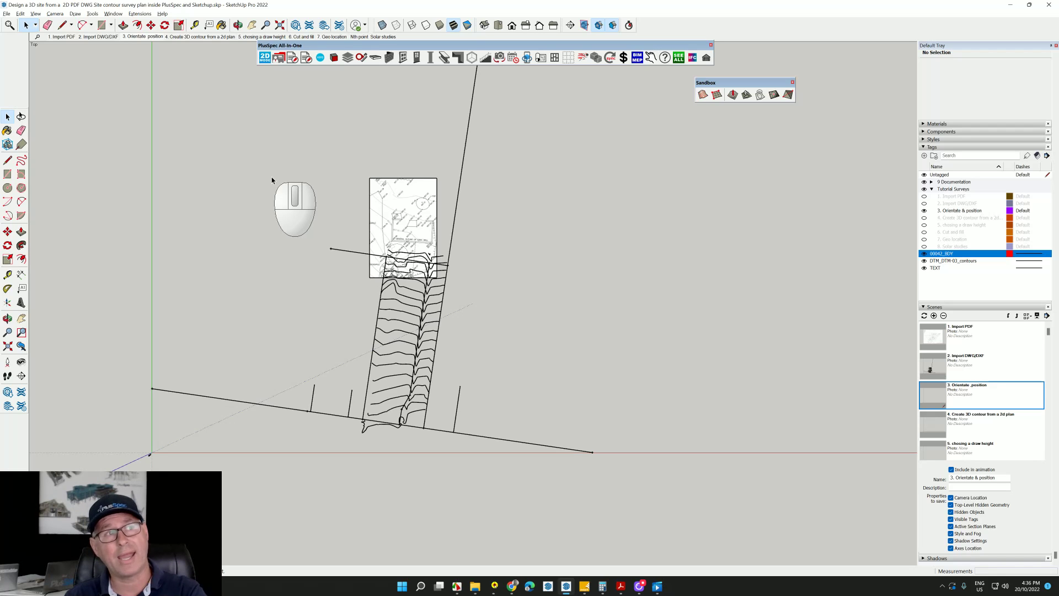
pyautogui.scroll(4, 430, 253)
pyautogui.scroll(5, 429, 253)
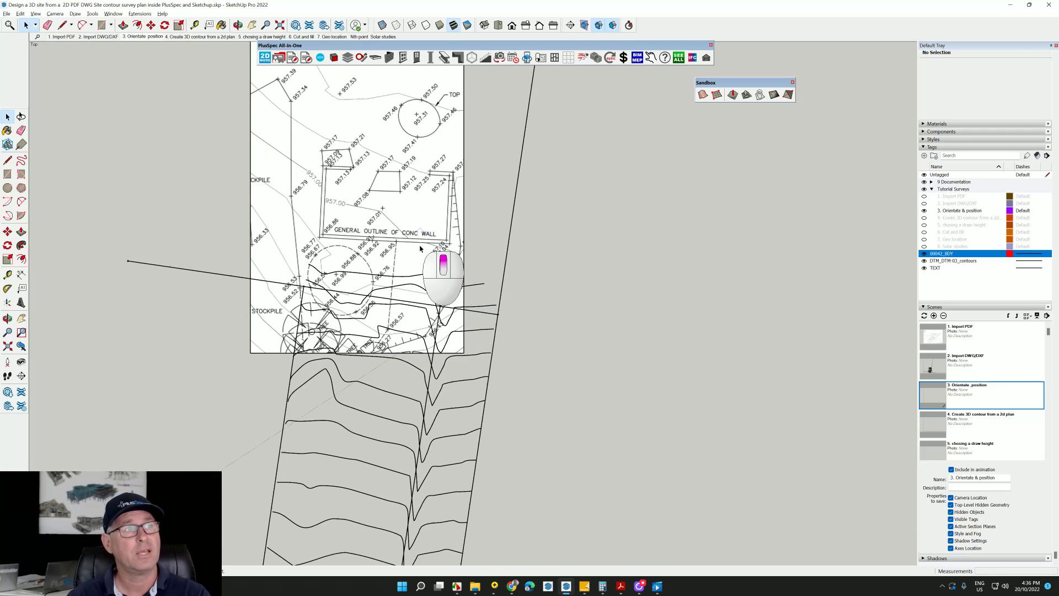
pyautogui.keyDown('shift'); pyautogui.moveTo(382, 235); pyautogui.dragTo(448, 305, button='middle'); pyautogui.keyUp('shift')
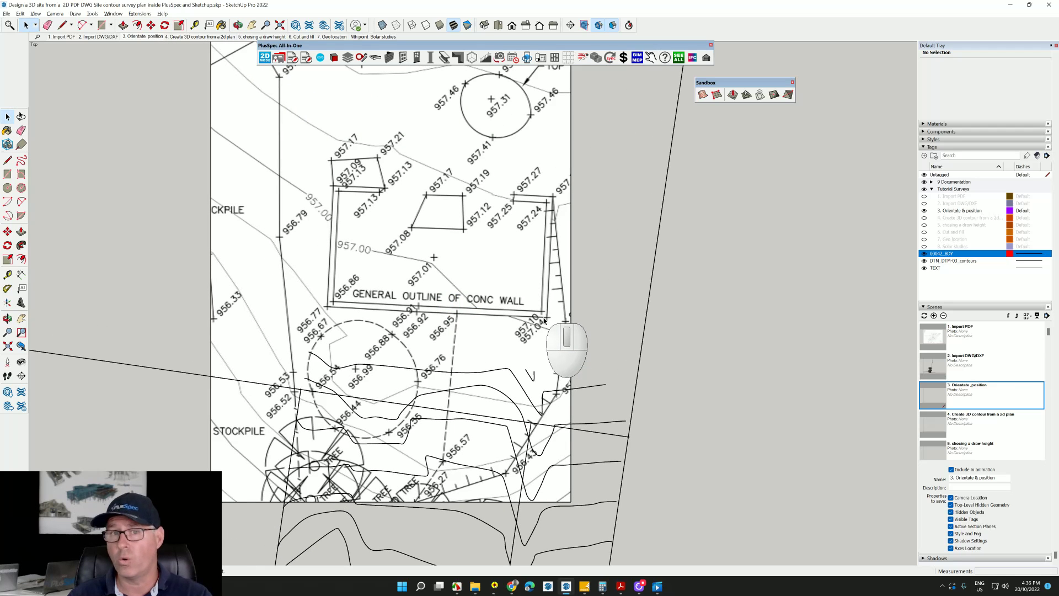
pyautogui.scroll(-8, 543, 320)
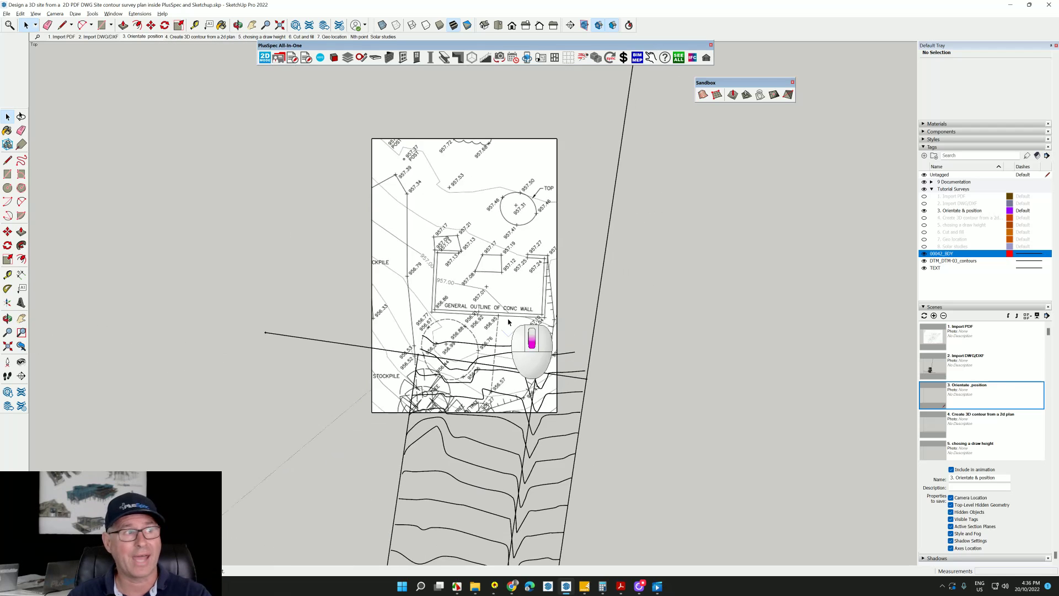
# Draw a three-sided open outline near the origin, following the red and green axes, with its first edge about 7.5 m long.
pyautogui.moveTo(501, 321); pyautogui.dragTo(248, 142, button='middle')
pyautogui.scroll(6, 213, 339)
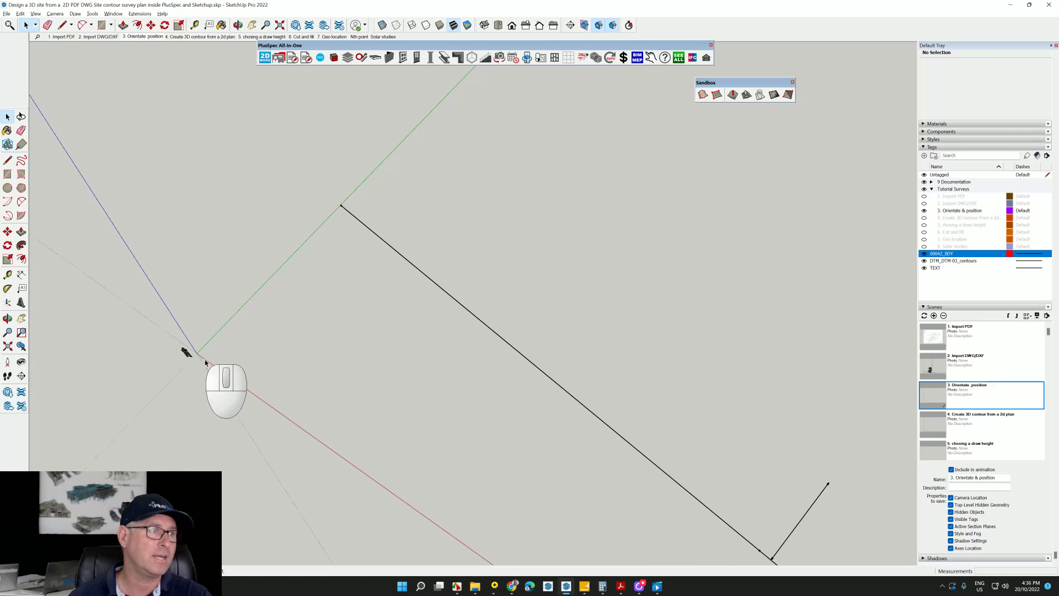
pyautogui.moveTo(215, 320); pyautogui.dragTo(485, 265, button='middle')
pyautogui.press('space')
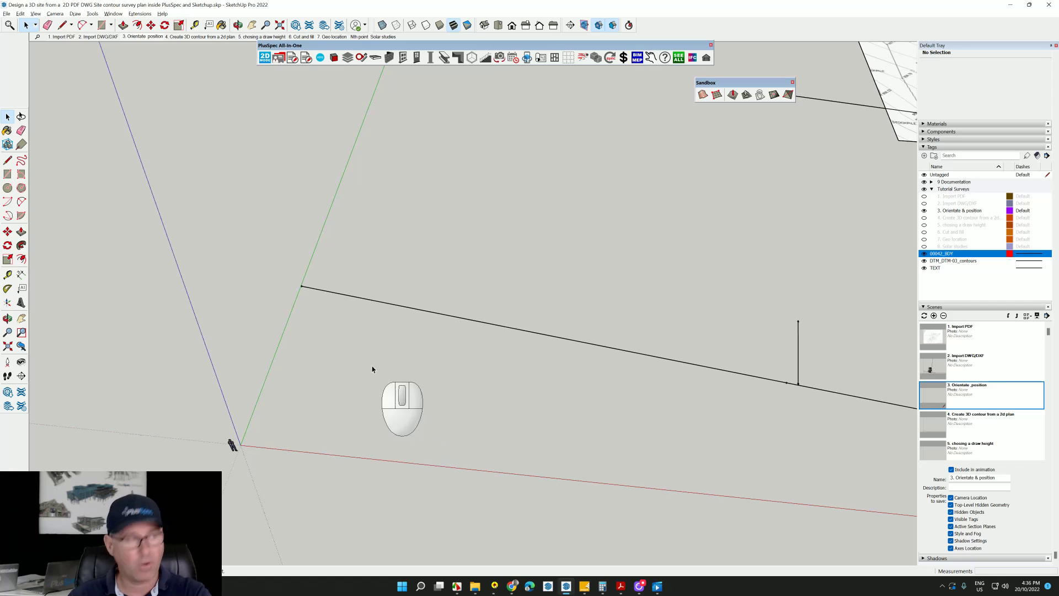
pyautogui.click(62, 25)
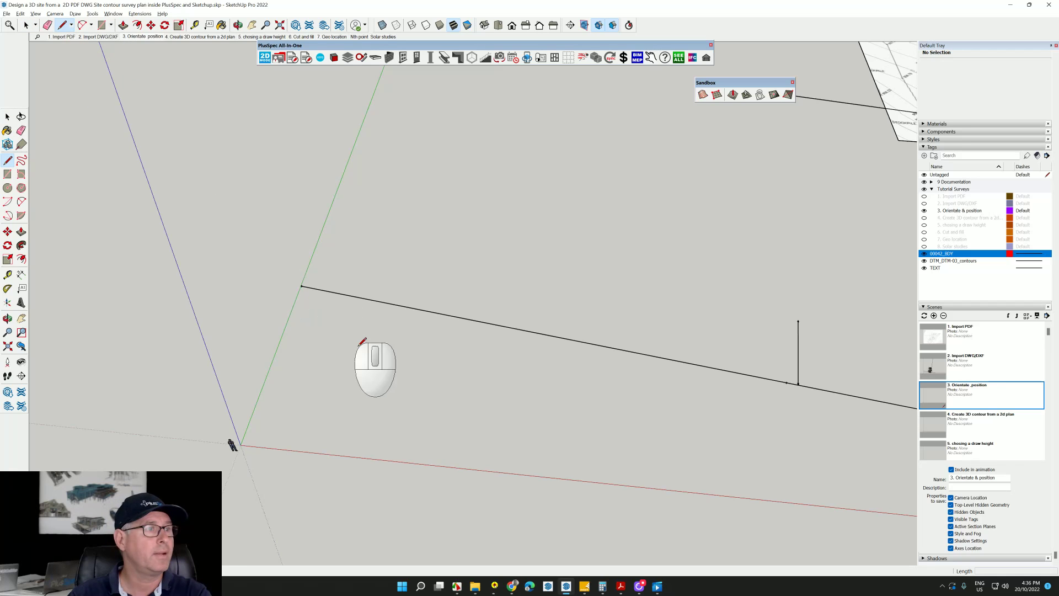
pyautogui.click(389, 441)
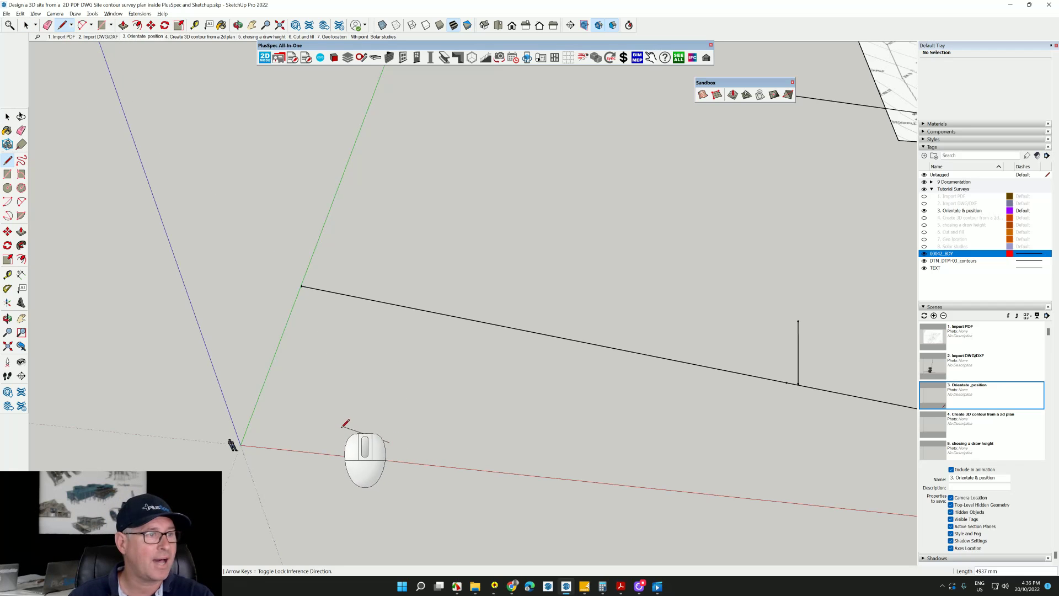
pyautogui.click(310, 434)
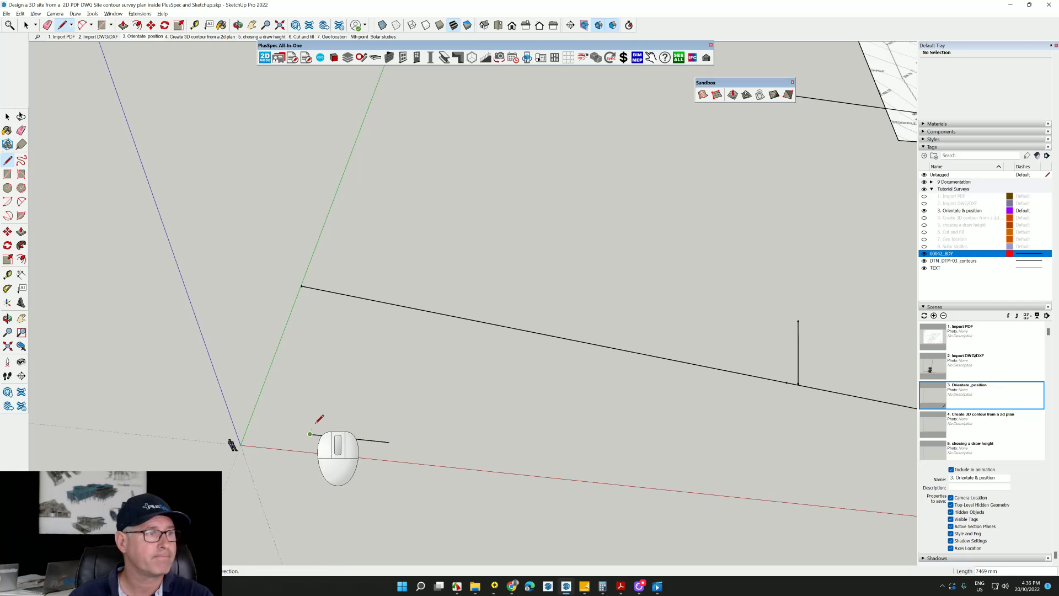
pyautogui.click(327, 379)
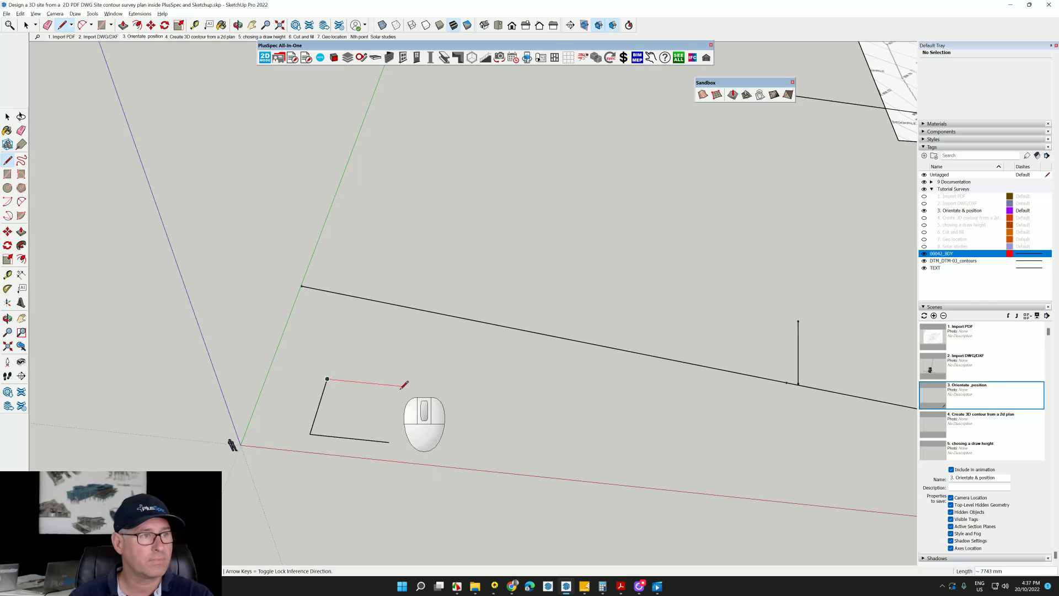
pyautogui.click(398, 385)
pyautogui.press('space')
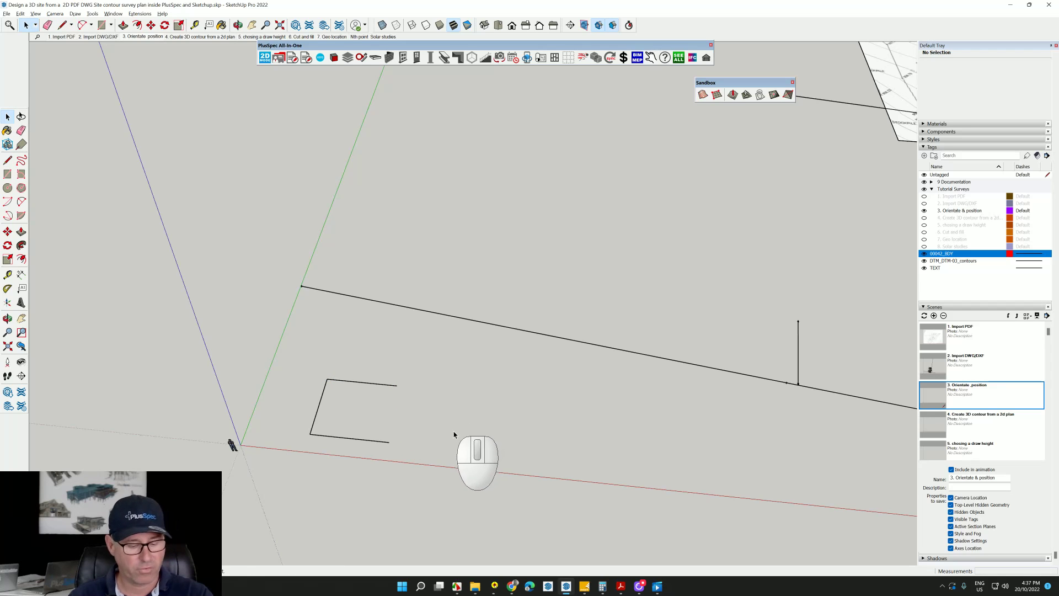
# Draw a rectangle on the ground beside the open three-sided outline, near the red axis.
pyautogui.press('r')
pyautogui.click(437, 442)
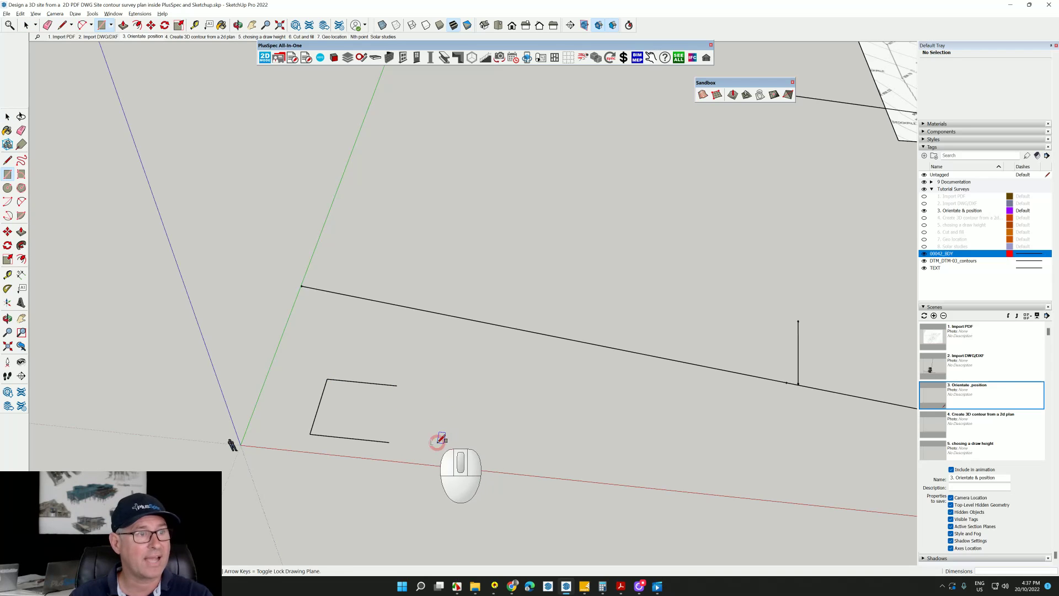
pyautogui.click(548, 387)
pyautogui.press('space')
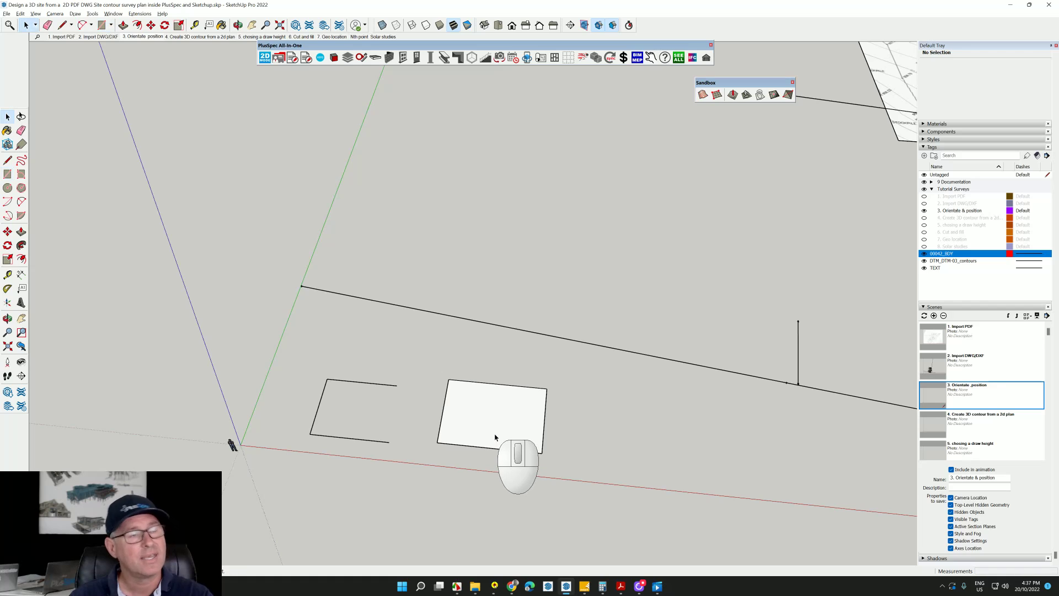
# Build a 1000 mm high Double Masonry wall around the rectangle's near corner, covering part of one edge and the adjoining edge.
pyautogui.click(389, 58)
pyautogui.click(190, 89)
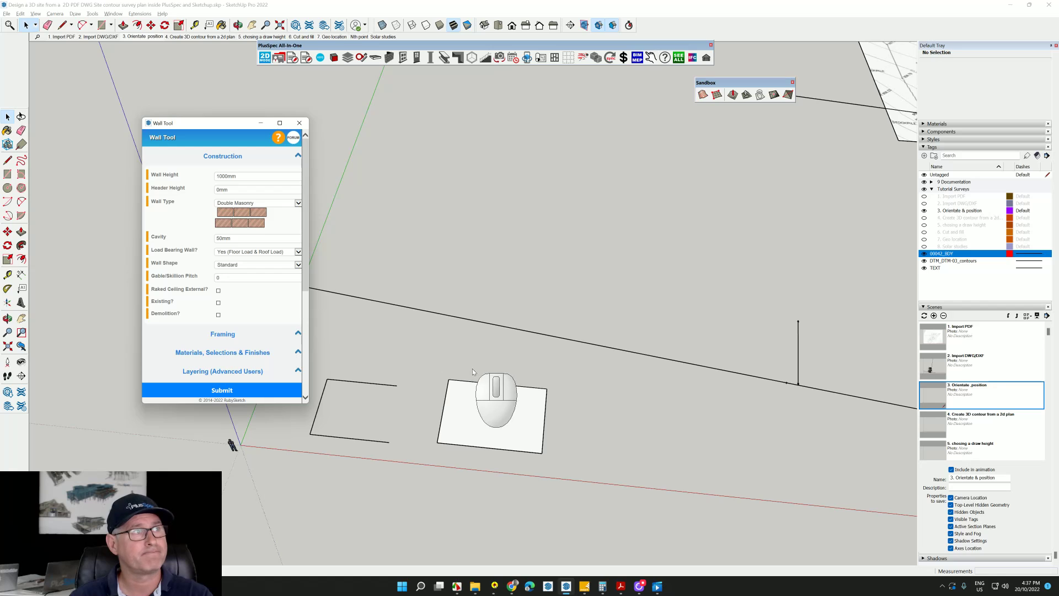
pyautogui.click(513, 453)
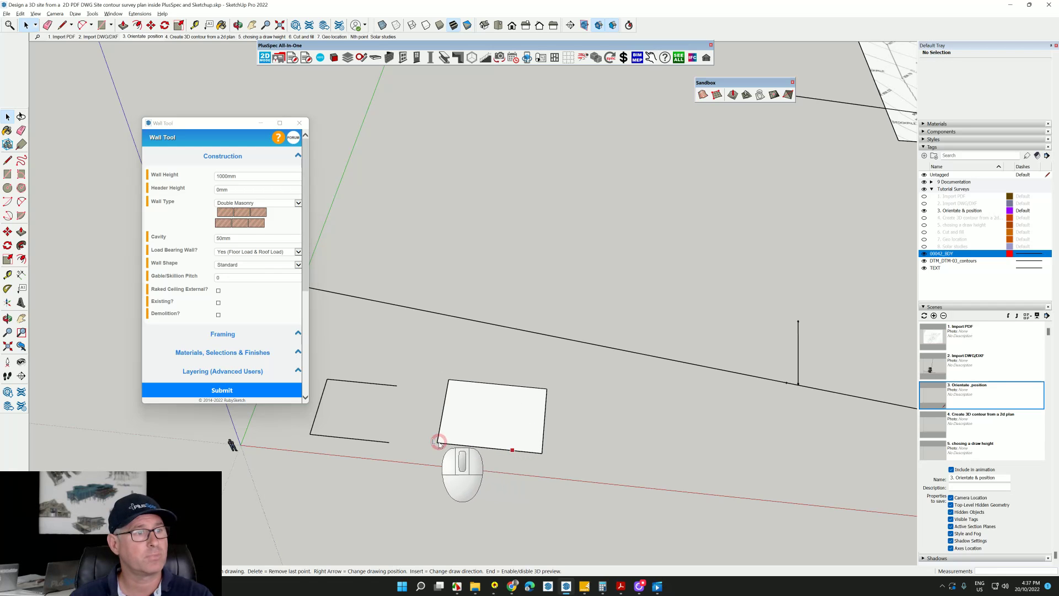
pyautogui.click(437, 443)
pyautogui.doubleClick(447, 399)
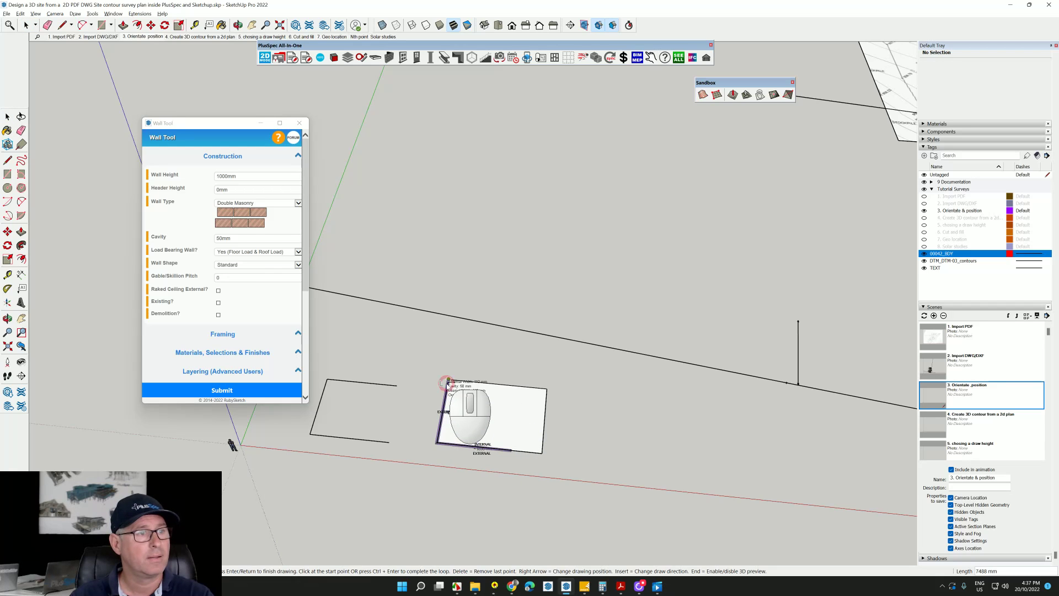
pyautogui.scroll(3, 443, 451)
pyautogui.scroll(2, 443, 451)
pyautogui.moveTo(440, 457); pyautogui.dragTo(425, 406, button='middle')
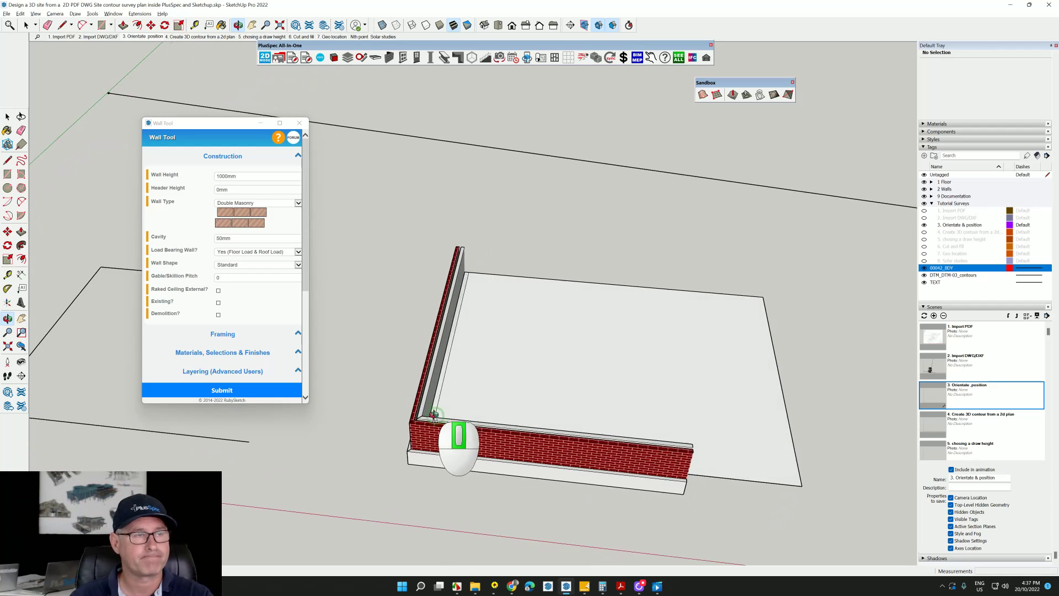
pyautogui.click(540, 236)
pyautogui.click(457, 229)
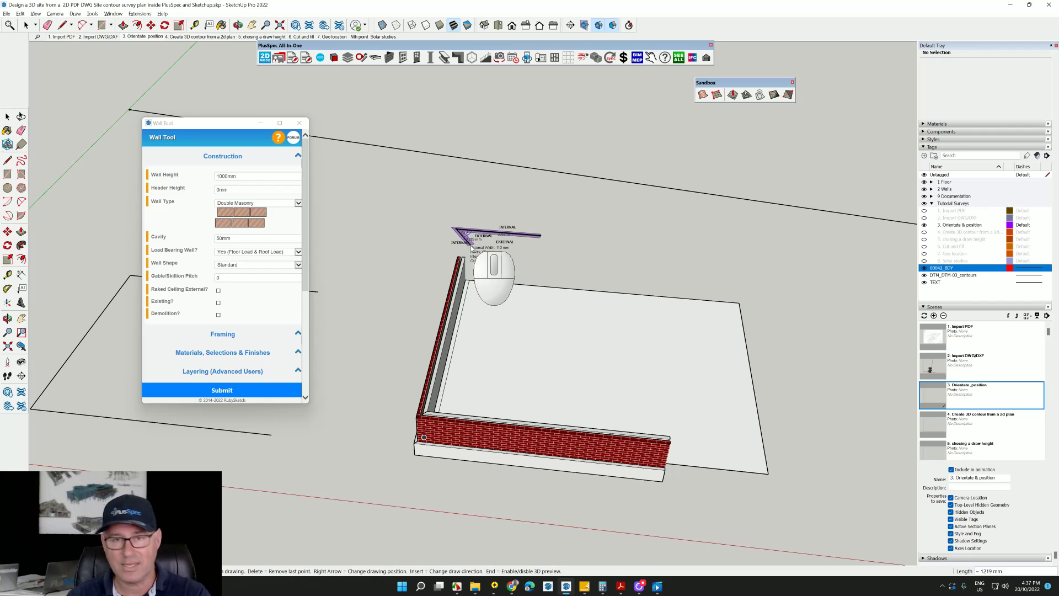
pyautogui.press('Escape')
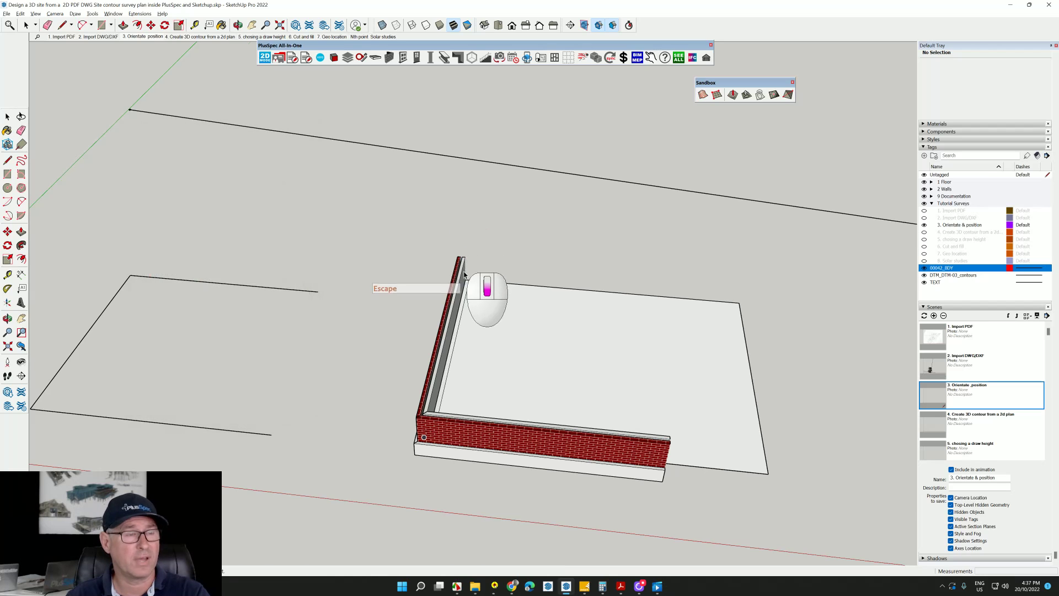
# Delete the imported group of contour and boundary lines that overlaps the survey plan.
pyautogui.scroll(-8, 472, 254)
pyautogui.scroll(10, 646, 235)
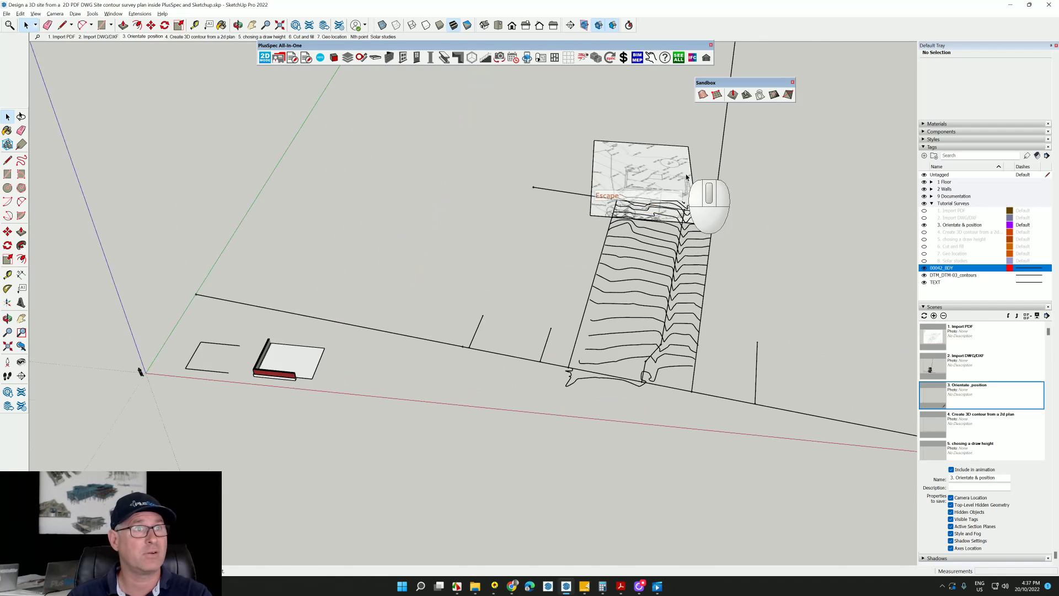
pyautogui.moveTo(635, 184)
pyautogui.mouseDown(button='middle')
pyautogui.moveTo(596, 230)
pyautogui.moveTo(587, 367)
pyautogui.moveTo(573, 301)
pyautogui.mouseUp(button='middle')
pyautogui.click(583, 280)
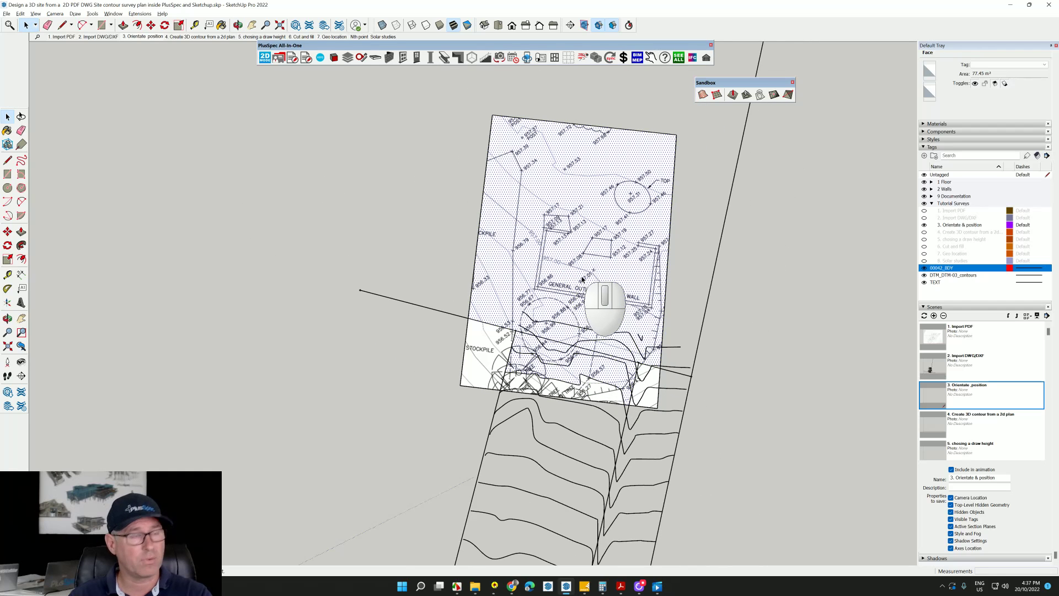
pyautogui.moveTo(583, 280); pyautogui.dragTo(644, 306, button='middle')
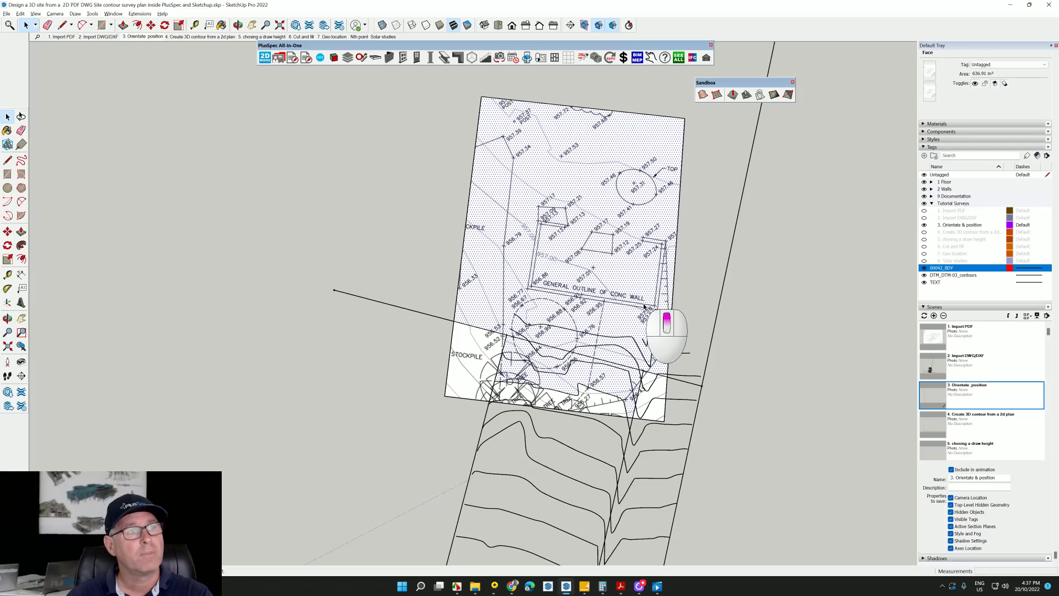
pyautogui.scroll(2, 634, 312)
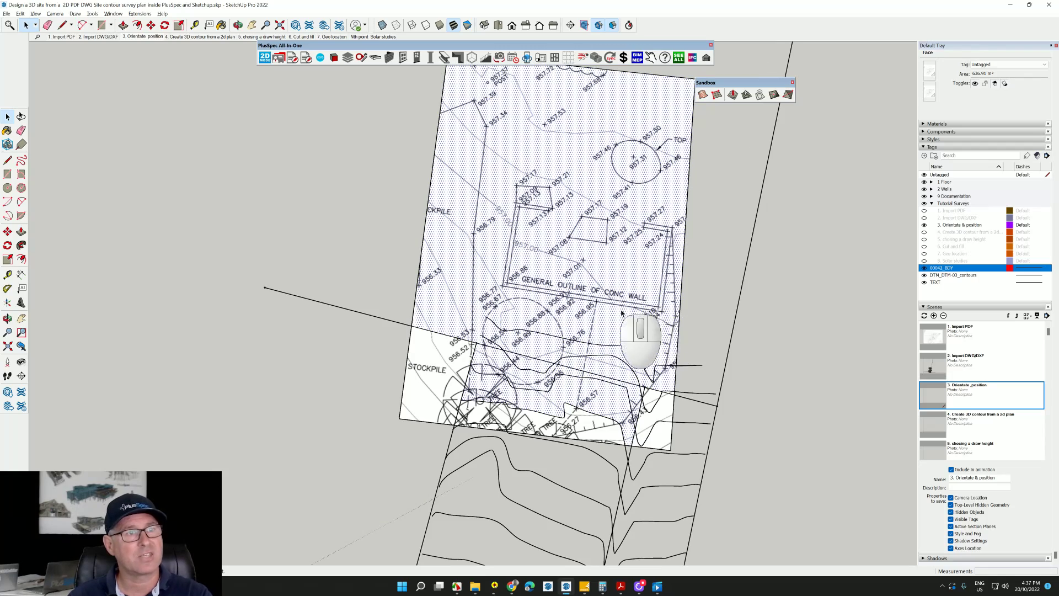
pyautogui.moveTo(593, 314); pyautogui.dragTo(301, 329, button='middle')
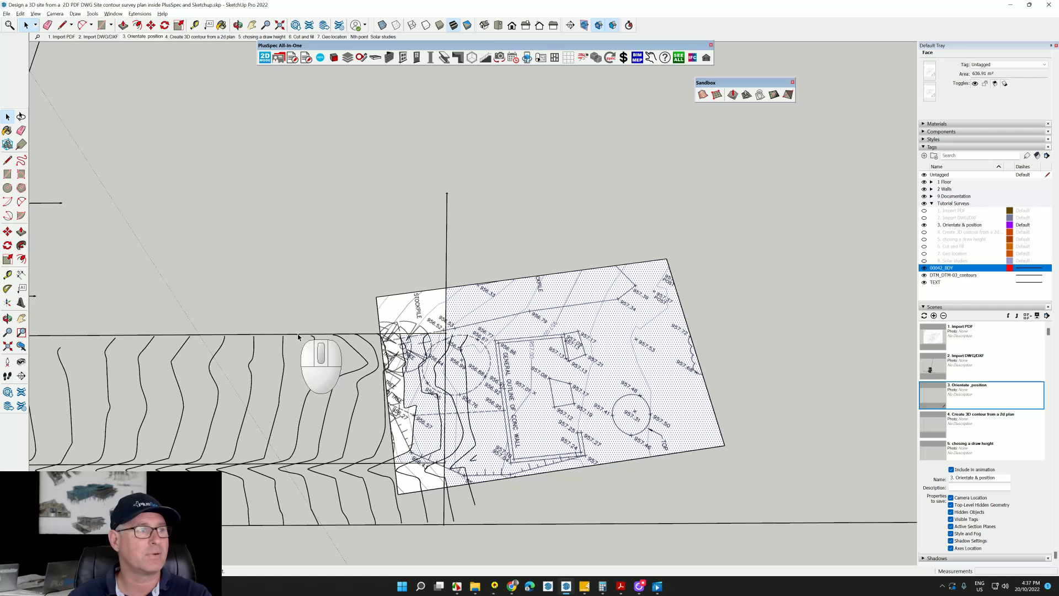
pyautogui.click(298, 337)
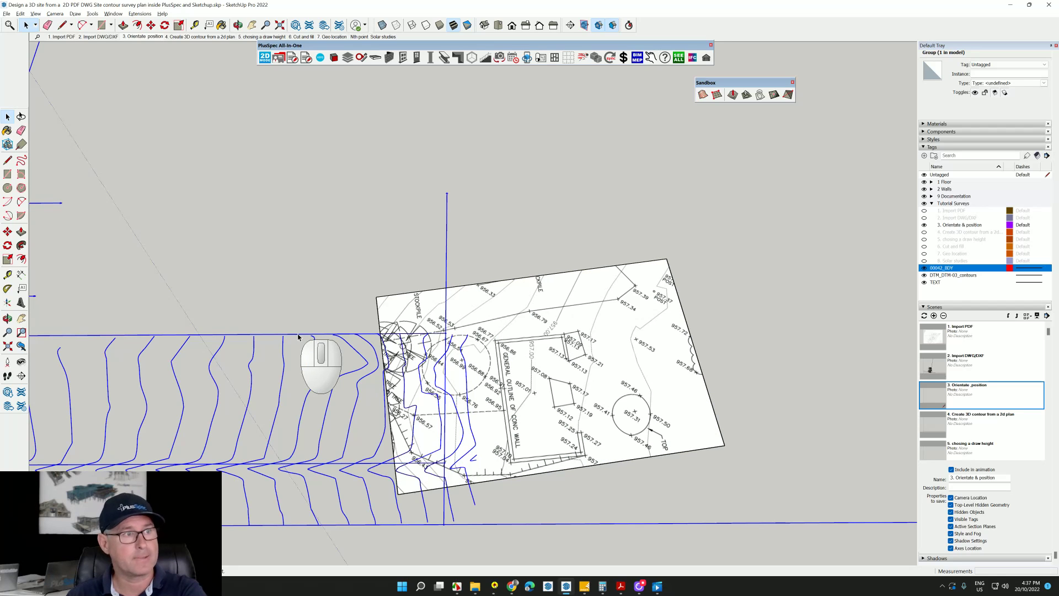
pyautogui.press('Delete')
# Make a group from the survey plan's faces and all of their connected edges.
pyautogui.moveTo(452, 355); pyautogui.dragTo(596, 364, button='middle')
pyautogui.click(539, 334)
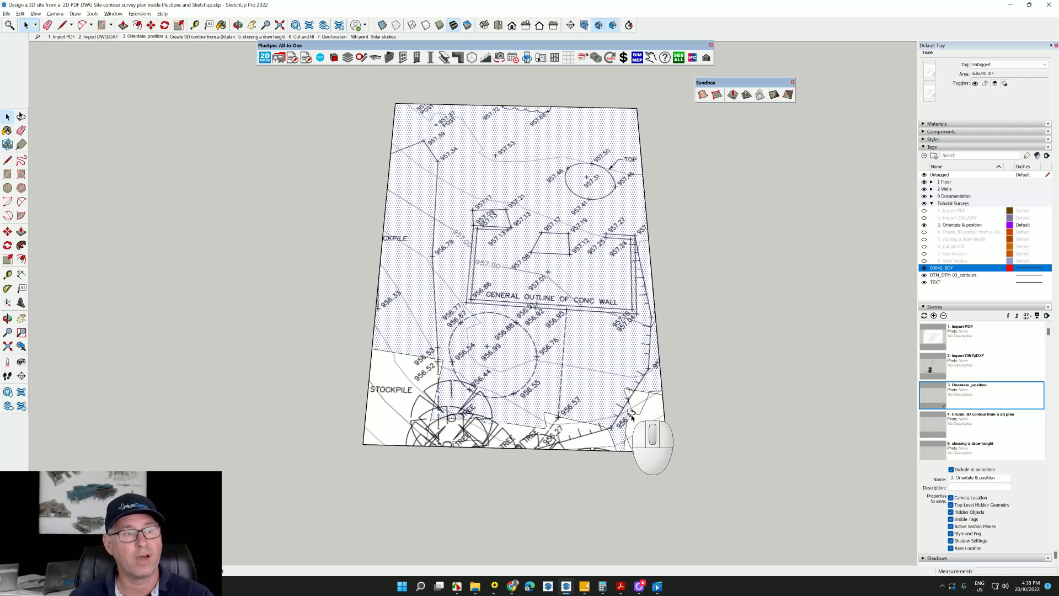
pyautogui.click(506, 363)
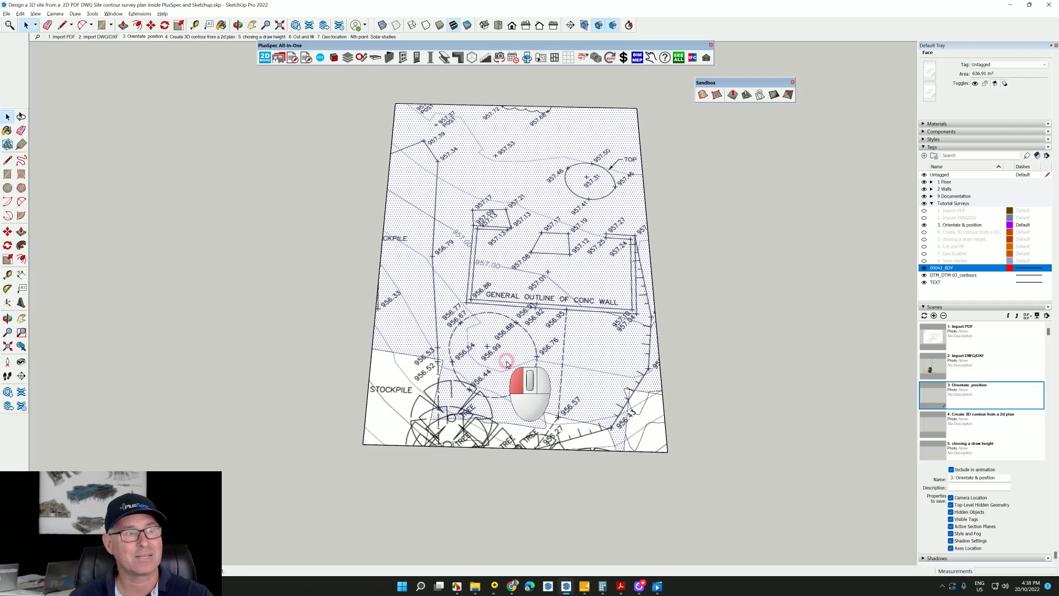
pyautogui.rightClick(507, 364)
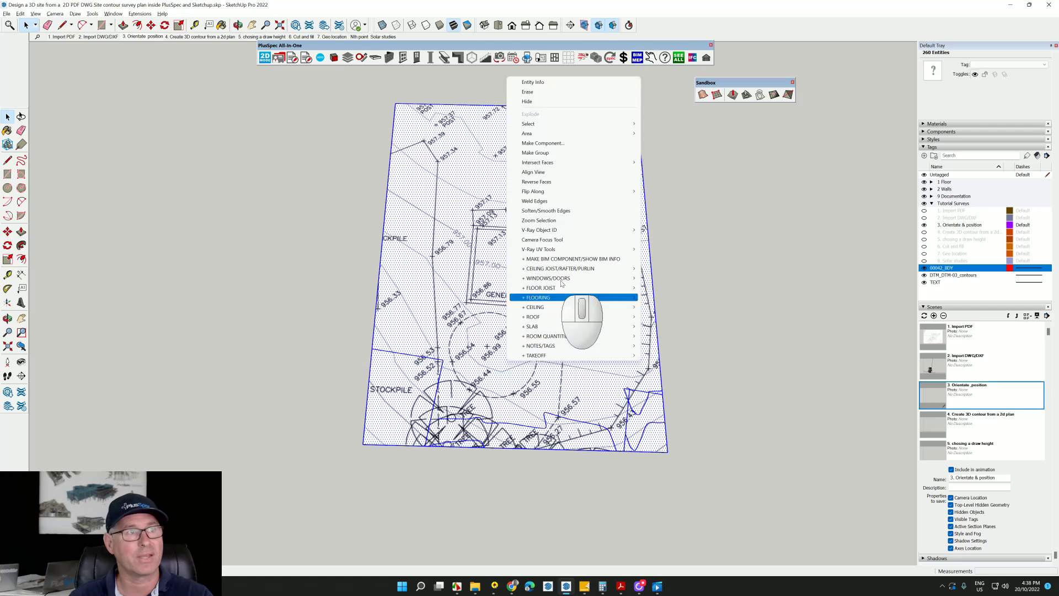
pyautogui.click(549, 153)
pyautogui.scroll(-4, 557, 370)
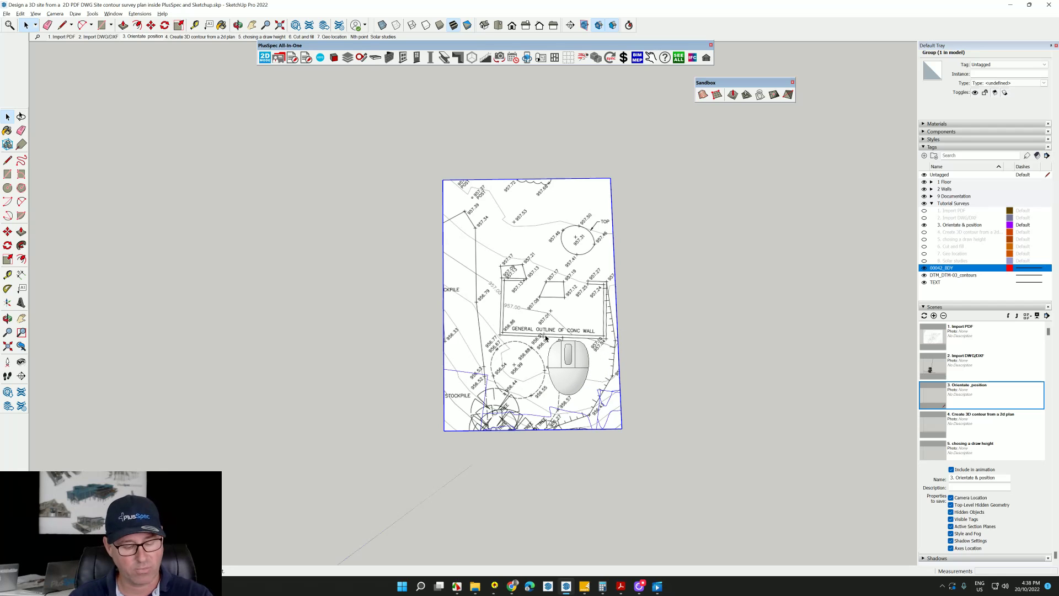
pyautogui.scroll(5, 601, 345)
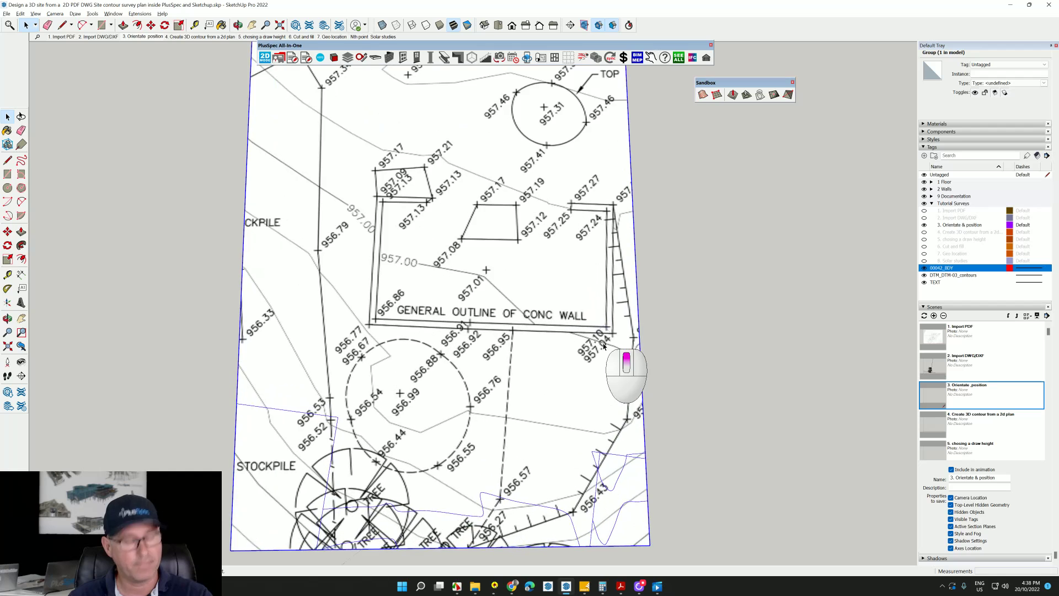
pyautogui.press('l')
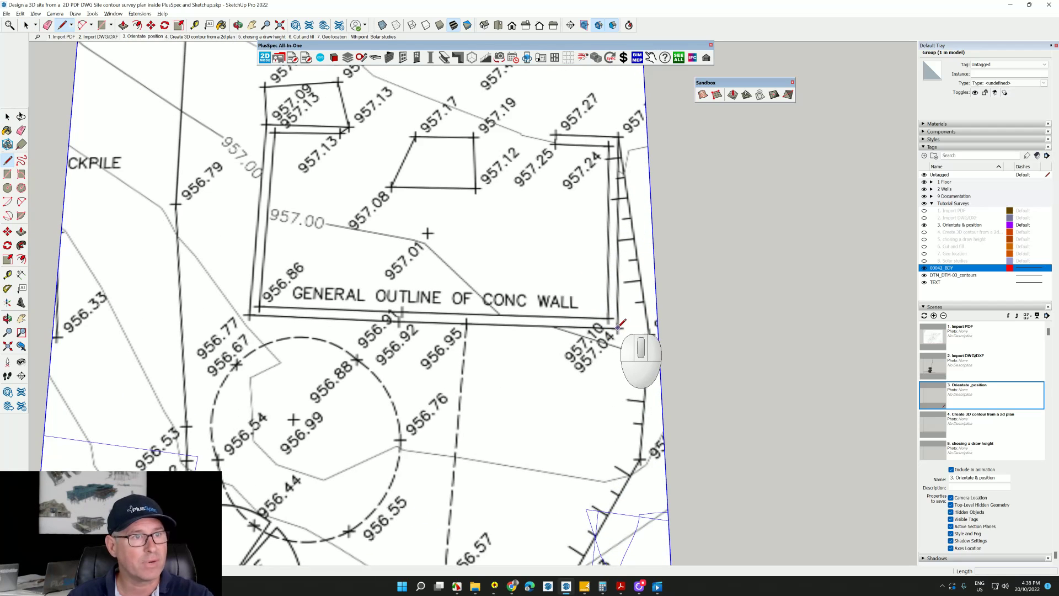
pyautogui.click(619, 327)
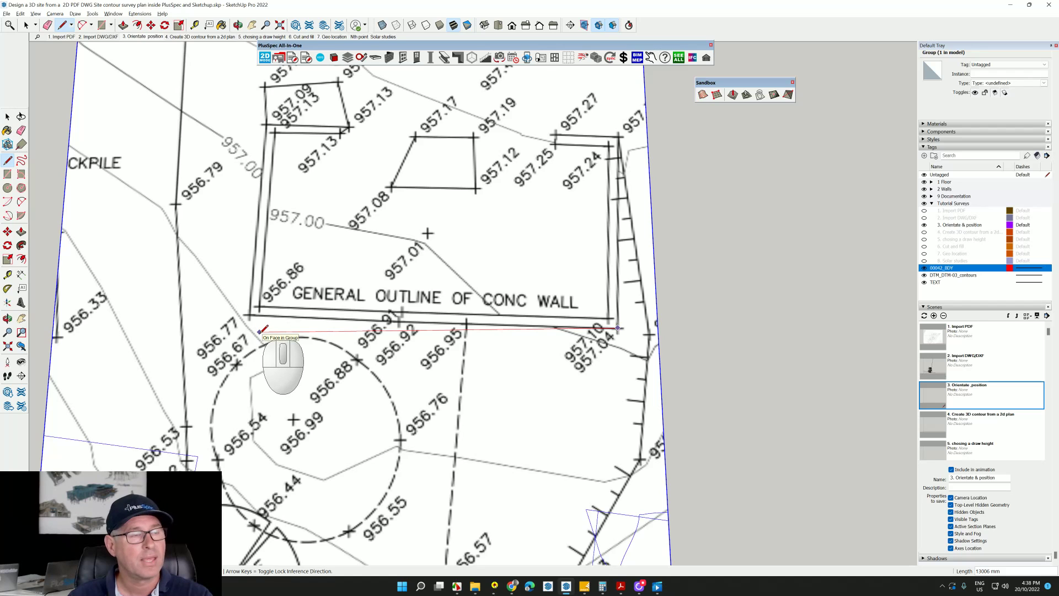
pyautogui.press('space')
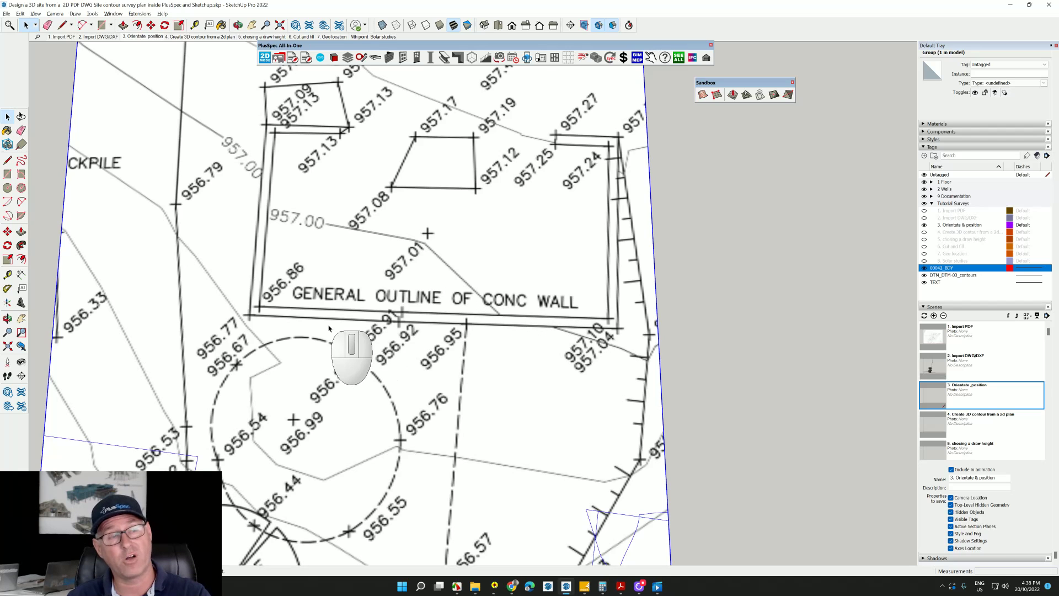
pyautogui.scroll(-3, 491, 328)
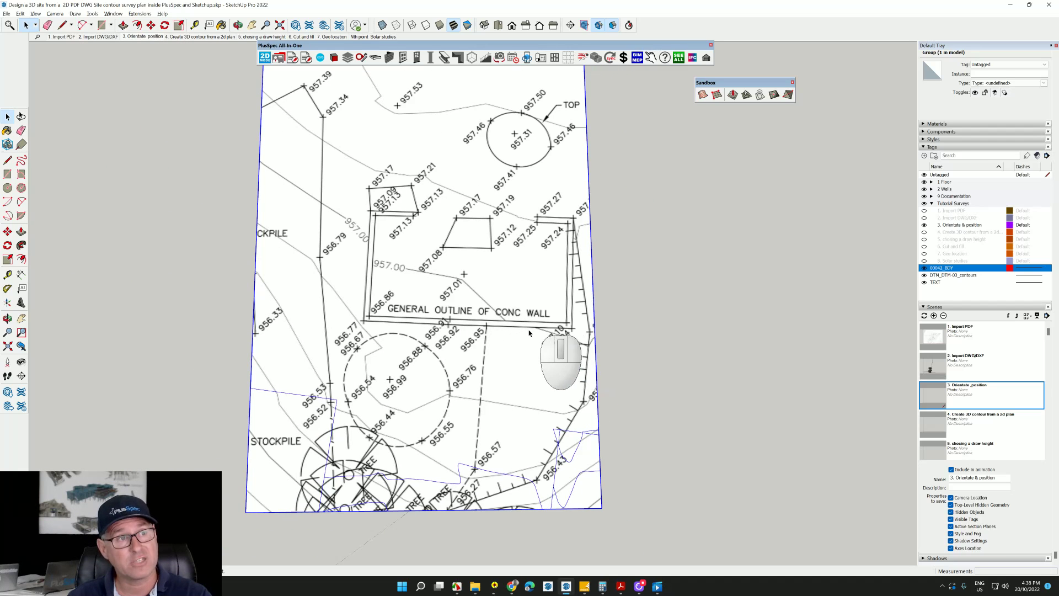
pyautogui.scroll(-2, 530, 333)
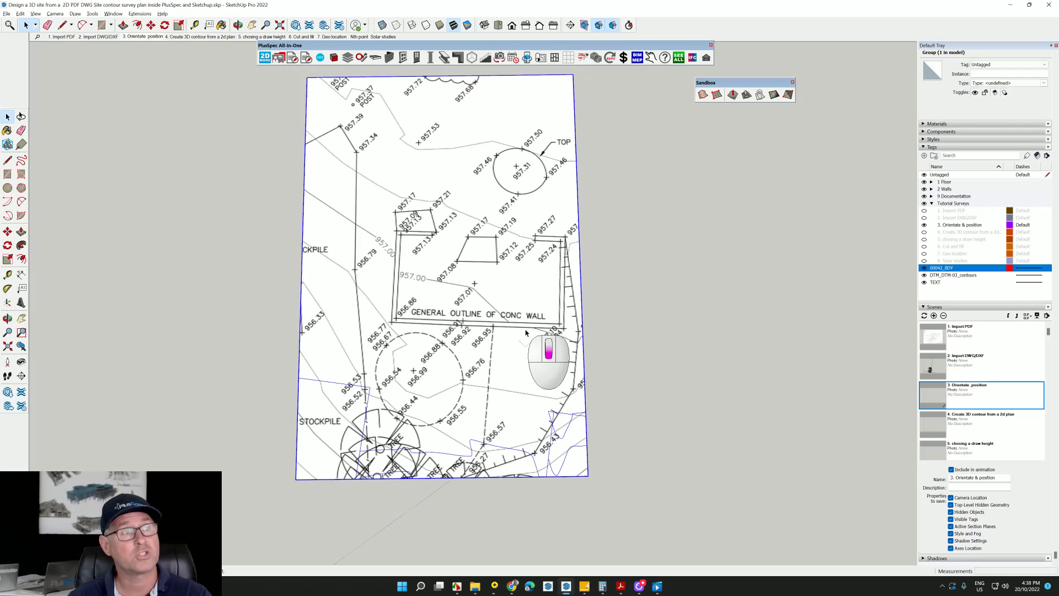
# Draw a reference line along the red axis from the concrete wall outline's corner beside spot level 957.04, past its opposite corner.
pyautogui.click(672, 342)
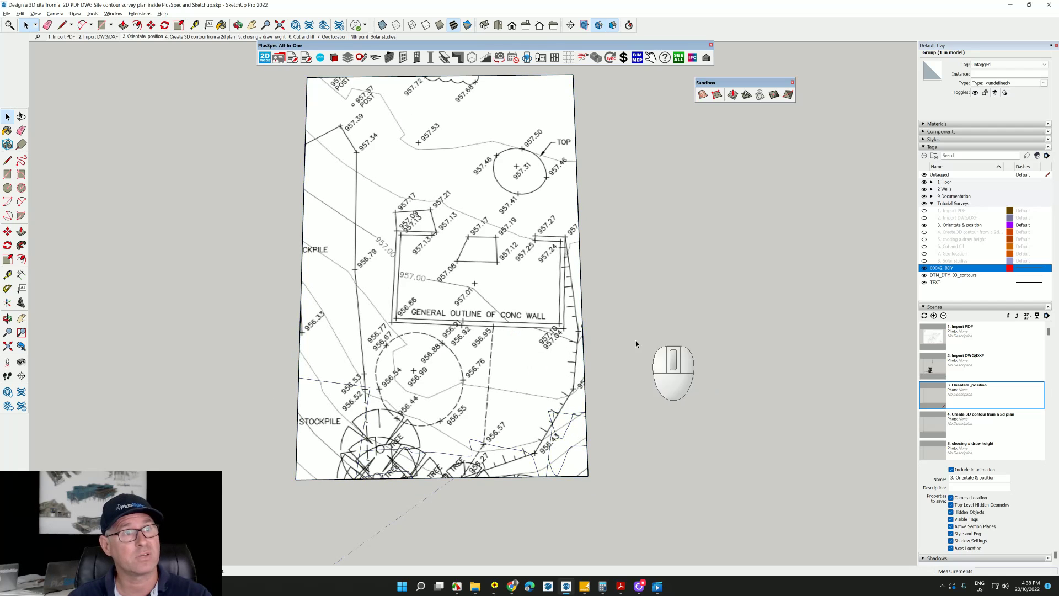
pyautogui.click(518, 351)
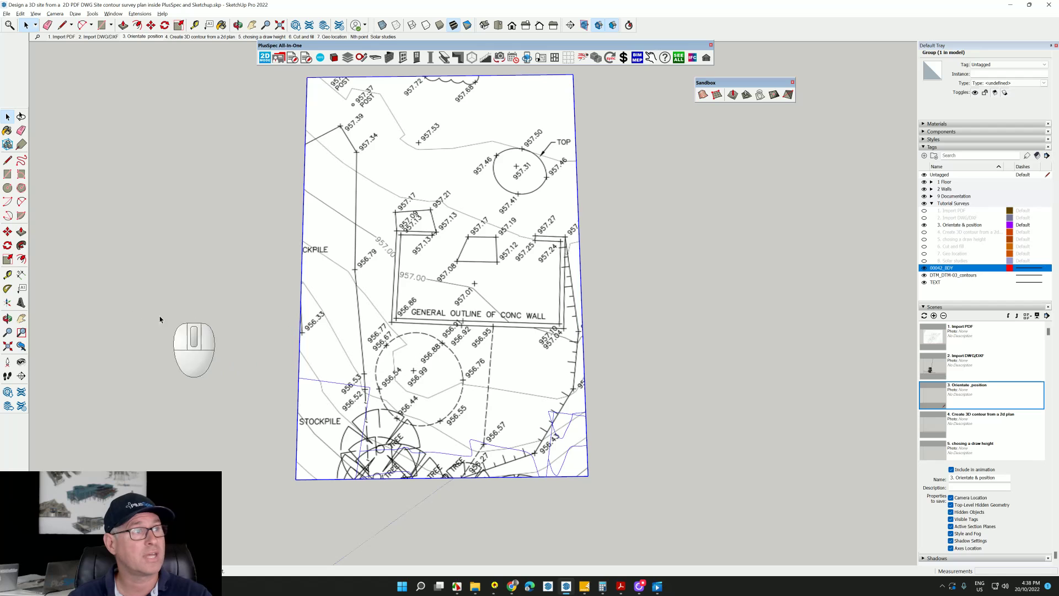
pyautogui.scroll(3, 553, 333)
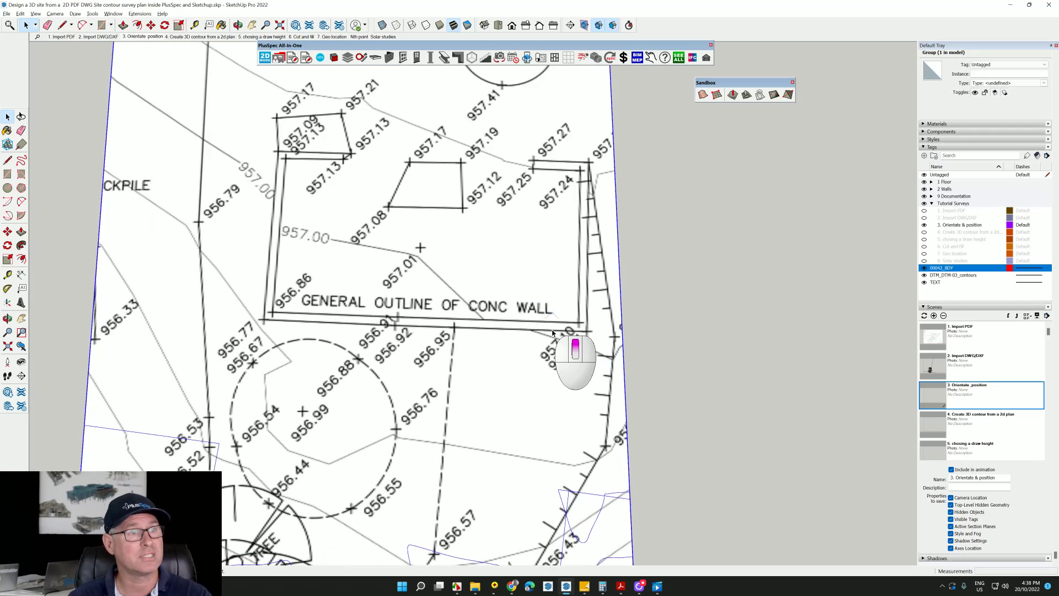
pyautogui.scroll(2, 579, 337)
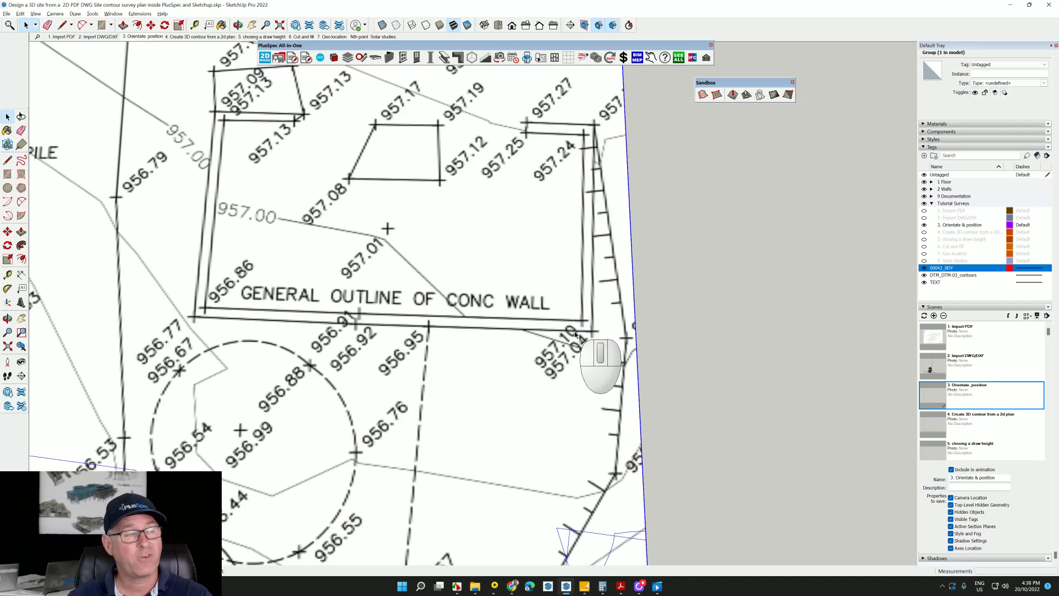
pyautogui.click(62, 24)
pyautogui.click(591, 331)
pyautogui.scroll(3, 591, 331)
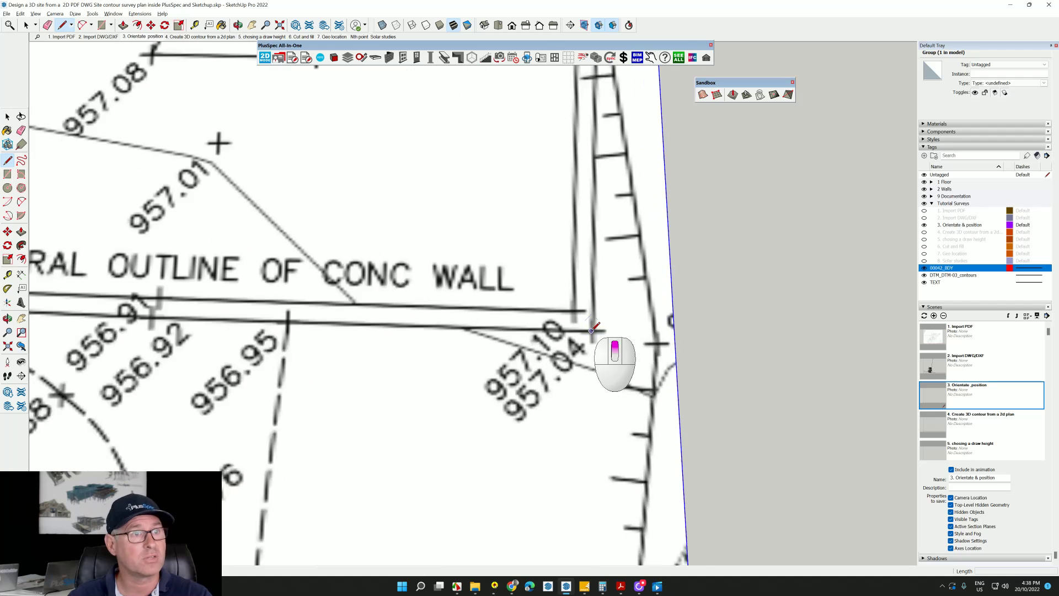
pyautogui.scroll(-4, 541, 329)
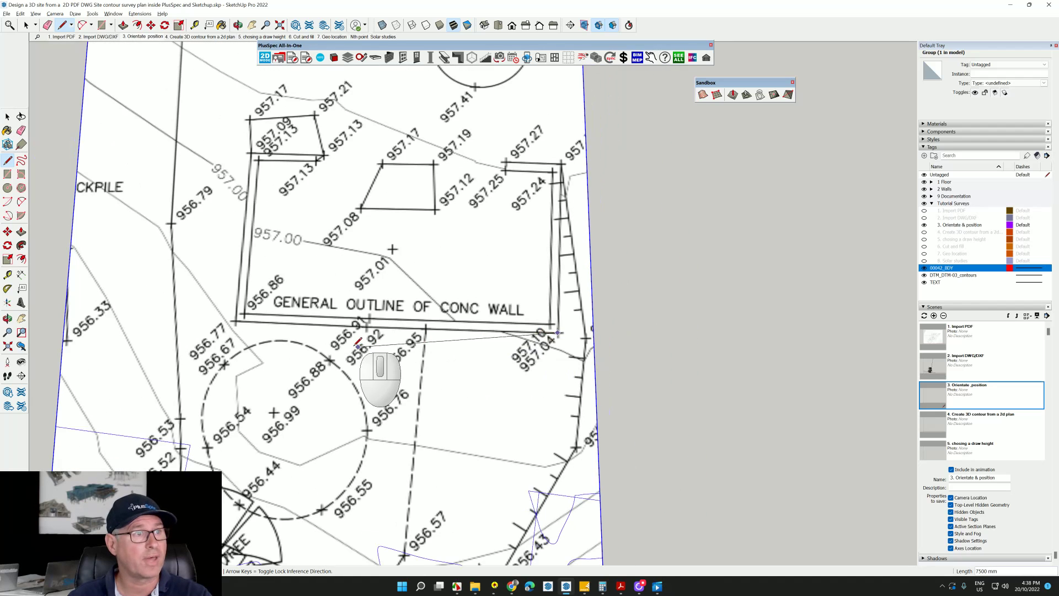
pyautogui.click(164, 336)
pyautogui.press('space')
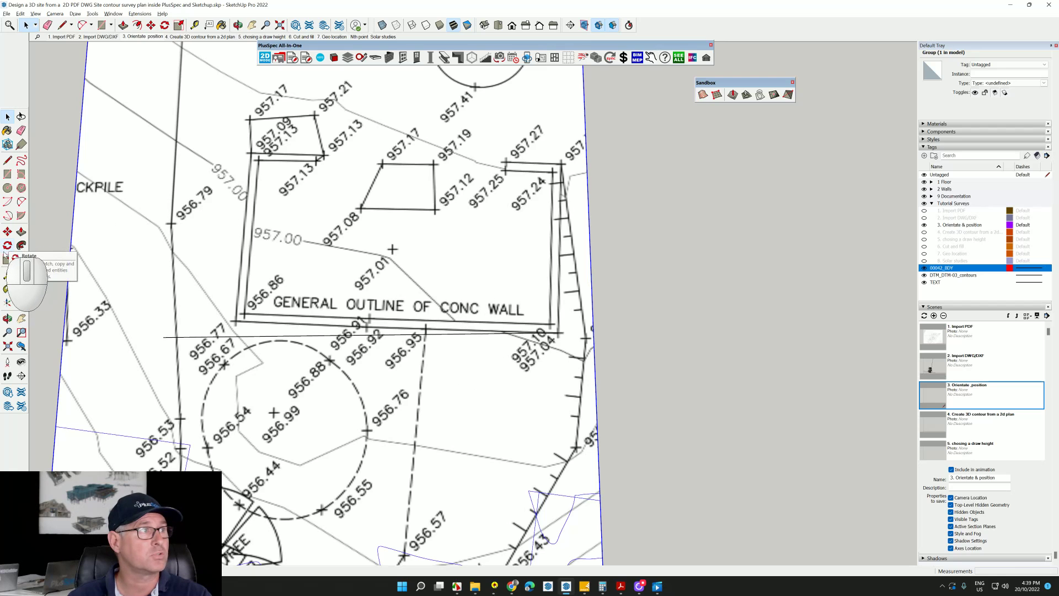
# Rotate the survey plan group about the wall outline's corner until the long wall edge aligns with the red-axis reference line.
pyautogui.click(6, 247)
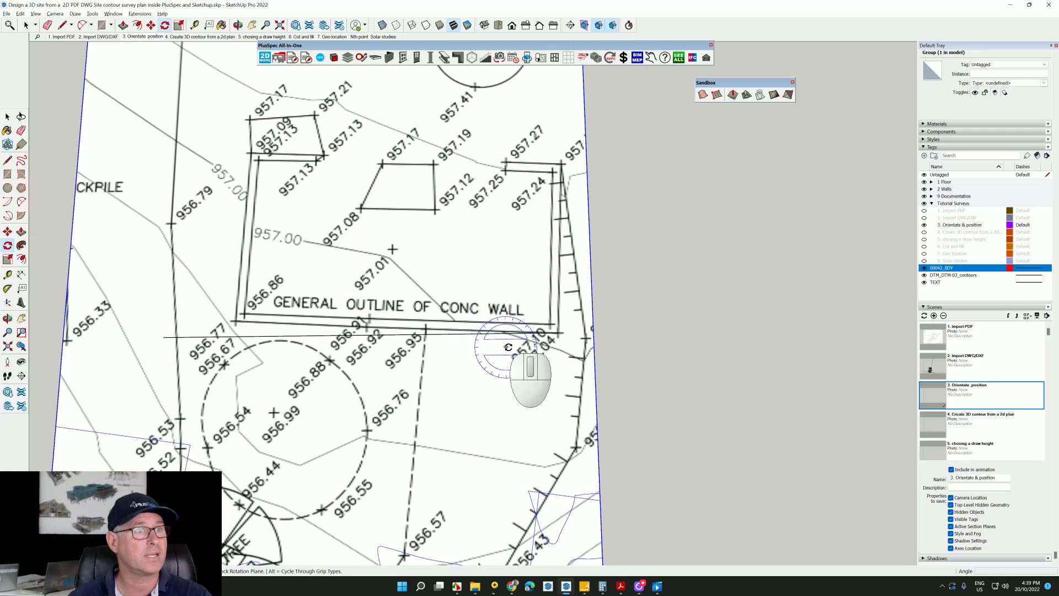
pyautogui.click(558, 334)
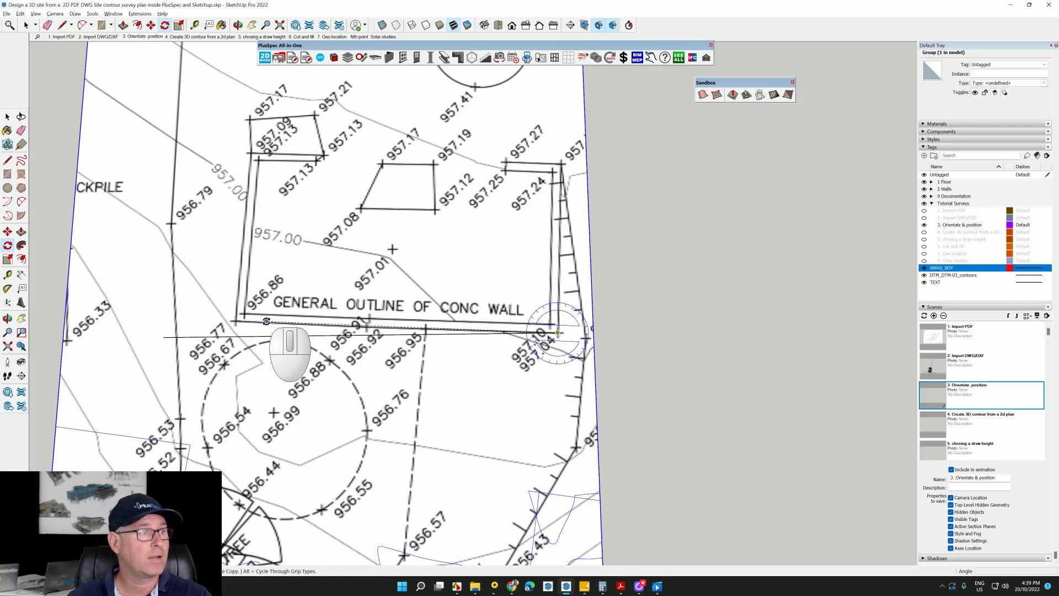
pyautogui.scroll(-2, 265, 331)
pyautogui.press('Escape')
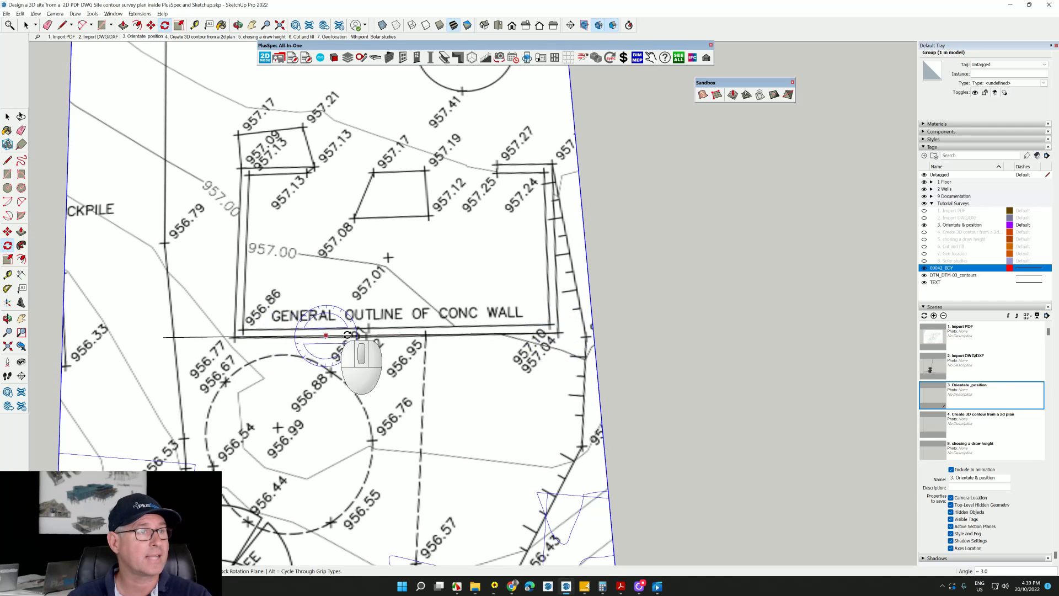
pyautogui.scroll(-3, 359, 347)
pyautogui.press('space')
pyautogui.click(593, 316)
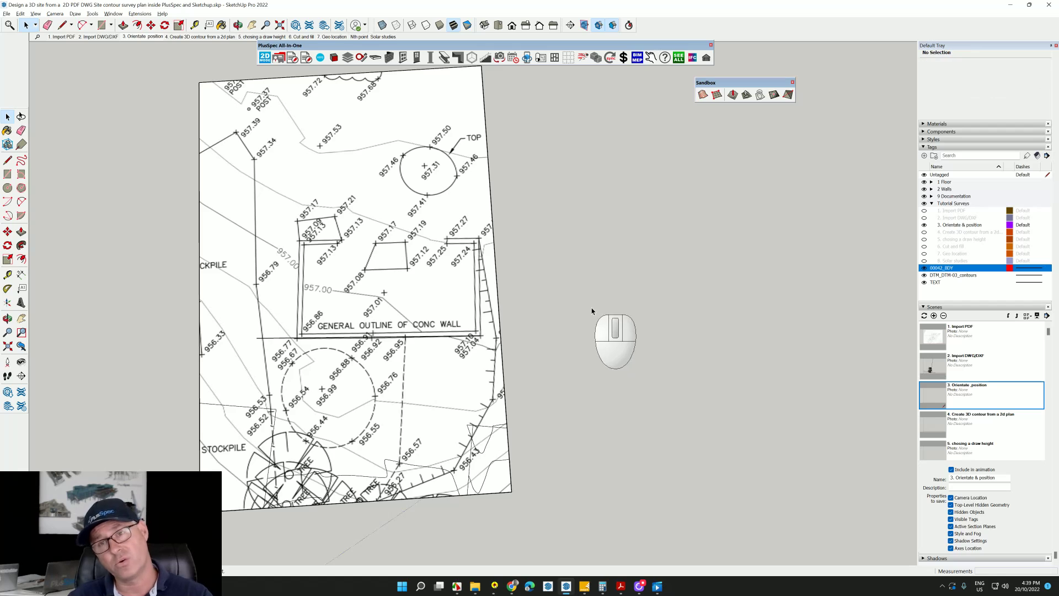
# Switch to PlusSpec's 2D plan view and examine the rotated survey's alignment from above.
pyautogui.scroll(-3, 554, 293)
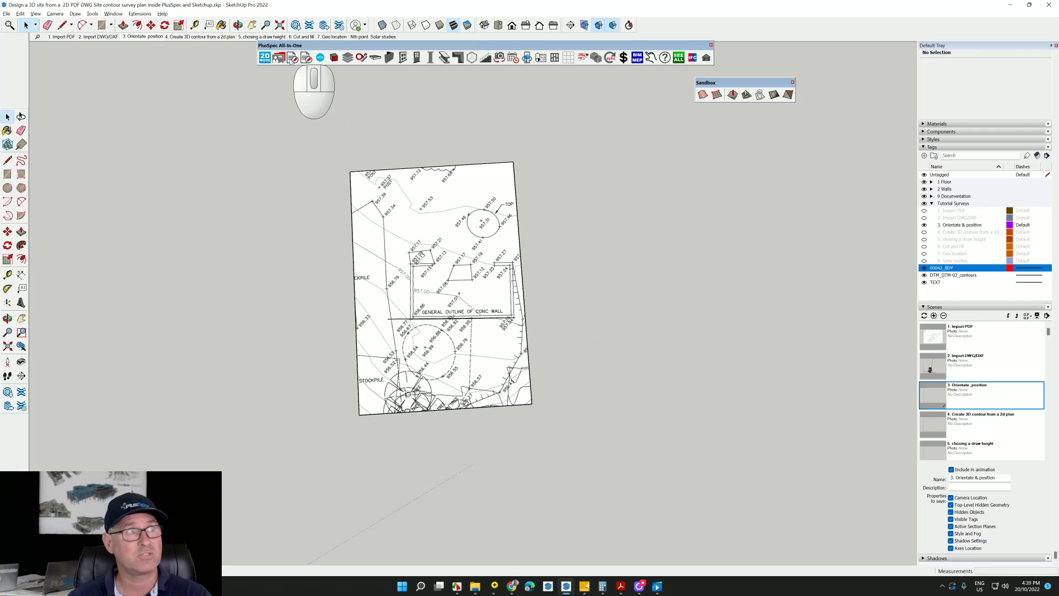
pyautogui.click(265, 59)
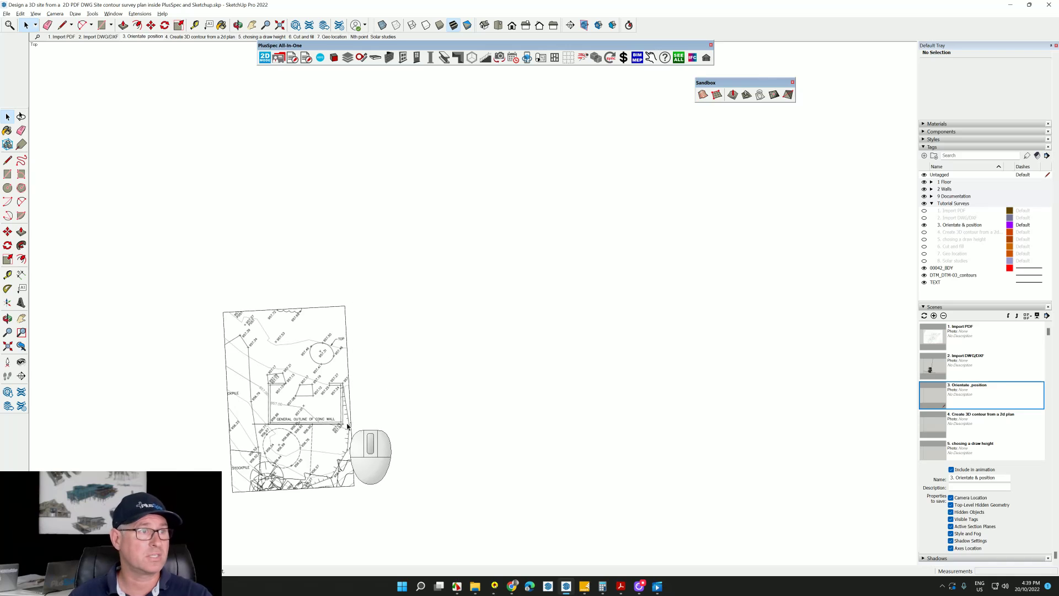
pyautogui.scroll(3, 228, 444)
pyautogui.scroll(2, 251, 441)
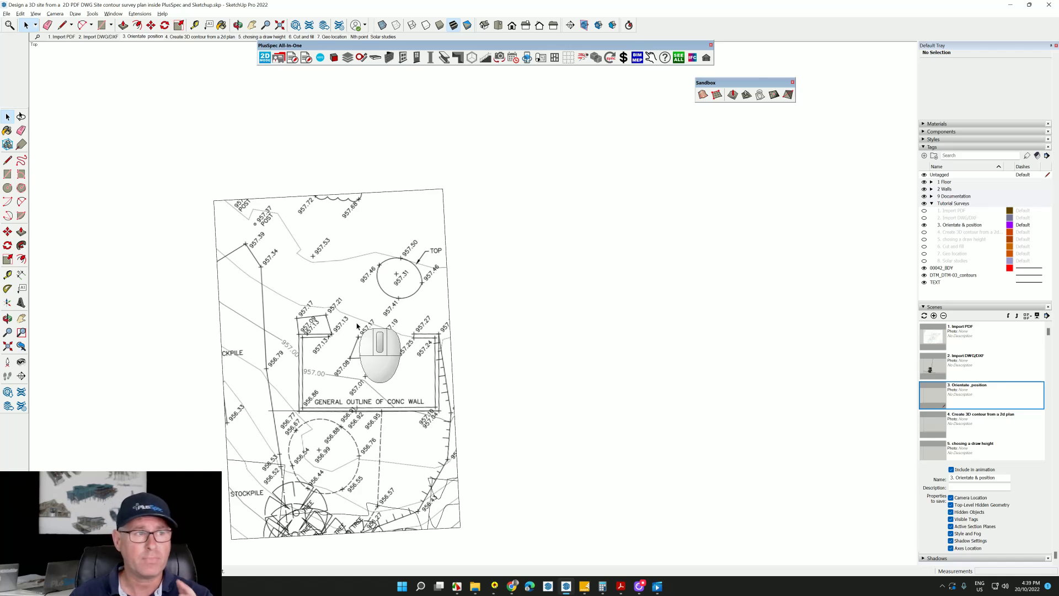
pyautogui.scroll(-5, 357, 326)
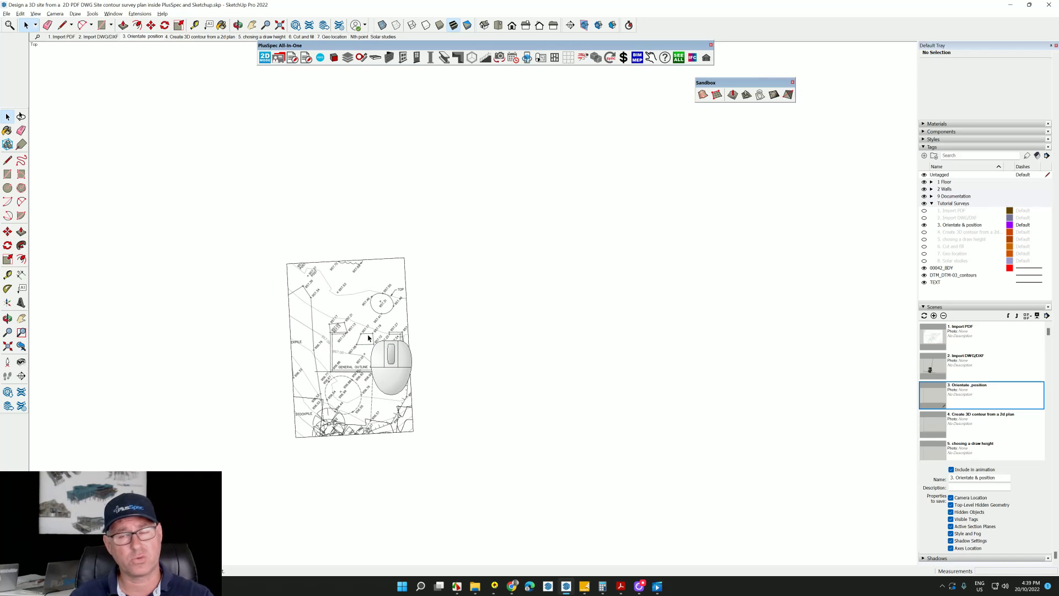
# Switch to the 'Contours near maps and dwg contours' model and examine the aerial-image terrain in its 'Terrain from near maps' scene.
pyautogui.hotkey('alt', 'Tab')
pyautogui.hotkey('alt', 'Tab')
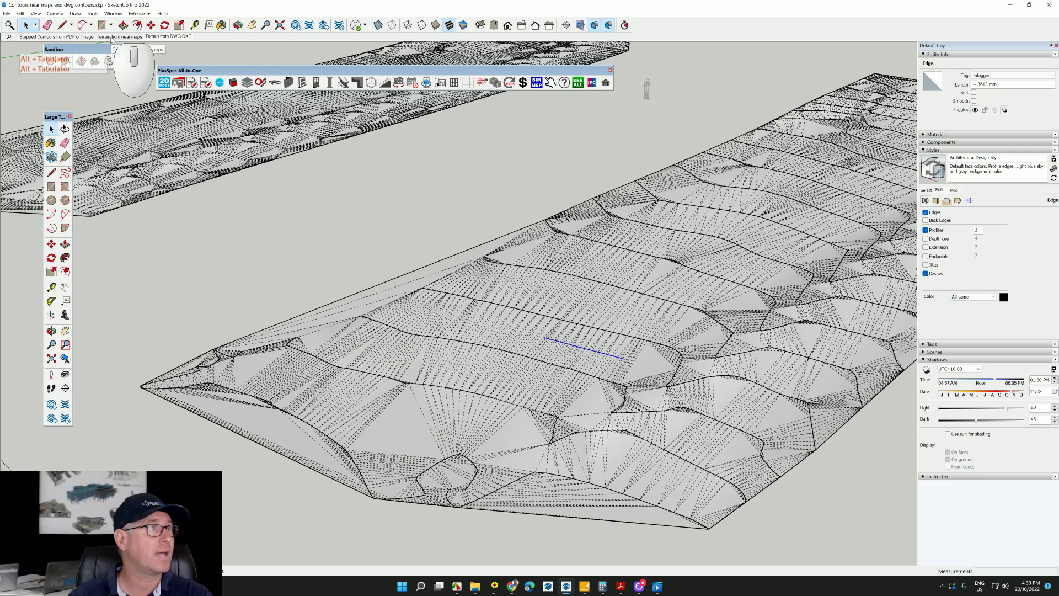
pyautogui.click(107, 39)
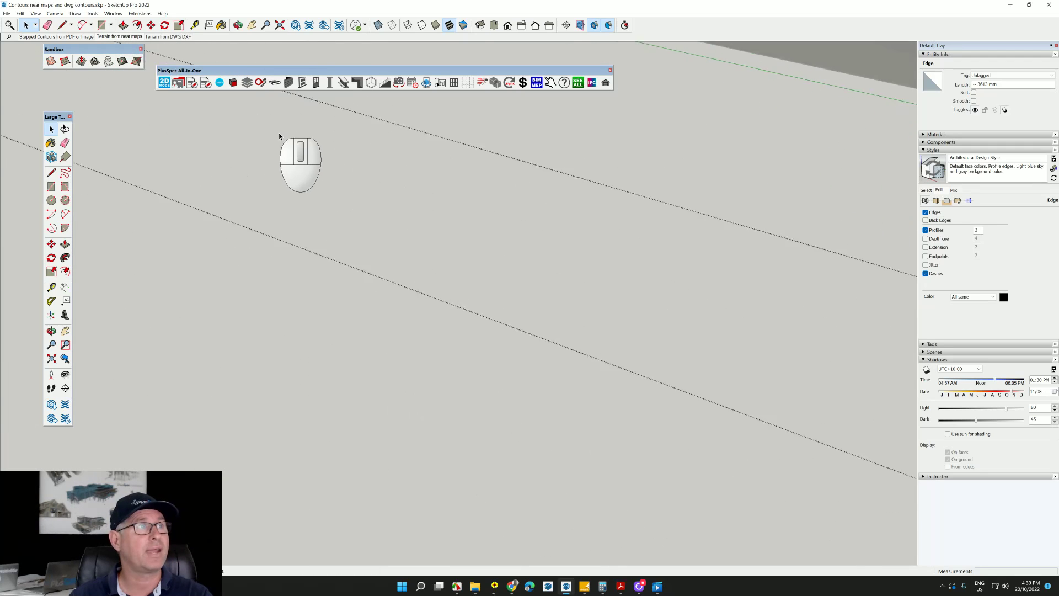
pyautogui.press('Escape')
pyautogui.moveTo(374, 117); pyautogui.dragTo(336, 325, button='middle')
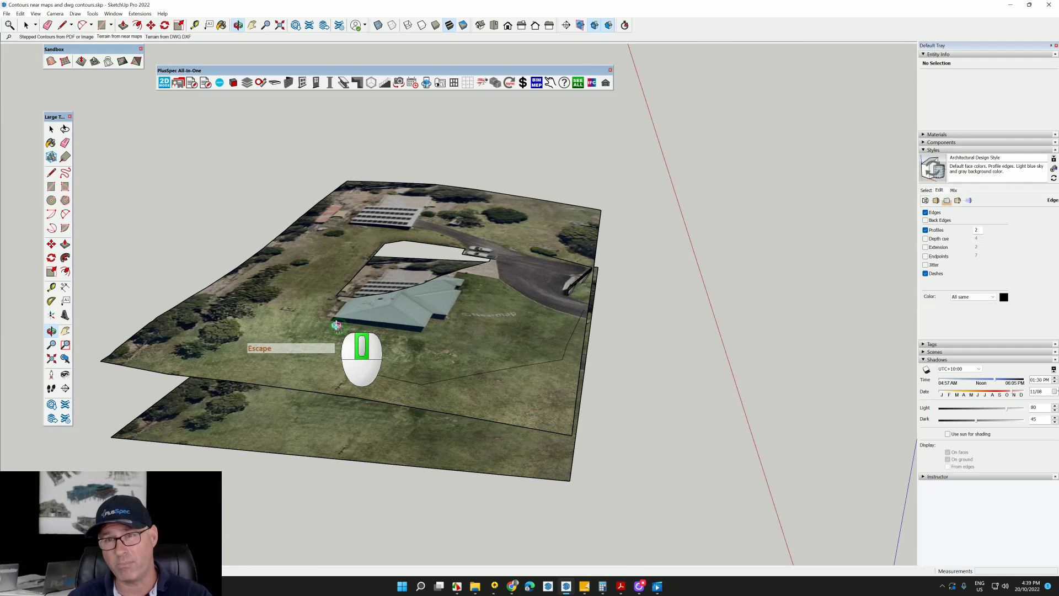
pyautogui.moveTo(336, 326); pyautogui.dragTo(274, 320, button='middle')
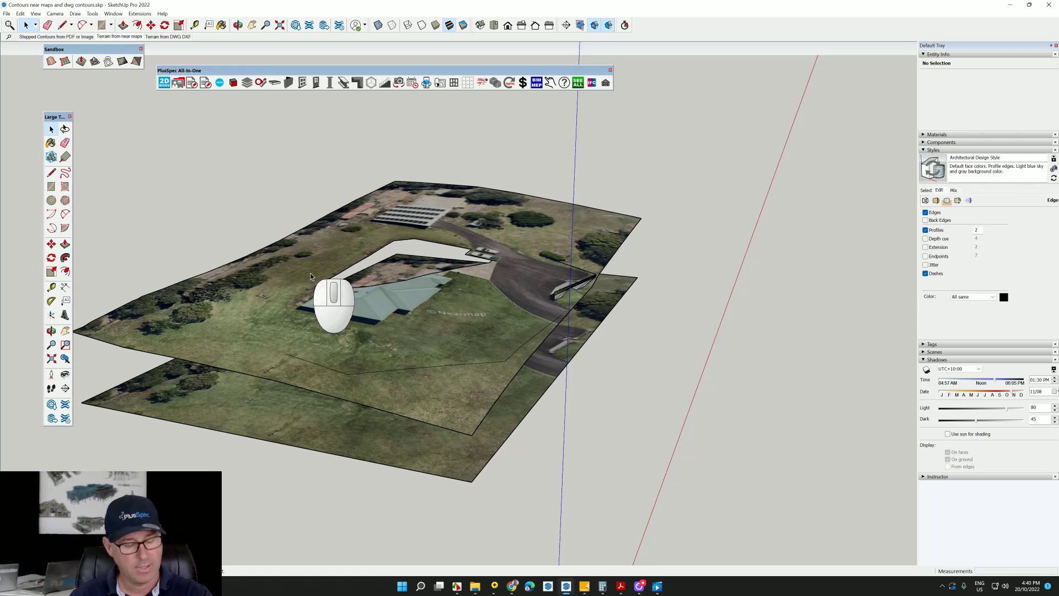
# Open the map for adding a geographic location from the North Tool in PlusSpec's Scene Tool.
pyautogui.click(313, 71)
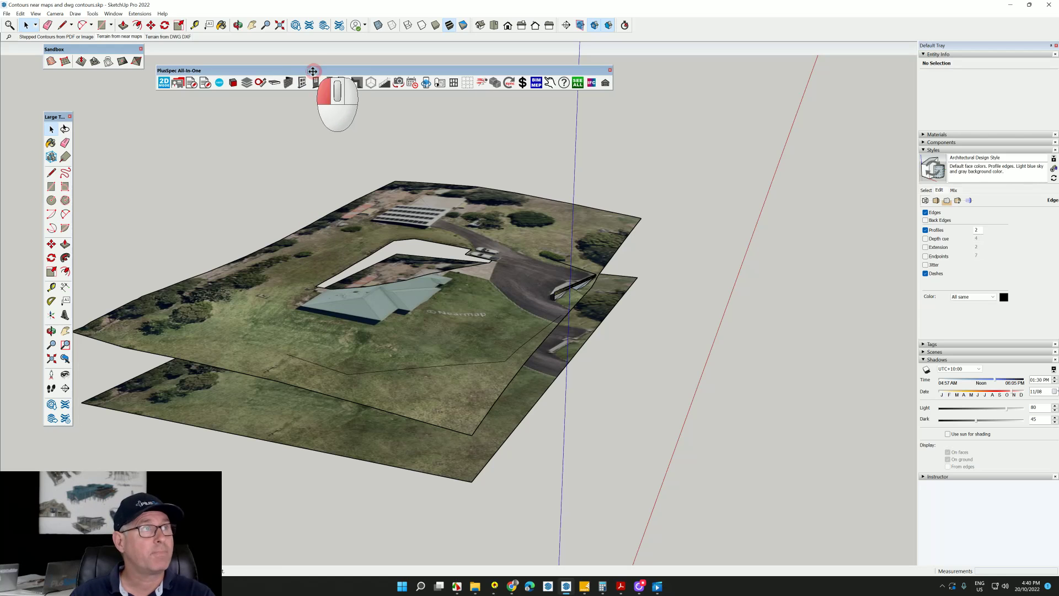
pyautogui.moveTo(312, 72); pyautogui.dragTo(330, 76)
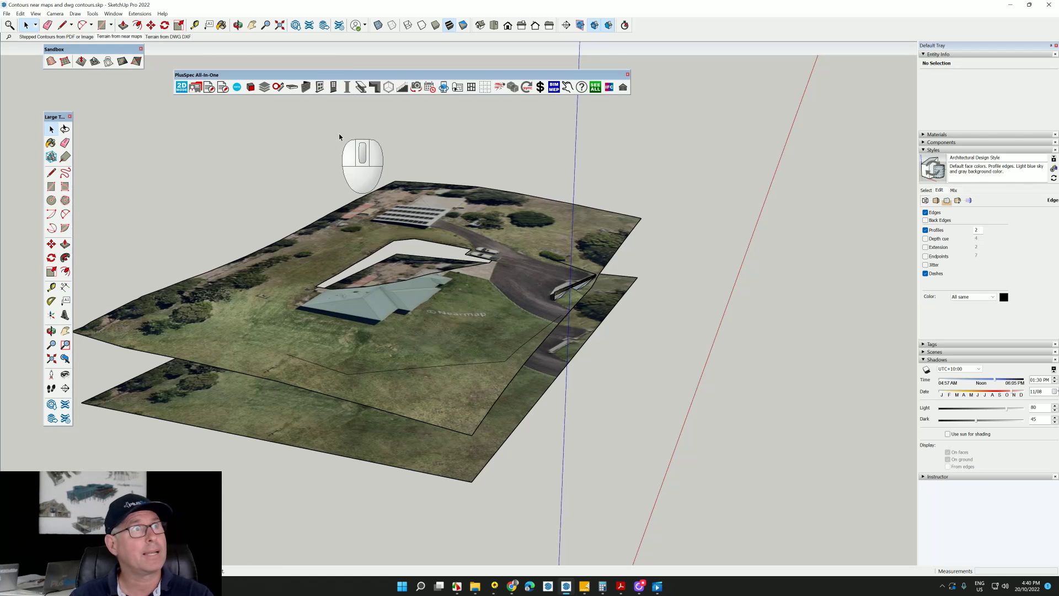
pyautogui.click(416, 87)
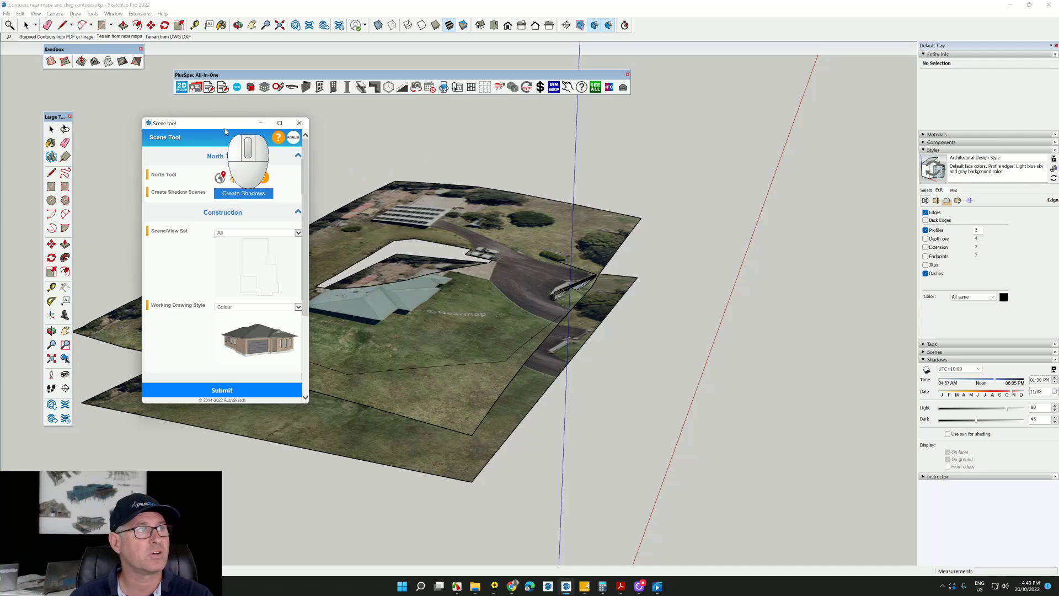
pyautogui.moveTo(224, 129); pyautogui.dragTo(323, 117)
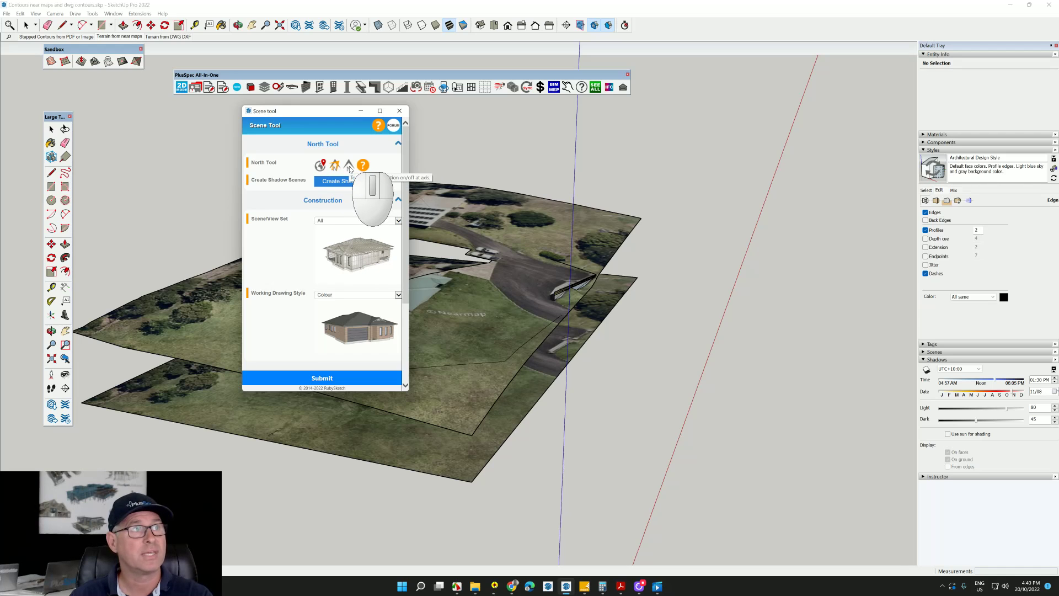
pyautogui.click(320, 167)
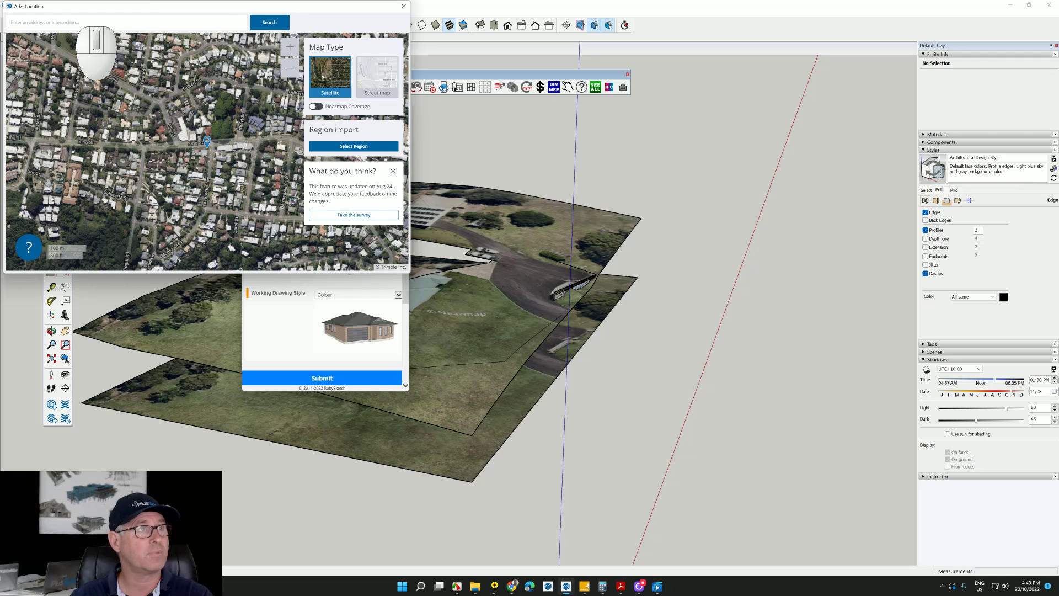
# Choose a smaller import region around the map marker and try the Very High and Very Low resolutions.
pyautogui.click(364, 148)
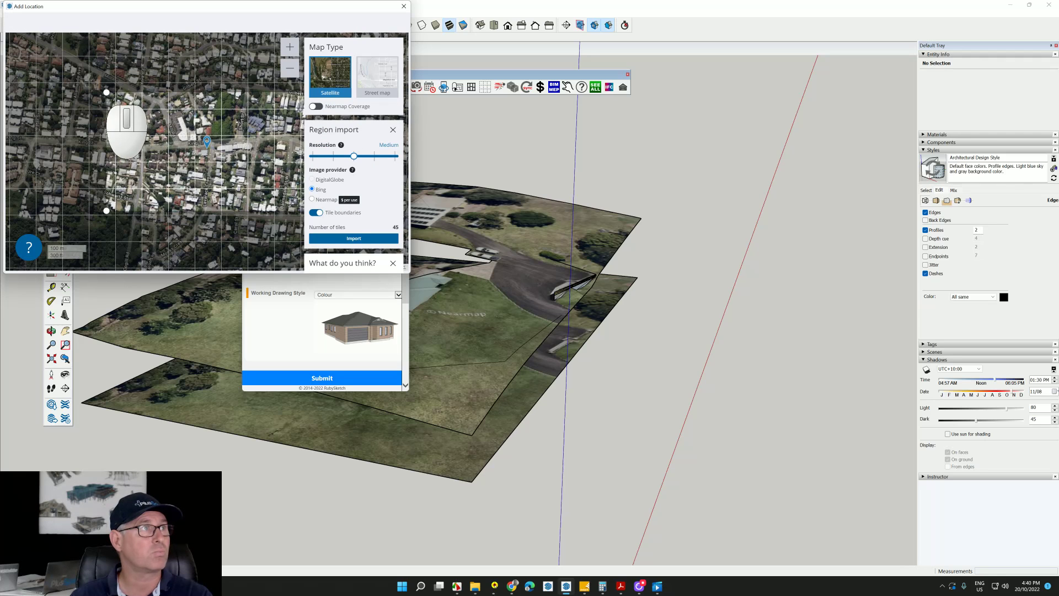
pyautogui.moveTo(107, 94); pyautogui.dragTo(151, 116)
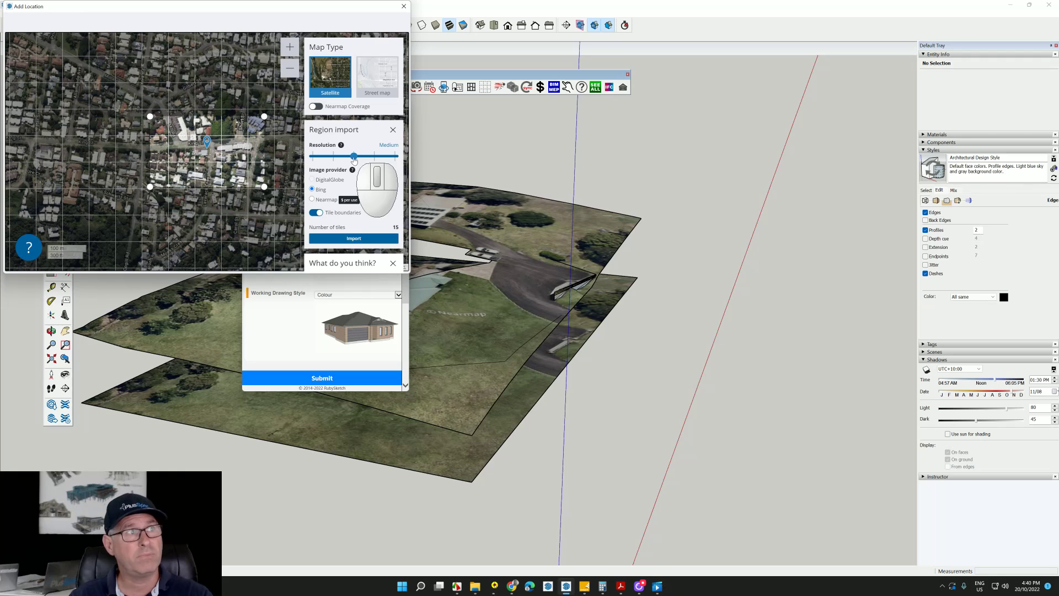
pyautogui.click(354, 158)
pyautogui.moveTo(354, 159); pyautogui.dragTo(395, 157)
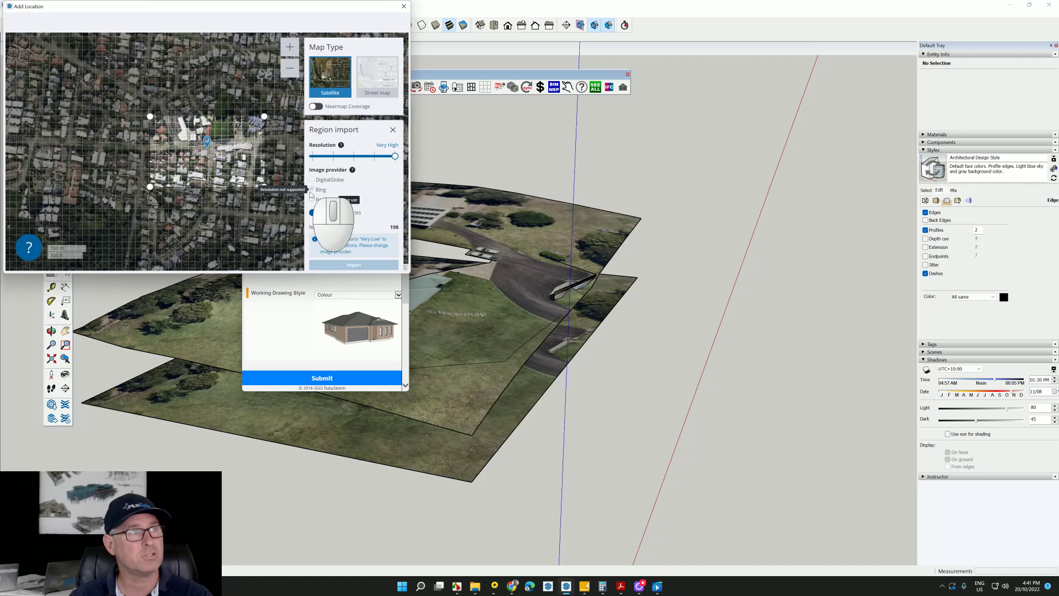
pyautogui.moveTo(395, 158); pyautogui.dragTo(312, 157)
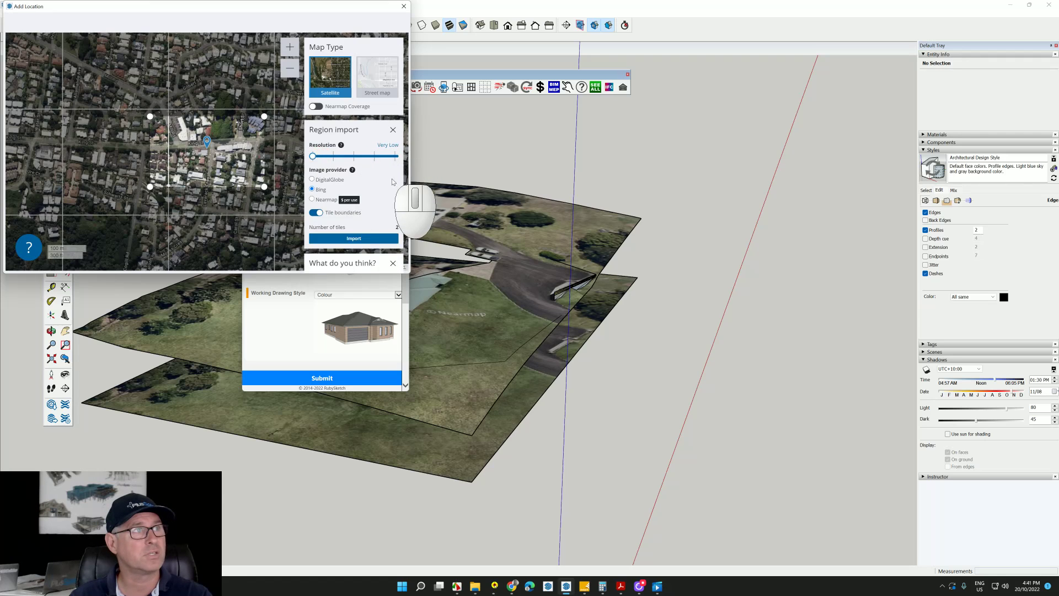
# Compare DigitalGlobe and Bing as image providers, and close the location map and Scene Tool without importing.
pyautogui.click(312, 179)
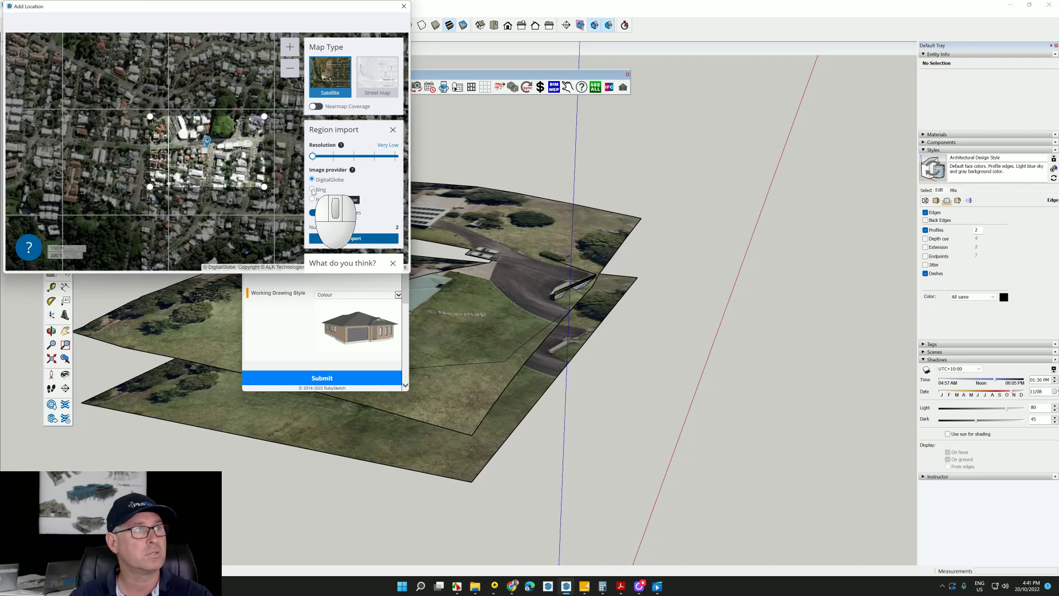
pyautogui.click(312, 189)
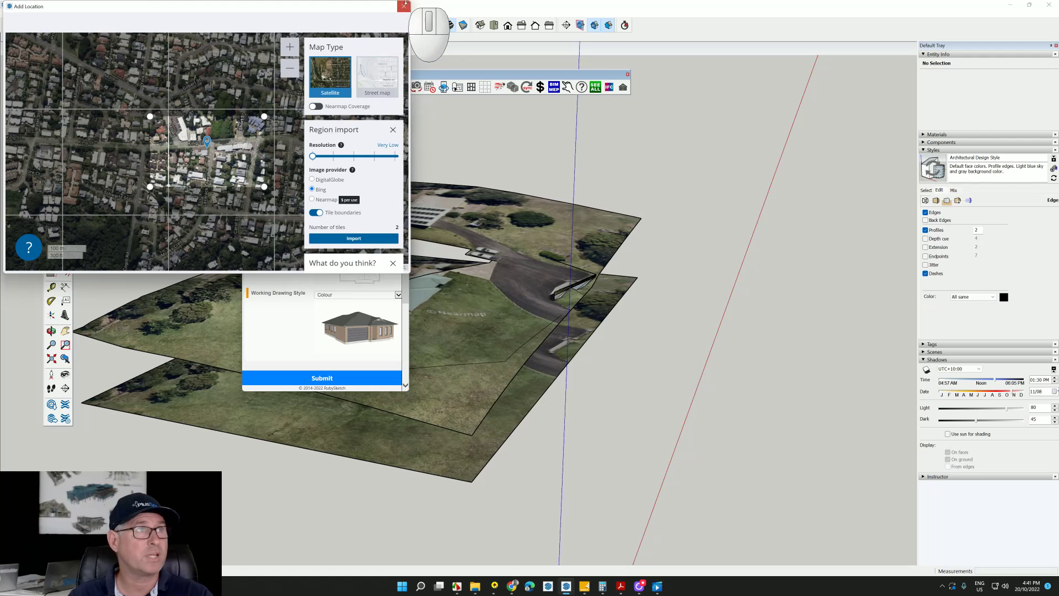
pyautogui.click(404, 7)
pyautogui.moveTo(502, 307); pyautogui.dragTo(634, 307, button='middle')
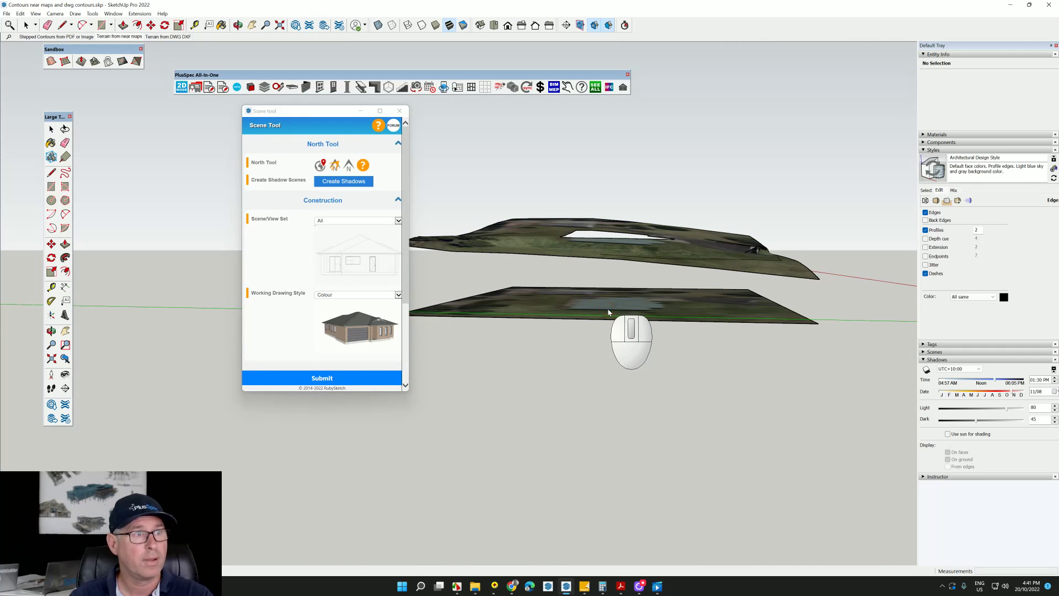
pyautogui.click(399, 111)
# Select the flat aerial image below the terrain to inspect its tag, and expand the model's tag list.
pyautogui.press('space')
pyautogui.click(544, 306)
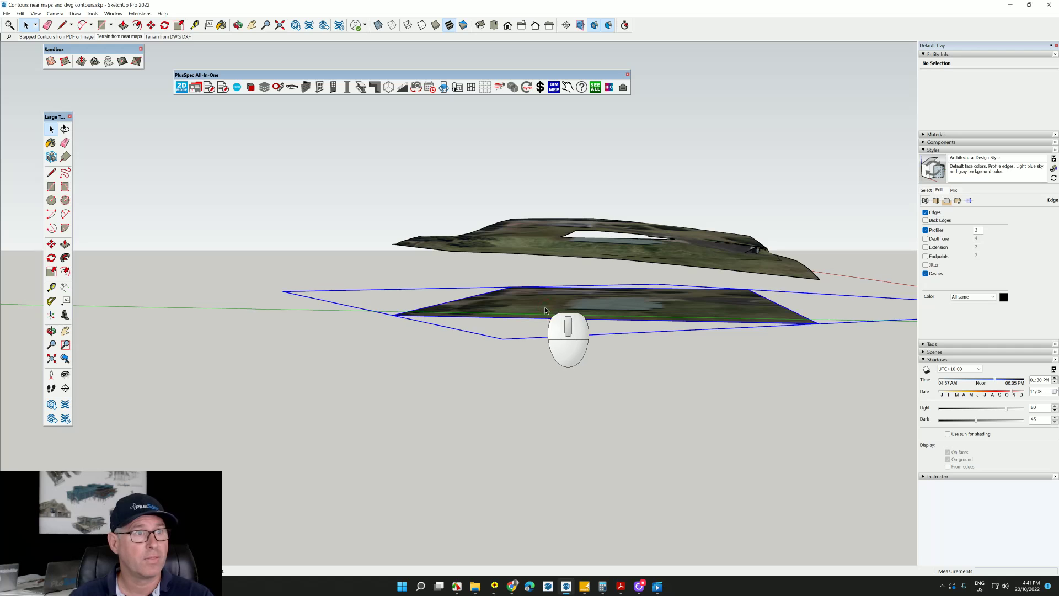
pyautogui.moveTo(545, 307); pyautogui.dragTo(538, 331, button='middle')
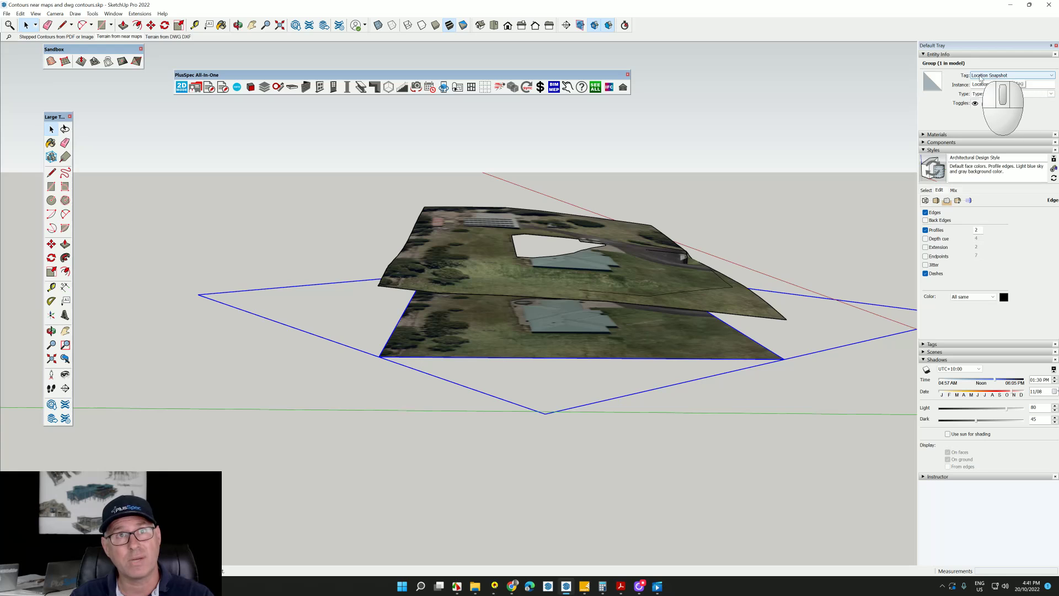
pyautogui.click(933, 149)
pyautogui.click(932, 158)
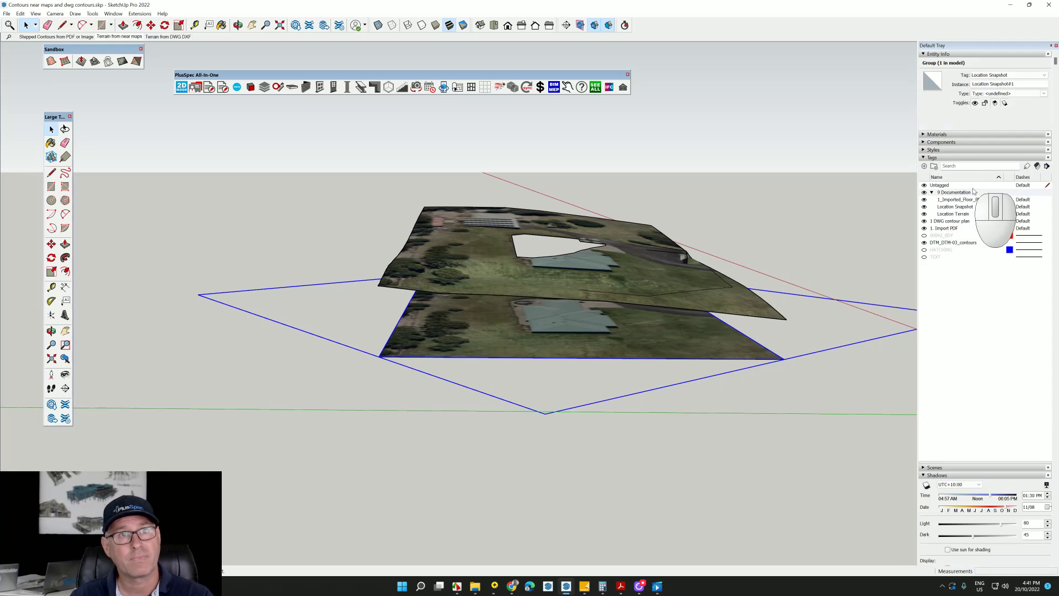
# Switch the Location Snapshot and Location Terrain tags off and on to compare the flat image with the terrain.
pyautogui.click(940, 207)
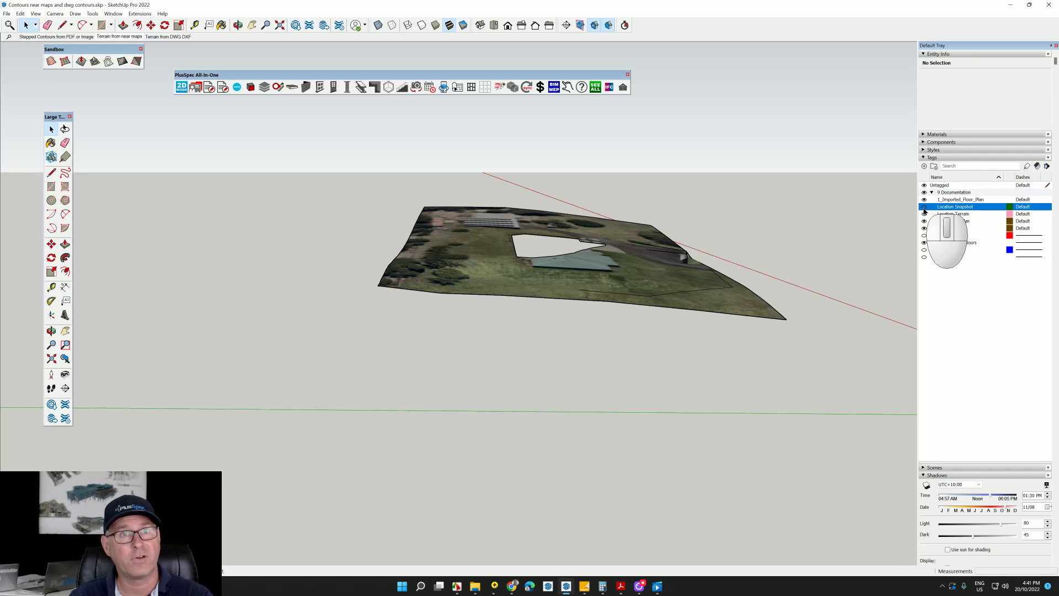
pyautogui.click(925, 214)
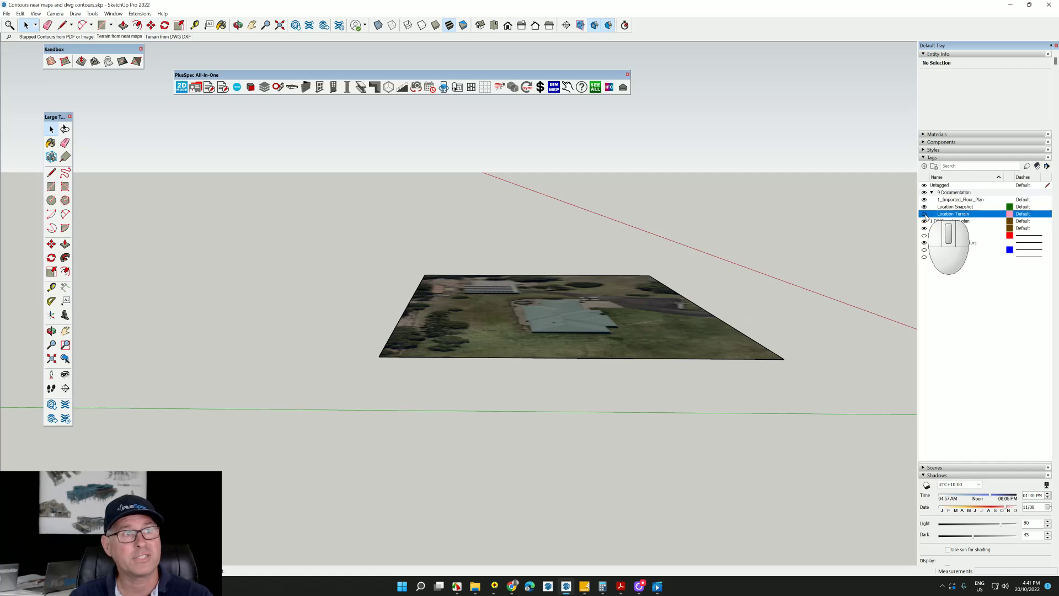
pyautogui.click(925, 214)
pyautogui.click(925, 214)
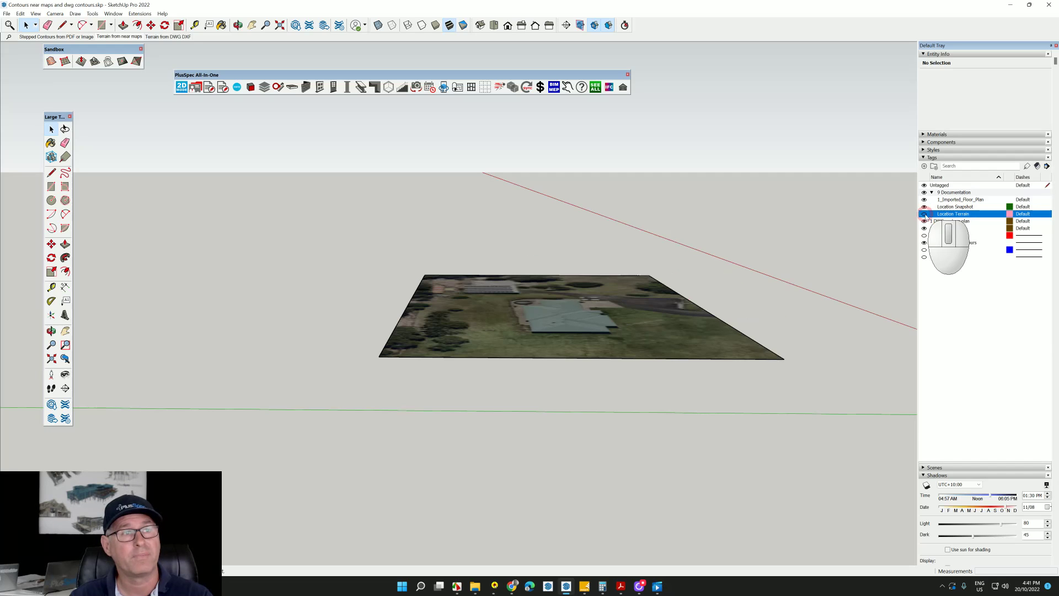
pyautogui.click(925, 214)
# Examine the aerial terrain around the house and hide the Location Terrain tag, leaving only the flat aerial image.
pyautogui.scroll(6, 471, 267)
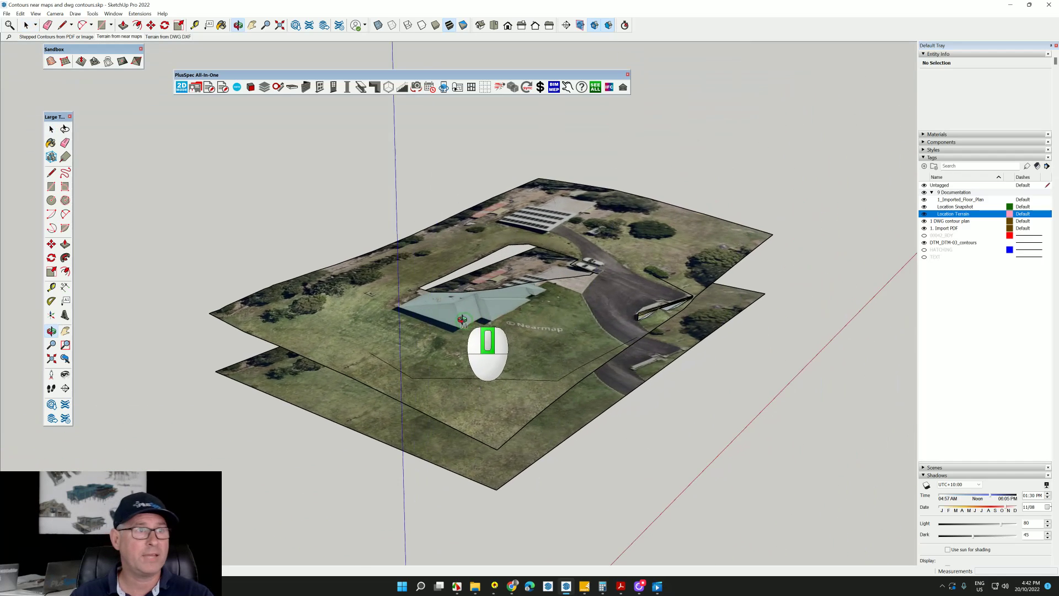
pyautogui.scroll(4, 472, 267)
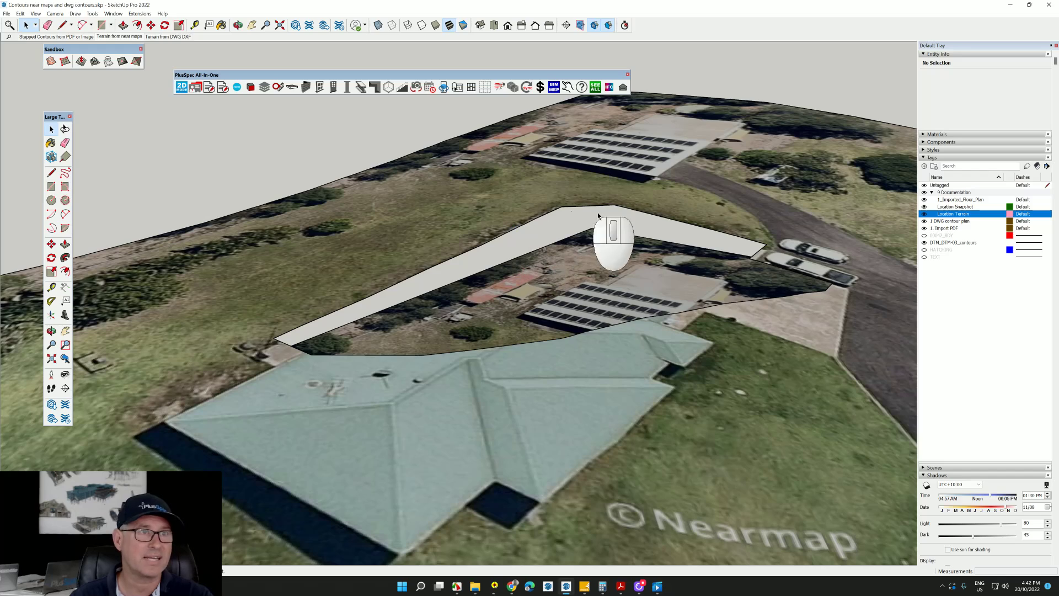
pyautogui.moveTo(748, 247); pyautogui.dragTo(647, 272, button='middle')
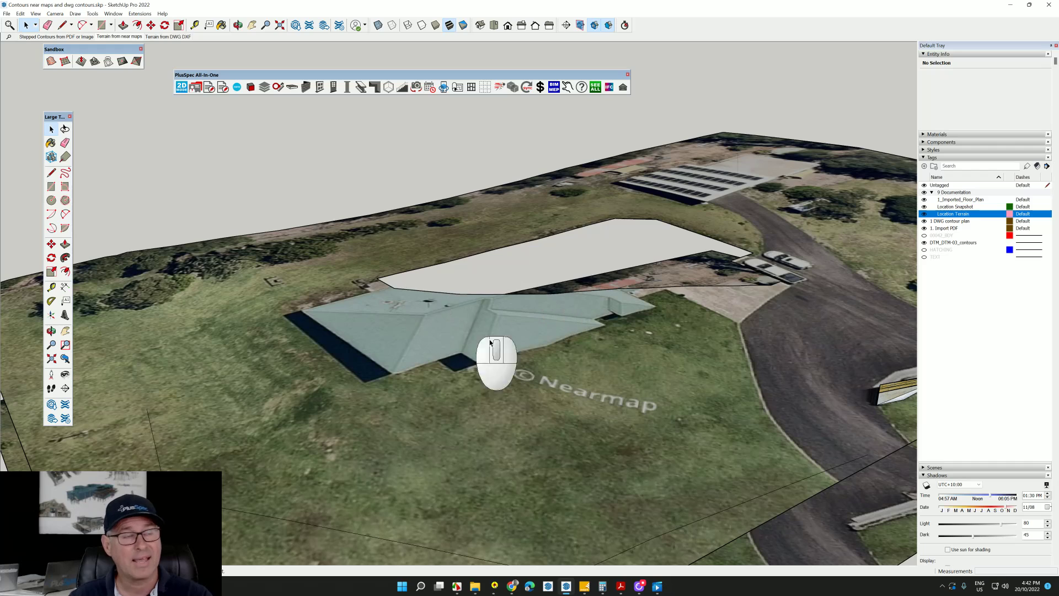
pyautogui.scroll(-3, 525, 350)
pyautogui.moveTo(594, 359); pyautogui.dragTo(551, 312, button='middle')
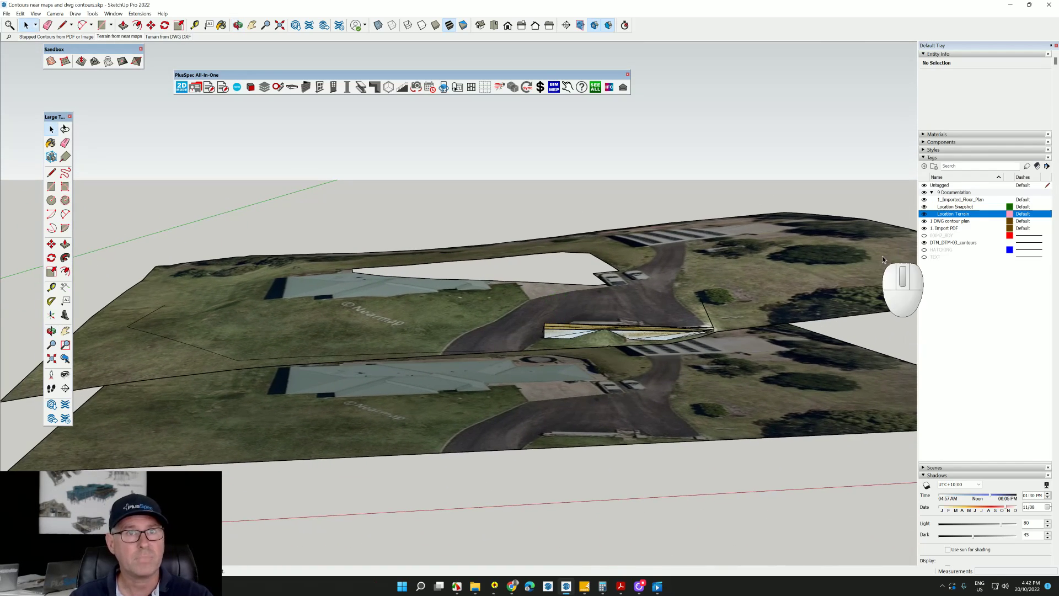
pyautogui.click(924, 214)
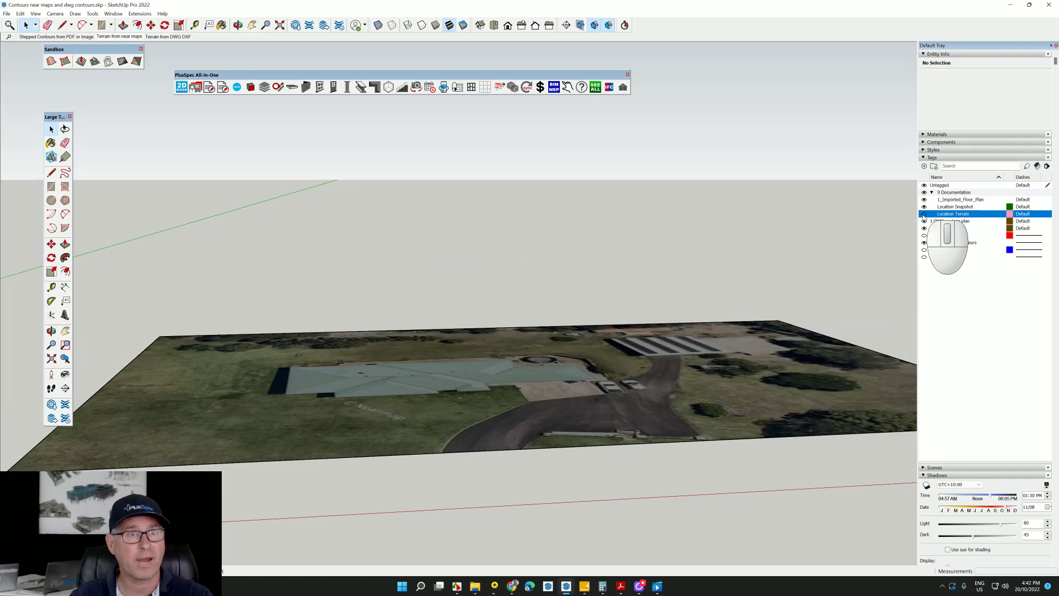
# Draw a rectangle about 24 m by 13.3 m over the solar-panelled shed on the flat aerial image.
pyautogui.moveTo(775, 336); pyautogui.dragTo(584, 520, button='middle')
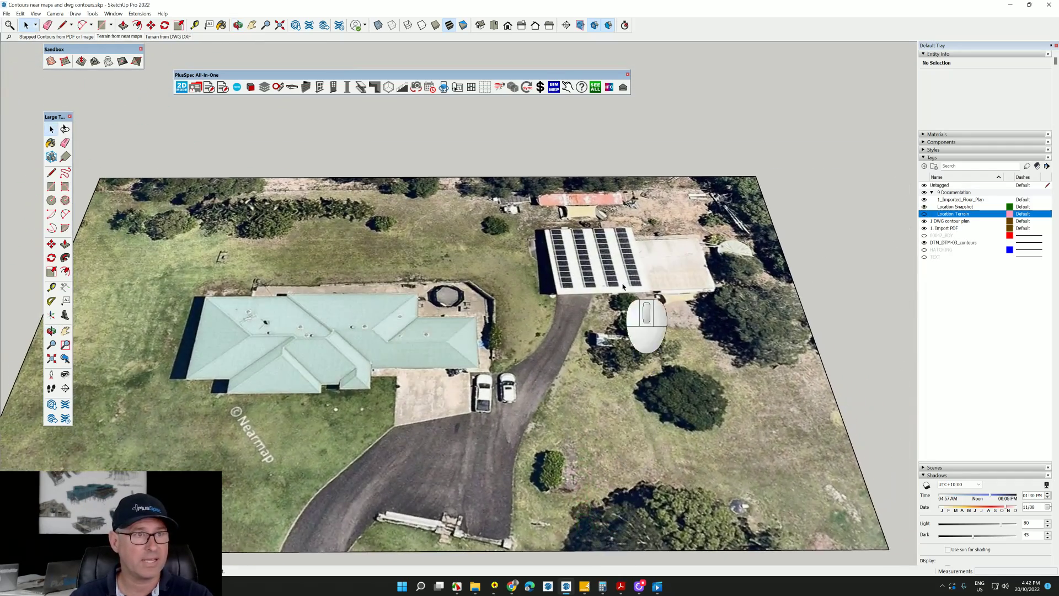
pyautogui.scroll(2, 621, 247)
pyautogui.moveTo(619, 243); pyautogui.dragTo(578, 362, button='middle')
pyautogui.press('r')
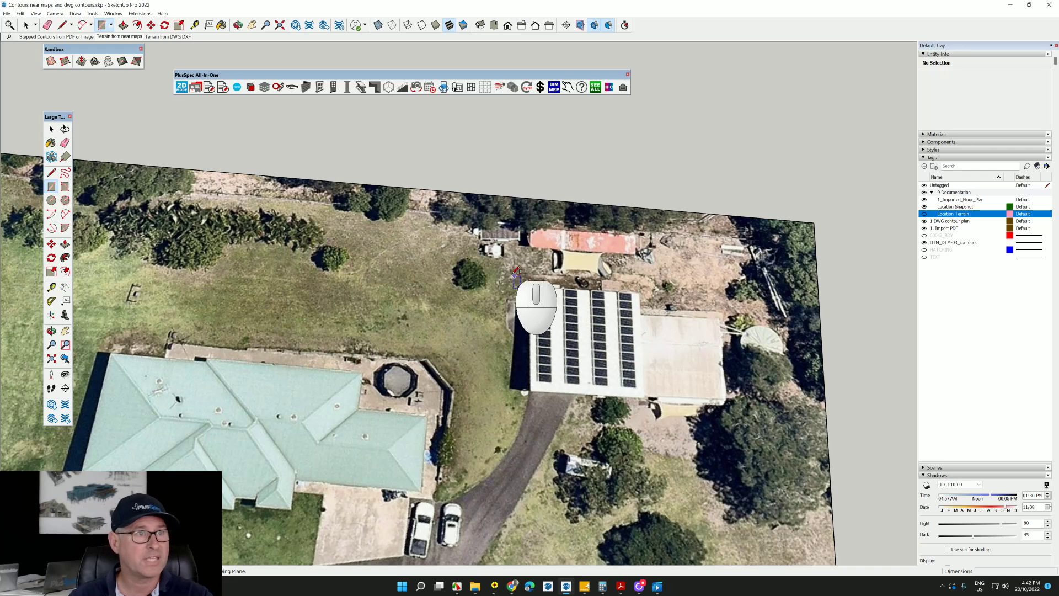
pyautogui.scroll(2, 536, 285)
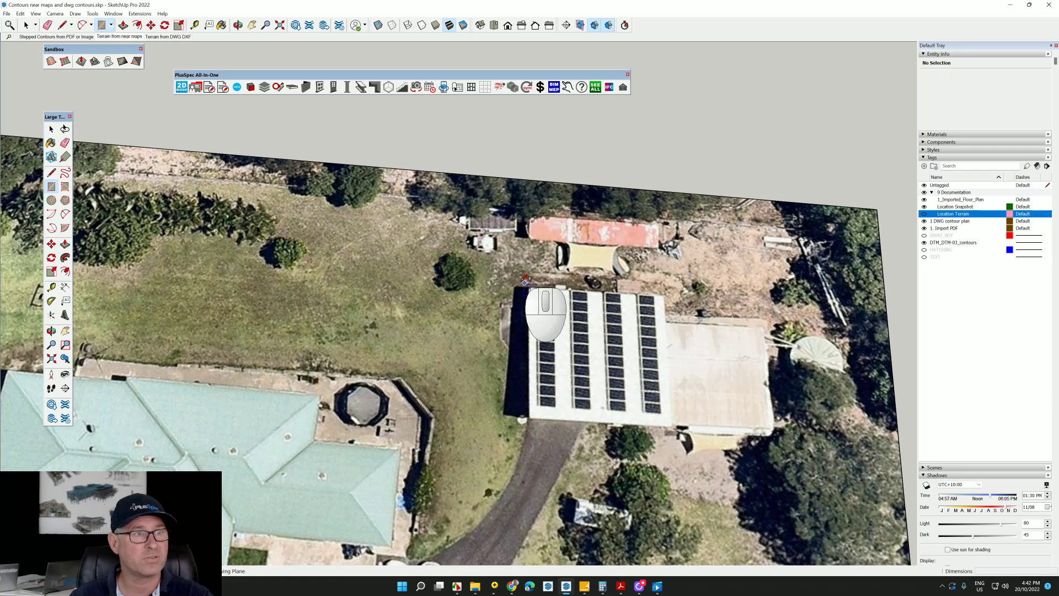
pyautogui.moveTo(511, 274); pyautogui.dragTo(782, 442)
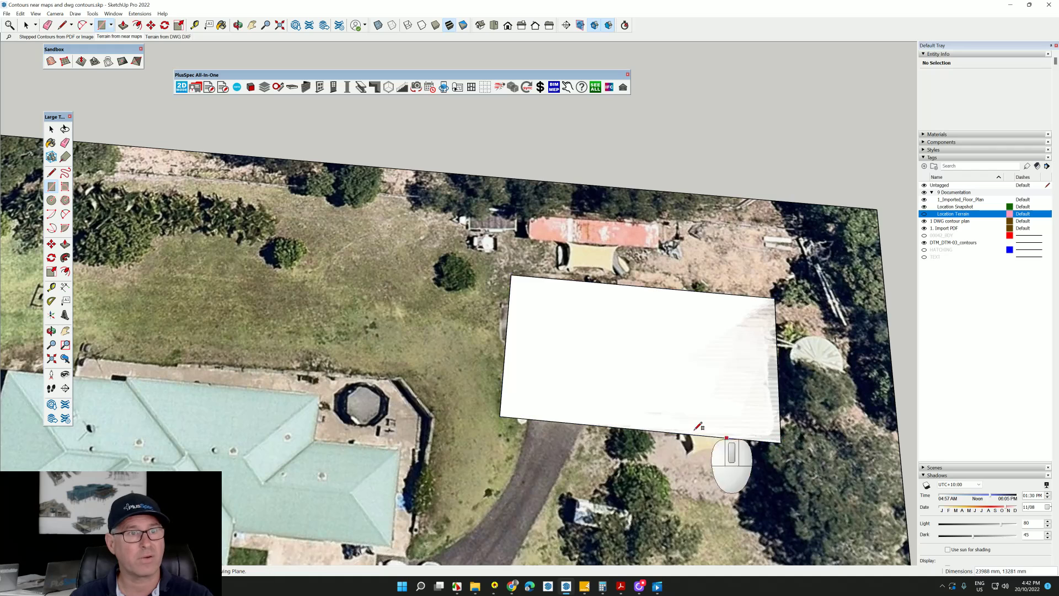
# Show the Location Terrain tag again above the shed rectangle.
pyautogui.moveTo(621, 404); pyautogui.dragTo(760, 184, button='middle')
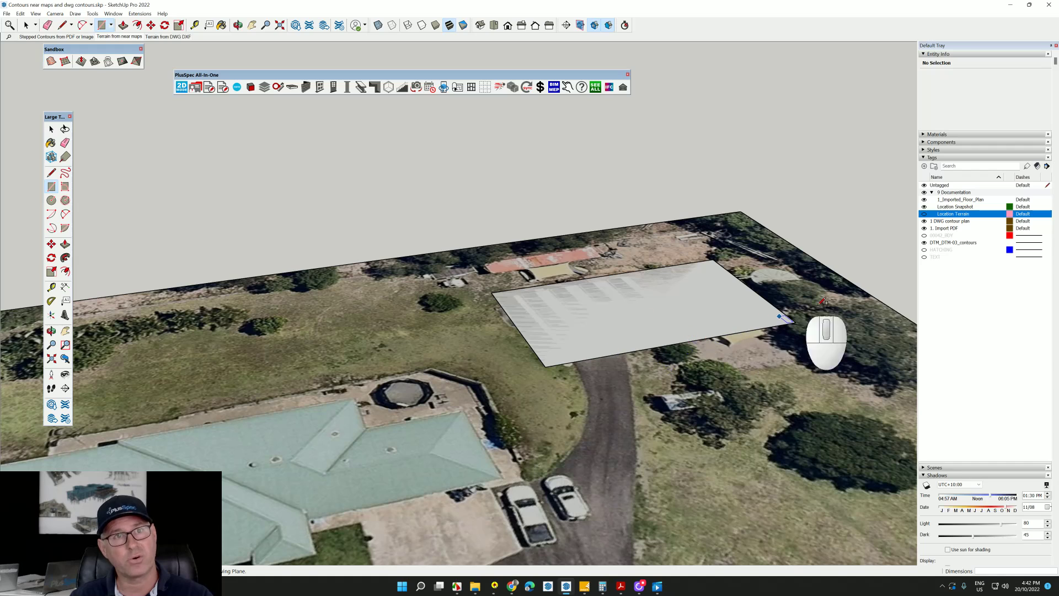
pyautogui.click(925, 215)
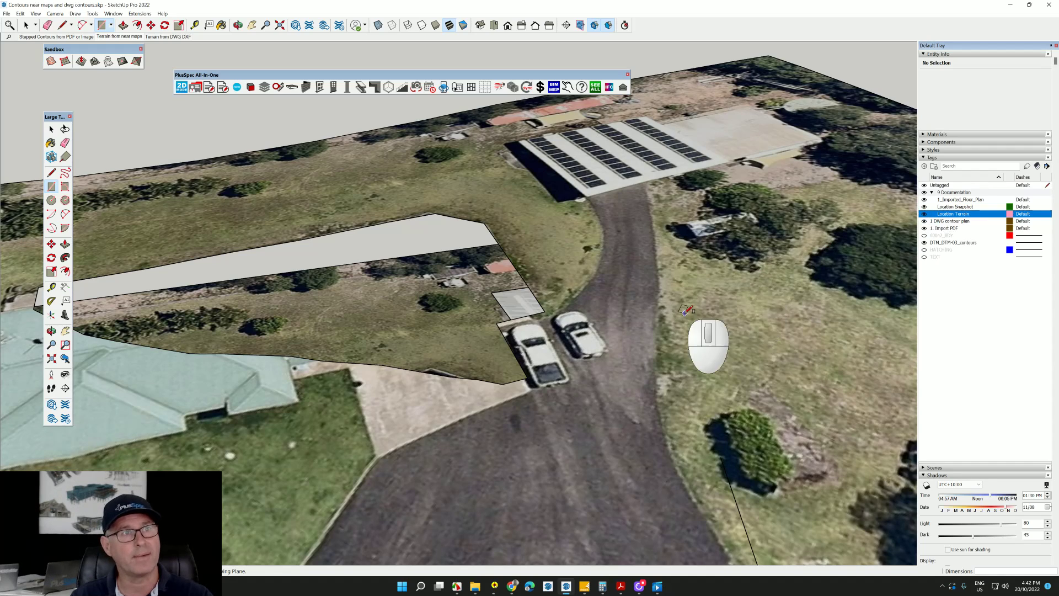
pyautogui.moveTo(682, 308); pyautogui.dragTo(584, 428, button='middle')
pyautogui.click(743, 224)
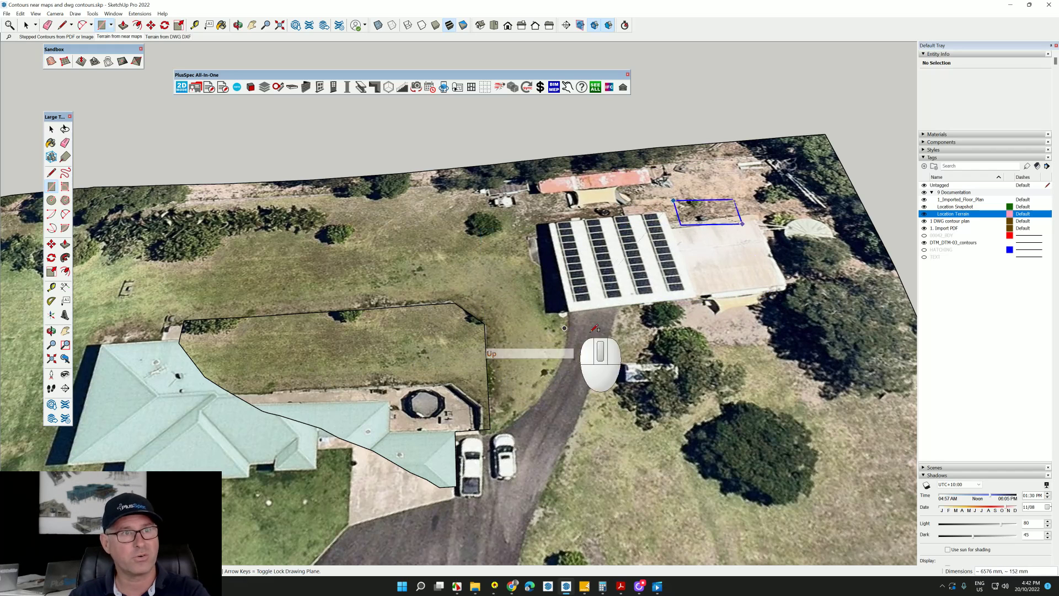
pyautogui.press('Escape')
# Push/Pull the shed rectangle upwards about 17.2 m so it passes through the terrain.
pyautogui.moveTo(616, 317); pyautogui.dragTo(458, 209, button='middle')
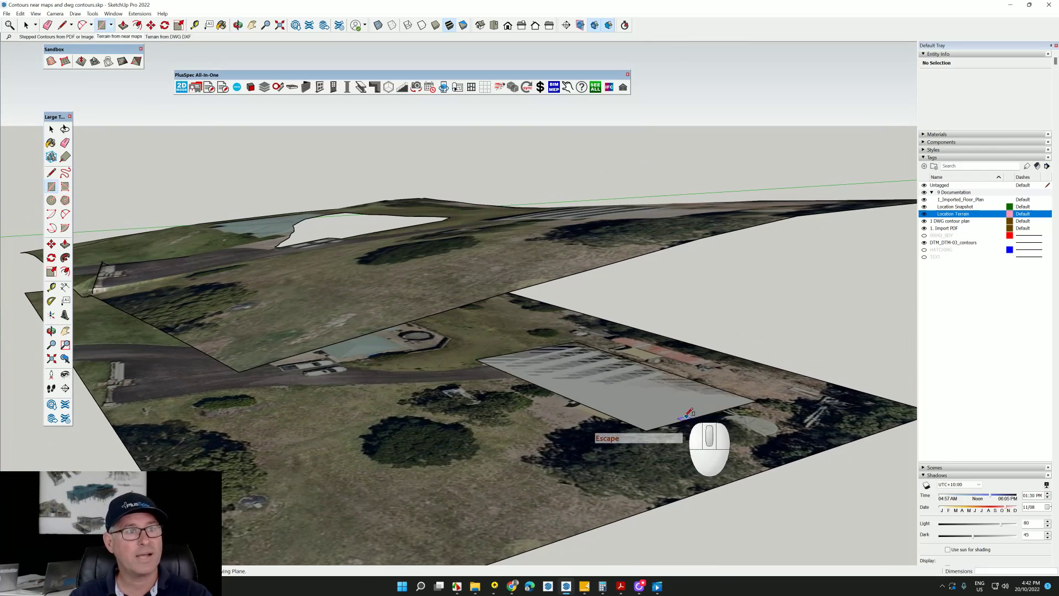
pyautogui.press('space')
pyautogui.click(635, 406)
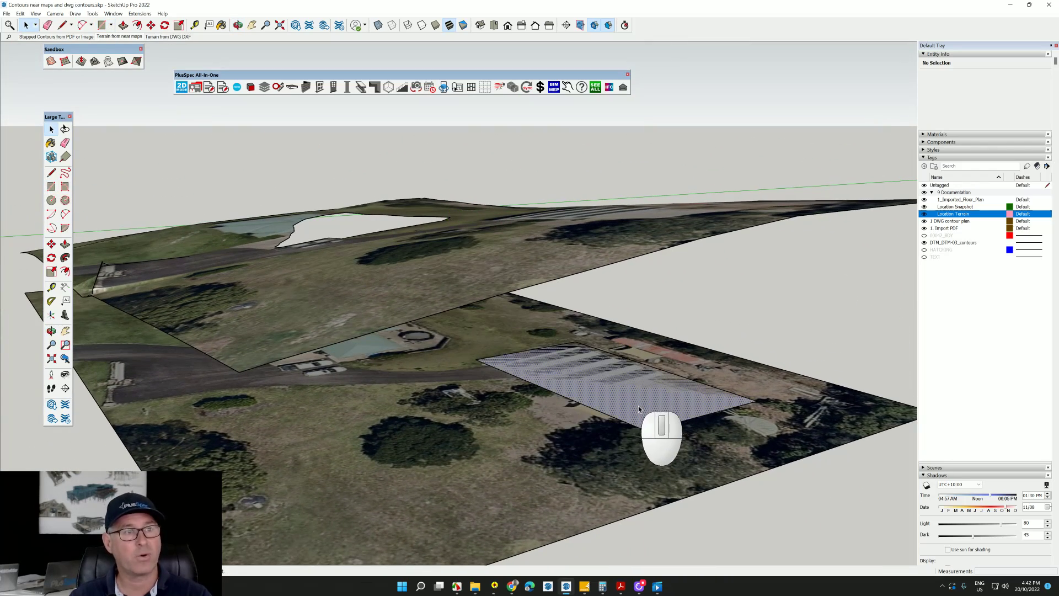
pyautogui.moveTo(616, 404); pyautogui.dragTo(640, 412, button='middle')
pyautogui.press('p')
pyautogui.moveTo(641, 407); pyautogui.dragTo(626, 209)
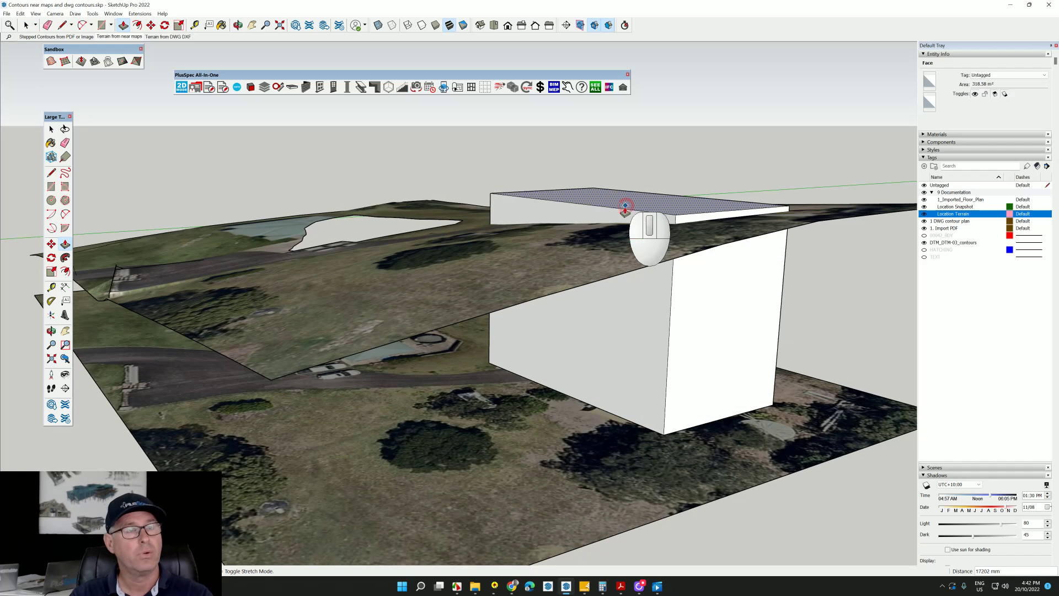
# Make a group from all the connected faces and edges of the extruded shed box.
pyautogui.moveTo(625, 207)
pyautogui.mouseDown(button='middle')
pyautogui.moveTo(611, 264)
pyautogui.moveTo(736, 248)
pyautogui.moveTo(869, 271)
pyautogui.moveTo(476, 233)
pyautogui.moveTo(691, 271)
pyautogui.moveTo(671, 332)
pyautogui.moveTo(602, 316)
pyautogui.mouseUp(button='middle')
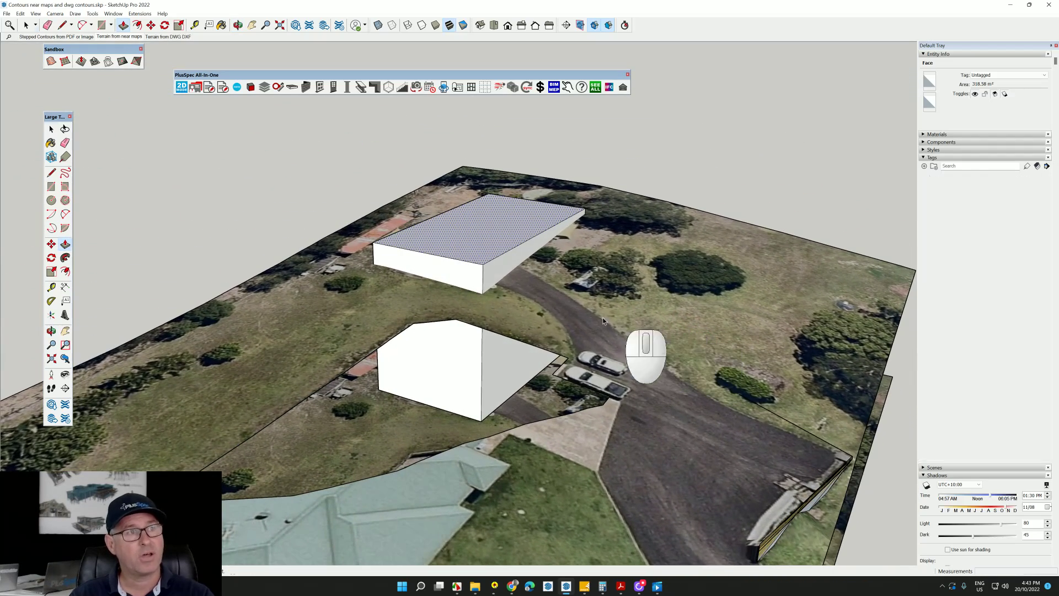
pyautogui.tripleClick(468, 253)
pyautogui.rightClick(467, 253)
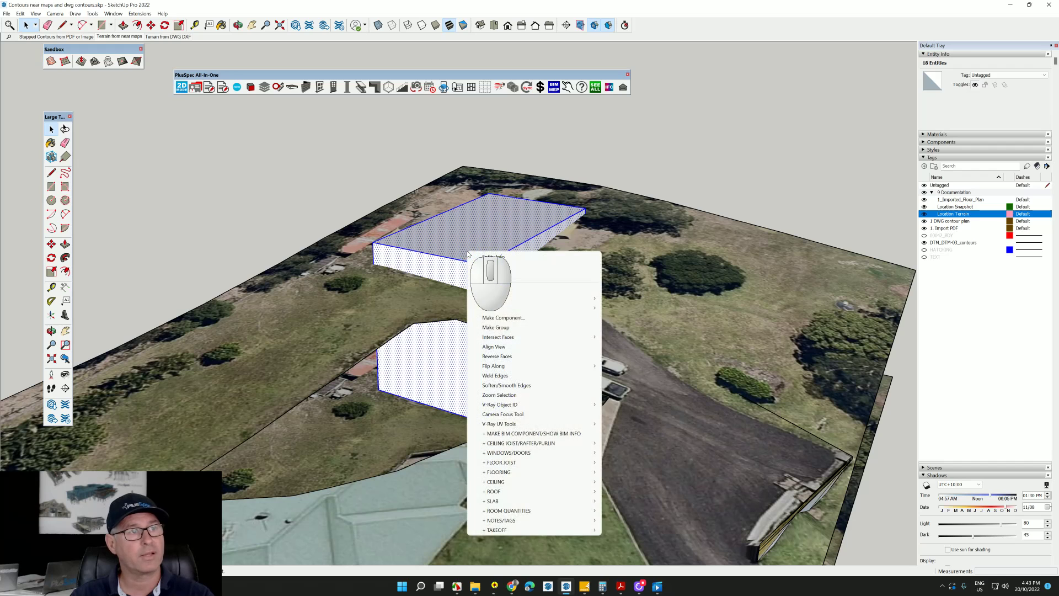
pyautogui.click(496, 327)
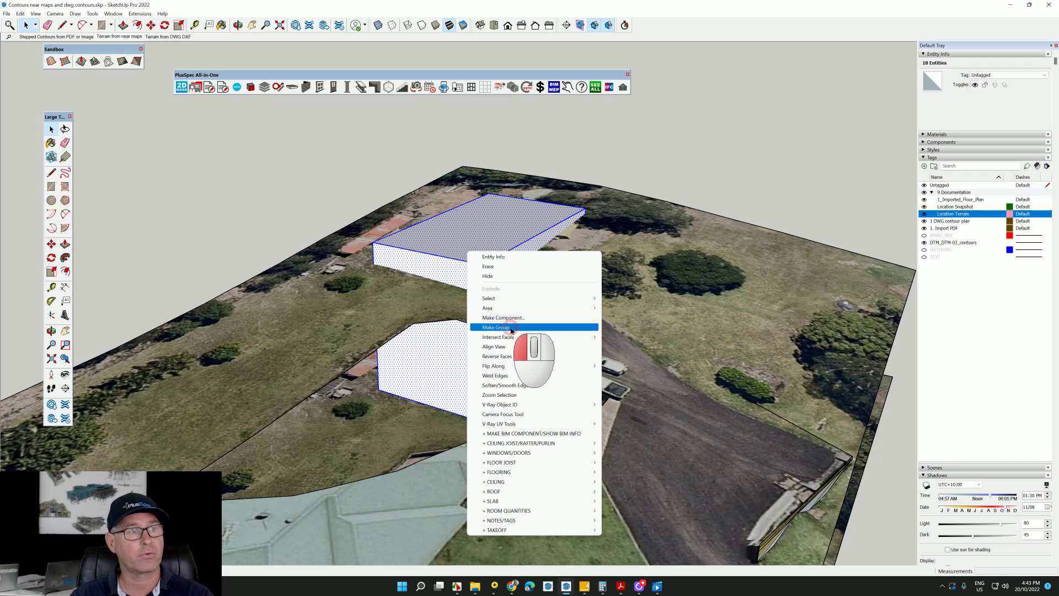
pyautogui.moveTo(604, 329); pyautogui.dragTo(538, 316, button='middle')
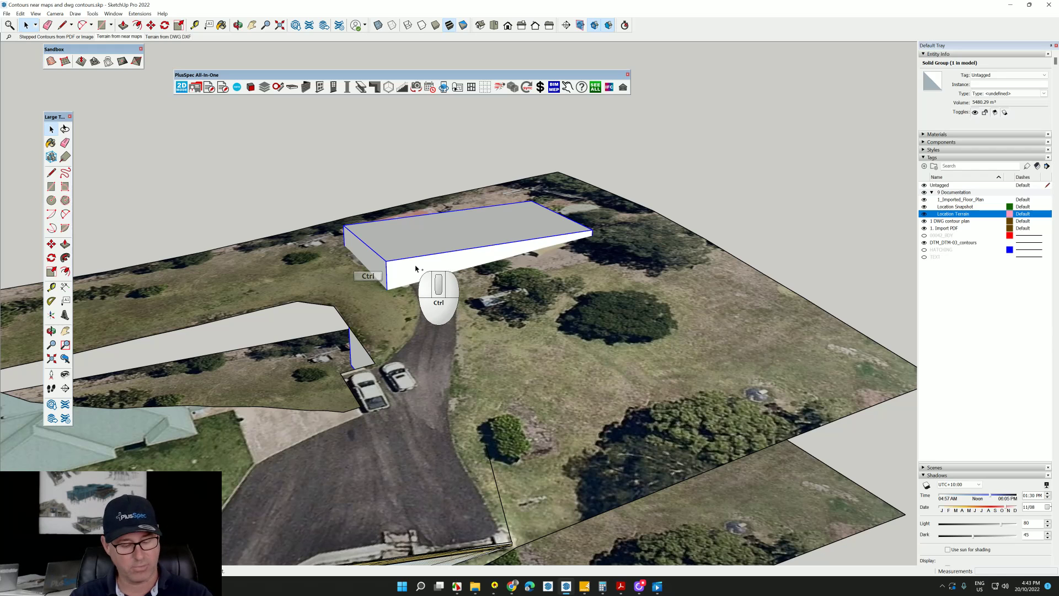
# Cut the shed box group and paste it in place inside the terrain group.
pyautogui.hotkey('ctrl', 'x')
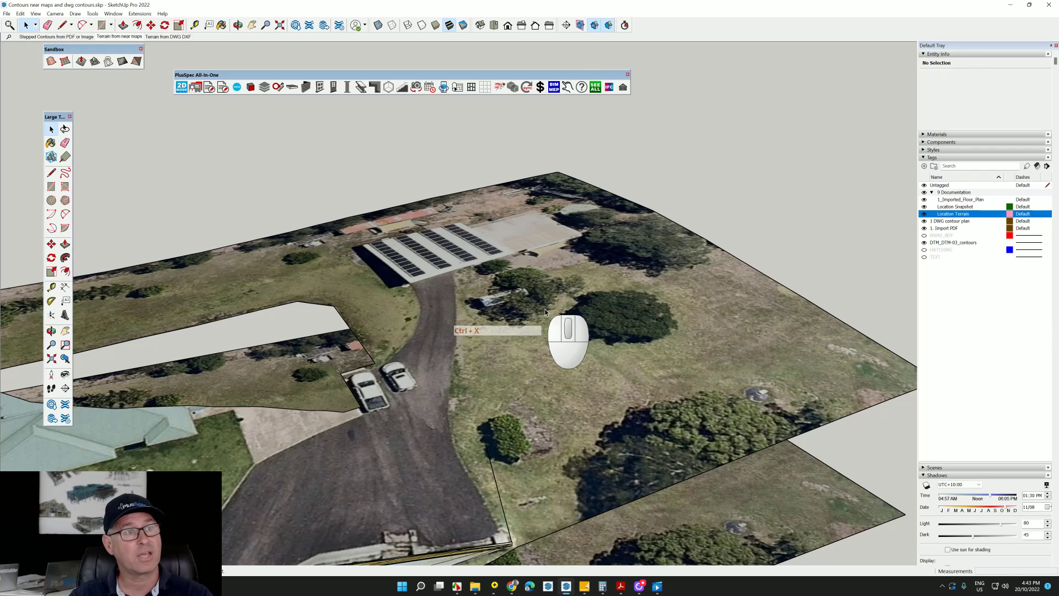
pyautogui.scroll(-3, 549, 309)
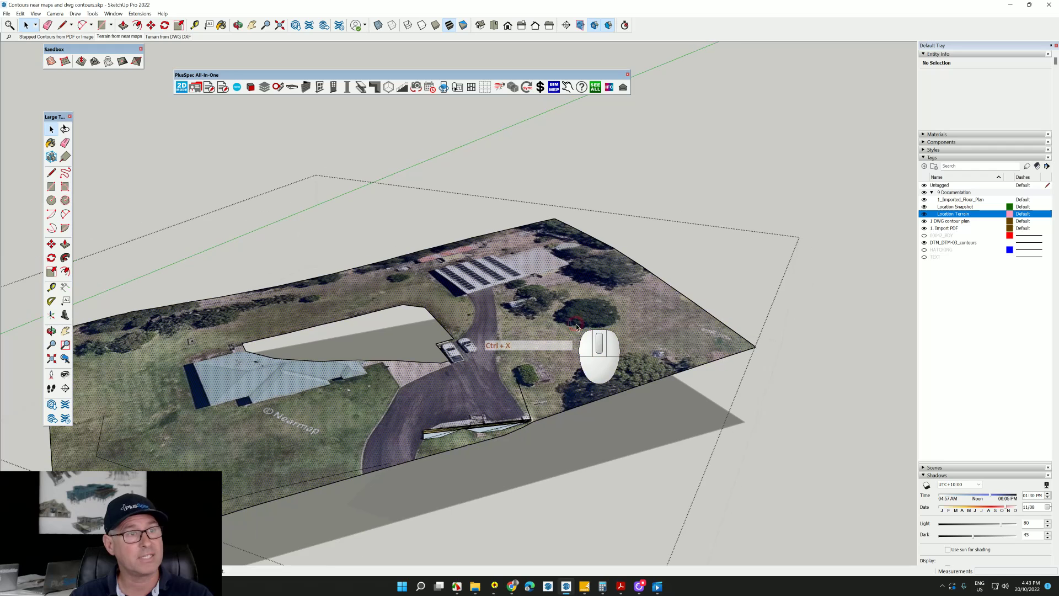
pyautogui.click(552, 324)
pyautogui.moveTo(544, 326); pyautogui.dragTo(591, 318, button='middle')
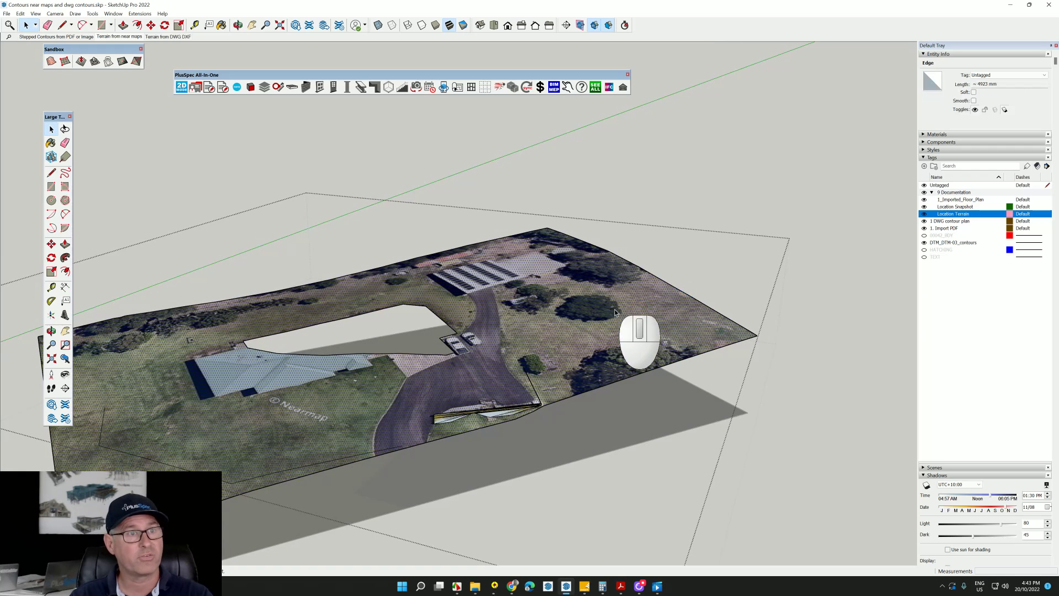
pyautogui.click(656, 294)
pyautogui.moveTo(580, 308); pyautogui.dragTo(558, 335, button='middle')
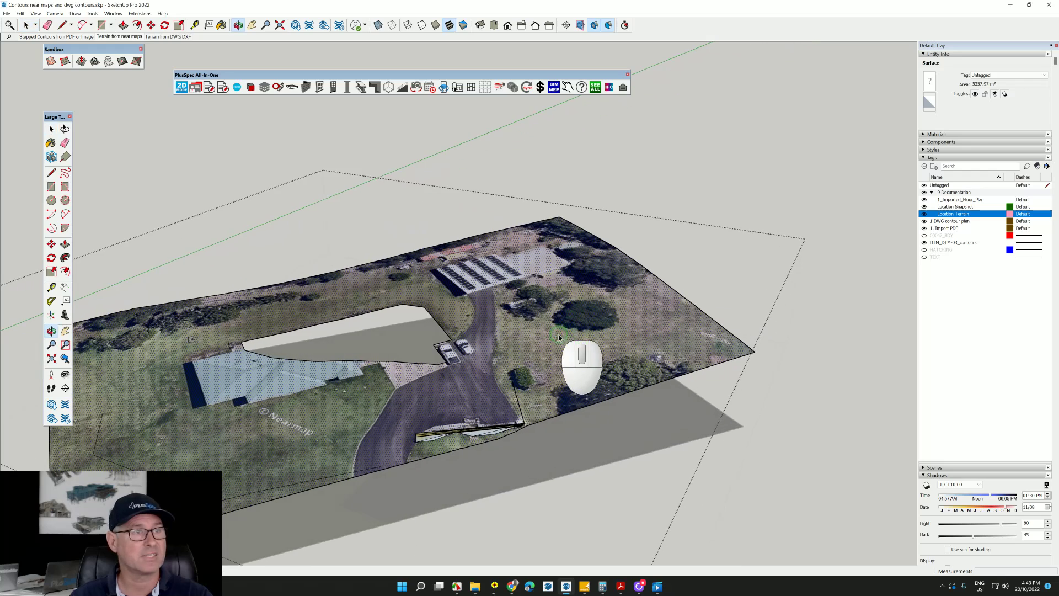
pyautogui.click(20, 13)
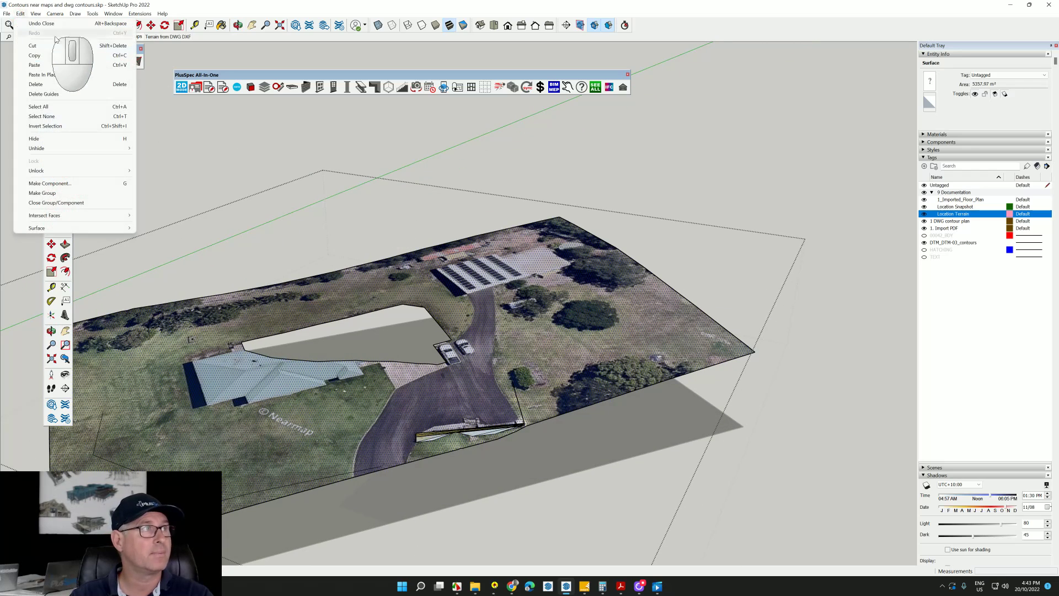
pyautogui.click(55, 74)
pyautogui.scroll(6, 557, 331)
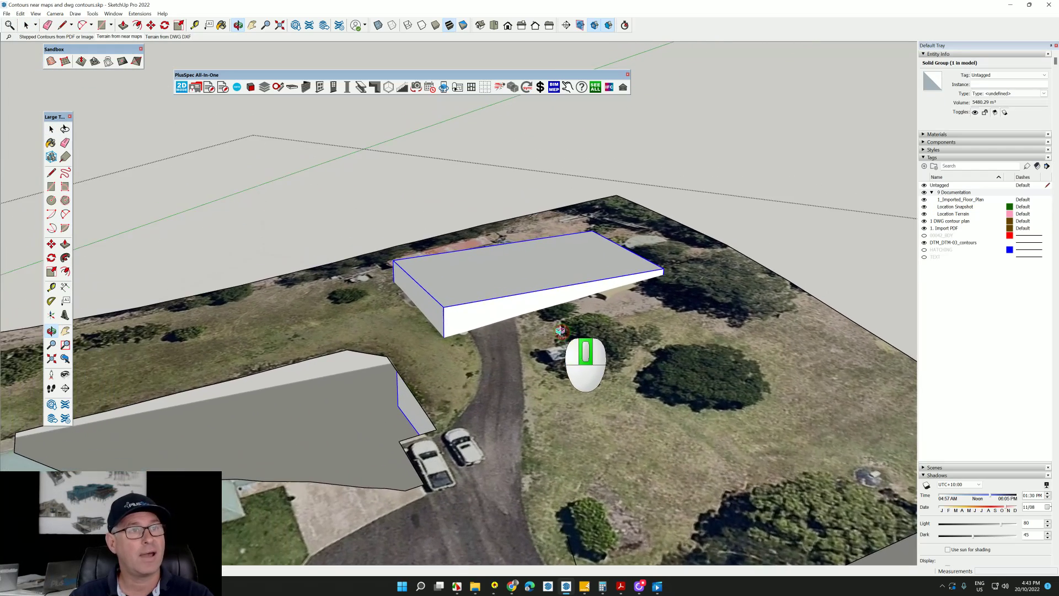
pyautogui.moveTo(560, 330); pyautogui.dragTo(593, 326, button='middle')
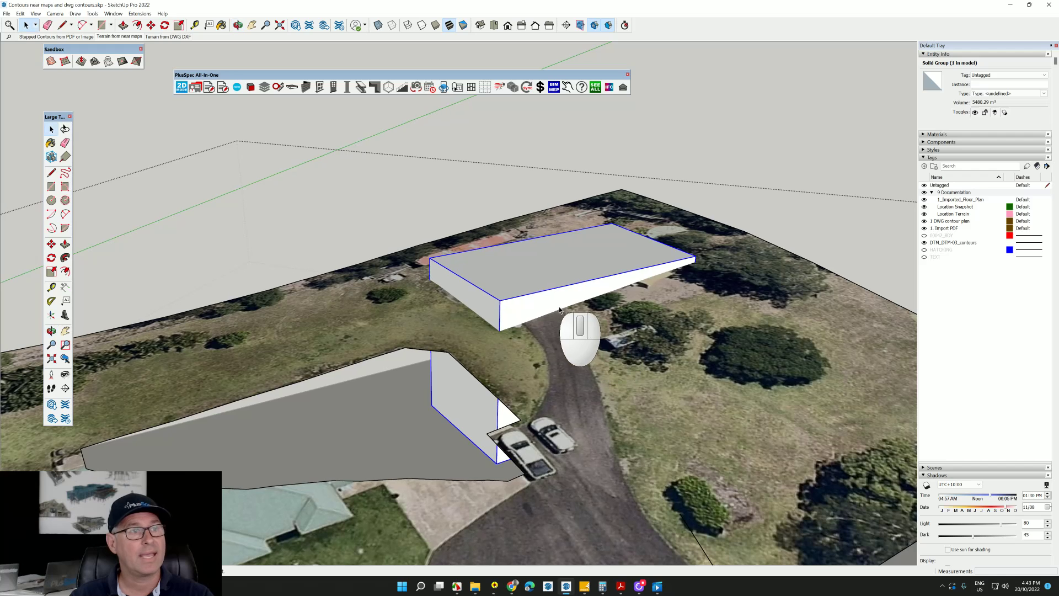
# Select the terrain surface together with the shed box group and intersect their faces with the model.
pyautogui.click(594, 324)
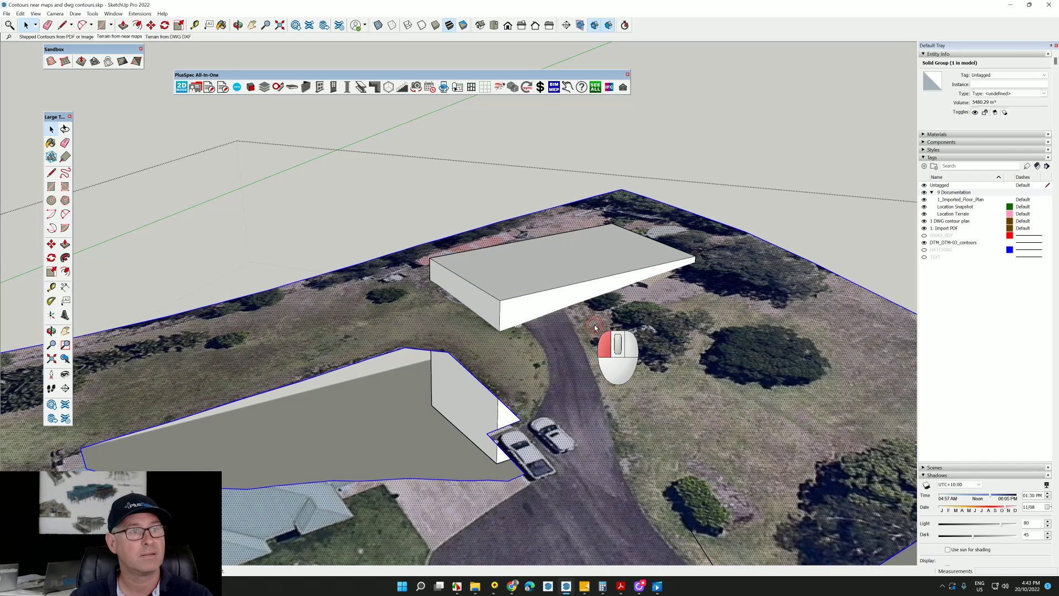
pyautogui.rightClick(543, 299)
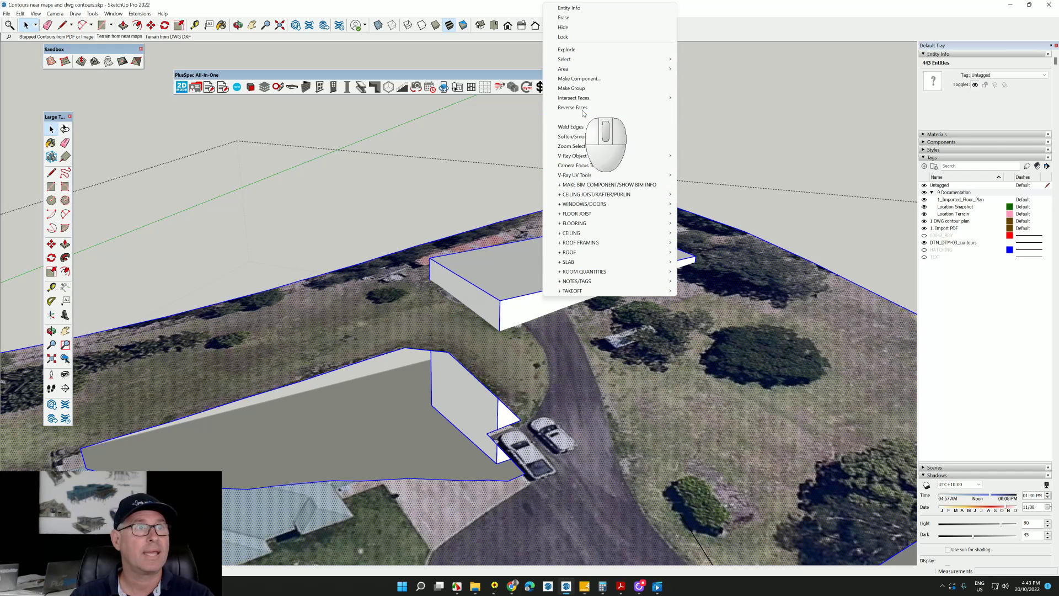
pyautogui.moveTo(583, 102)
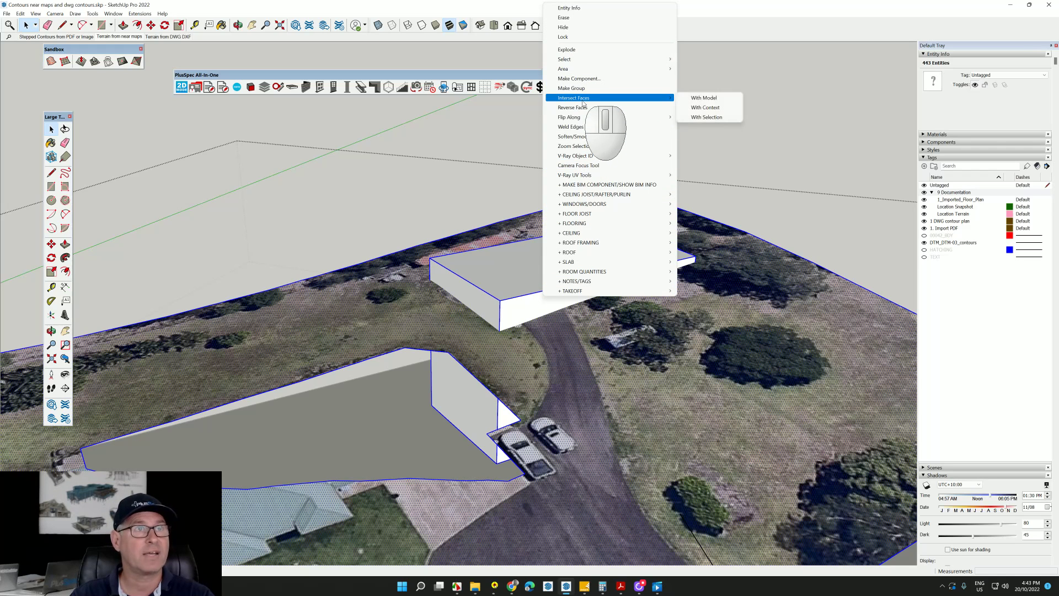
pyautogui.click(706, 99)
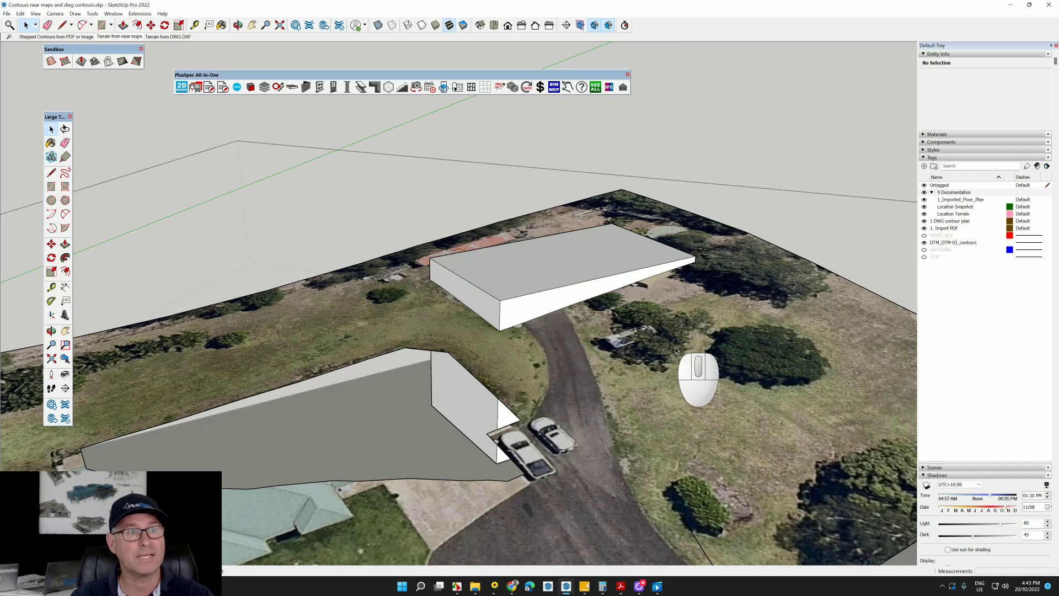
# Hide the shed box group to expose the intersected terrain beneath it.
pyautogui.click(513, 302)
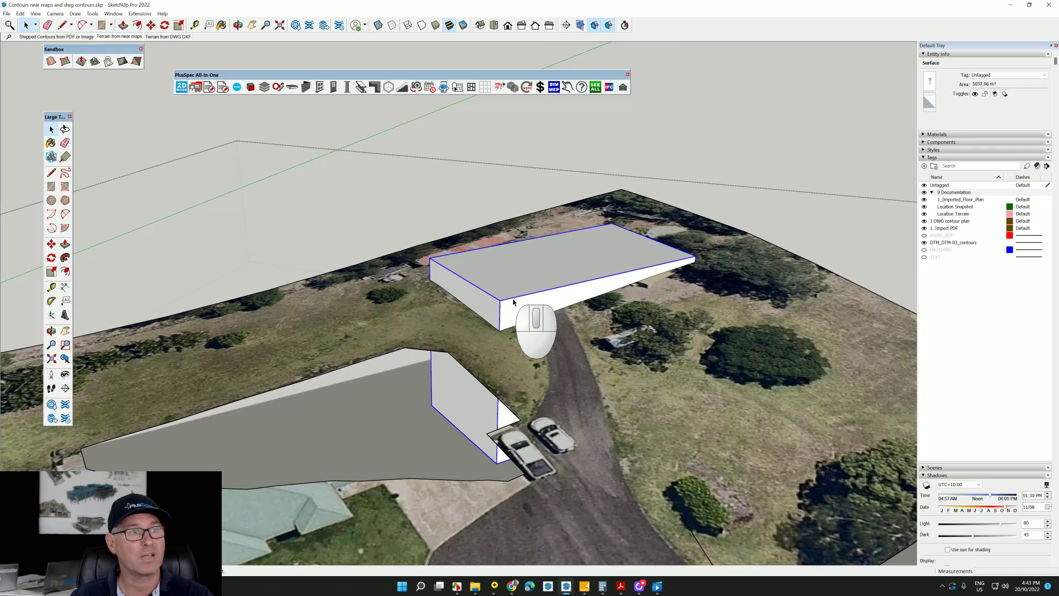
pyautogui.press('Delete')
pyautogui.moveTo(542, 310); pyautogui.dragTo(581, 326, button='middle')
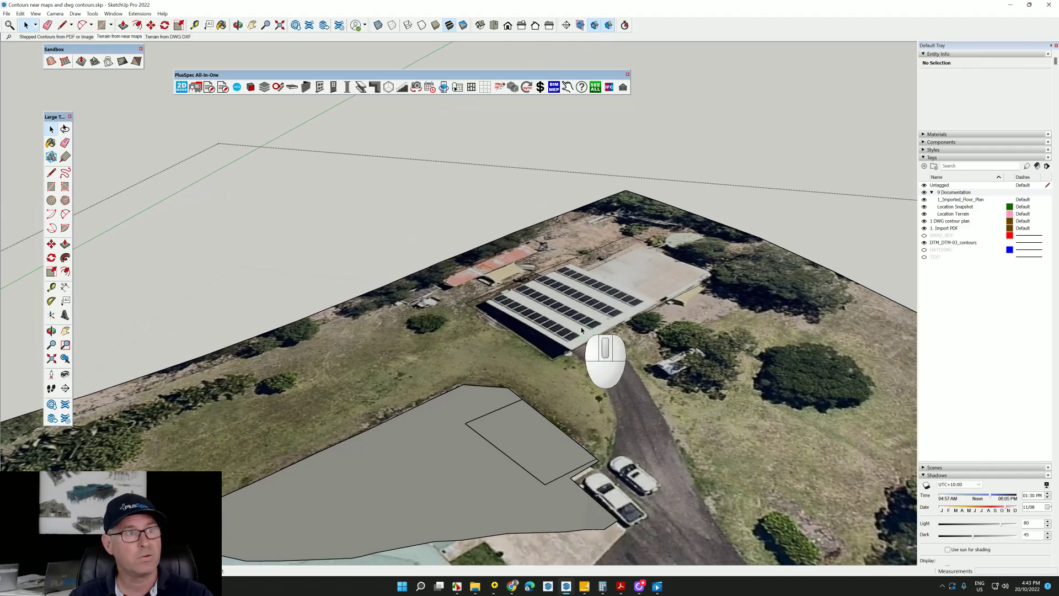
# Select the shed footprint and the surrounding terrain alternately to check whether the surface is split.
pyautogui.click(582, 303)
pyautogui.click(694, 346)
pyautogui.click(610, 306)
pyautogui.click(694, 346)
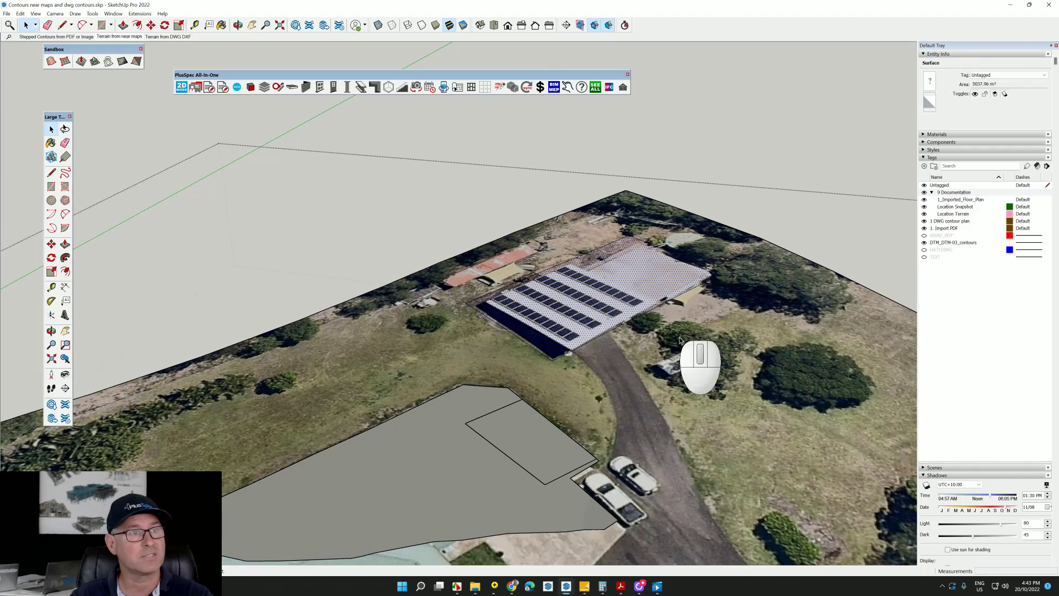
pyautogui.click(693, 347)
pyautogui.click(610, 304)
pyautogui.click(674, 330)
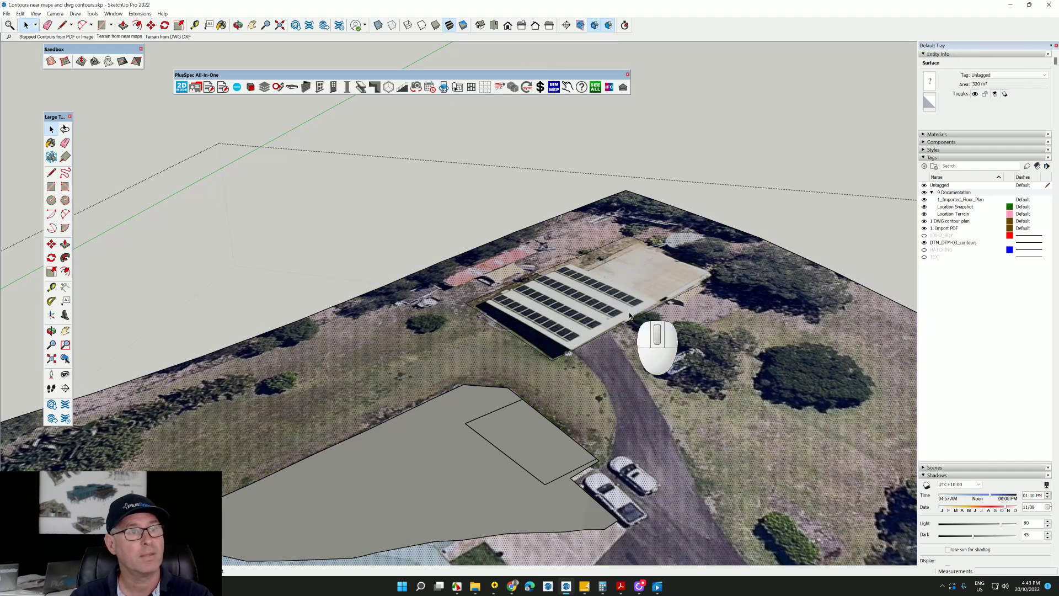
pyautogui.click(613, 306)
pyautogui.click(675, 336)
# Delete the shed-footprint surface from the terrain.
pyautogui.click(624, 307)
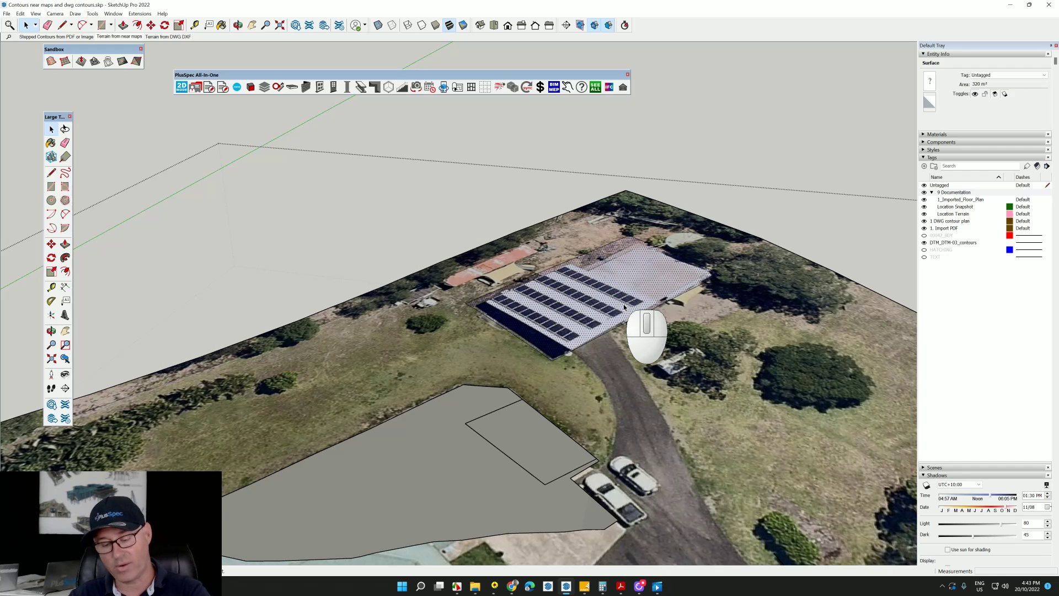
pyautogui.press('Delete')
pyautogui.moveTo(619, 305); pyautogui.dragTo(538, 270, button='middle')
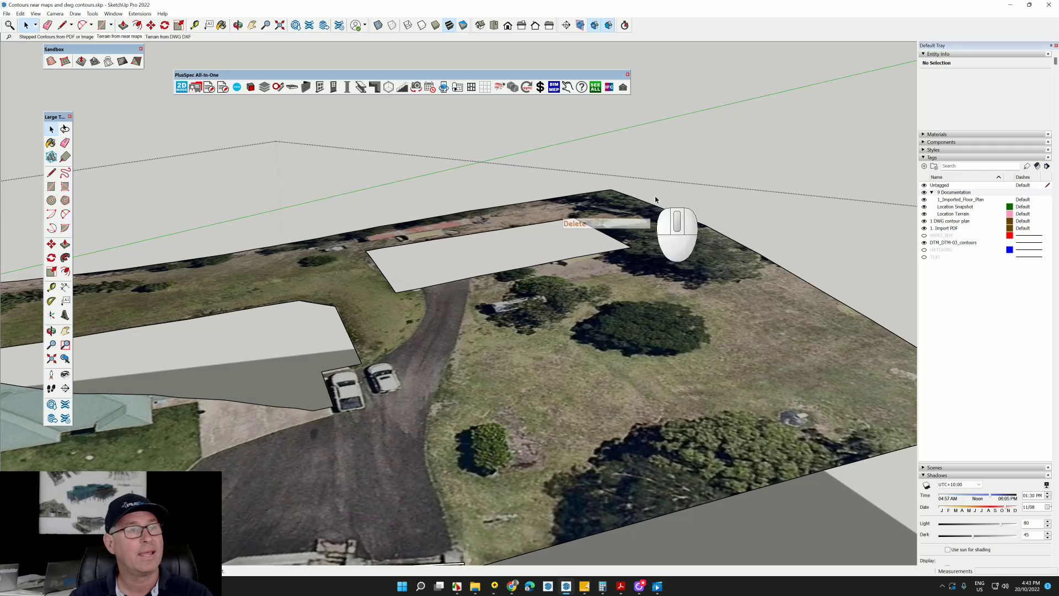
pyautogui.moveTo(654, 144); pyautogui.dragTo(543, 276, button='middle')
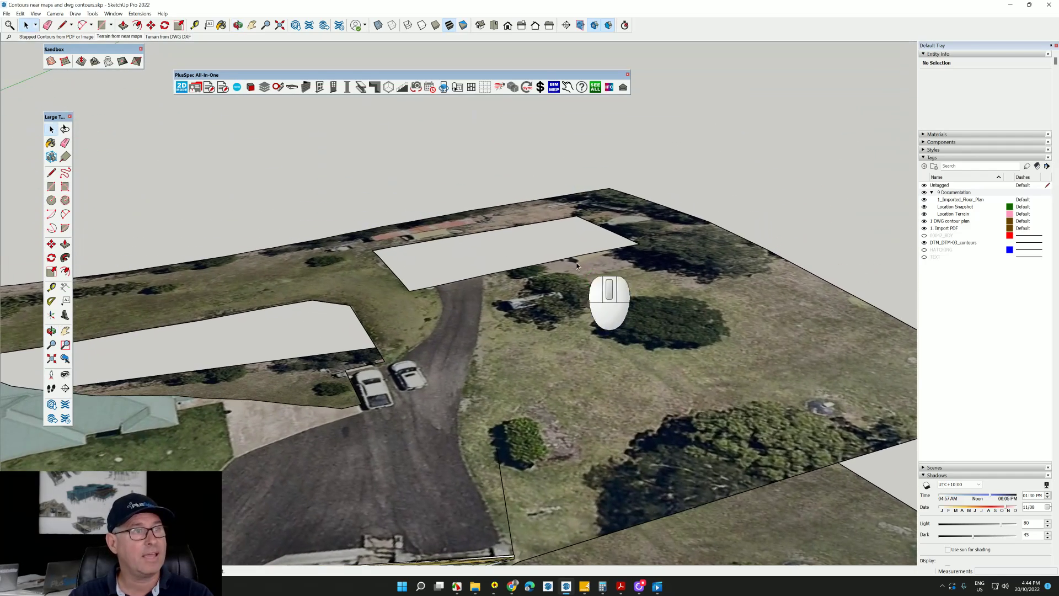
# Unhide the shed box group and open the terrain group that contains it for editing.
pyautogui.click(20, 14)
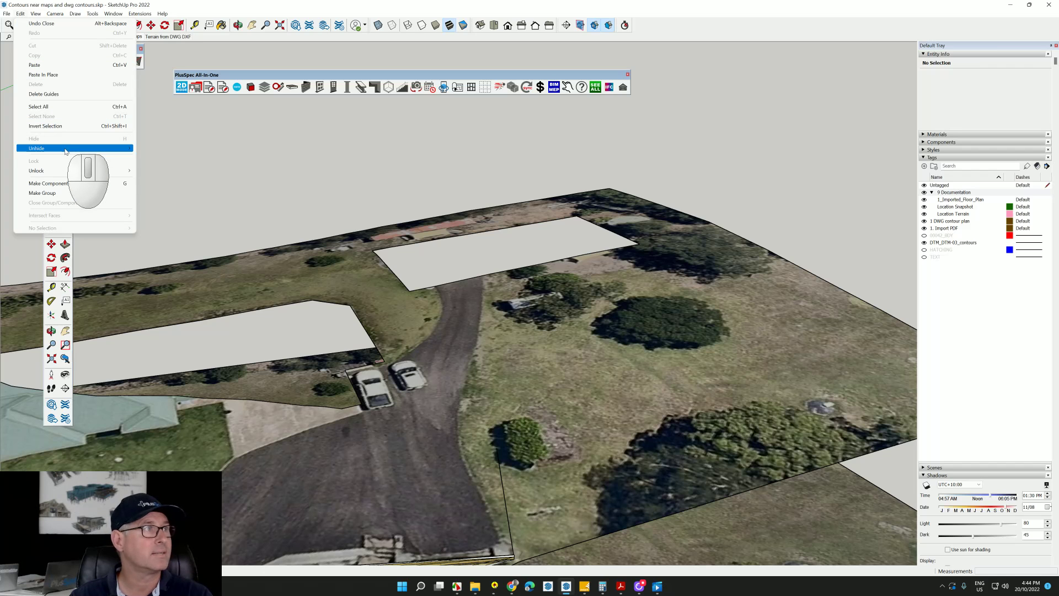
pyautogui.click(154, 167)
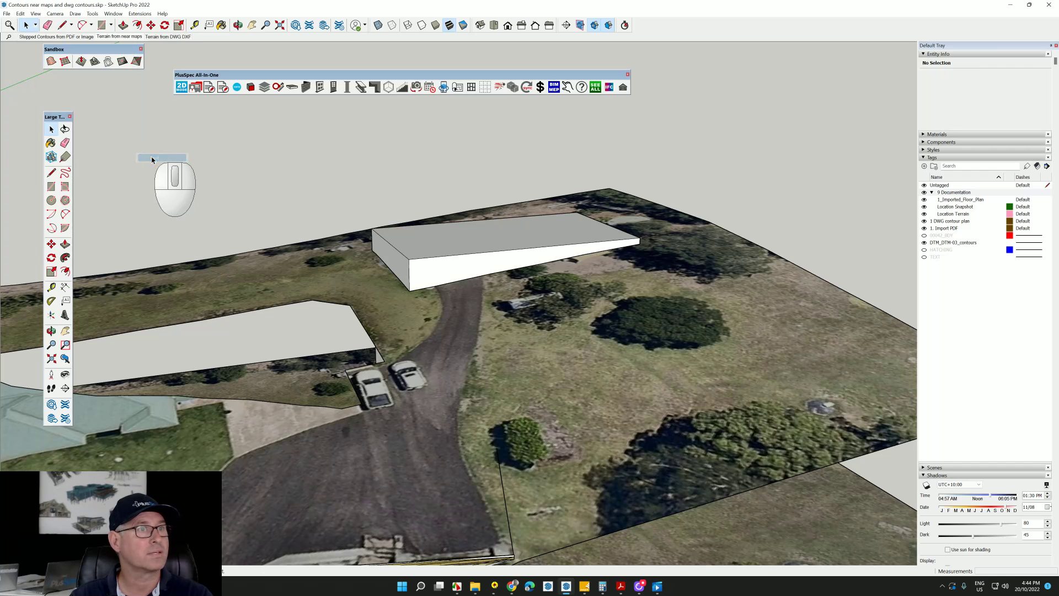
pyautogui.moveTo(480, 292); pyautogui.dragTo(517, 278, button='middle')
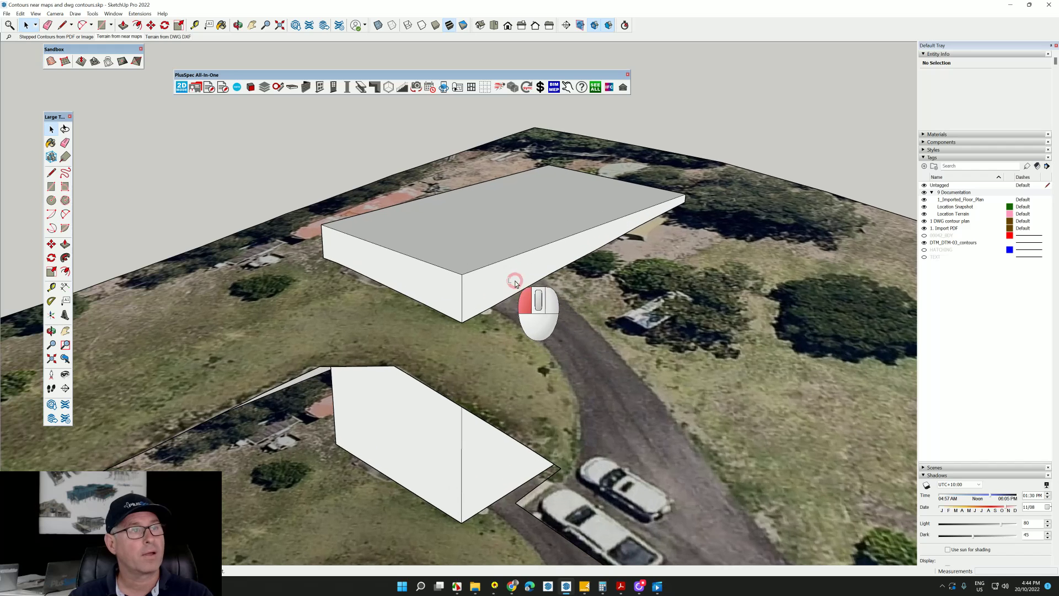
pyautogui.click(516, 283)
pyautogui.click(515, 282)
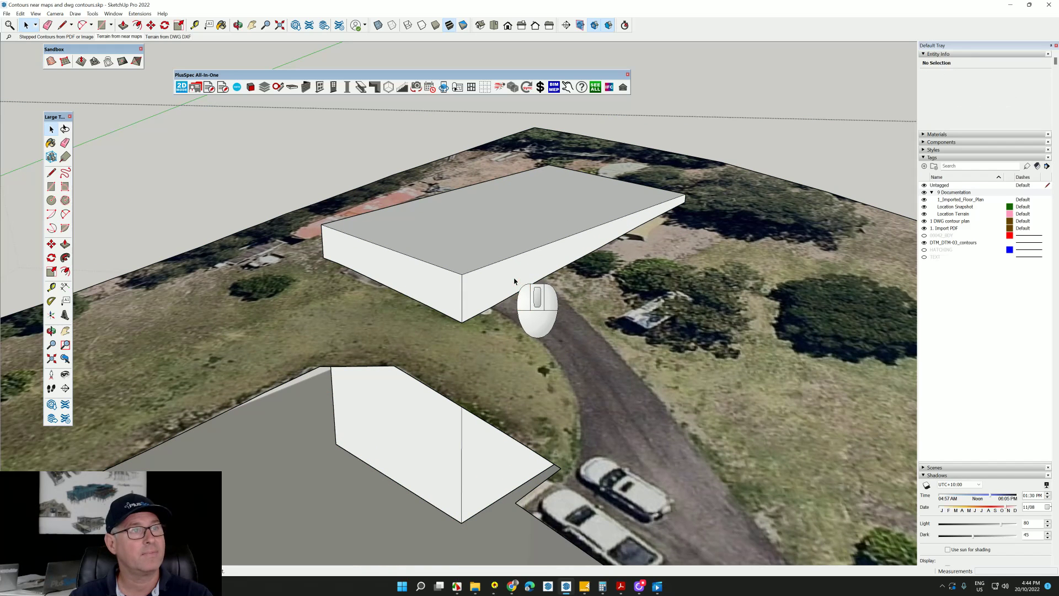
pyautogui.tripleClick(514, 281)
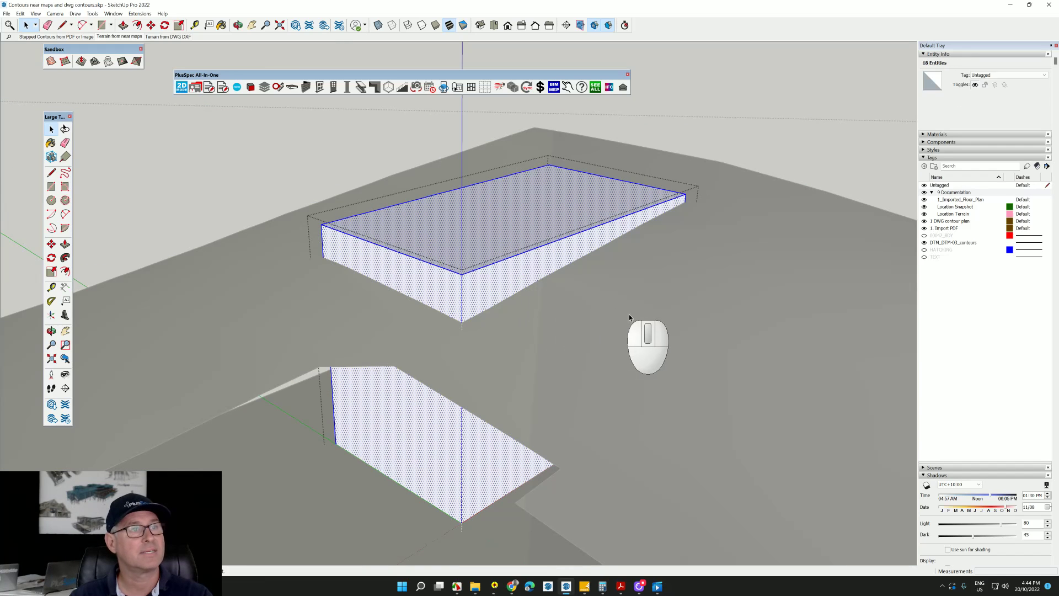
pyautogui.keyDown('shift'); pyautogui.click(661, 316); pyautogui.keyUp('shift')
pyautogui.press('Escape')
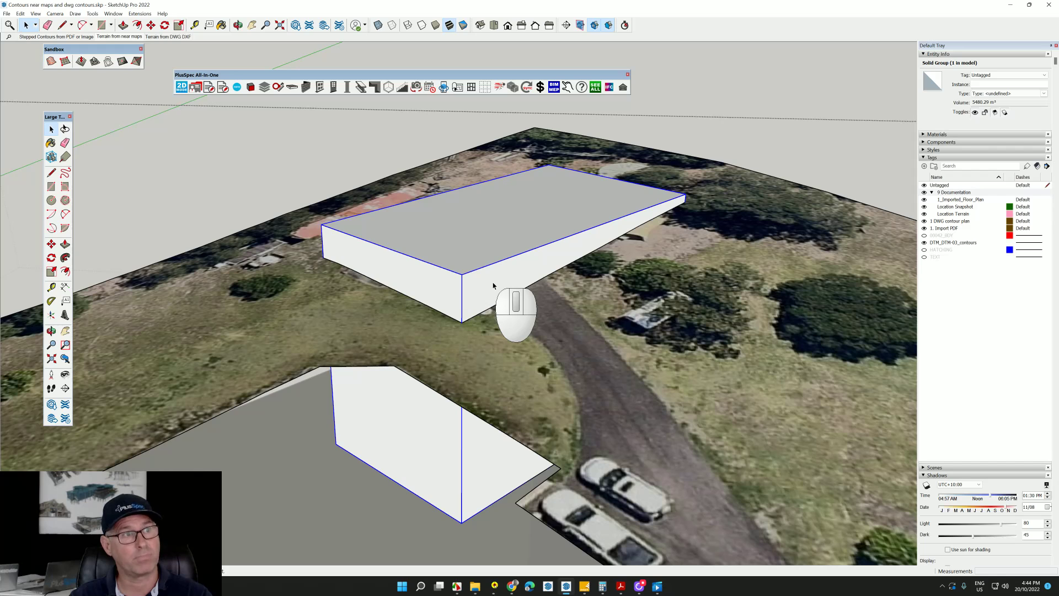
# Explode the shed box group inside the terrain group and cut its loose geometry.
pyautogui.rightClick(494, 285)
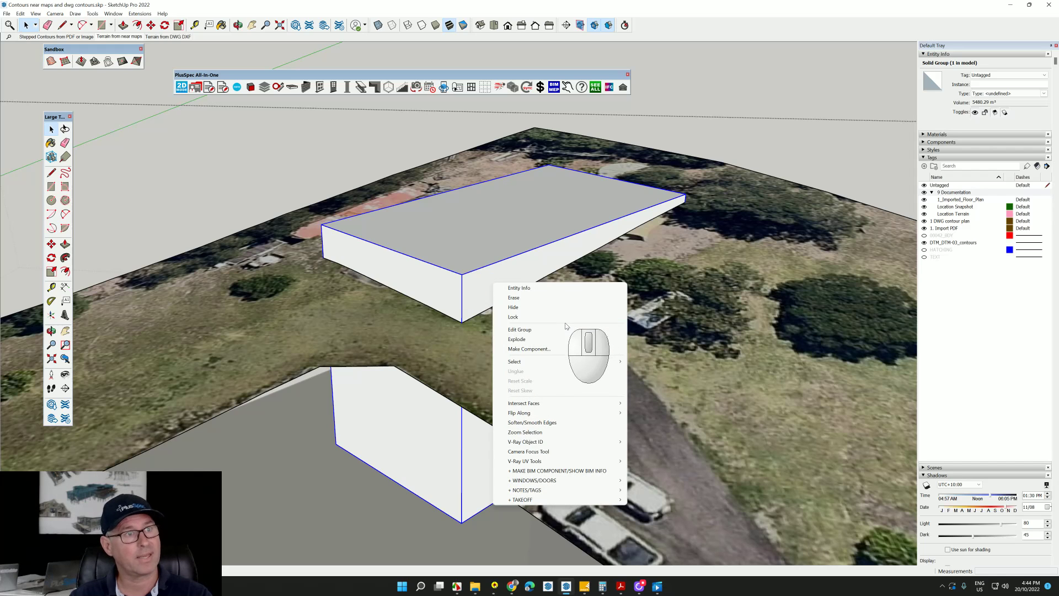
pyautogui.click(544, 331)
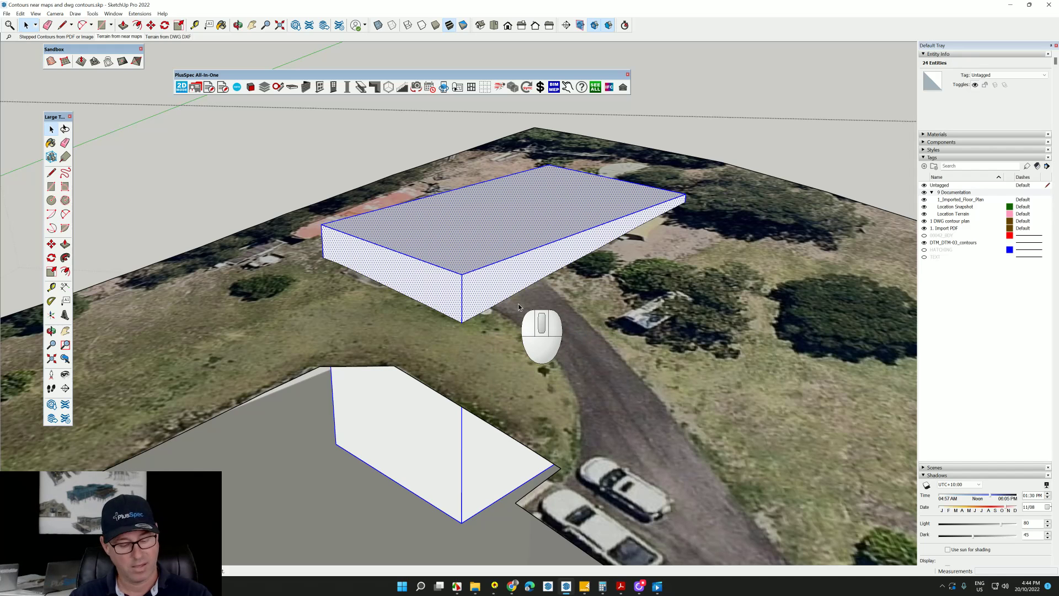
pyautogui.press('ctrl')
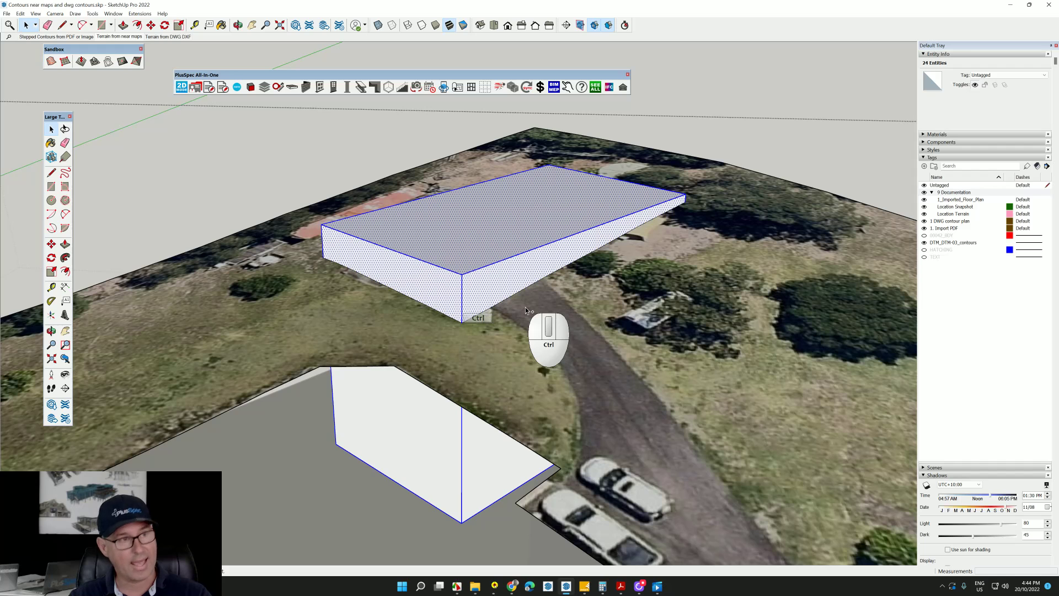
pyautogui.hotkey('ctrl', 'x')
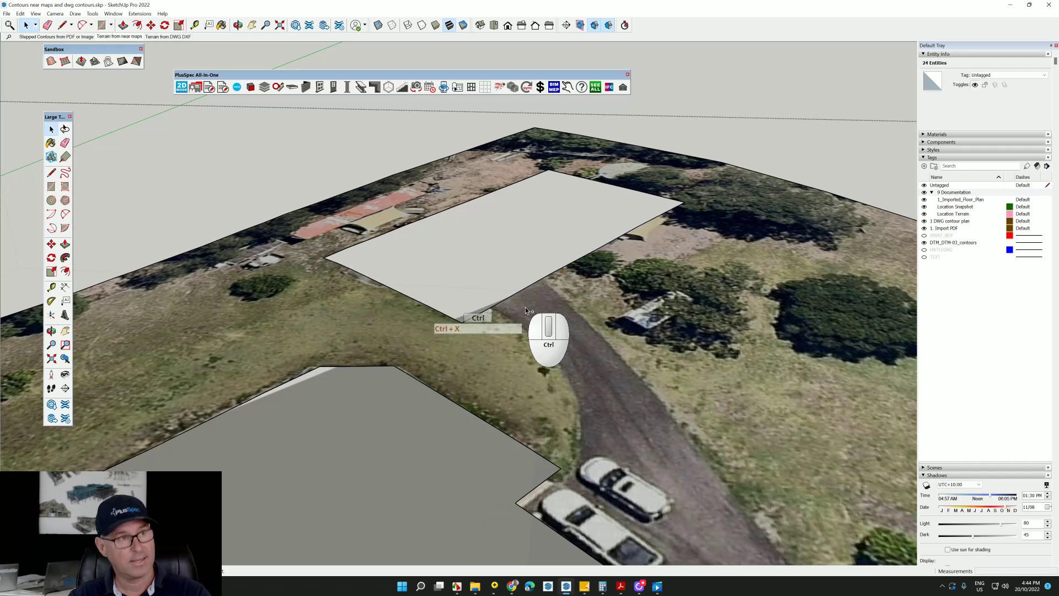
pyautogui.moveTo(560, 318); pyautogui.dragTo(572, 274, button='middle')
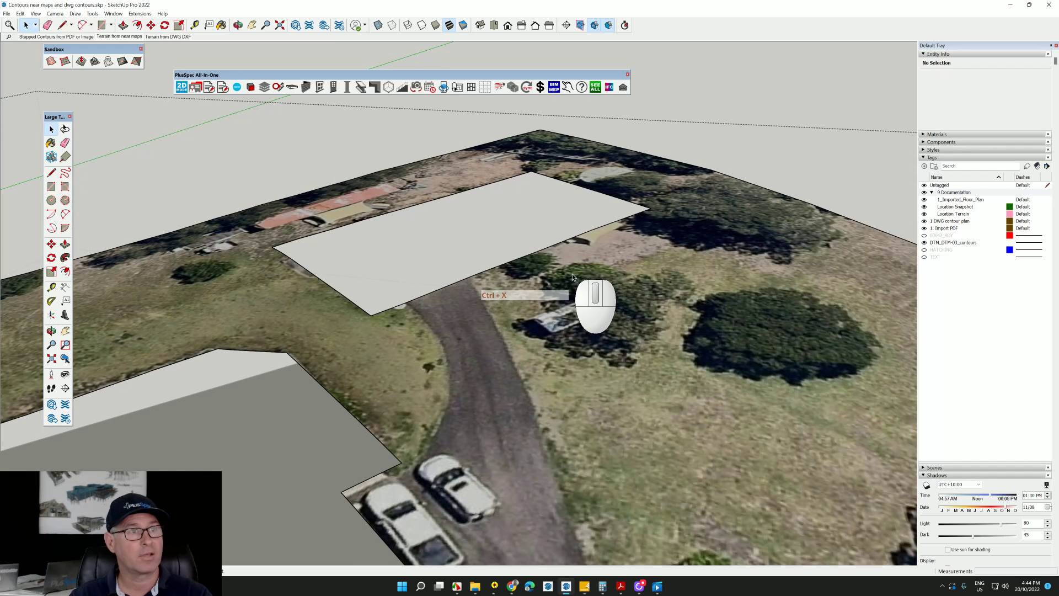
# Paste the cut shed geometry in place, add the terrain surface to the selection and intersect the faces with the model.
pyautogui.click(20, 13)
pyautogui.click(33, 24)
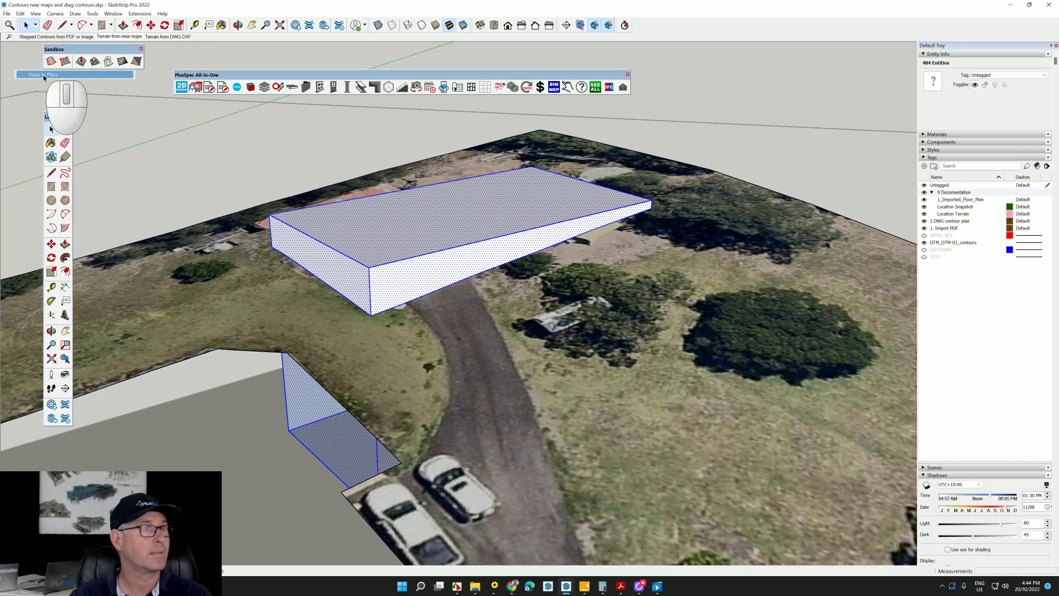
pyautogui.keyDown('ctrl'); pyautogui.click(578, 277); pyautogui.keyUp('ctrl')
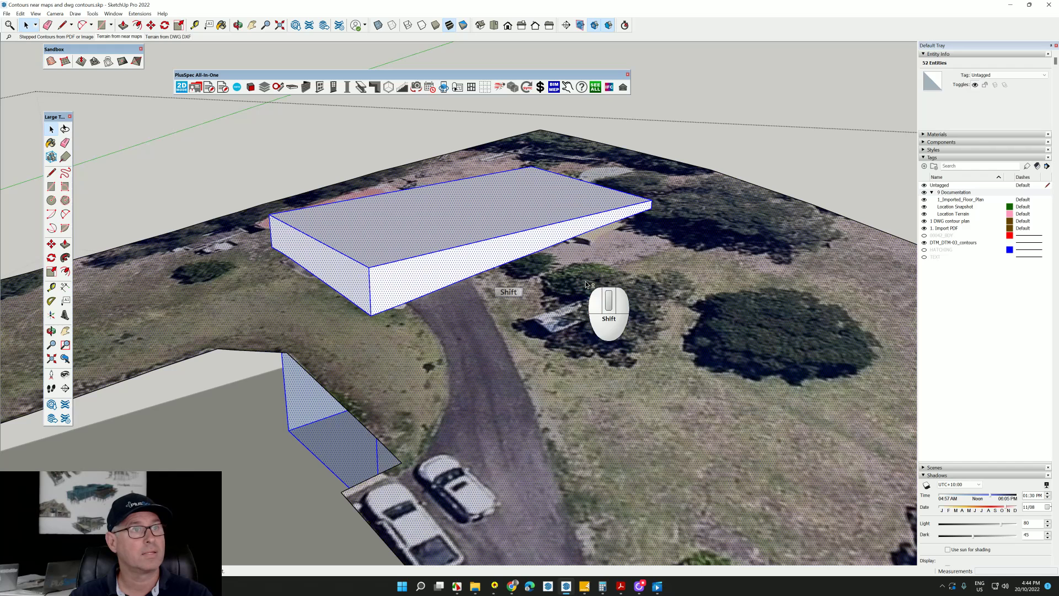
pyautogui.rightClick(583, 270)
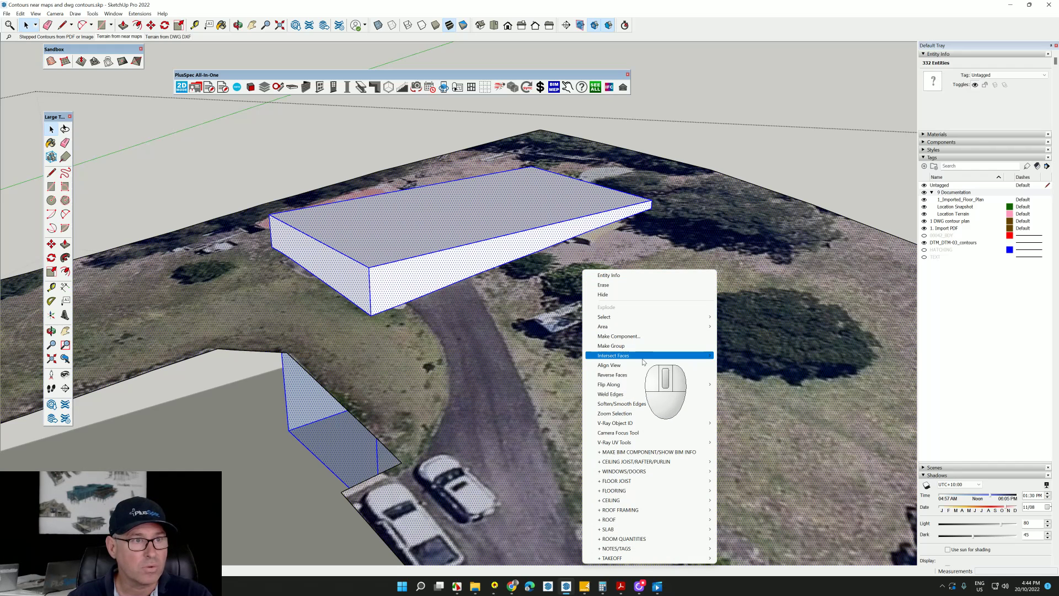
pyautogui.moveTo(642, 355)
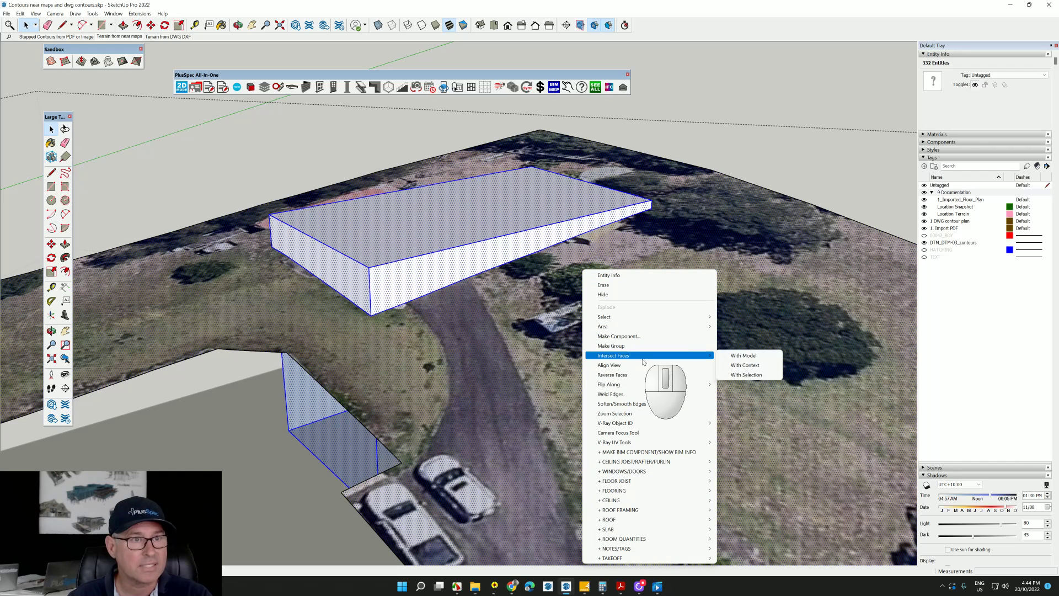
pyautogui.click(748, 356)
# Select the shed box's wall, vertical corner edge and floor below the terrain in turn to check its faces.
pyautogui.moveTo(650, 370); pyautogui.dragTo(529, 237, button='middle')
pyautogui.scroll(5, 549, 326)
pyautogui.press('space')
pyautogui.click(506, 327)
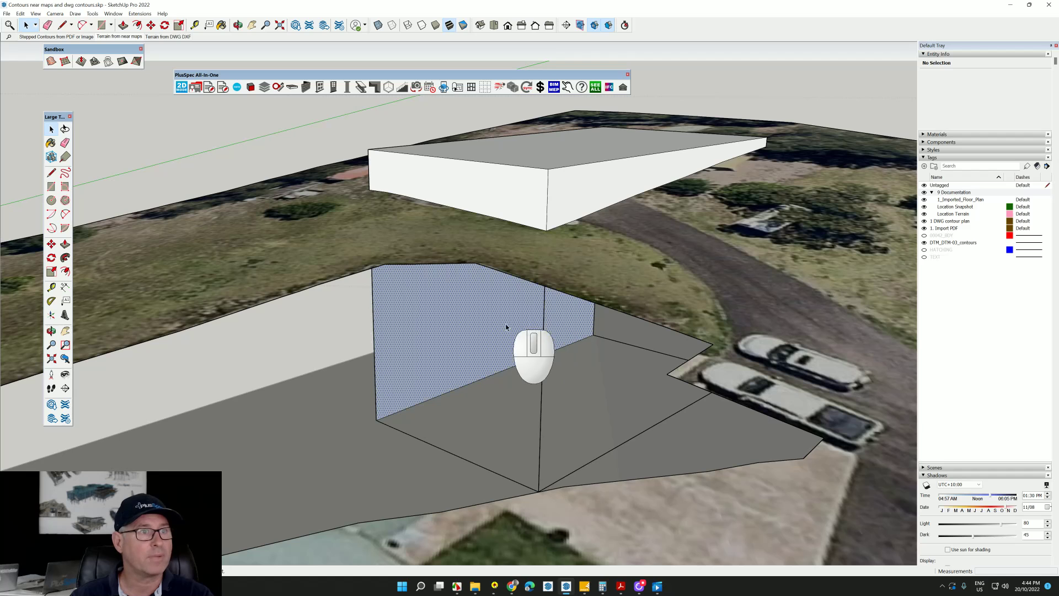
pyautogui.click(542, 361)
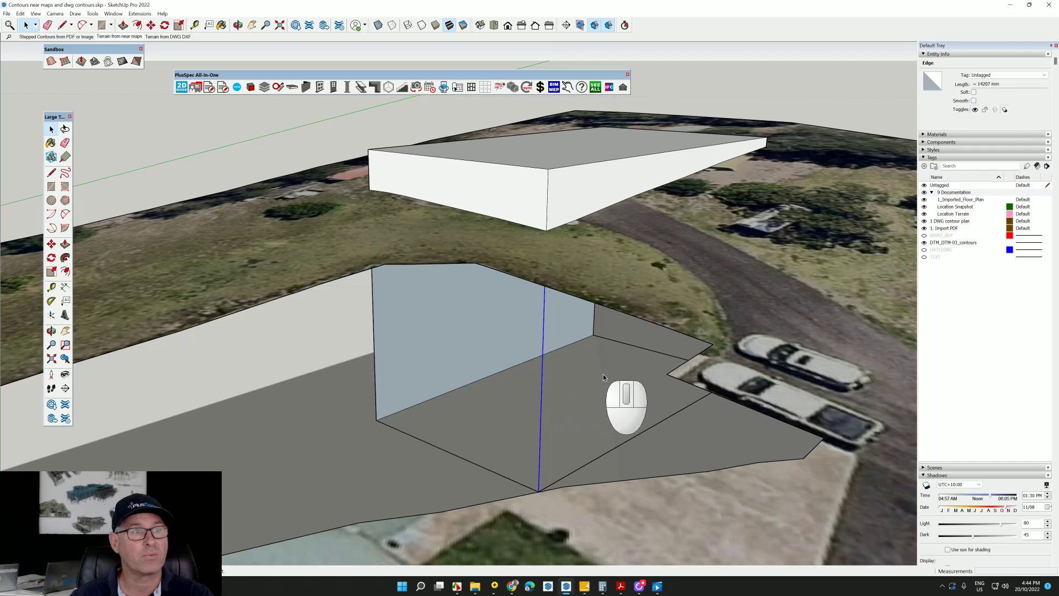
pyautogui.moveTo(604, 374)
pyautogui.mouseDown(button='middle')
pyautogui.moveTo(662, 359)
pyautogui.moveTo(624, 379)
pyautogui.mouseUp(button='middle')
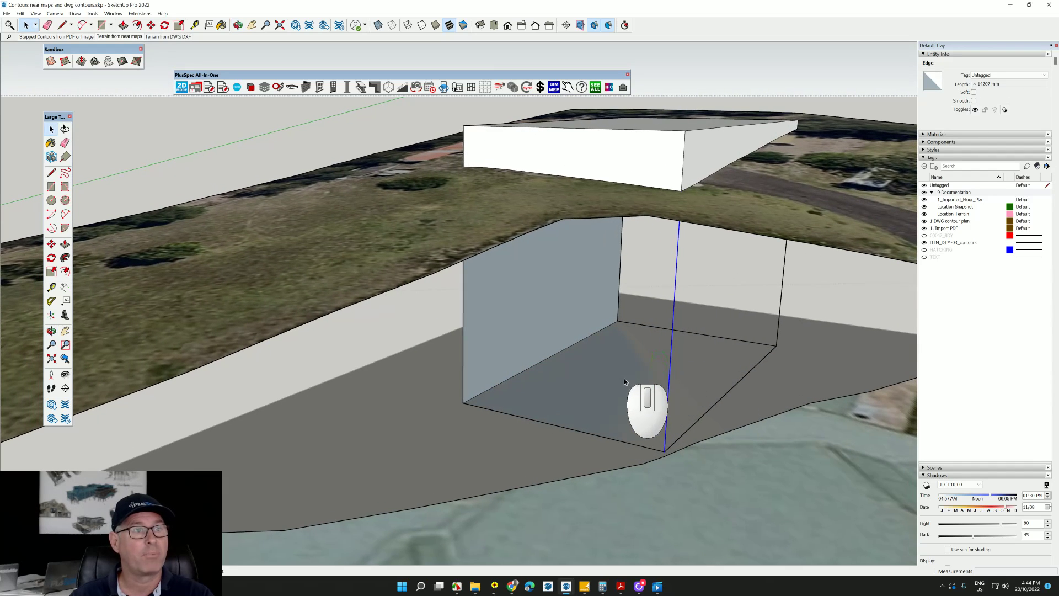
pyautogui.click(625, 376)
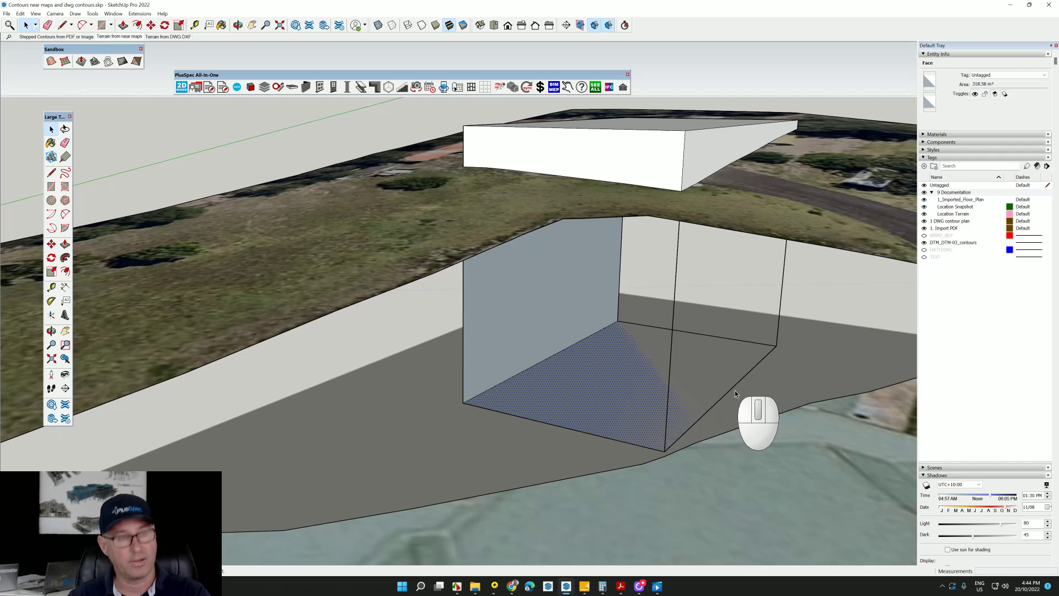
# Trace the bottom edges of the shed box with lines between its lower corners to rebuild the missing wall faces.
pyautogui.press('l')
pyautogui.click(776, 346)
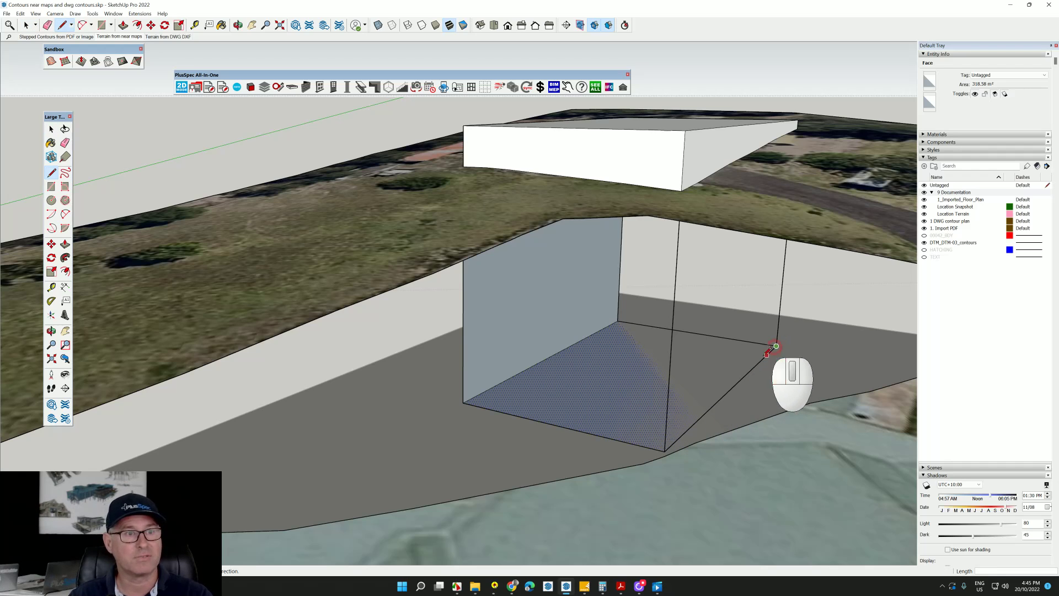
pyautogui.click(666, 448)
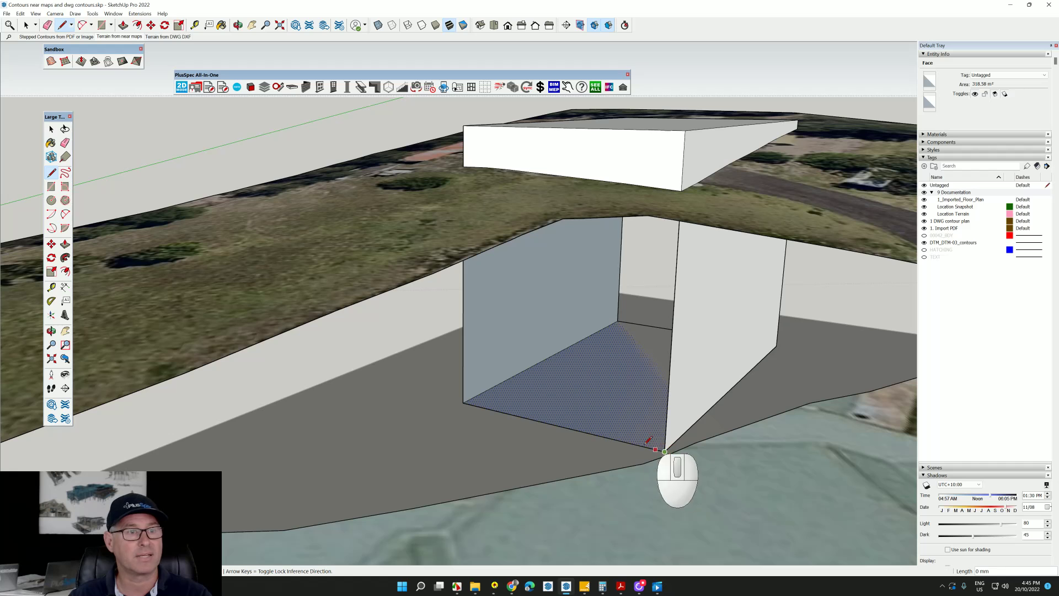
pyautogui.click(464, 403)
pyautogui.moveTo(640, 378); pyautogui.dragTo(329, 387, button='middle')
pyautogui.click(255, 424)
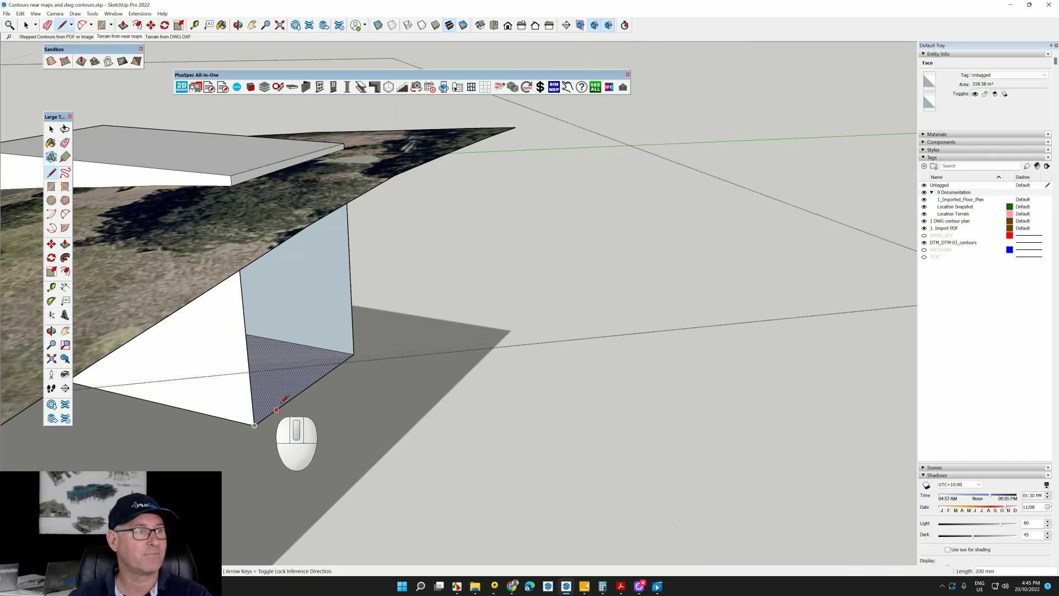
pyautogui.click(353, 353)
# Delete the top face of the shed box to open it from above.
pyautogui.moveTo(353, 354); pyautogui.dragTo(462, 457, button='middle')
pyautogui.press('space')
pyautogui.click(449, 306)
pyautogui.press('Delete')
pyautogui.press('space')
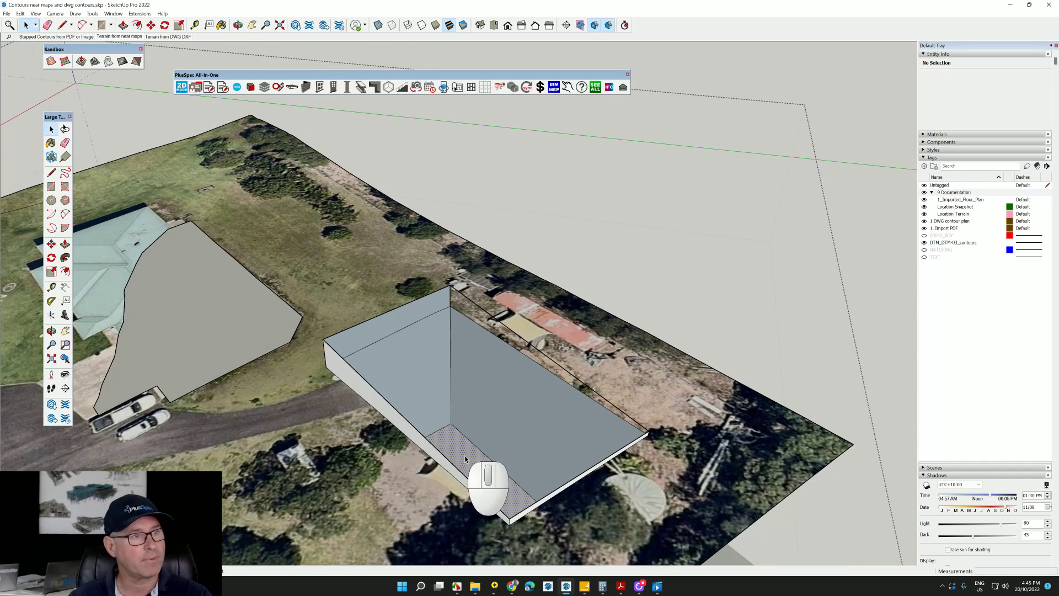
# Push/pull the floor face of the shed box up to near the level of the surrounding terrain.
pyautogui.click(466, 458)
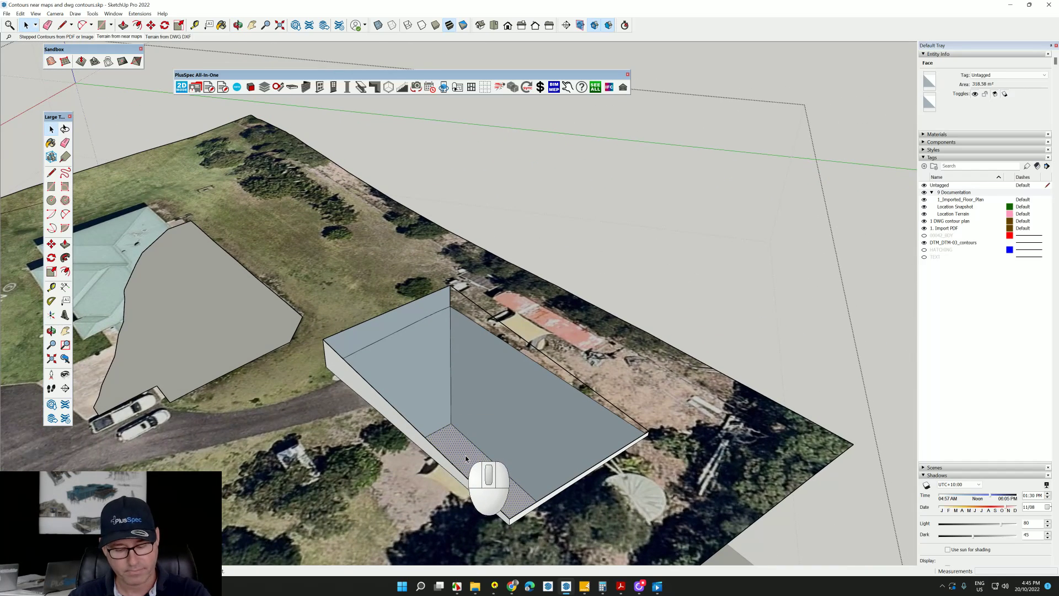
pyautogui.press('p')
pyautogui.click(467, 458)
pyautogui.moveTo(478, 424); pyautogui.dragTo(475, 359)
pyautogui.moveTo(474, 358); pyautogui.dragTo(659, 301, button='middle')
pyautogui.press('p')
pyautogui.scroll(3, 591, 375)
pyautogui.moveTo(682, 340); pyautogui.dragTo(688, 325)
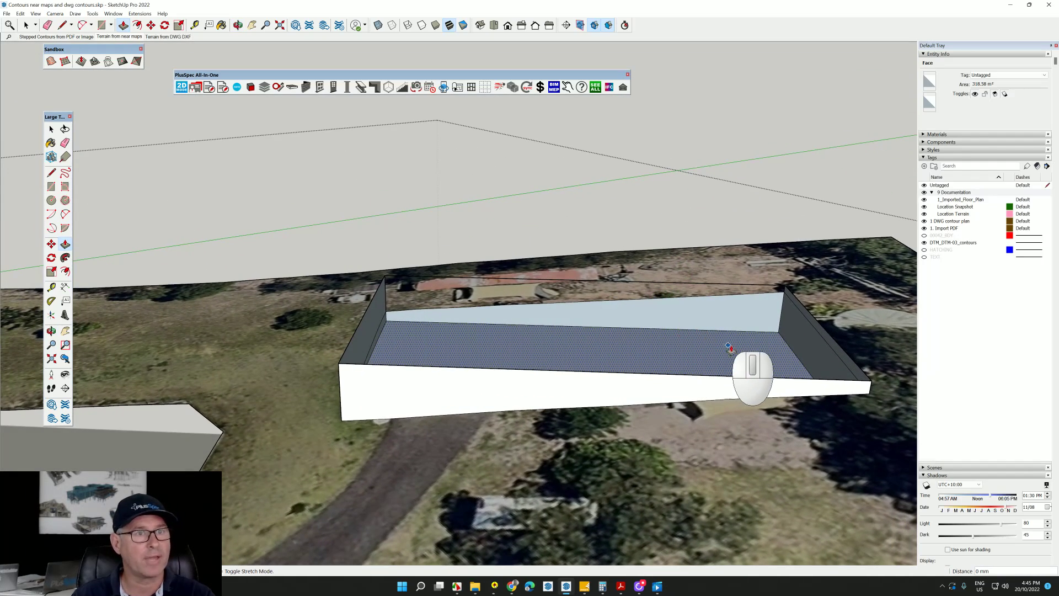
pyautogui.press('space')
# Try to push/pull the inner side wall of the shed cut inward as repeated stacked extrusions.
pyautogui.moveTo(539, 343); pyautogui.dragTo(701, 432, button='middle')
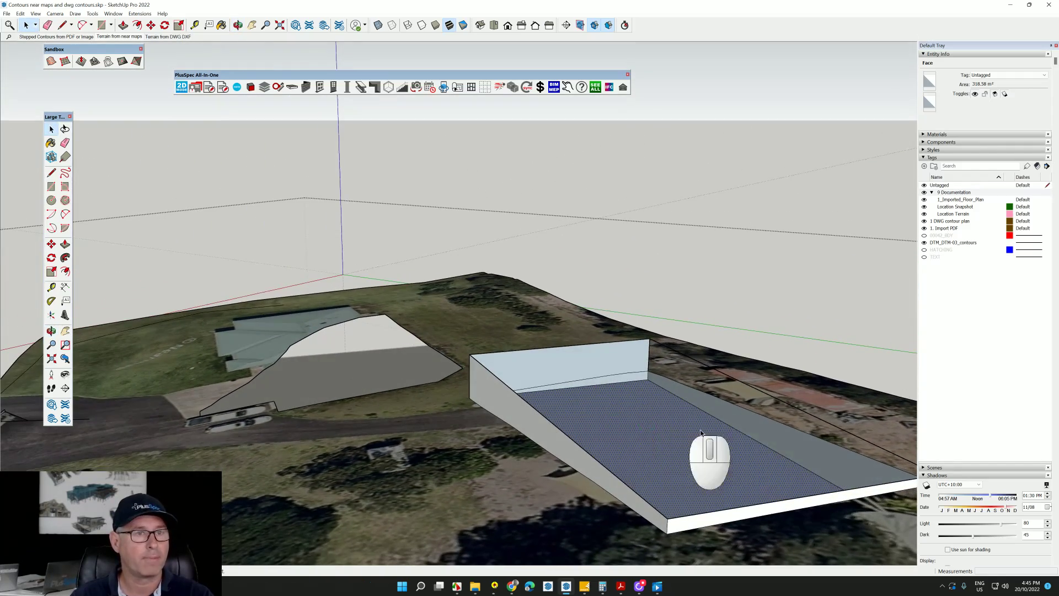
pyautogui.press('p')
pyautogui.click(742, 439)
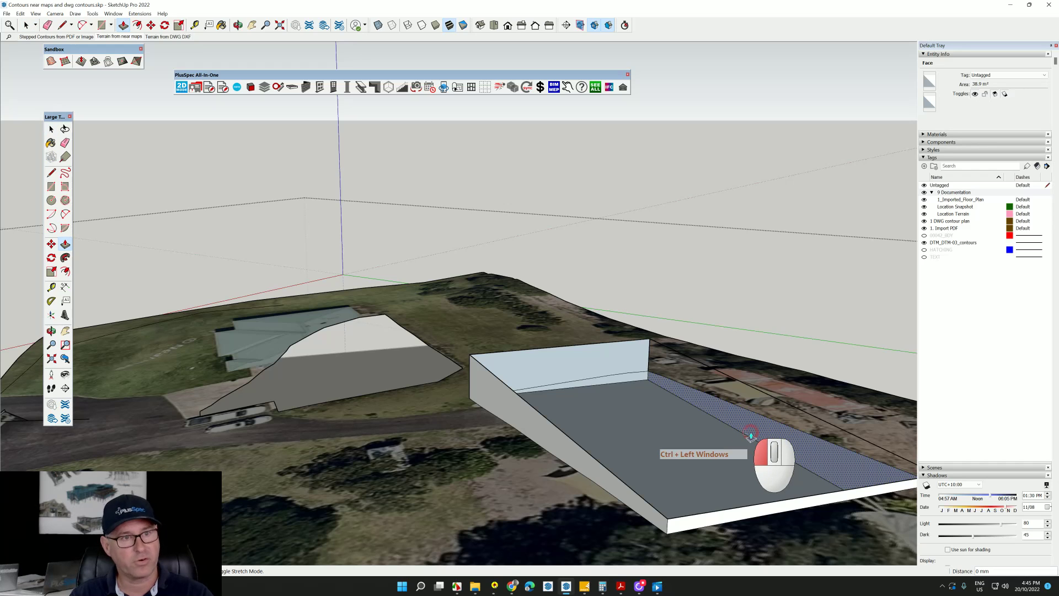
pyautogui.moveTo(751, 430); pyautogui.dragTo(703, 433)
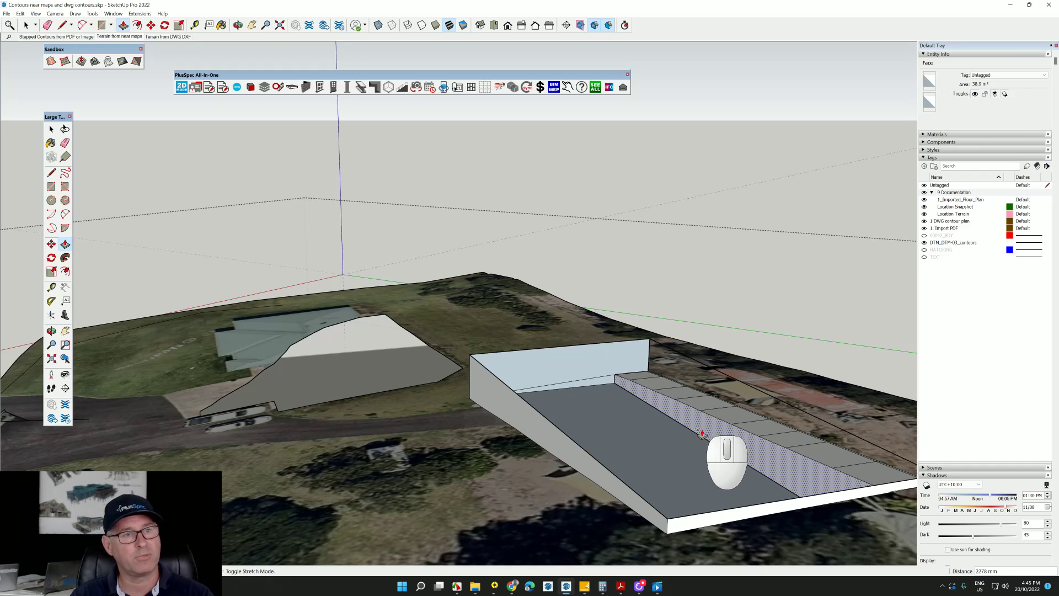
pyautogui.press('Escape')
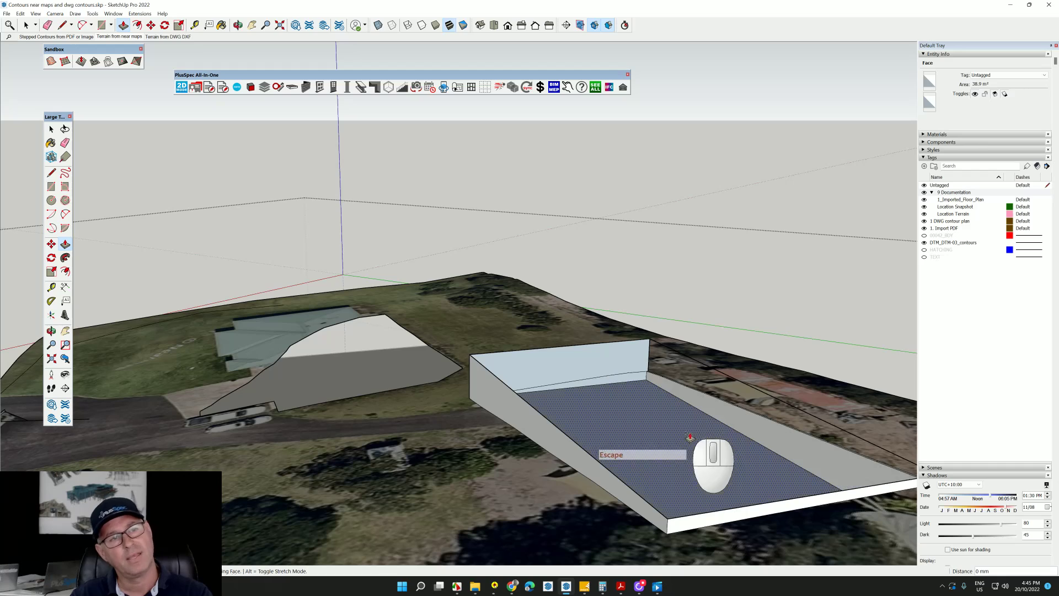
# Try to push/pull the whole end wall of the shed box outward by about 5938 mm.
pyautogui.moveTo(689, 437); pyautogui.dragTo(607, 351, button='middle')
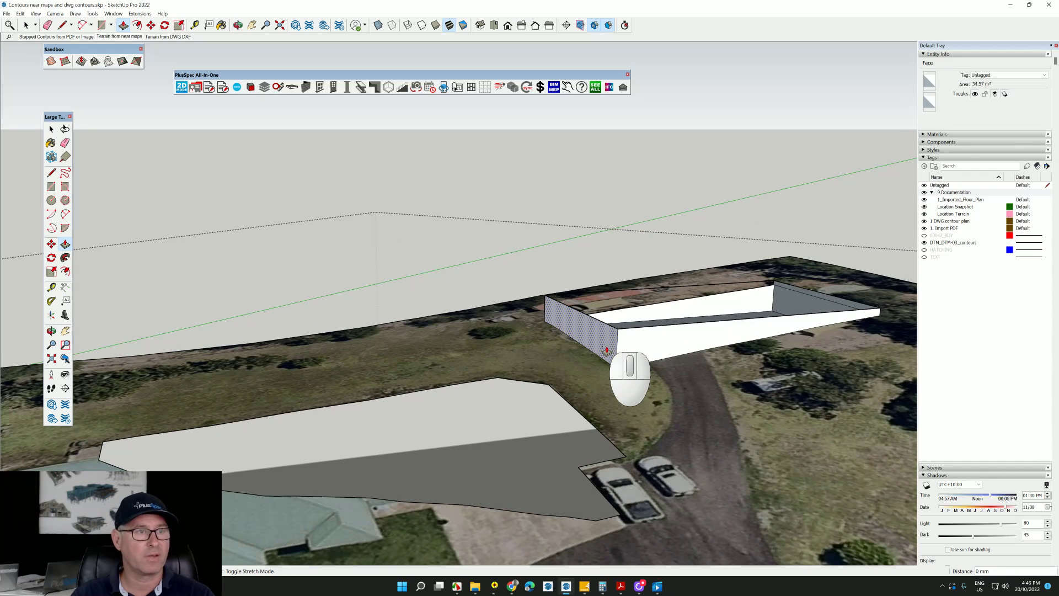
pyautogui.click(607, 351)
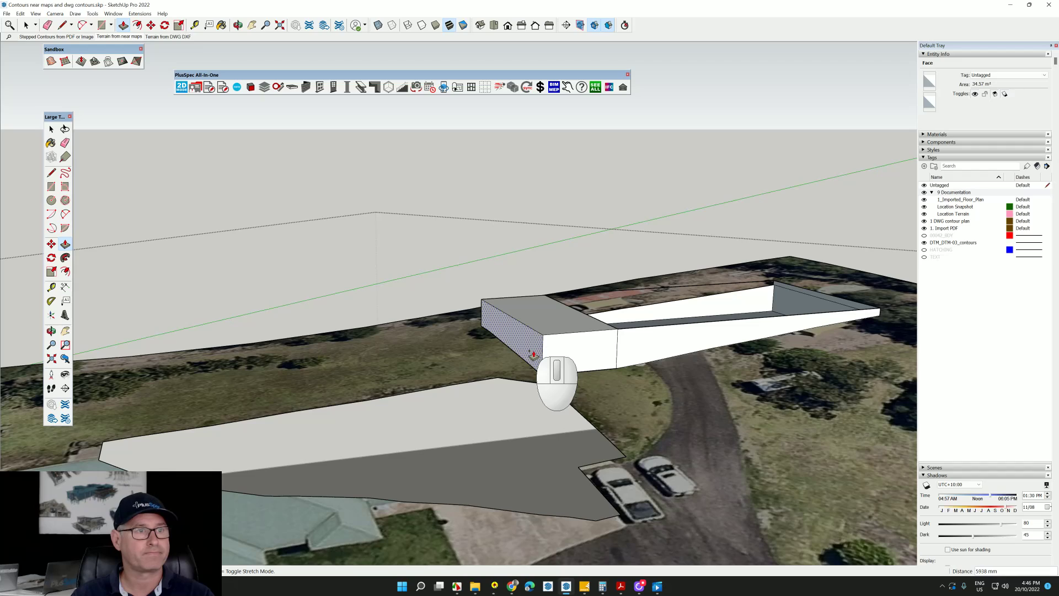
pyautogui.moveTo(540, 348); pyautogui.dragTo(616, 333, button='middle')
pyautogui.press('p')
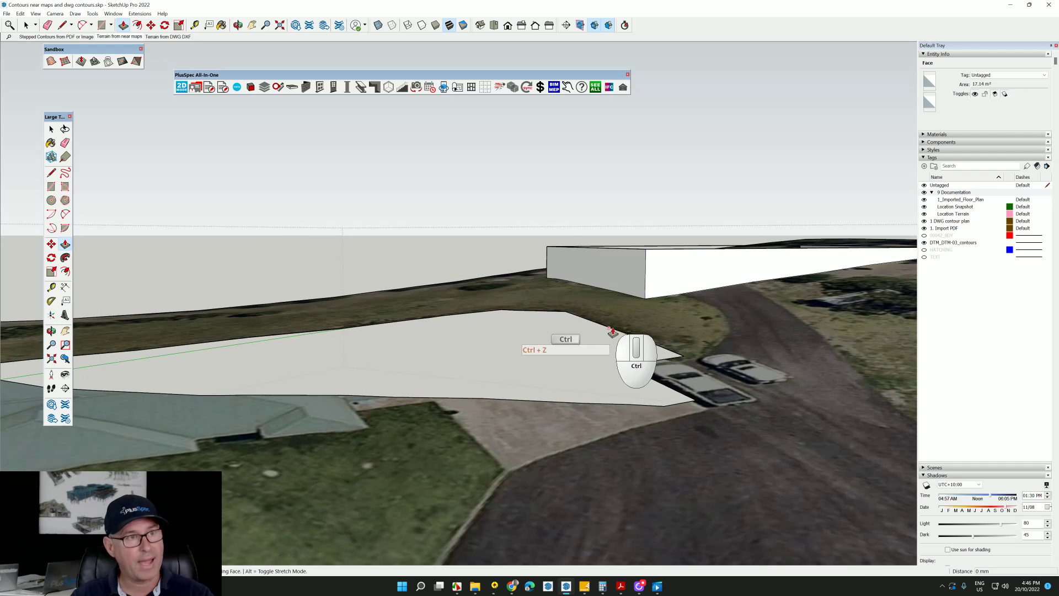
# Split the shed's end wall with a horizontal line and push/pull the lower part outward about 3715 mm.
pyautogui.scroll(3, 599, 318)
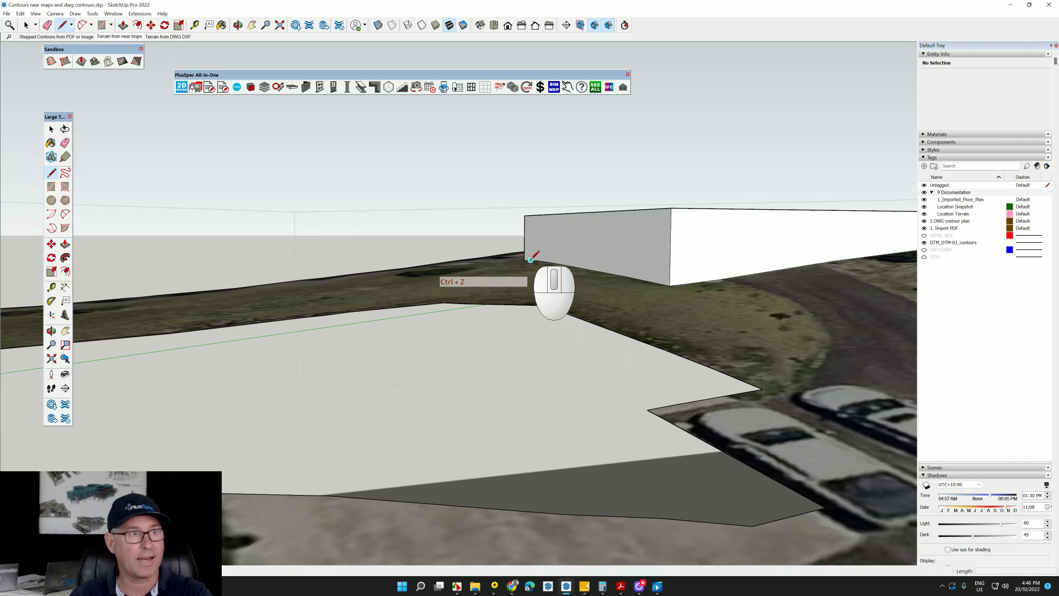
pyautogui.press('p')
pyautogui.click(662, 275)
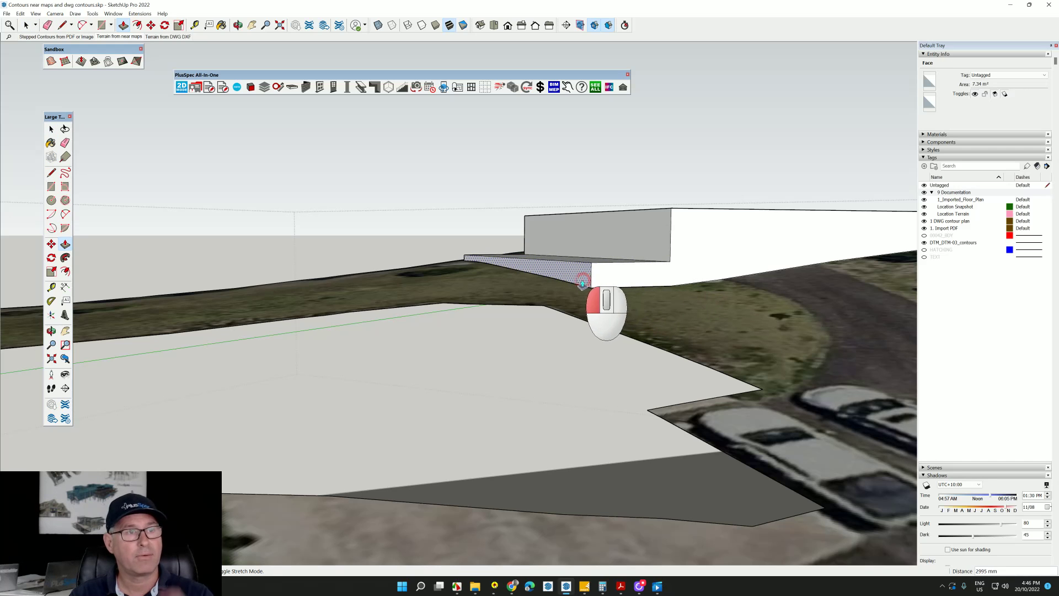
pyautogui.moveTo(603, 286); pyautogui.dragTo(636, 340, button='middle')
pyautogui.scroll(-5, 637, 389)
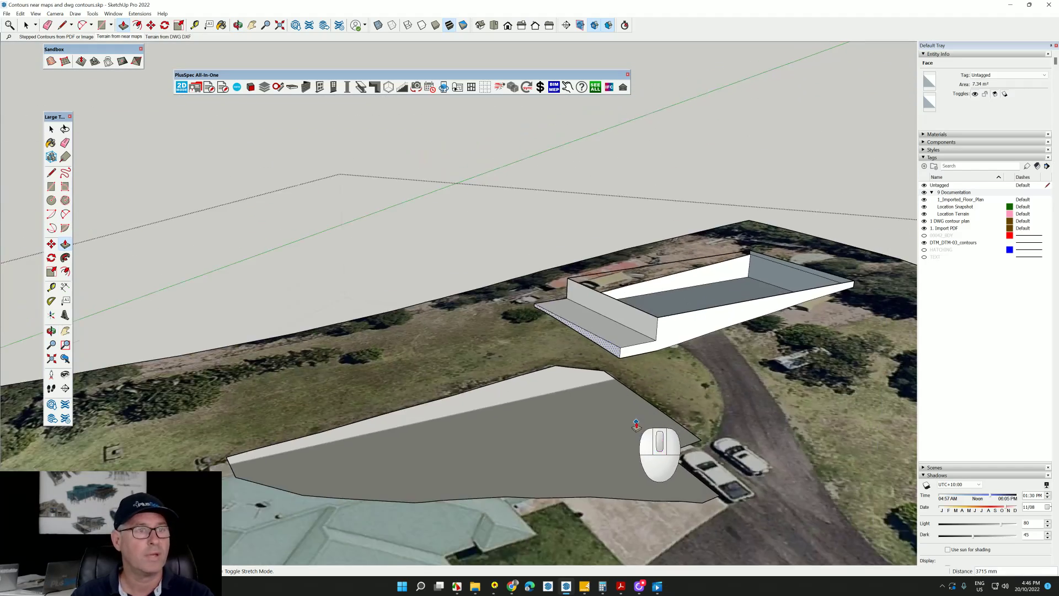
pyautogui.moveTo(629, 423); pyautogui.dragTo(576, 354, button='middle')
pyautogui.scroll(4, 644, 395)
pyautogui.scroll(2, 657, 390)
pyautogui.press('p')
pyautogui.scroll(-2, 503, 370)
pyautogui.scroll(-2, 576, 354)
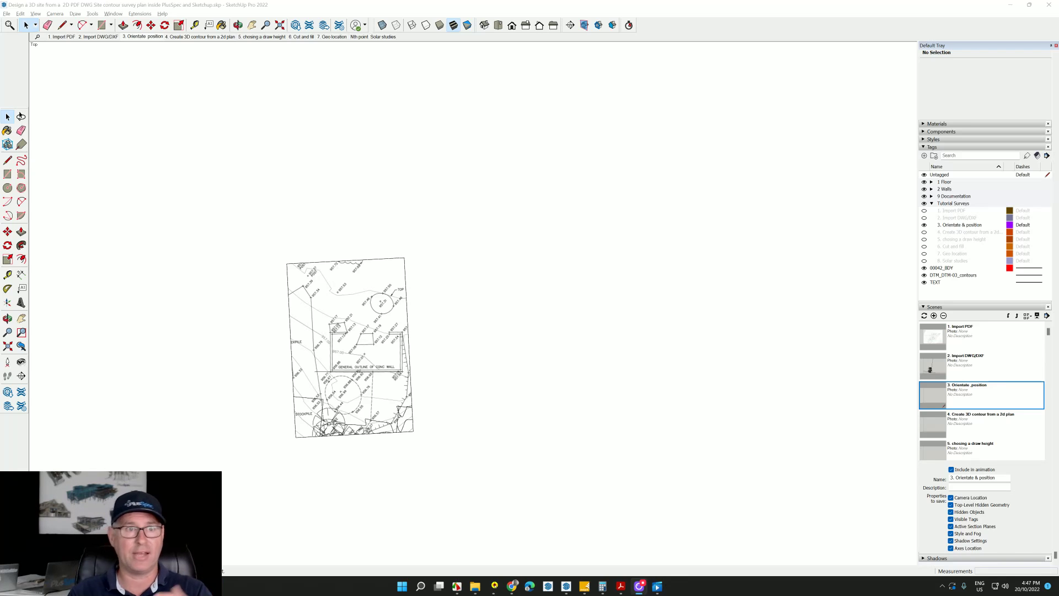
# Open the 2D site survey plan group for editing.
pyautogui.scroll(10, 356, 328)
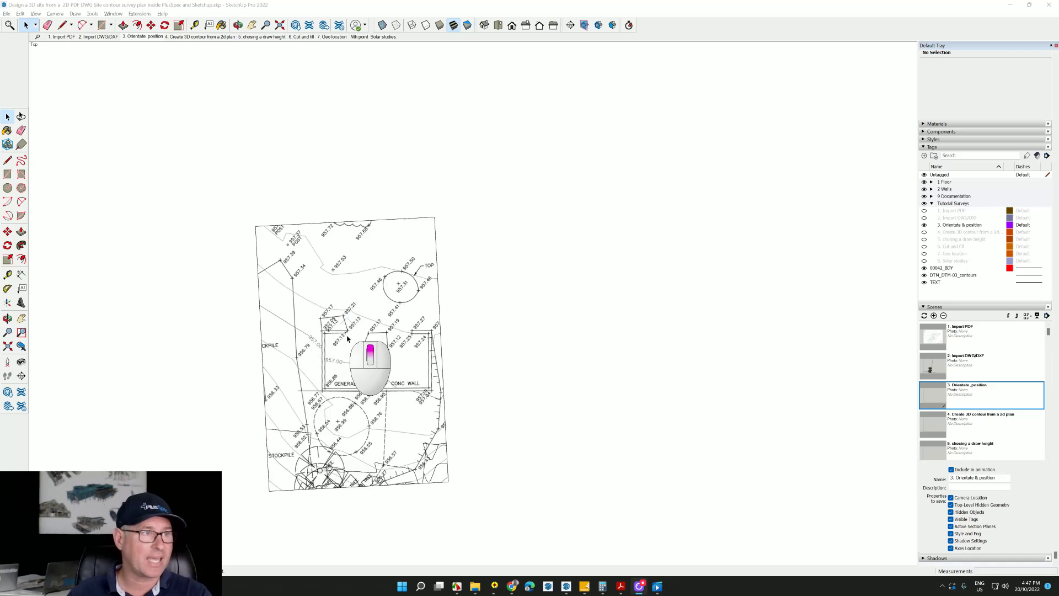
pyautogui.scroll(-5, 356, 328)
pyautogui.moveTo(356, 327); pyautogui.dragTo(435, 246, button='middle')
pyautogui.scroll(-2, 409, 388)
pyautogui.scroll(-3, 408, 388)
pyautogui.moveTo(409, 388); pyautogui.dragTo(582, 248, button='middle')
pyautogui.click(497, 292)
pyautogui.moveTo(496, 291); pyautogui.dragTo(560, 293, button='middle')
pyautogui.doubleClick(460, 318)
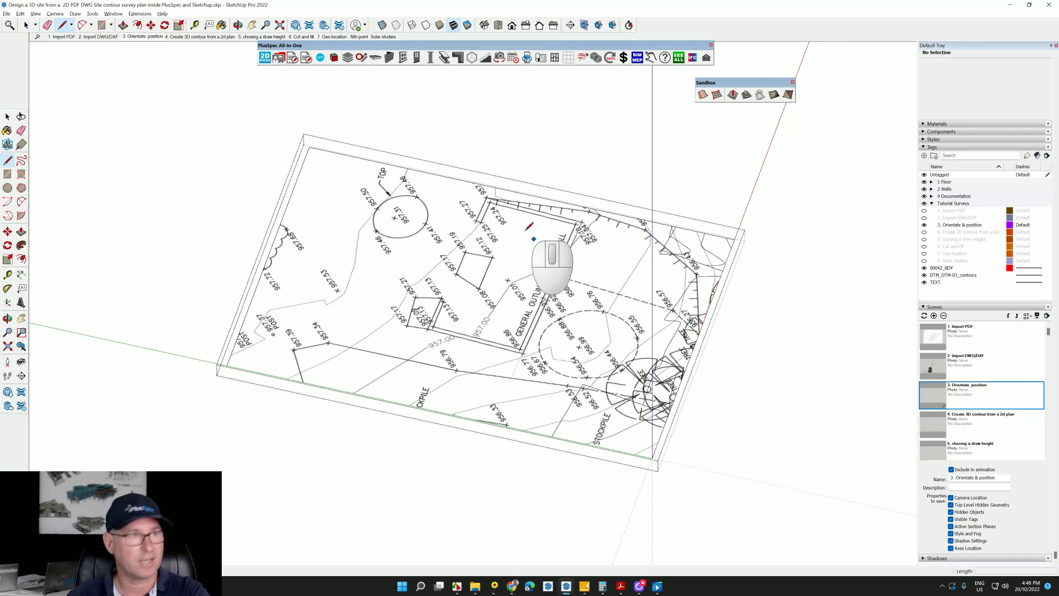
# Draw a diagonal line across the survey plan between its two long edges to split the face.
pyautogui.press('l')
pyautogui.click(510, 190)
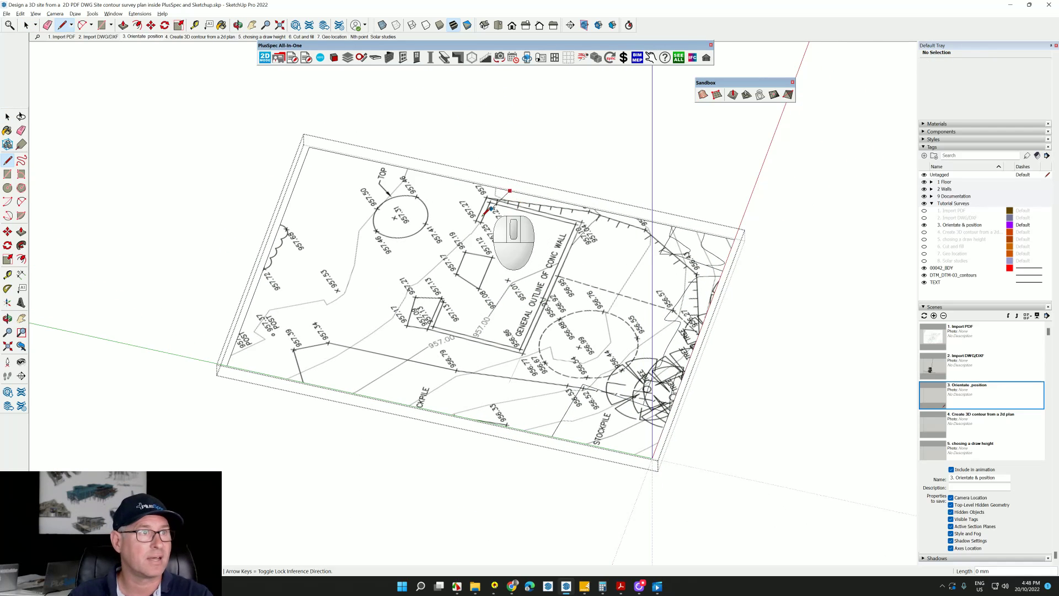
pyautogui.click(287, 377)
# Push/pull the survey plan area beside the diagonal line, on the "TOP" circle side, up by 957000 mm.
pyautogui.press('space')
pyautogui.click(329, 328)
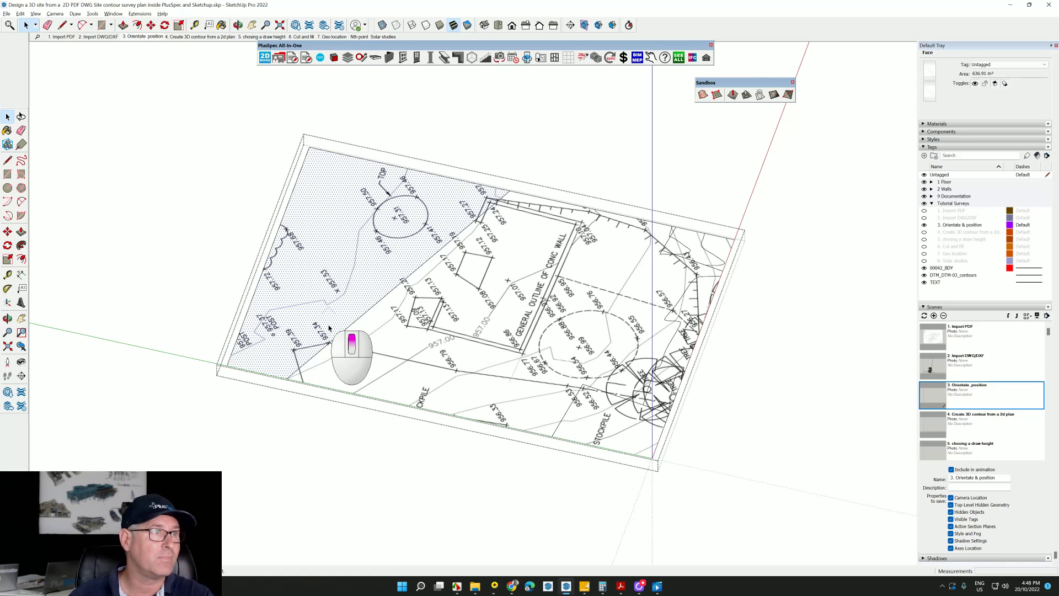
pyautogui.scroll(2, 328, 329)
pyautogui.click(328, 330)
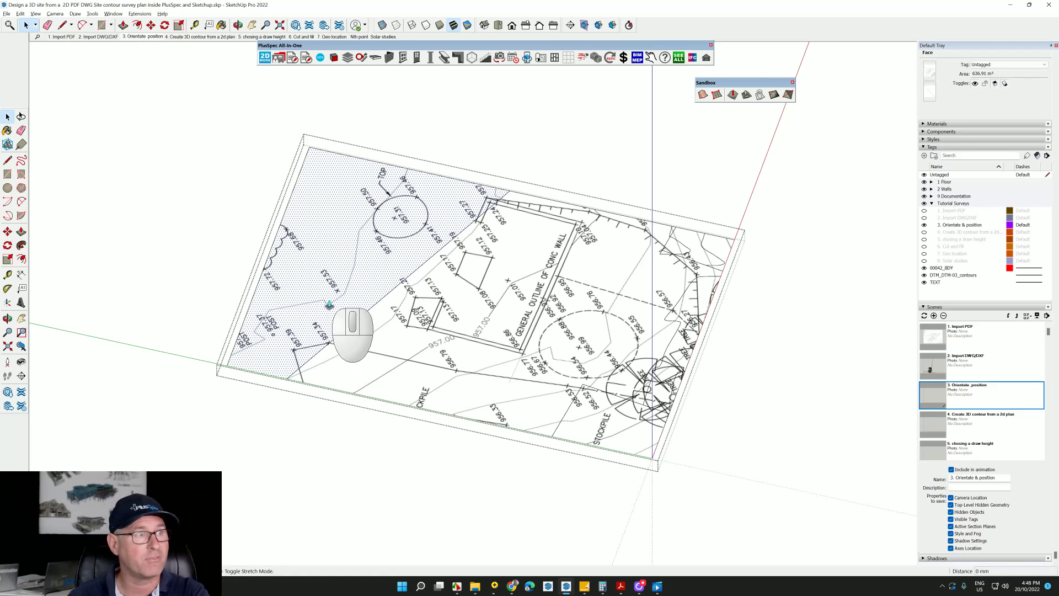
pyautogui.click(326, 230)
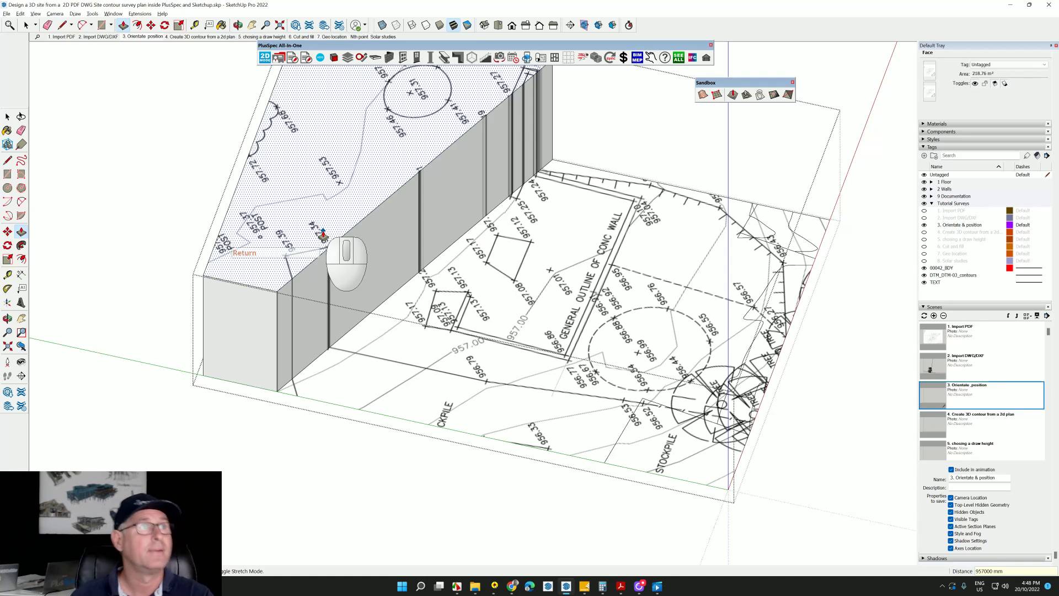
pyautogui.moveTo(444, 325); pyautogui.dragTo(450, 320, button='middle')
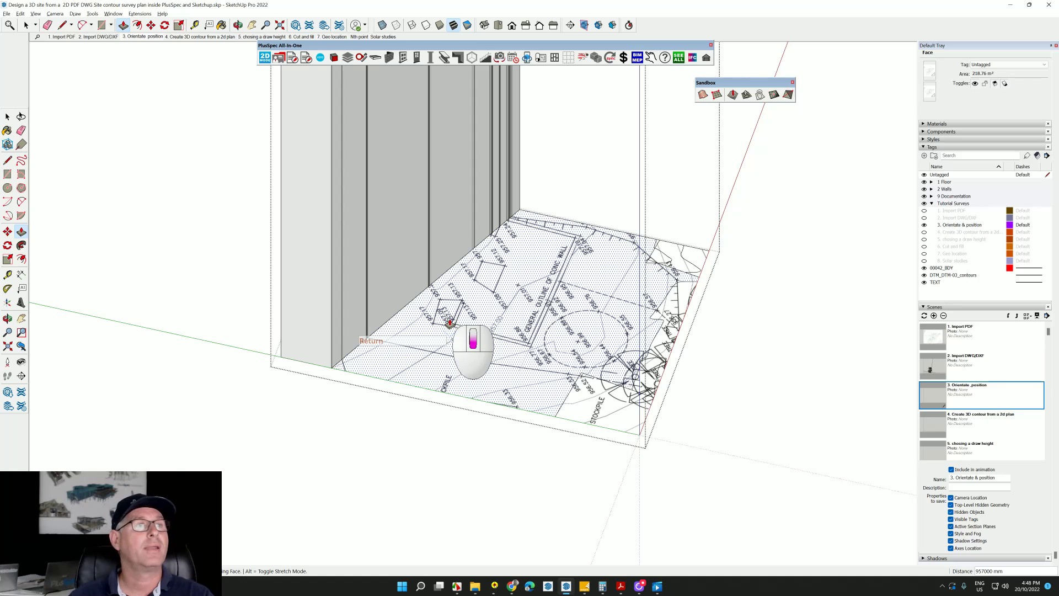
pyautogui.scroll(-2, 450, 321)
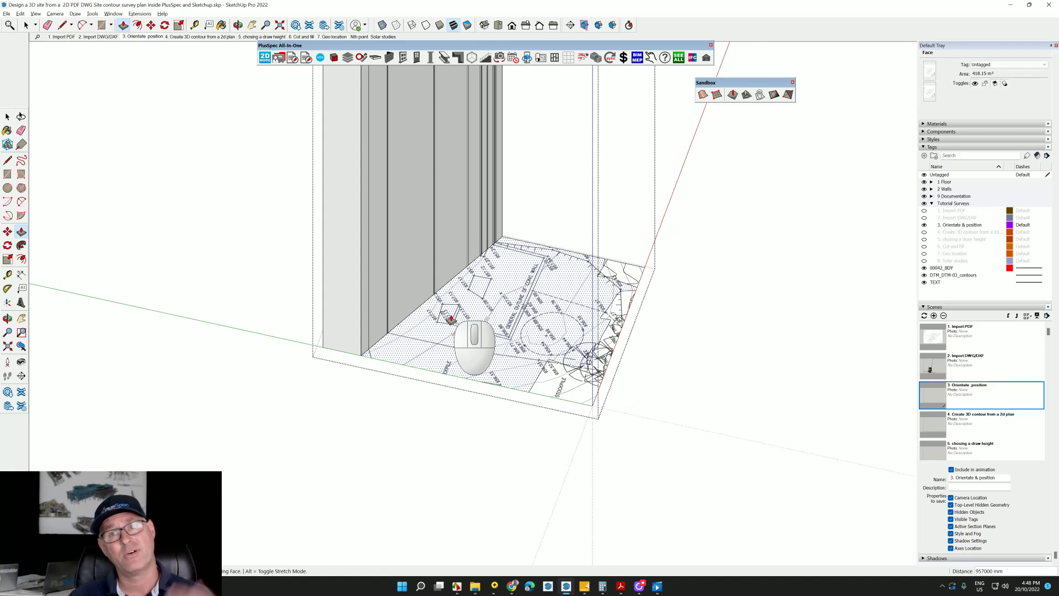
pyautogui.scroll(-6, 451, 319)
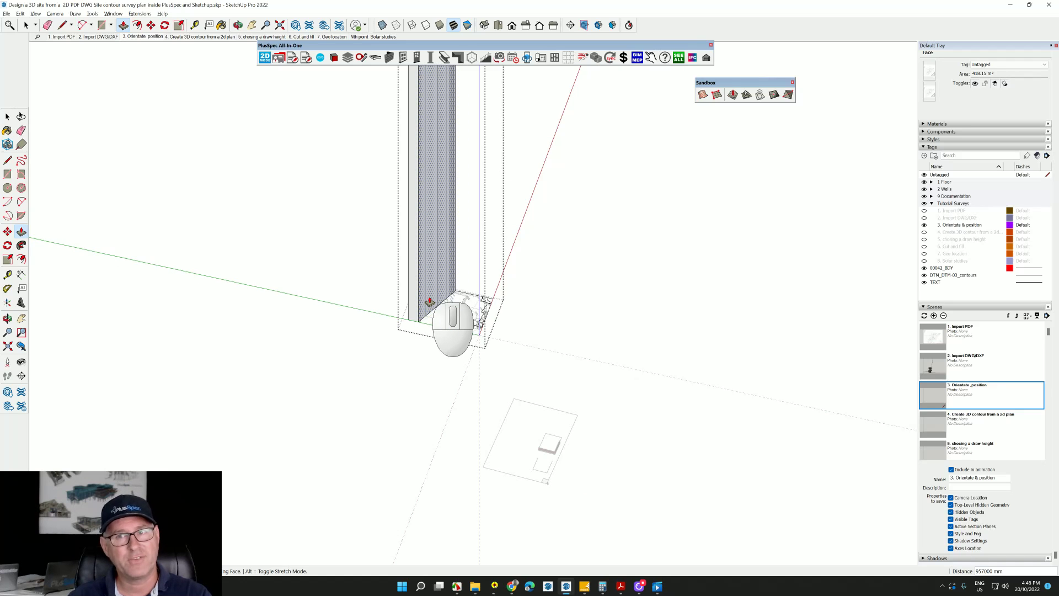
pyautogui.scroll(-4, 430, 303)
pyautogui.moveTo(430, 305); pyautogui.dragTo(449, 443, button='middle')
pyautogui.press('p')
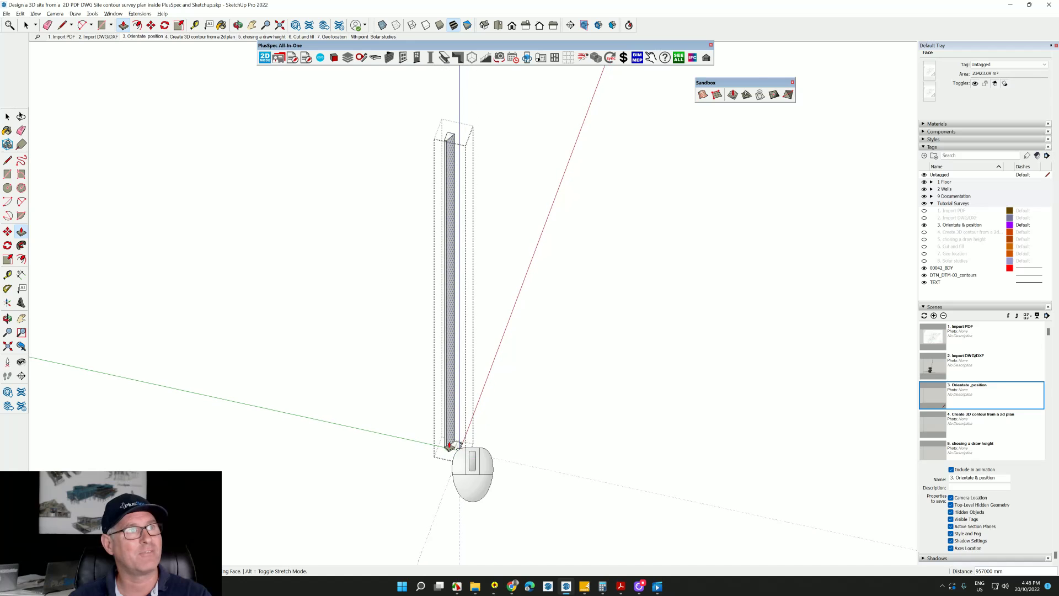
# Examine the raised part of the survey plan along its full height, from the base to the contour markings on its upper face.
pyautogui.click(472, 449)
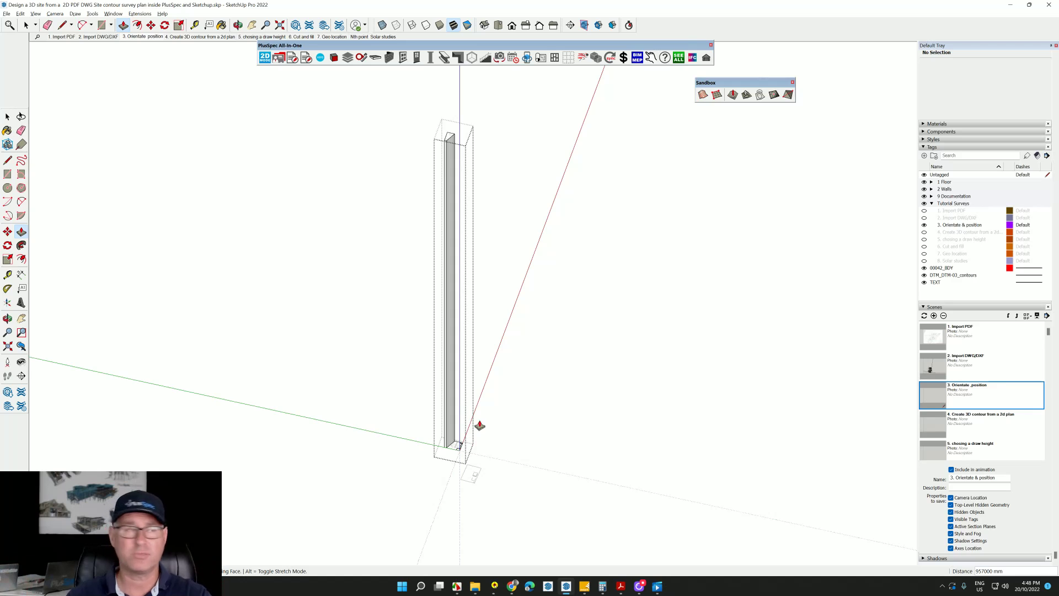
pyautogui.scroll(5, 469, 199)
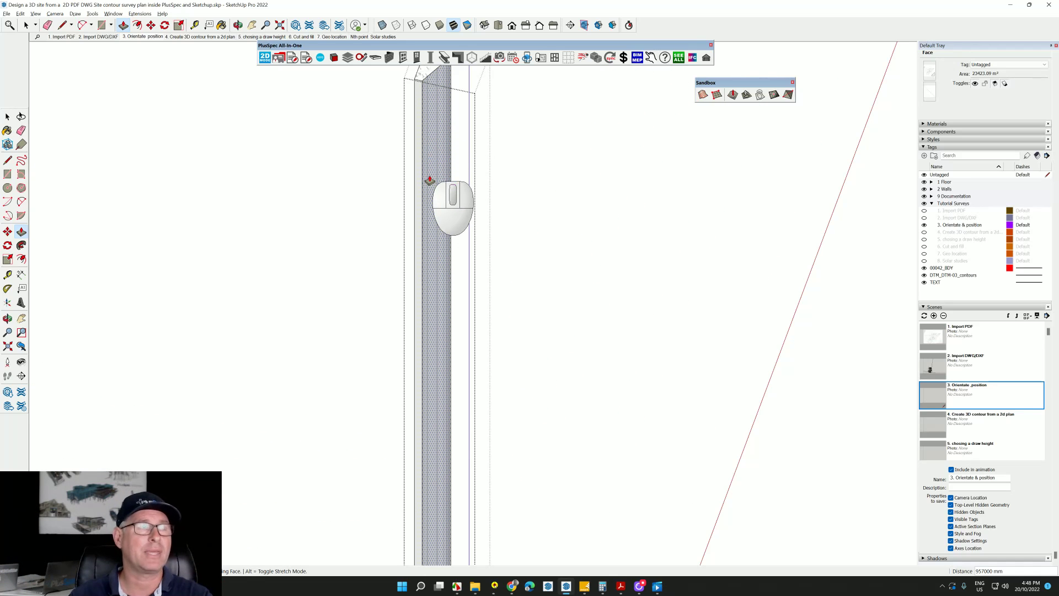
pyautogui.scroll(2, 430, 180)
pyautogui.moveTo(429, 180); pyautogui.dragTo(444, 276, button='middle')
pyautogui.scroll(3, 419, 153)
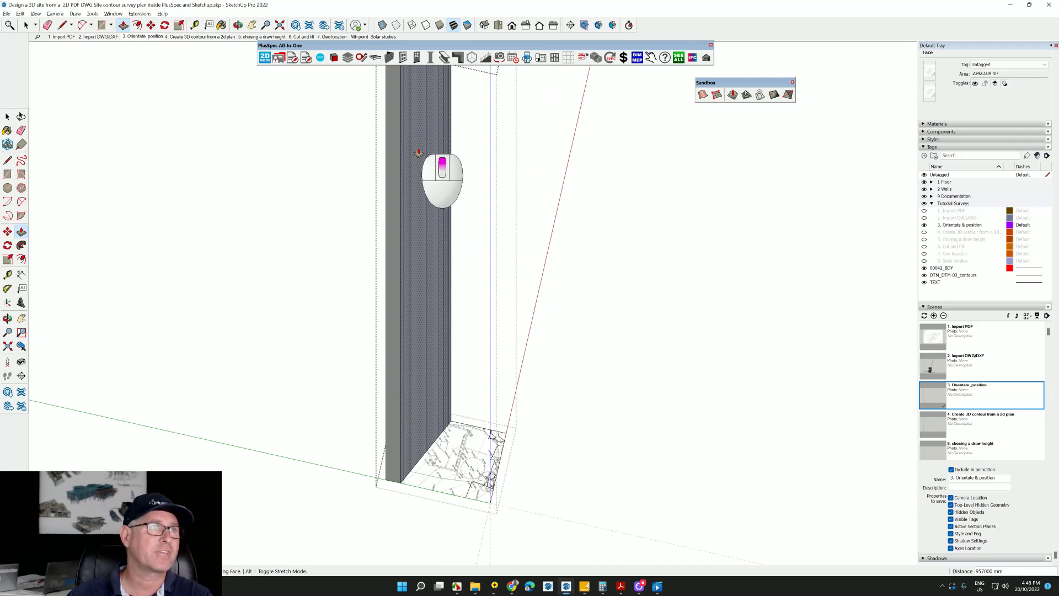
pyautogui.keyDown('shift'); pyautogui.middleClick(424, 233); pyautogui.keyUp('shift')
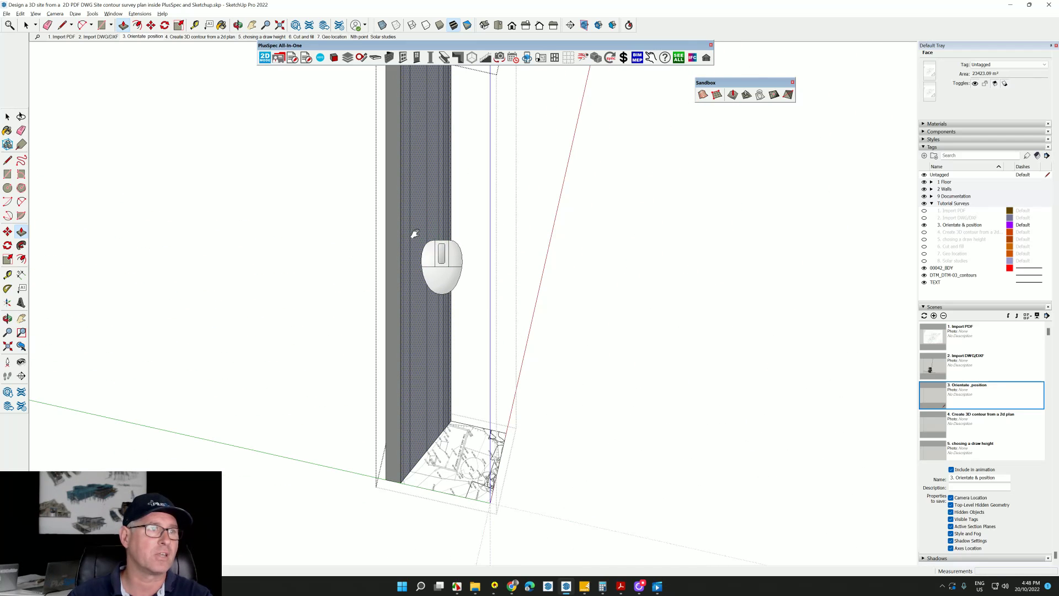
pyautogui.scroll(10, 413, 234)
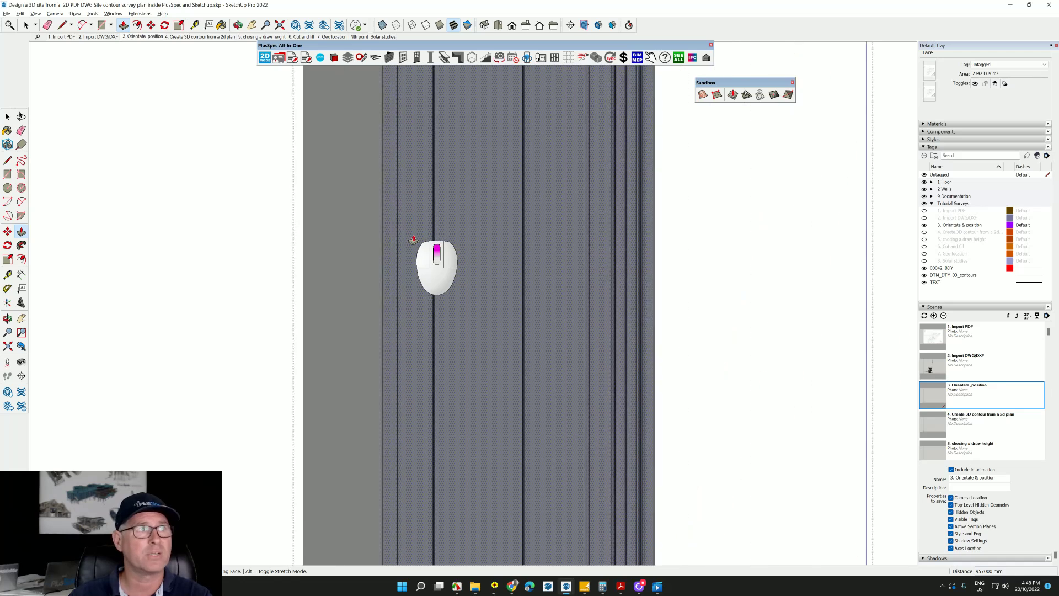
pyautogui.scroll(8, 405, 241)
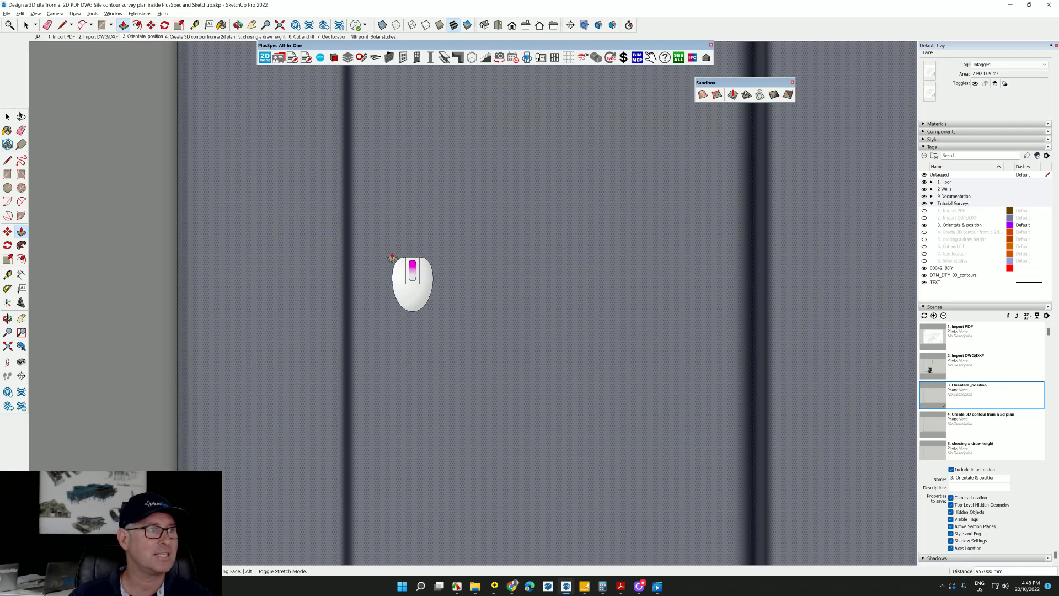
pyautogui.scroll(2, 420, 263)
pyautogui.moveTo(438, 265); pyautogui.dragTo(505, 323, button='middle')
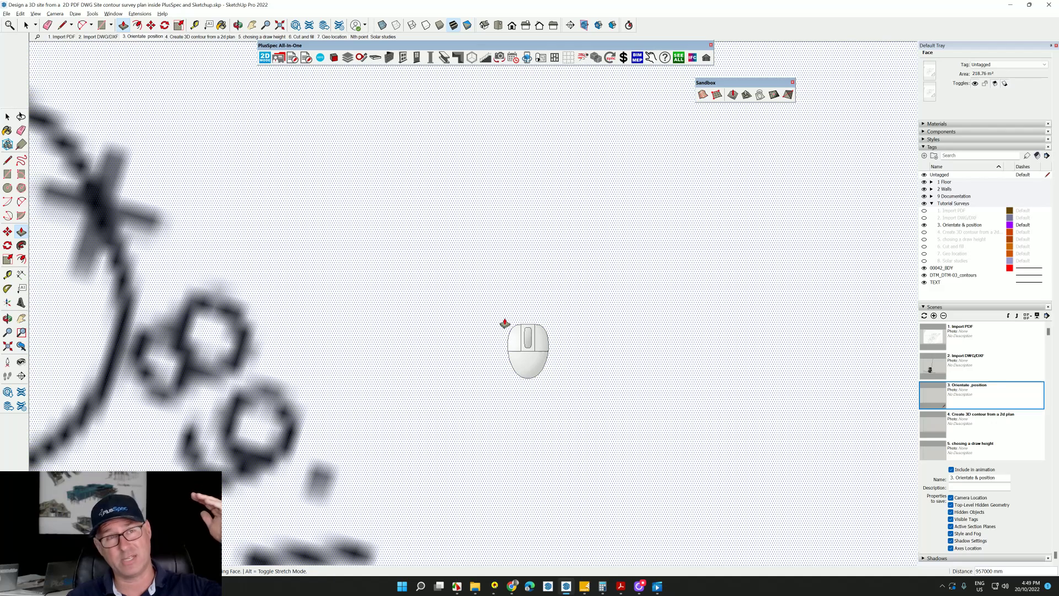
pyautogui.scroll(-10, 504, 323)
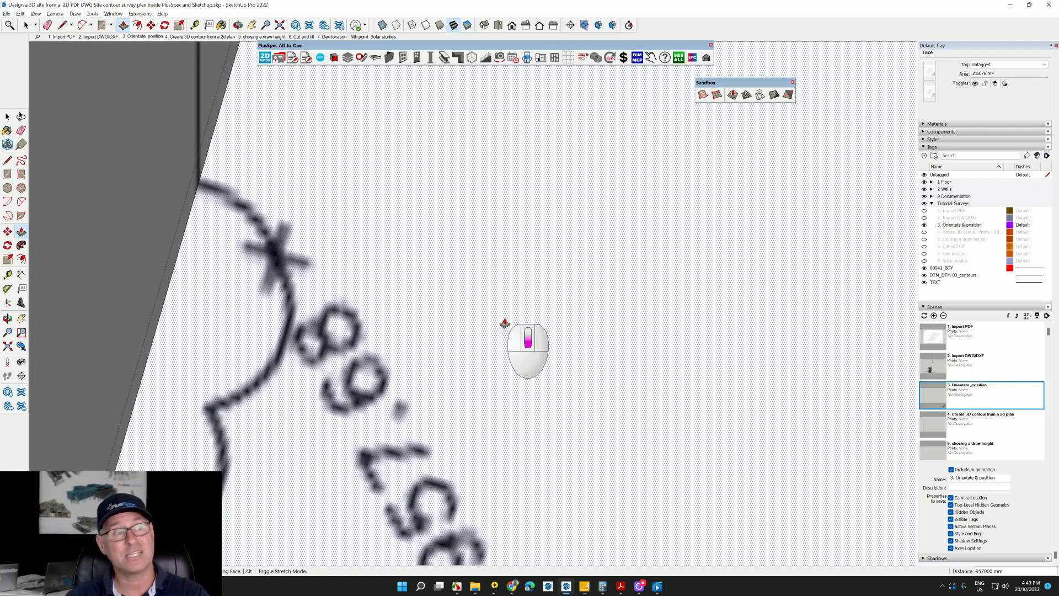
pyautogui.scroll(-15, 504, 324)
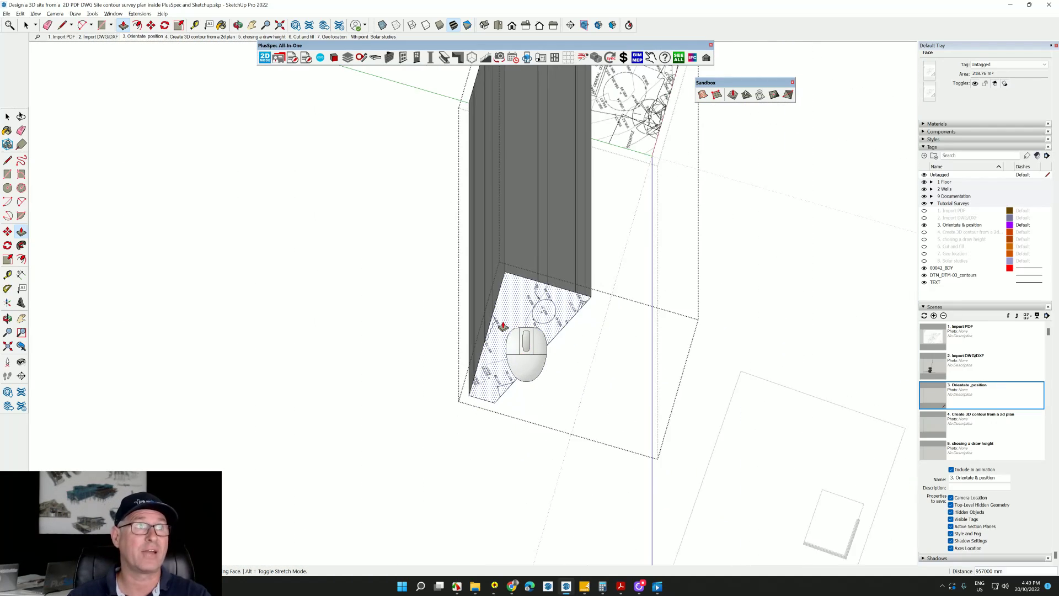
pyautogui.moveTo(518, 312); pyautogui.dragTo(545, 303, button='middle')
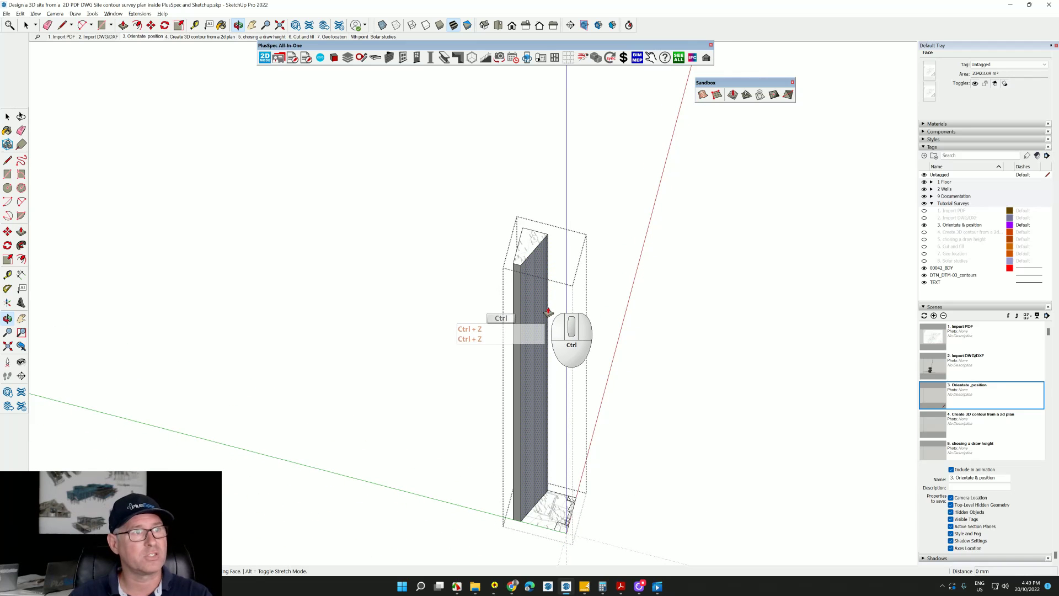
# Undo the push/pull of the survey plan and the diagonal line that split its face.
pyautogui.hotkey('ctrl', 'z')
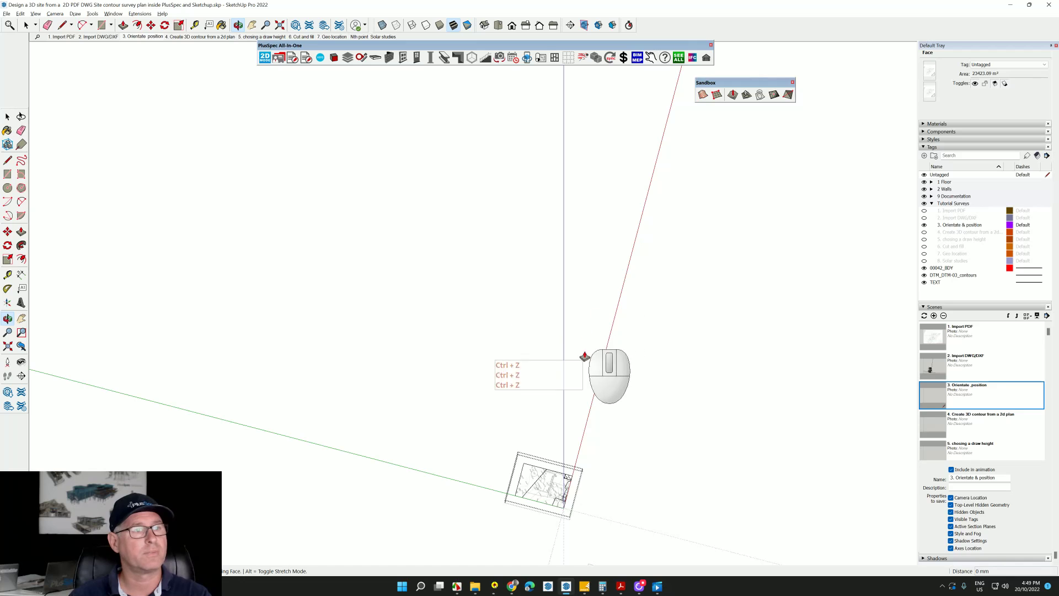
pyautogui.press('space')
pyautogui.scroll(10, 542, 503)
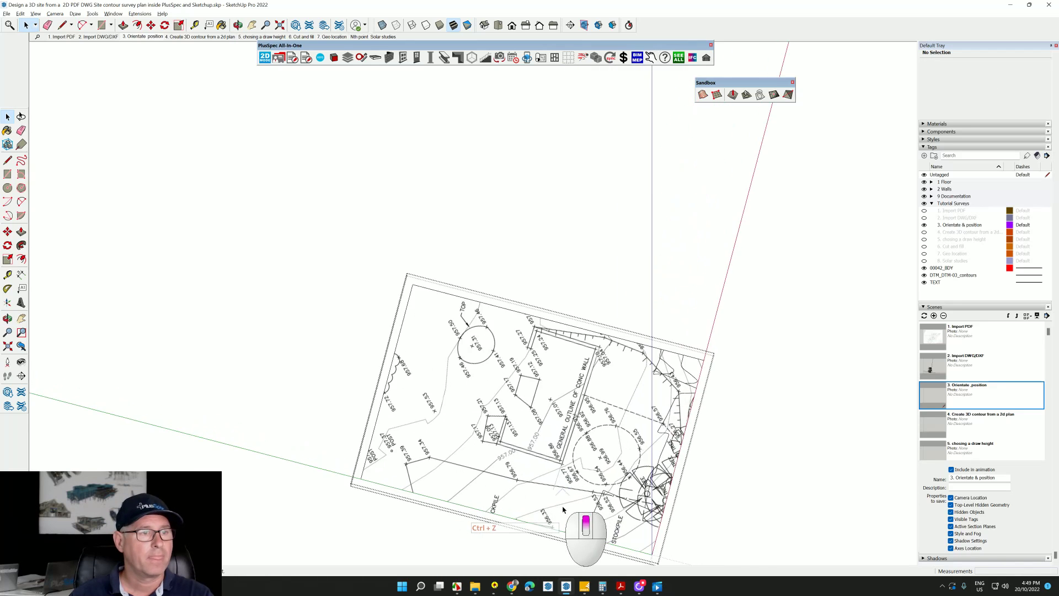
pyautogui.moveTo(572, 465); pyautogui.dragTo(580, 464, button='middle')
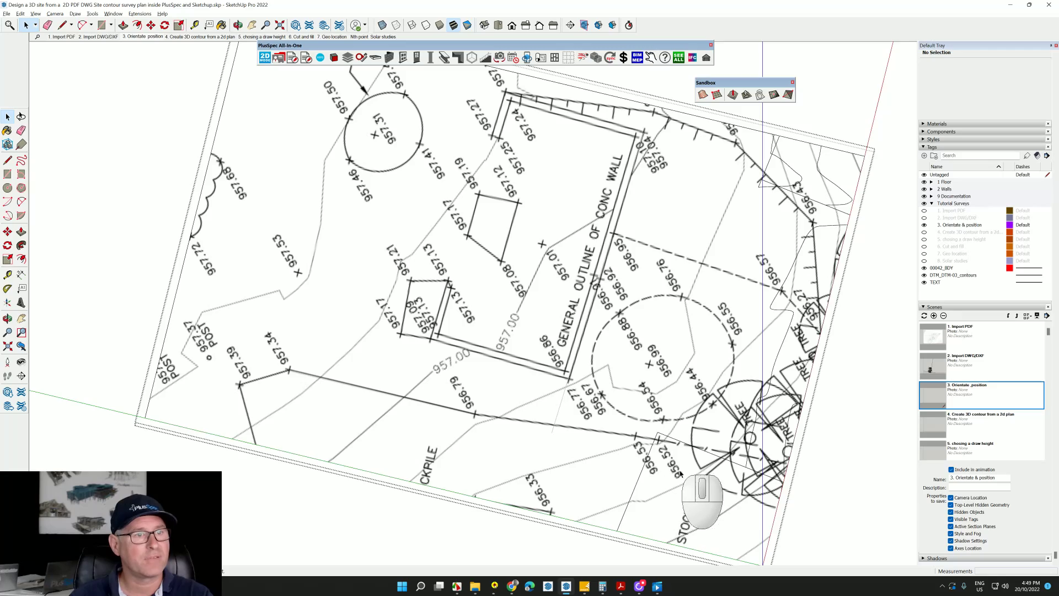
# Examine the spot heights and contours around the concrete wall outline on the flat survey plan, and leave the group.
pyautogui.moveTo(664, 454); pyautogui.dragTo(364, 315, button='middle')
pyautogui.scroll(3, 545, 347)
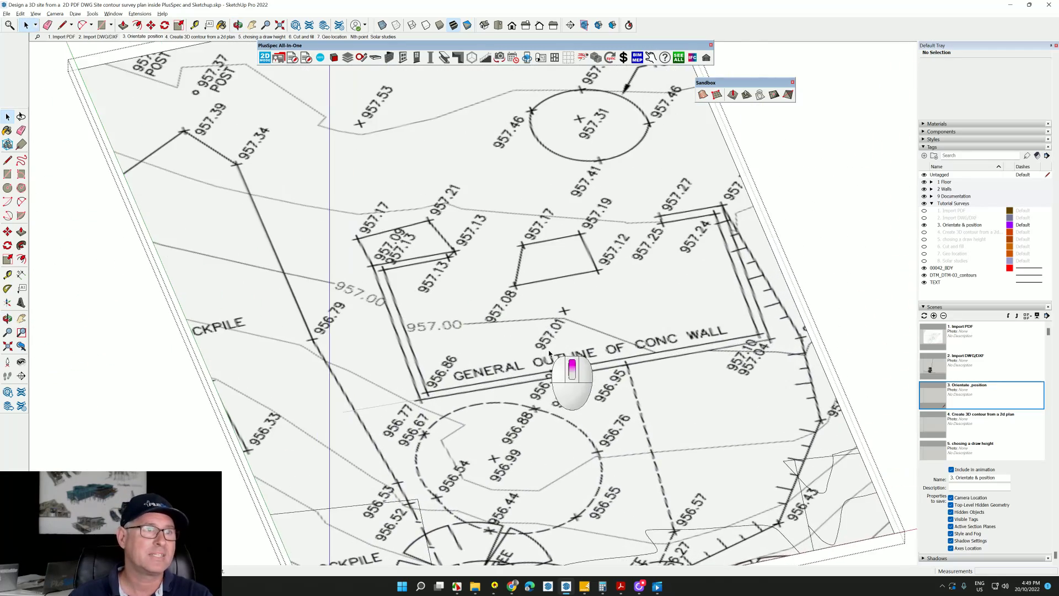
pyautogui.moveTo(548, 349); pyautogui.dragTo(481, 346, button='middle')
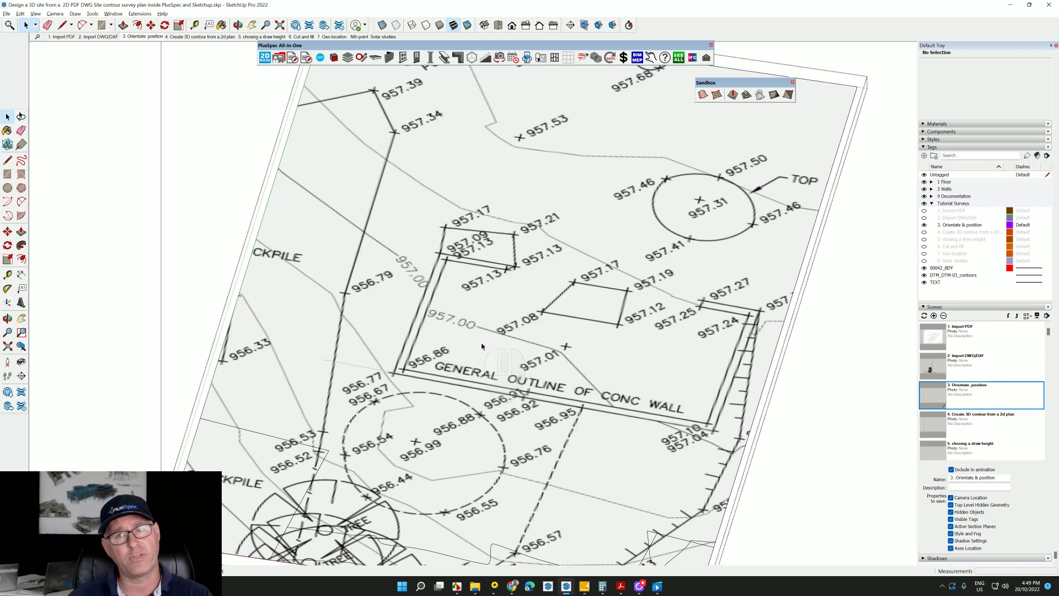
pyautogui.scroll(-5, 481, 346)
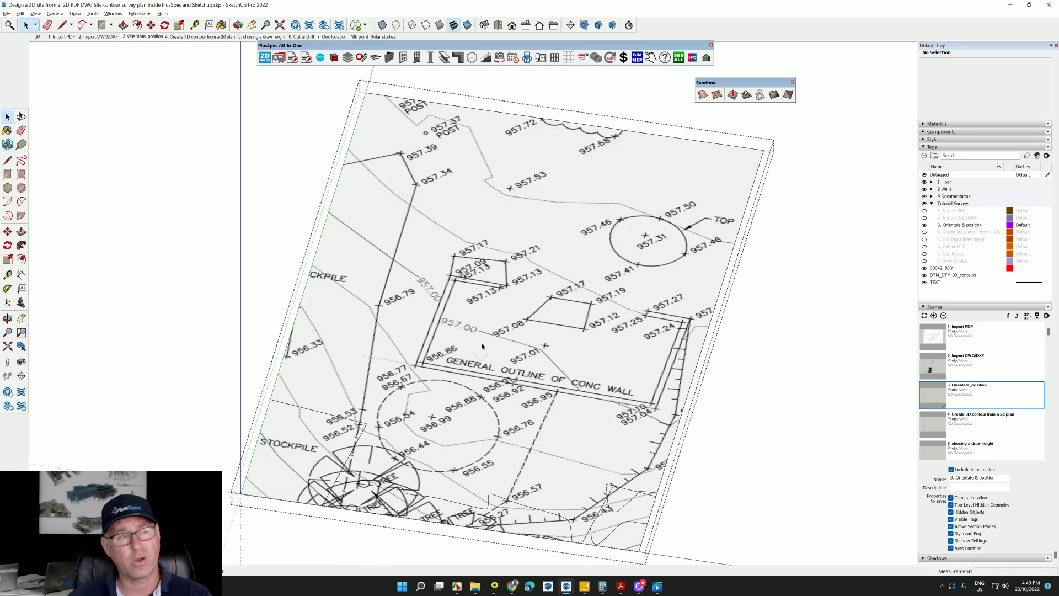
pyautogui.scroll(1, 331, 442)
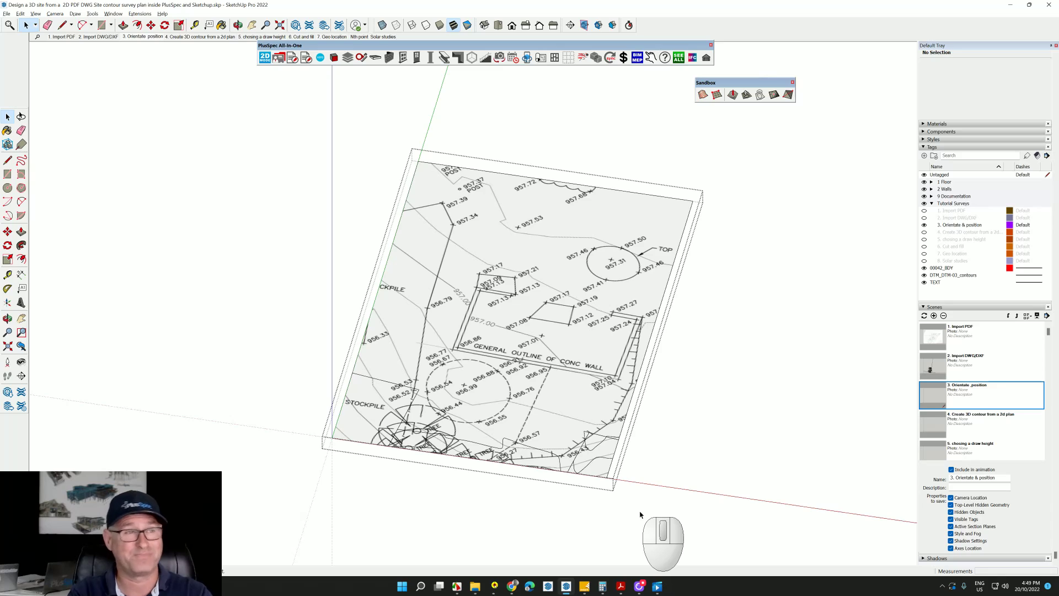
pyautogui.scroll(2, 551, 385)
pyautogui.moveTo(551, 385); pyautogui.dragTo(405, 324, button='middle')
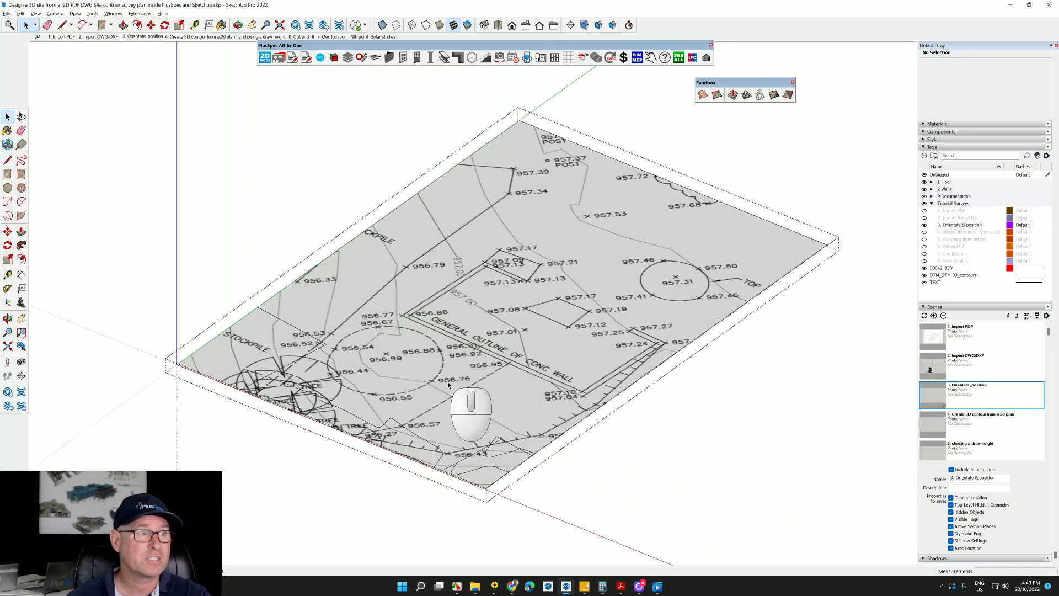
pyautogui.moveTo(535, 395); pyautogui.dragTo(474, 353, button='middle')
pyautogui.scroll(5, 450, 308)
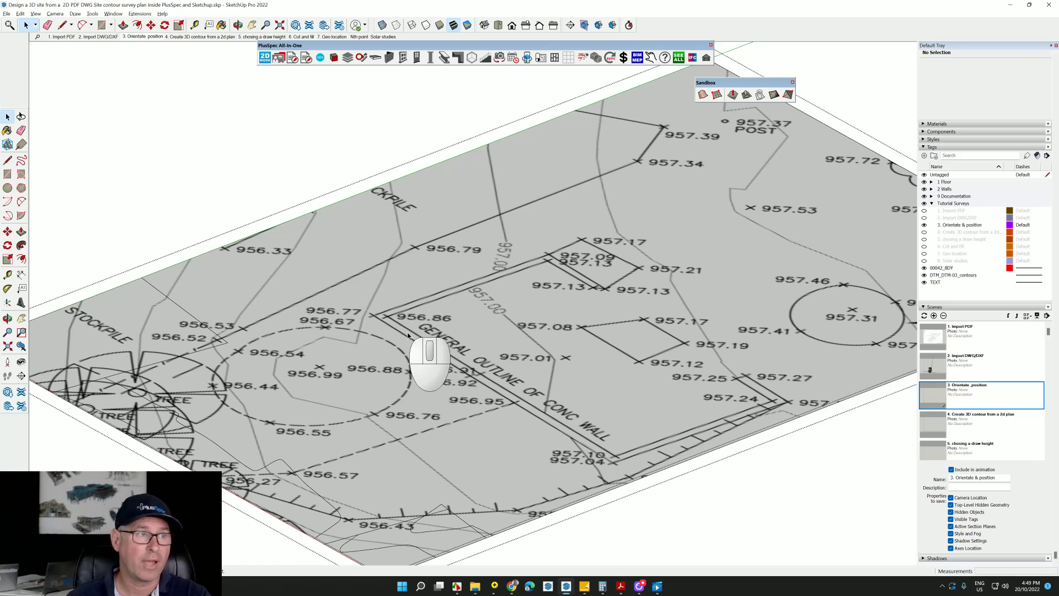
pyautogui.scroll(-3, 643, 398)
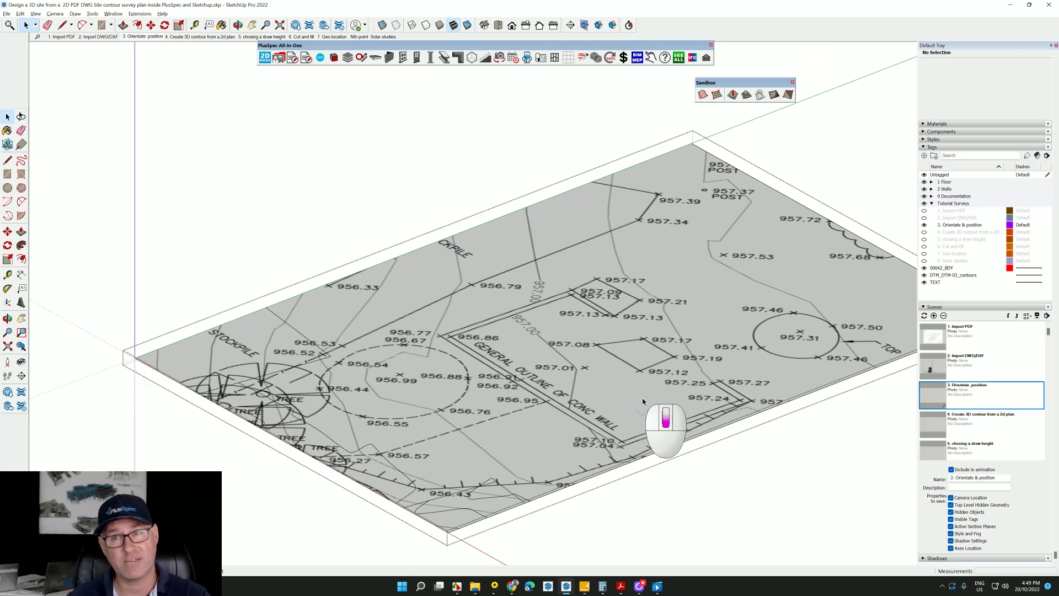
pyautogui.moveTo(664, 436); pyautogui.dragTo(494, 151, button='middle')
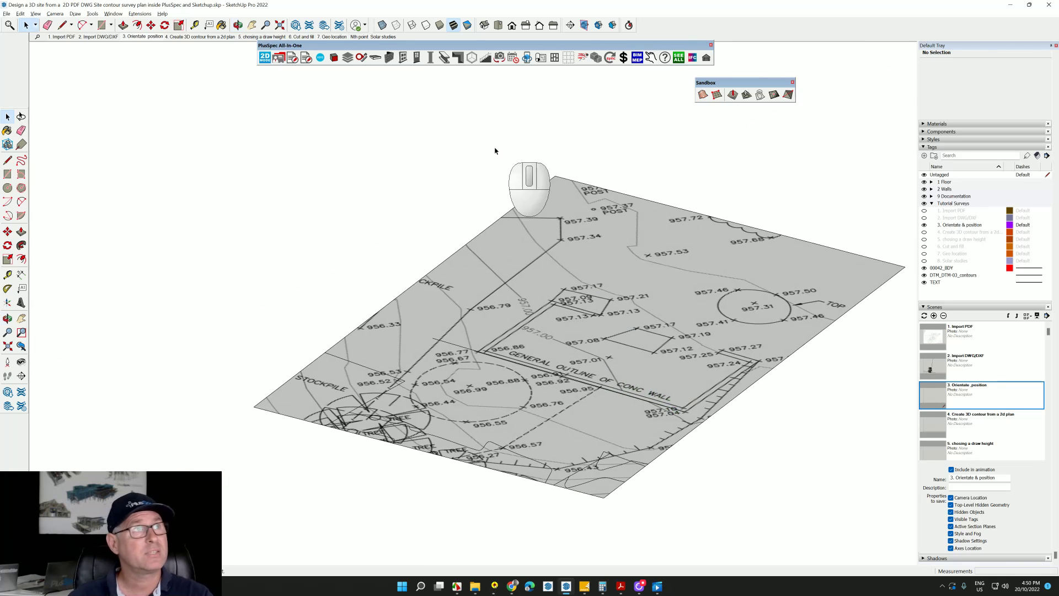
# Set up a Double Masonry wall with the PlusSpec Wall Tool, with a wall height of 2400 and a header height of 2100.
pyautogui.click(389, 58)
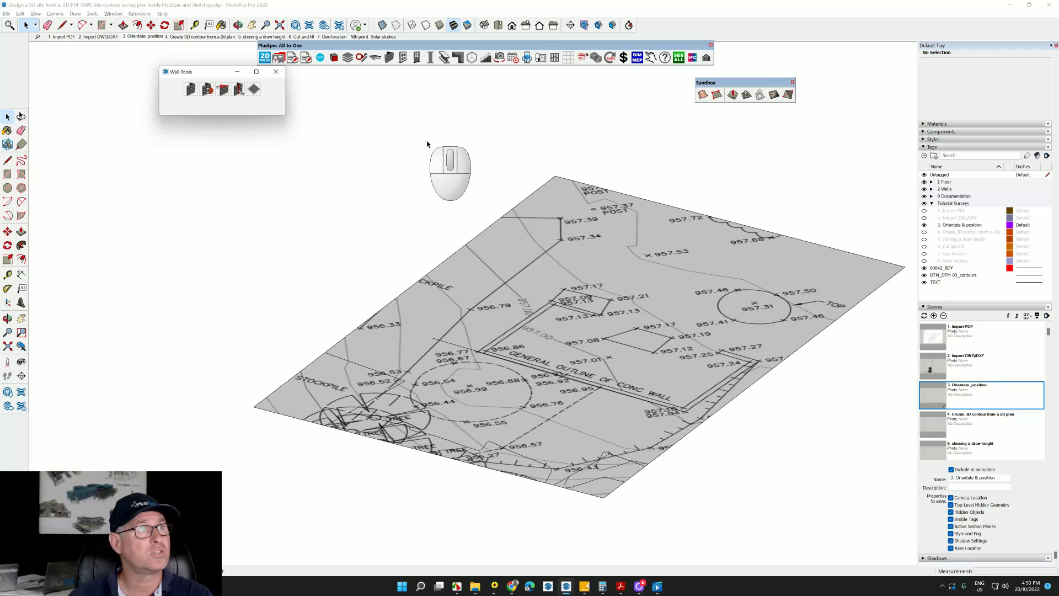
pyautogui.click(191, 89)
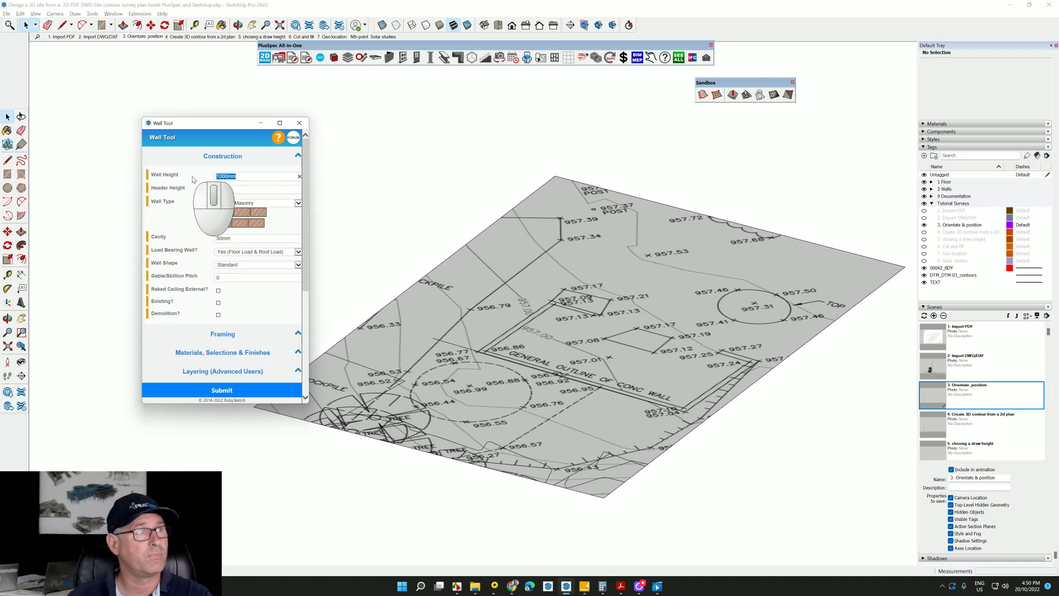
pyautogui.doubleClick(239, 176)
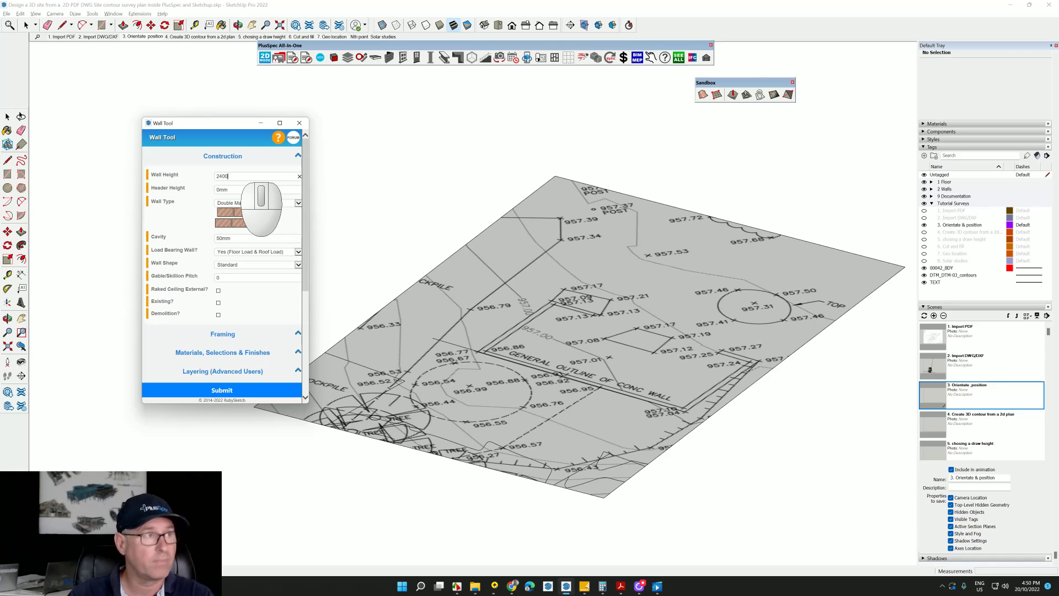
pyautogui.doubleClick(235, 189)
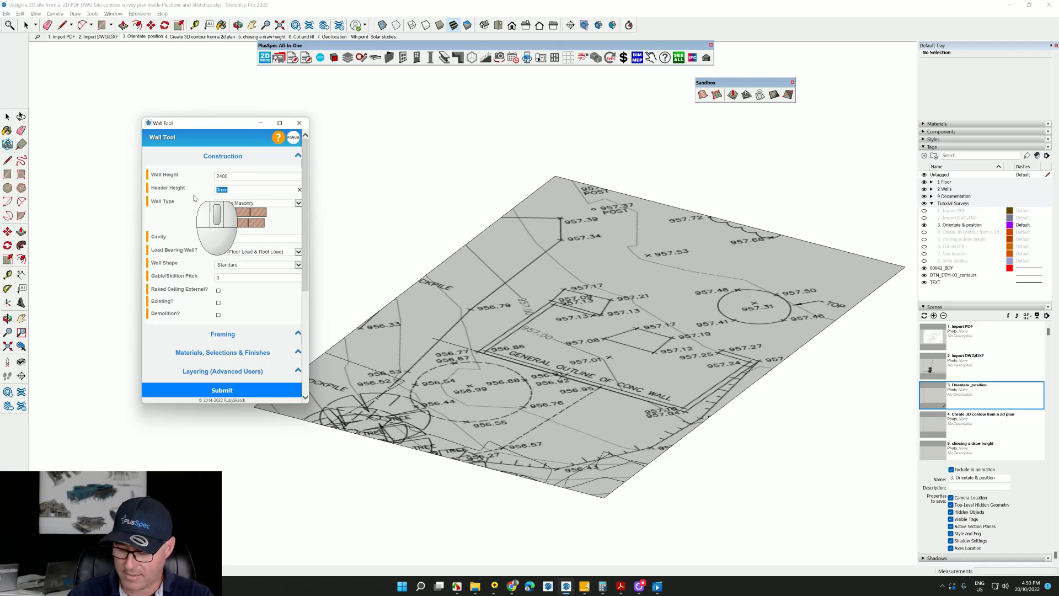
pyautogui.click(252, 390)
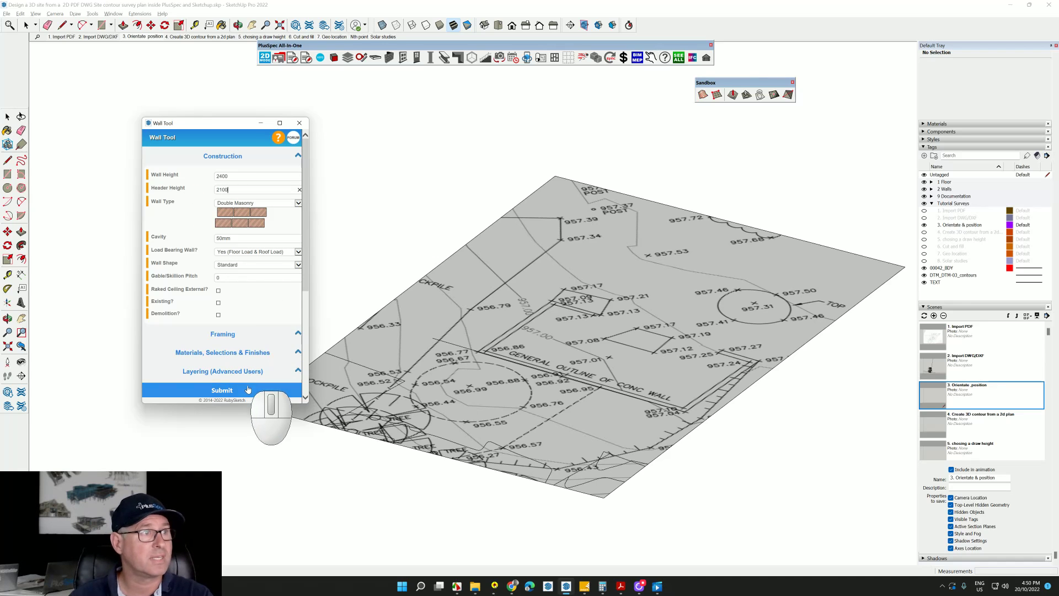
# Draw a closed rectangle of walls, about 5982 mm wide, over the "GENERAL OUTLINE OF CONC WALL" on the survey plan.
pyautogui.click(678, 409)
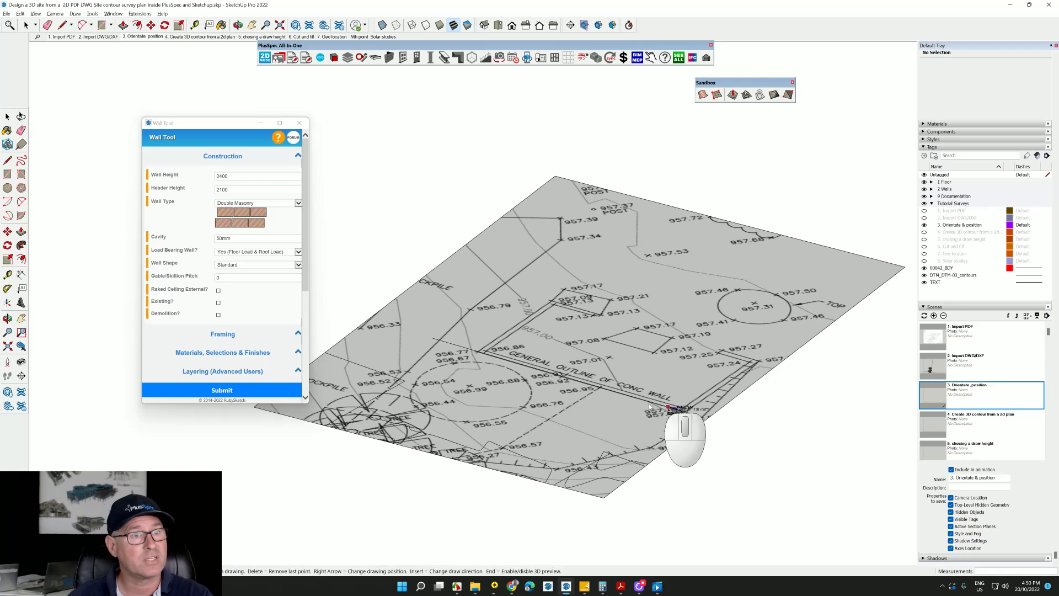
pyautogui.click(500, 357)
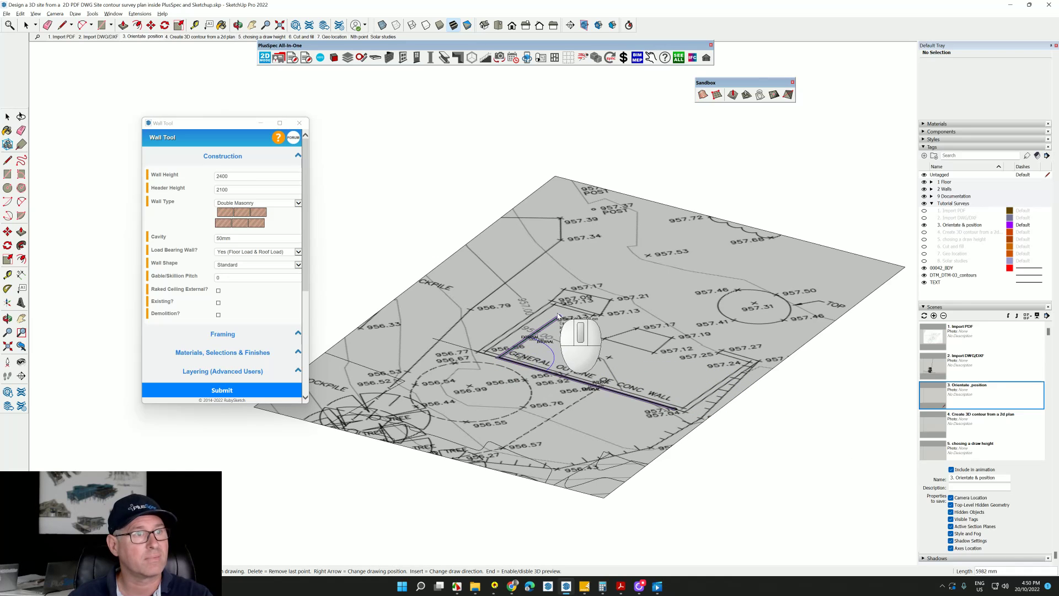
pyautogui.click(559, 316)
pyautogui.click(739, 366)
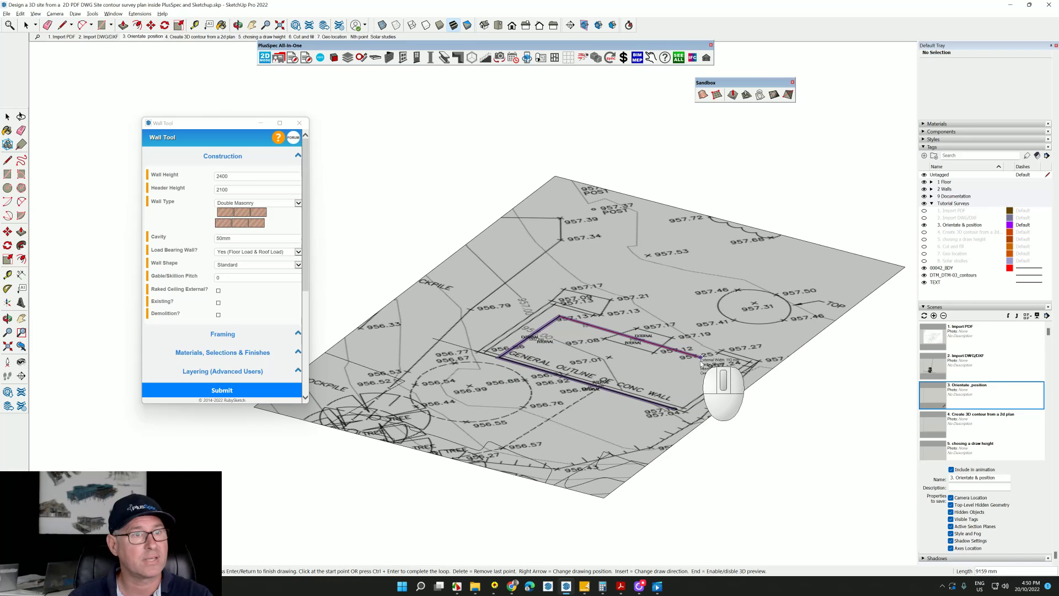
pyautogui.click(677, 411)
# Create a metal hip roof from the brick walls, with a 22.5 degree pitch and 600mm boxed eaves.
pyautogui.moveTo(599, 411); pyautogui.dragTo(623, 342, button='middle')
pyautogui.rightClick(672, 366)
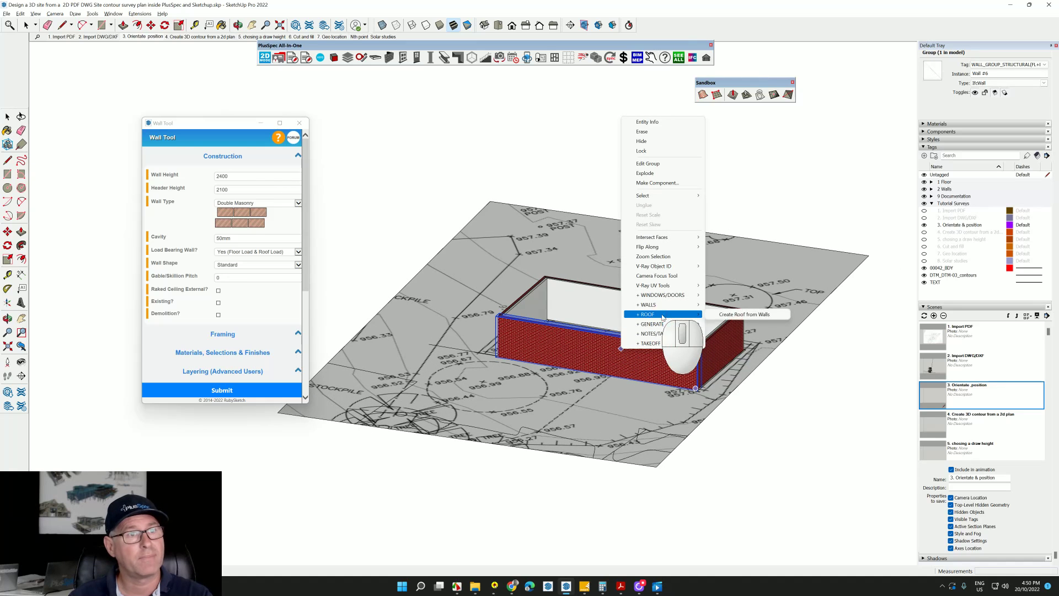
pyautogui.click(747, 314)
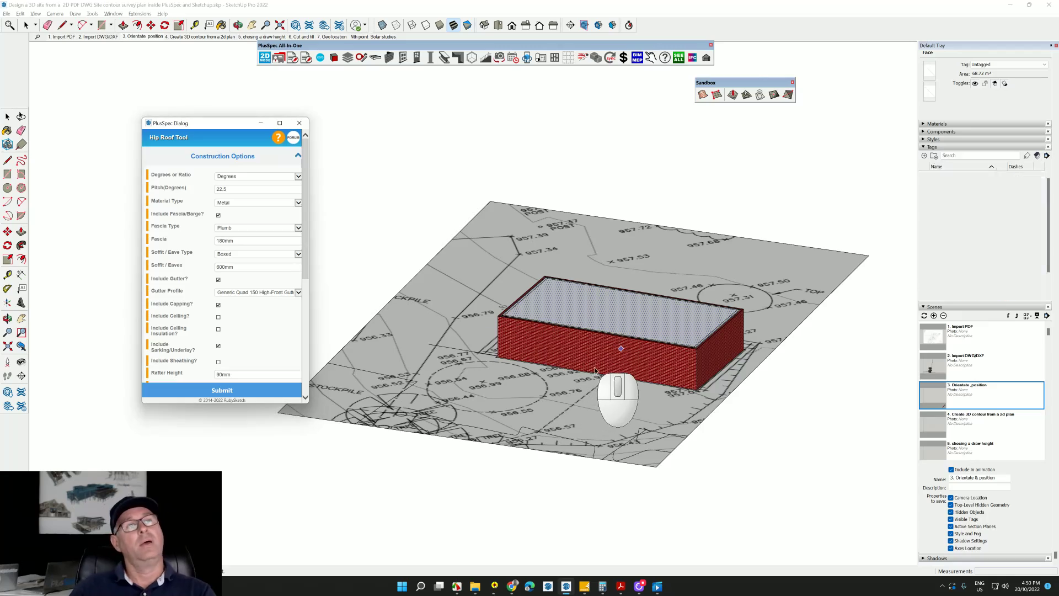
pyautogui.scroll(3, 604, 365)
pyautogui.moveTo(611, 363); pyautogui.dragTo(419, 215, button='middle')
pyautogui.click(299, 123)
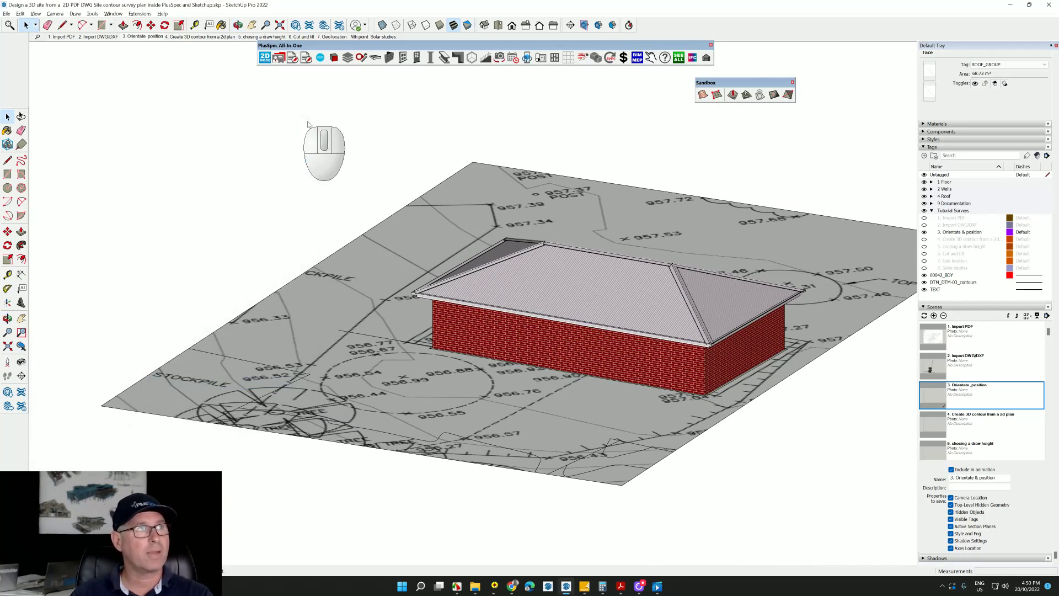
# Generate the "Designing" scene set with the Scene Tool, using the Colour working drawing style.
pyautogui.click(499, 57)
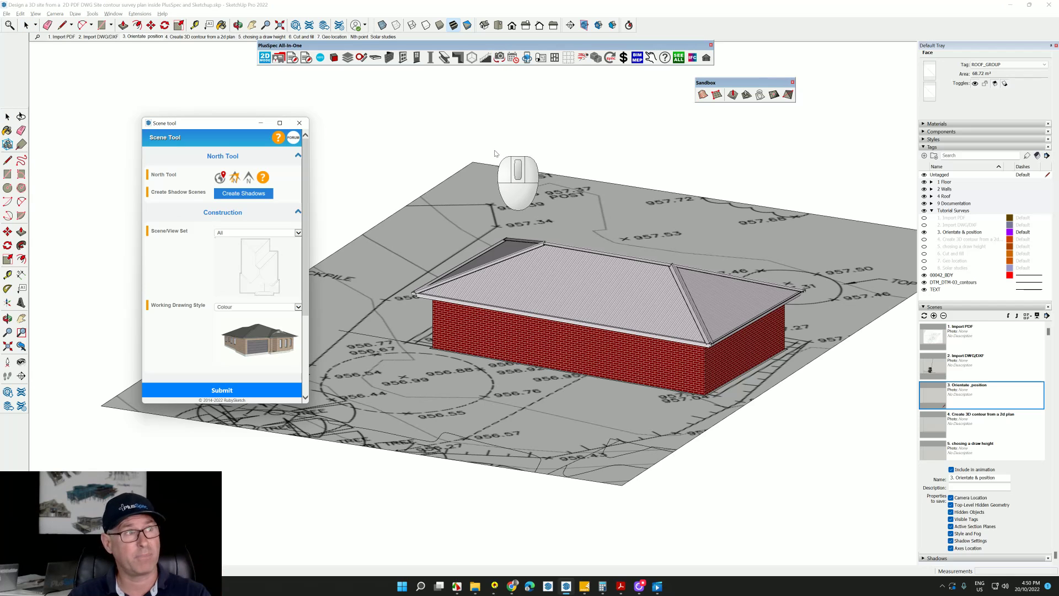
pyautogui.click(298, 234)
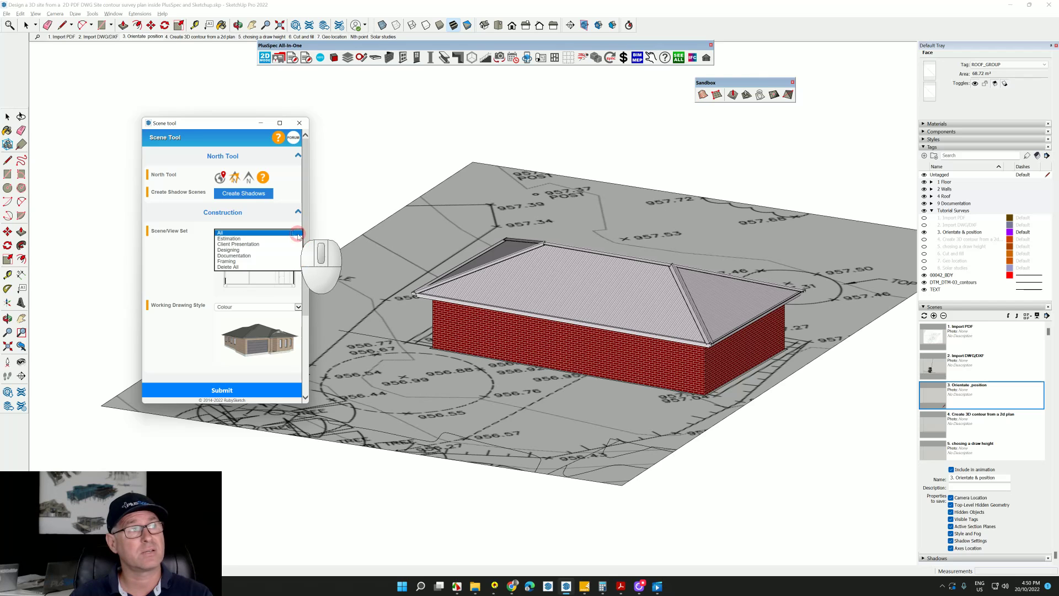
pyautogui.click(253, 250)
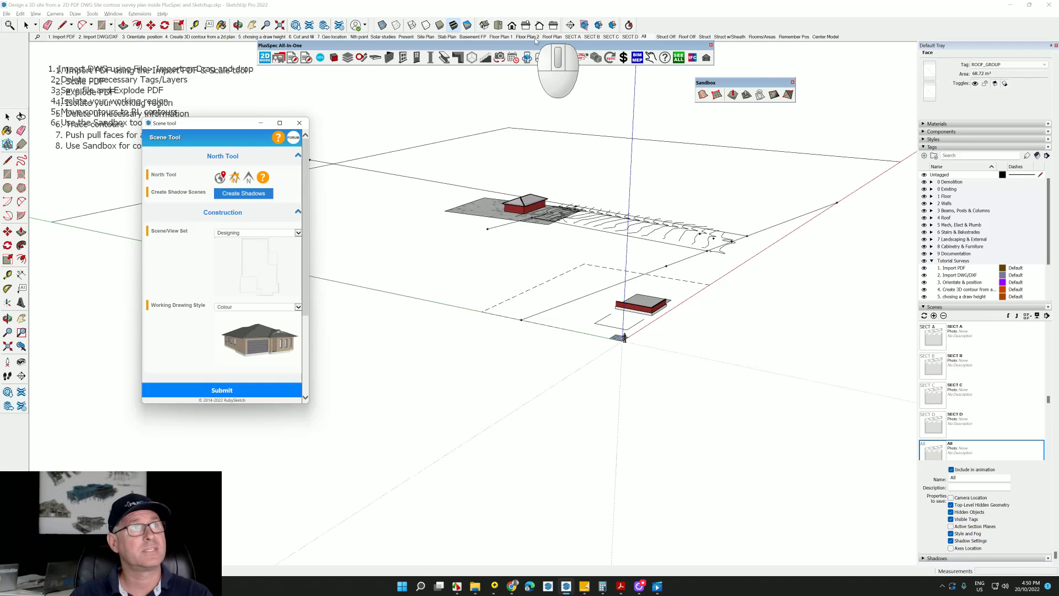
# Show the Floor Plan 1 scene, focusing on the walls over the survey plan.
pyautogui.click(501, 37)
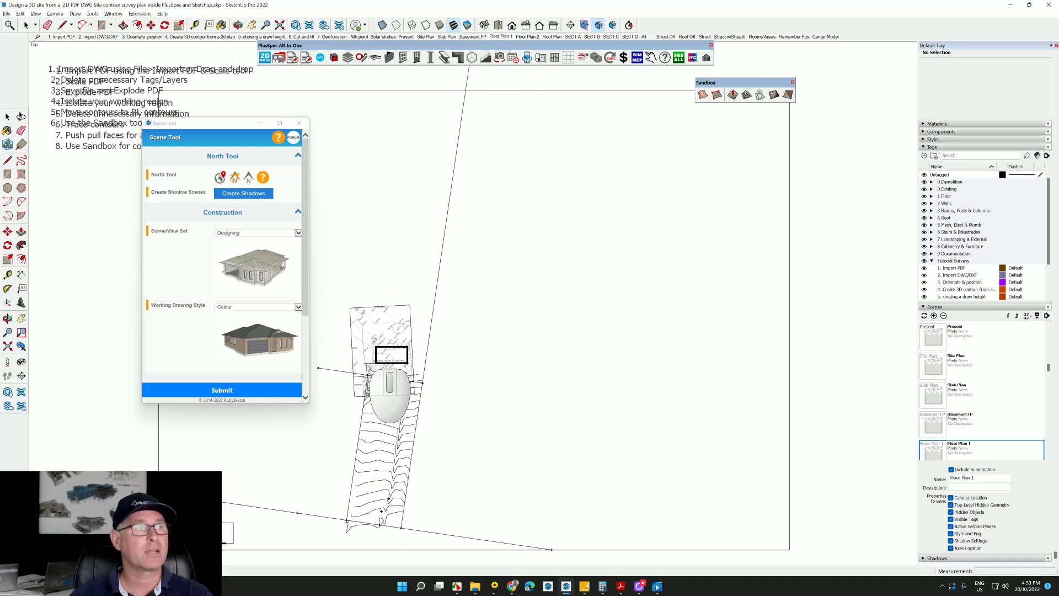
pyautogui.scroll(8, 387, 342)
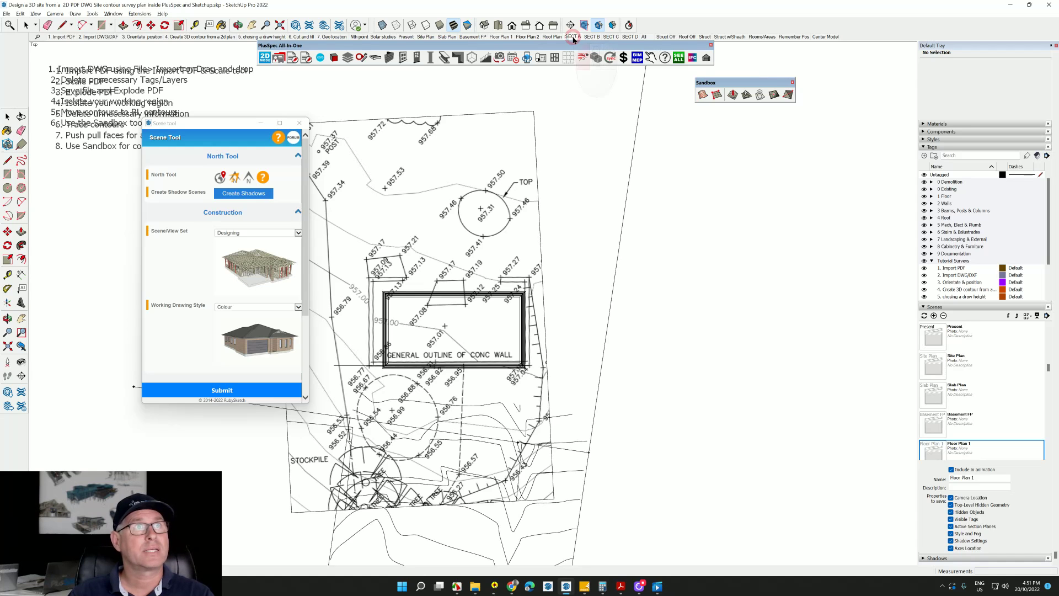
# In the SECT A scene, move the Section A plane back so it cuts through the hip-roofed building.
pyautogui.click(572, 37)
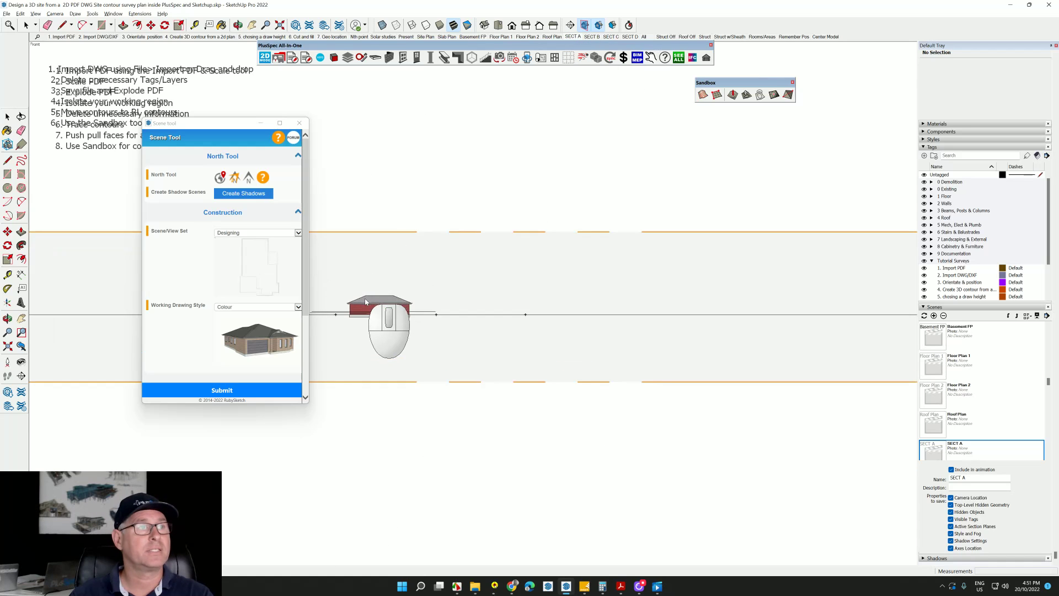
pyautogui.scroll(2, 367, 302)
pyautogui.moveTo(444, 305); pyautogui.dragTo(317, 376, button='middle')
pyautogui.scroll(-2, 318, 376)
pyautogui.press('space')
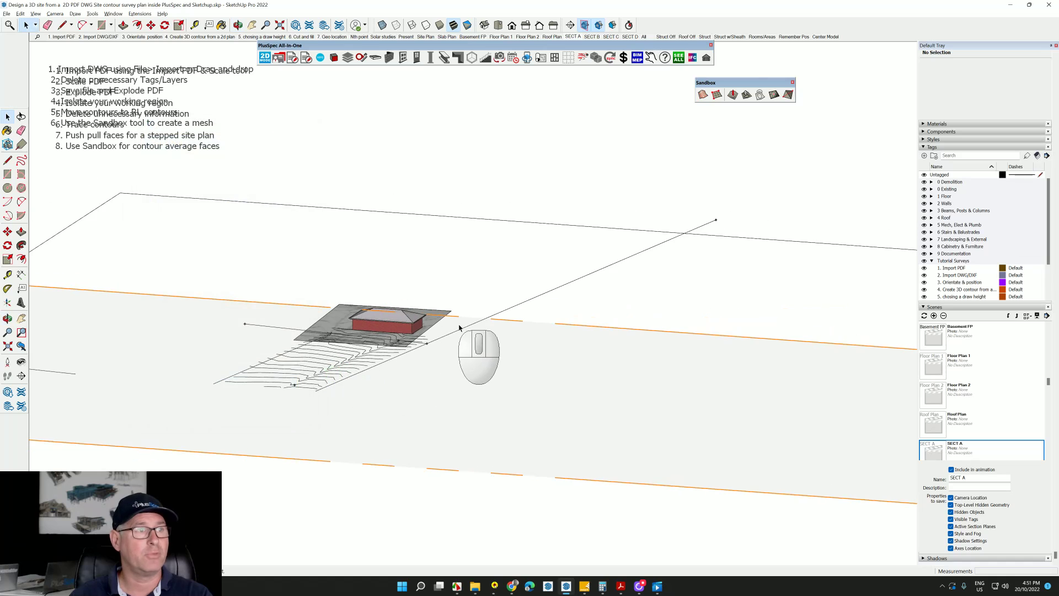
pyautogui.click(460, 327)
pyautogui.press('m')
pyautogui.moveTo(460, 327); pyautogui.dragTo(548, 246)
pyautogui.scroll(5, 433, 350)
pyautogui.moveTo(389, 323); pyautogui.dragTo(415, 301, button='middle')
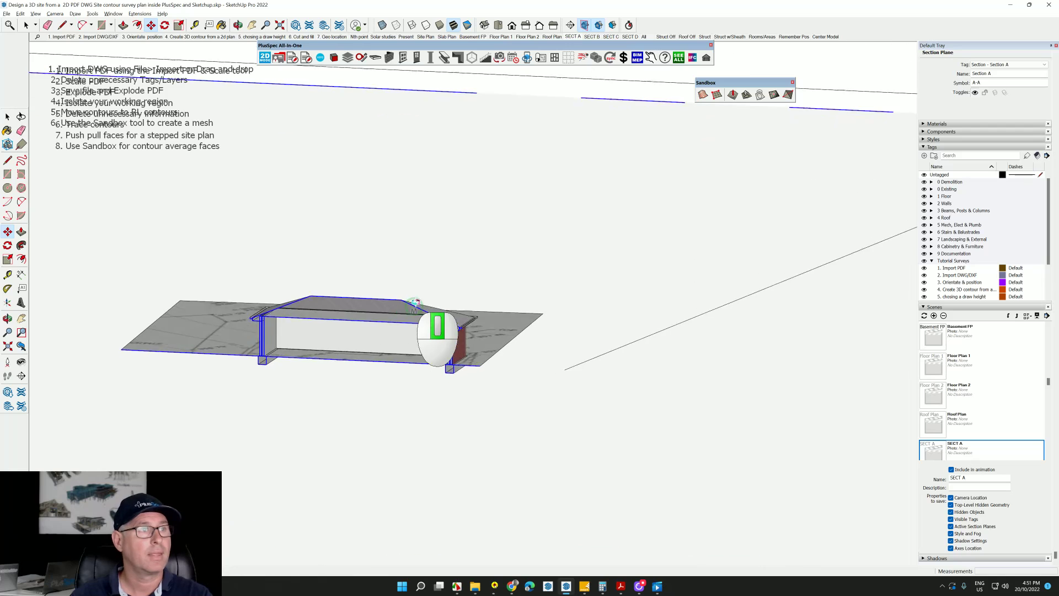
pyautogui.scroll(-2, 446, 273)
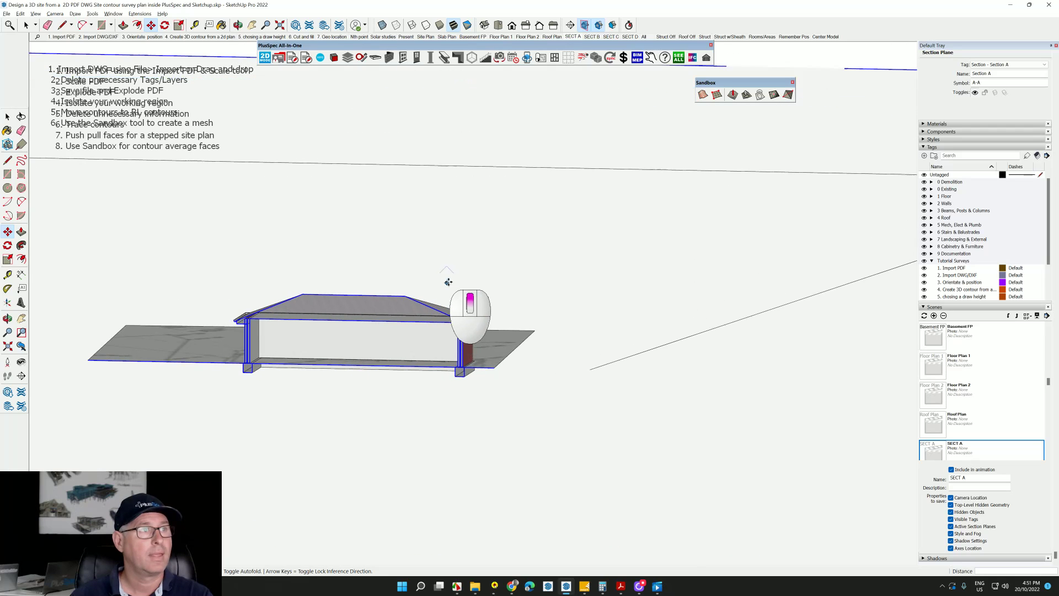
# Update the SECT A scene with a close front view of the building cut by the section plane.
pyautogui.click(572, 36)
pyautogui.scroll(8, 373, 299)
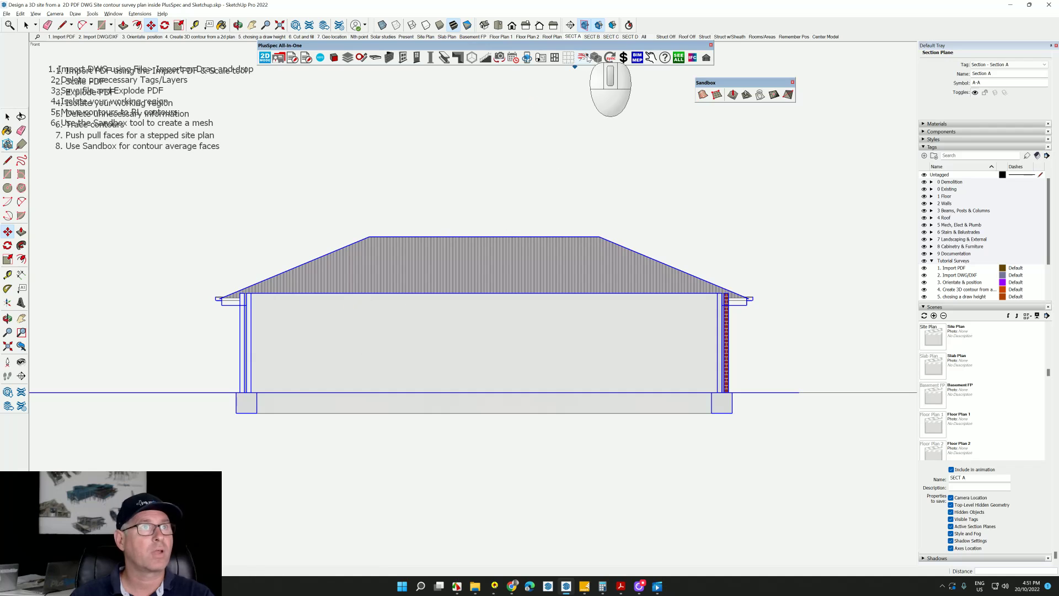
pyautogui.rightClick(576, 36)
pyautogui.click(616, 65)
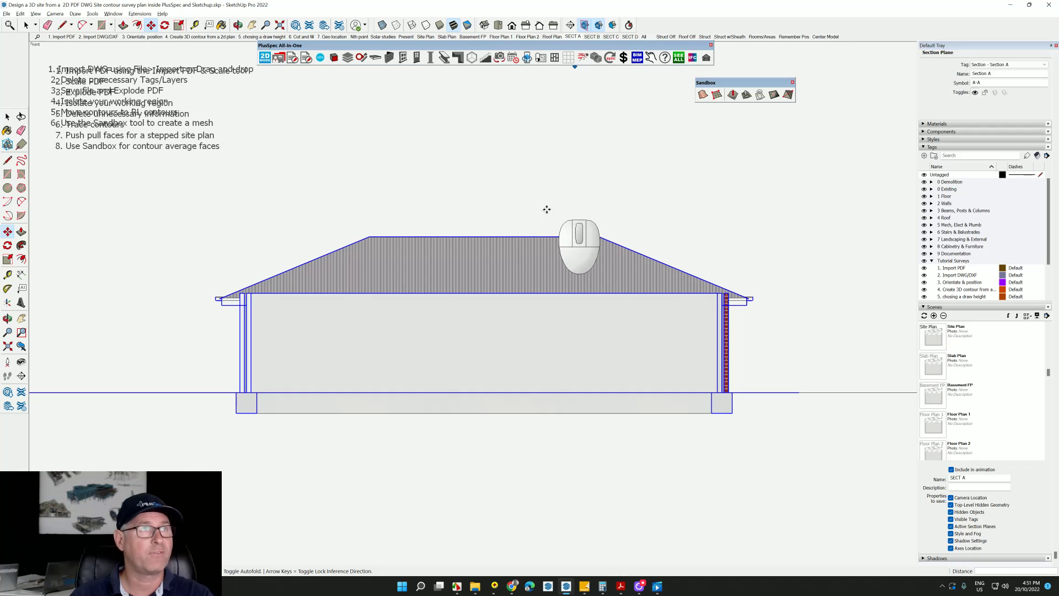
# Show the SECT B scene and examine where section plane B-B lies relative to the building.
pyautogui.click(593, 36)
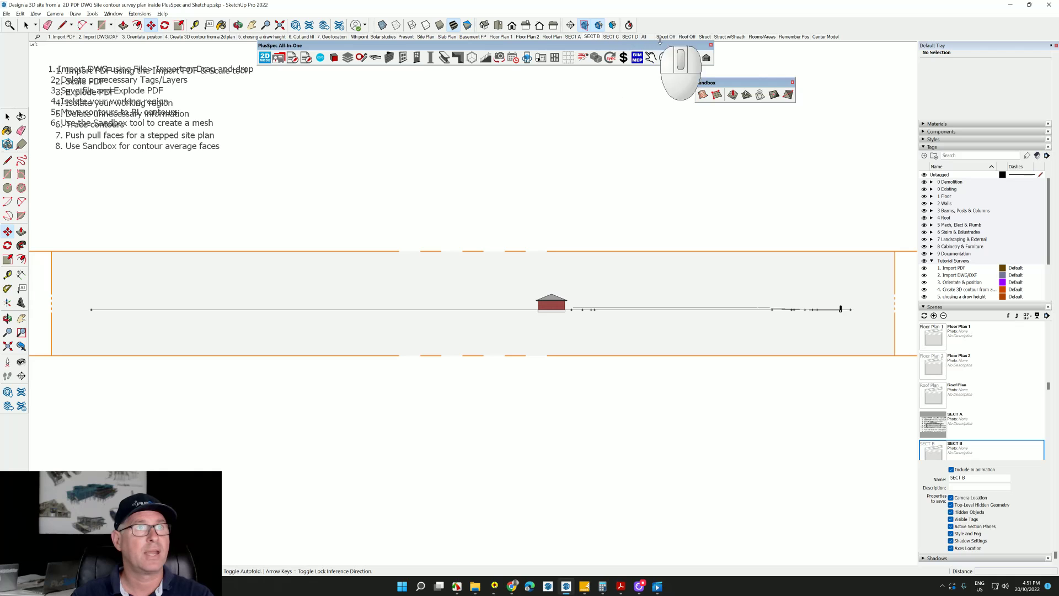
pyautogui.moveTo(554, 259); pyautogui.dragTo(493, 400, button='middle')
pyautogui.press('m')
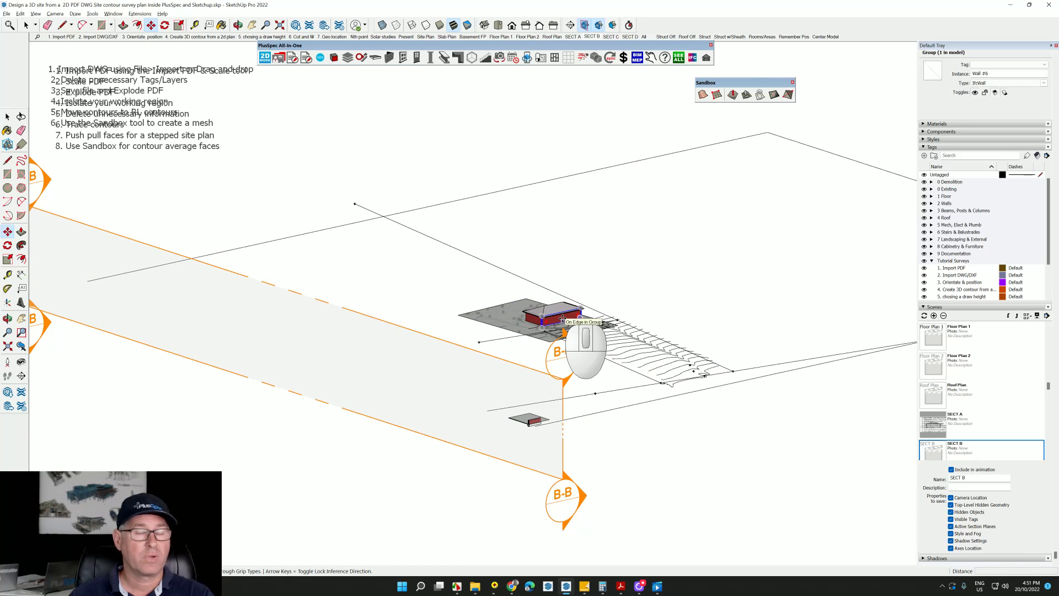
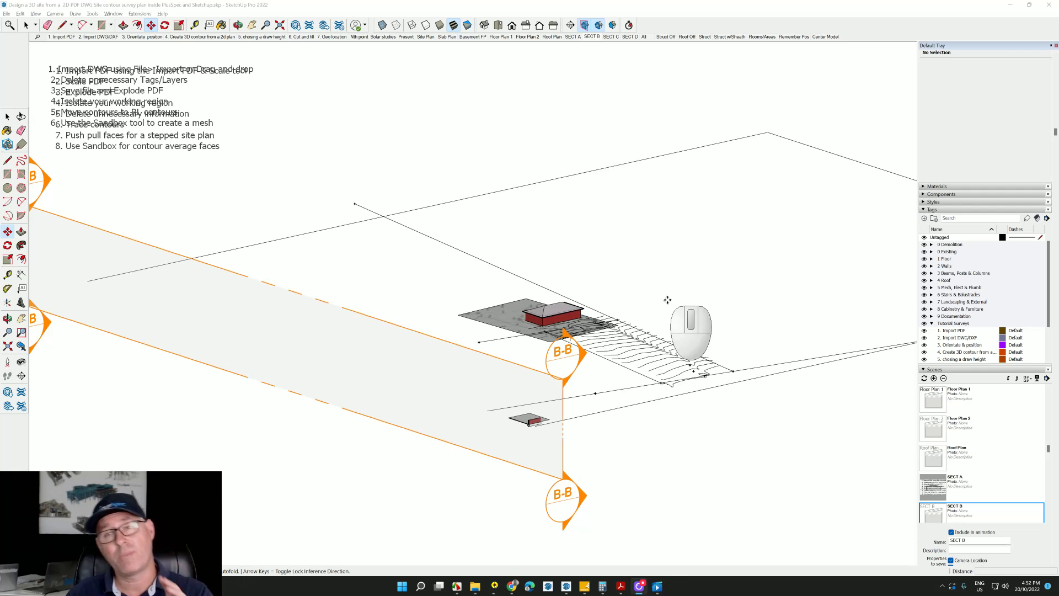
# Switch to the "Contours near maps and dwg contours.skp" model and select the aerial location terrain.
pyautogui.hotkey('alt', 'Tab')
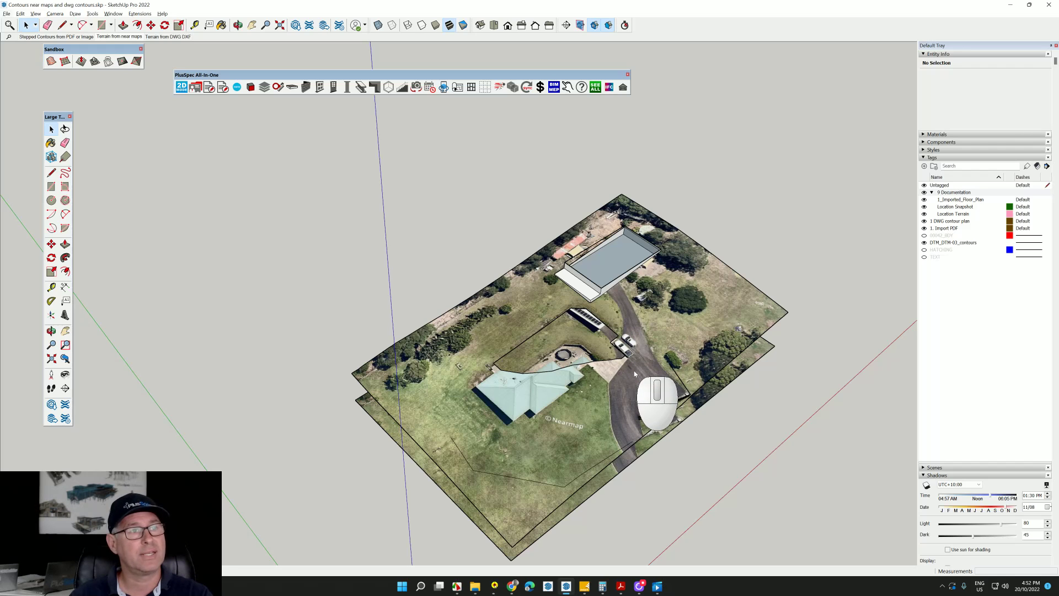
pyautogui.click(679, 348)
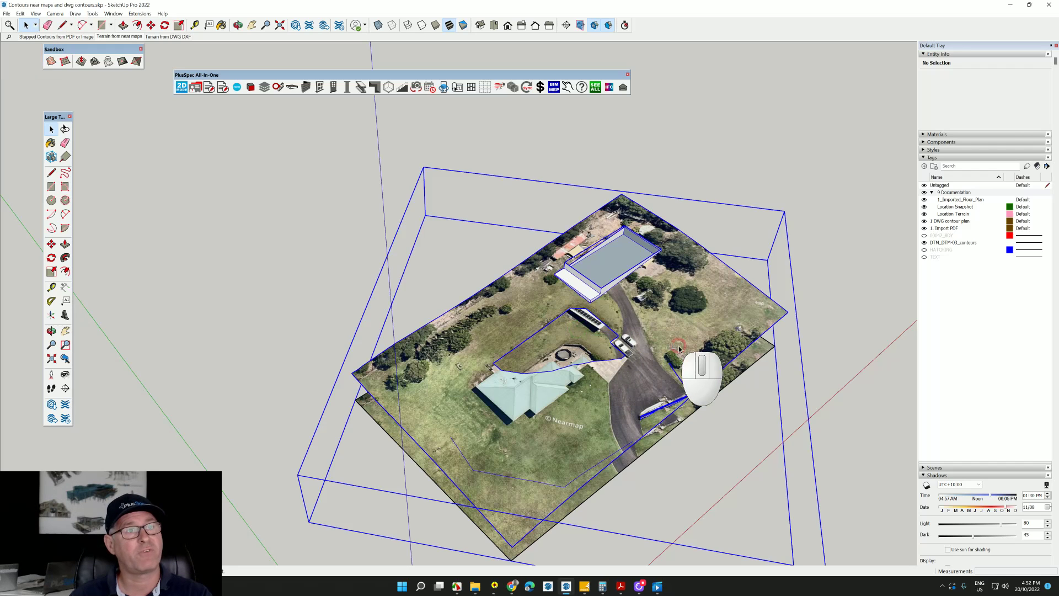
pyautogui.moveTo(676, 368); pyautogui.dragTo(445, 164, button='middle')
pyautogui.scroll(4, 583, 304)
pyautogui.moveTo(582, 304); pyautogui.dragTo(833, 311, button='middle')
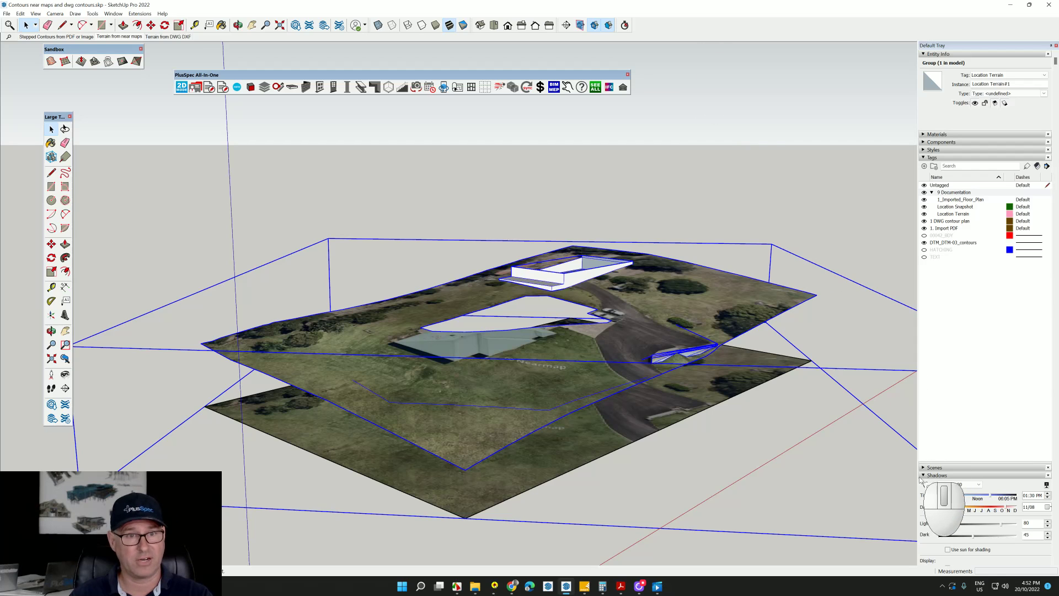
# Display the Shadows toolbar and place it above the terrain model.
pyautogui.rightClick(690, 33)
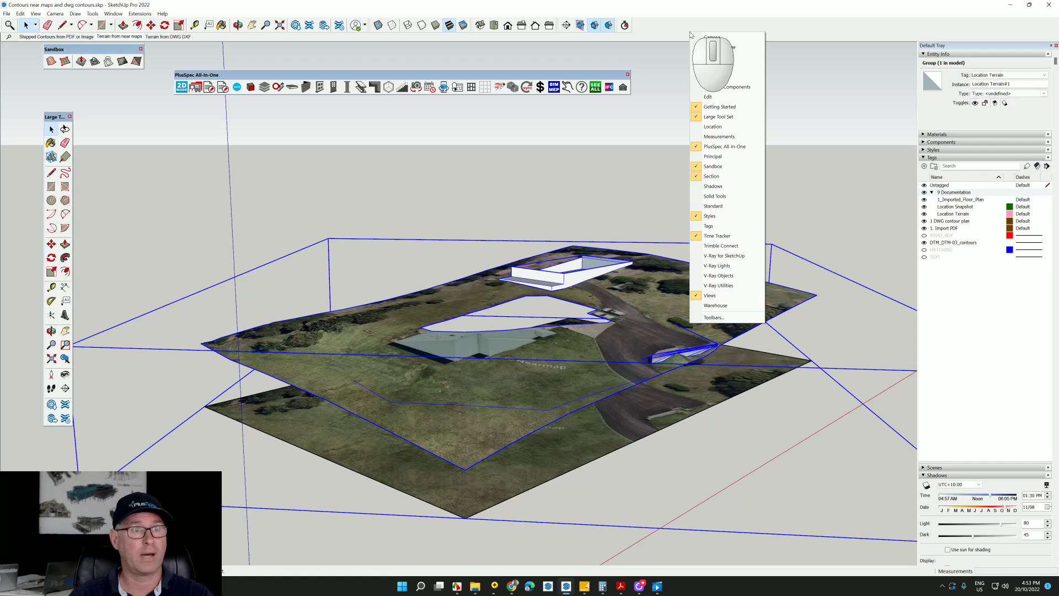
pyautogui.click(713, 186)
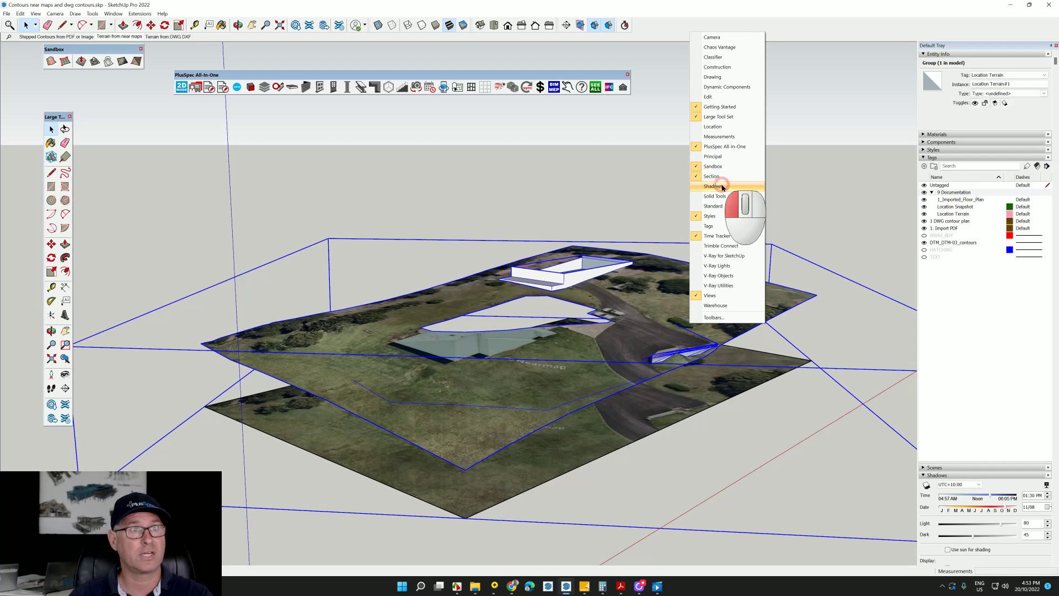
pyautogui.moveTo(696, 91); pyautogui.dragTo(696, 136)
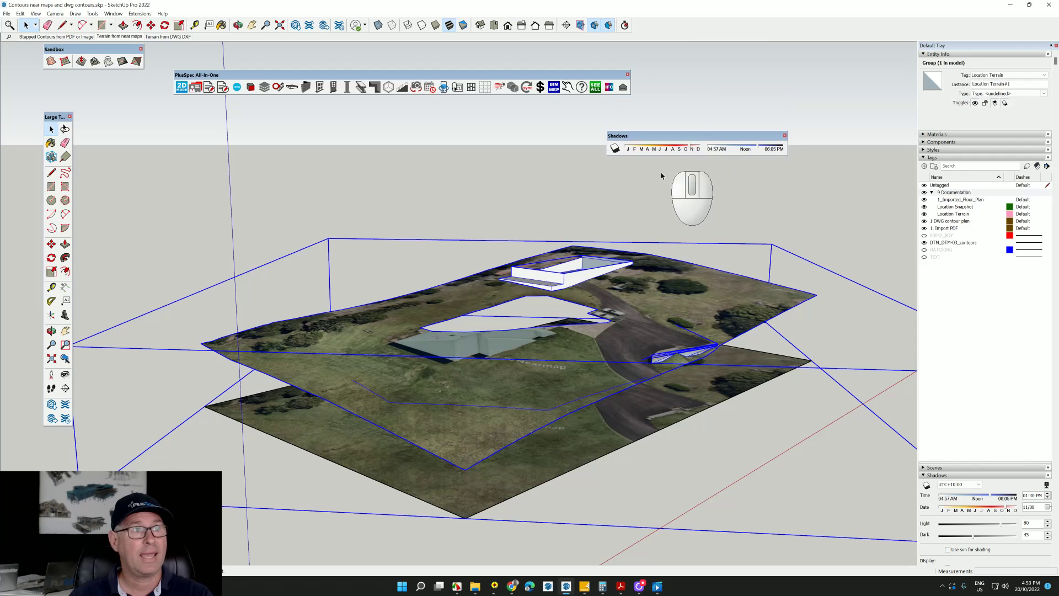
# Turn on shadows for the terrain model and set the date to 07/29 and the time to 11:16 AM.
pyautogui.scroll(10, 568, 272)
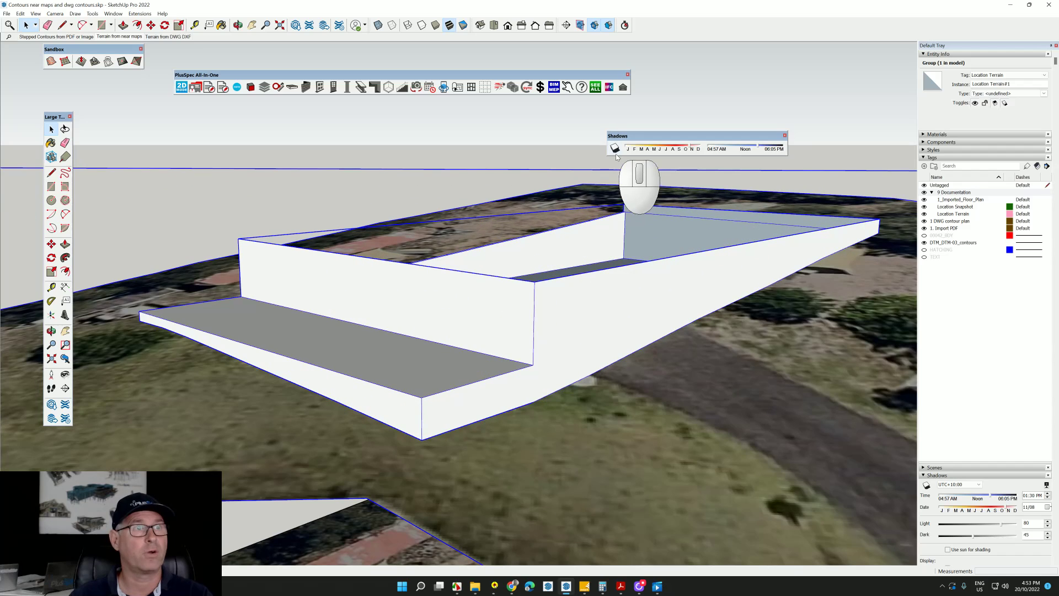
pyautogui.click(615, 148)
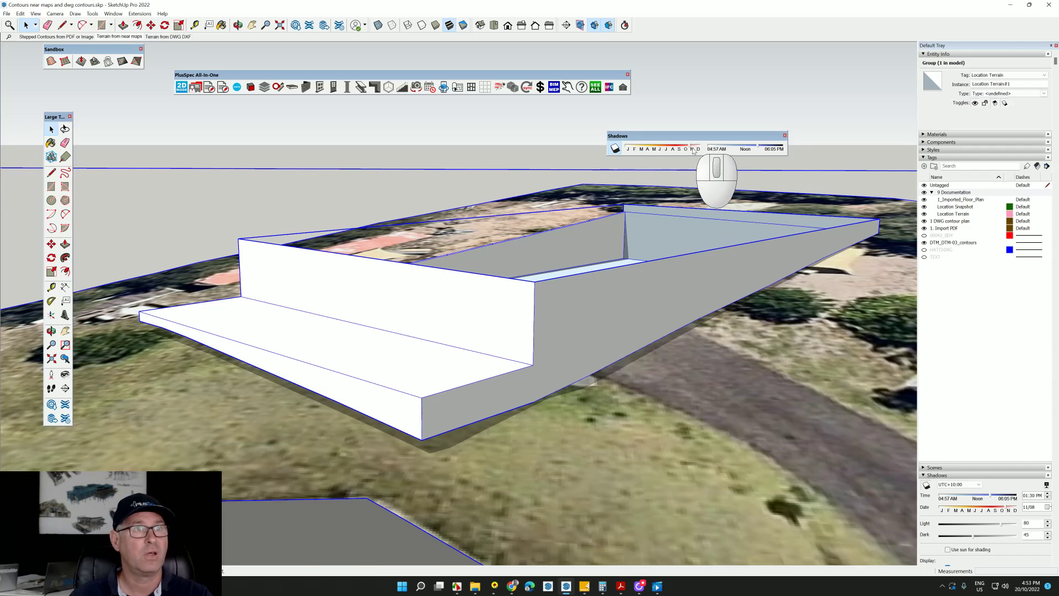
pyautogui.moveTo(689, 148); pyautogui.dragTo(672, 148)
pyautogui.moveTo(755, 148)
pyautogui.mouseDown()
pyautogui.moveTo(727, 148)
pyautogui.moveTo(742, 149)
pyautogui.mouseUp()
pyautogui.moveTo(686, 263); pyautogui.dragTo(692, 412, button='middle')
pyautogui.scroll(-5, 693, 412)
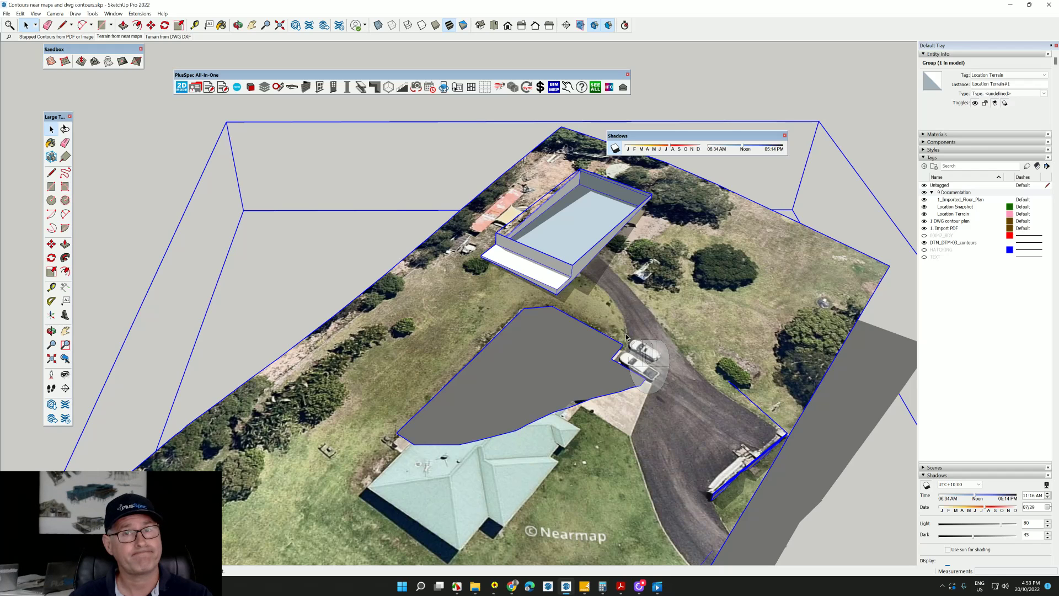
# Change the terrain model to the PlusSpec 2D top view, framing the whole aerial image.
pyautogui.moveTo(626, 337); pyautogui.dragTo(617, 294, button='middle')
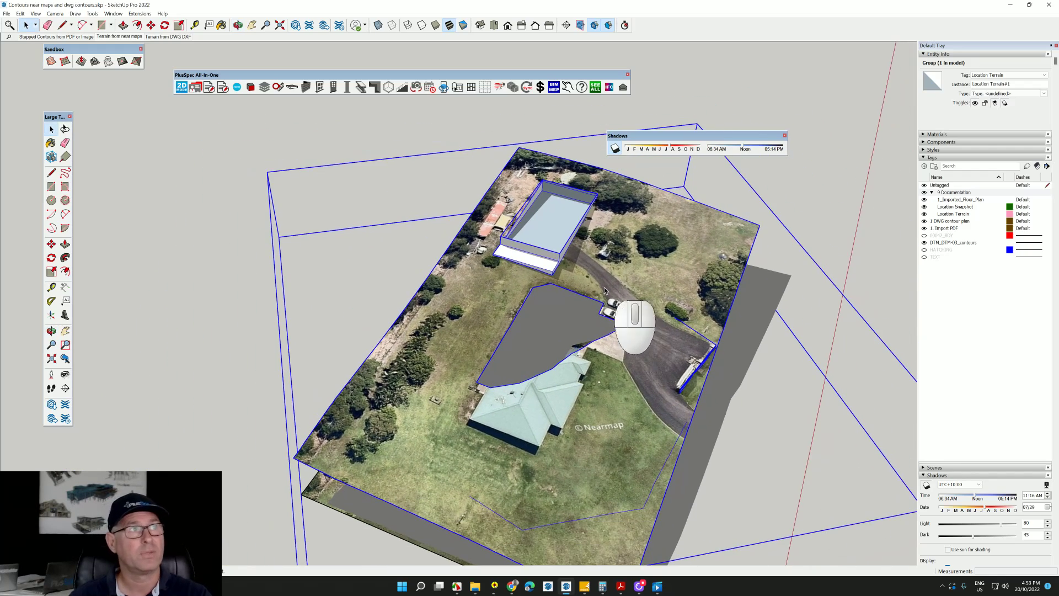
pyautogui.click(184, 88)
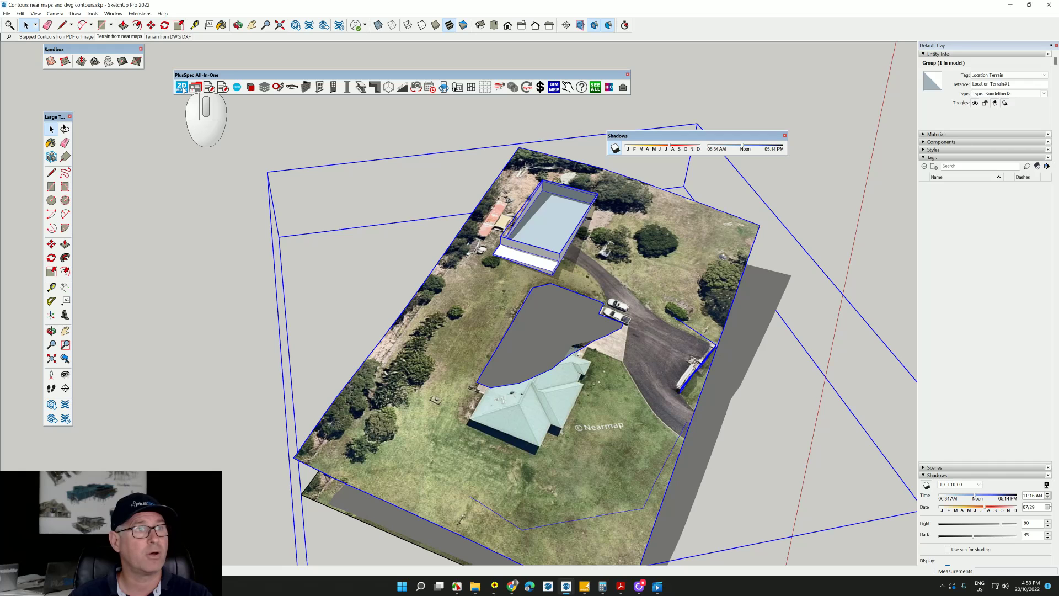
pyautogui.scroll(-4, 306, 298)
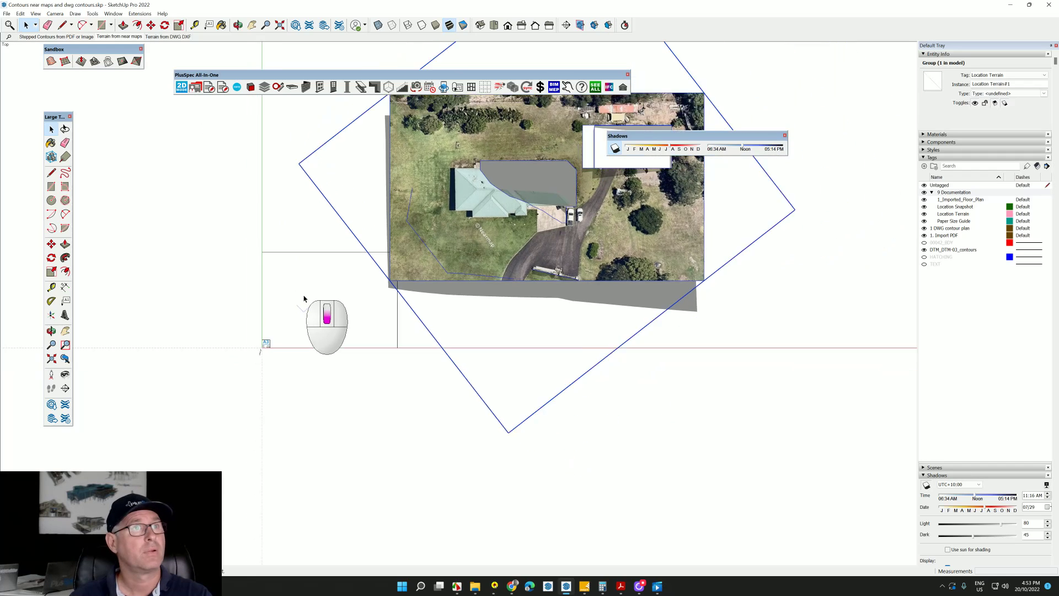
pyautogui.scroll(5, 436, 149)
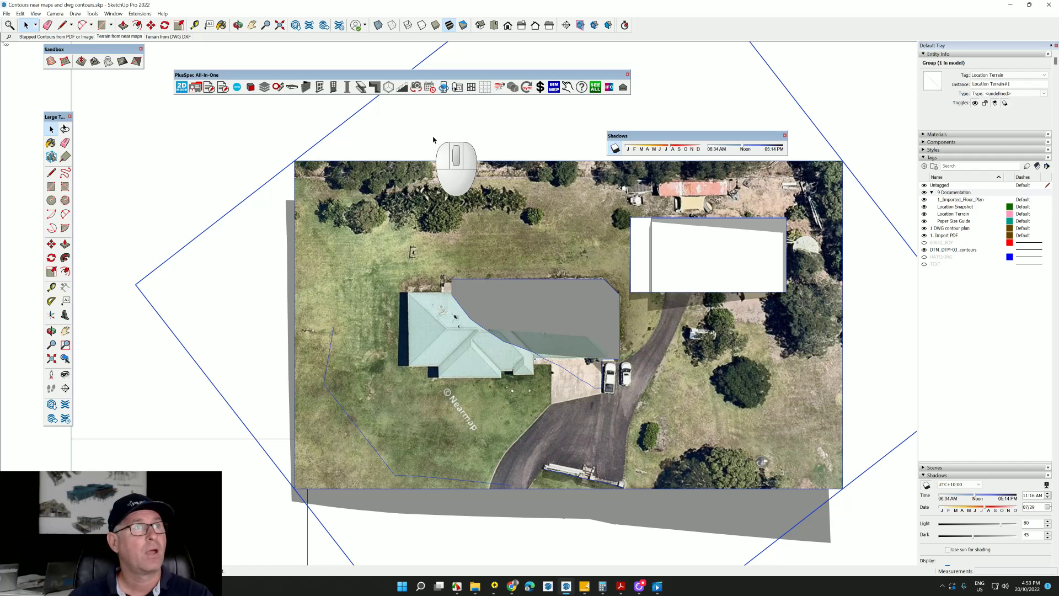
# Use the Scene Tool's North Tool without a map preset to rotate north beside the aerial image and redirect the shadows.
pyautogui.click(416, 91)
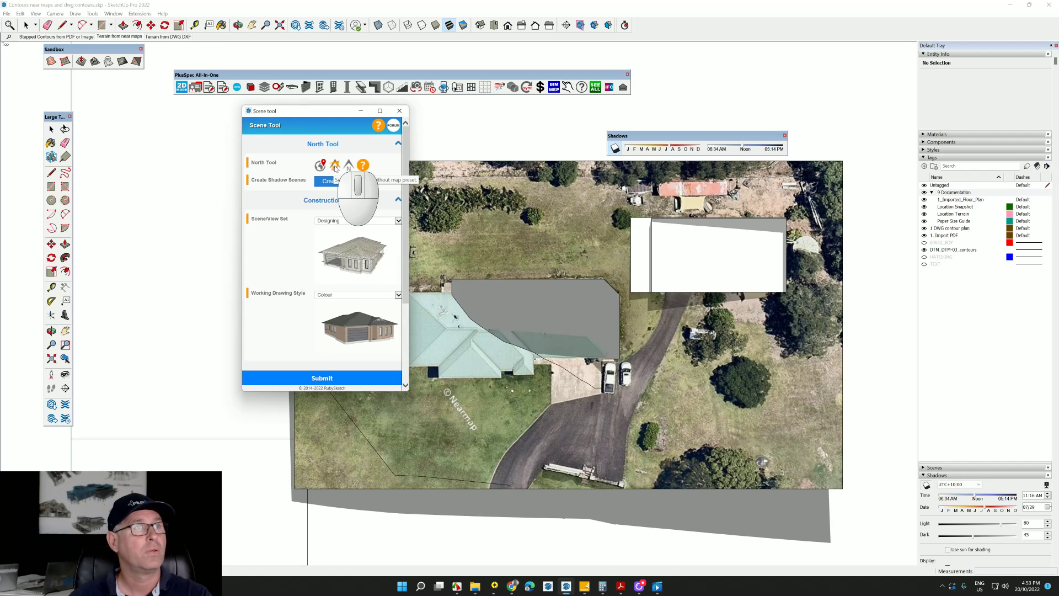
pyautogui.click(335, 166)
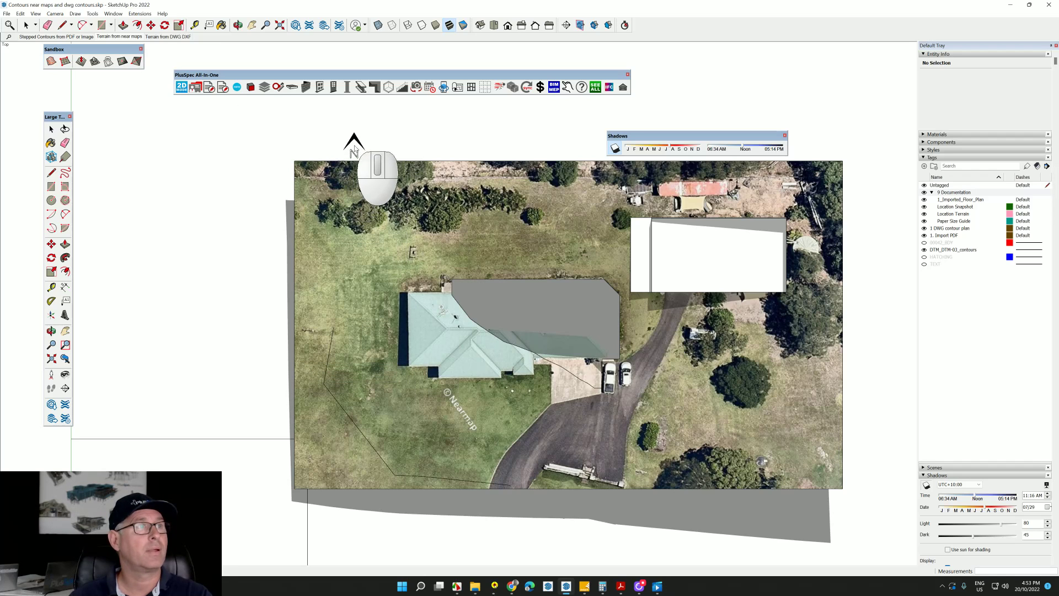
pyautogui.scroll(-2, 241, 176)
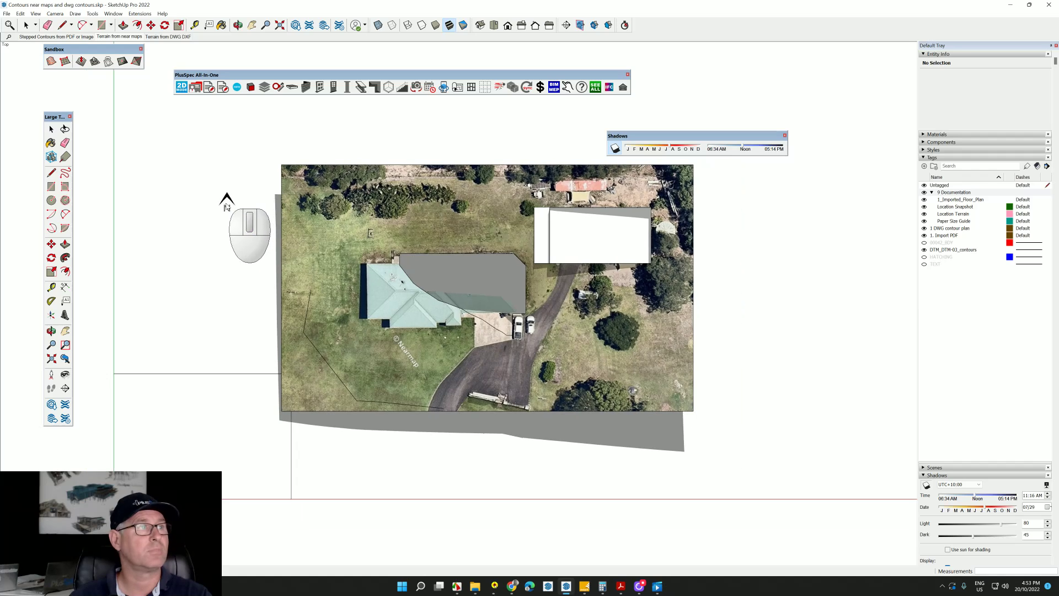
pyautogui.click(229, 157)
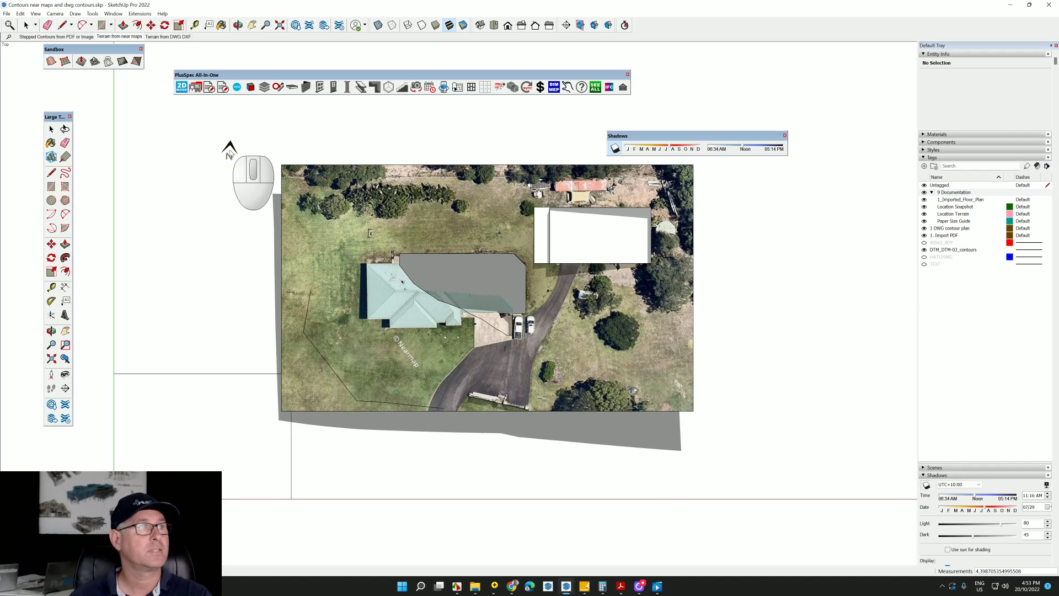
pyautogui.click(202, 194)
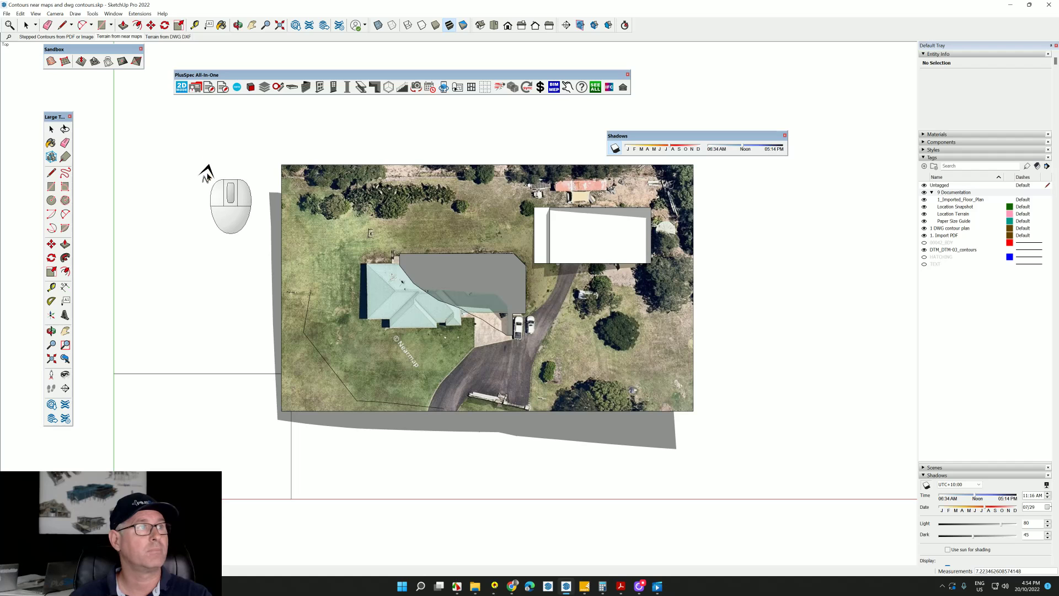
pyautogui.click(151, 150)
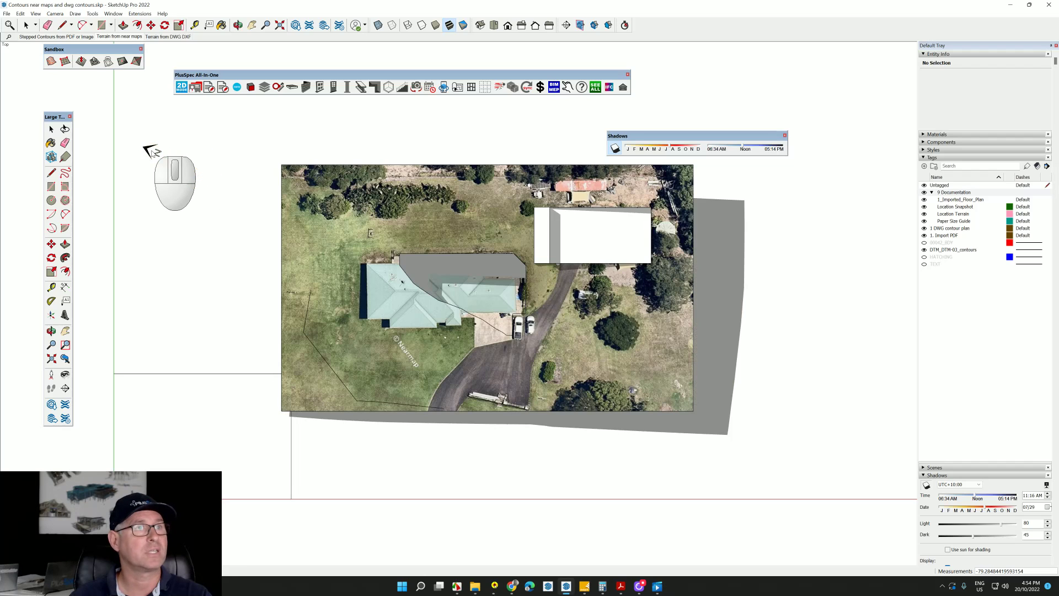
pyautogui.click(185, 195)
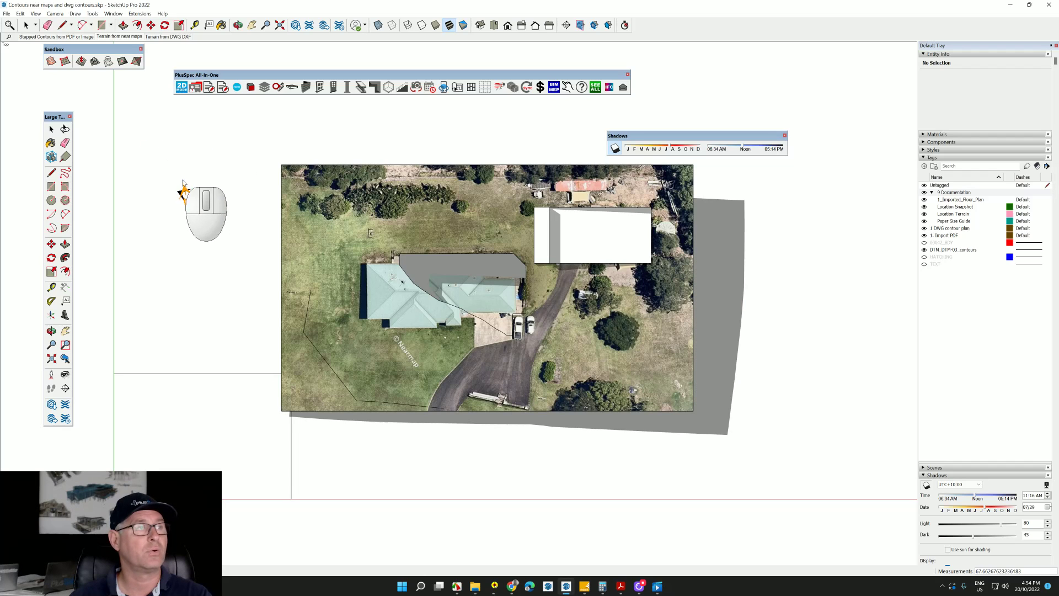
pyautogui.click(195, 146)
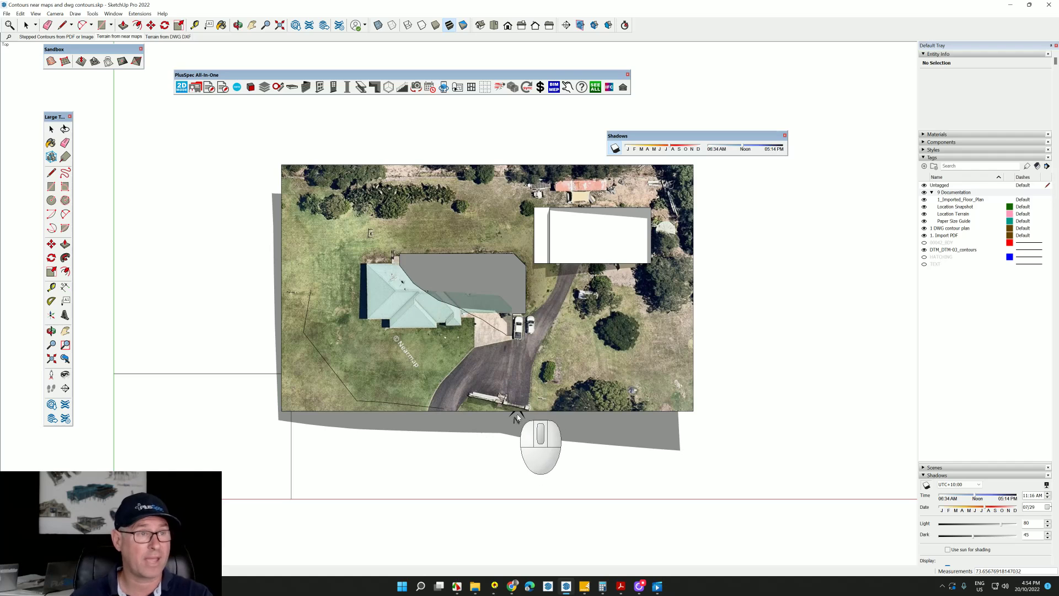
# Switch back to the SketchUp model "Design a 3D site from a 2D PDF DWG Site contour survey plan".
pyautogui.hotkey('alt', 'Tab')
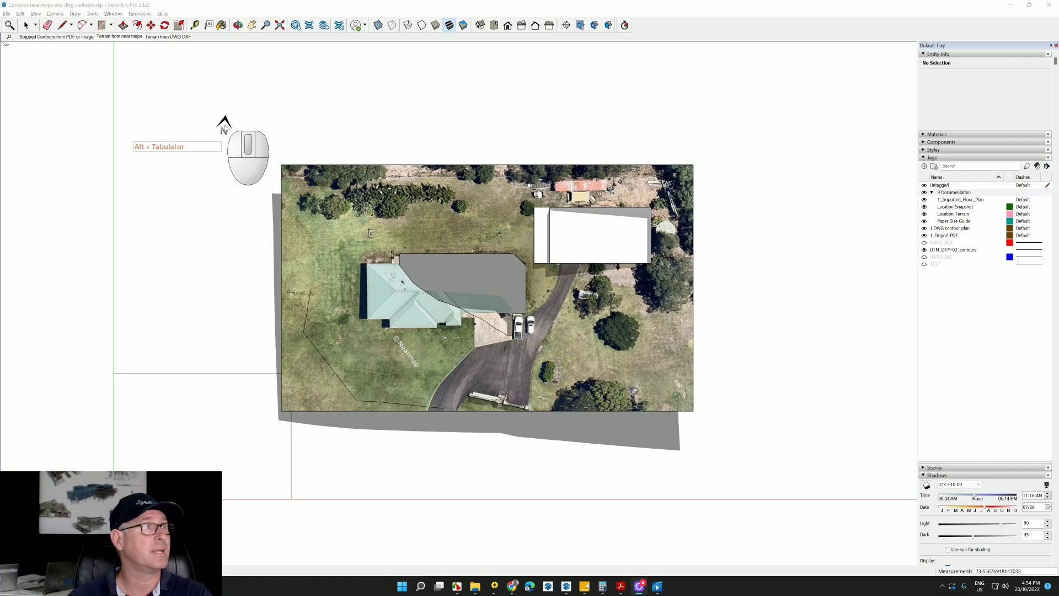
pyautogui.click(79, 39)
pyautogui.hotkey('alt', 'Tab')
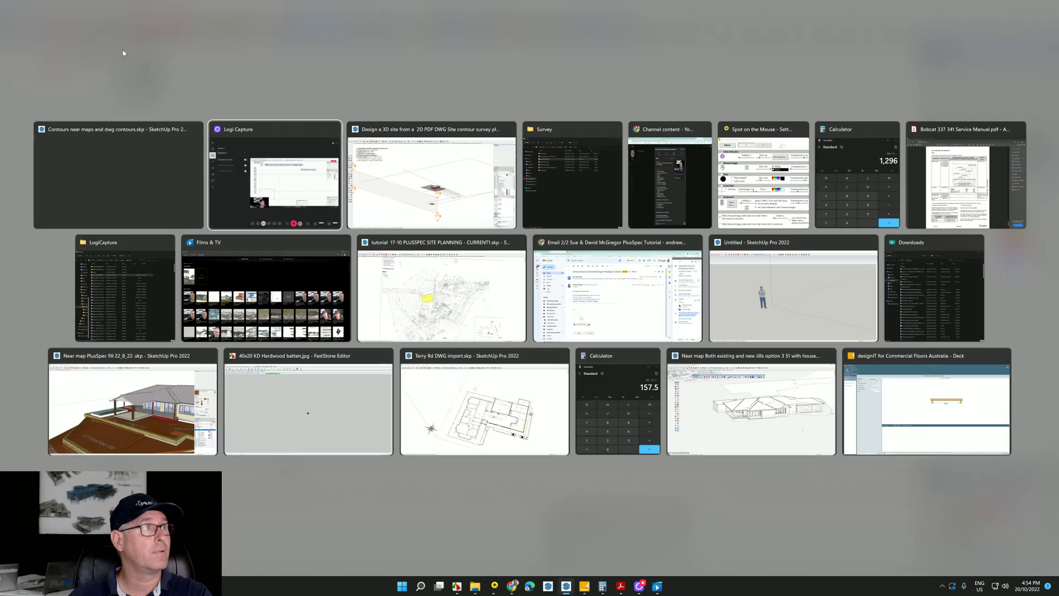
pyautogui.hotkey('alt', 'Tab')
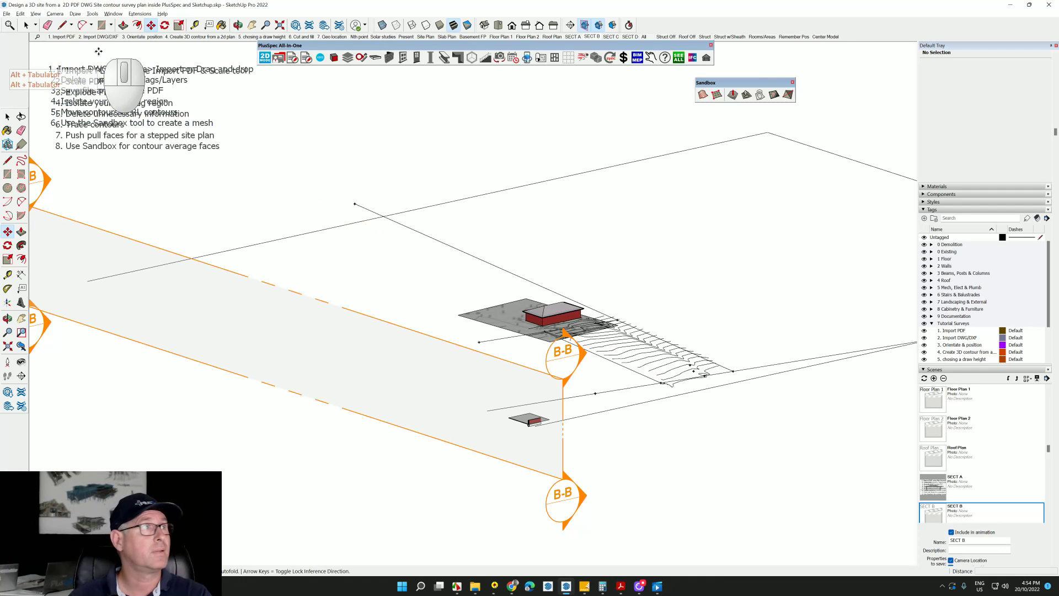
# Show the "1. Import PDF" scene and use the Scene Tool's North Tool to align north with the survey plan's right boundary.
pyautogui.click(65, 37)
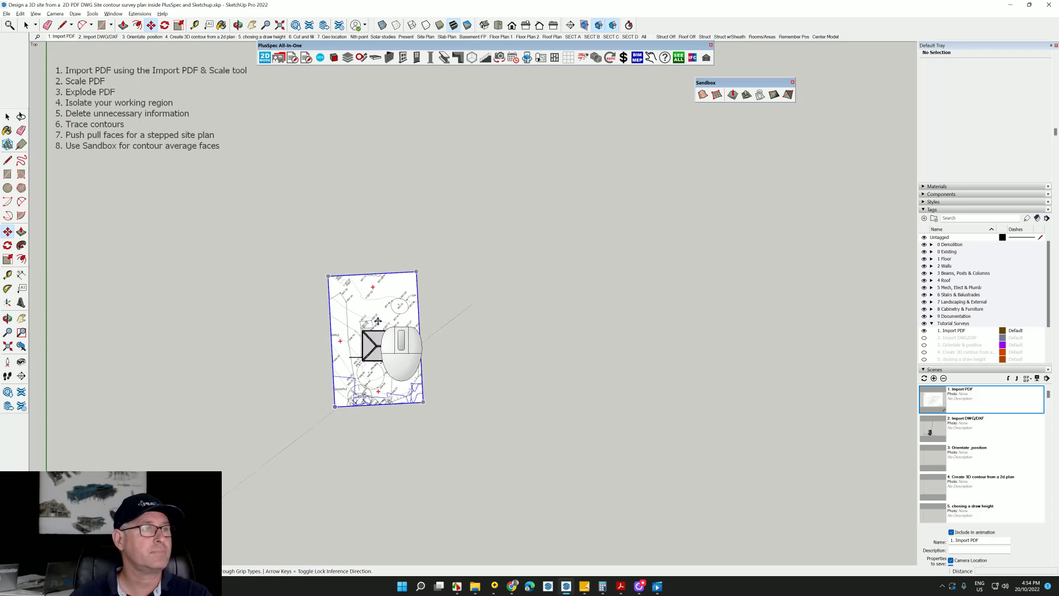
pyautogui.scroll(4, 378, 327)
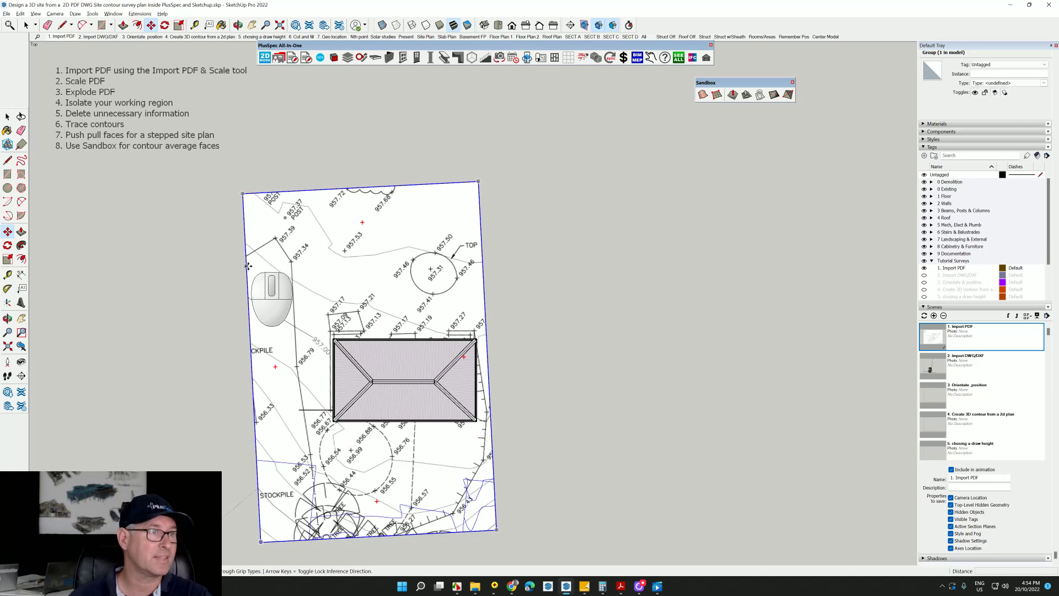
pyautogui.click(500, 58)
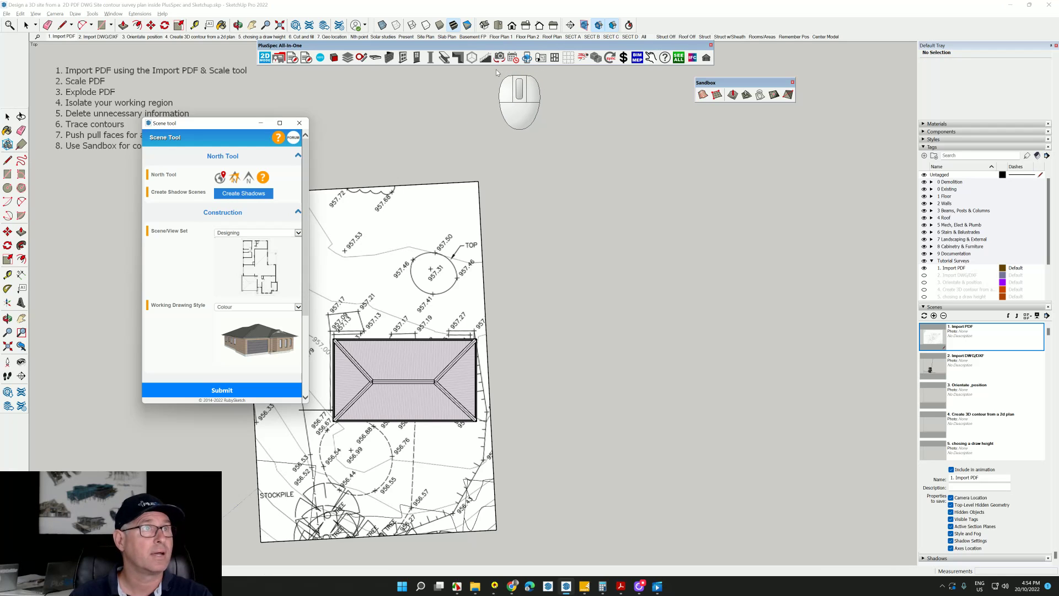
pyautogui.click(234, 179)
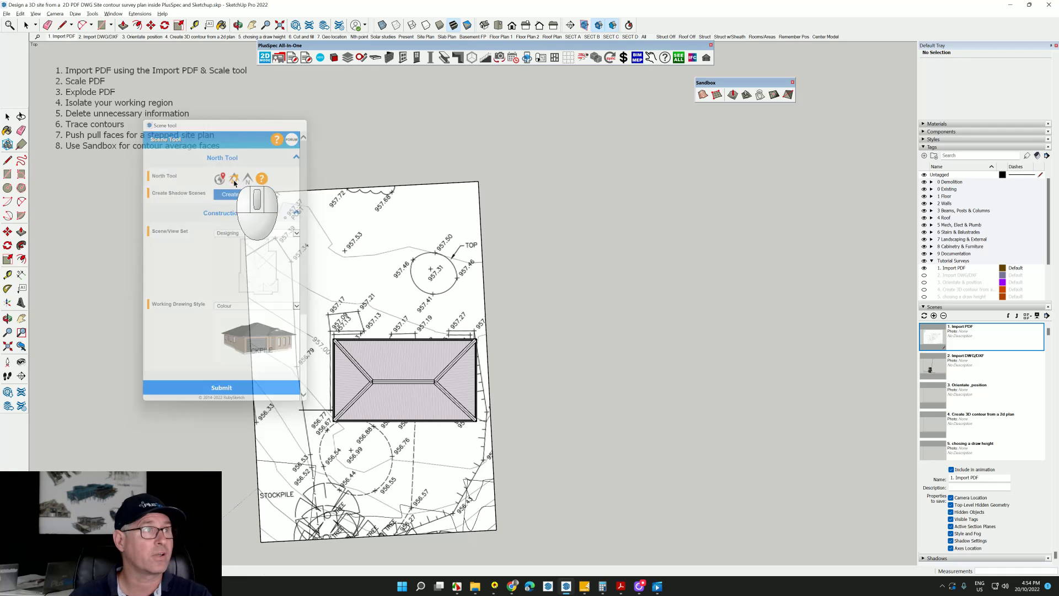
pyautogui.click(497, 531)
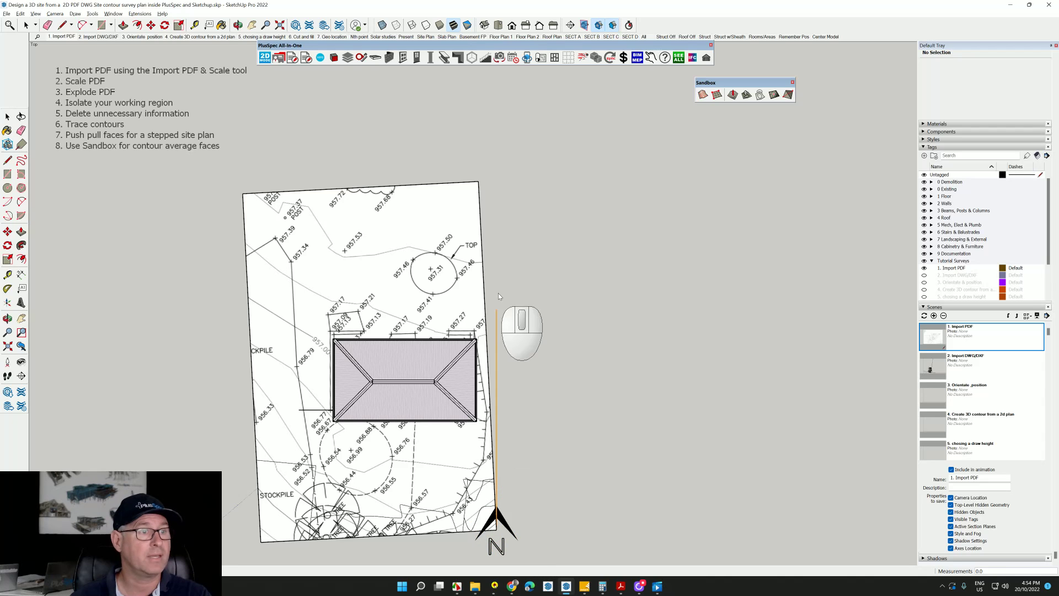
pyautogui.click(480, 182)
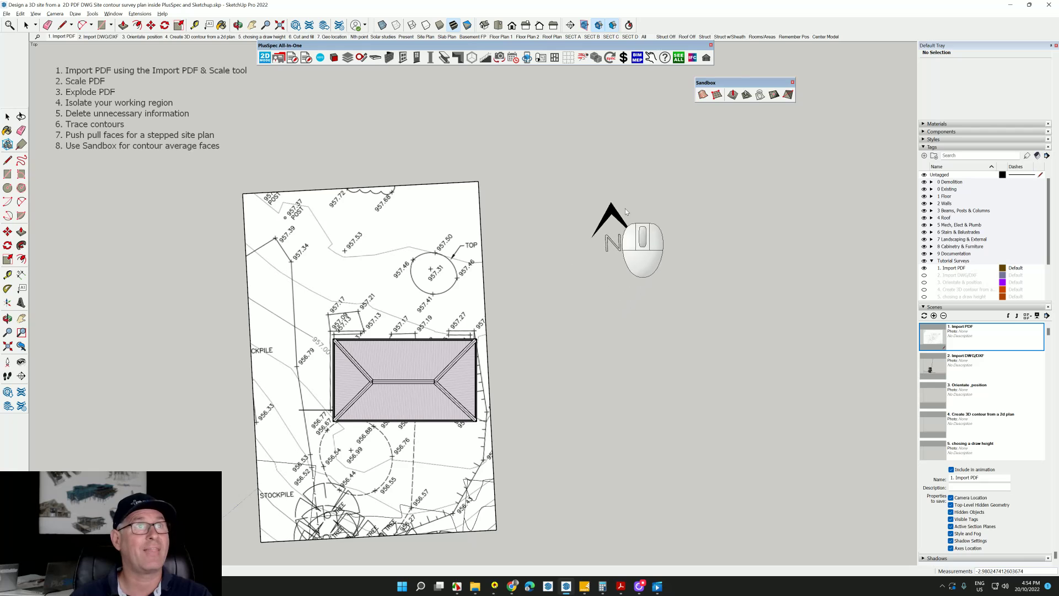
# Display the Shadows toolbar and turn on shadows for the building on the survey plan.
pyautogui.rightClick(691, 27)
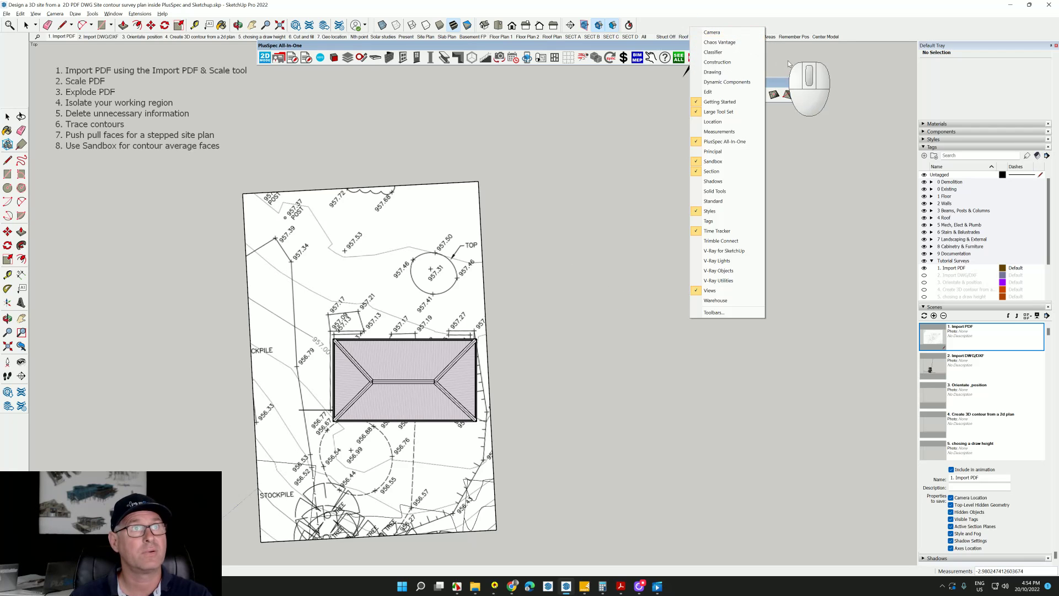
pyautogui.click(713, 181)
pyautogui.click(616, 104)
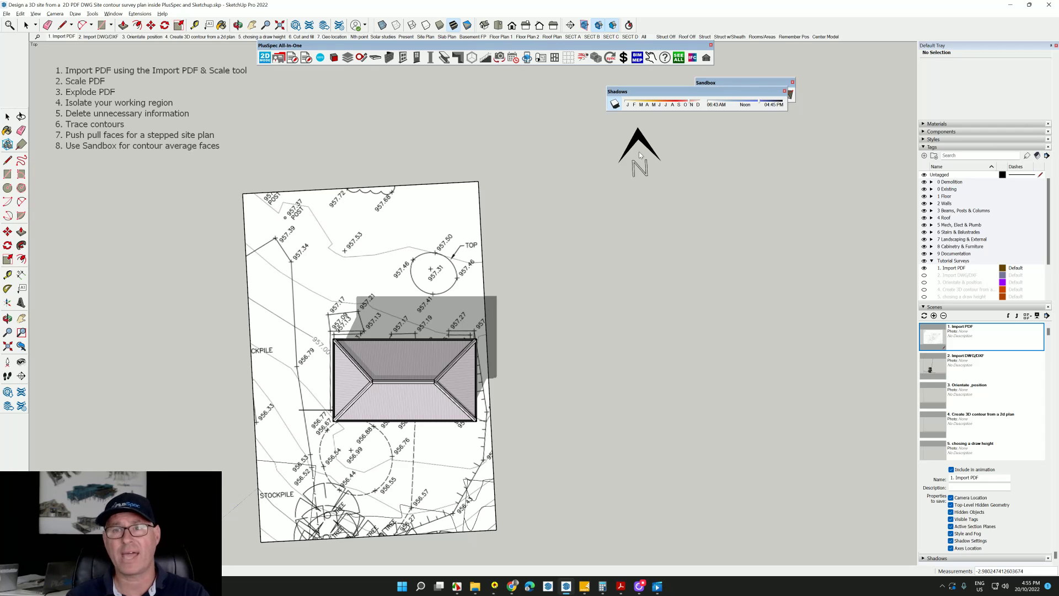
# Open the geo-location settings in Model Info and view the Add Location map without importing a region.
pyautogui.moveTo(638, 152); pyautogui.dragTo(124, 15)
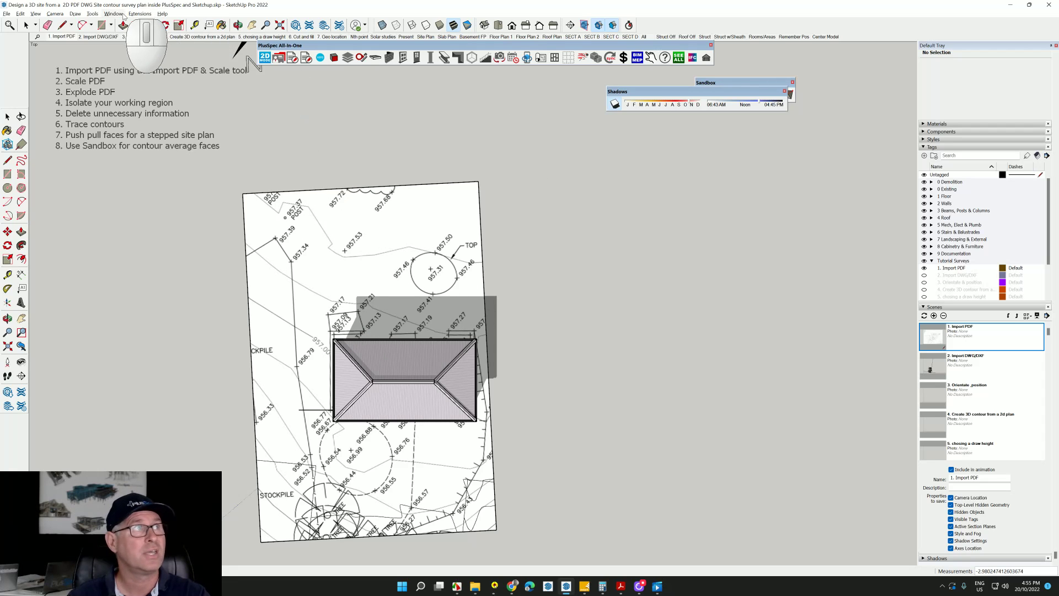
pyautogui.click(113, 14)
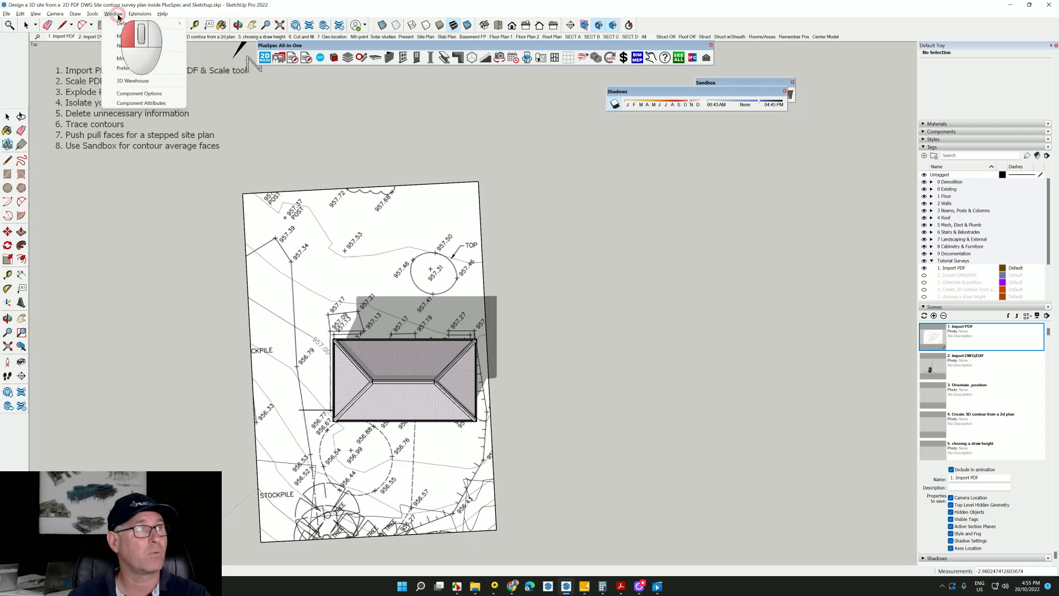
pyautogui.click(139, 59)
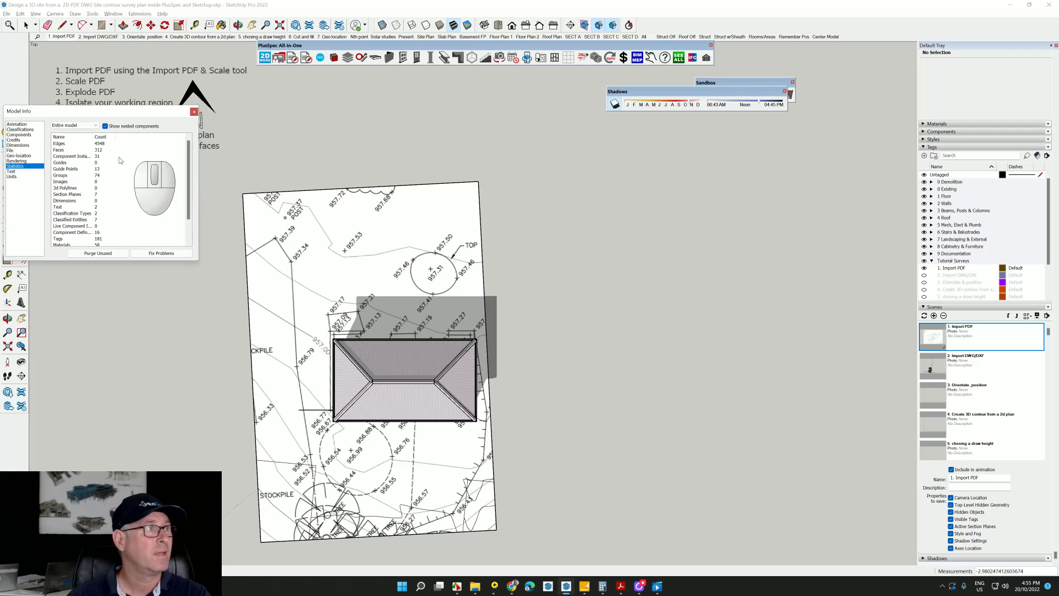
pyautogui.click(22, 157)
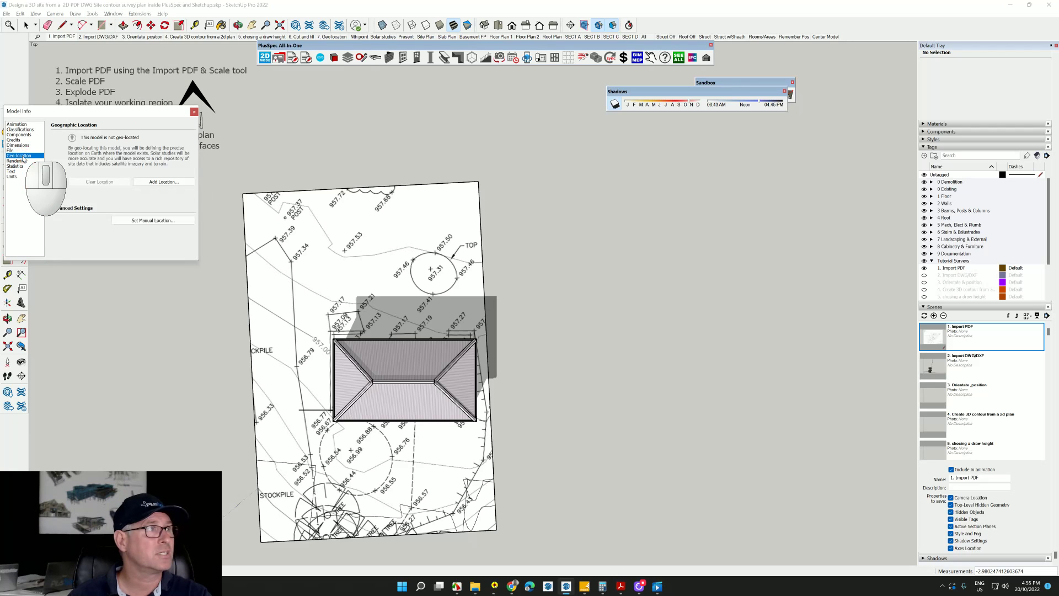
pyautogui.click(164, 182)
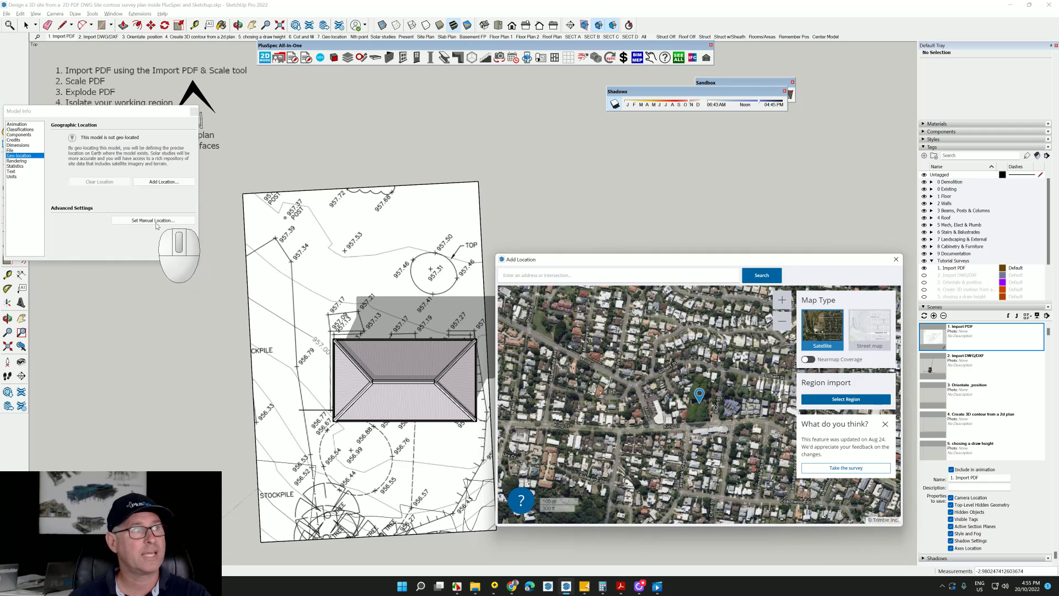
pyautogui.click(896, 260)
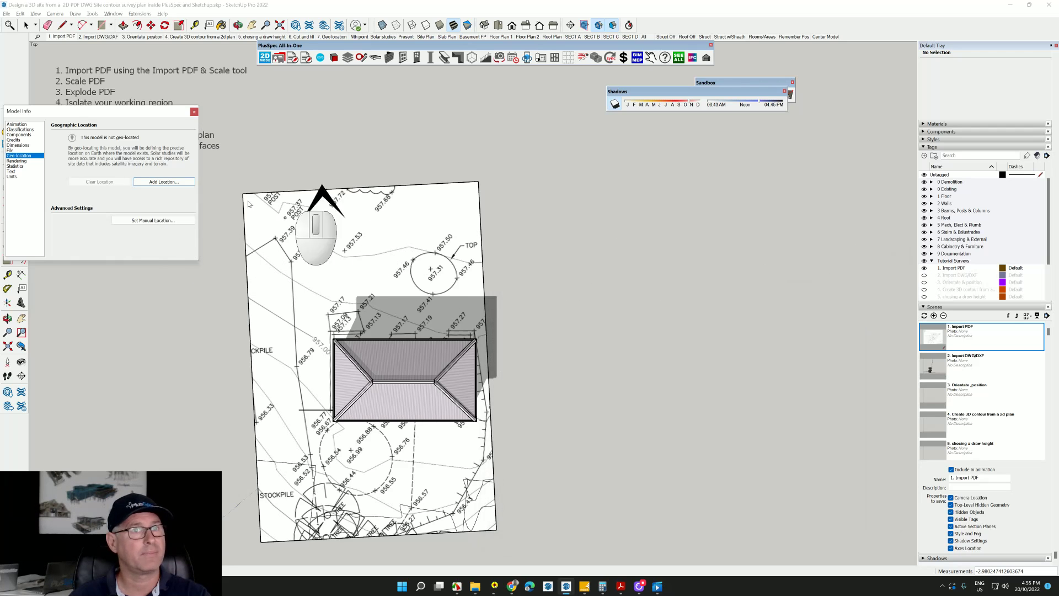
# Review the country, location, latitude and longitude fields for a manual geo-location, then cancel without entering values.
pyautogui.click(153, 221)
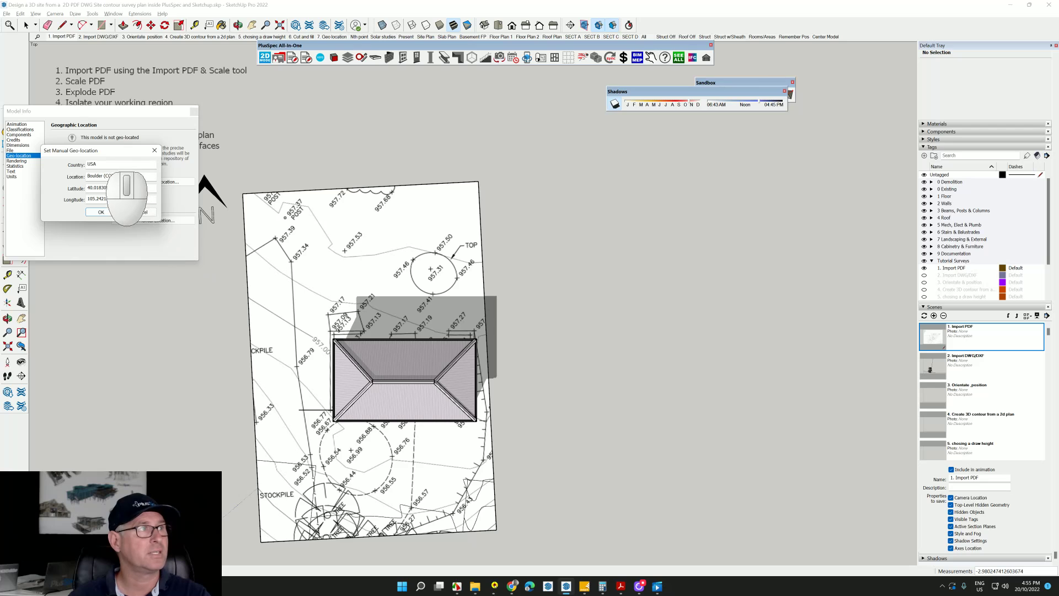
pyautogui.doubleClick(93, 165)
pyautogui.press('Tab')
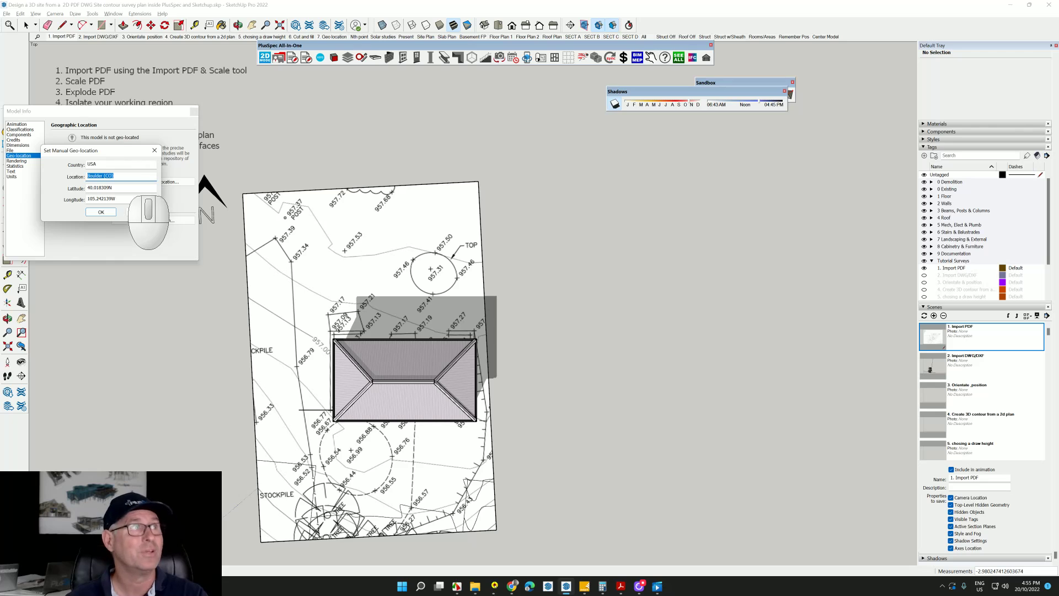
pyautogui.doubleClick(98, 199)
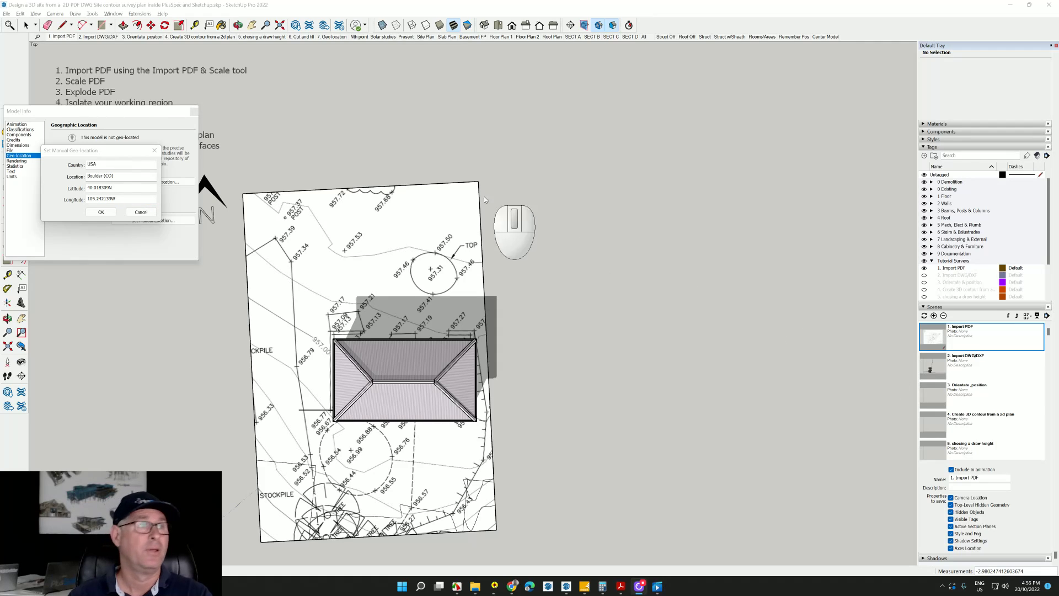
pyautogui.click(458, 171)
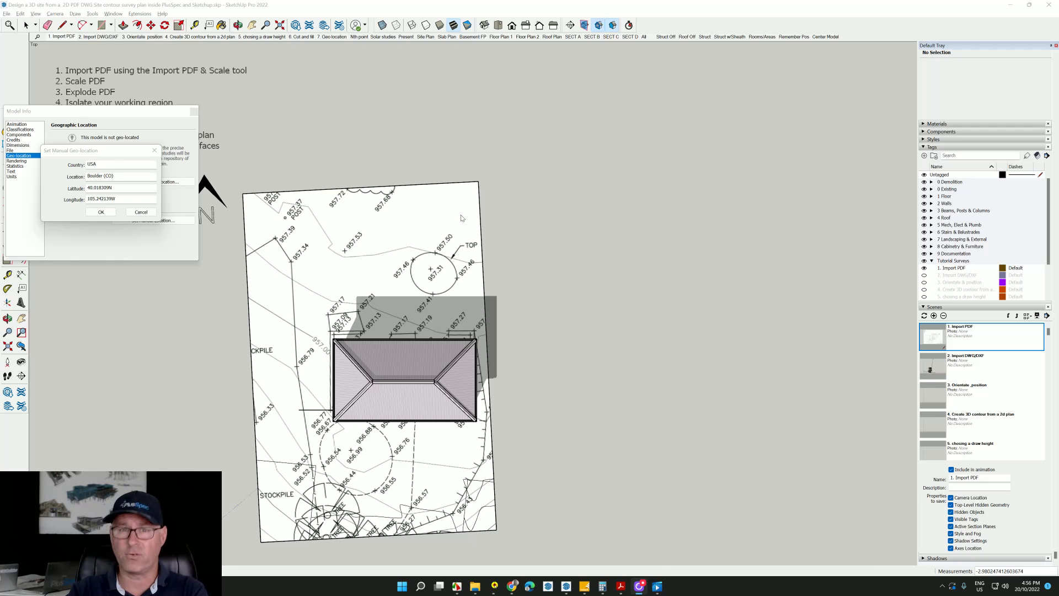
pyautogui.moveTo(404, 295)
pyautogui.mouseDown(button='middle')
pyautogui.moveTo(350, 181)
pyautogui.moveTo(347, 149)
pyautogui.moveTo(361, 178)
pyautogui.mouseUp(button='middle')
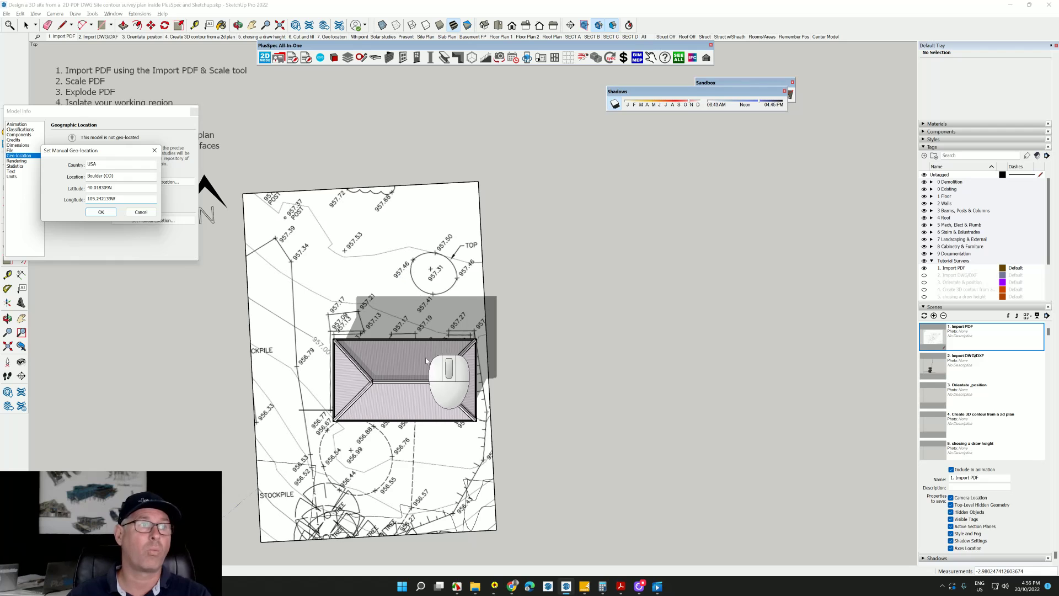
pyautogui.moveTo(413, 417)
pyautogui.mouseDown(button='middle')
pyautogui.moveTo(459, 403)
pyautogui.moveTo(286, 279)
pyautogui.moveTo(446, 331)
pyautogui.moveTo(450, 385)
pyautogui.moveTo(435, 218)
pyautogui.mouseUp(button='middle')
pyautogui.click(141, 212)
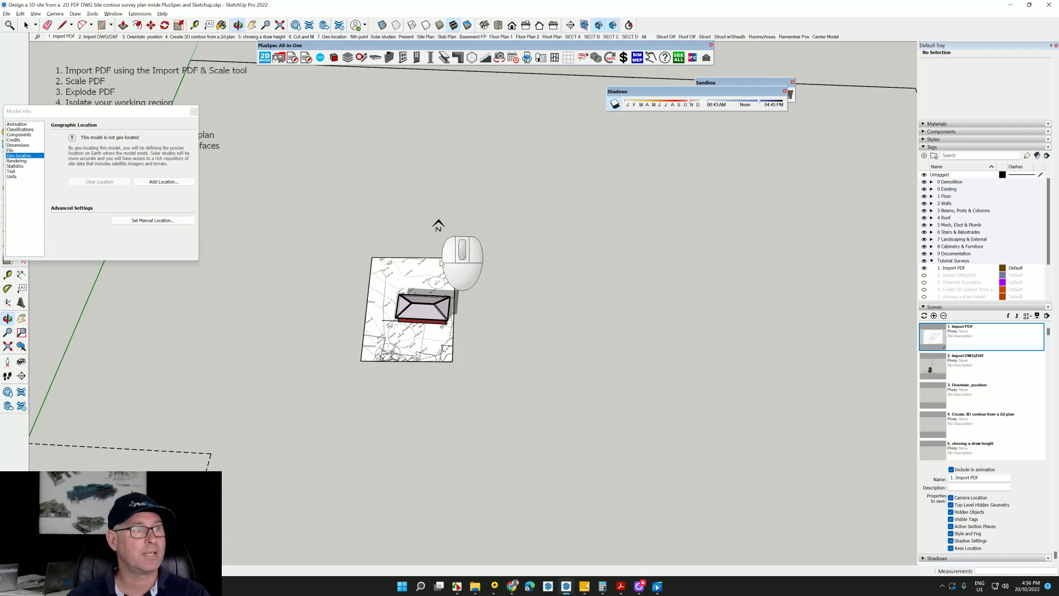
# Examine the building and survey plan from several angles, including their position relative to the model origin.
pyautogui.moveTo(410, 321)
pyautogui.mouseDown(button='middle')
pyautogui.moveTo(397, 244)
pyautogui.moveTo(577, 202)
pyautogui.mouseUp(button='middle')
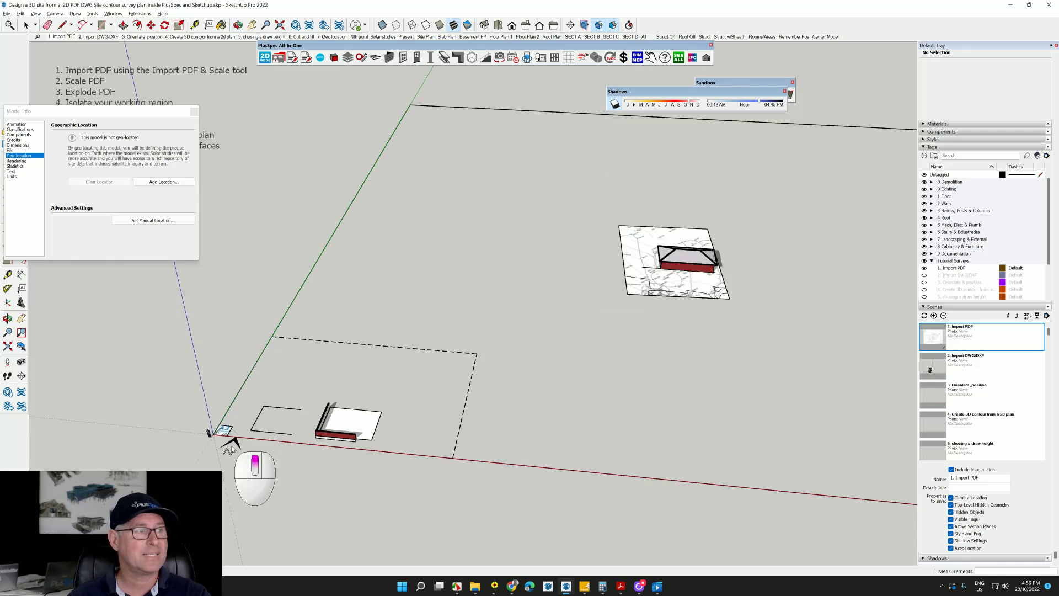
pyautogui.scroll(8, 226, 438)
pyautogui.scroll(-5, 213, 432)
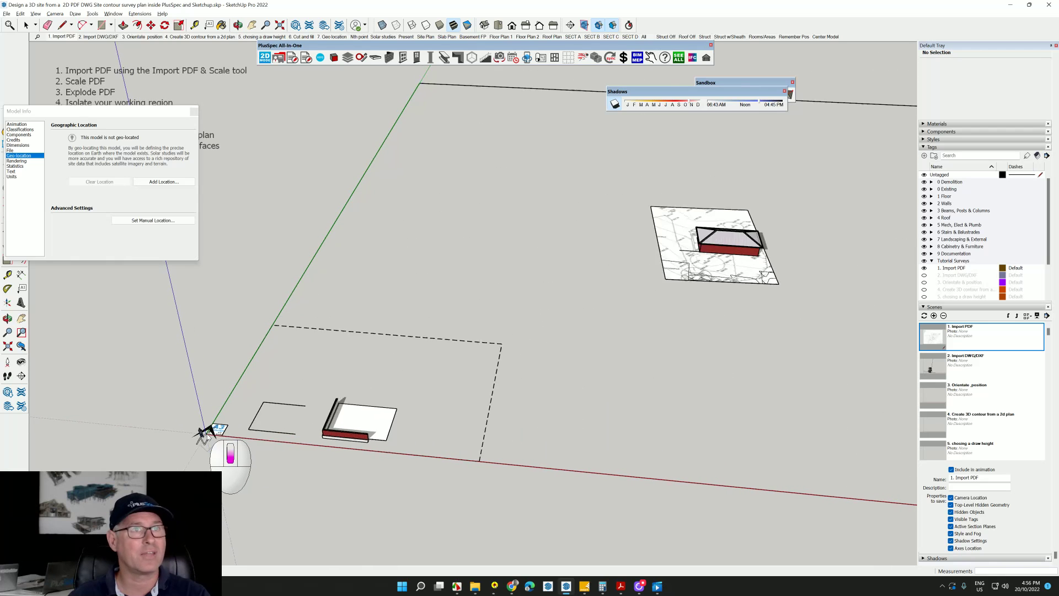
pyautogui.scroll(6, 639, 331)
pyautogui.moveTo(622, 315)
pyautogui.mouseDown(button='middle')
pyautogui.moveTo(422, 149)
pyautogui.moveTo(426, 179)
pyautogui.moveTo(522, 334)
pyautogui.mouseUp(button='middle')
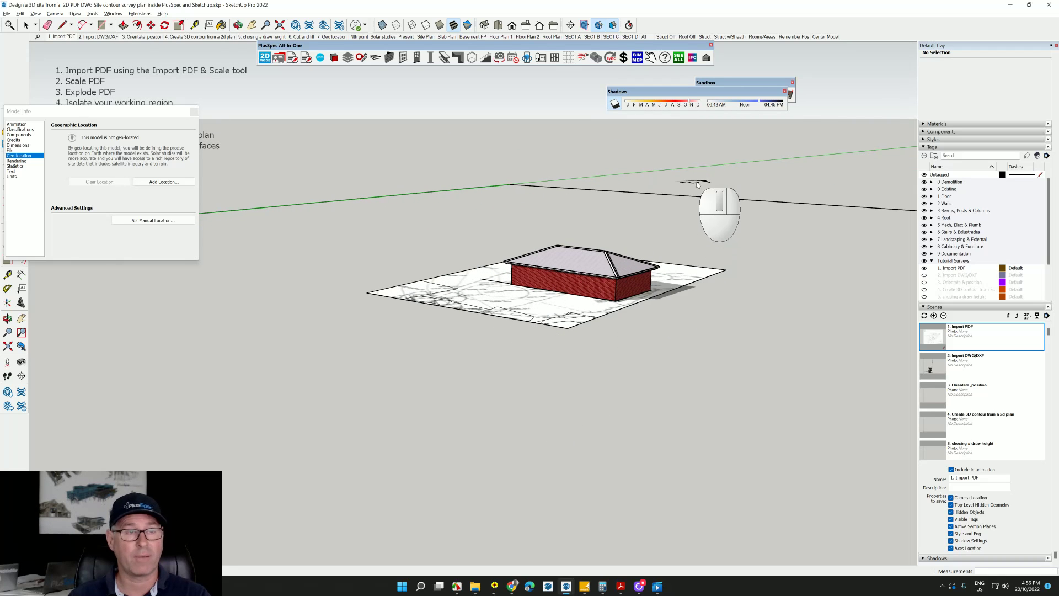
pyautogui.scroll(8, 614, 319)
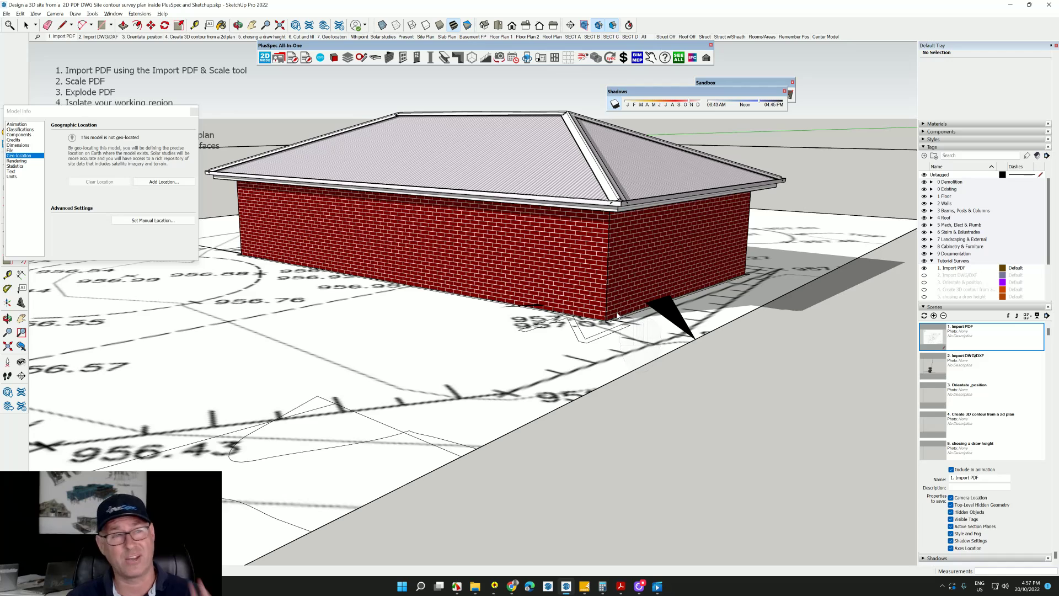
pyautogui.scroll(-6, 618, 315)
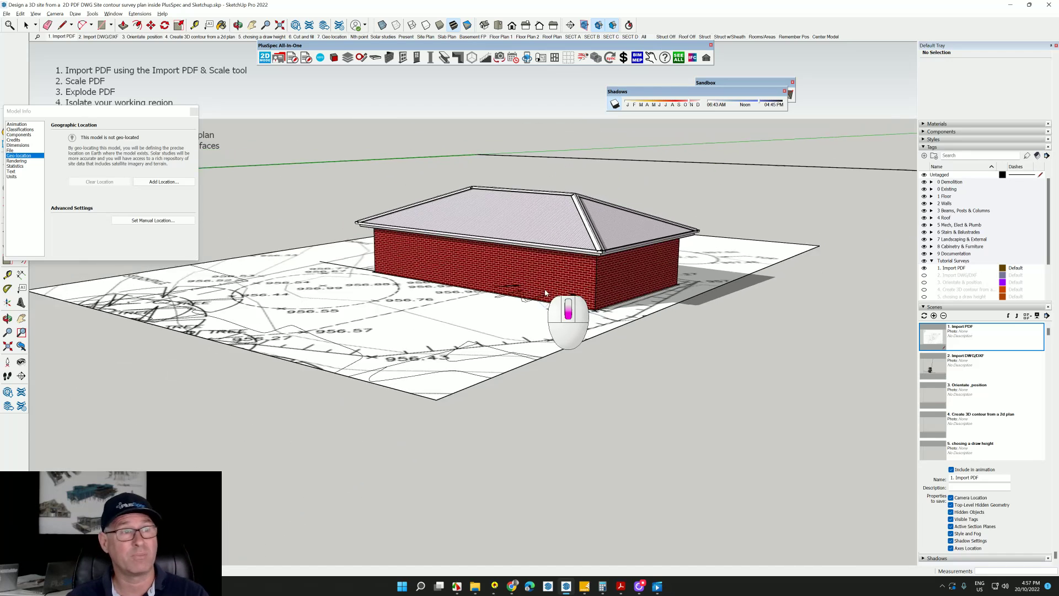
pyautogui.moveTo(544, 287); pyautogui.dragTo(551, 264, button='middle')
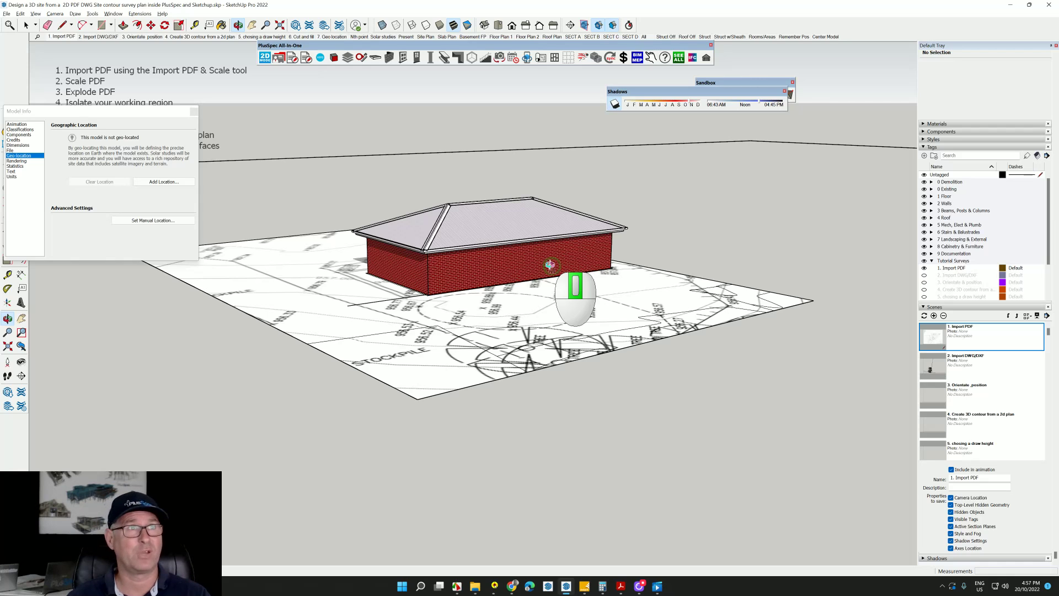
pyautogui.moveTo(550, 265); pyautogui.dragTo(552, 270, button='middle')
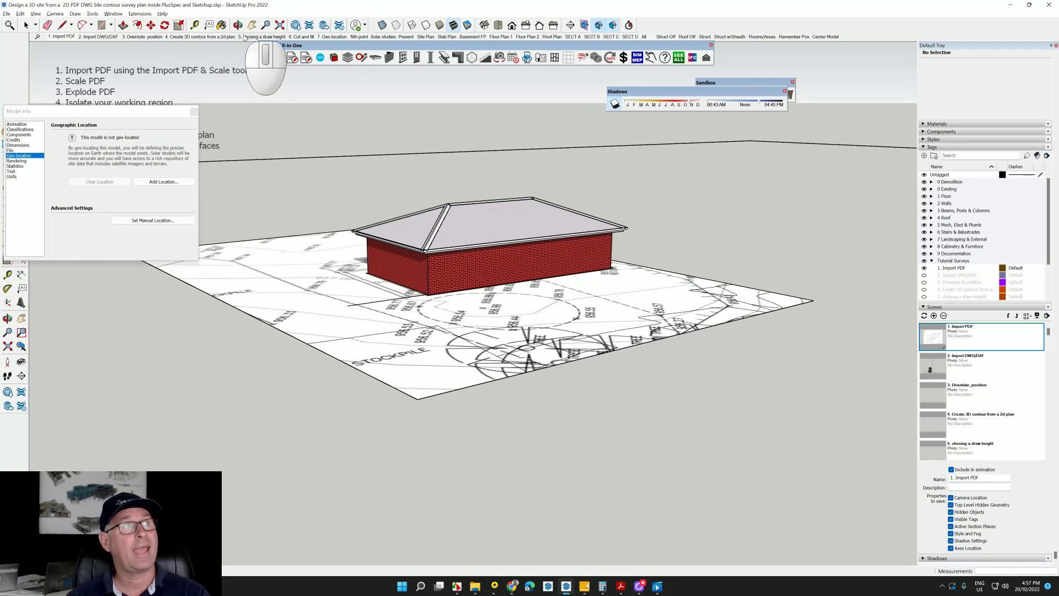
pyautogui.moveTo(550, 308); pyautogui.dragTo(508, 351, button='middle')
# Select the survey plan group and create a new tag named "1 survey".
pyautogui.click(507, 351)
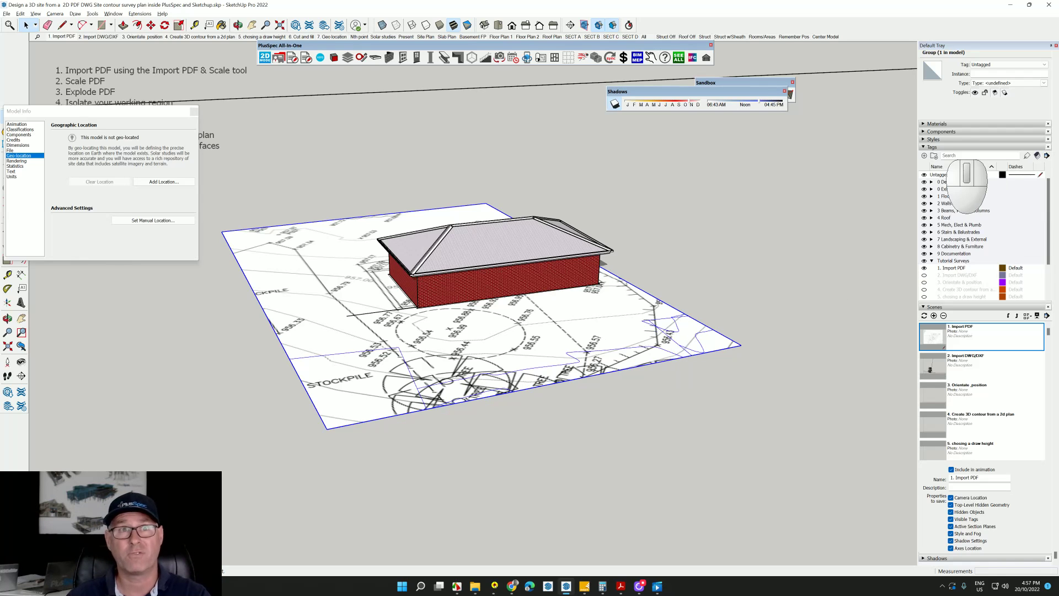
pyautogui.click(925, 156)
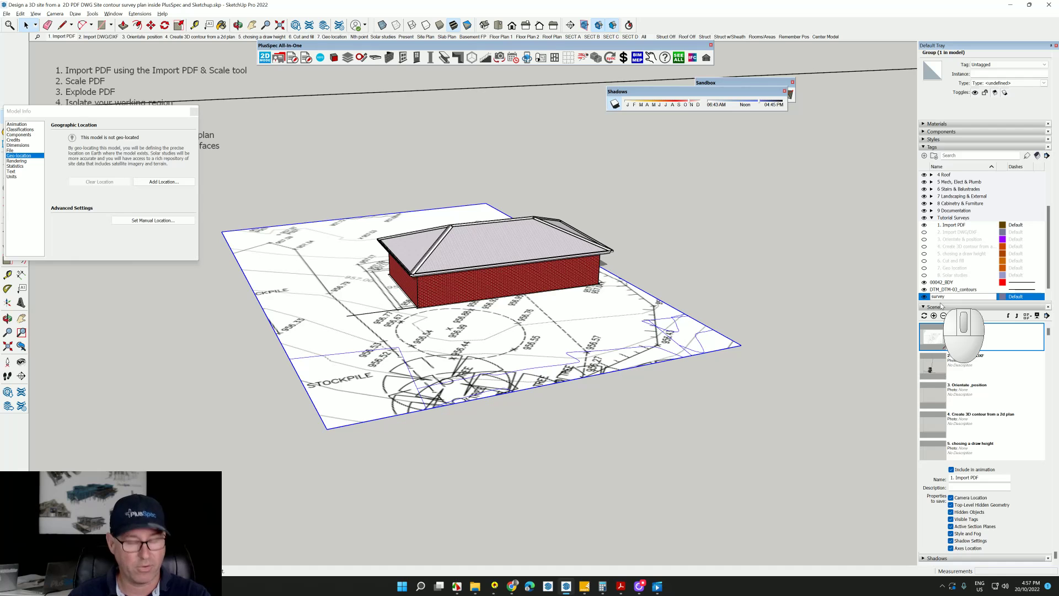
pyautogui.click(873, 307)
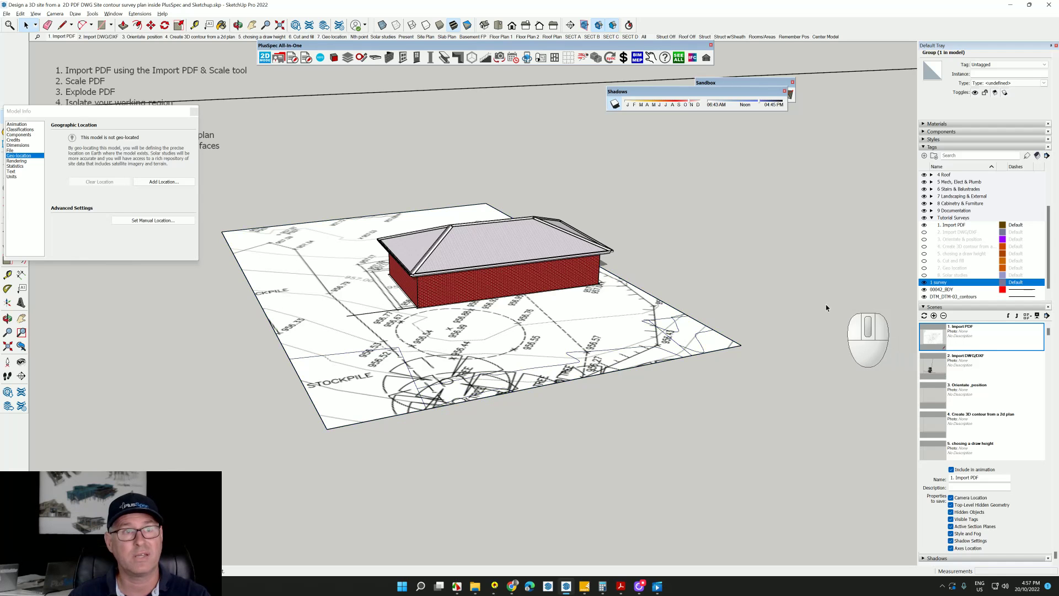
# Assign the survey plan group to the "1 survey" tag.
pyautogui.click(609, 329)
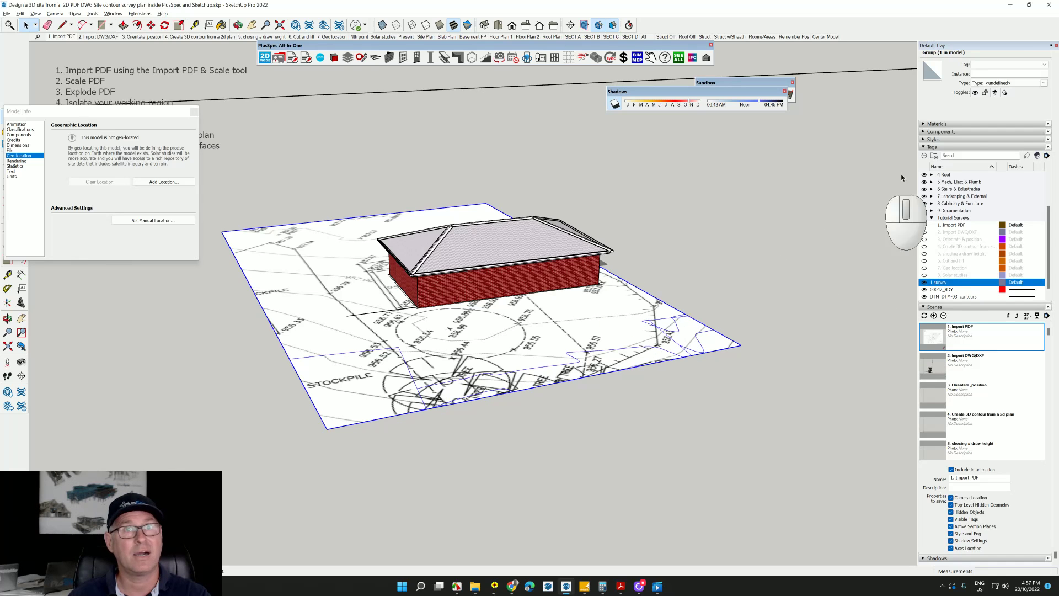
pyautogui.click(1044, 65)
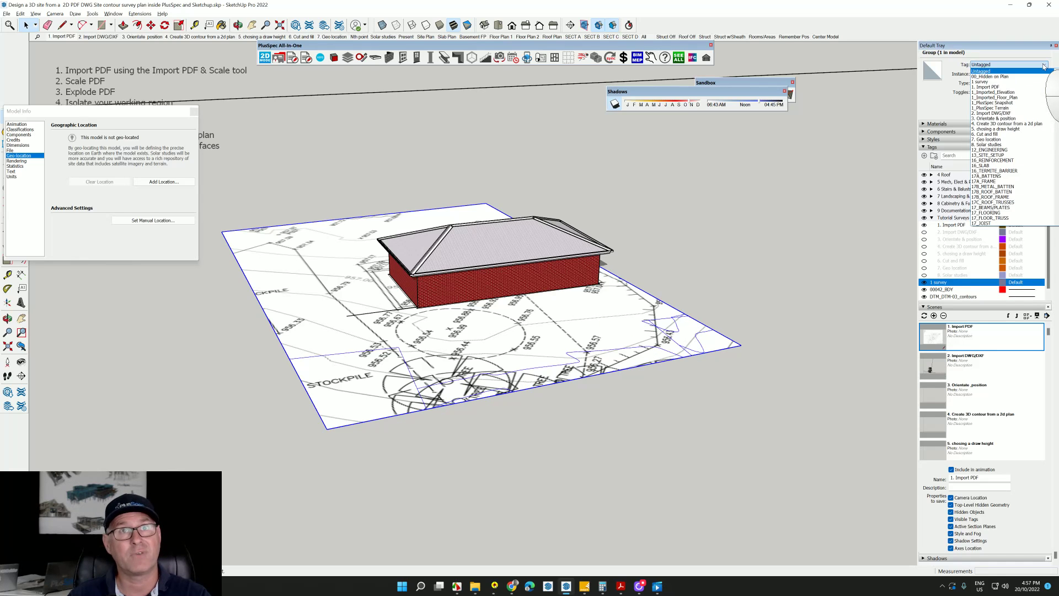
pyautogui.click(993, 82)
pyautogui.click(806, 253)
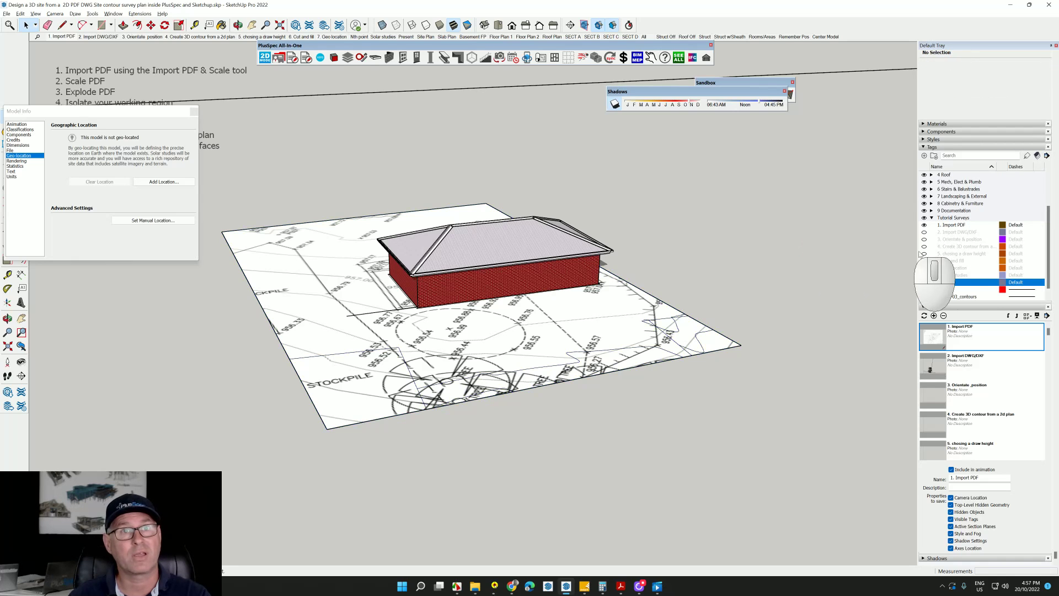
# Filter the tag list by "1" to find the survey tag.
pyautogui.scroll(3, 960, 260)
pyautogui.scroll(-1, 956, 258)
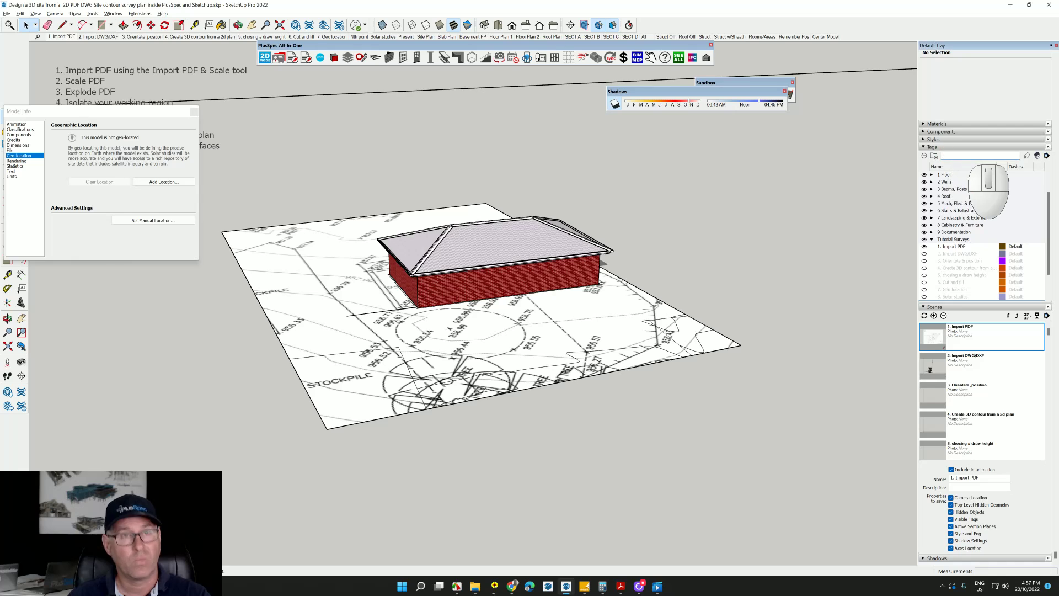
pyautogui.write('1')
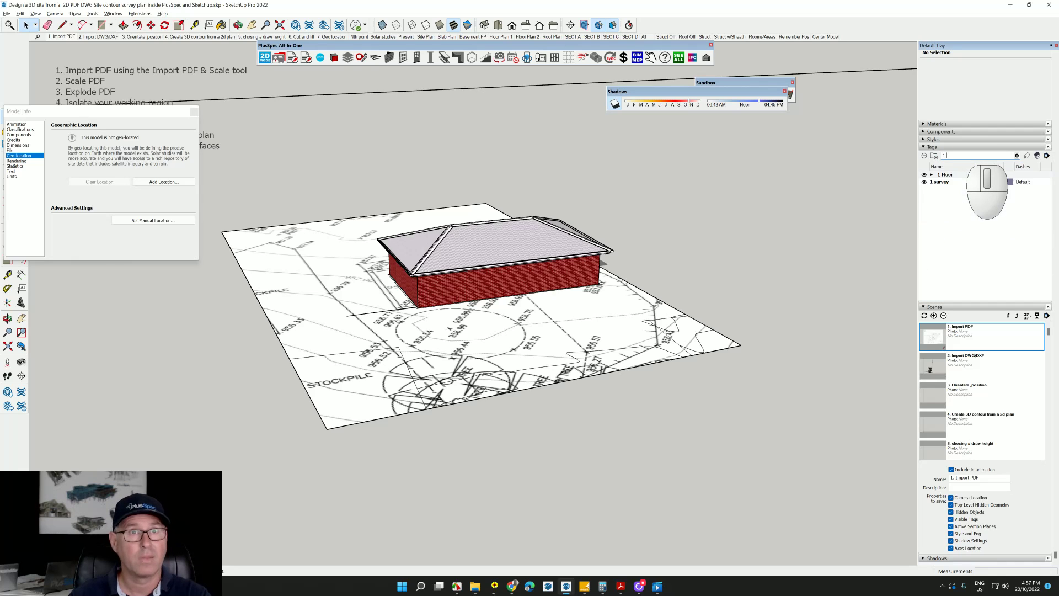
# Toggle the visibility of the "1 survey" tag off and on to check that it controls the survey plan.
pyautogui.click(924, 183)
pyautogui.click(925, 183)
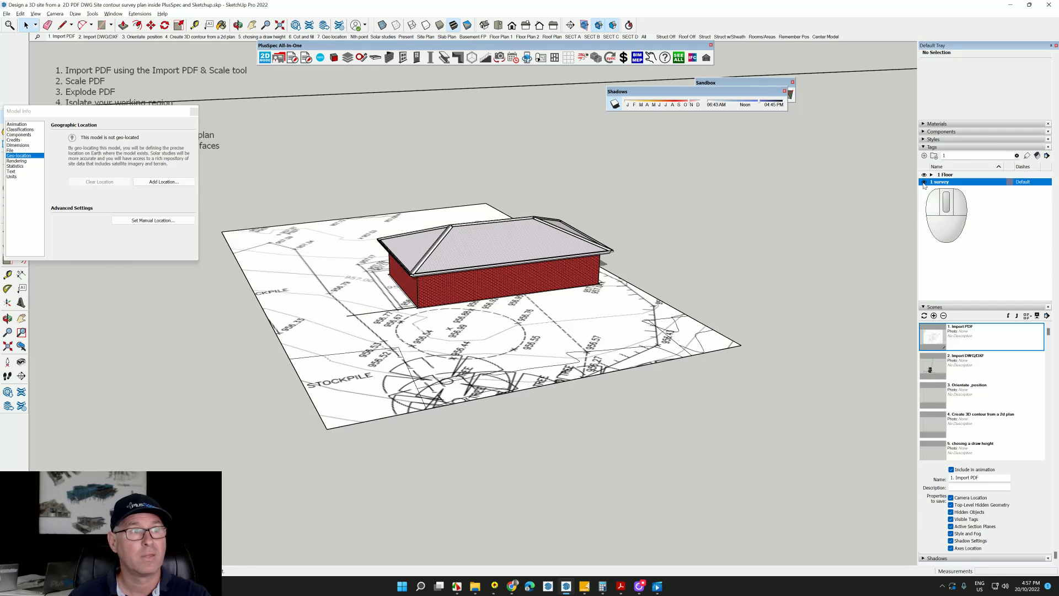
pyautogui.click(924, 183)
pyautogui.click(925, 183)
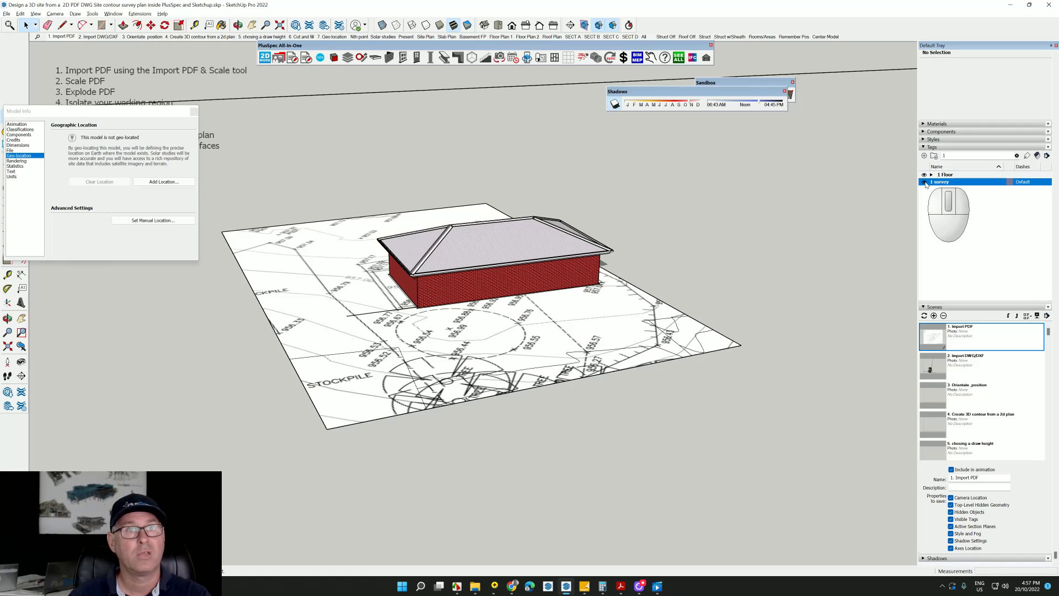
pyautogui.click(925, 183)
pyautogui.click(925, 182)
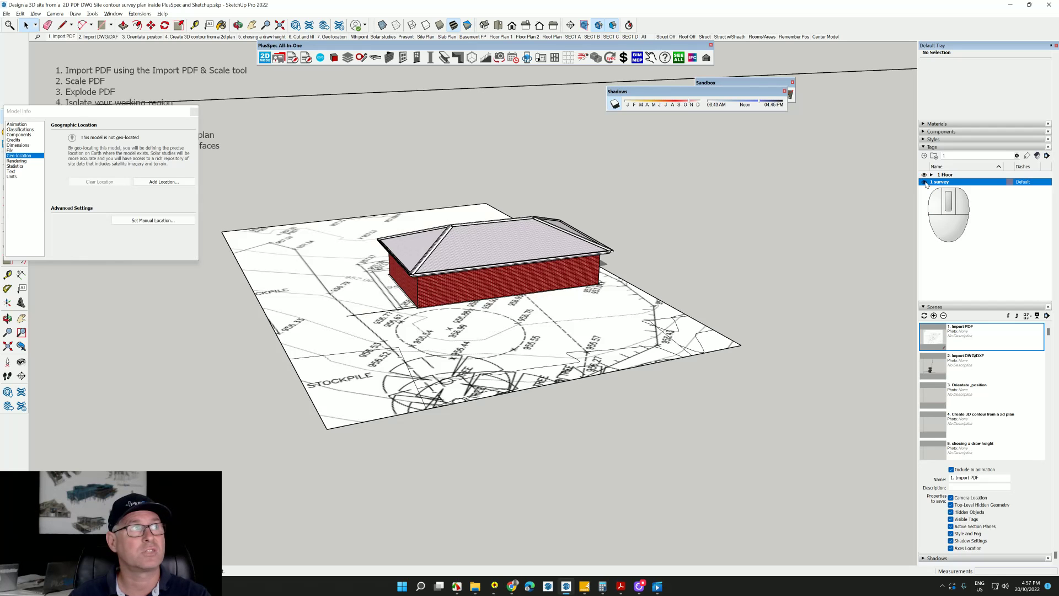
# Recall the "1. Import PDF" scene, hide the "1 survey" tag, and update the scene to store that visibility.
pyautogui.click(69, 37)
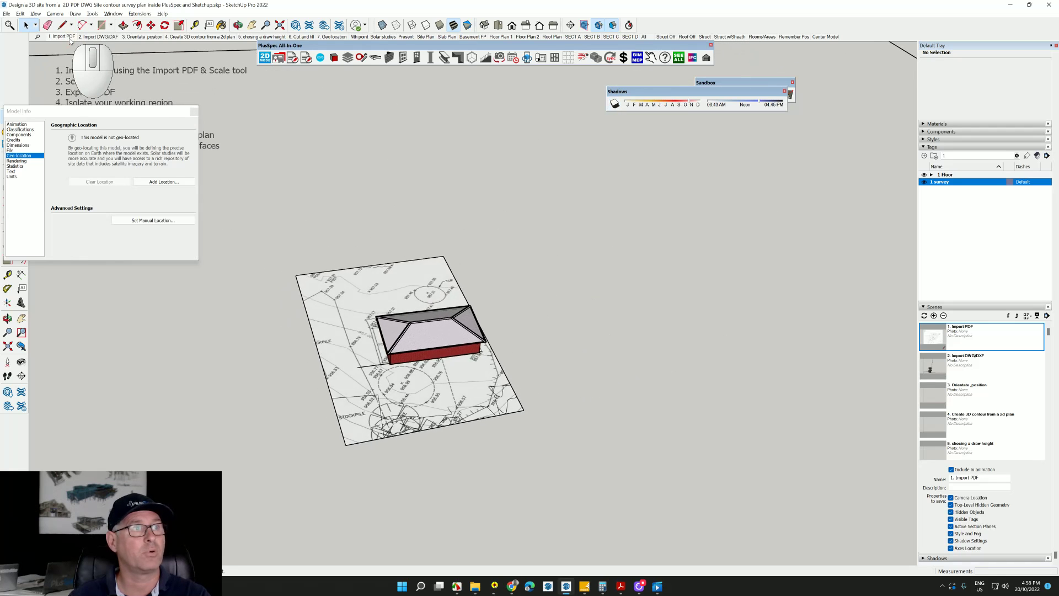
pyautogui.click(924, 183)
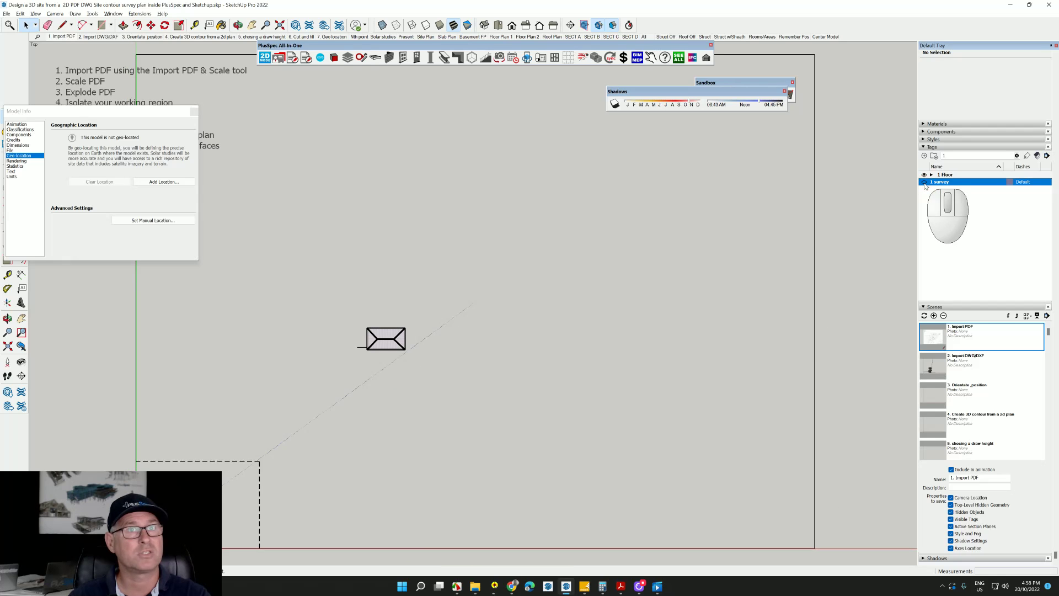
pyautogui.rightClick(65, 37)
pyautogui.click(100, 70)
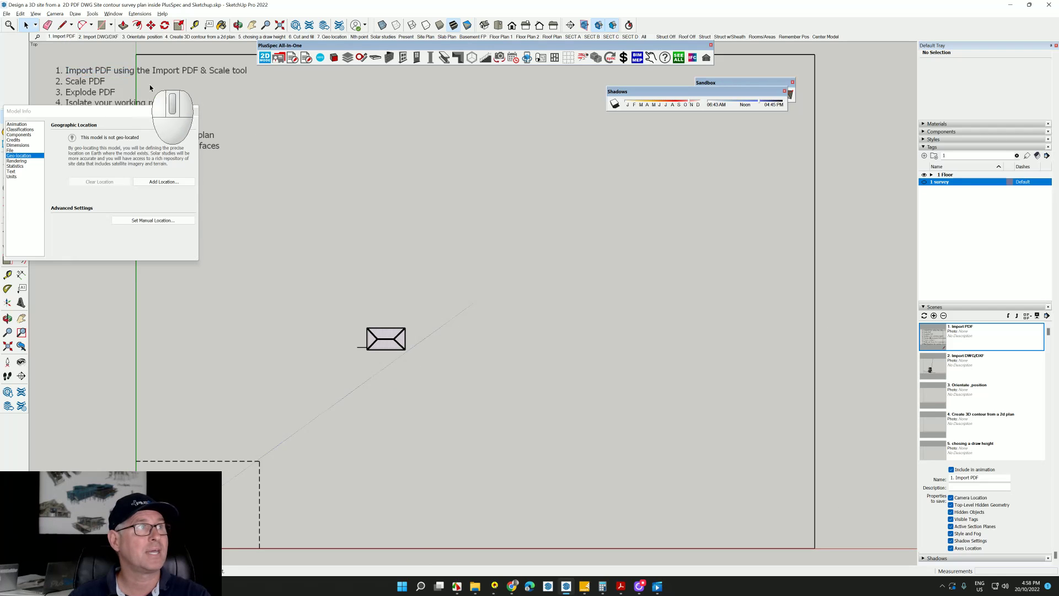
# Turn the "1 survey" tag's visibility back on so the survey plan shows beneath the building.
pyautogui.scroll(2, 379, 338)
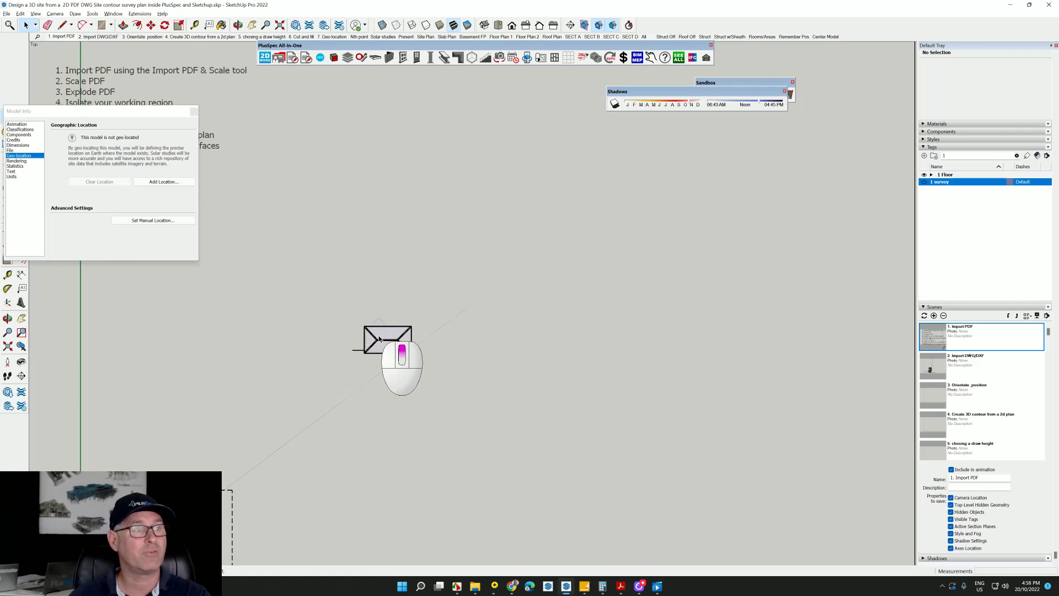
pyautogui.scroll(4, 379, 339)
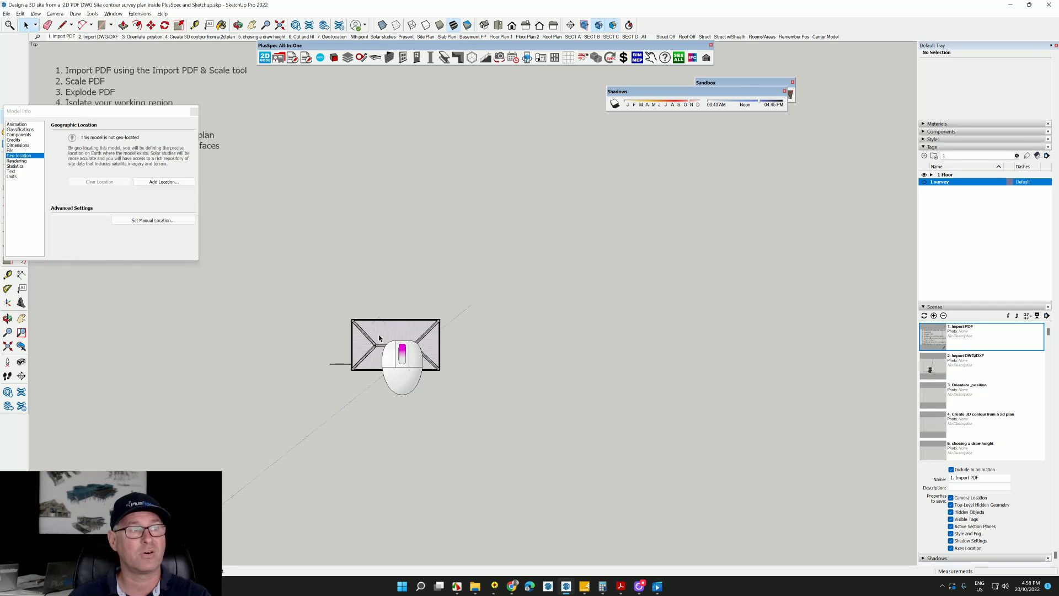
pyautogui.scroll(2, 379, 338)
pyautogui.click(924, 182)
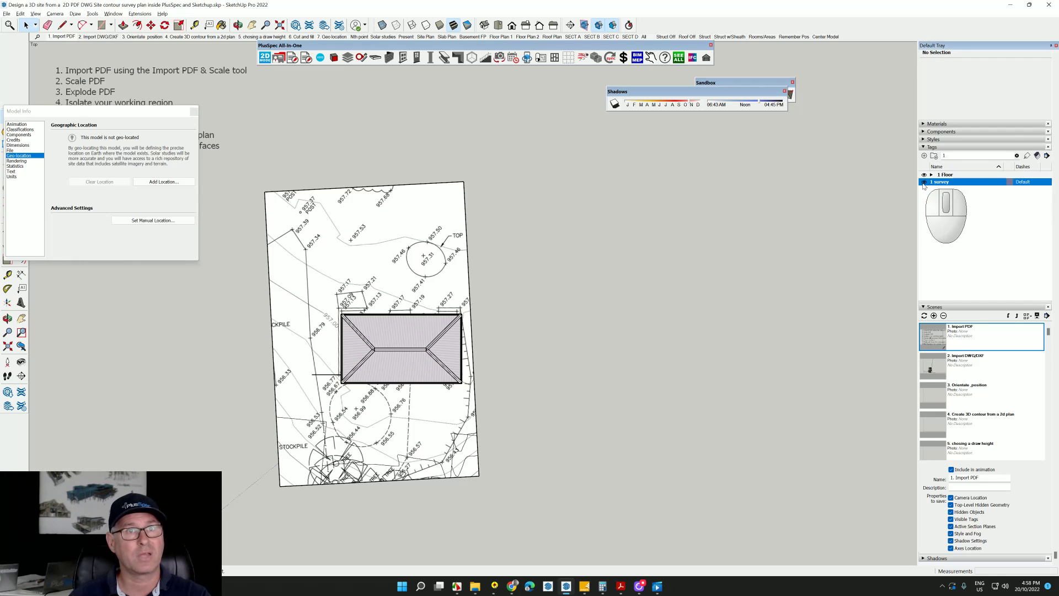
# Select the building together with the survey plan and copy them.
pyautogui.moveTo(369, 369); pyautogui.dragTo(495, 225, button='middle')
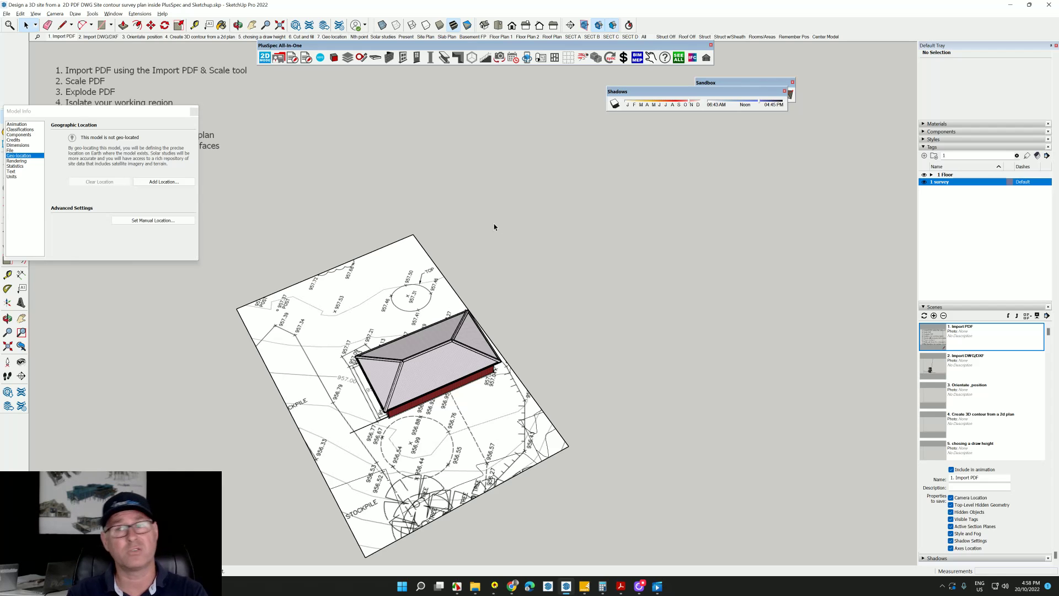
pyautogui.scroll(-5, 426, 322)
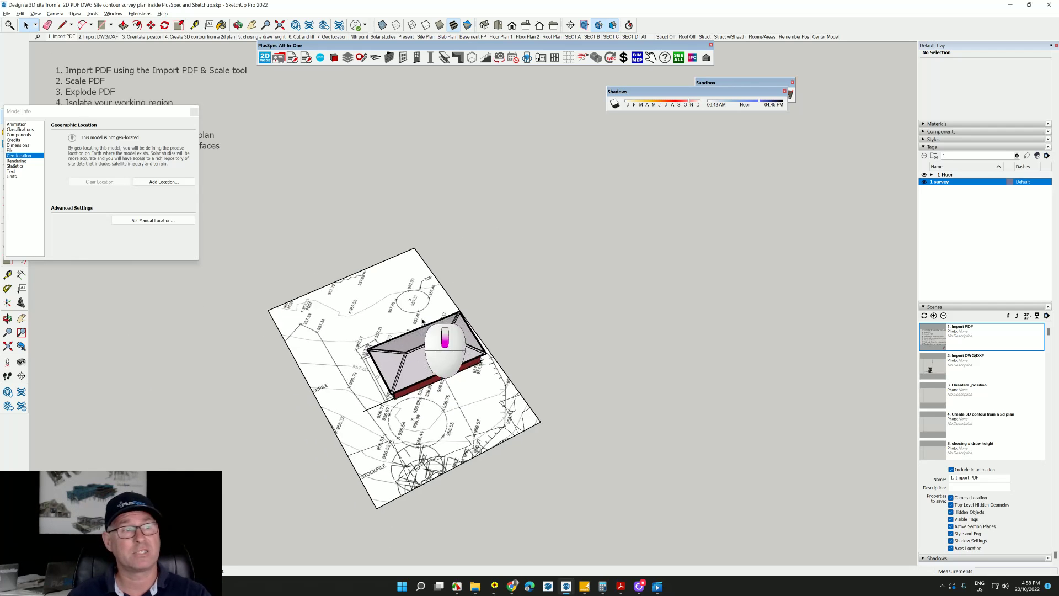
pyautogui.moveTo(423, 330); pyautogui.dragTo(506, 329, button='middle')
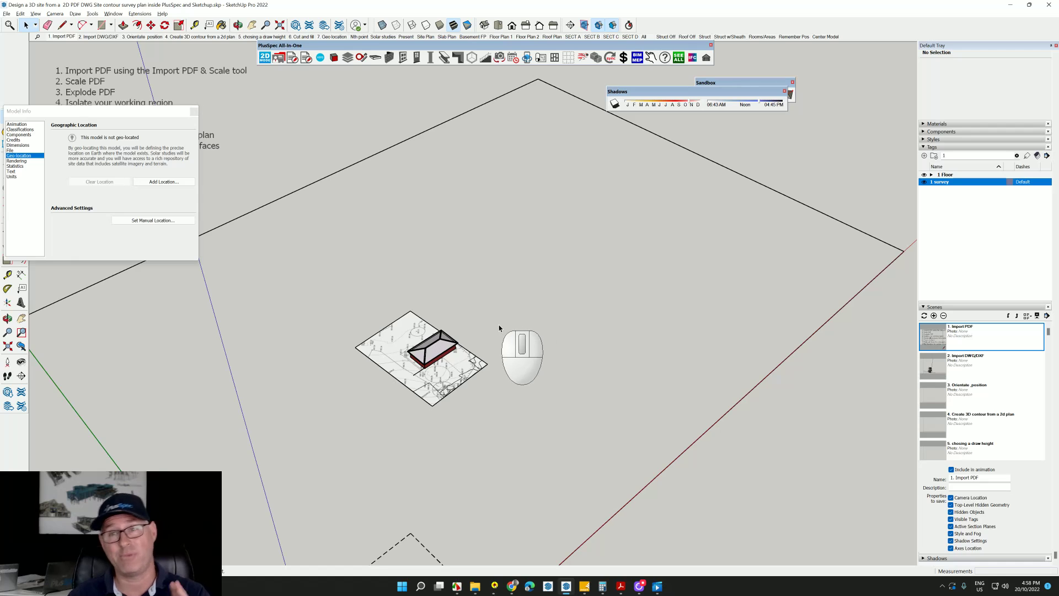
pyautogui.moveTo(500, 409); pyautogui.dragTo(331, 296)
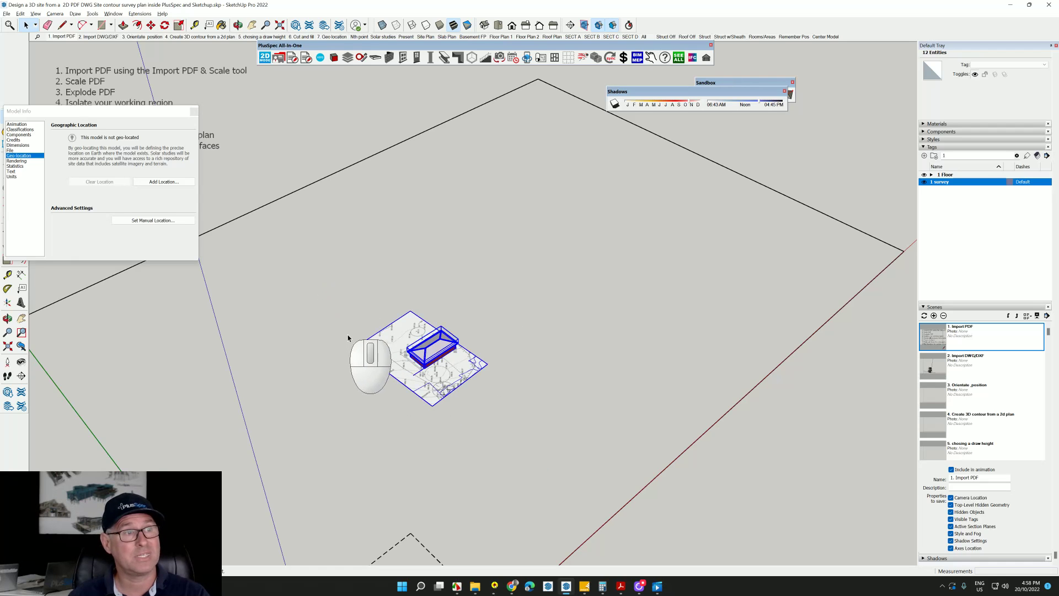
pyautogui.hotkey('ctrl', 'c')
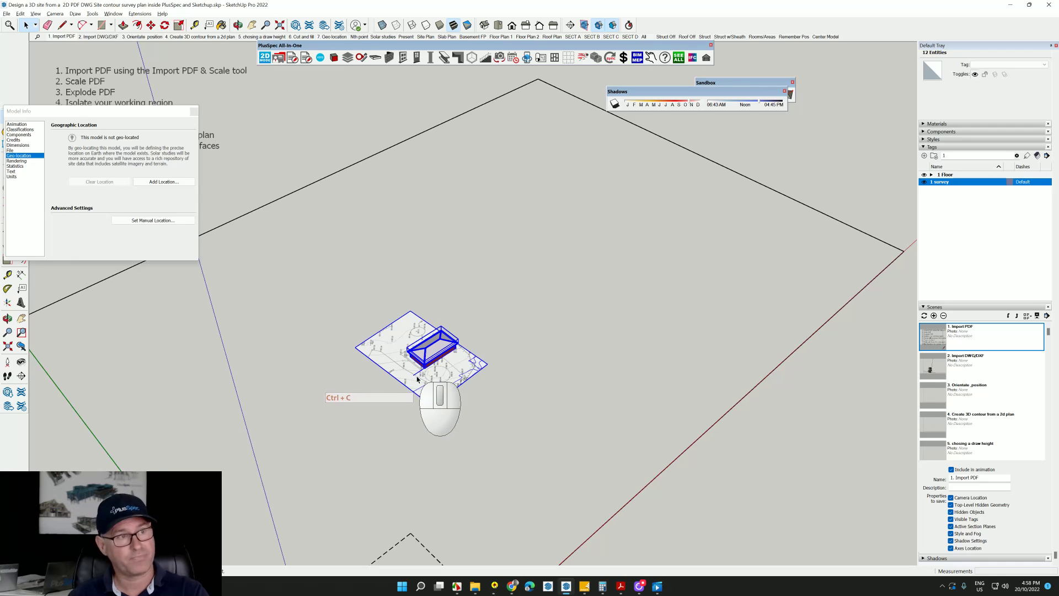
# Switch to the "tutorial 17-10 PLUSSPEC SITE PLANNING - CURRENT1" model and paste the copied building and survey plan in place.
pyautogui.click(567, 588)
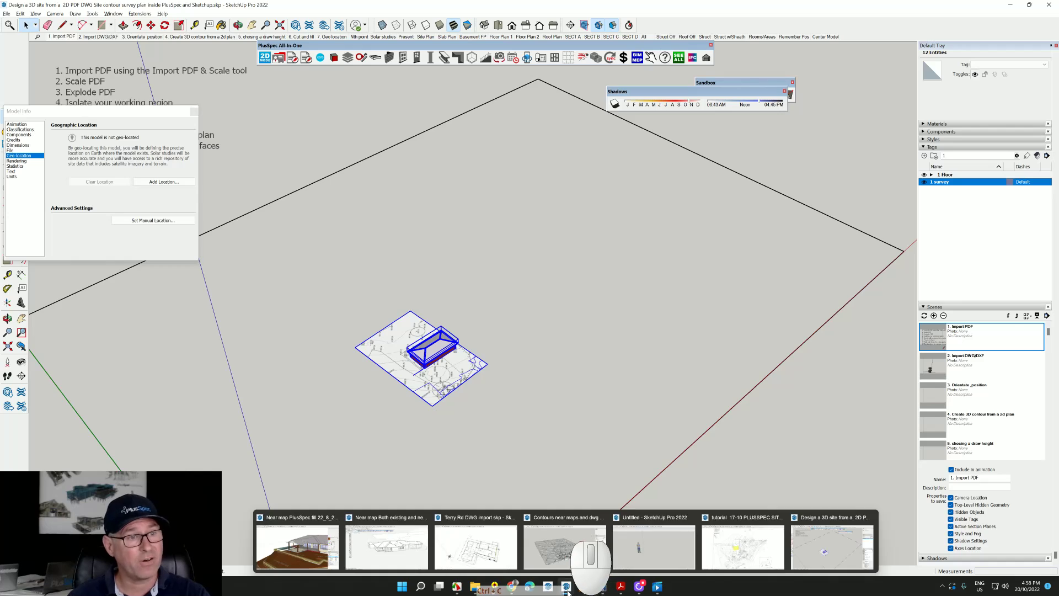
pyautogui.click(750, 561)
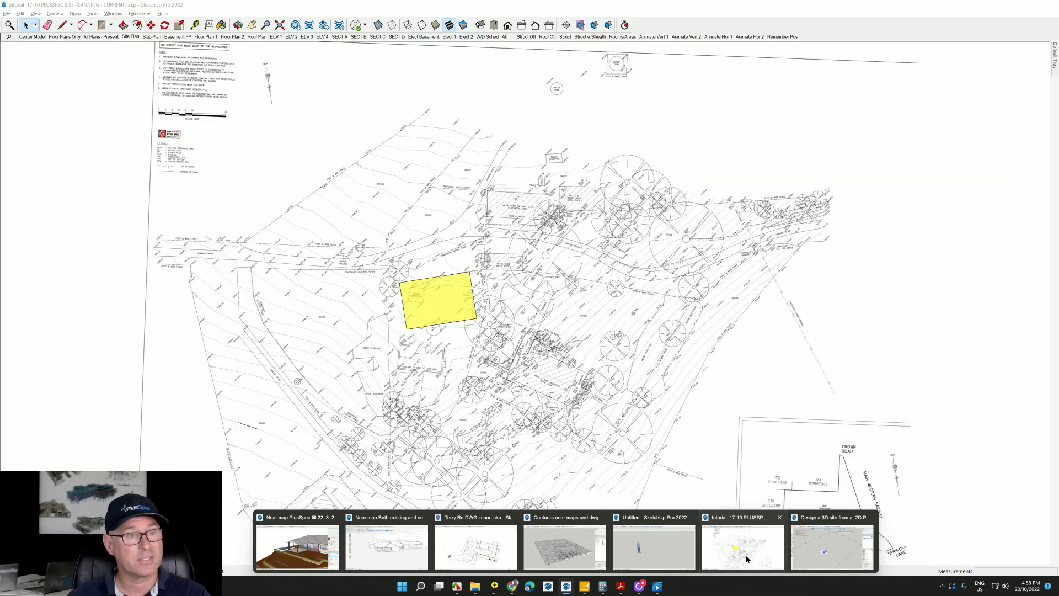
pyautogui.moveTo(577, 509); pyautogui.dragTo(304, 159, button='middle')
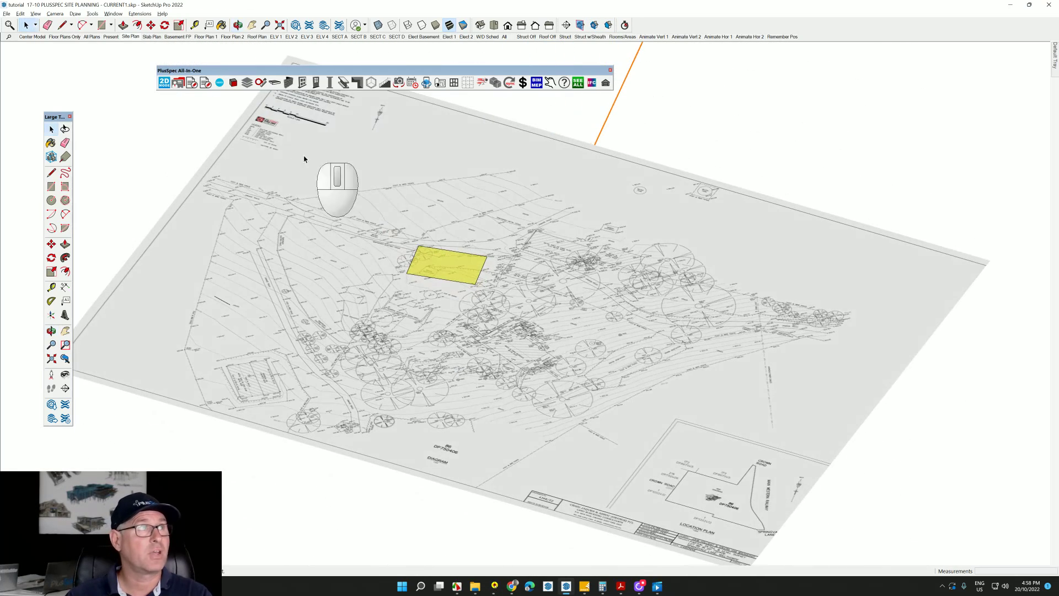
pyautogui.click(20, 14)
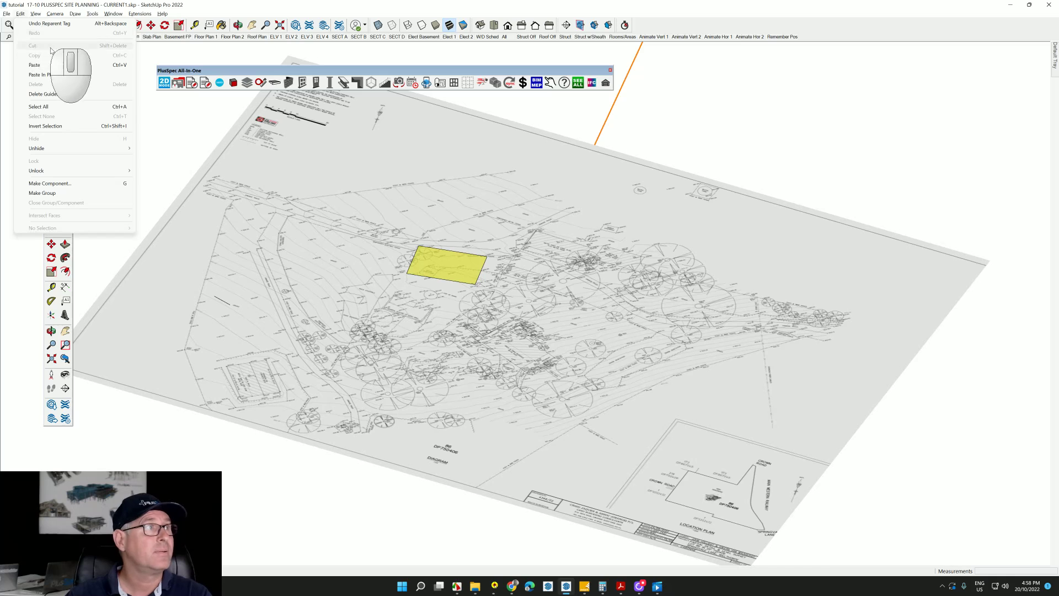
pyautogui.click(51, 76)
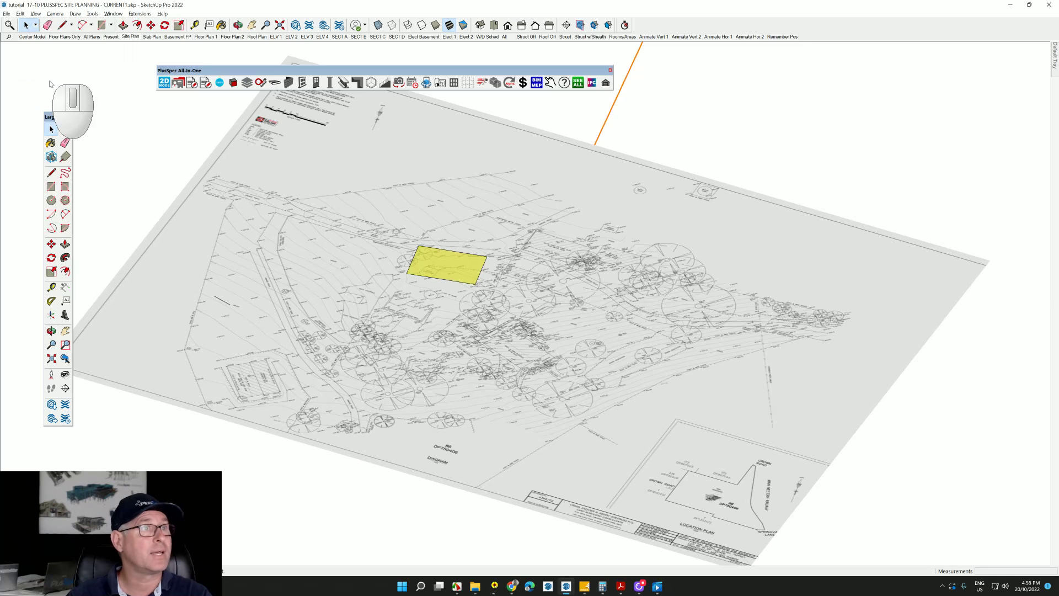
pyautogui.middleClick(494, 438)
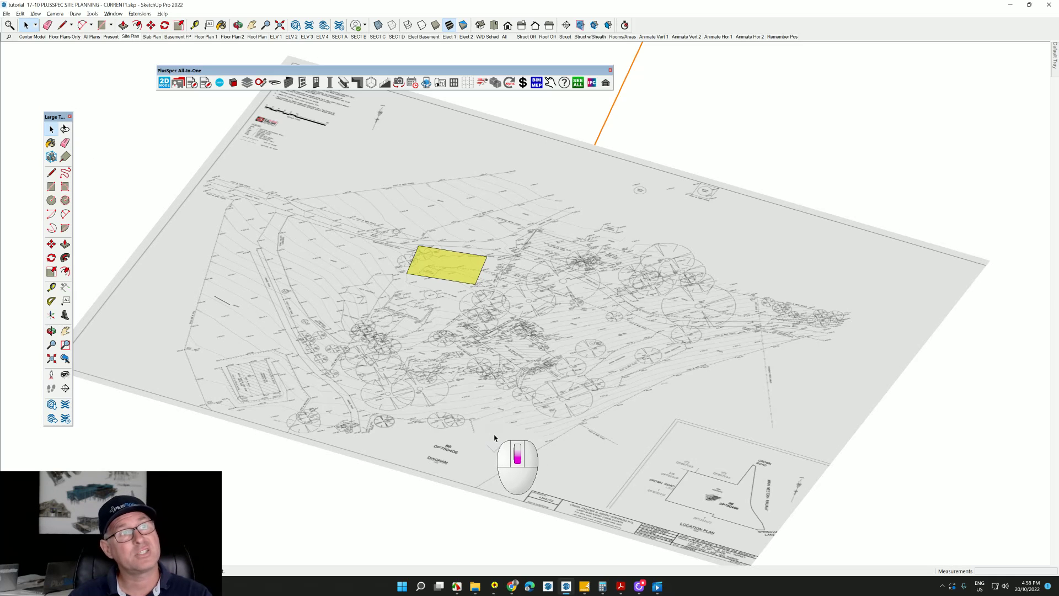
pyautogui.scroll(-3, 494, 438)
pyautogui.moveTo(494, 438); pyautogui.dragTo(272, 188, button='middle')
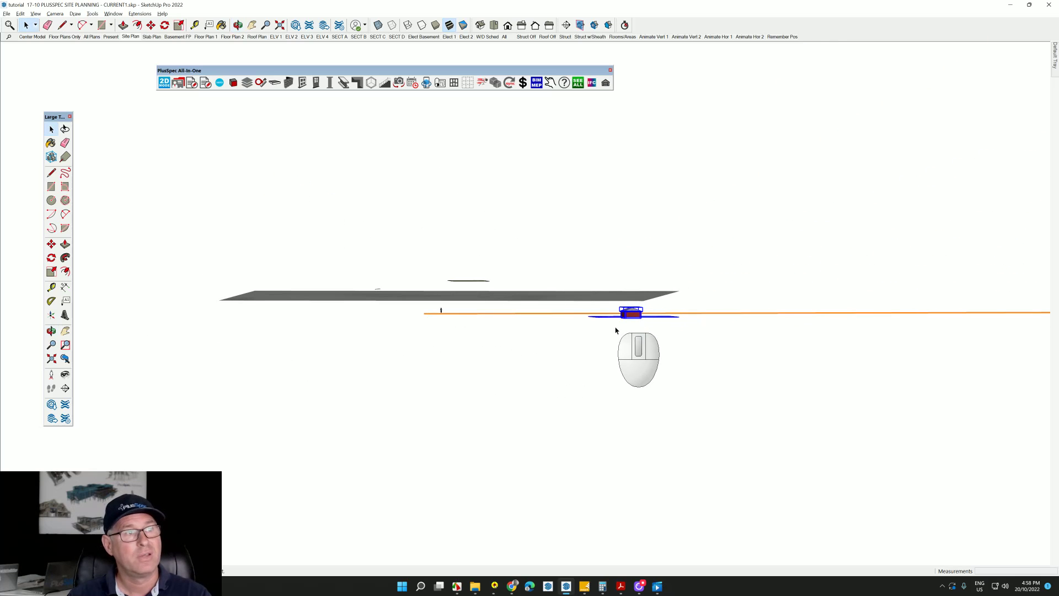
# Place two custom aluminium windows beside the pasted brick building with the Custom Window tool, choosing the rectangular window shape.
pyautogui.scroll(8, 617, 330)
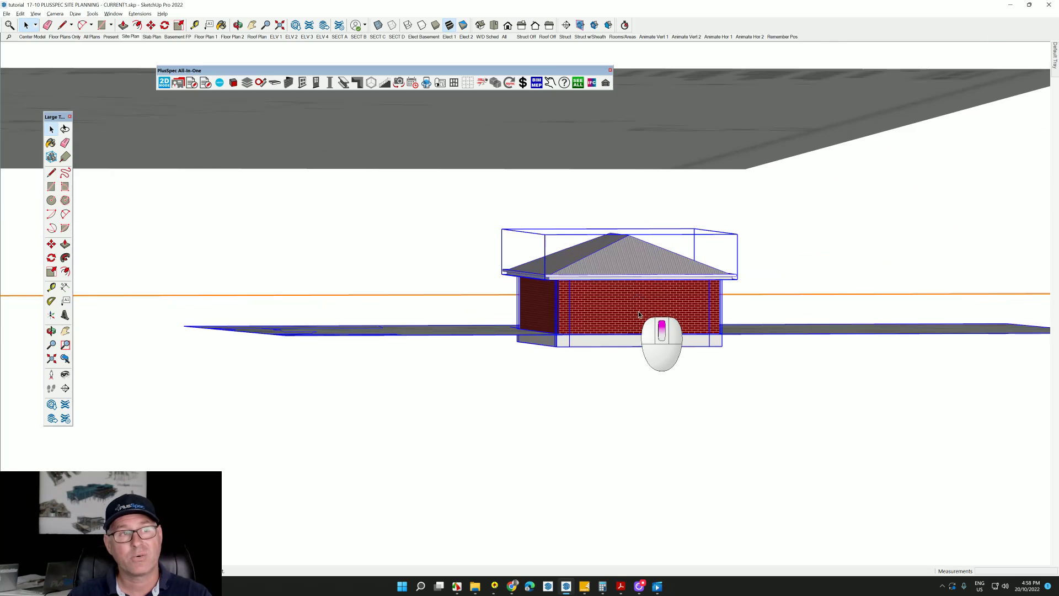
pyautogui.scroll(5, 638, 314)
pyautogui.moveTo(612, 310); pyautogui.dragTo(548, 366, button='middle')
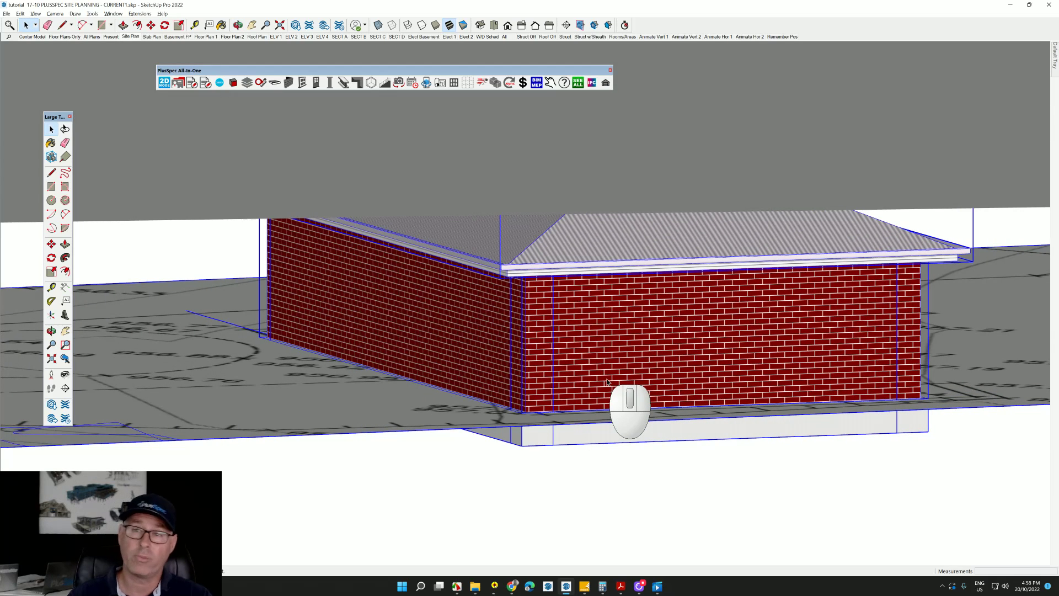
pyautogui.rightClick(634, 350)
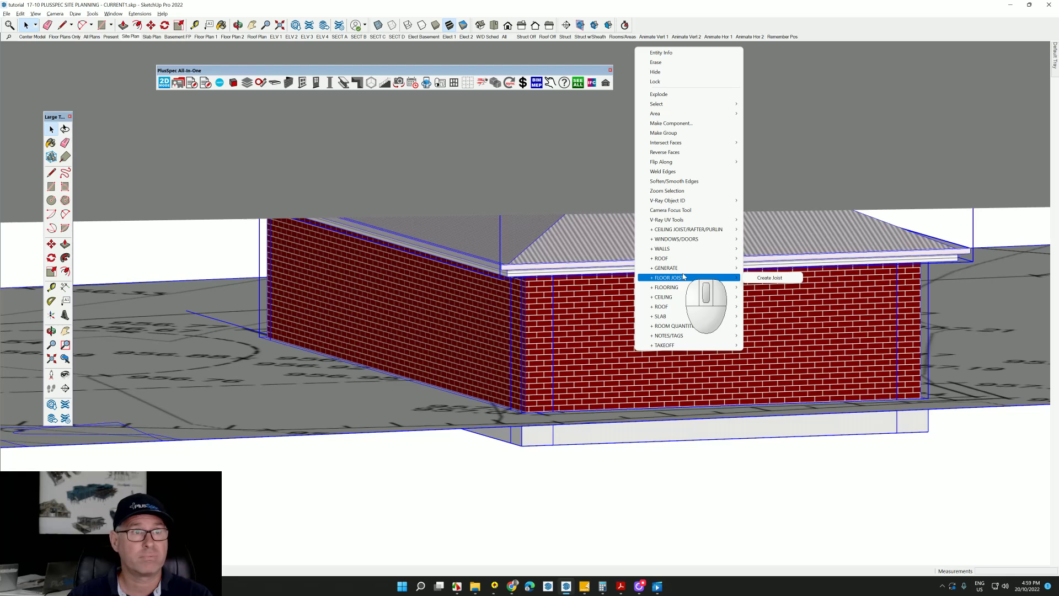
pyautogui.click(684, 239)
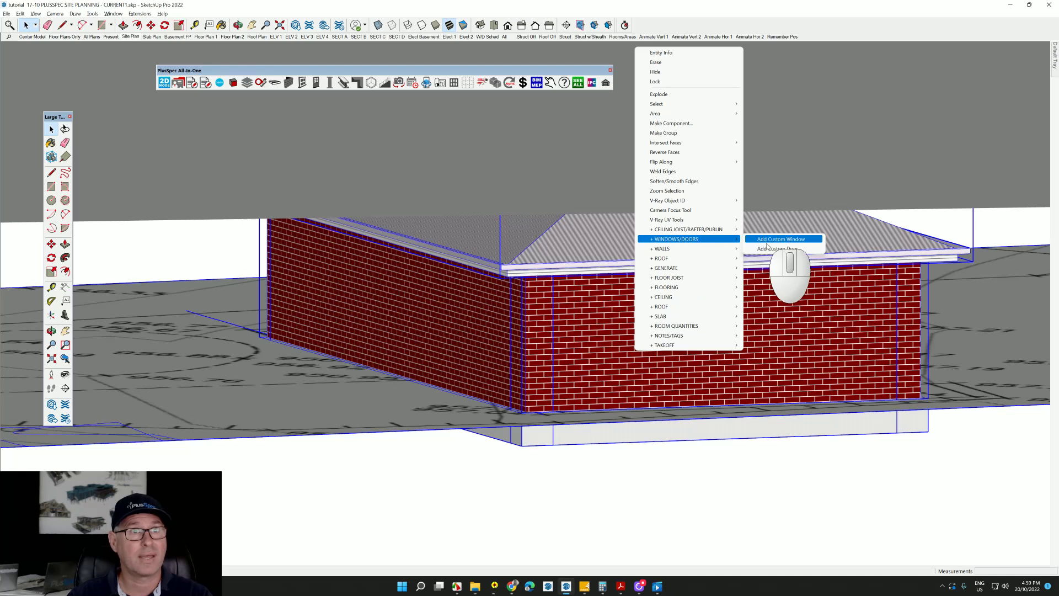
pyautogui.click(766, 243)
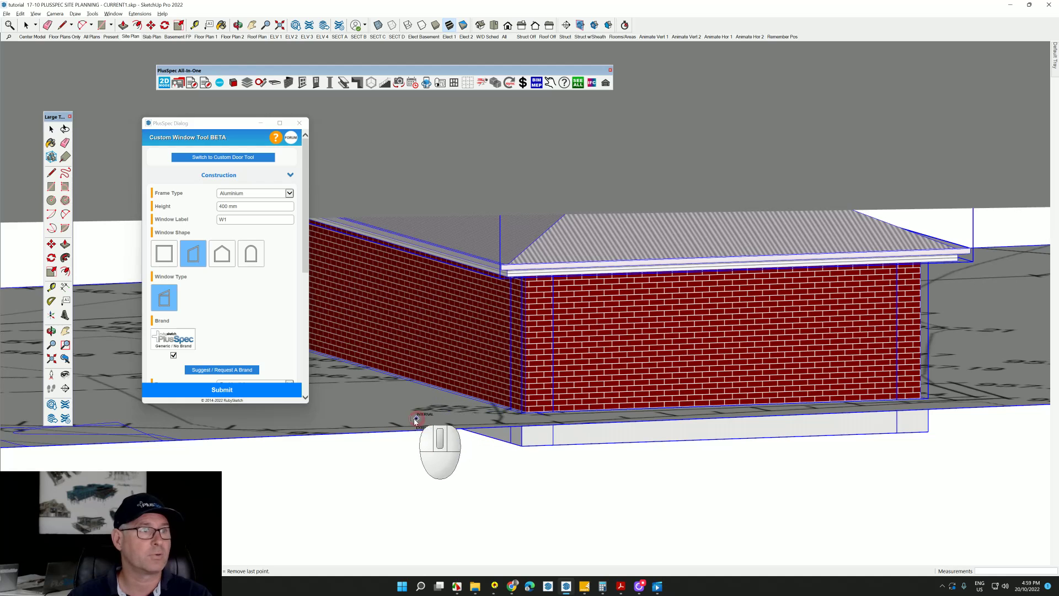
pyautogui.click(319, 423)
pyautogui.moveTo(337, 433); pyautogui.dragTo(473, 427, button='middle')
pyautogui.click(164, 253)
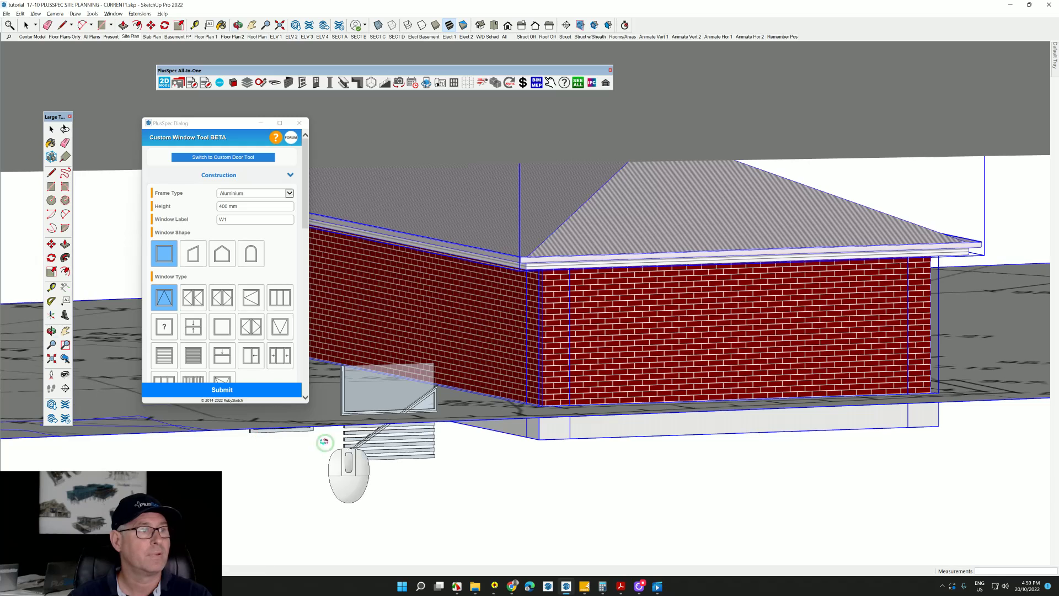
pyautogui.moveTo(331, 438); pyautogui.dragTo(355, 417, button='middle')
pyautogui.scroll(-5, 367, 426)
pyautogui.moveTo(433, 373); pyautogui.dragTo(612, 352, button='middle')
pyautogui.press('space')
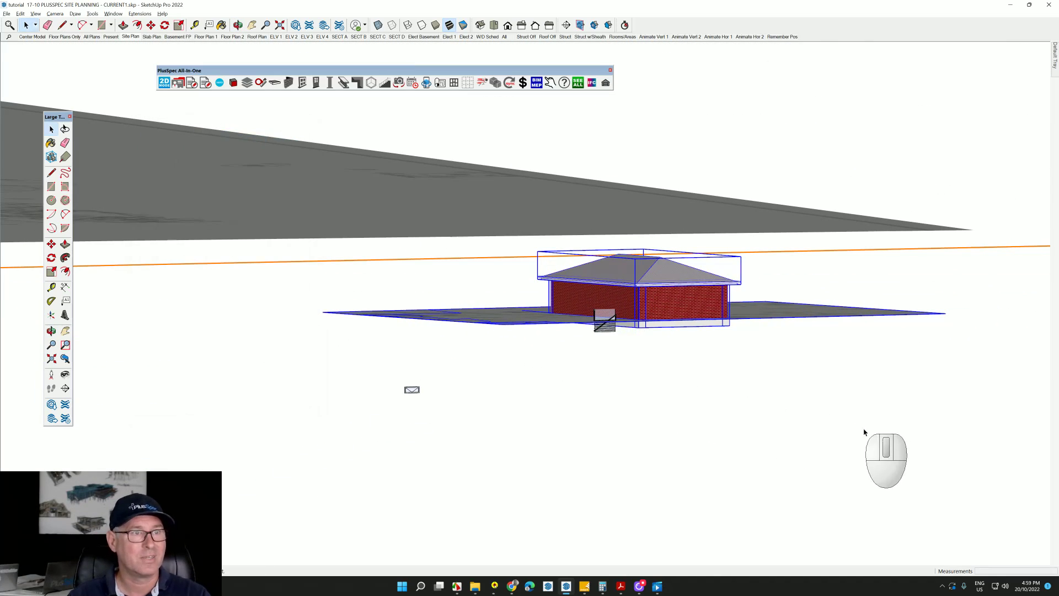
# Select and copy the building, survey plan and new windows, and return to the "Design a 3D site" model.
pyautogui.moveTo(911, 447); pyautogui.dragTo(311, 257)
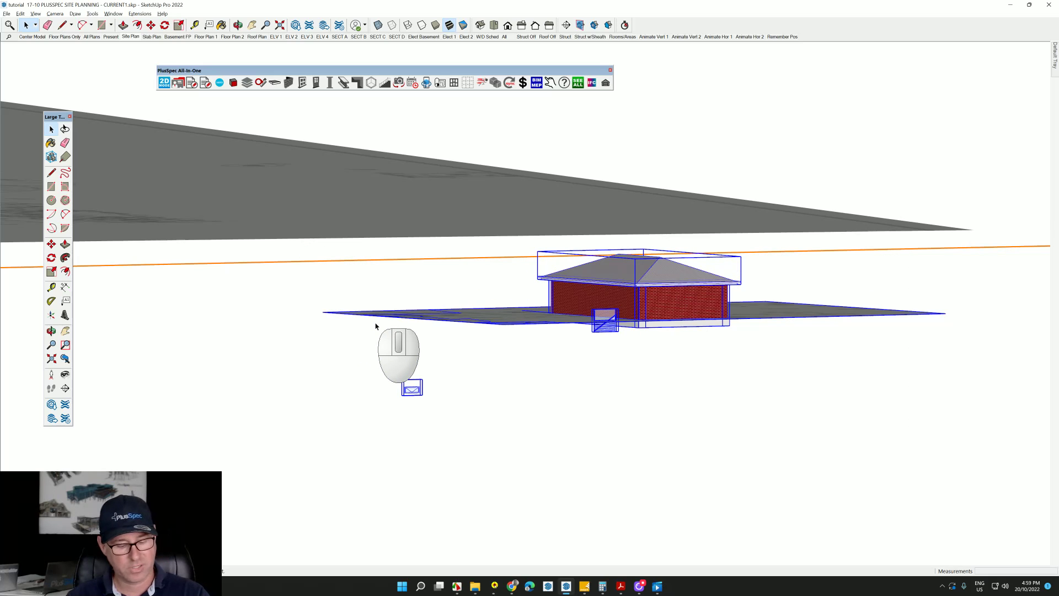
pyautogui.hotkey('ctrl', 'c')
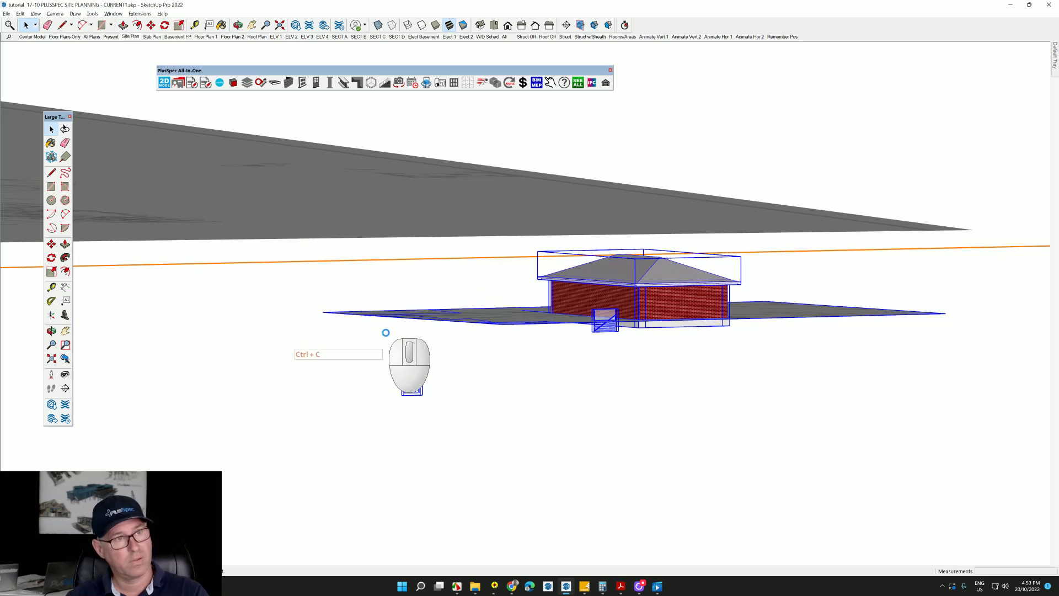
pyautogui.hotkey('alt', 'Tab')
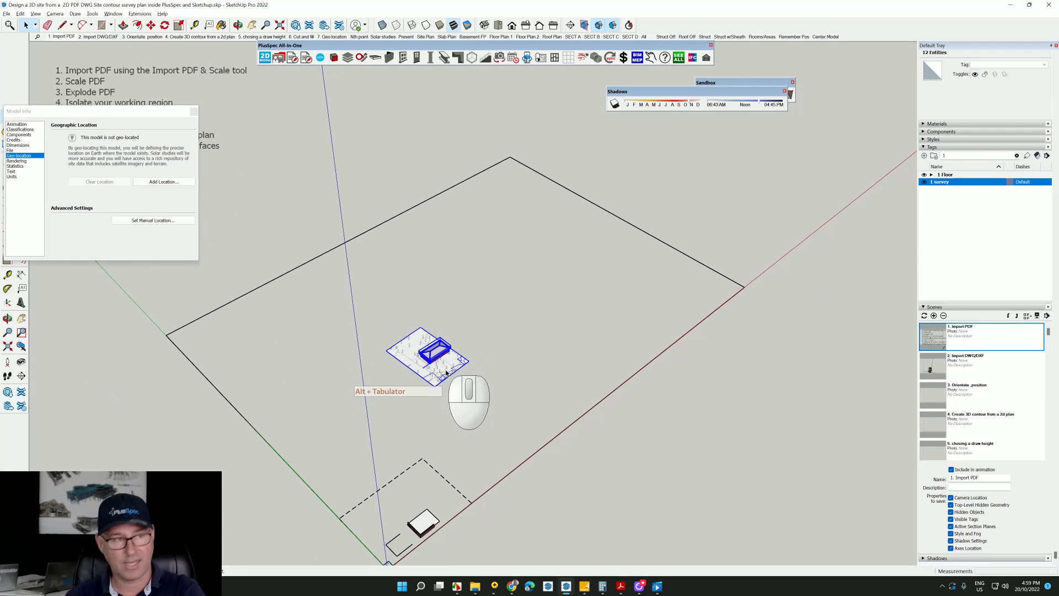
# Delete the original building and survey plan, and paste the copied version with the windows in place.
pyautogui.press('Delete')
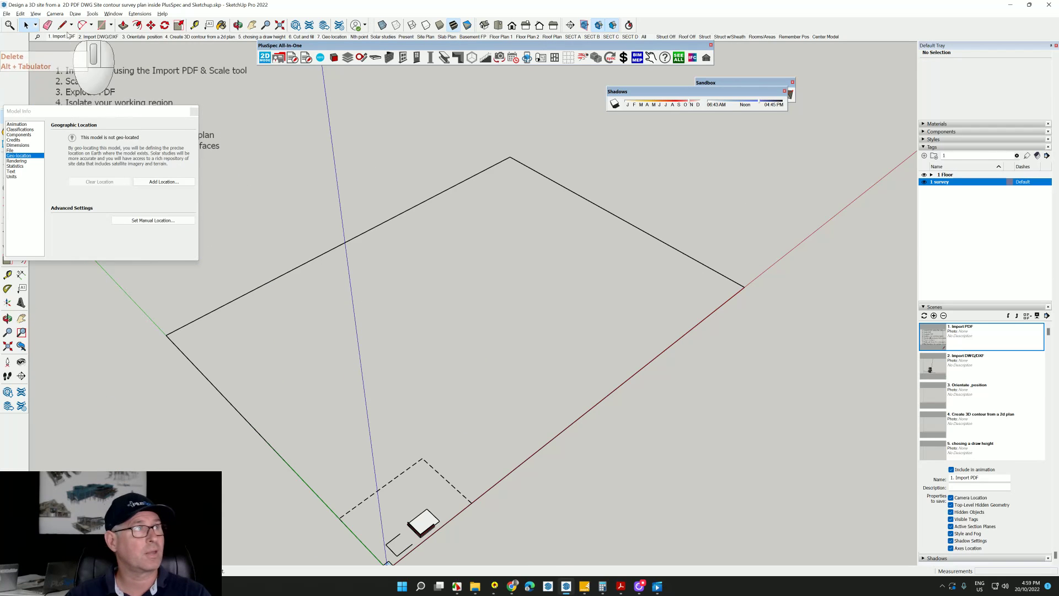
pyautogui.click(20, 13)
pyautogui.click(51, 72)
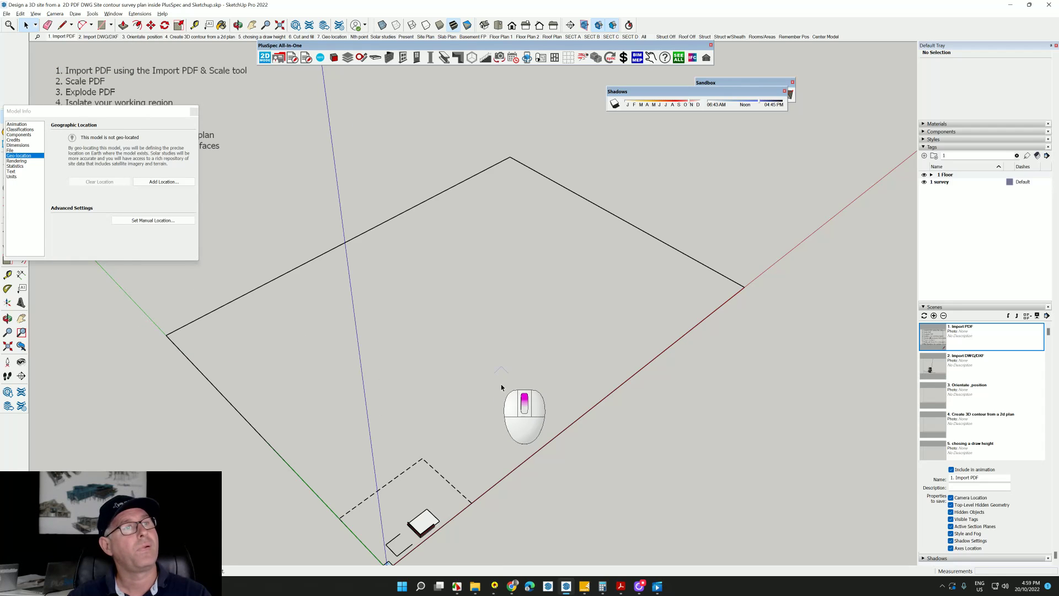
pyautogui.scroll(-6, 499, 384)
pyautogui.moveTo(450, 382); pyautogui.dragTo(280, 309, button='middle')
pyautogui.scroll(4, 276, 304)
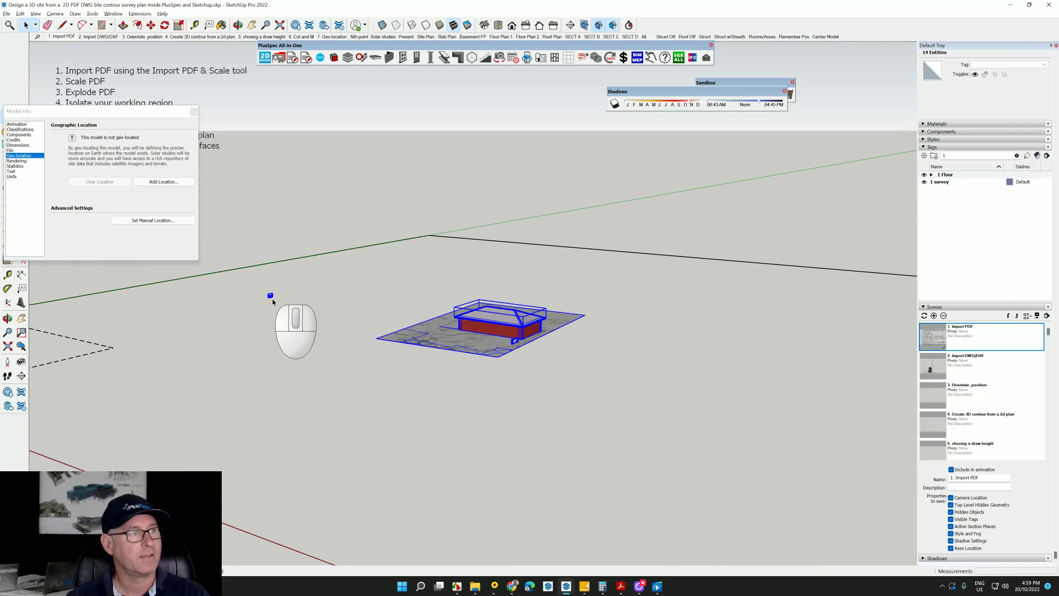
pyautogui.scroll(-6, 347, 325)
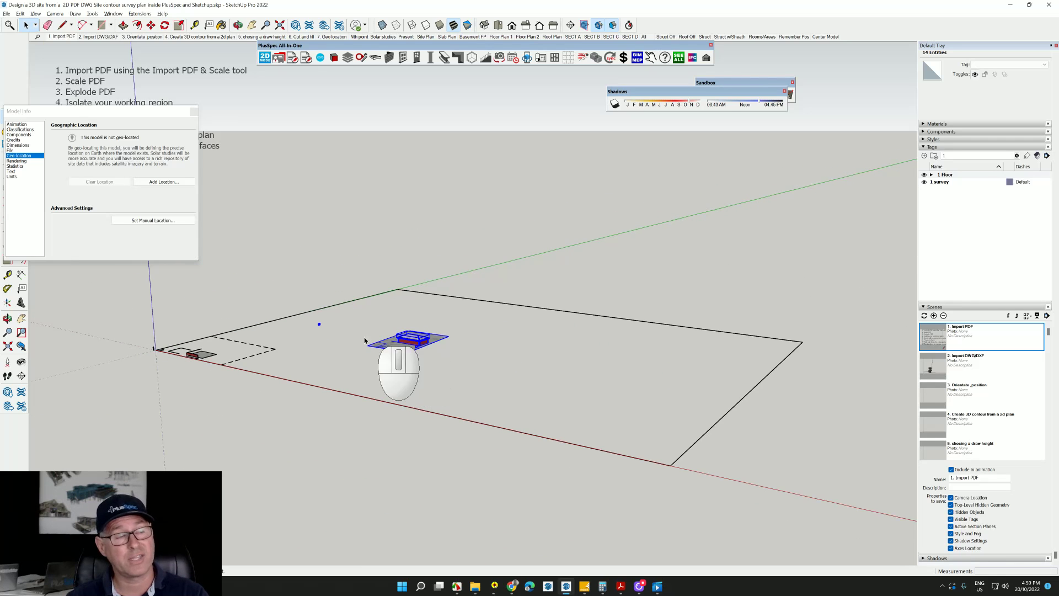
pyautogui.scroll(3, 323, 326)
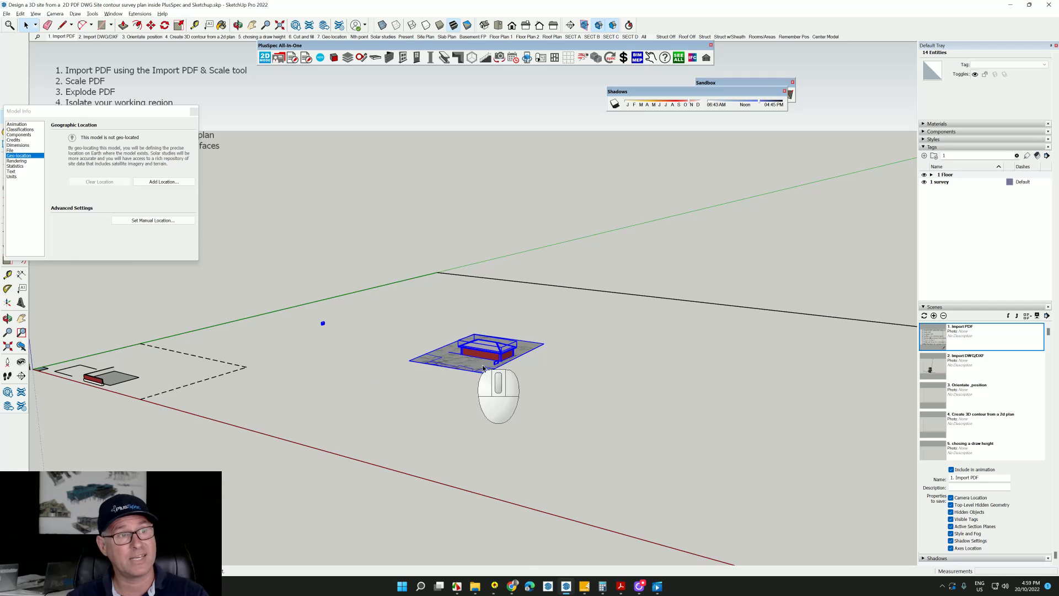
pyautogui.scroll(3, 496, 365)
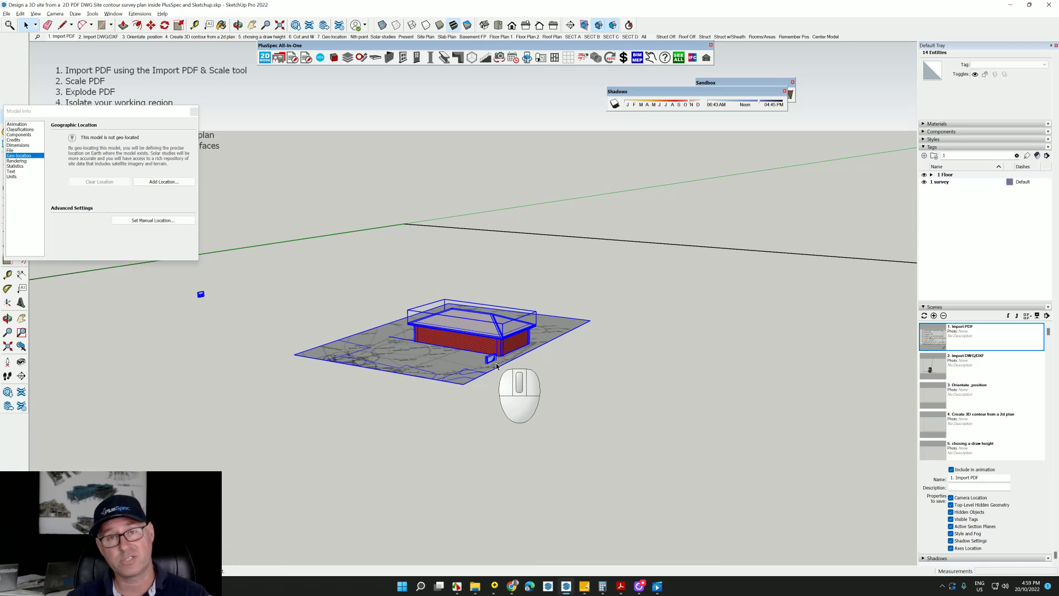